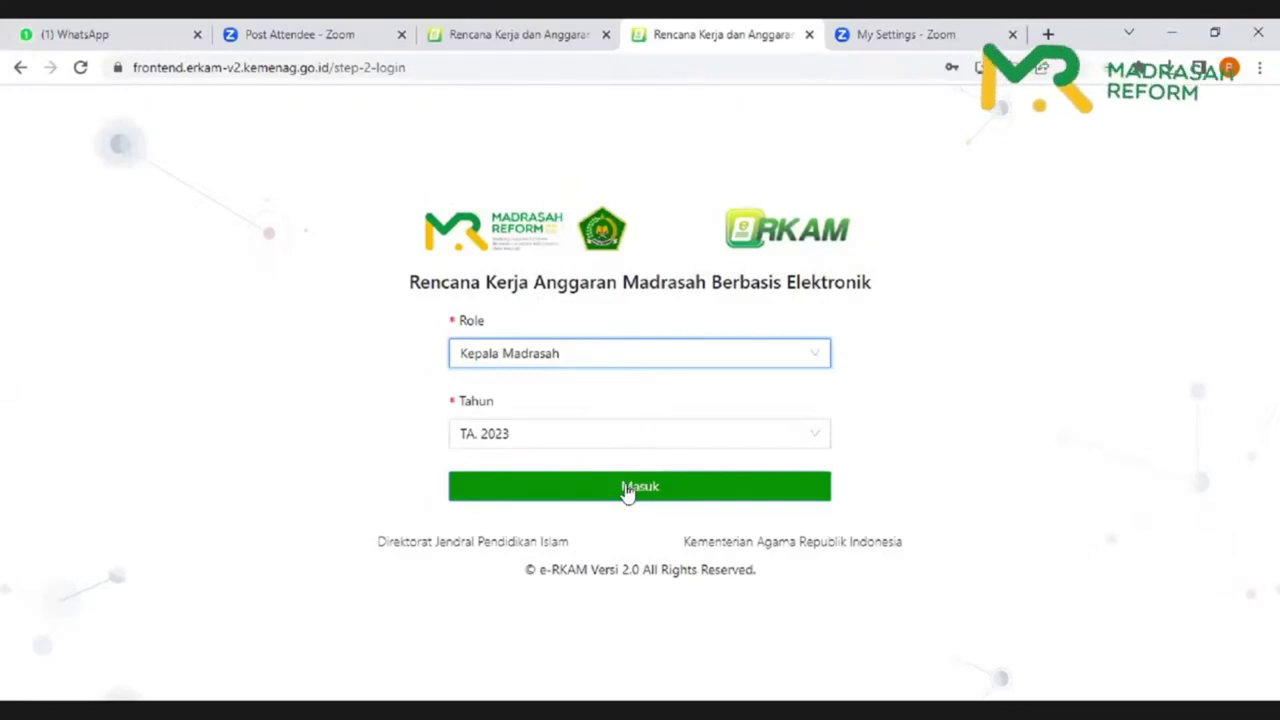
Step: Sign in as Kepala Madrasah for TA. 2023, dismiss the LPJ announcement, and cancel the logout prompt
left_click(626, 487)
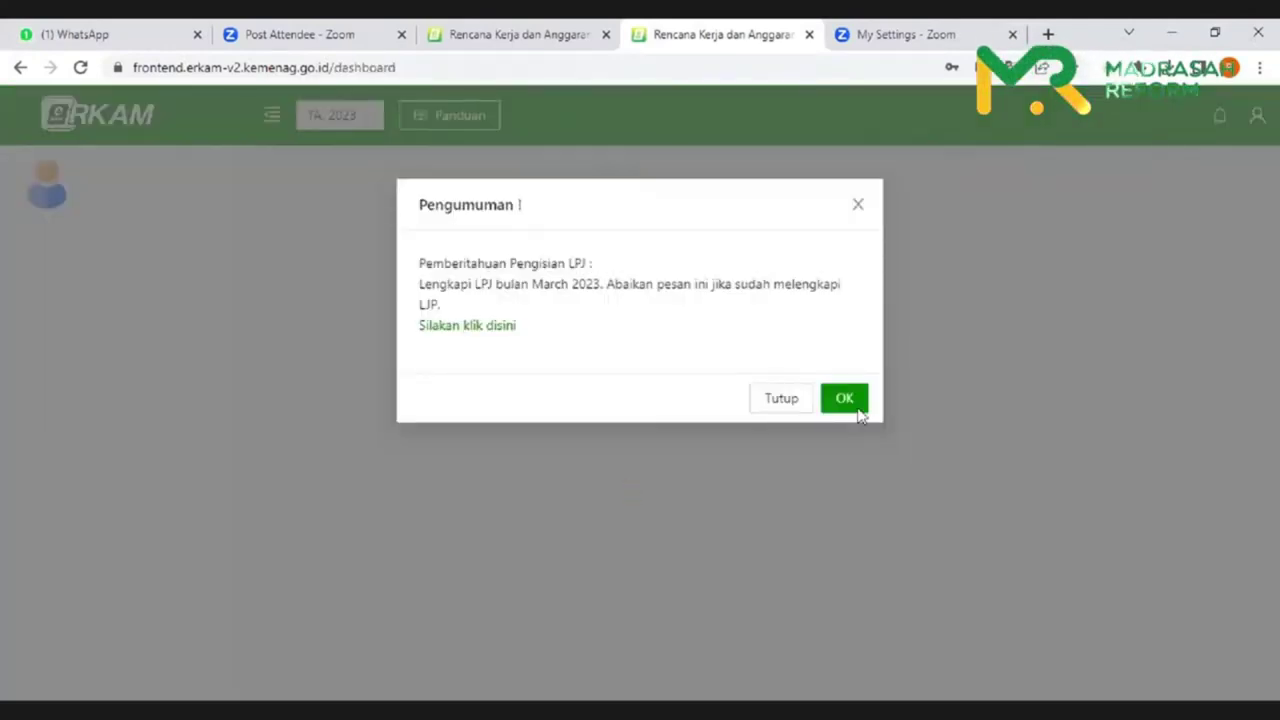
left_click(845, 400)
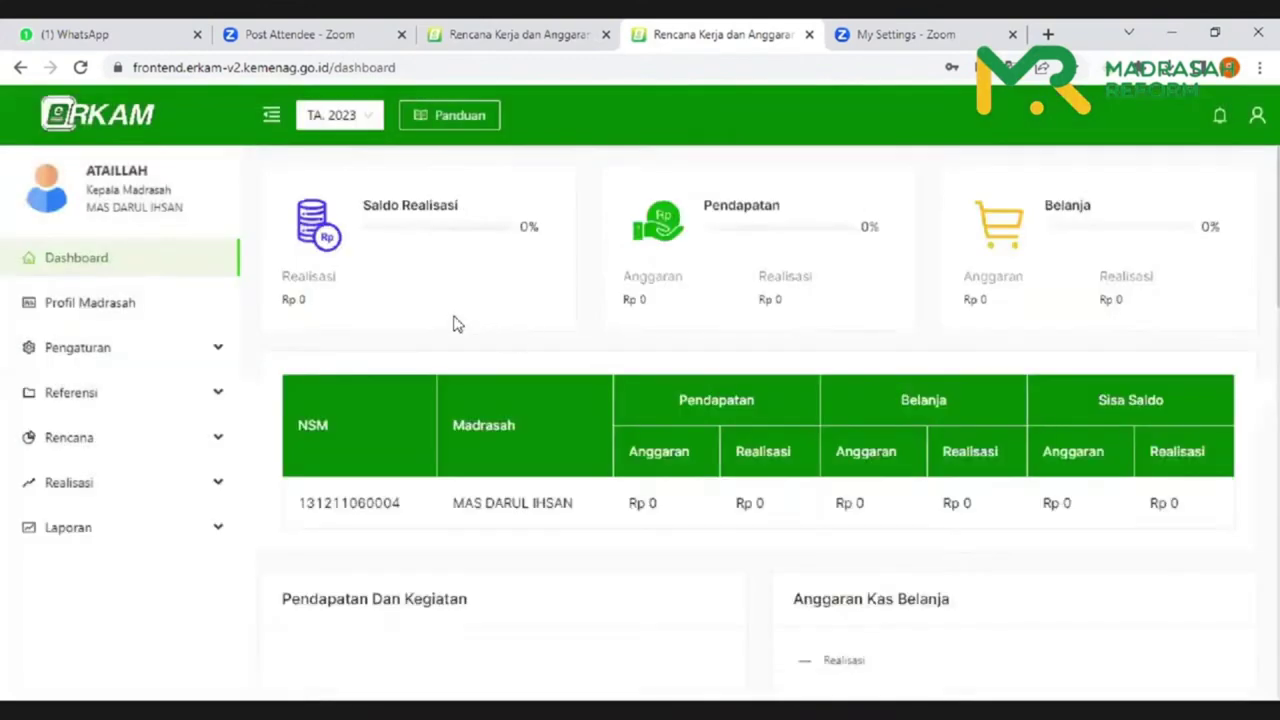
left_click(1258, 116)
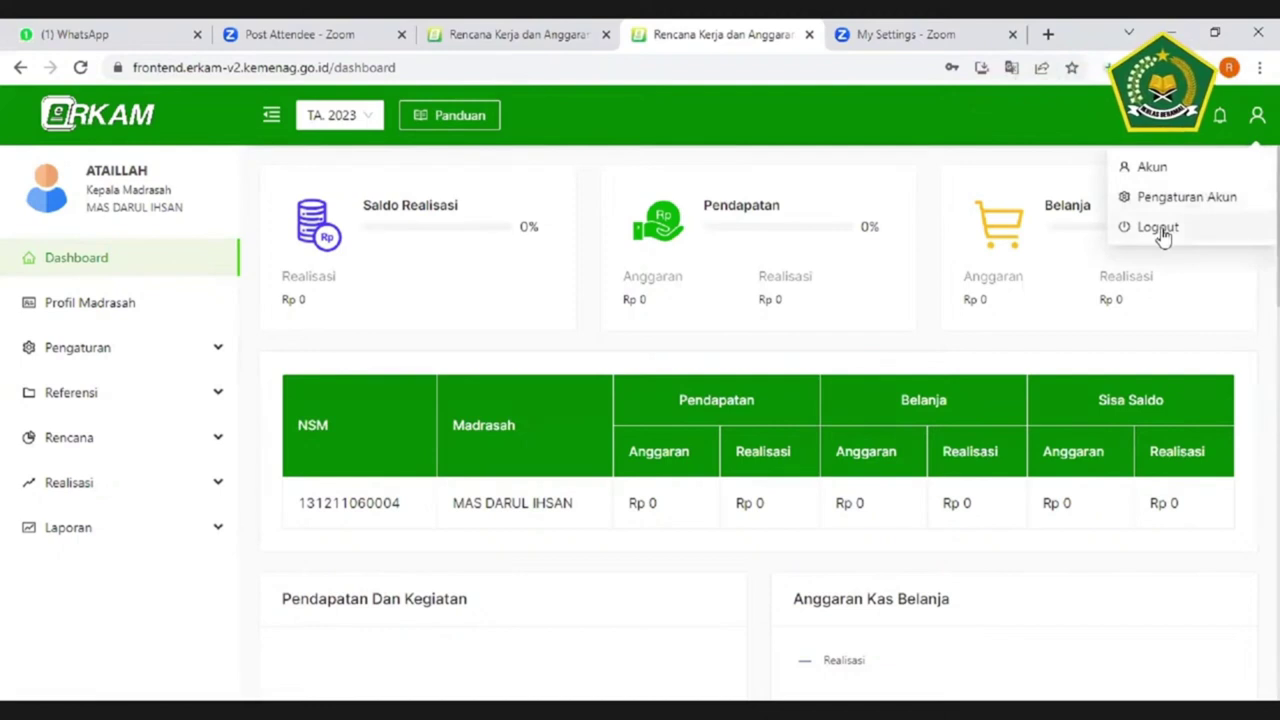
left_click(1160, 228)
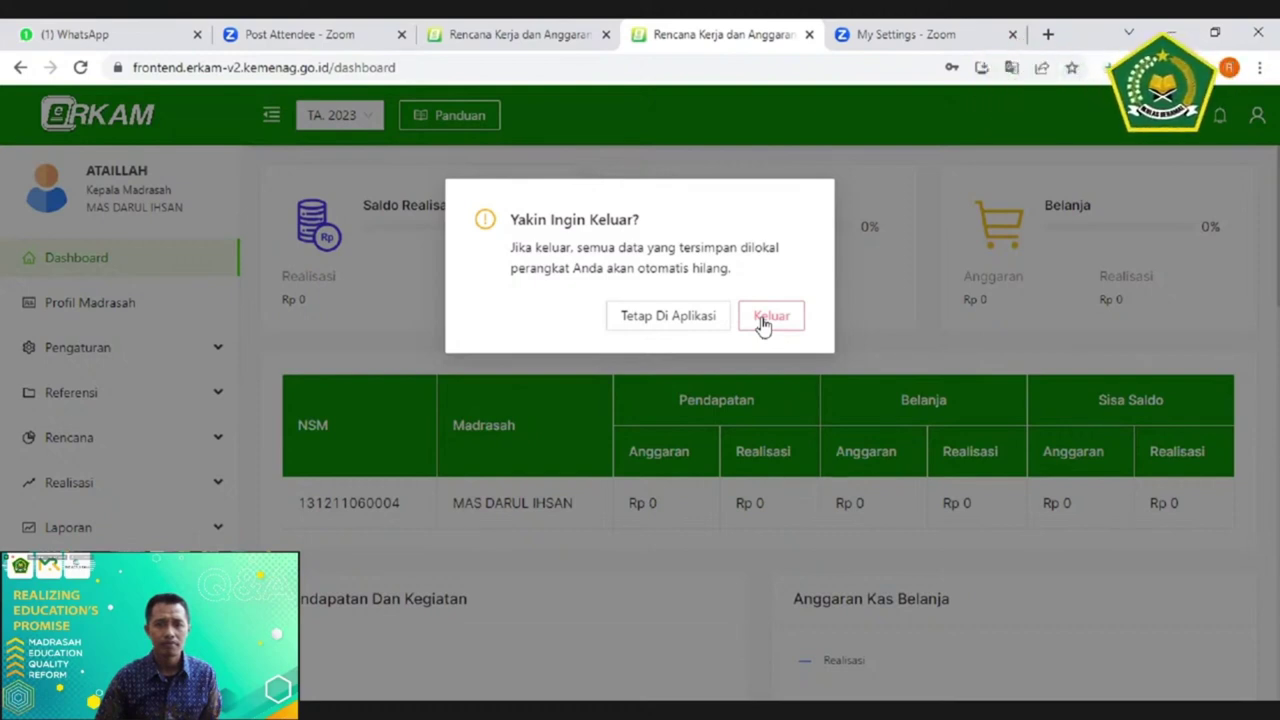
left_click(657, 324)
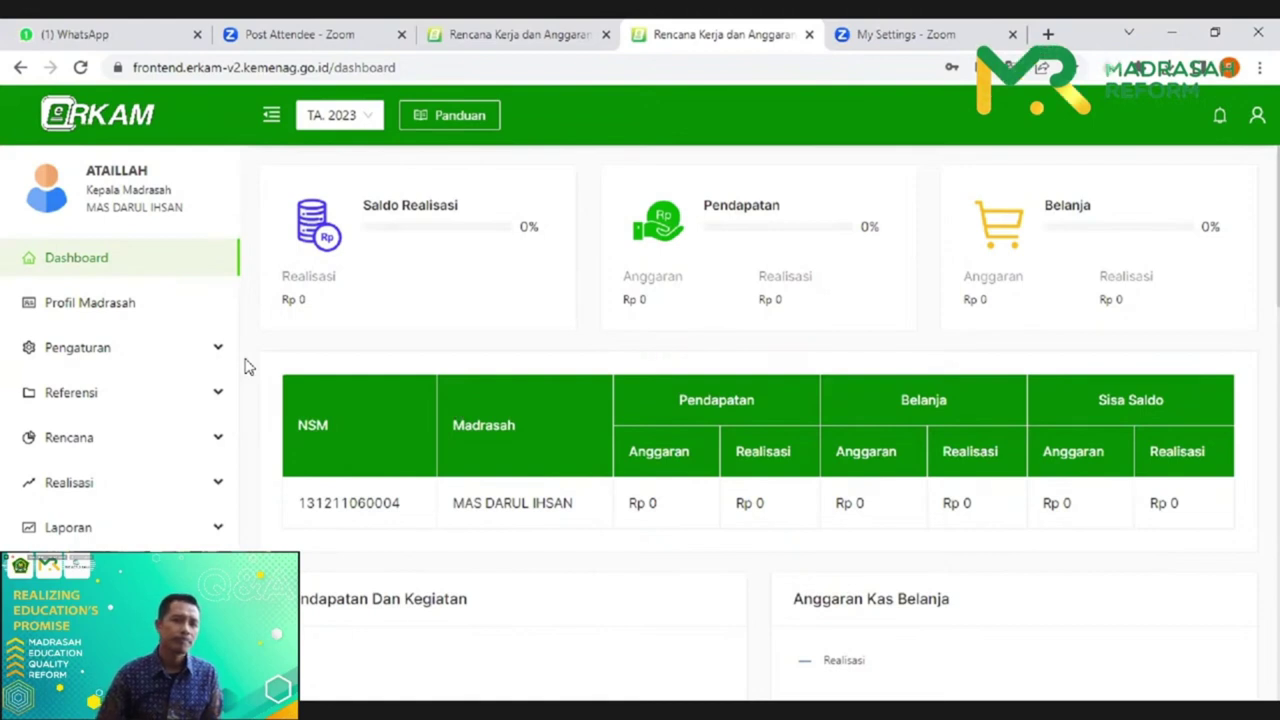
Step: Start a new account under Pengaturan > Rekening Bank with bank BANK SYARIAH INDONESIA
left_click(182, 356)
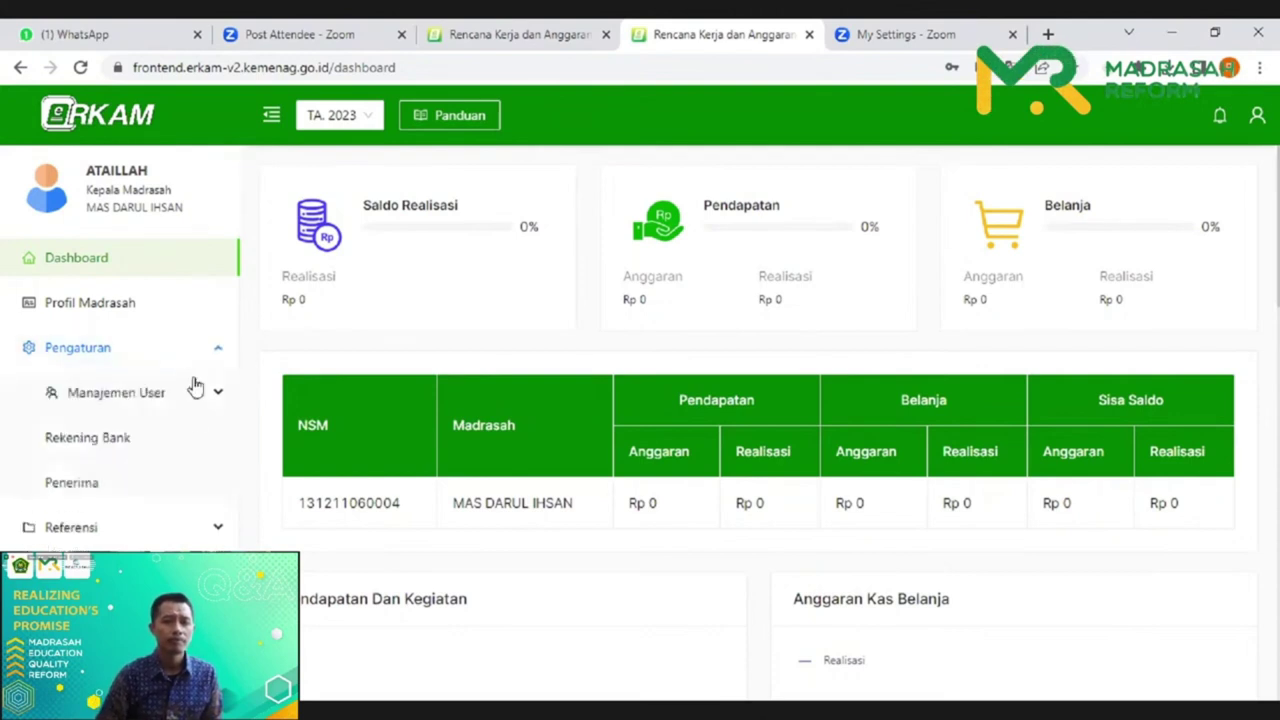
left_click(118, 450)
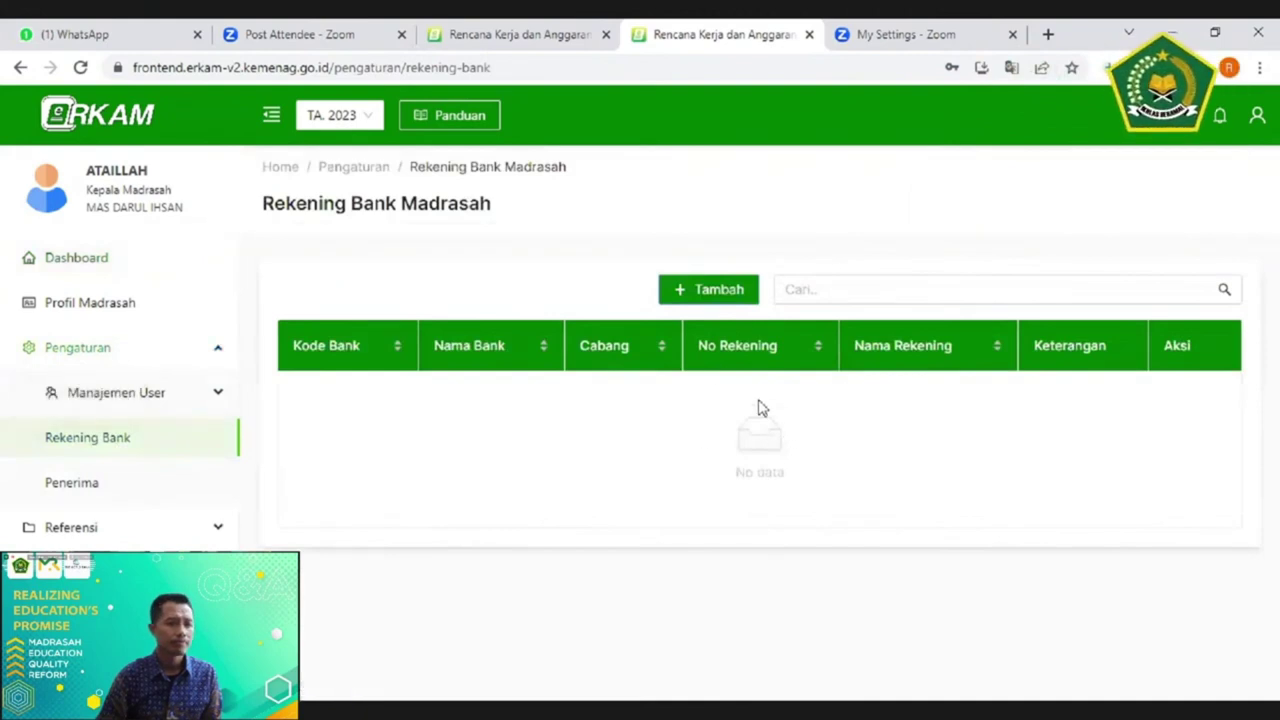
left_click(711, 289)
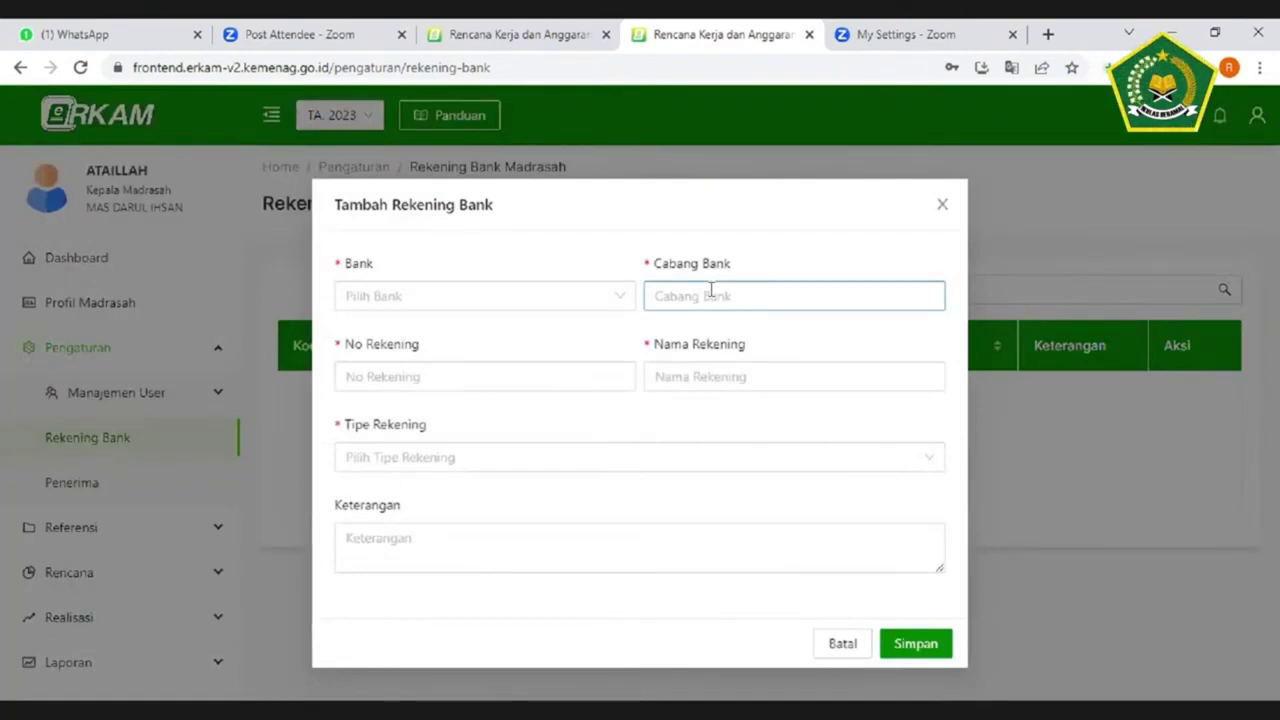
left_click(587, 299)
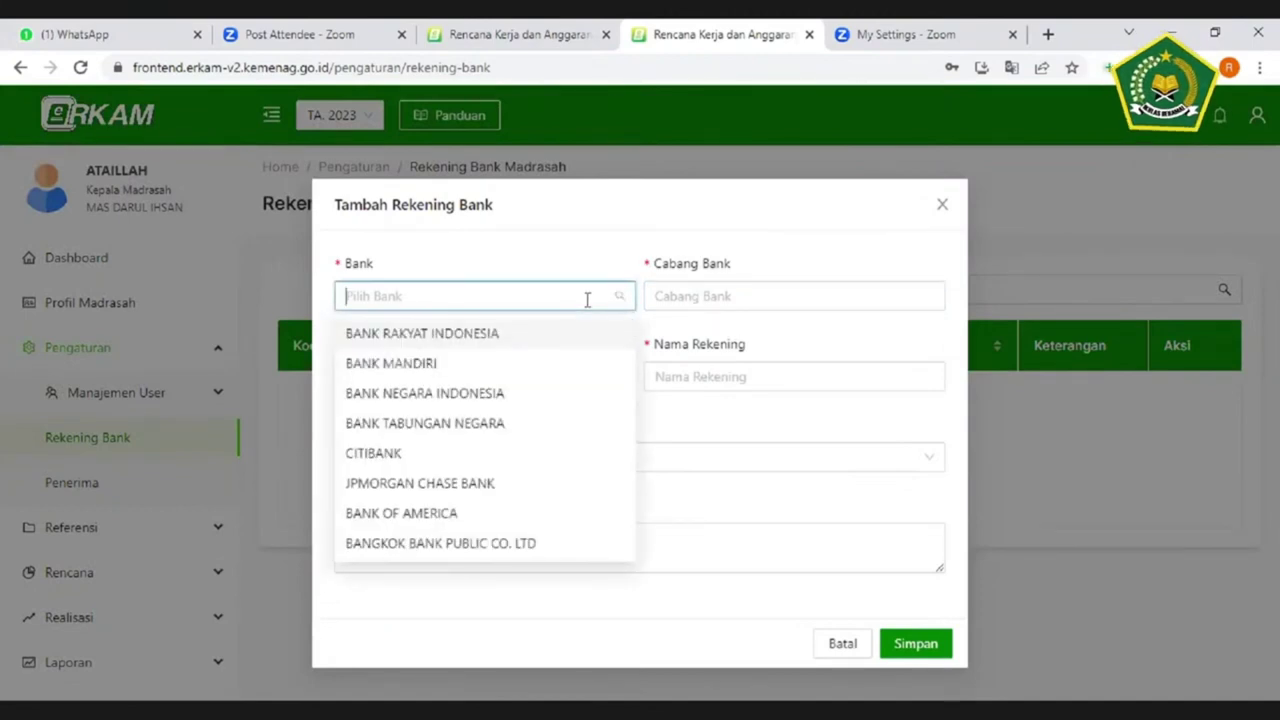
type("sya")
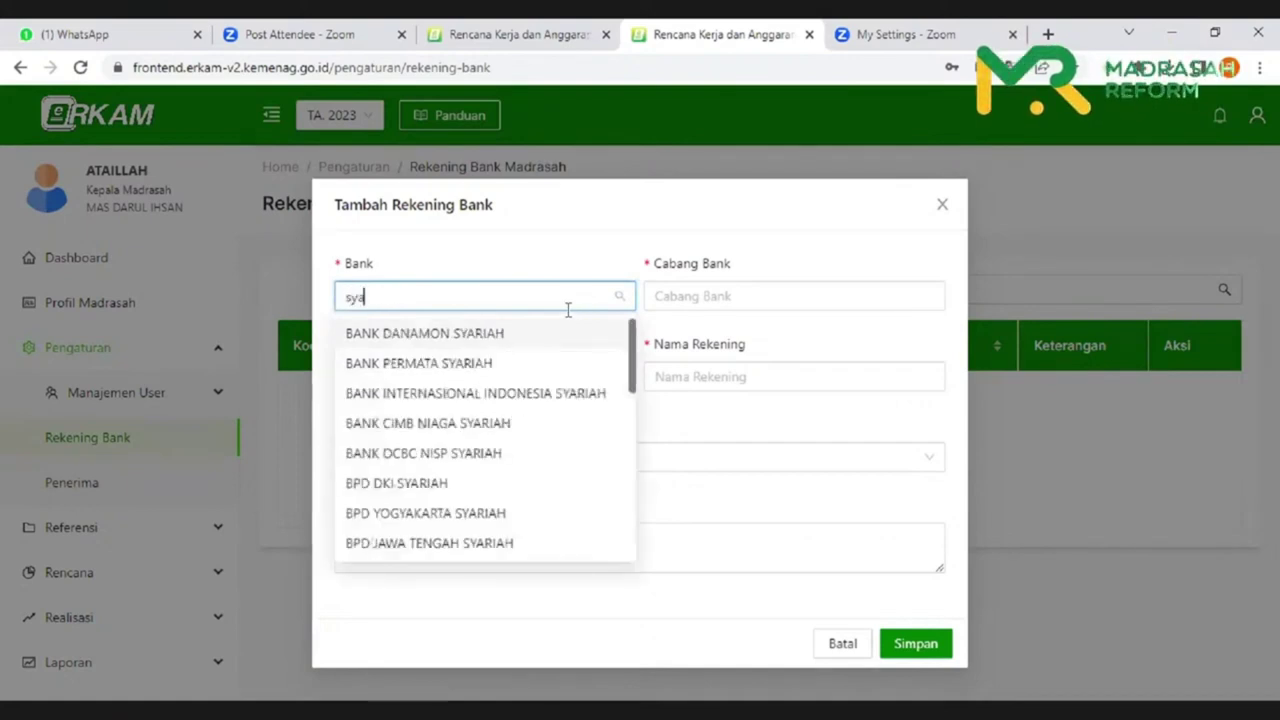
type("riah i")
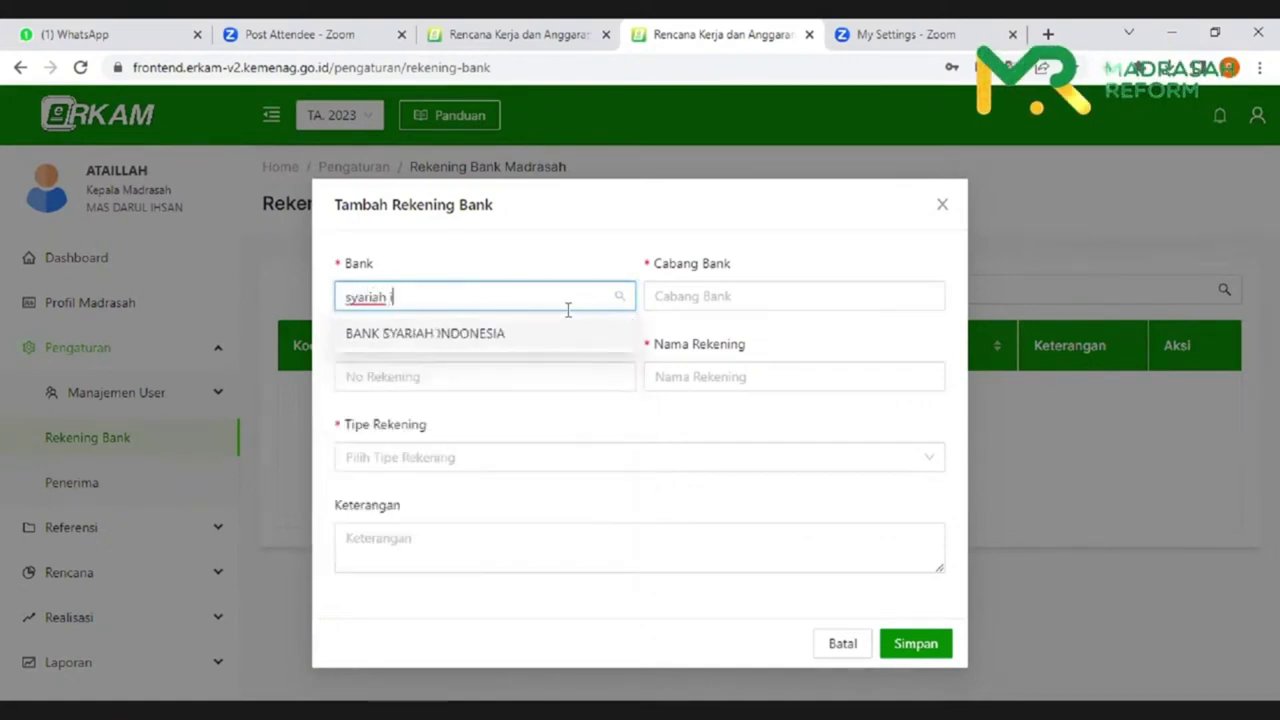
left_click(498, 338)
Step: Enter branch Darussalam, the account number, and account name MAS Darul Insan
left_click(700, 295)
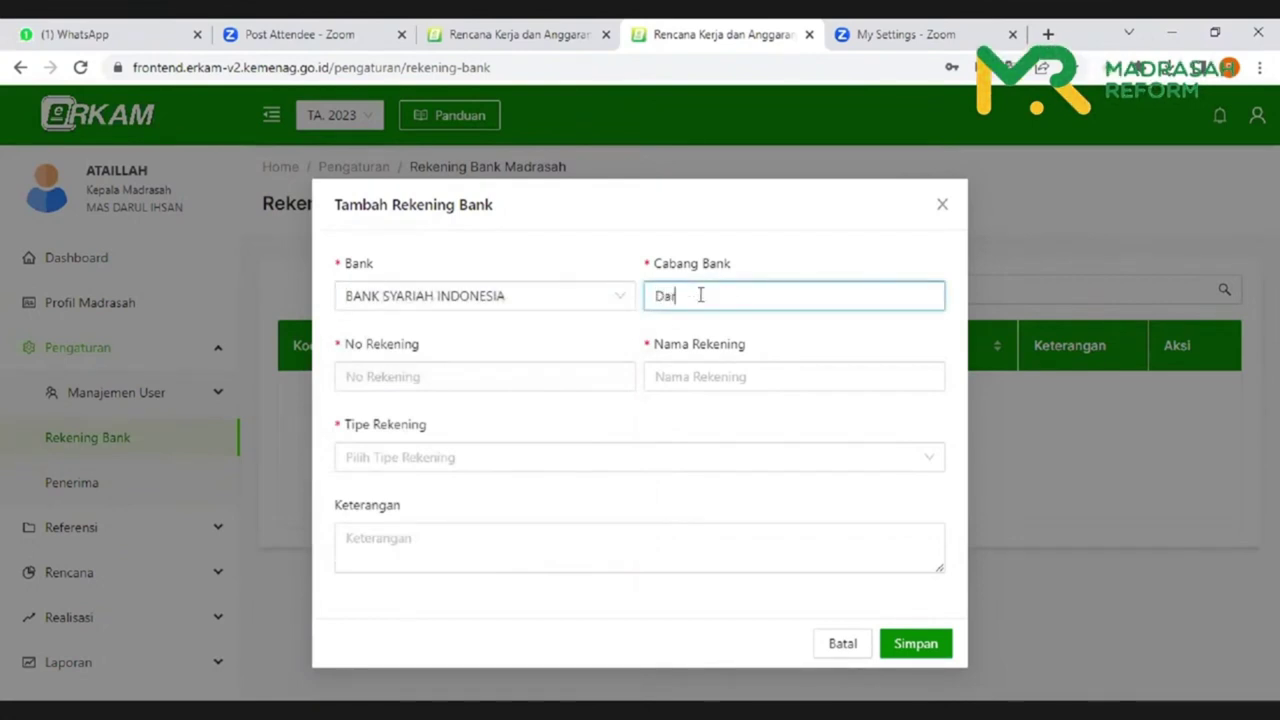
type("Darussalam")
left_click(555, 380)
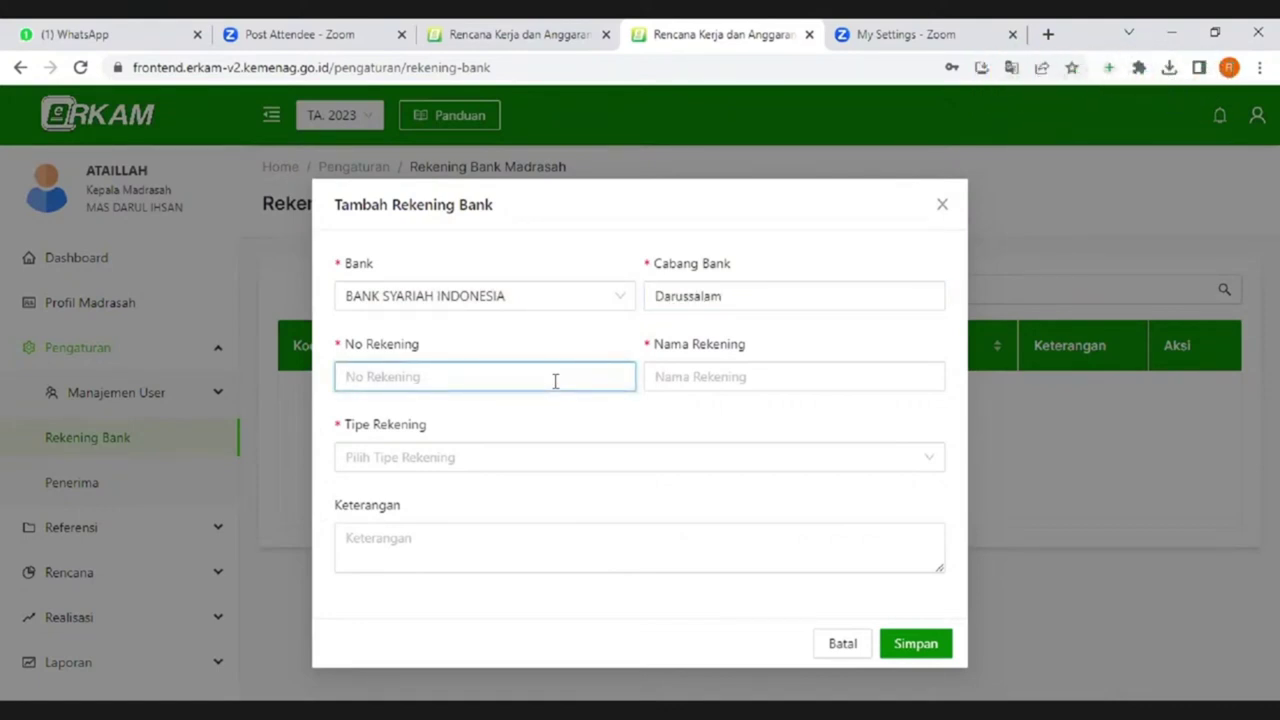
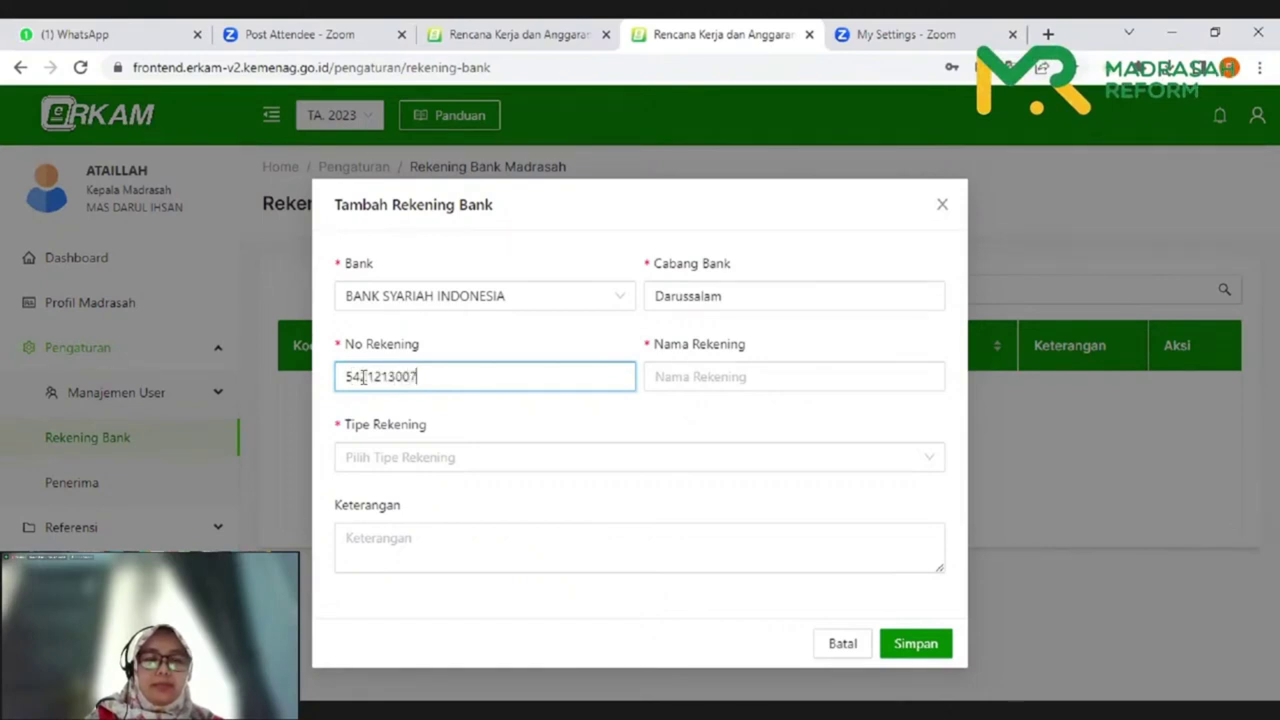
key("Tab")
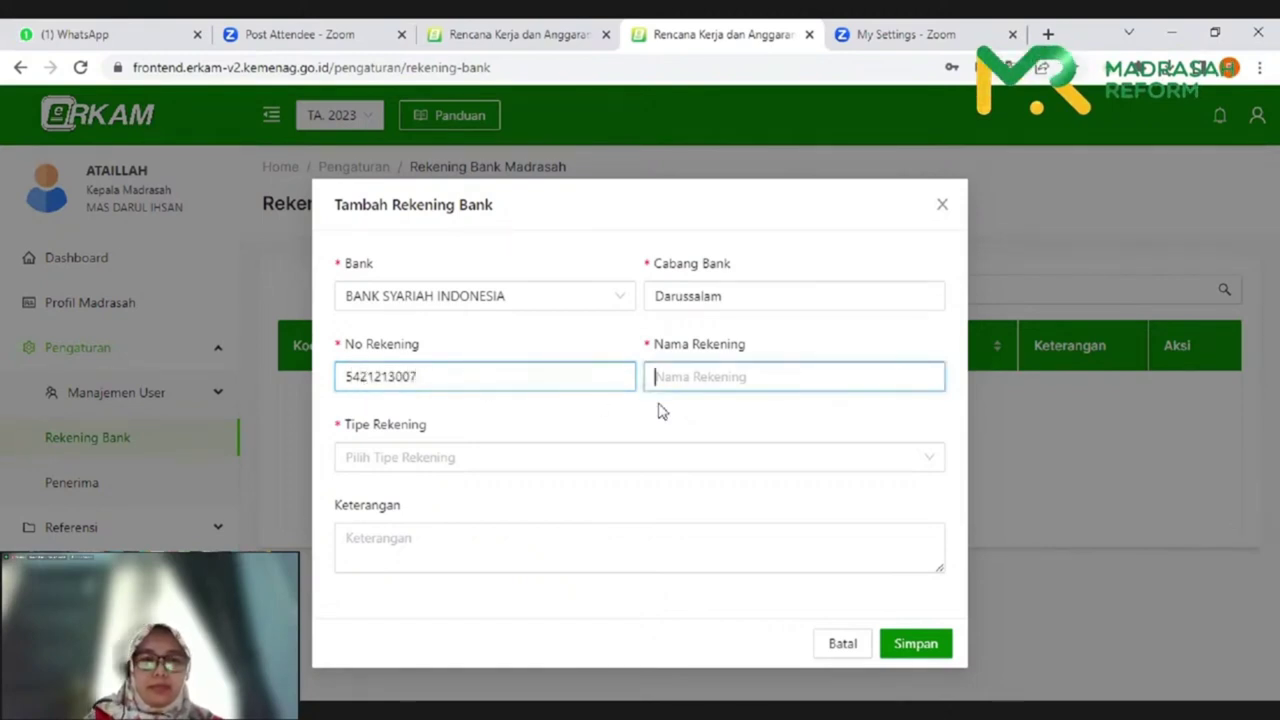
type("MAS Darul")
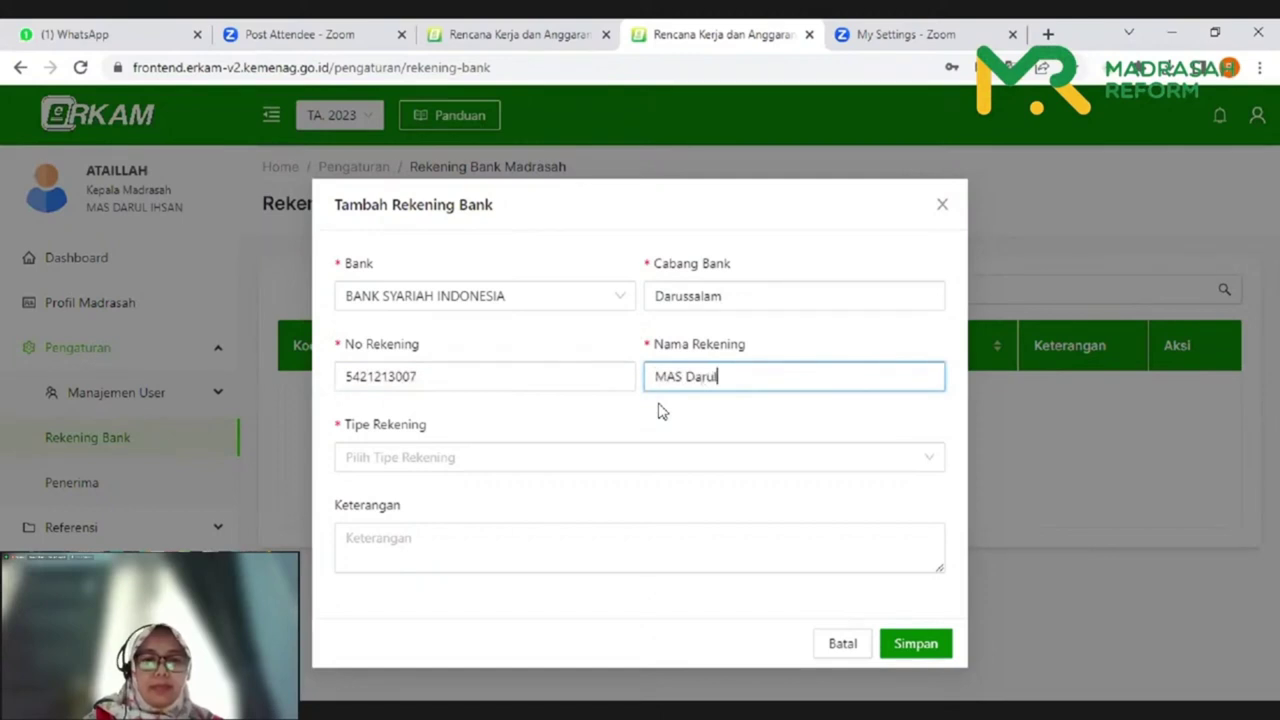
type(" Insan")
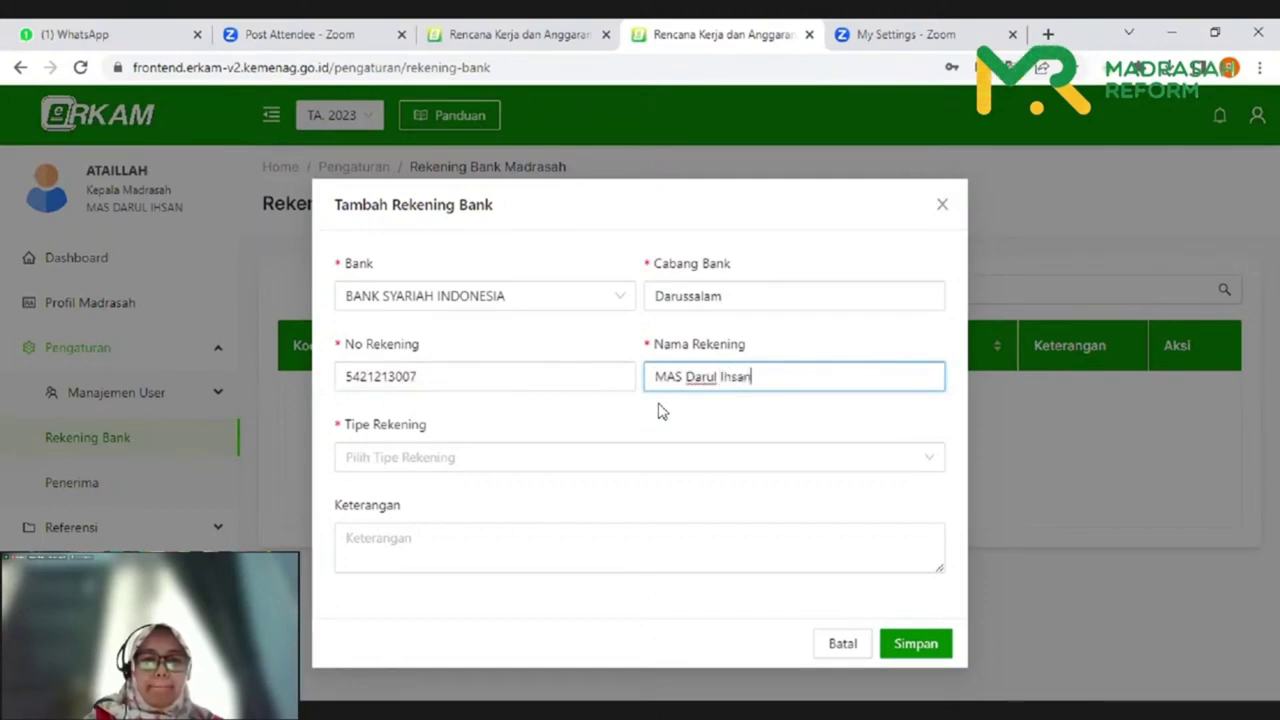
left_click(613, 462)
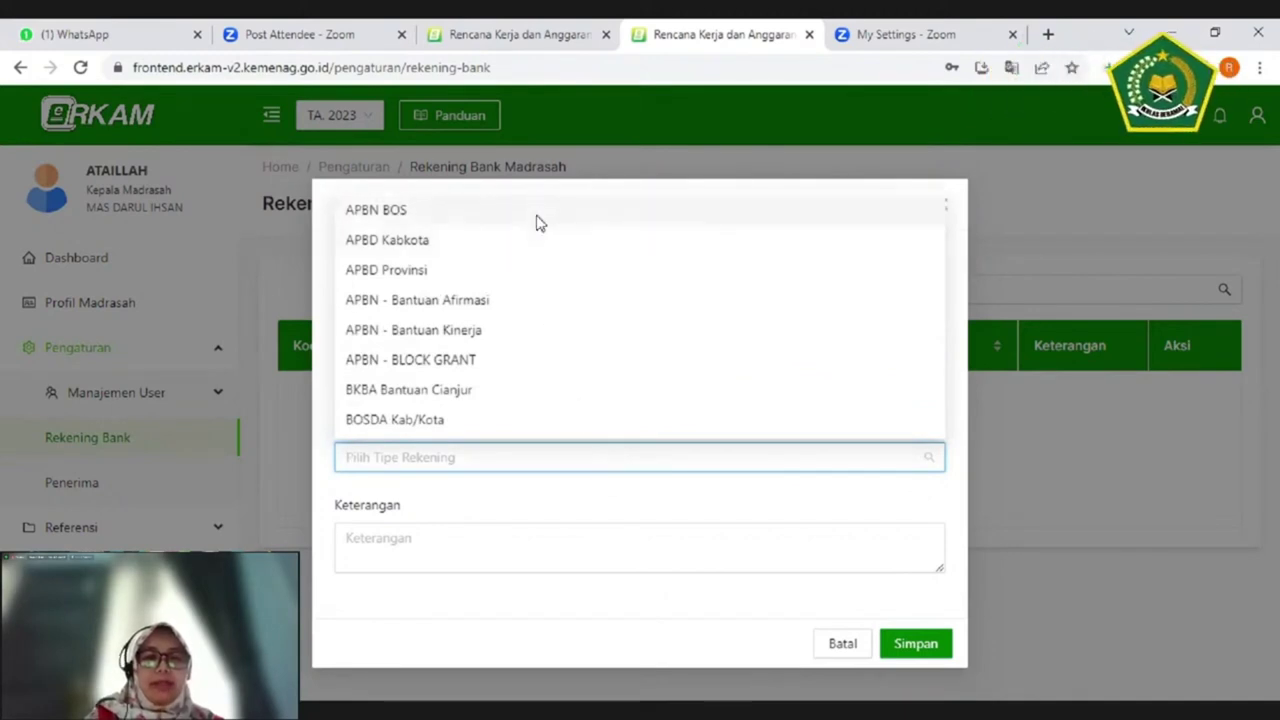
Step: Set the account type to APBN BOS, leave Keterangan blank, and save the account
left_click(538, 222)
left_click(564, 548)
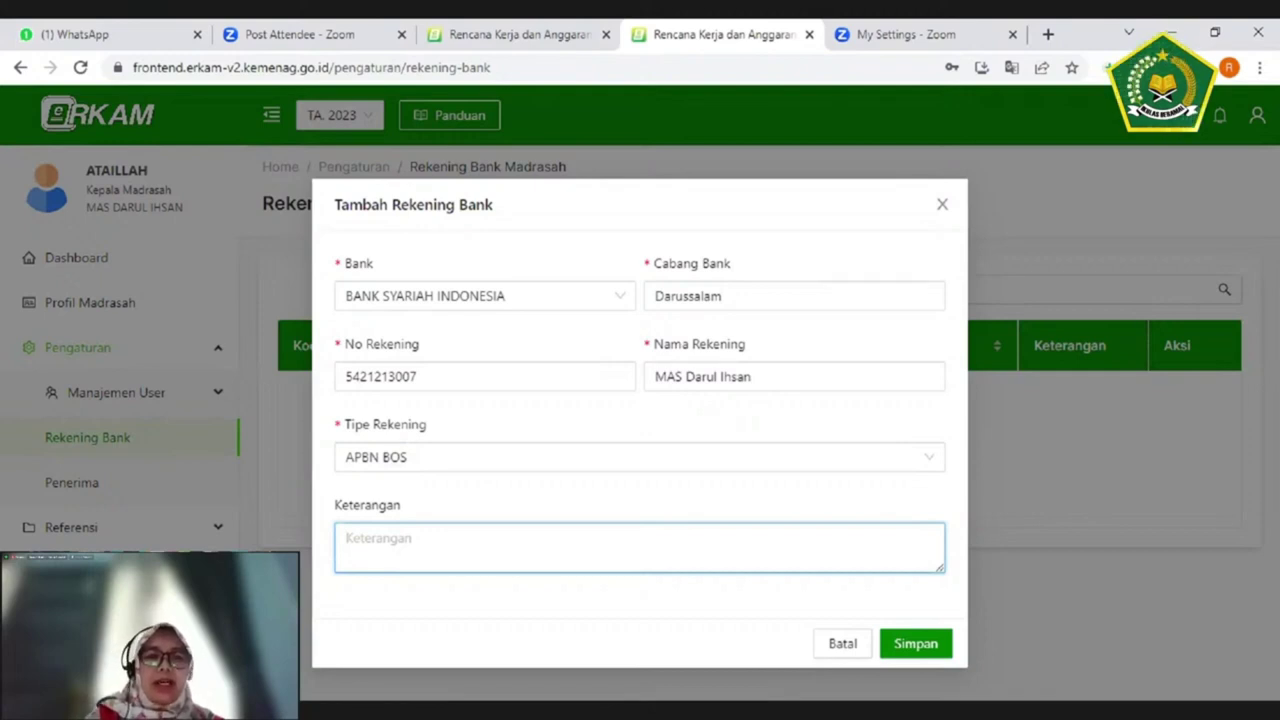
left_click(626, 436)
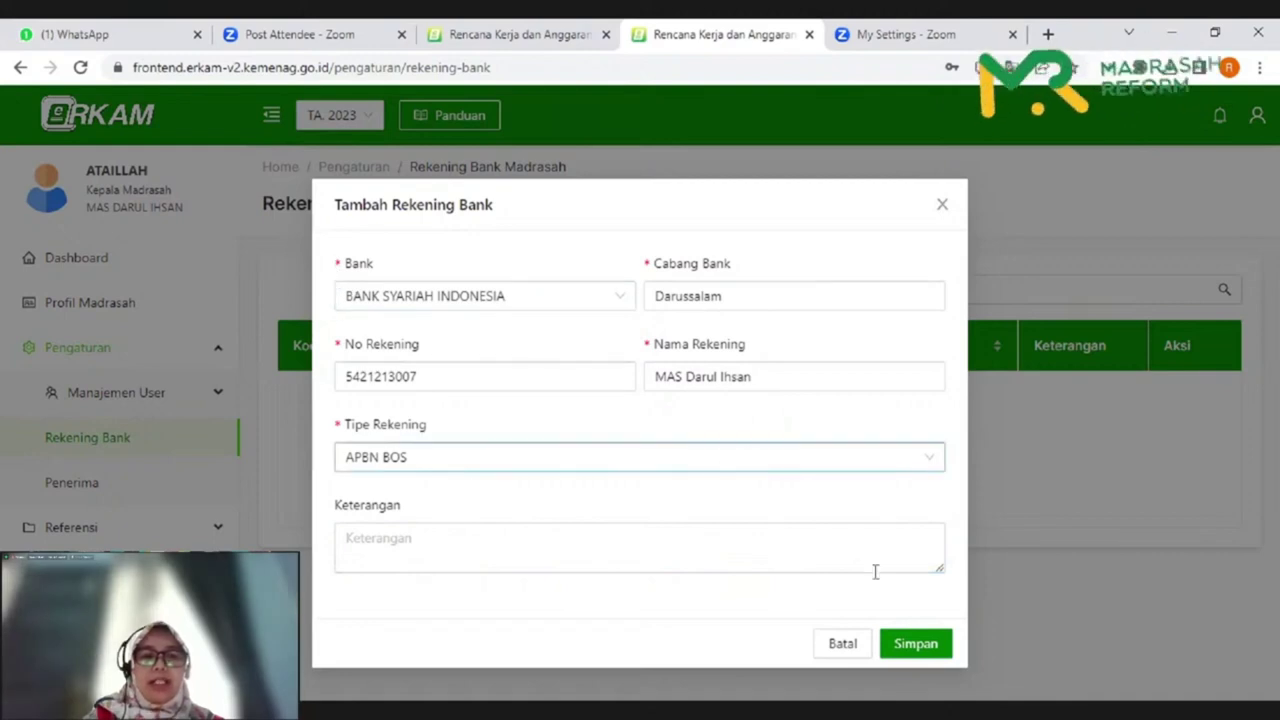
left_click(915, 645)
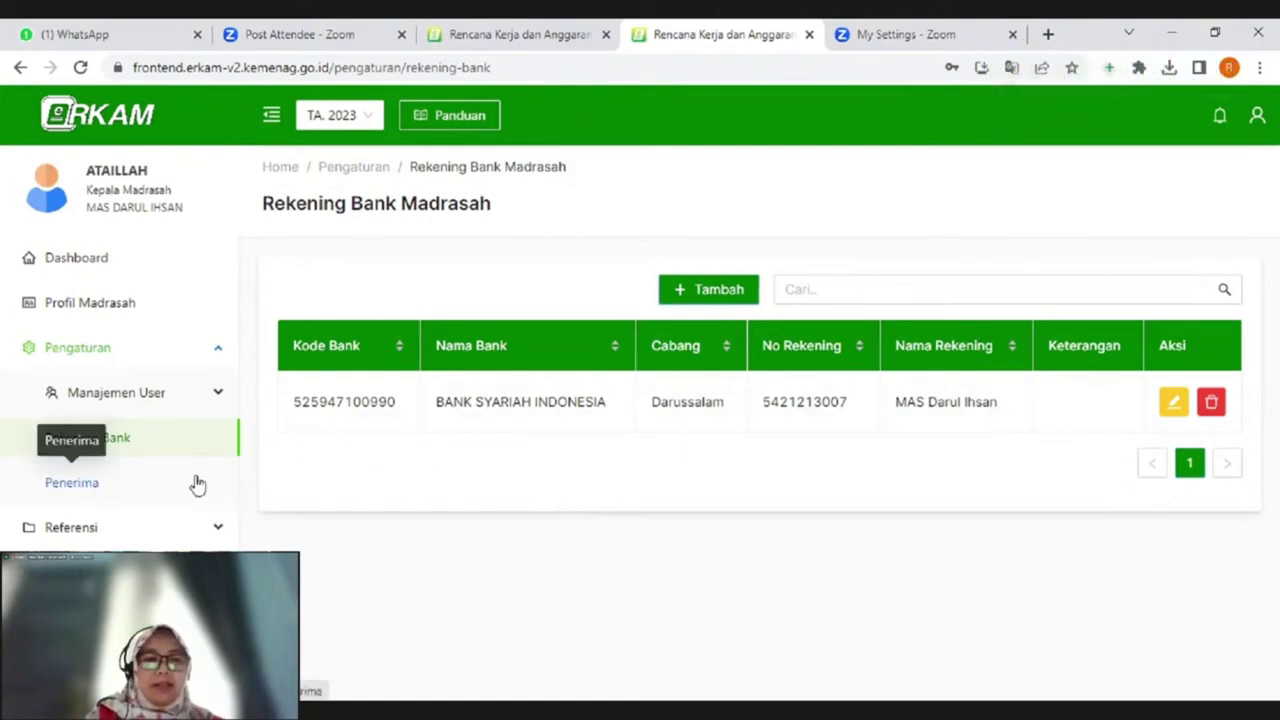
Step: Collapse Pengaturan and expand Rencana > Pagu Definitif in the sidebar
left_click(205, 358)
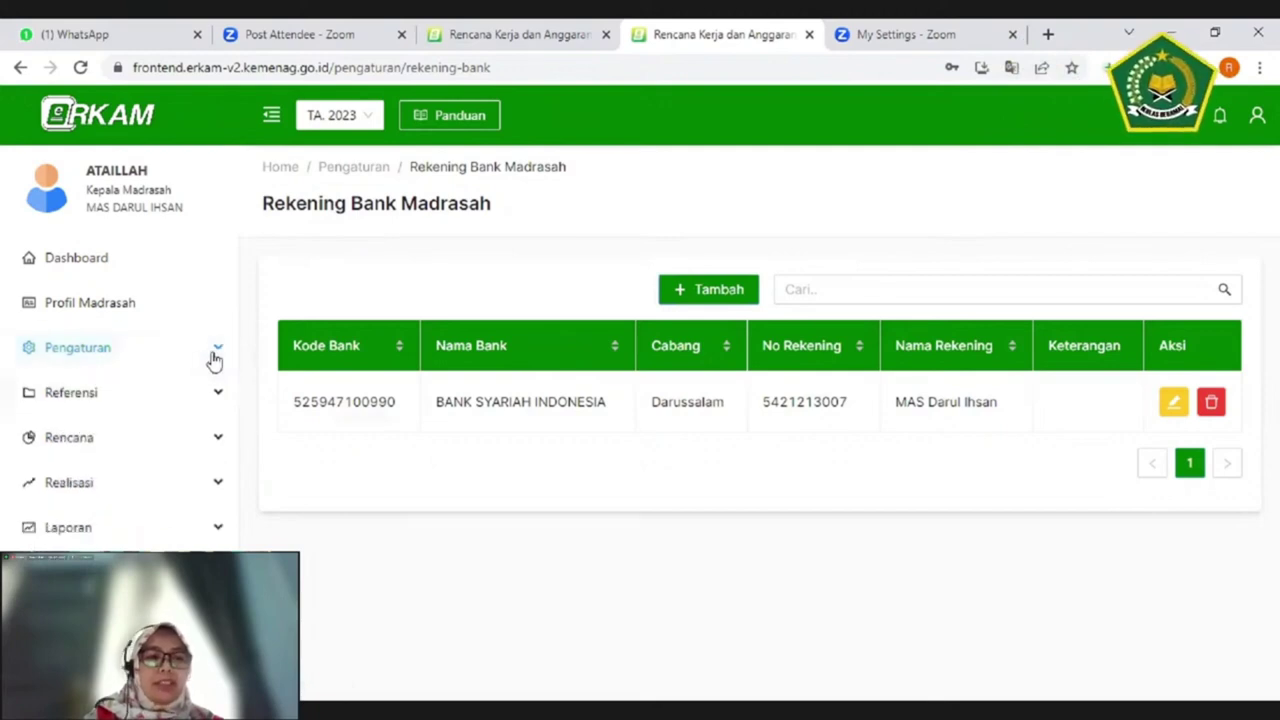
left_click(189, 448)
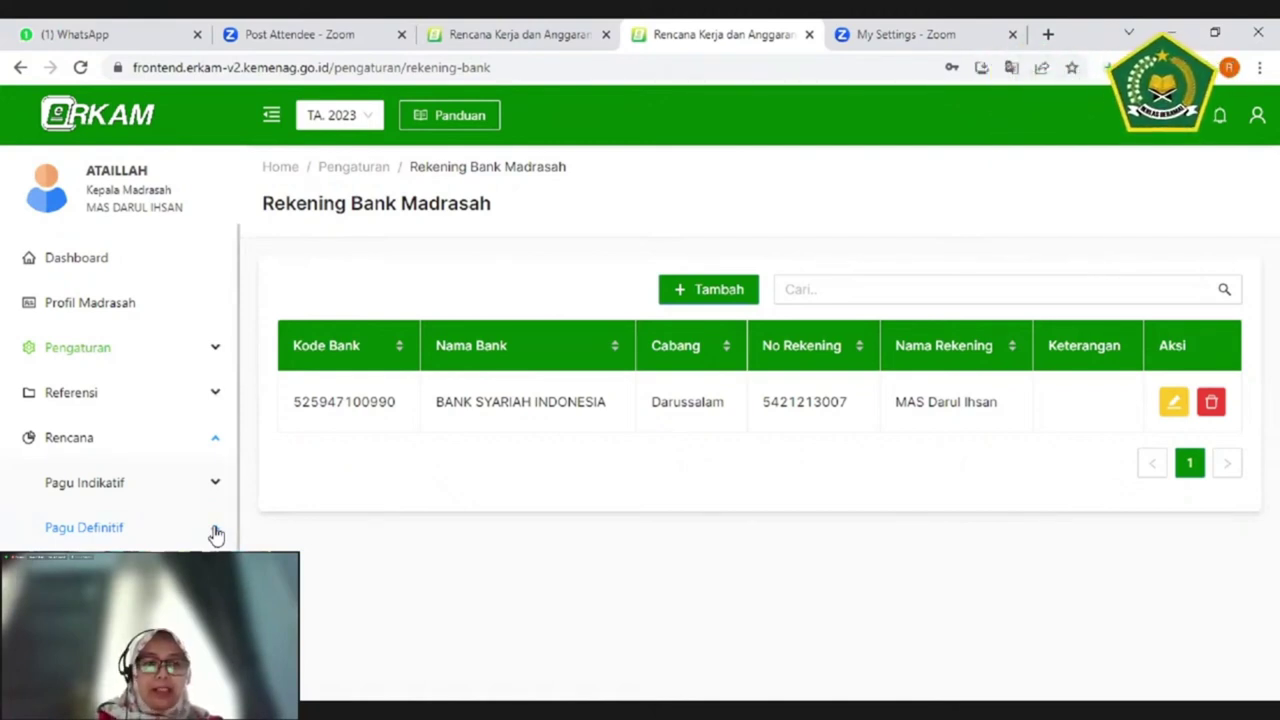
left_click(216, 535)
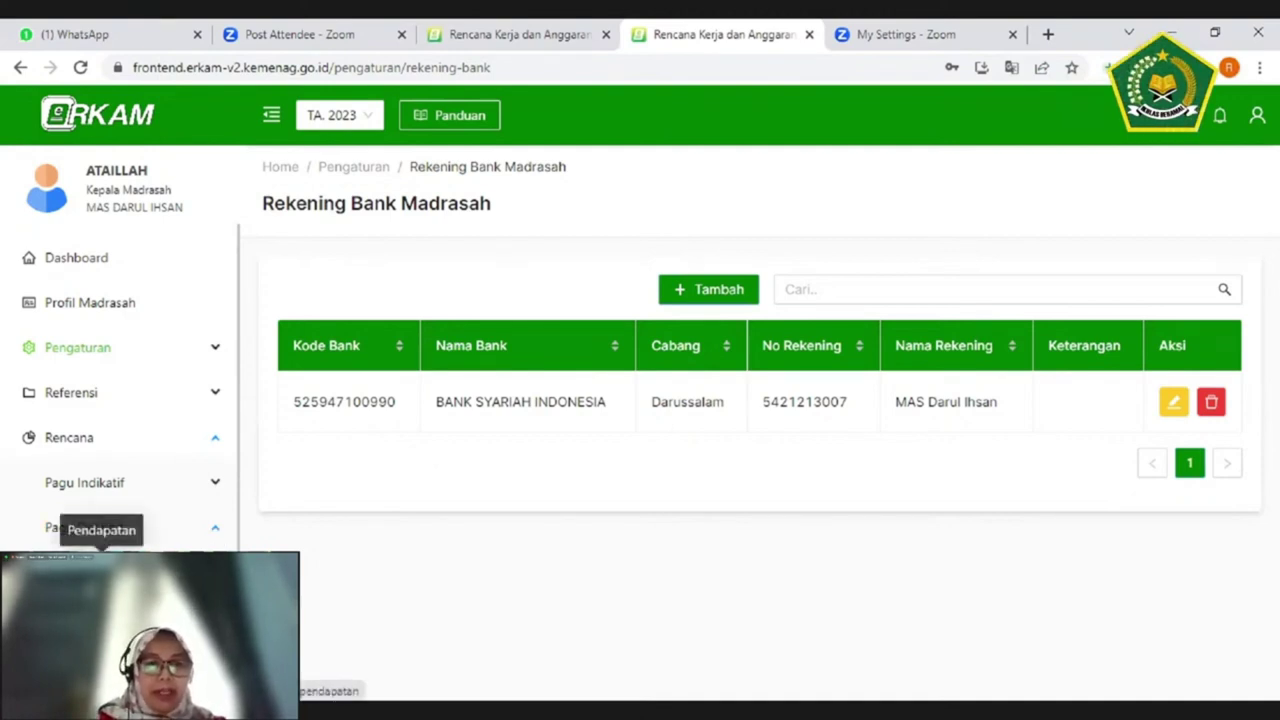
Step: Open the Pendapatan Definitif page for TA. 2023 from the sidebar
left_click(95, 572)
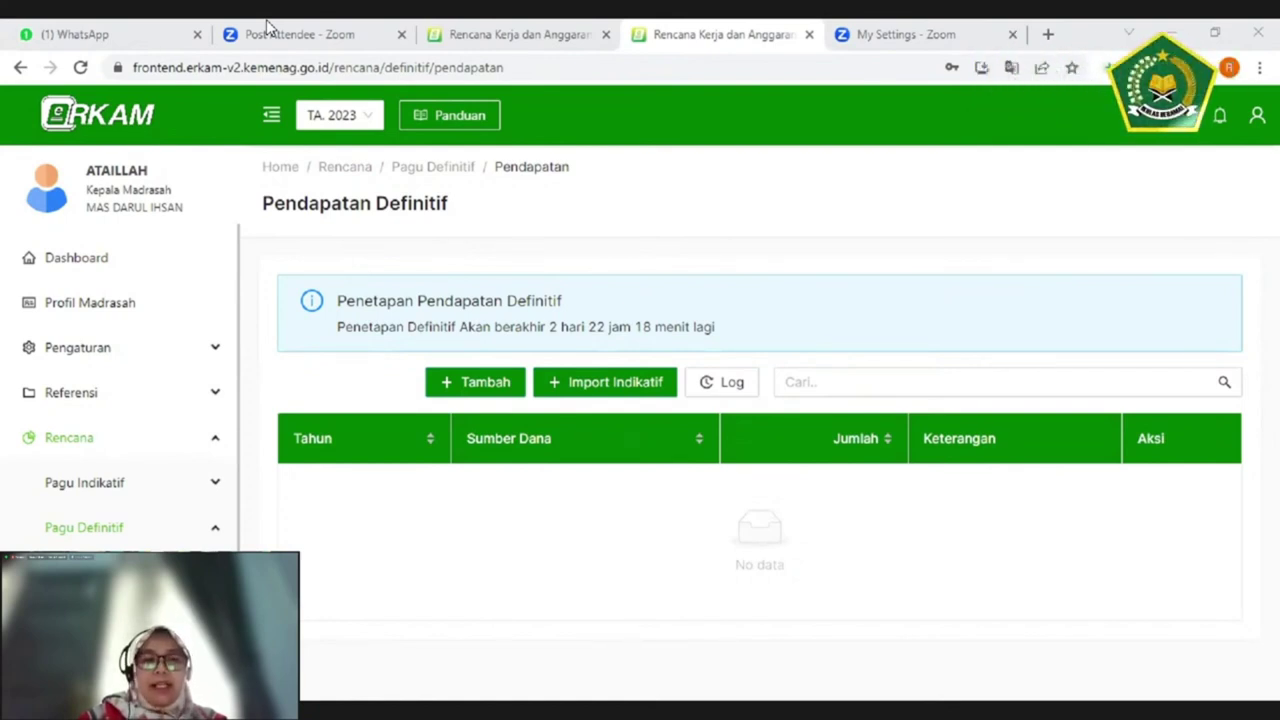
Step: Add an income plan funded by APBN - BOS Tahap 1 (Rp 474.615.000) and save it
left_click(470, 386)
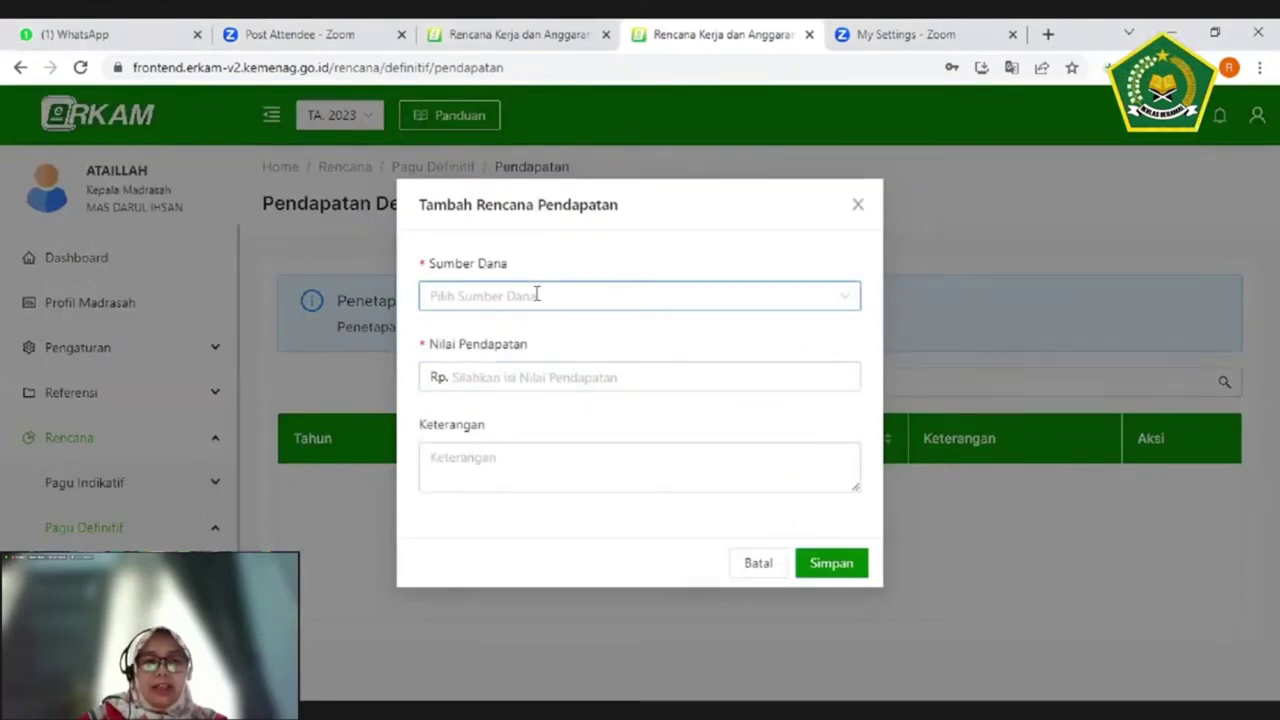
left_click(537, 294)
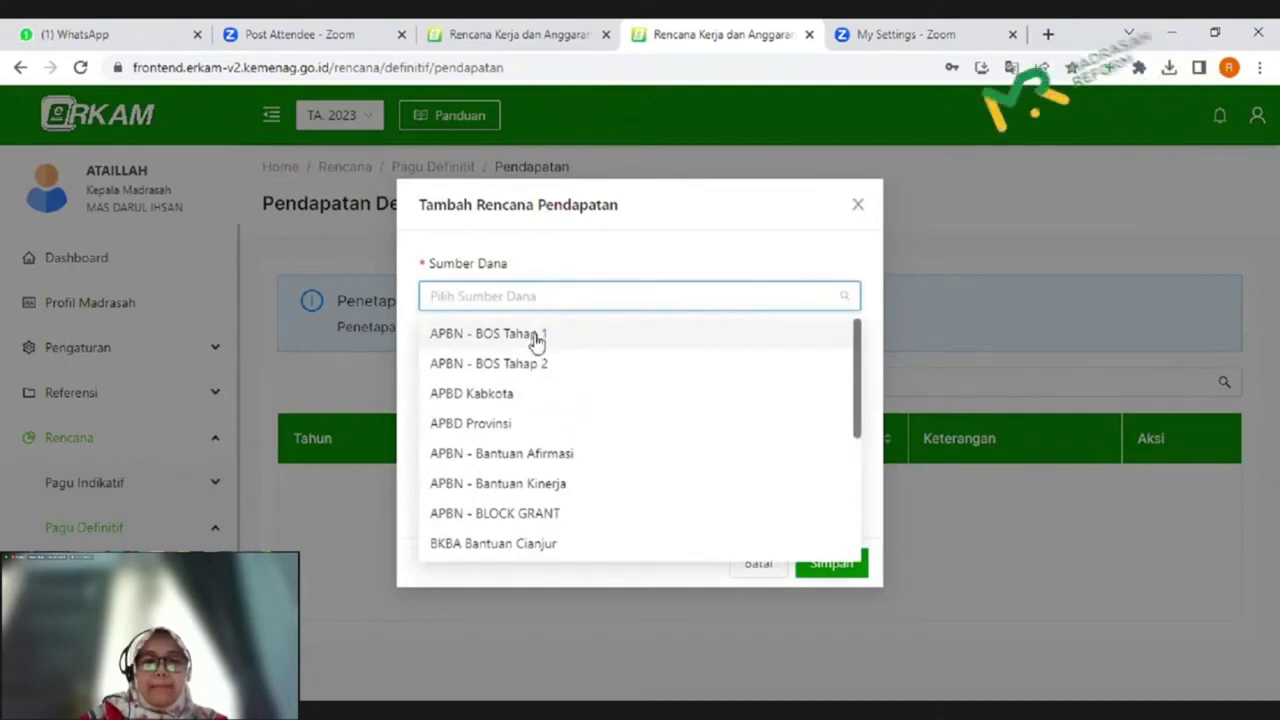
left_click(537, 340)
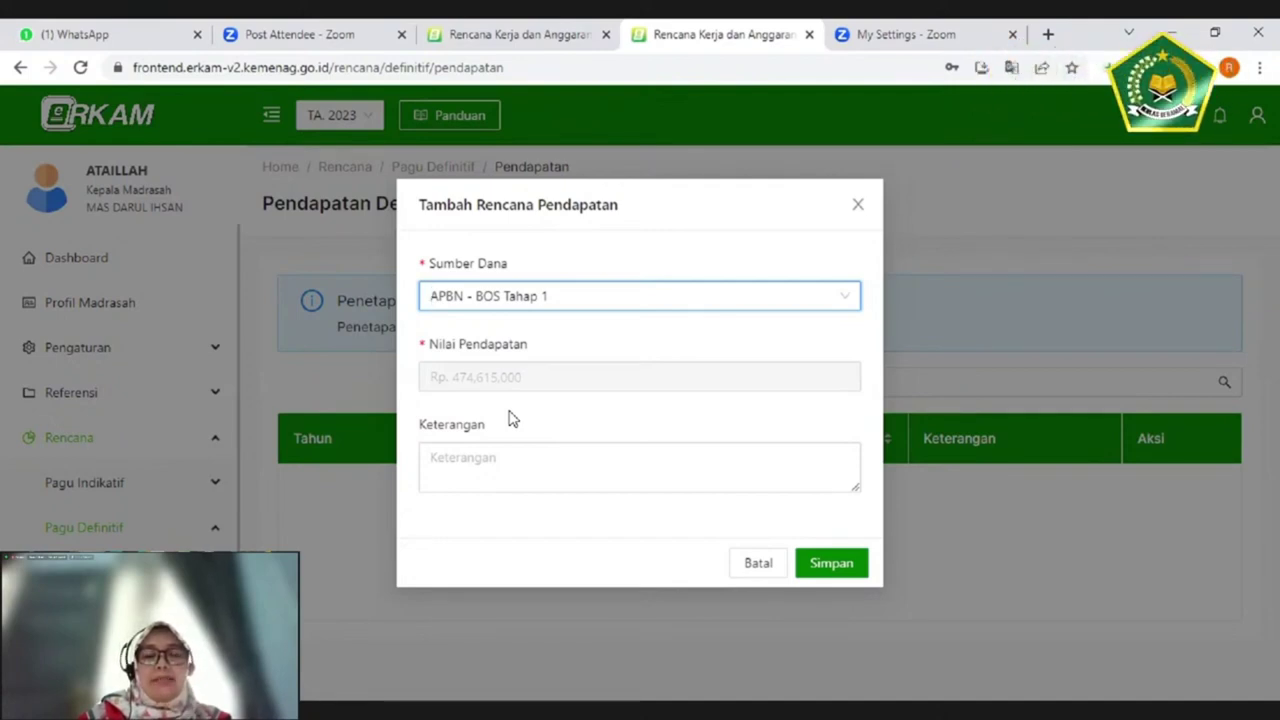
left_click(836, 565)
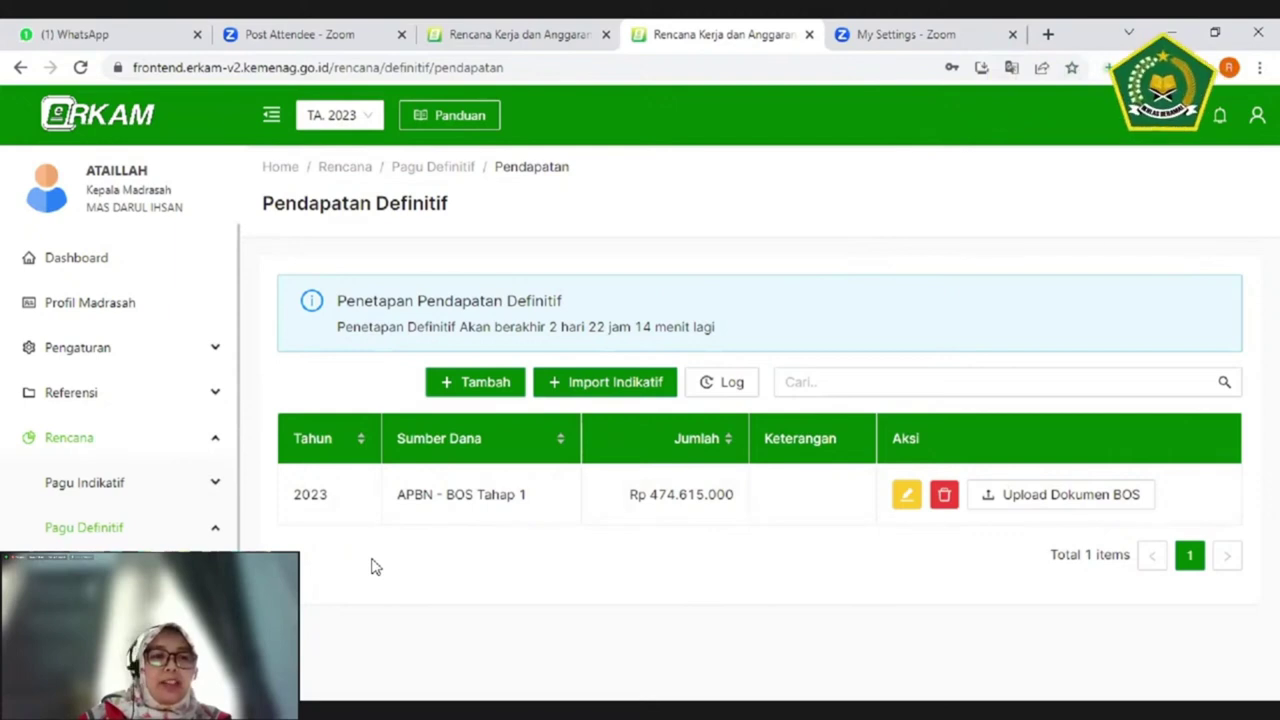
Step: Go to the Dashboard to view Pendapatan Anggaran of Rp 474.615.000
left_click(98, 263)
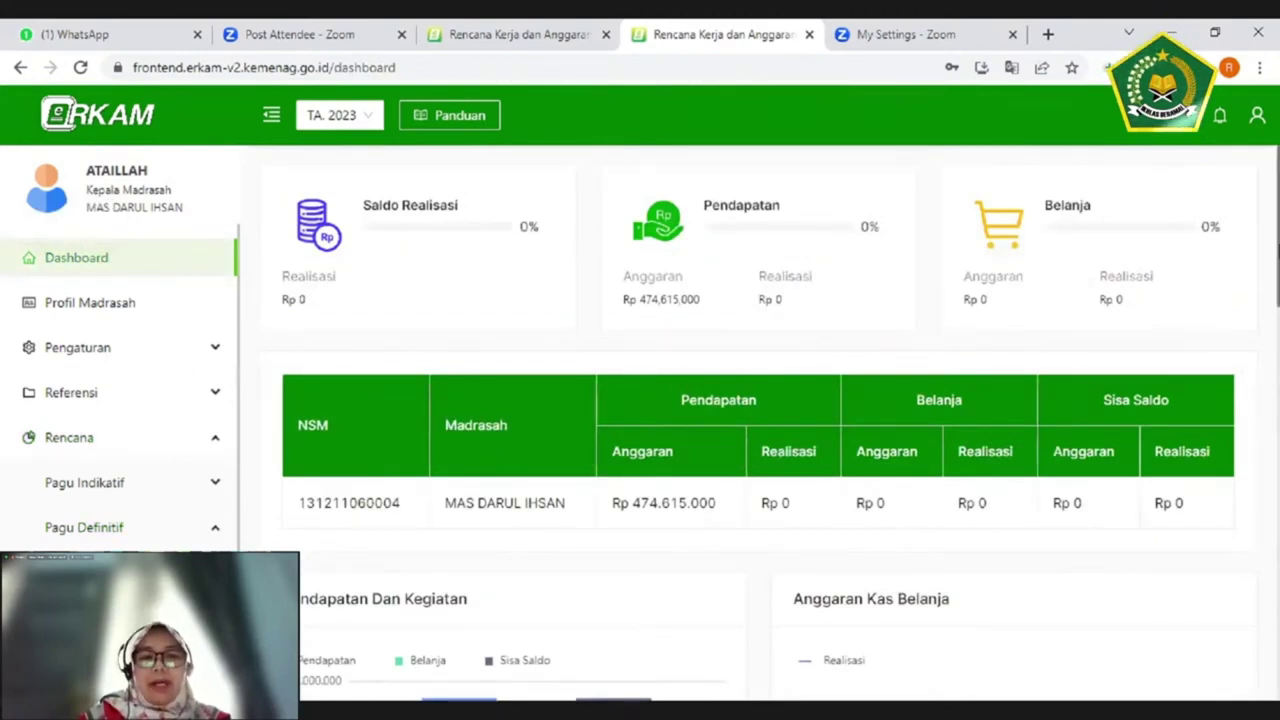
Step: Check the APBN - BOS Tahap 1 income in the Pendapatan Dan Kegiatan chart, then return to Pendapatan Definitif
scroll(760, 420, "down", 4)
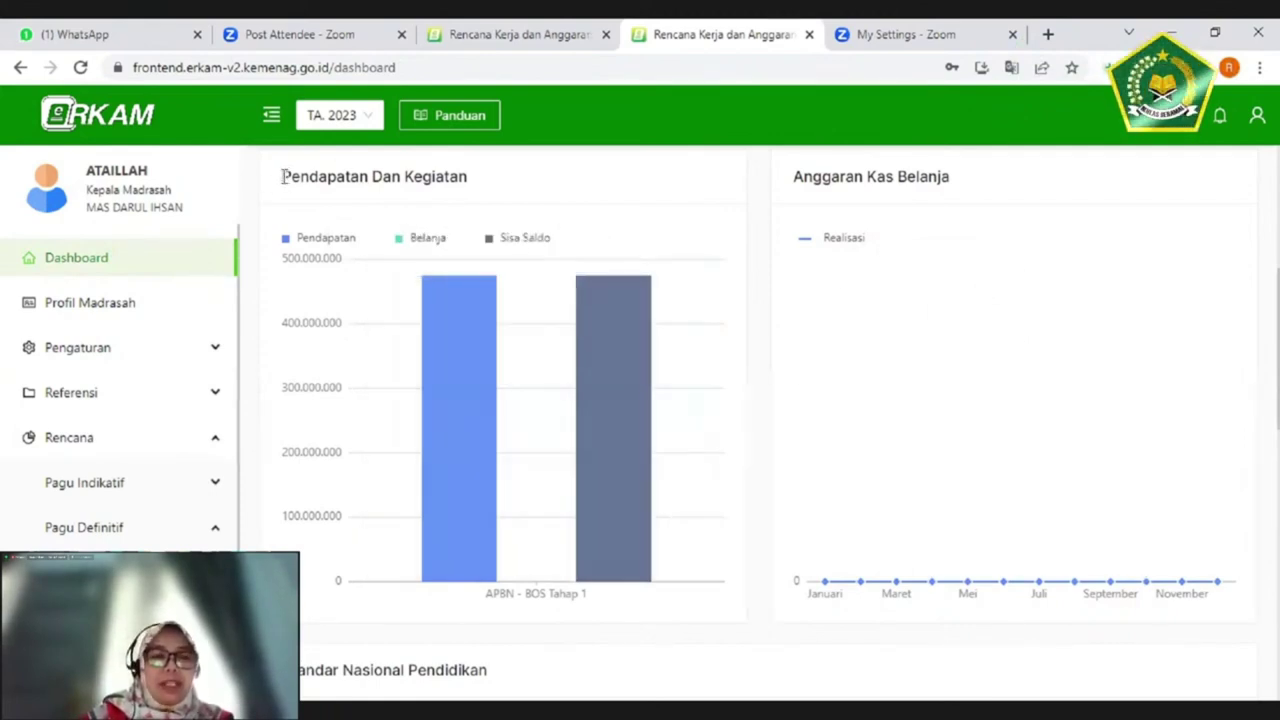
left_click_drag(283, 176, 361, 176)
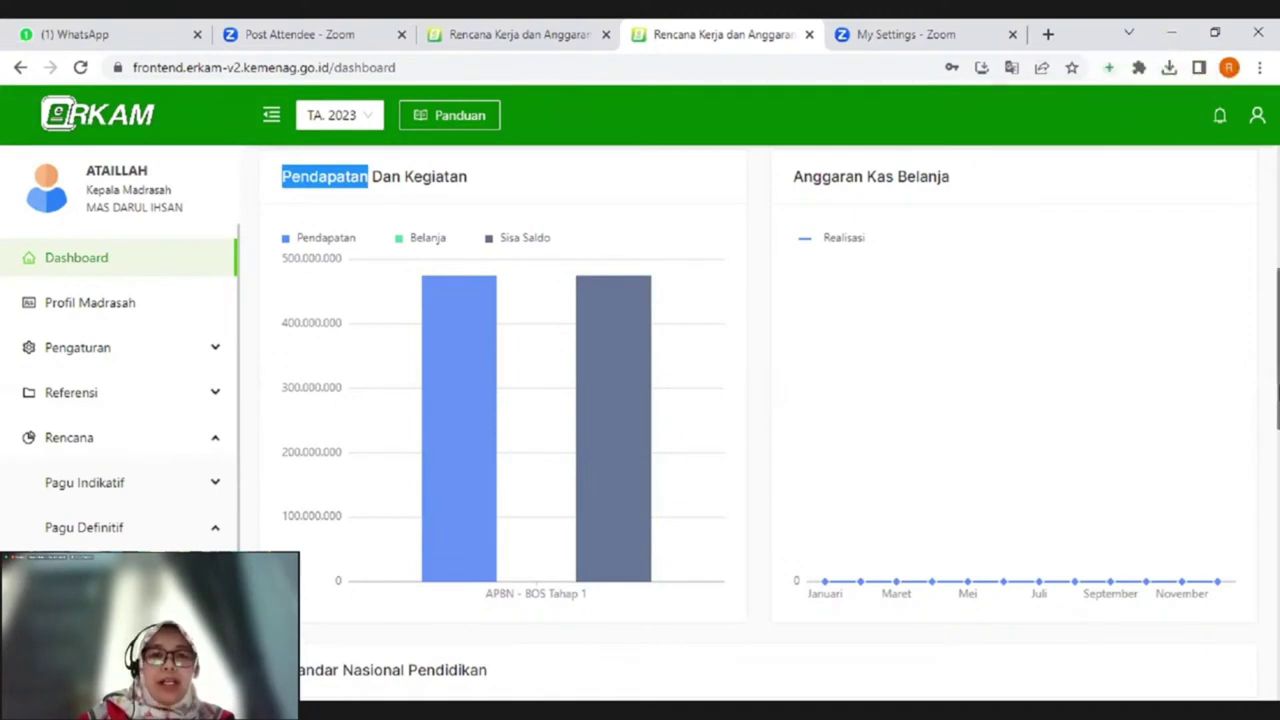
scroll(1278, 214, "down", 1)
scroll(758, 420, "down", 1)
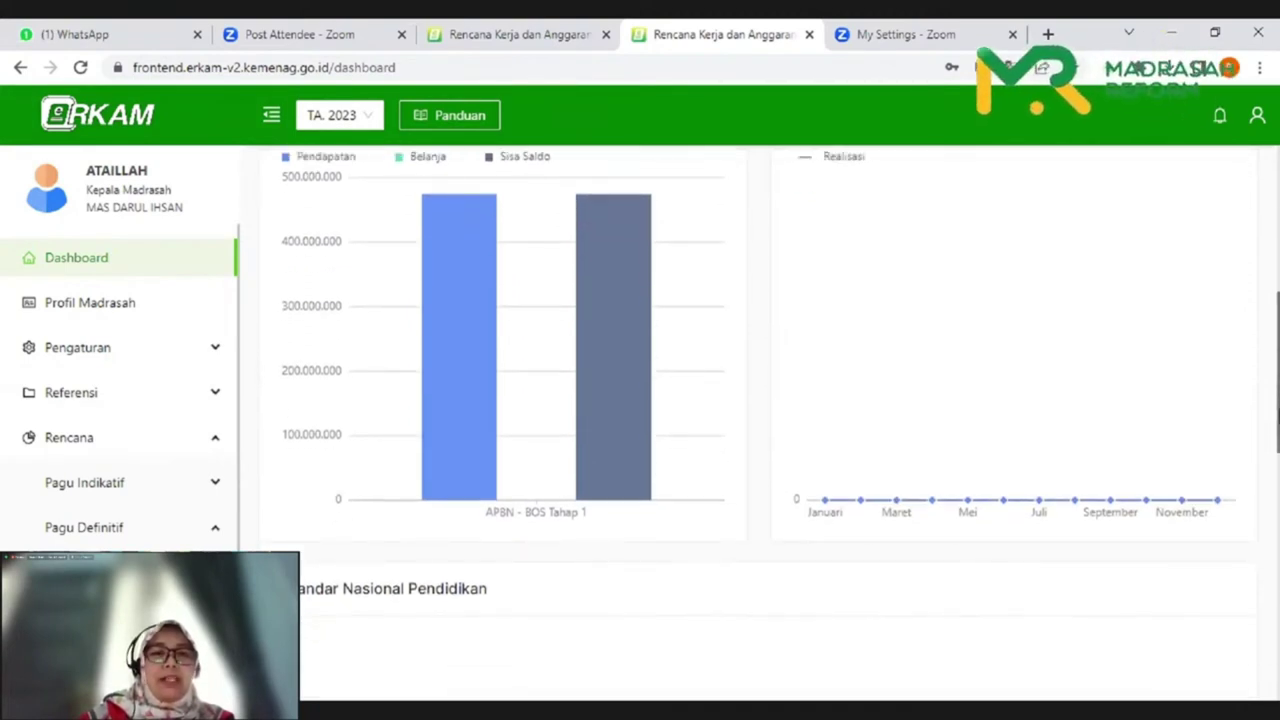
scroll(758, 420, "up", 1)
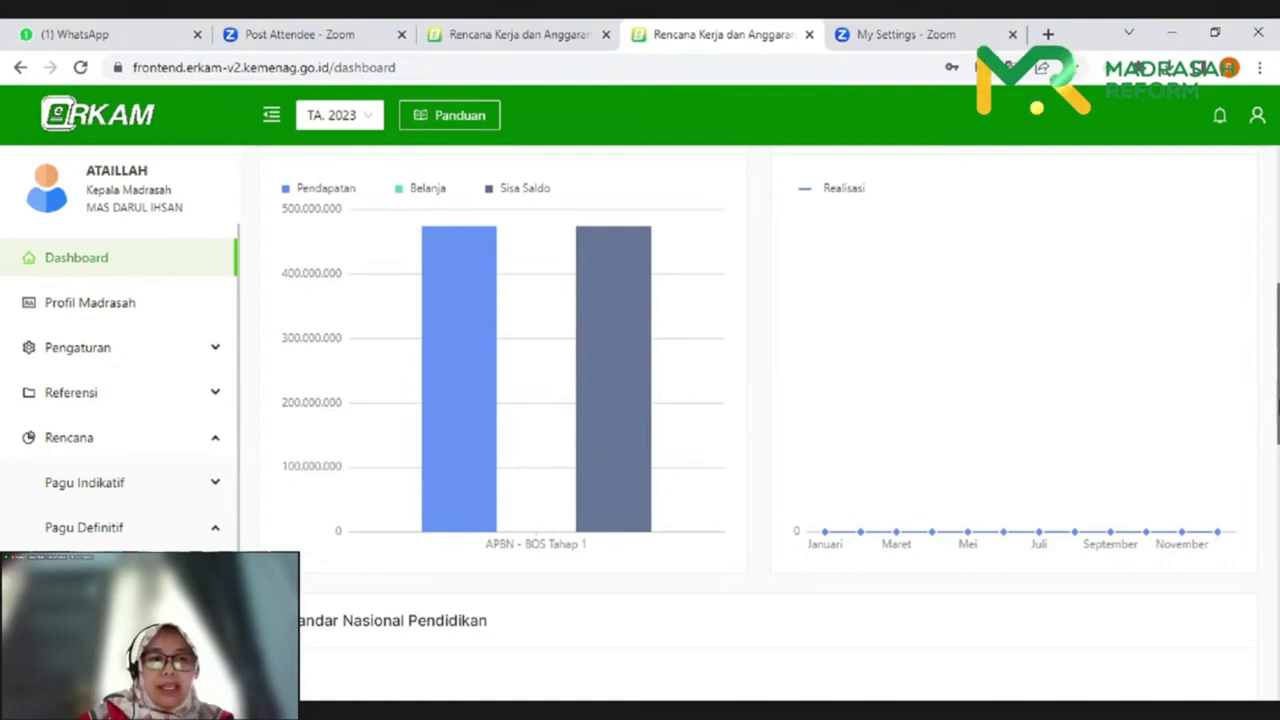
mouse_move(856, 430)
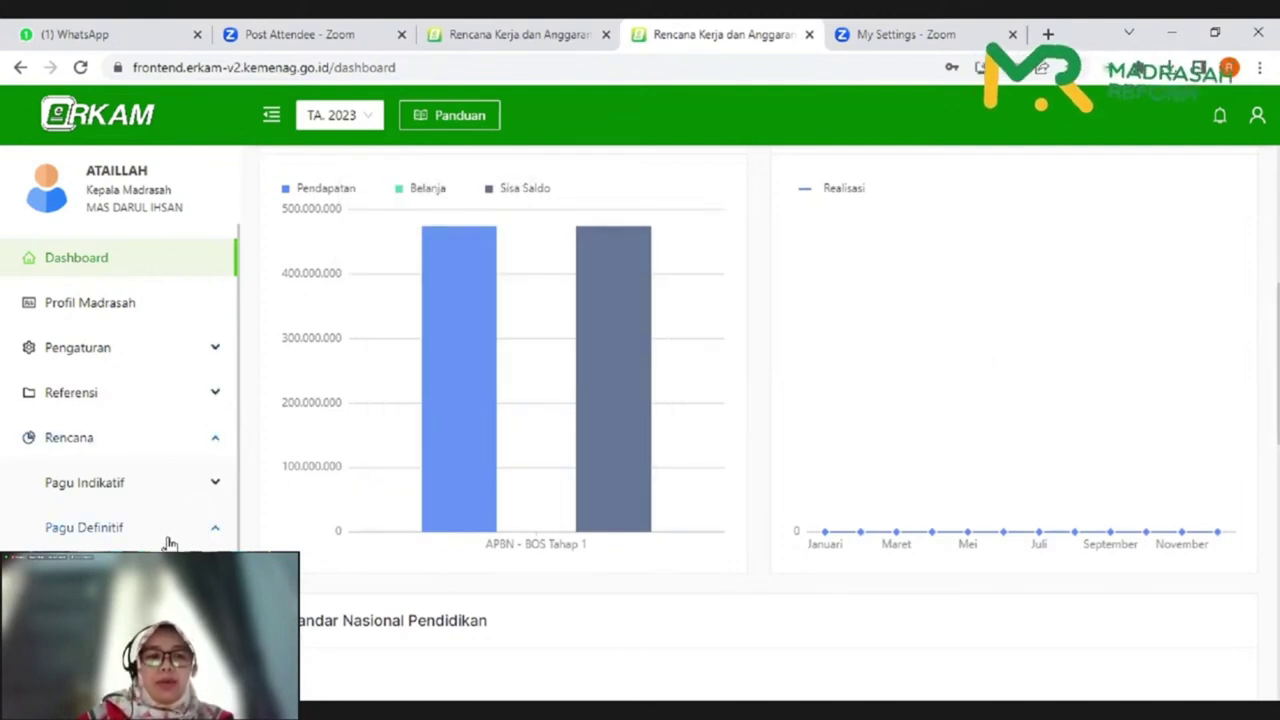
left_click(80, 527)
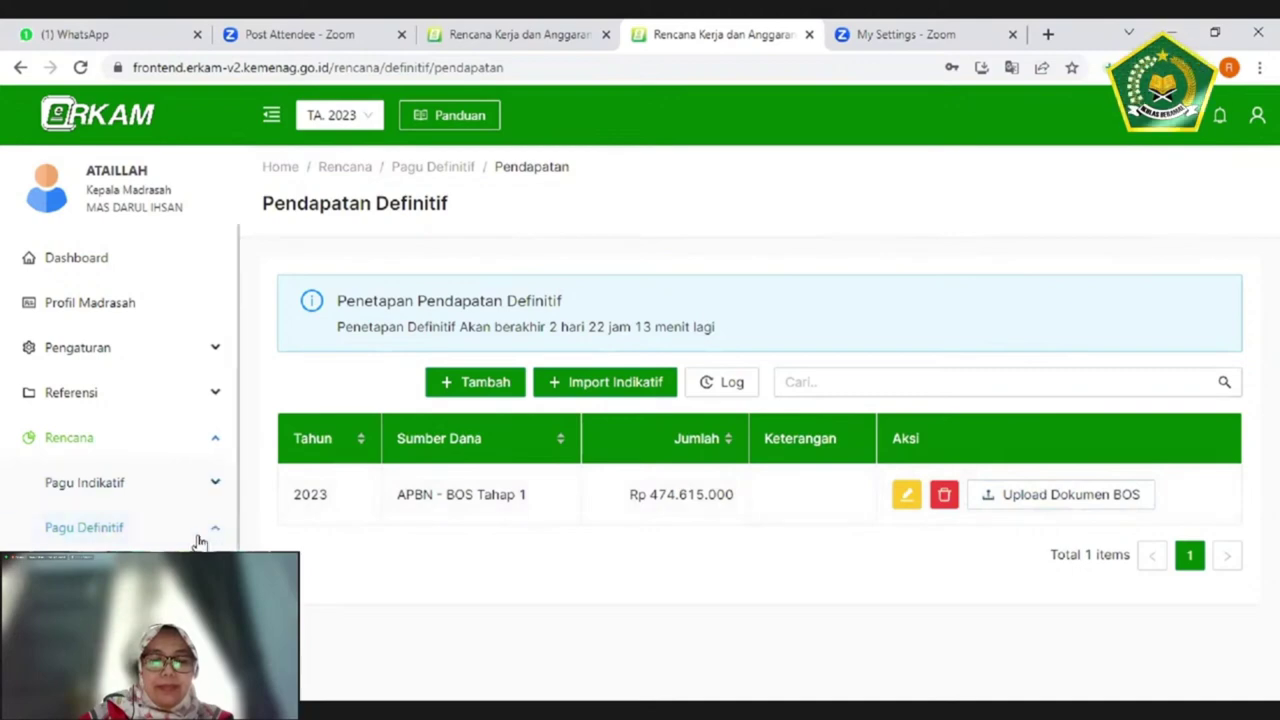
Step: Open Pagu Definitif > Belanja and scroll down to the empty Belanja Definitif table
left_click(88, 617)
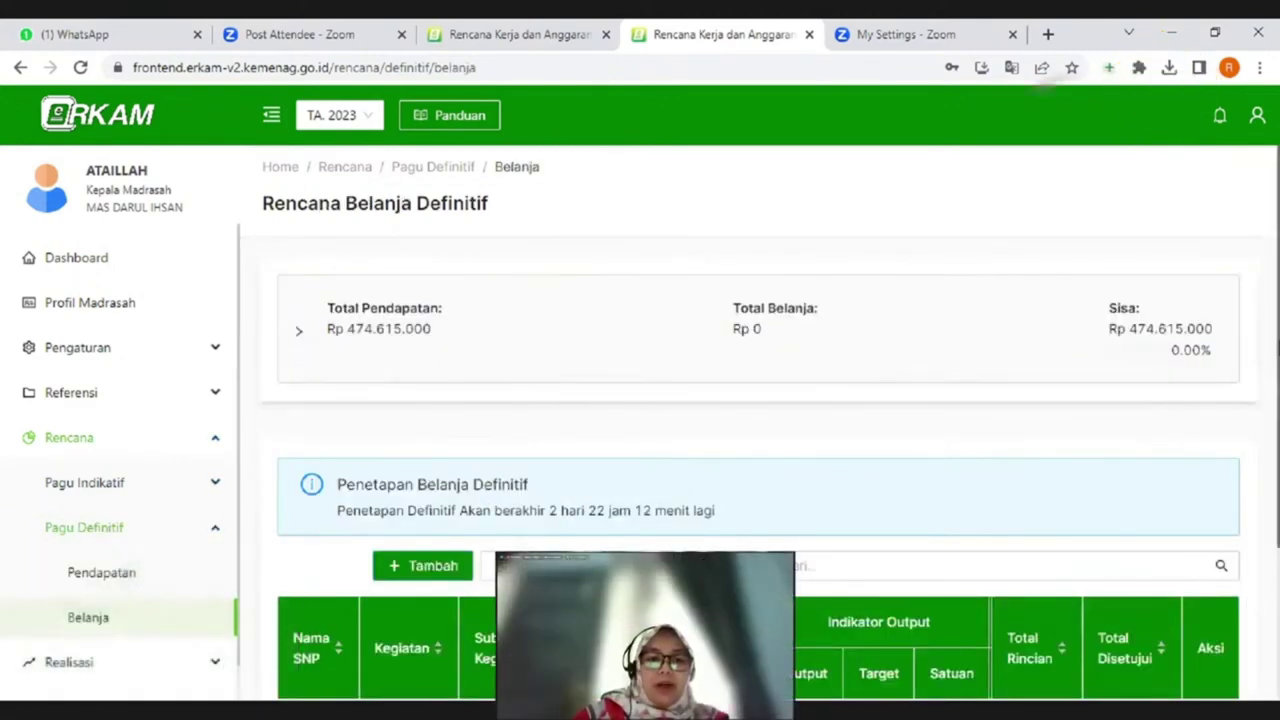
scroll(760, 430, "down", 3)
scroll(760, 430, "down", 1)
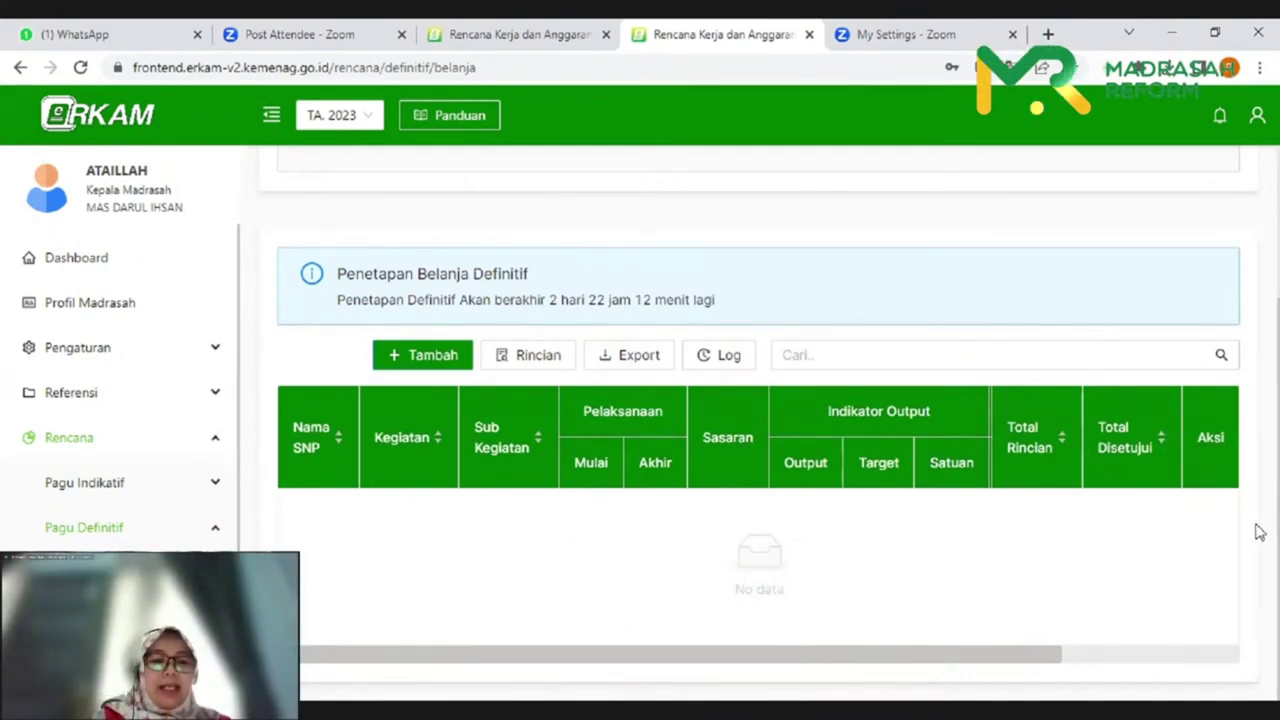
Step: Start a BOS-funded Tambah Rencana Kegiatan entry and list the Sub Kegiatan options
left_click(406, 350)
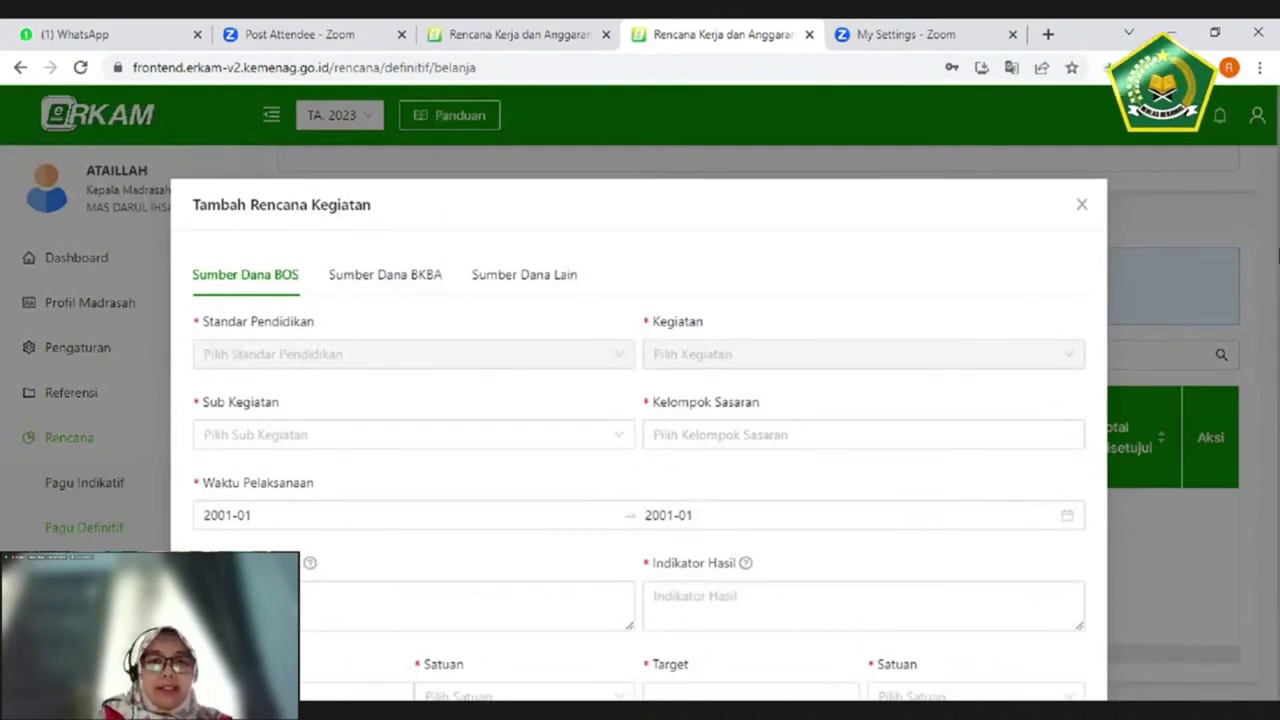
scroll(640, 400, "down", 2)
scroll(640, 400, "down", 1)
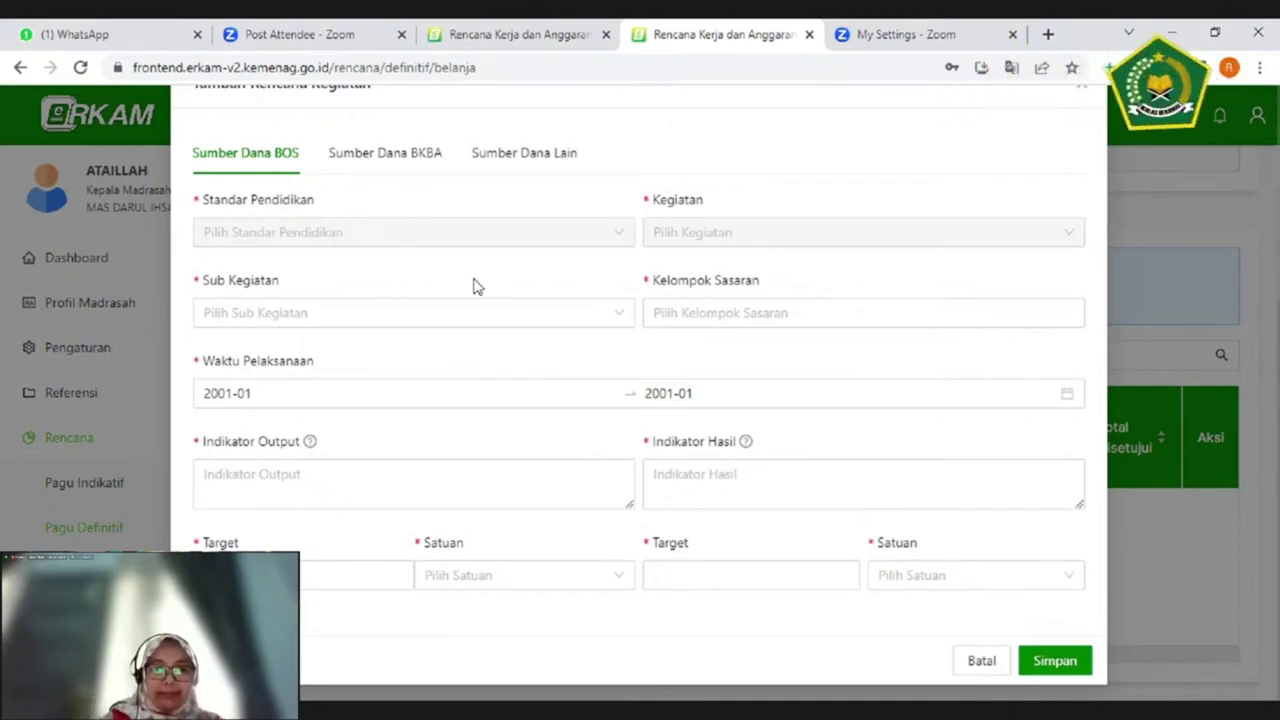
left_click(501, 310)
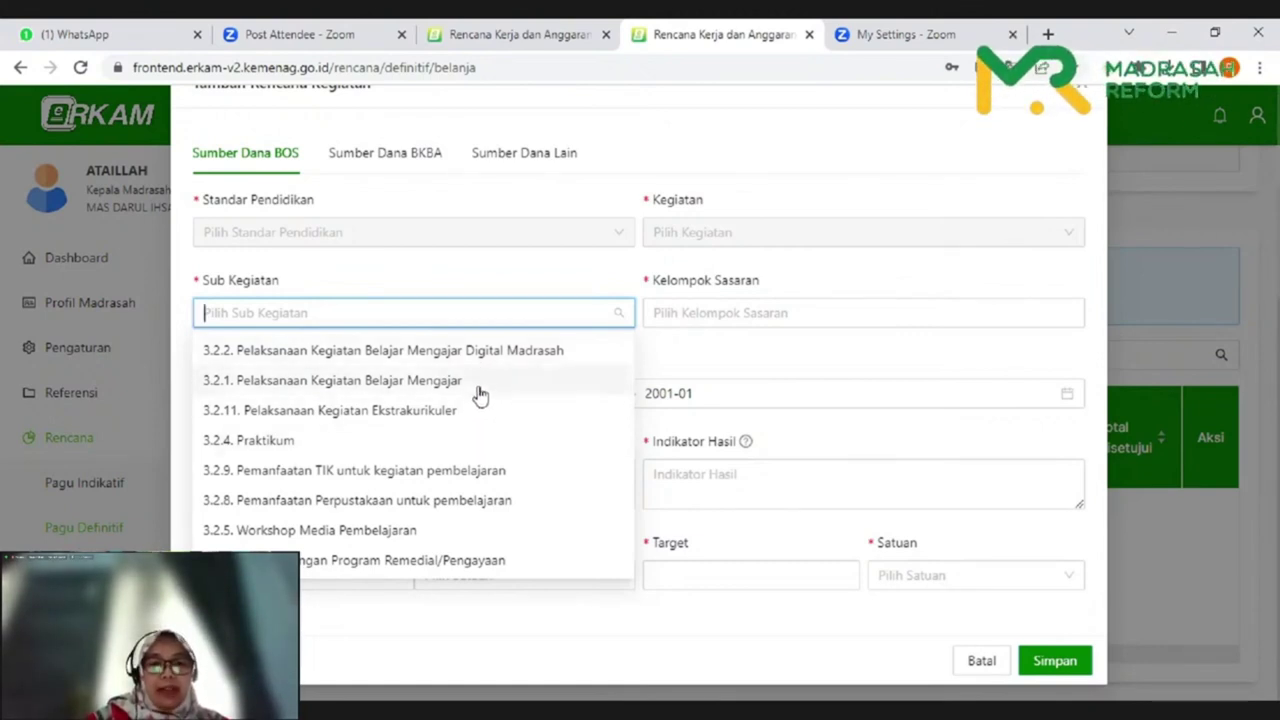
left_click(412, 158)
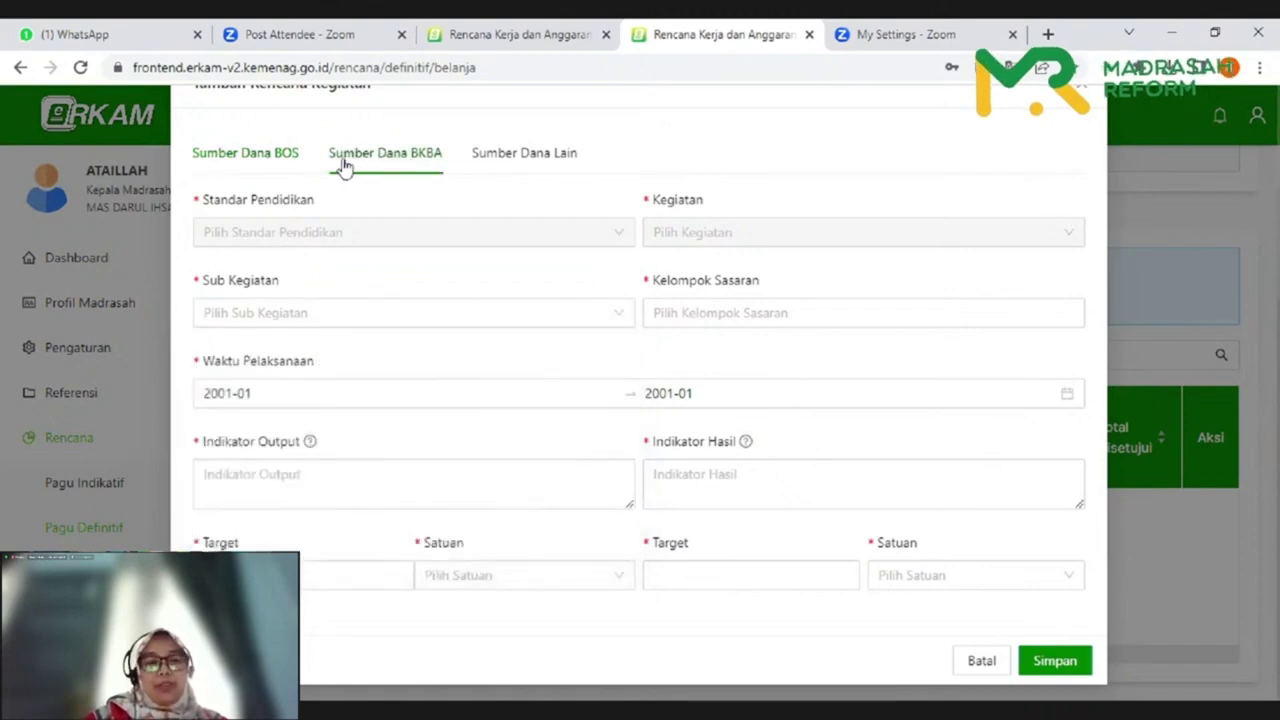
left_click(292, 160)
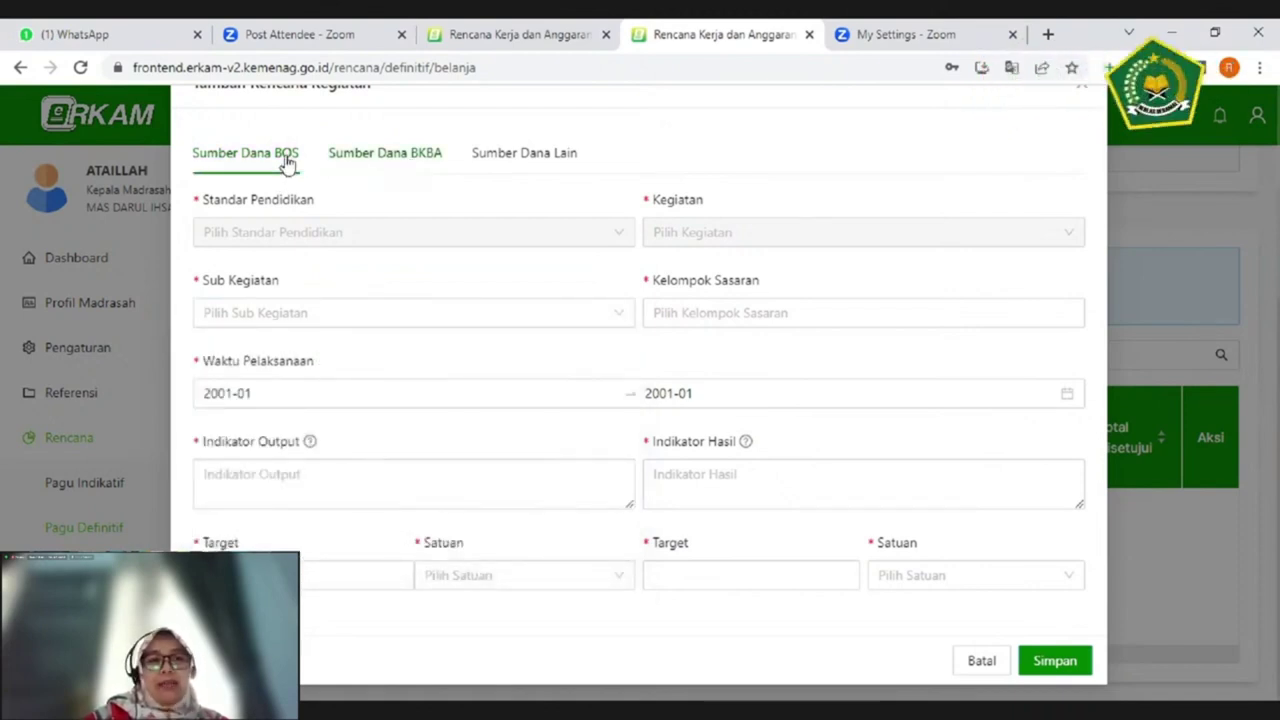
left_click(445, 312)
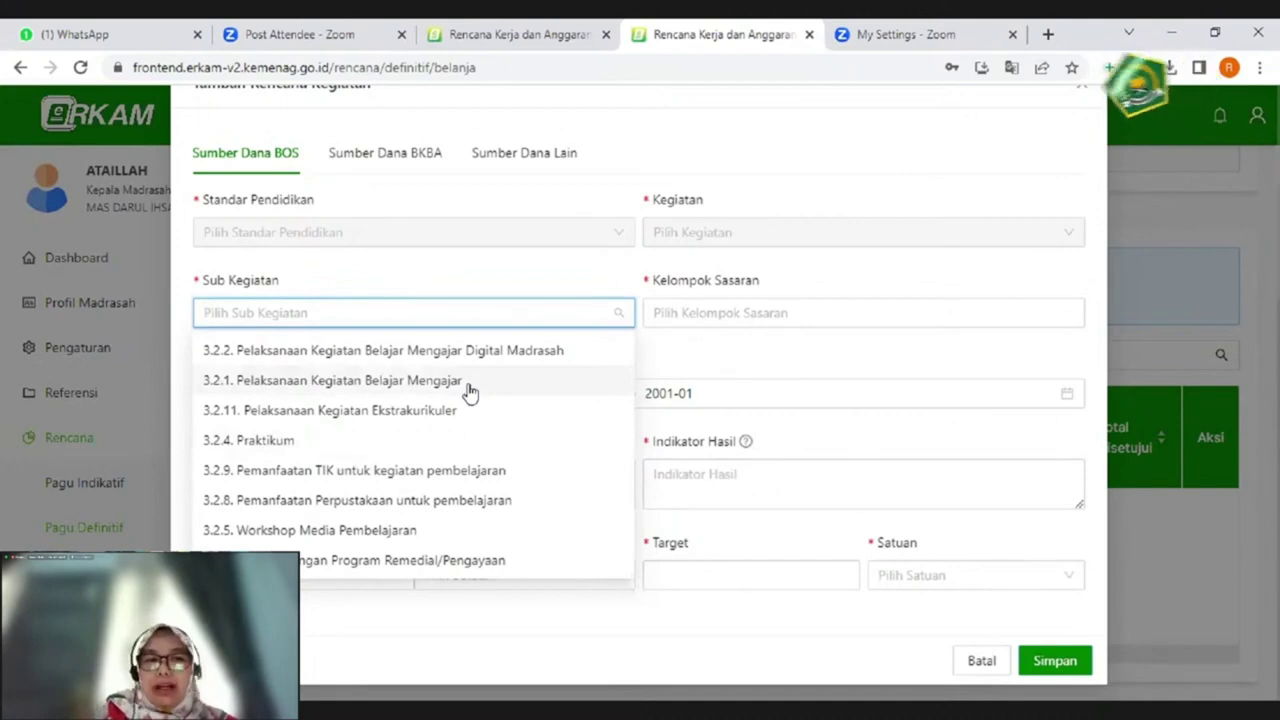
Step: Choose 3.2.1 Pelaksanaan Kegiatan Belajar Mengajar as the sub-activity
left_click(385, 382)
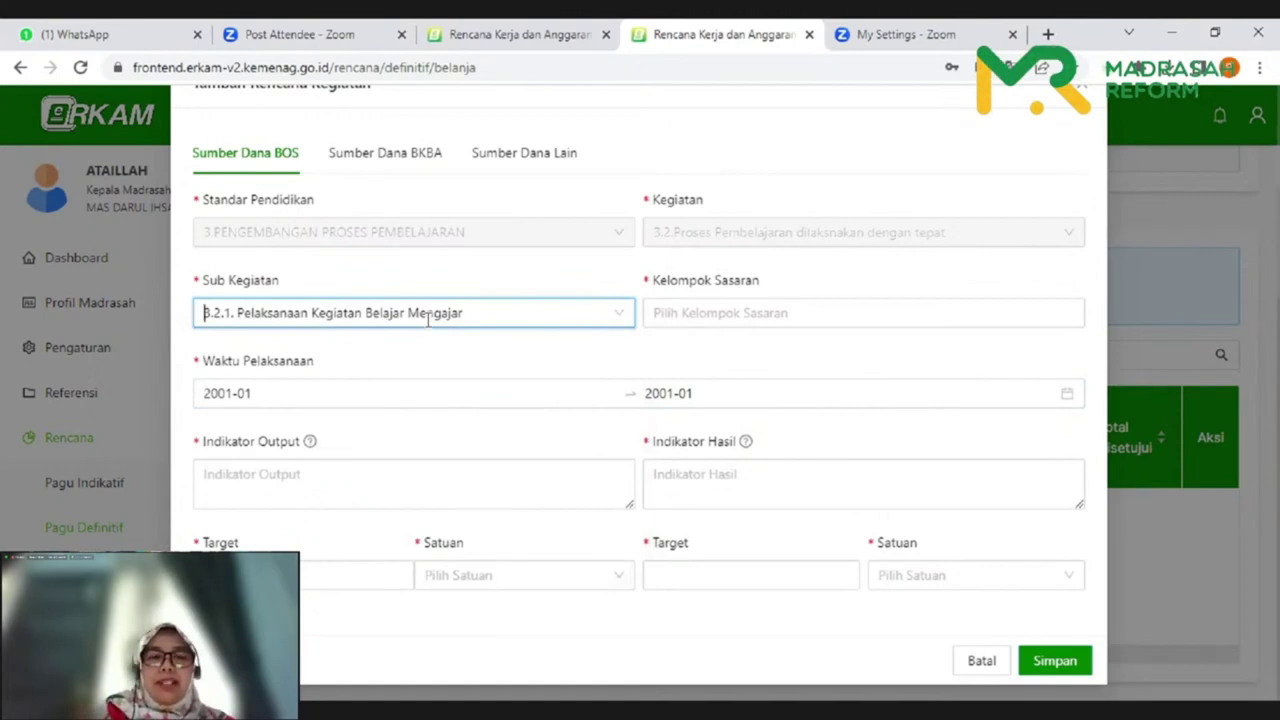
left_click(427, 315)
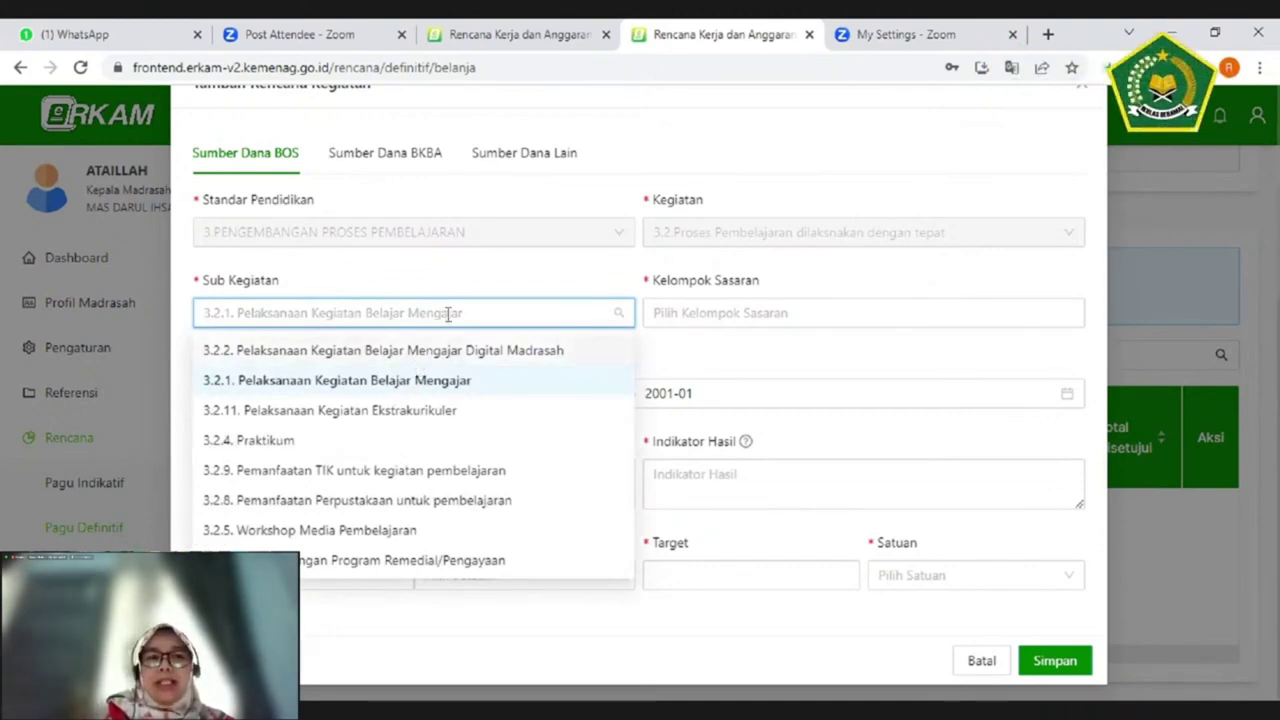
left_click(439, 384)
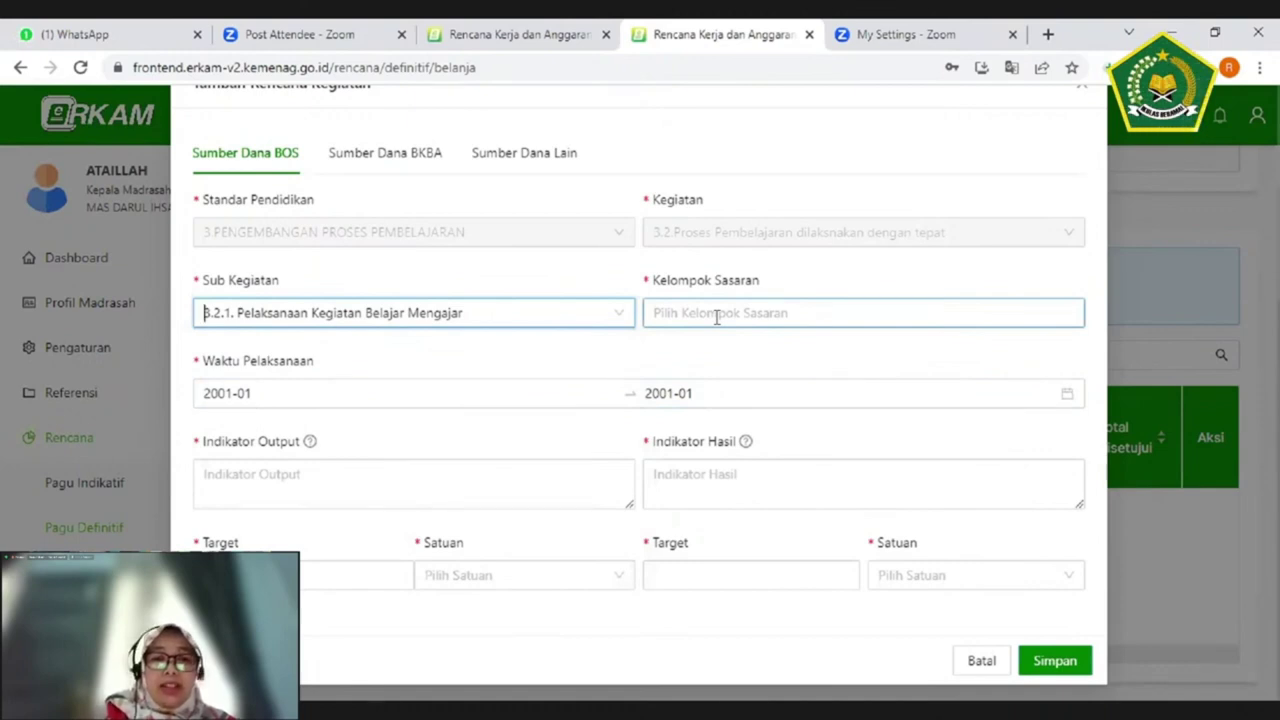
Step: Select Siswa and Guru as Kelompok Sasaran, leaving Madrasah unselected
left_click(716, 315)
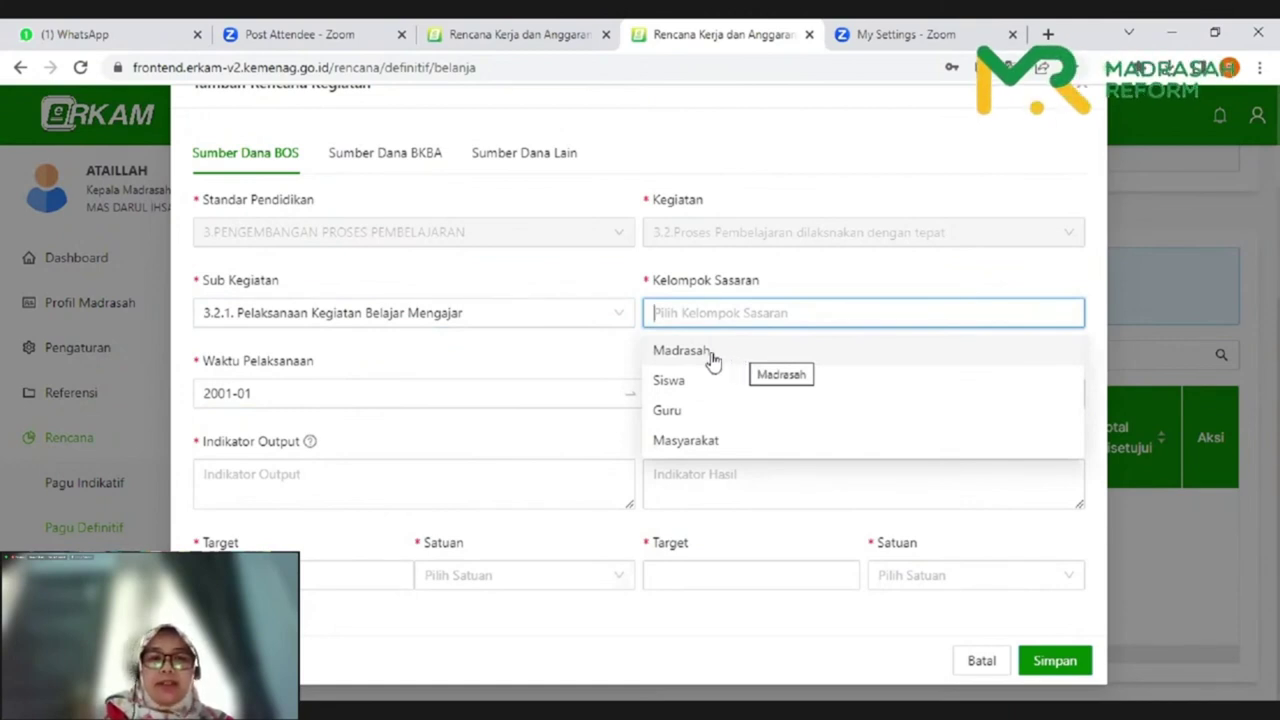
left_click(706, 352)
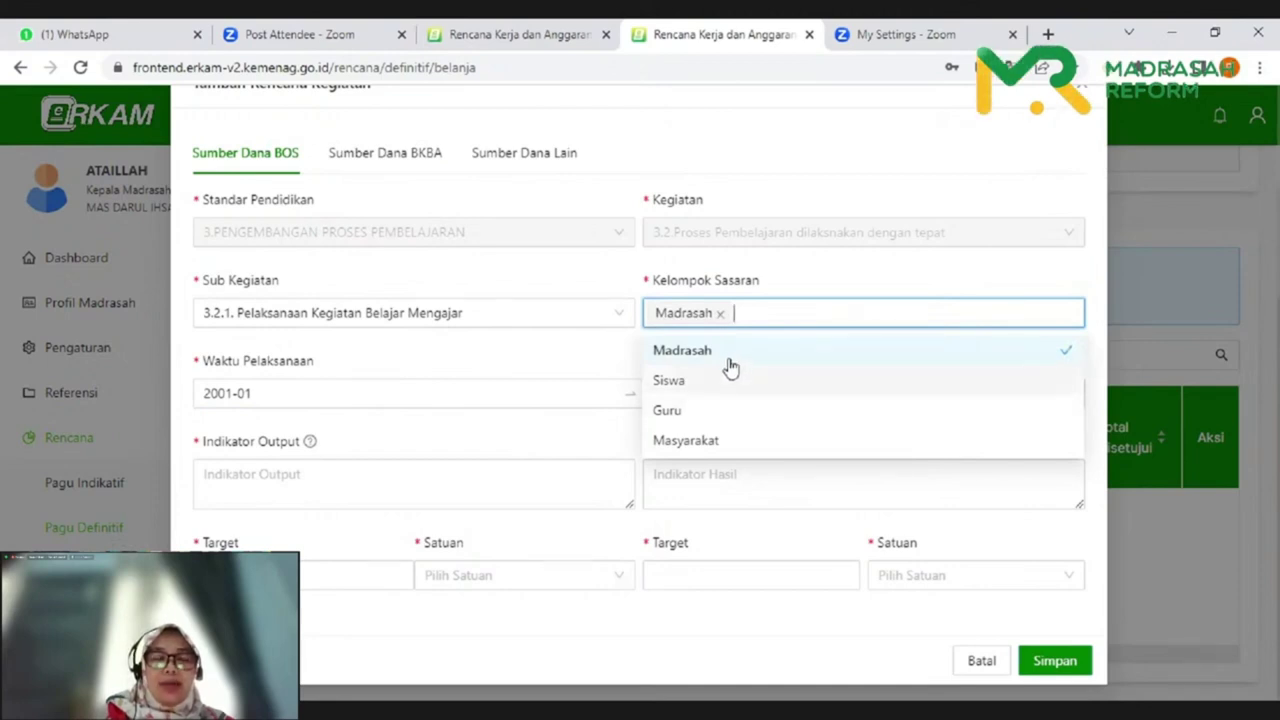
left_click(734, 356)
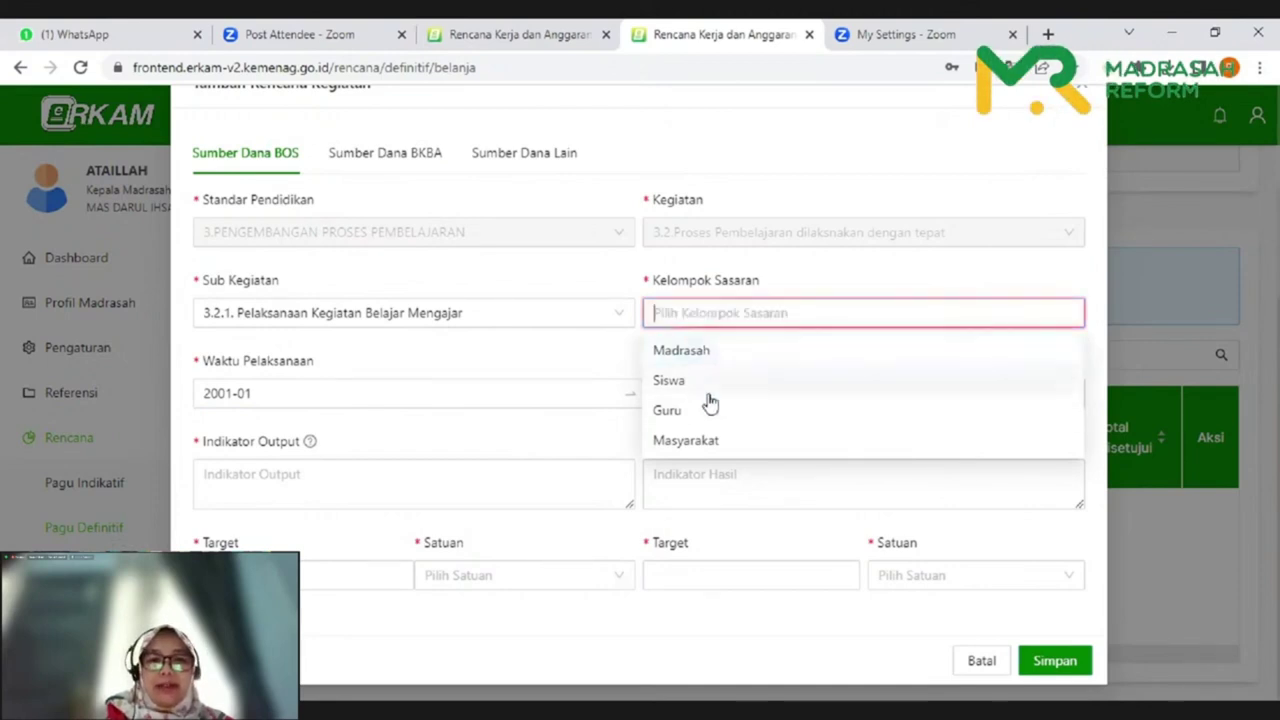
left_click(709, 396)
left_click(707, 418)
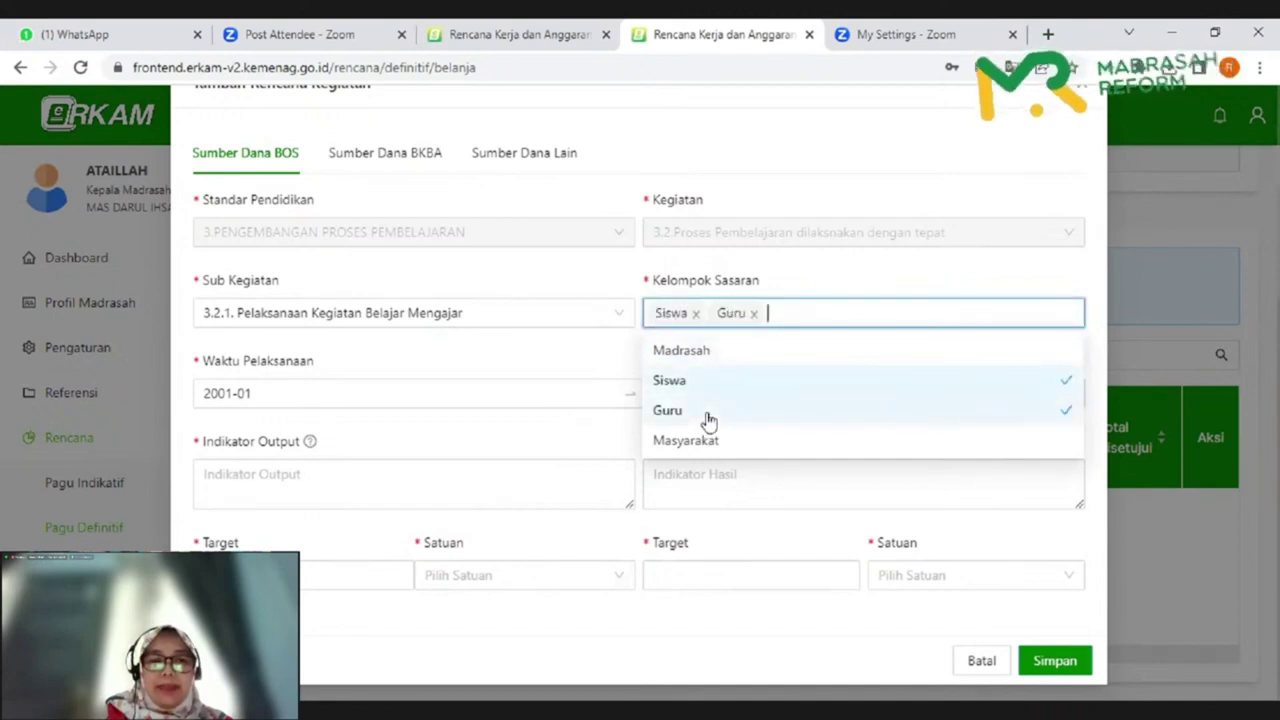
left_click(614, 362)
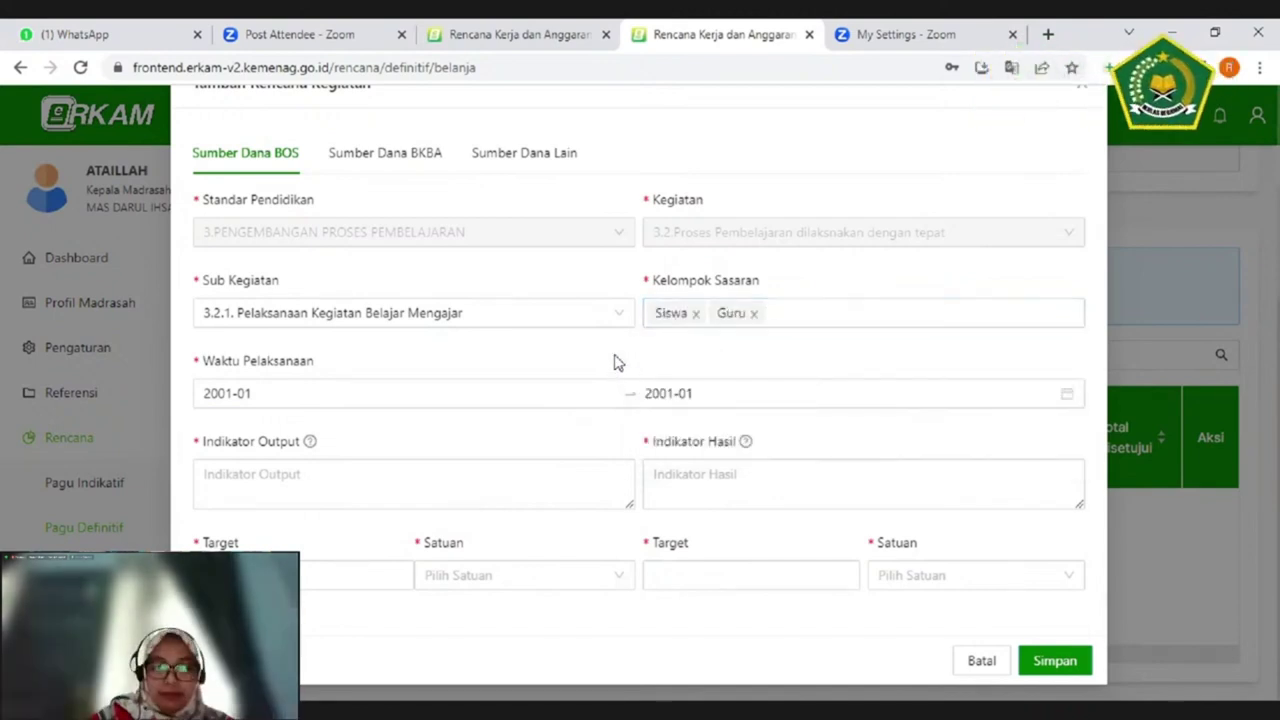
Step: Set Waktu Pelaksanaan from January 2023 to December 2023 in the month picker
left_click(411, 393)
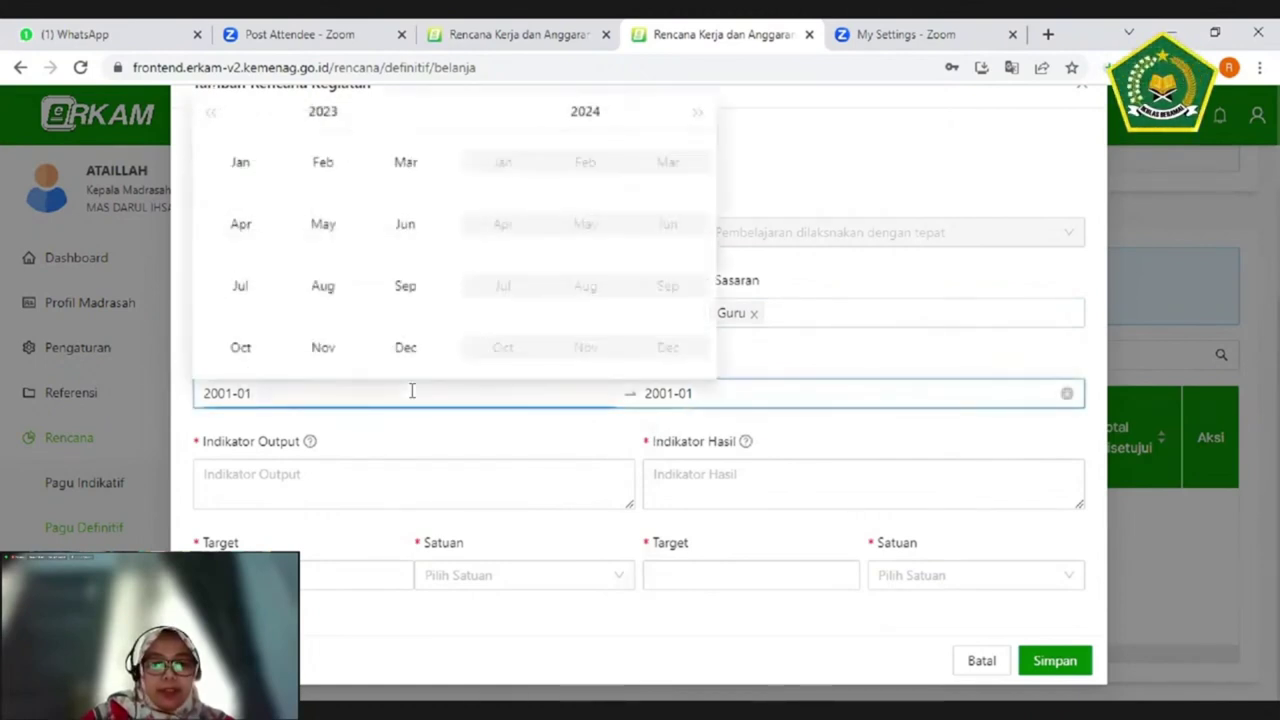
left_click(419, 437)
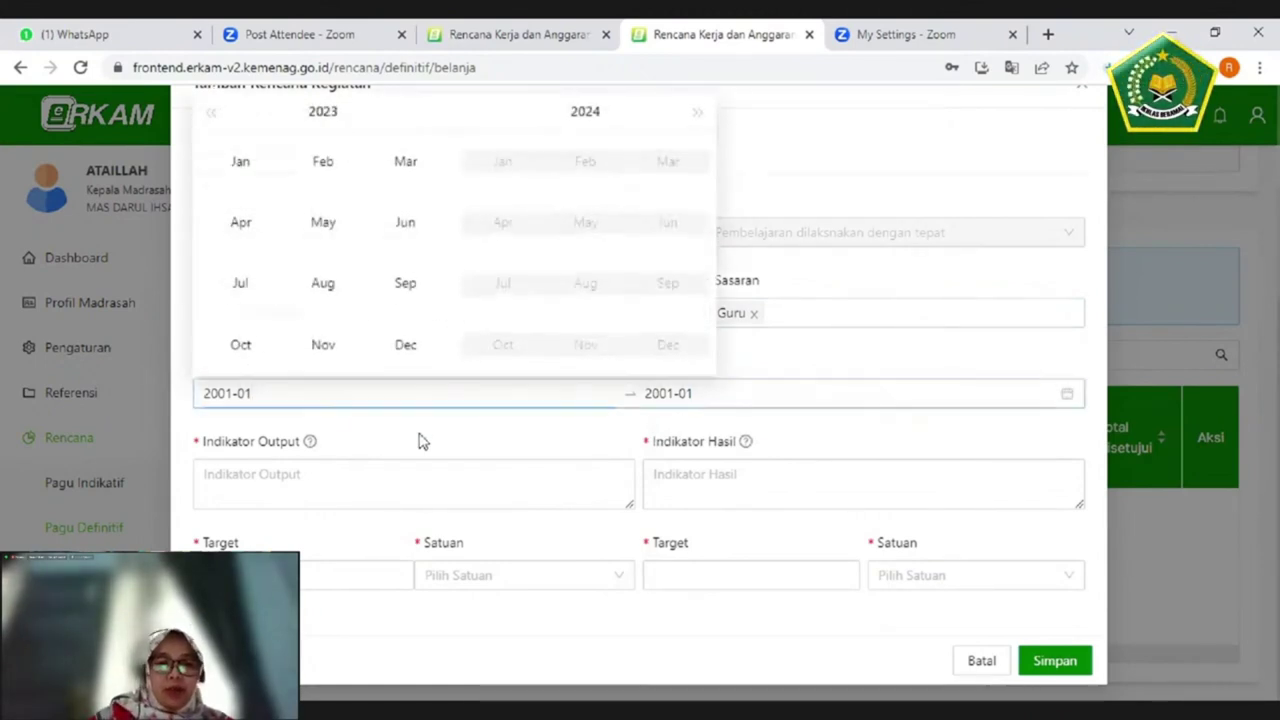
left_click(395, 393)
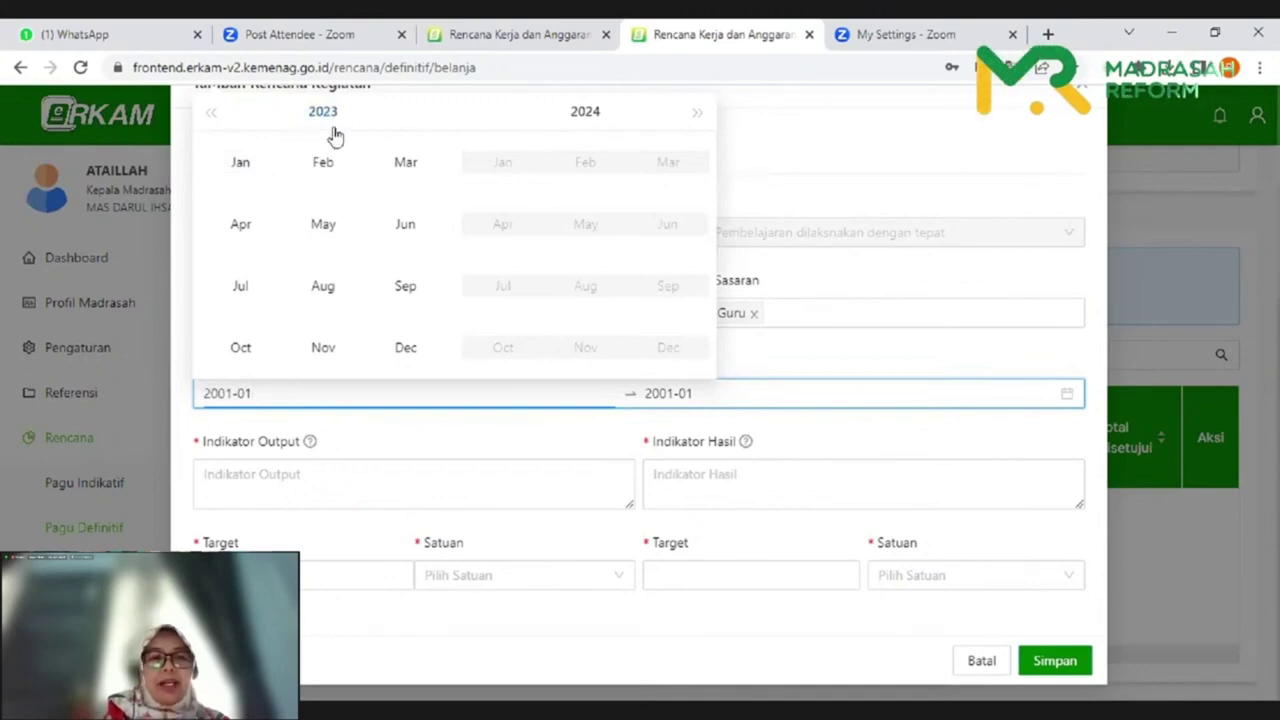
left_click(243, 168)
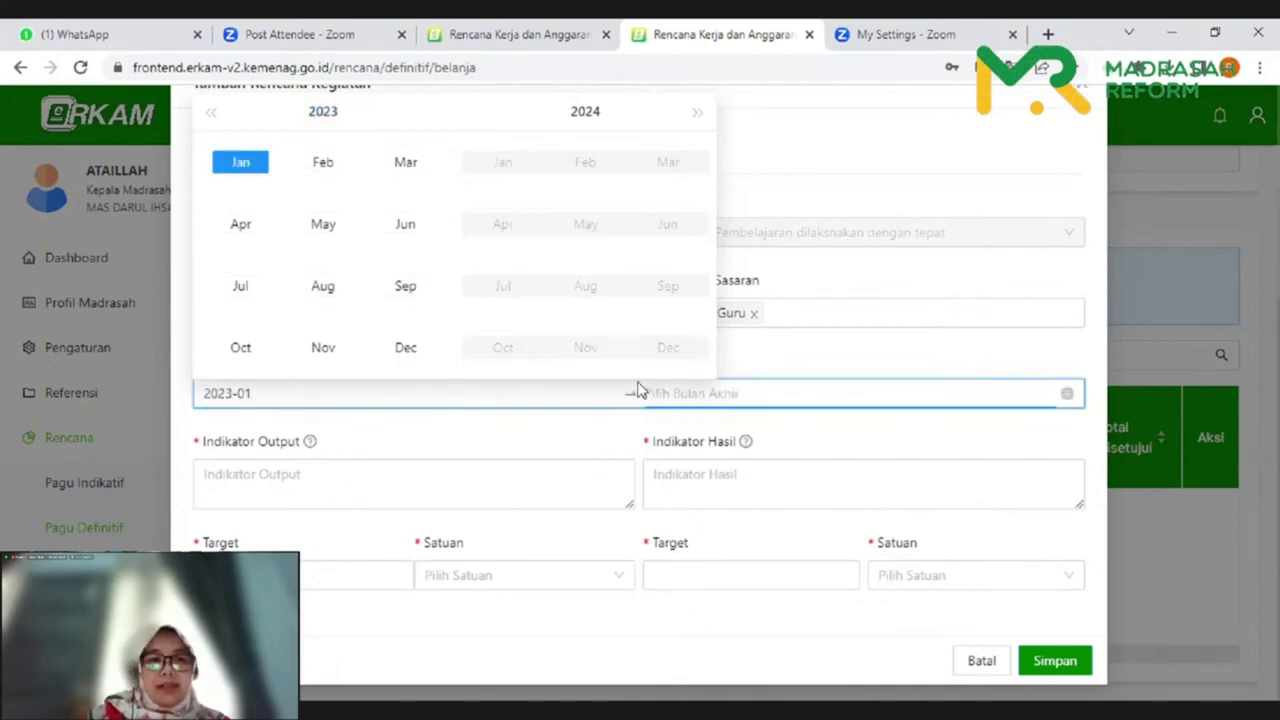
left_click(409, 352)
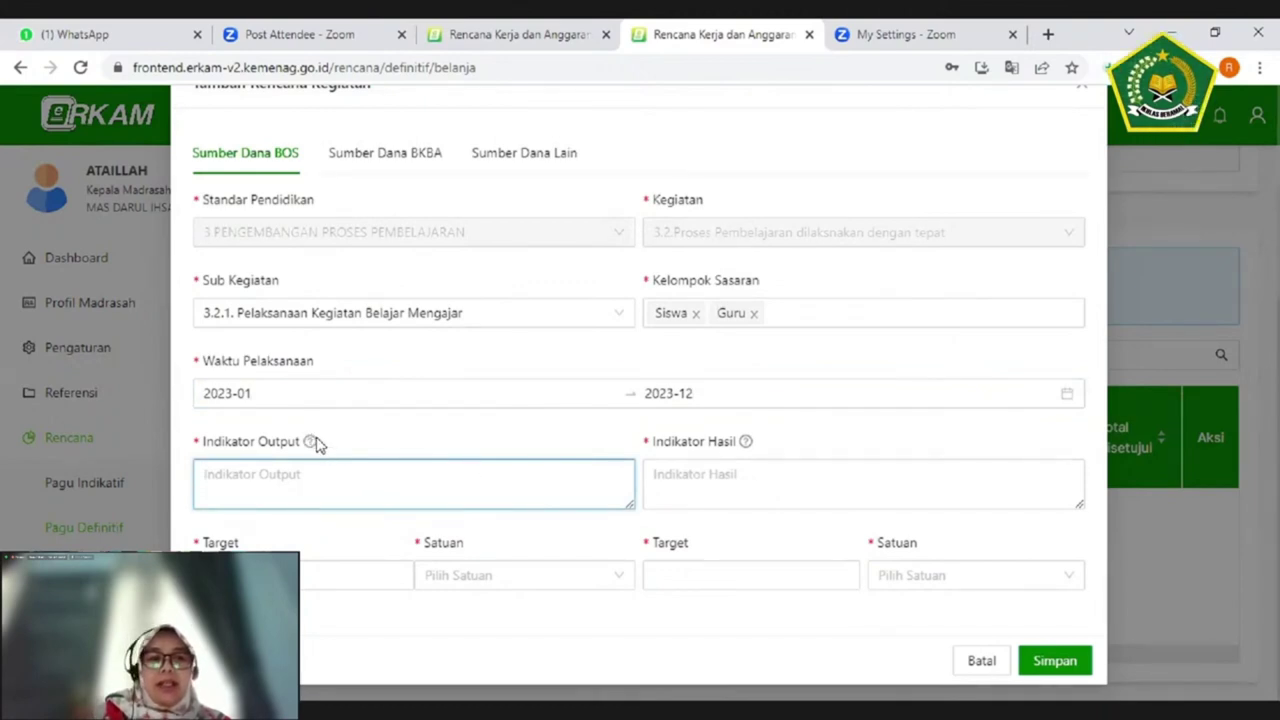
mouse_move(313, 444)
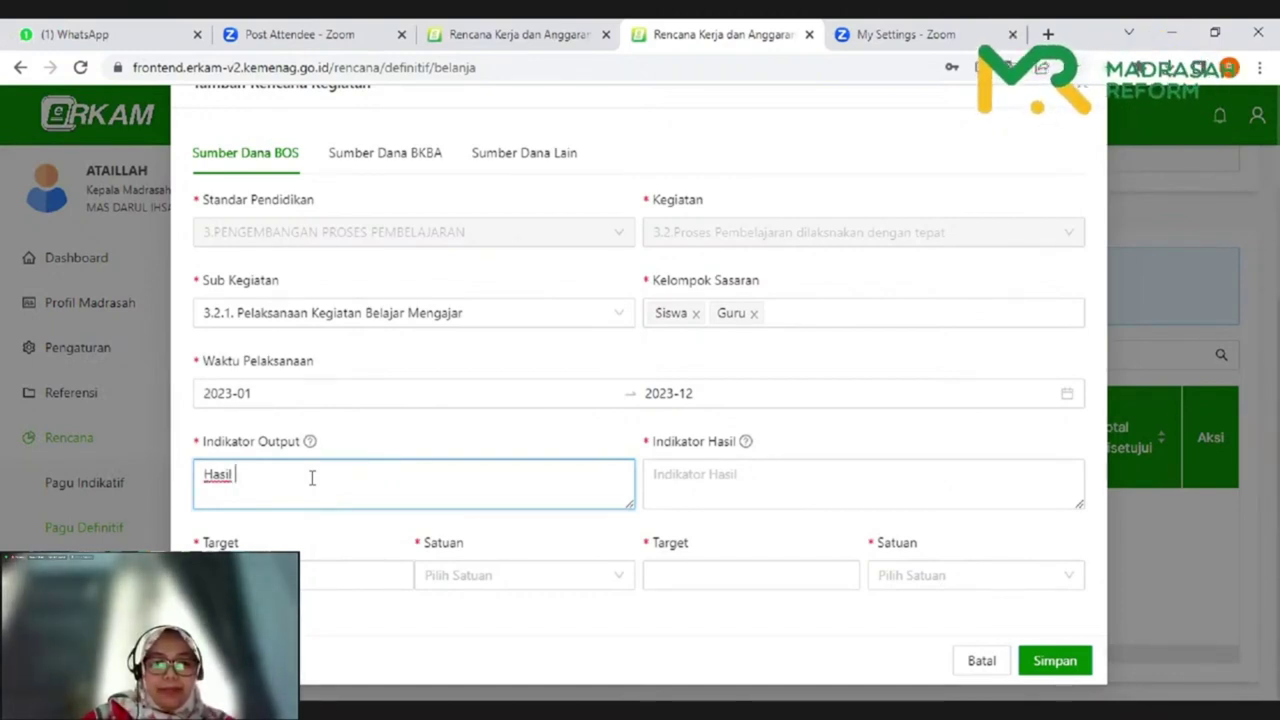
Step: Enter 'Hasil belajar mengajar' as Indikator Output and move to Indikator Hasil
type("belajar me")
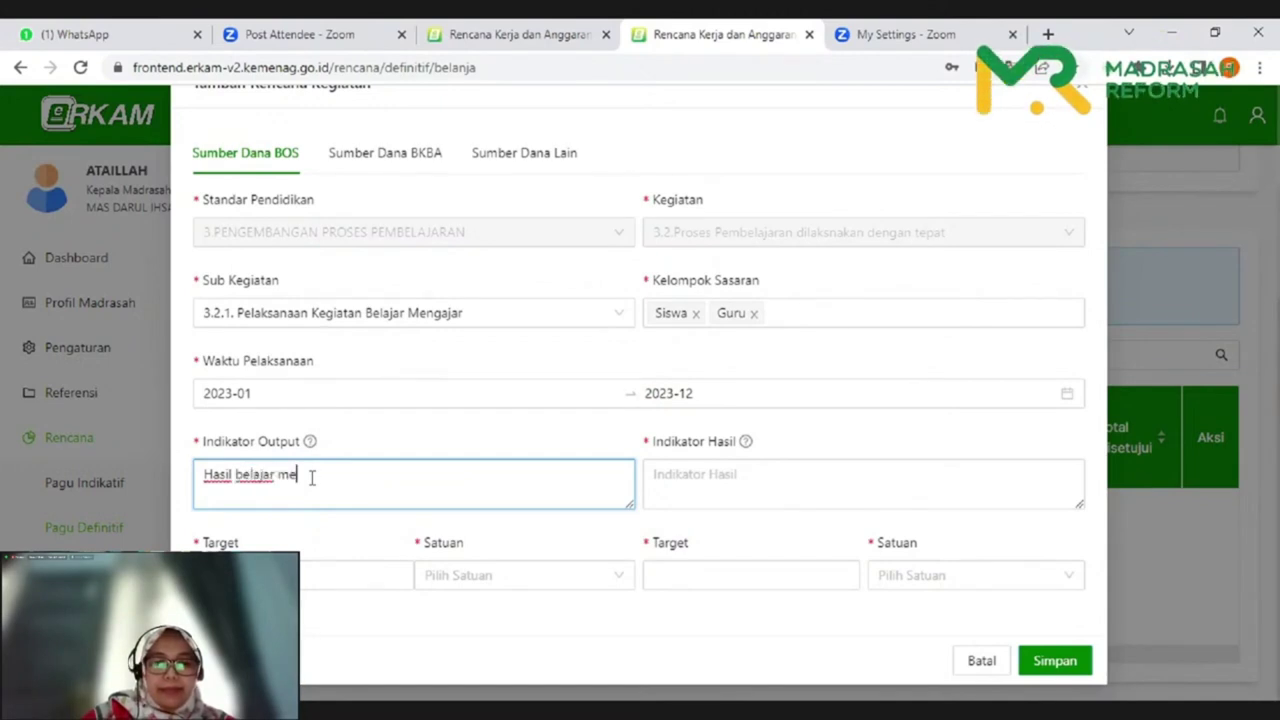
type("ngajar")
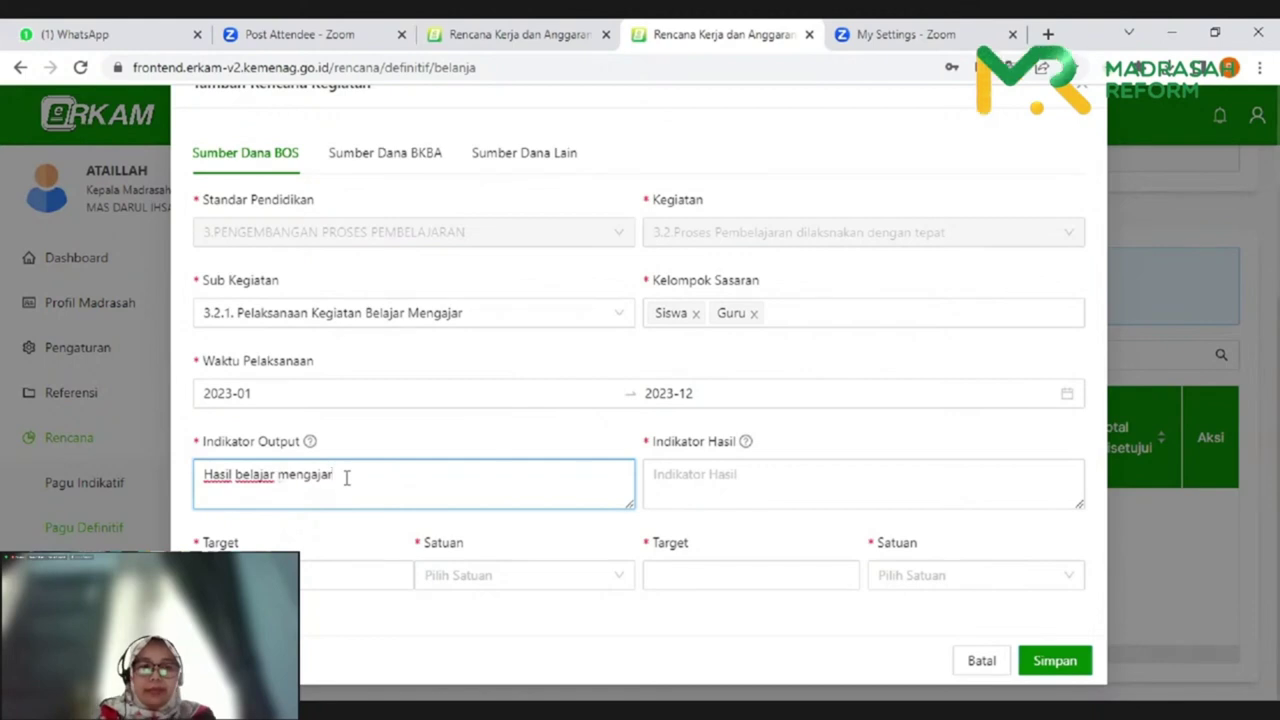
key("Tab")
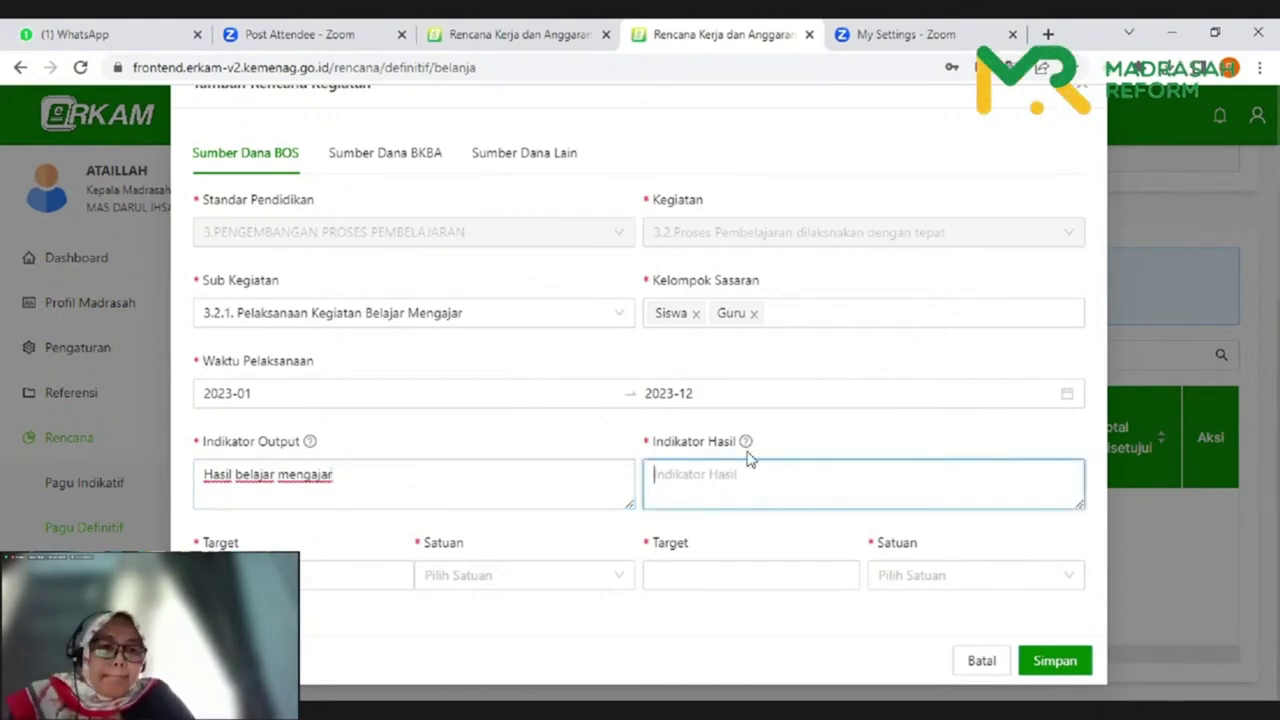
Step: Replace the Indikator Output text with '10 guru melakukan kegiatan PBM'
mouse_move(747, 444)
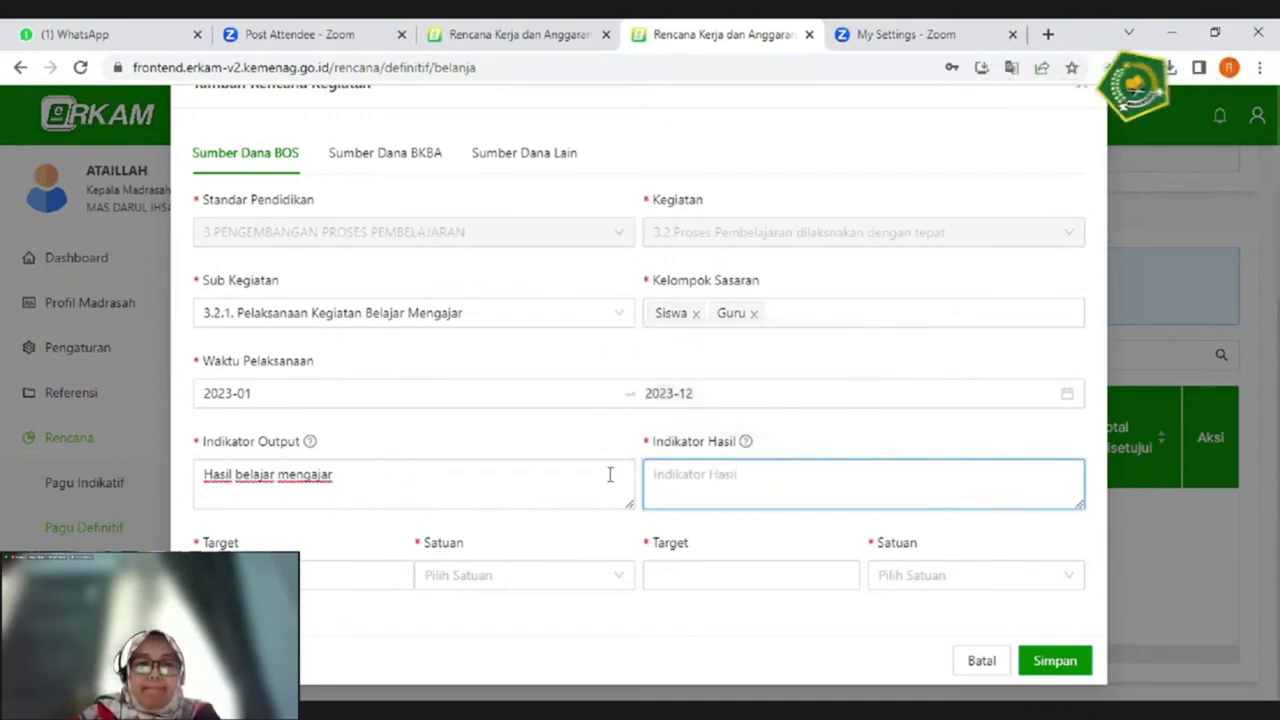
left_click(417, 488)
left_click_drag(417, 488, 143, 478)
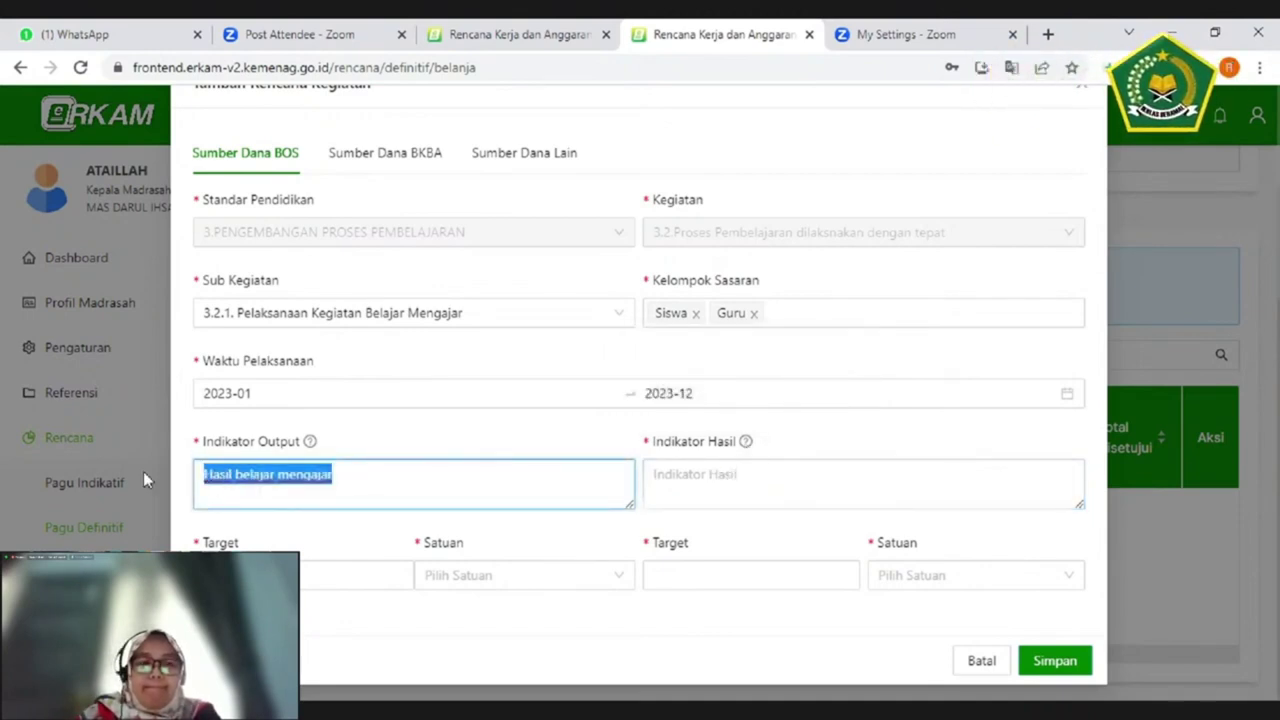
type("10Guru")
key("BackSpace")
key("BackSpace")
key("BackSpace")
key("BackSpace")
type("guru ")
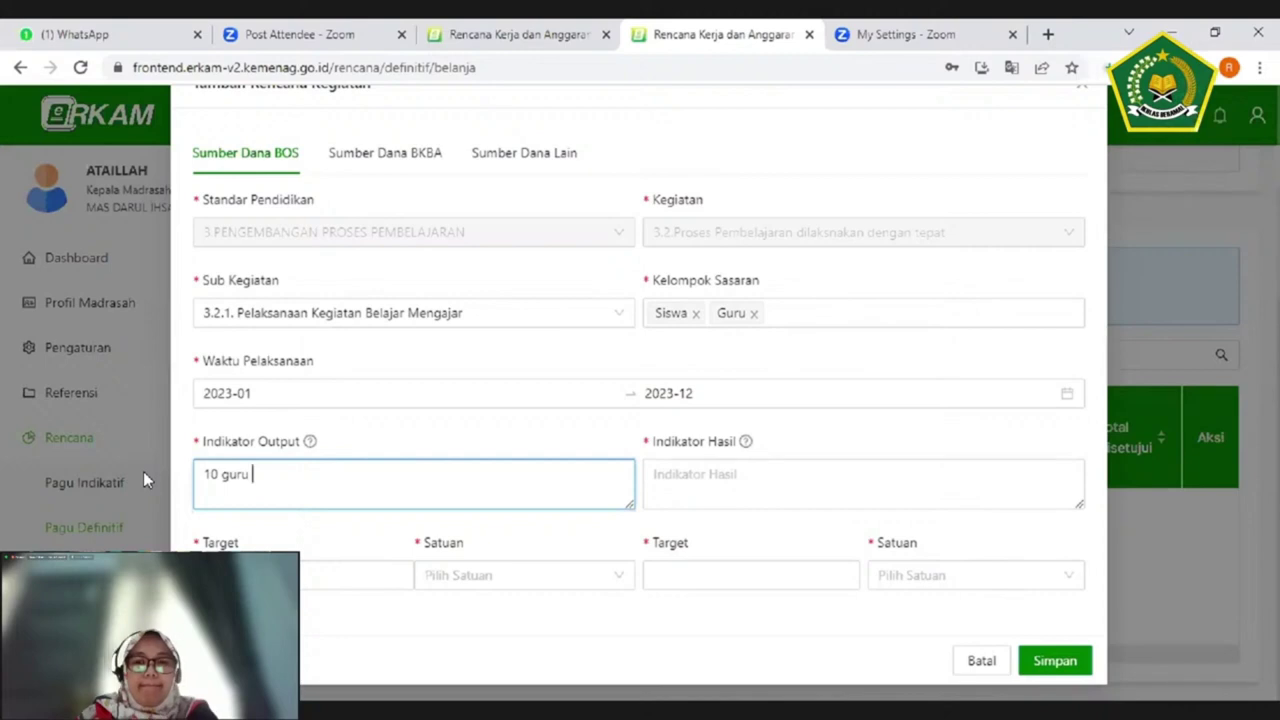
type("melakukan kegiatan ")
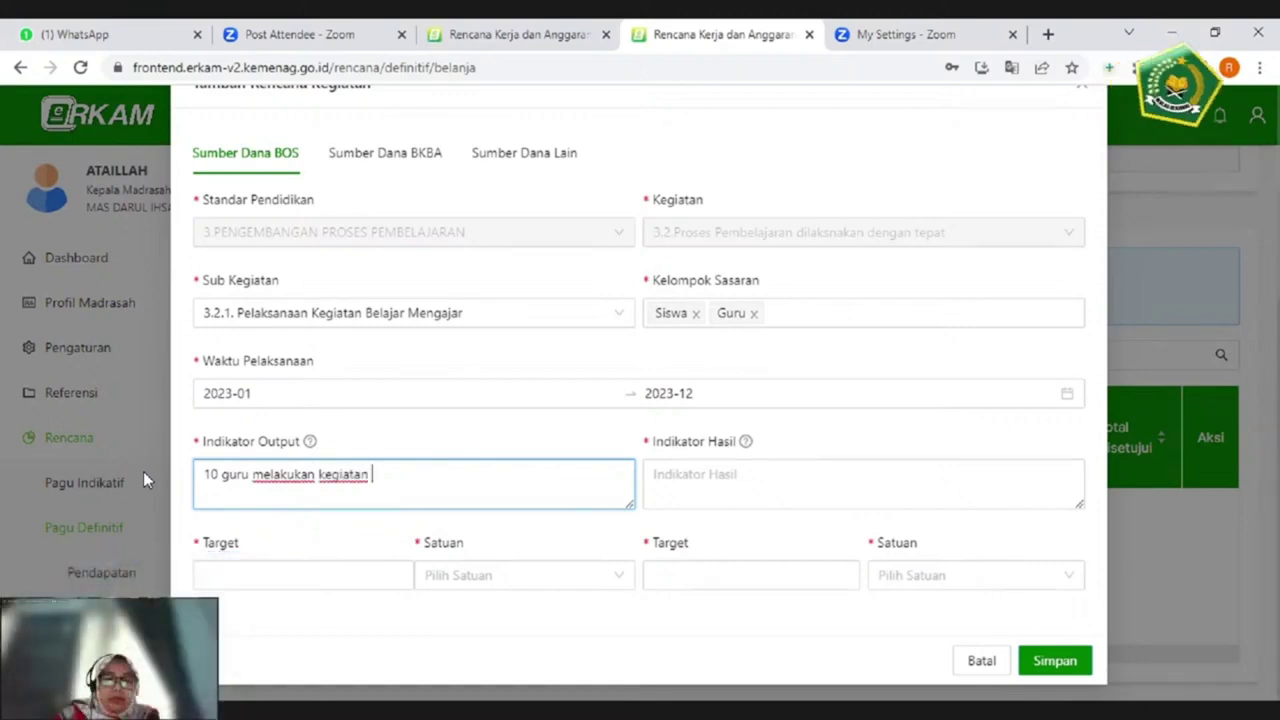
type("PBM")
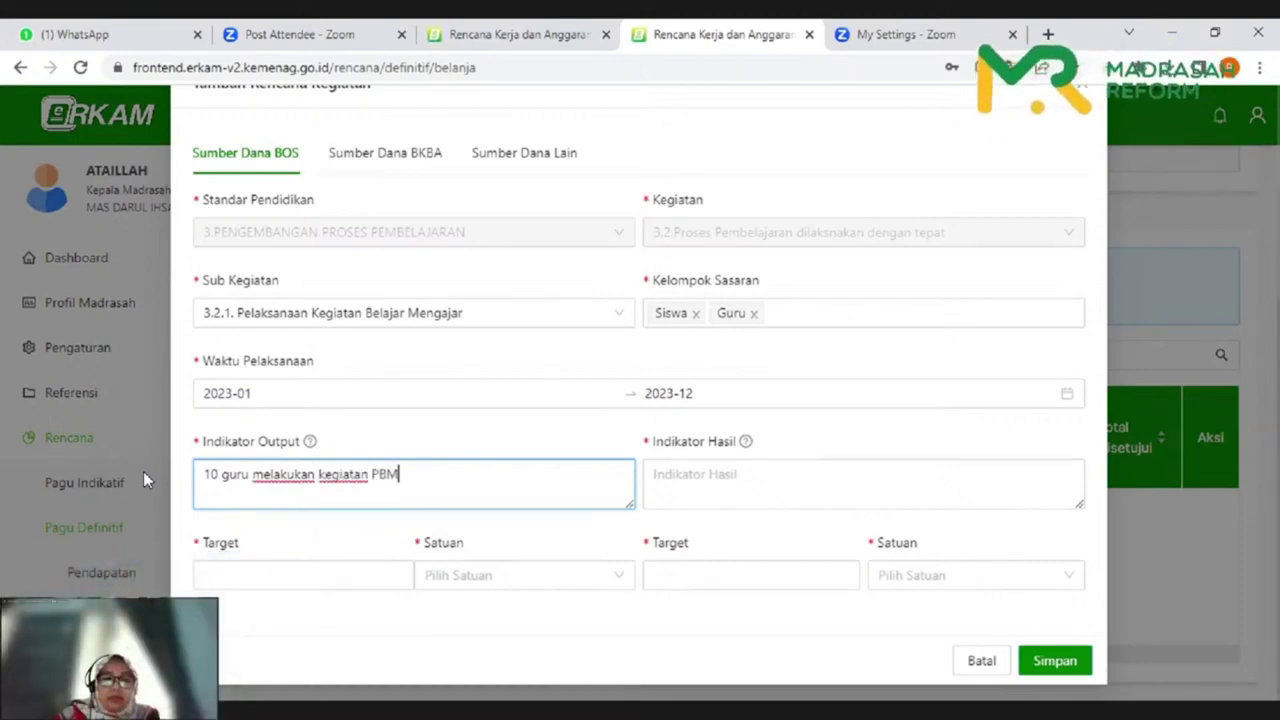
key("Tab")
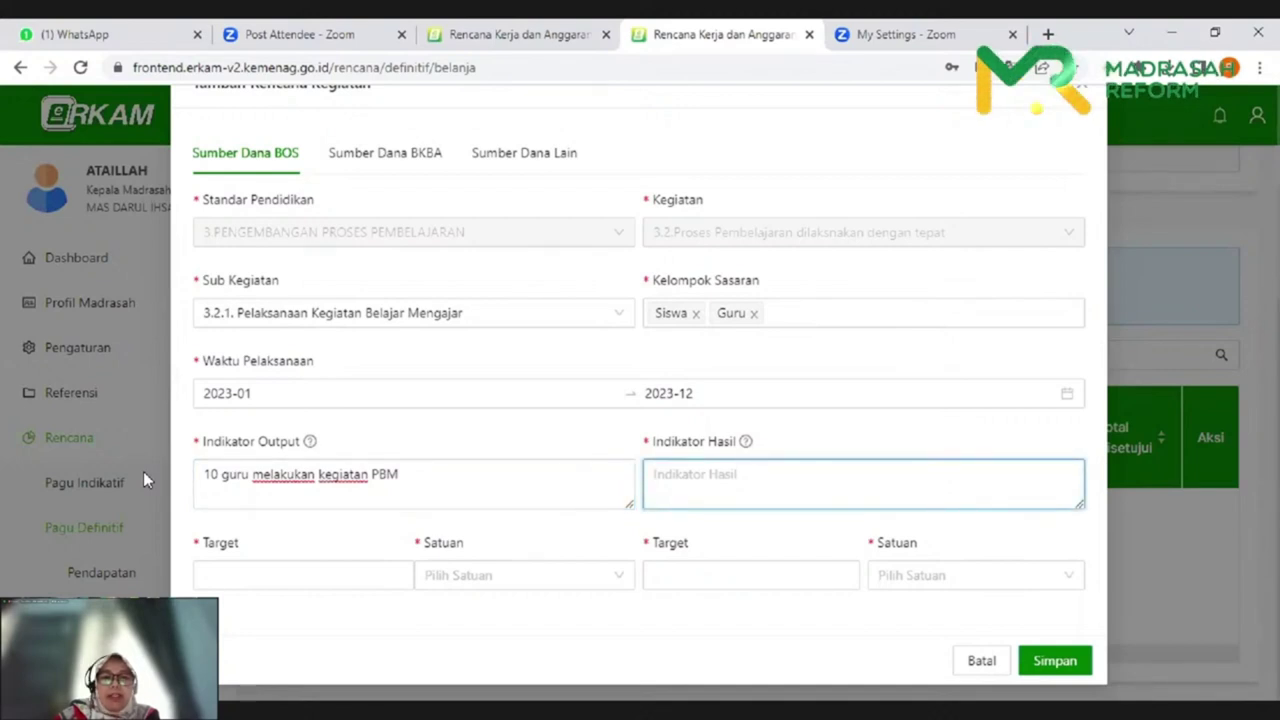
double_click(387, 476)
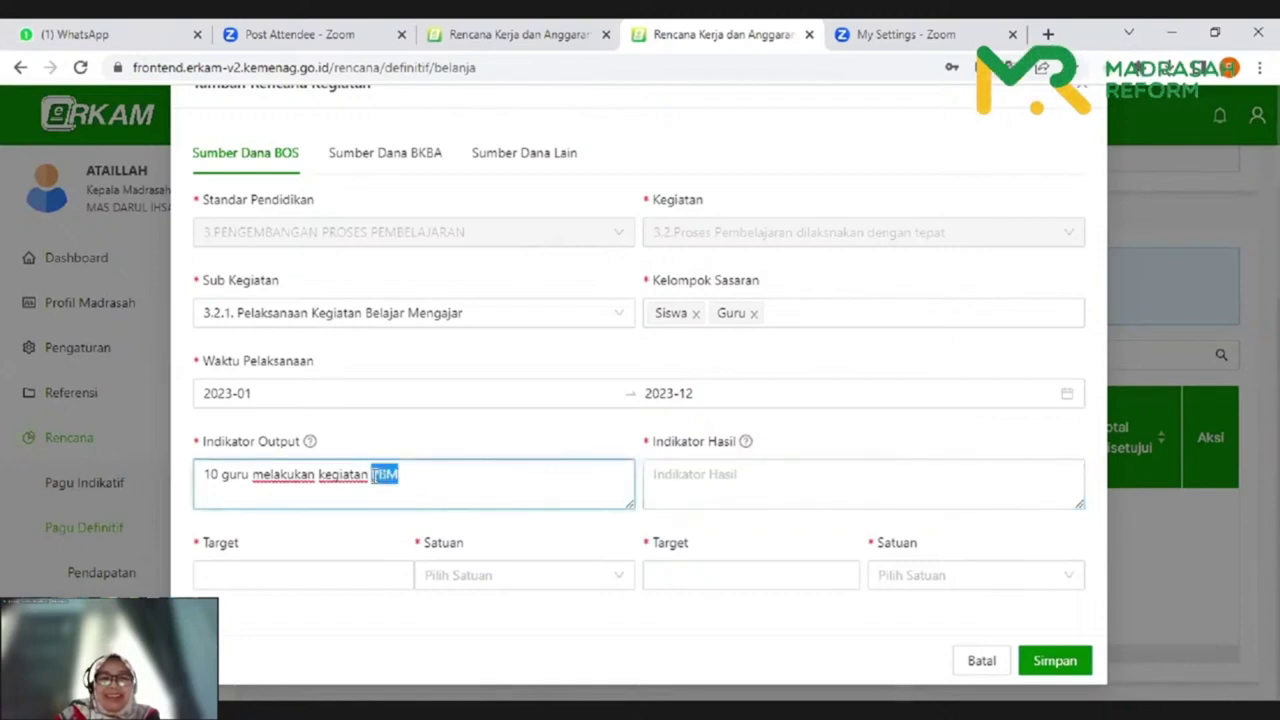
left_click(734, 474)
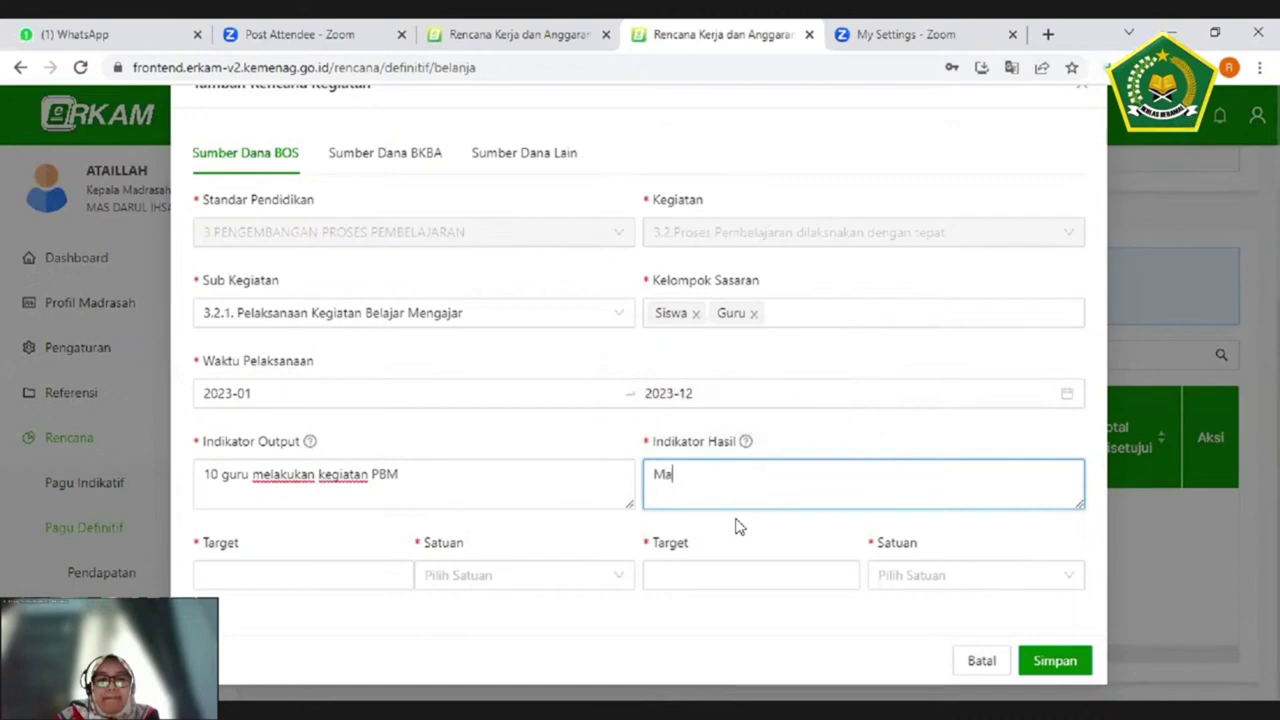
Step: Enter Indikator Hasil 'Tercapainya atau terlaksananya PBM sebanya 5 Rombel', then move to the output target
type("m")
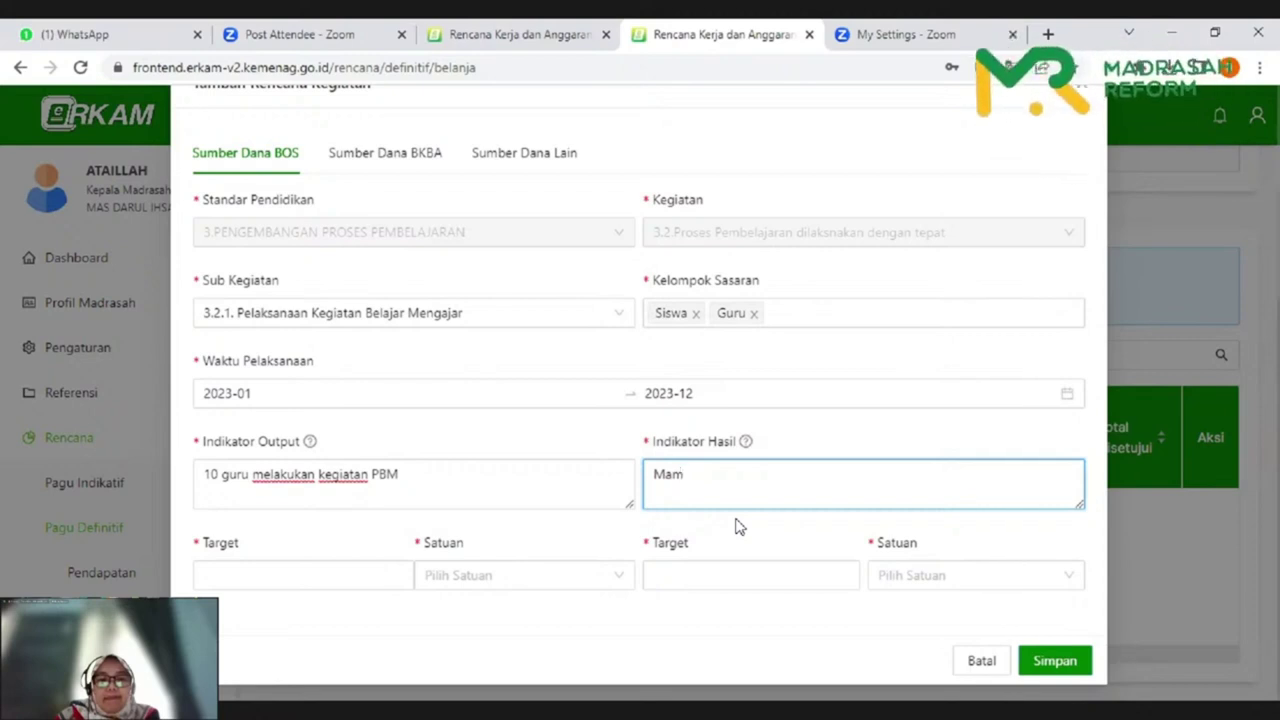
key("BackSpace")
key("BackSpace")
key("BackSpace")
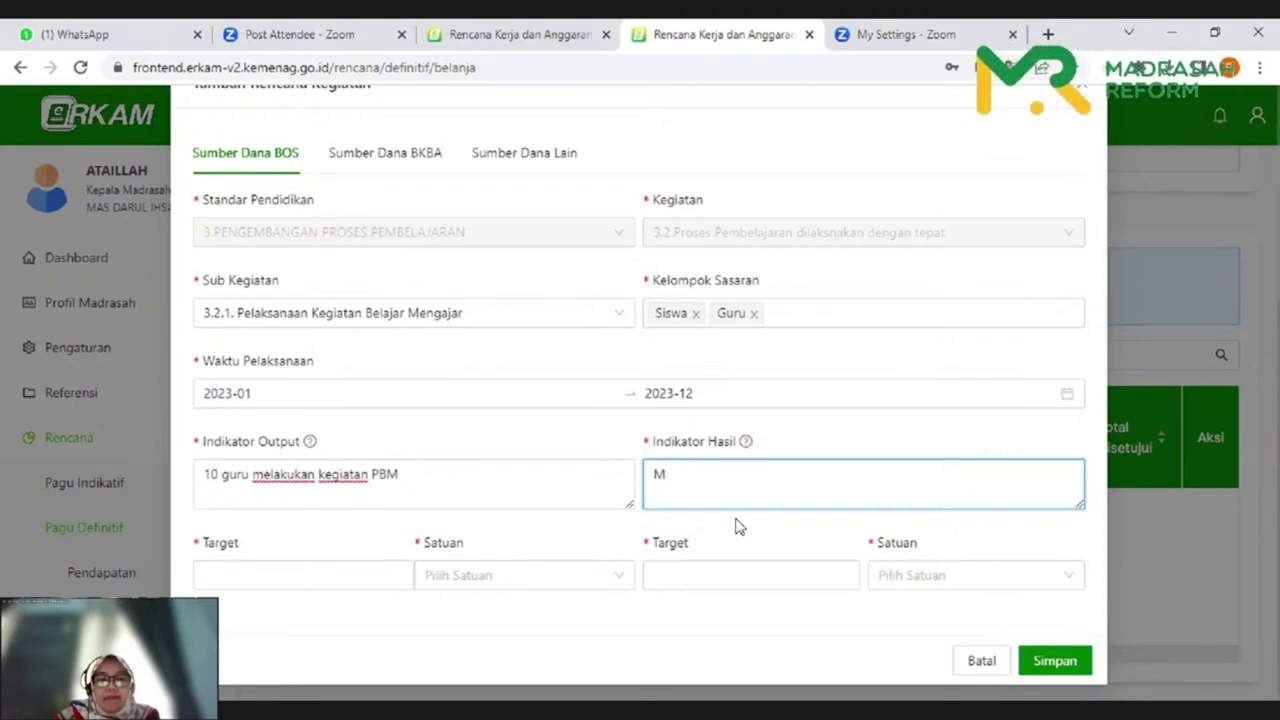
type("Ter")
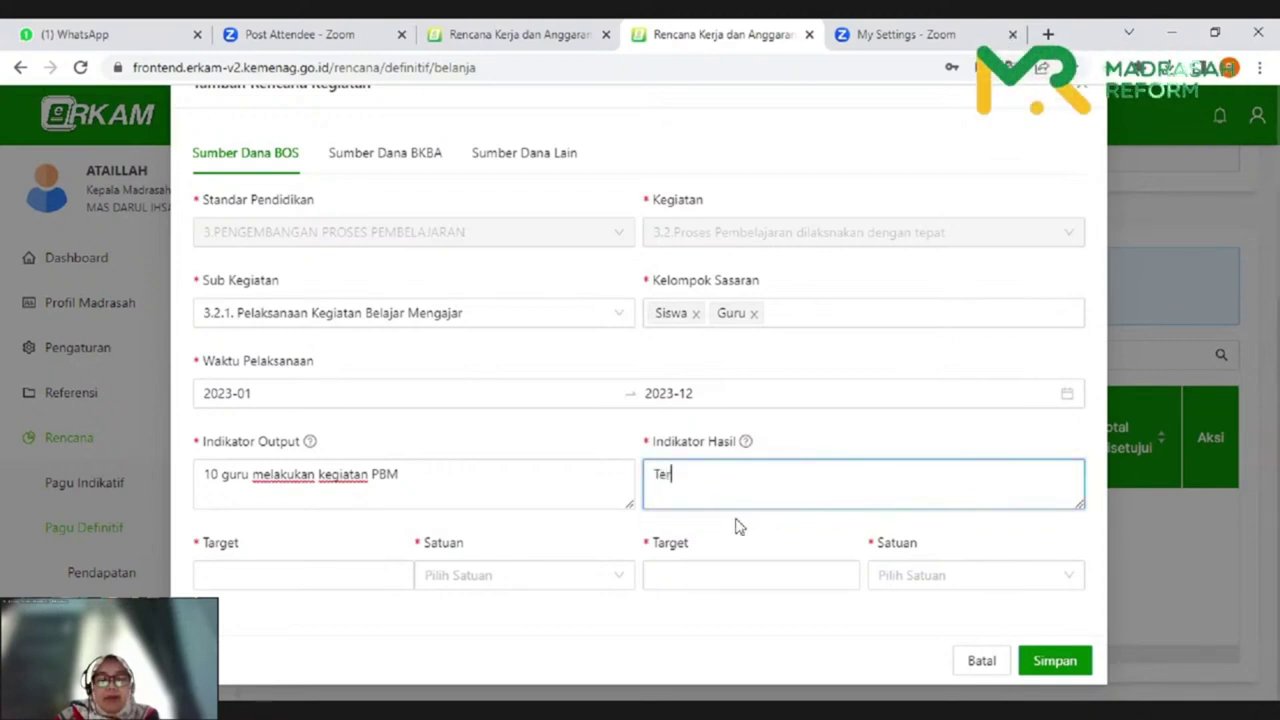
type("capainya Pr")
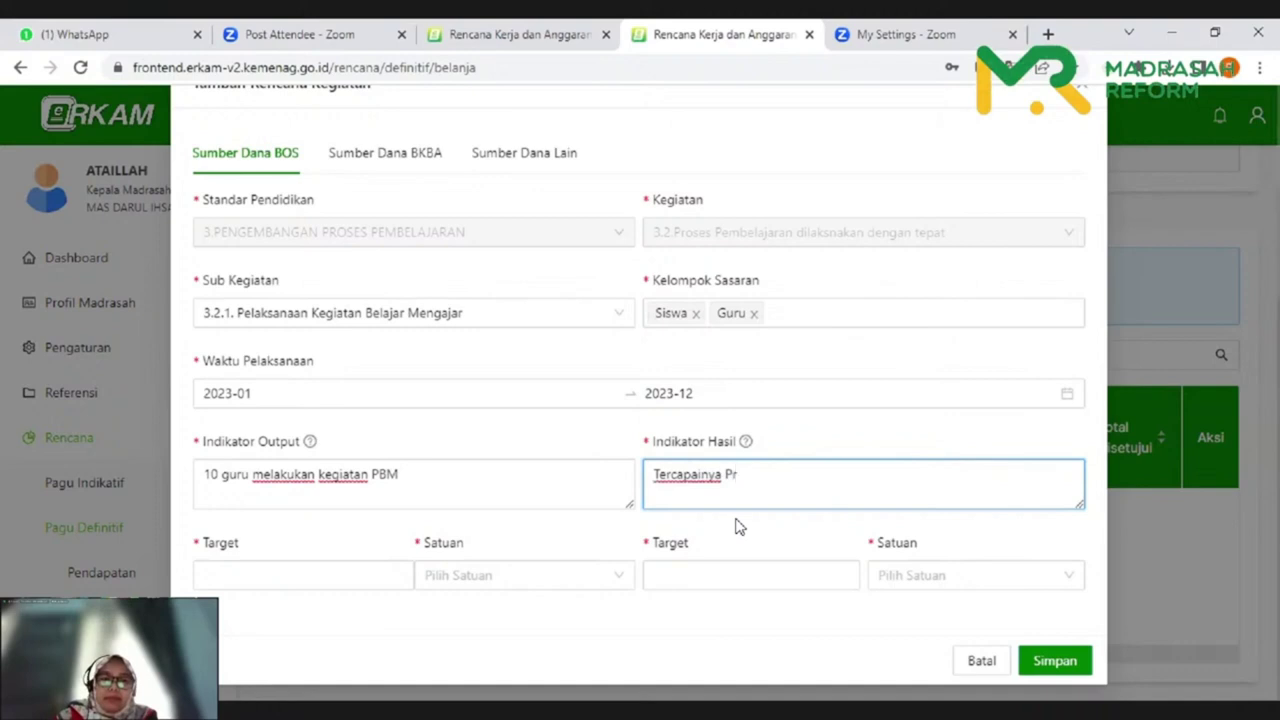
key("BackSpace")
key("BackSpace")
type("atau tel")
key("BackSpace")
type("rla")
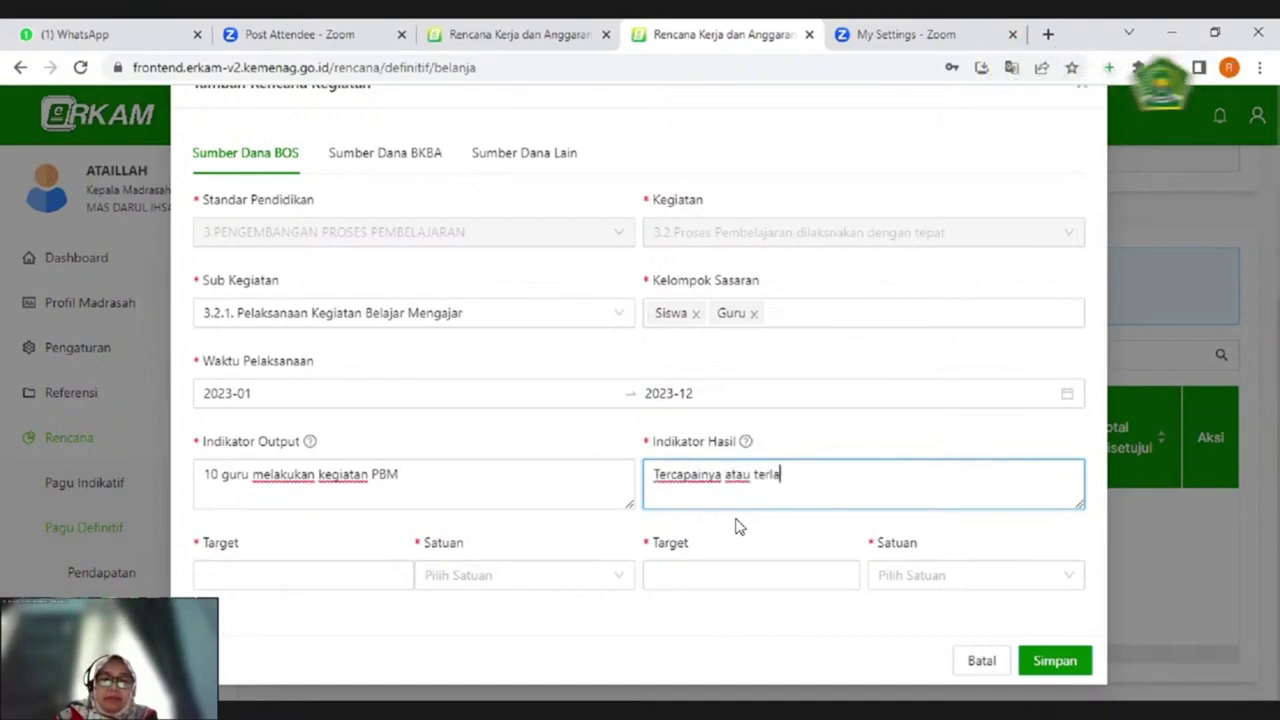
type("ksananya PBM se")
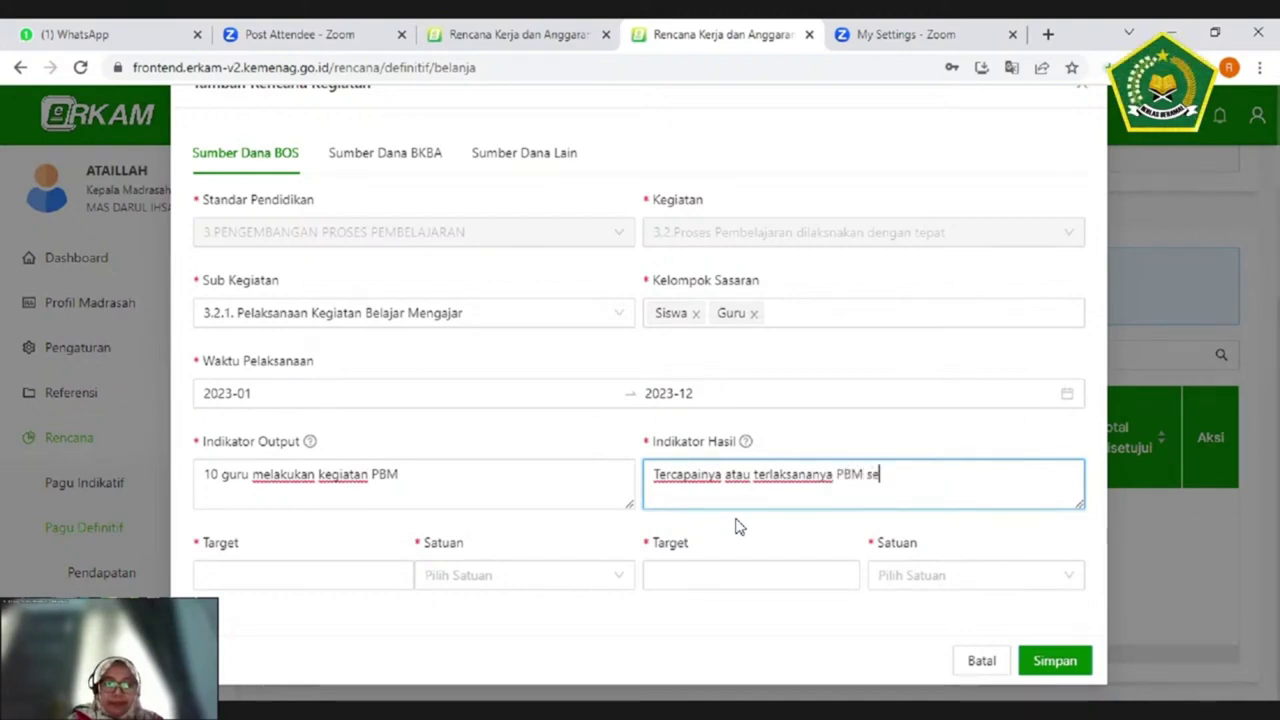
type("banya 5")
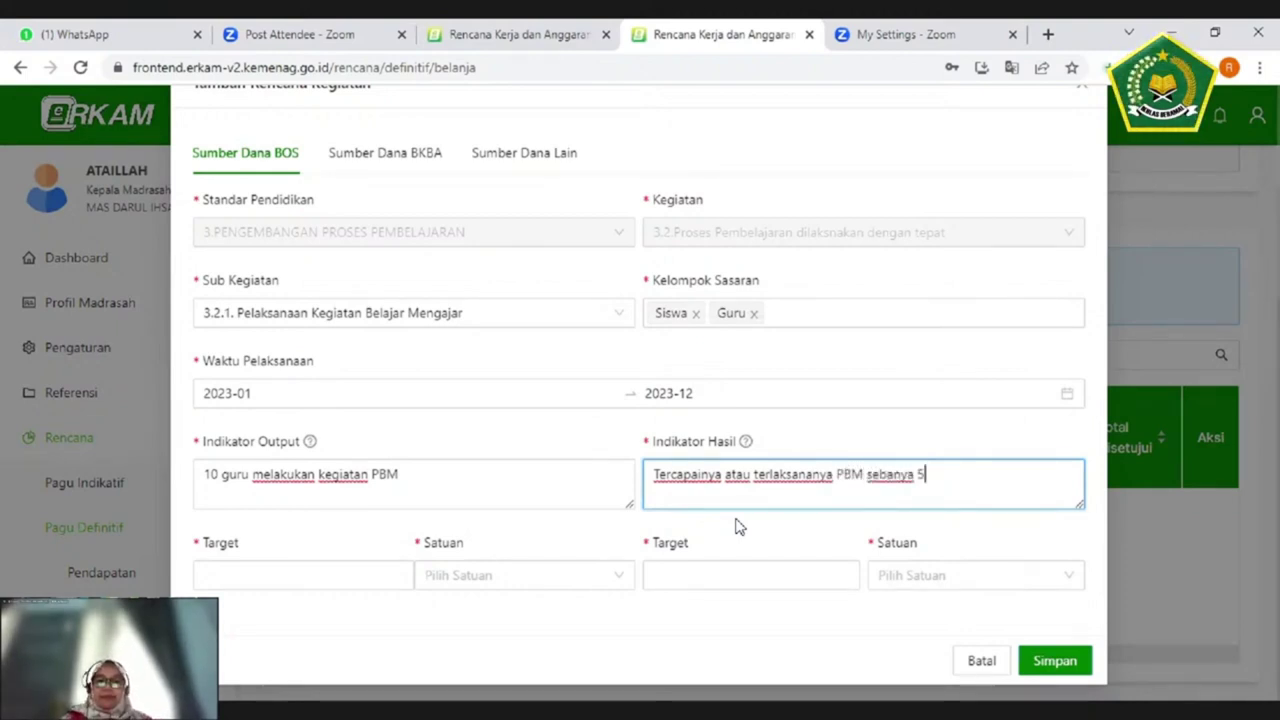
type(" Rombel")
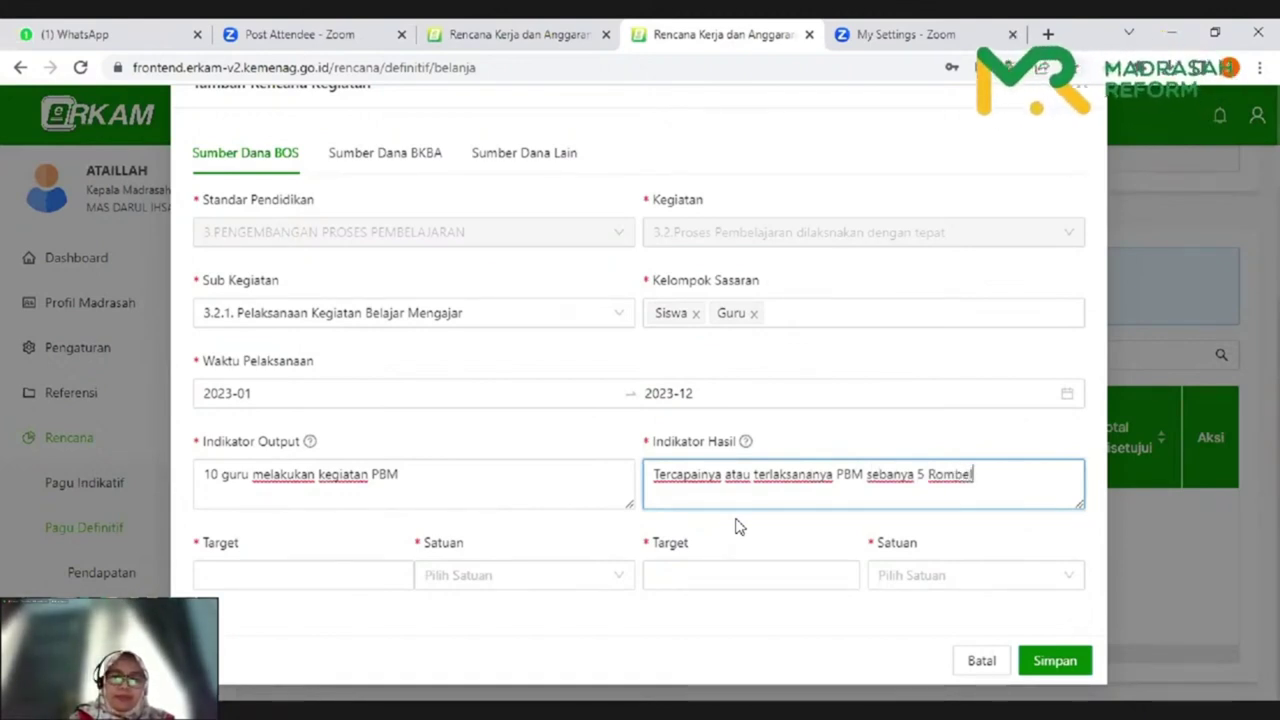
key("Tab")
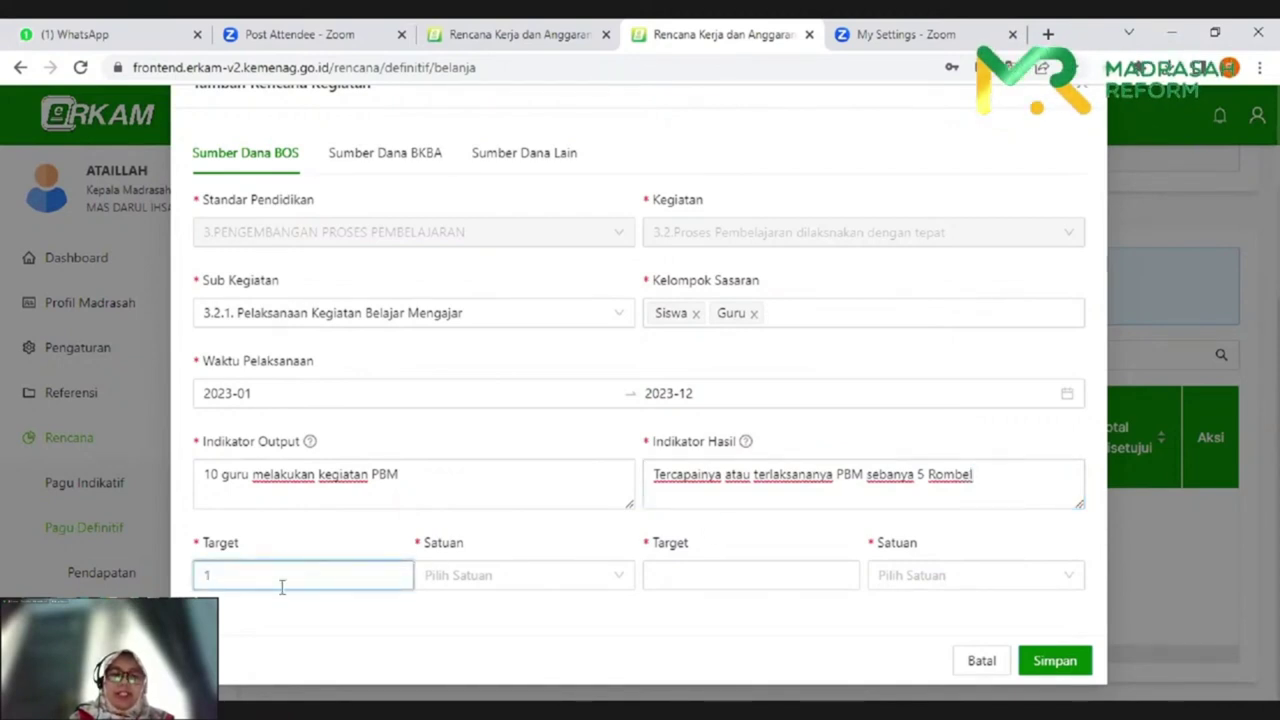
Step: Set the output indicator's Satuan to tahun
left_click(517, 578)
type("t")
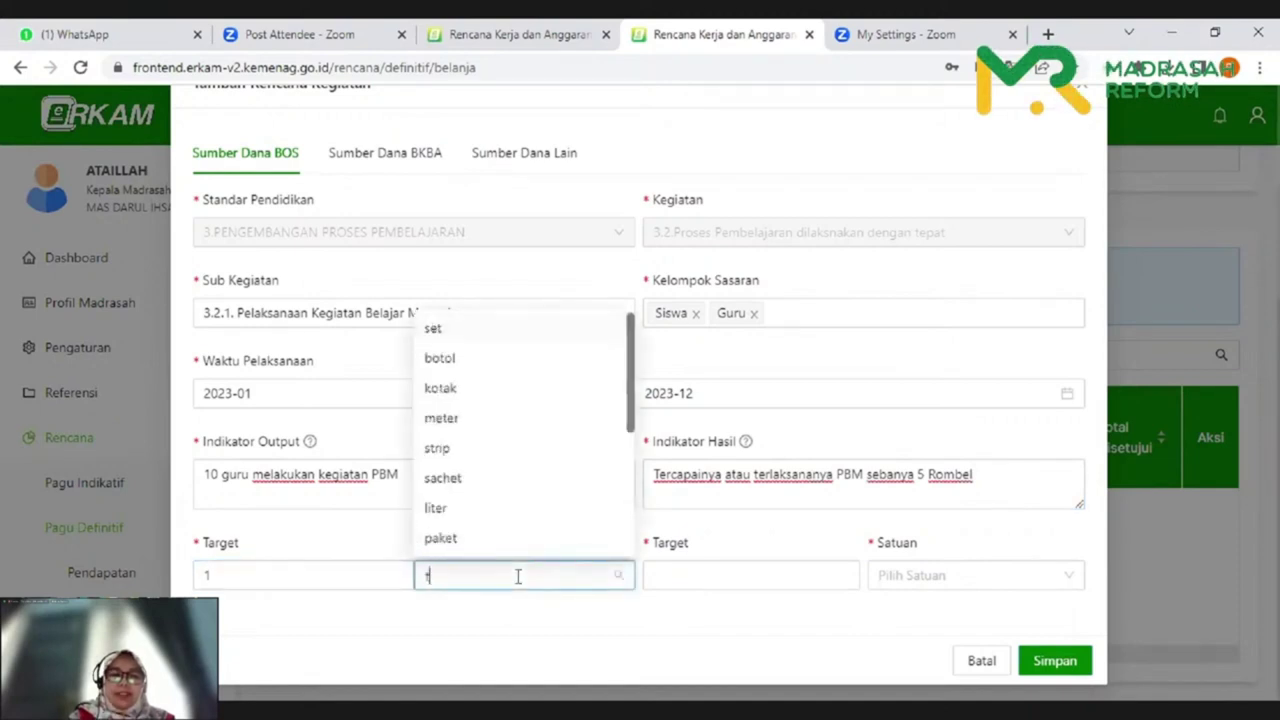
type("ahun")
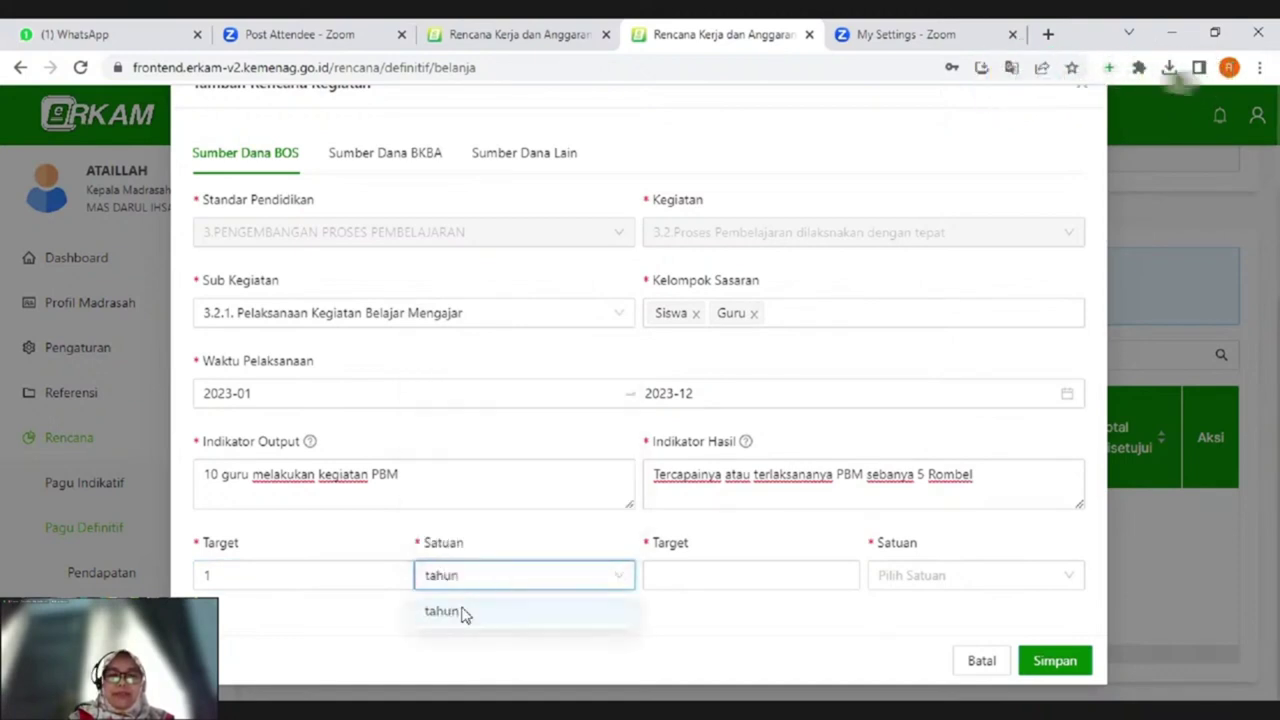
left_click(462, 614)
Step: Give the result indicator target 1 with Satuan tahun
left_click(698, 575)
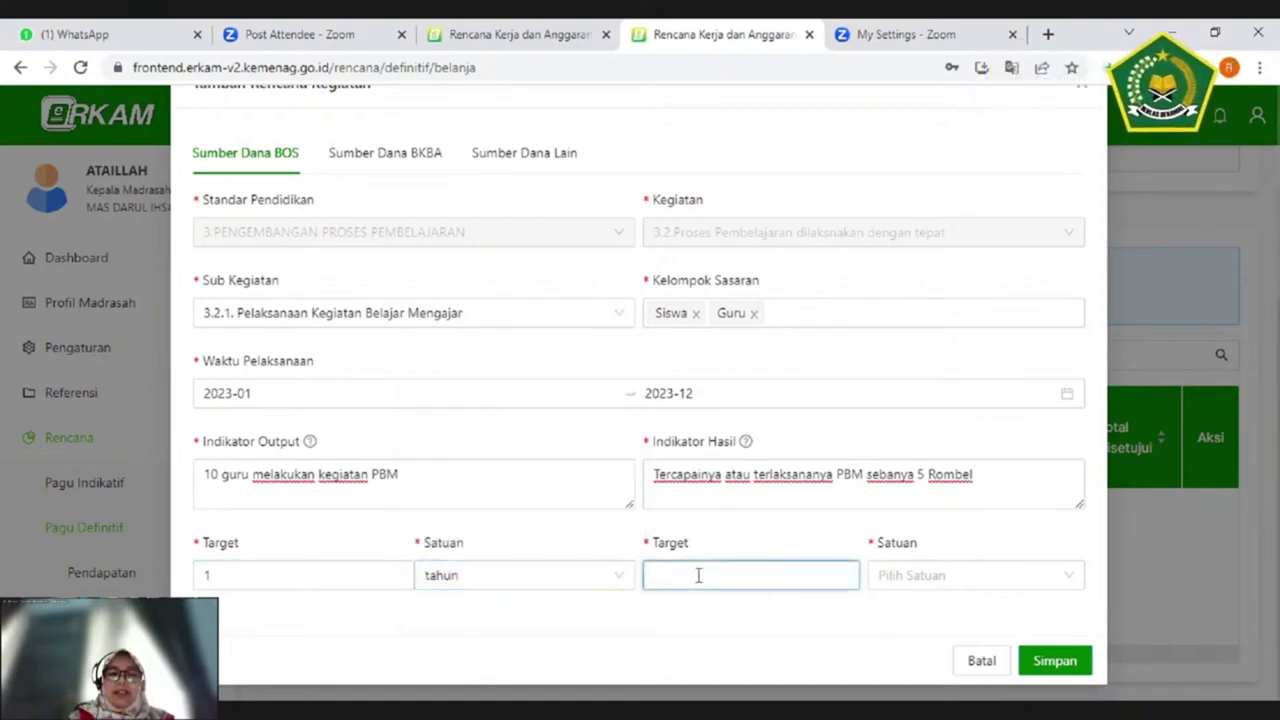
type("1")
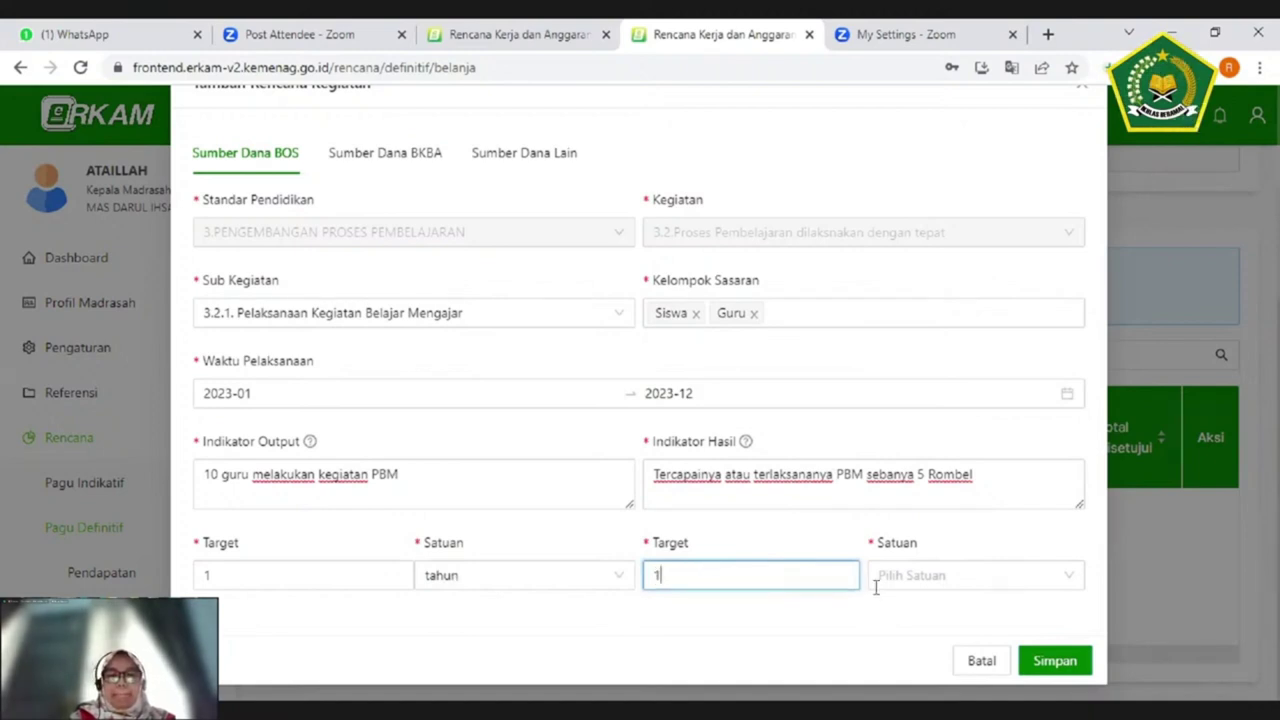
left_click(893, 575)
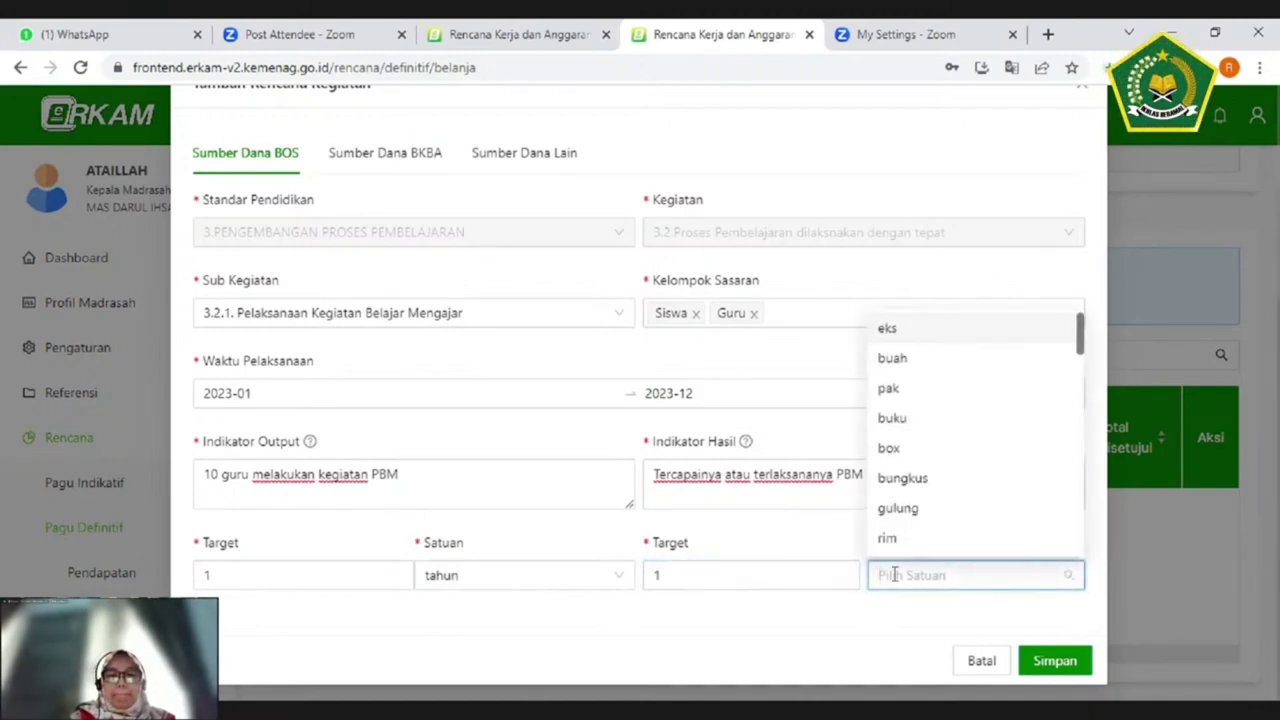
type("tahun")
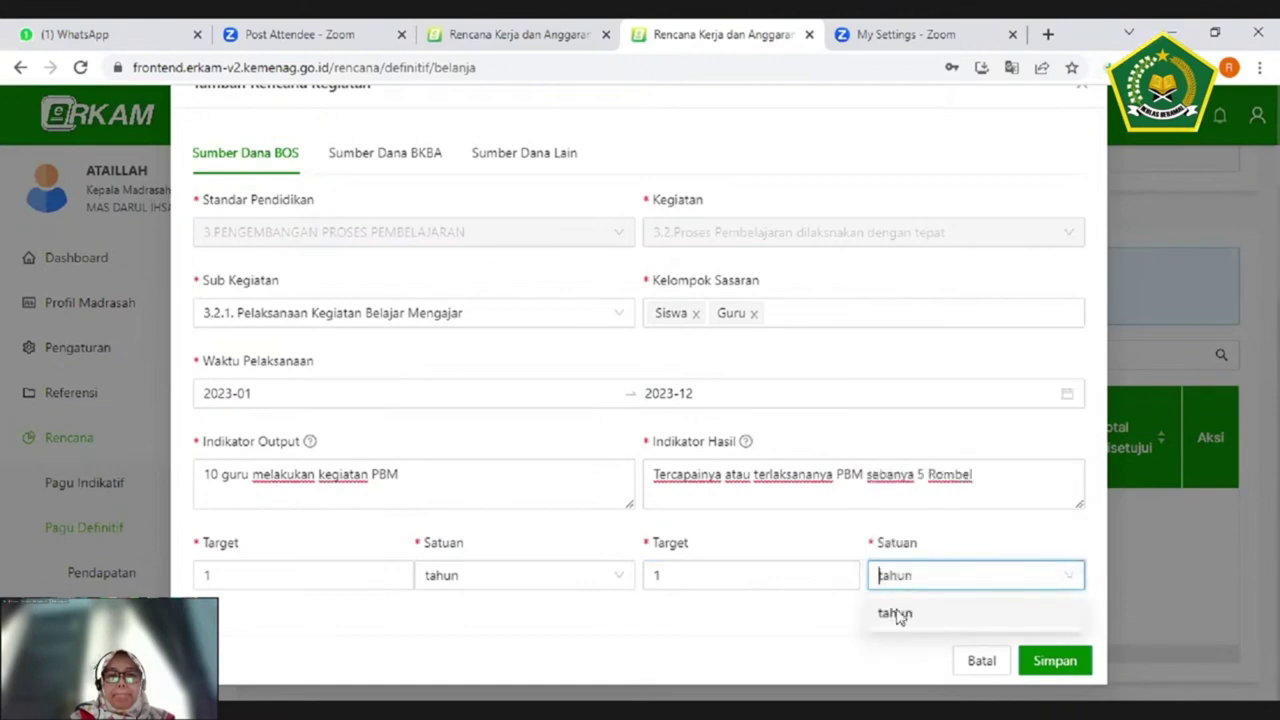
left_click(897, 613)
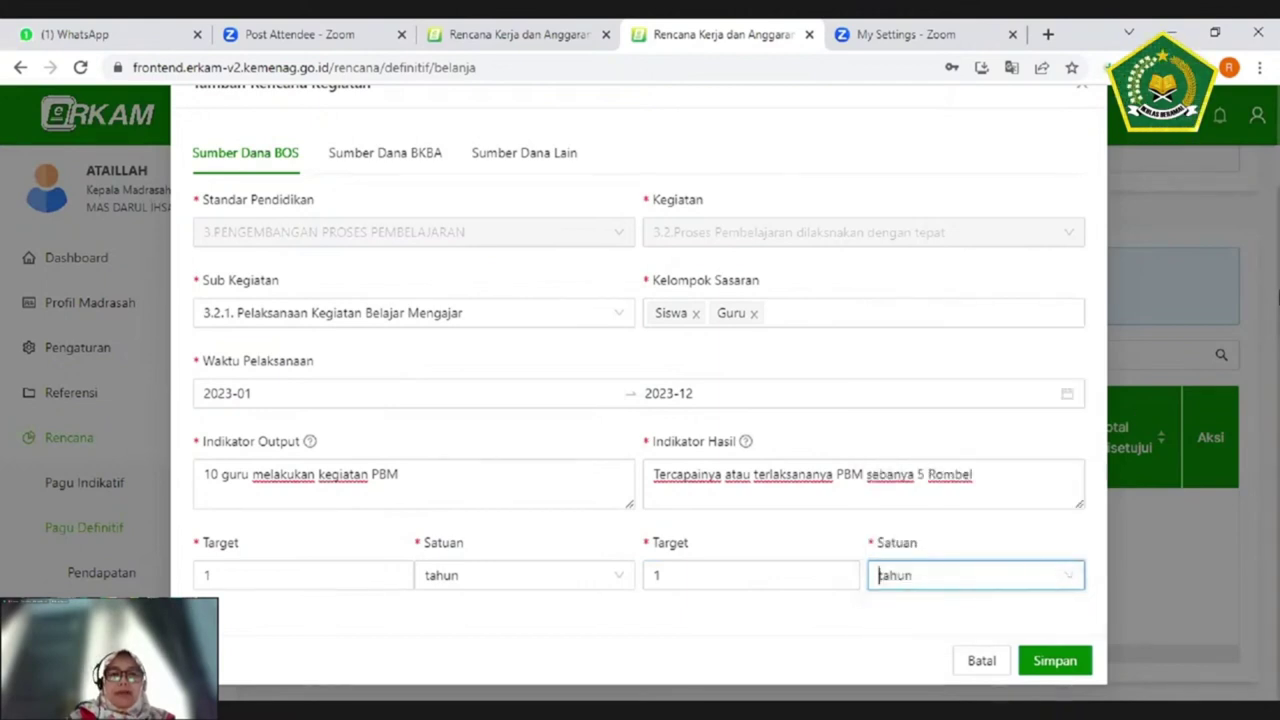
scroll(640, 400, "down", 1)
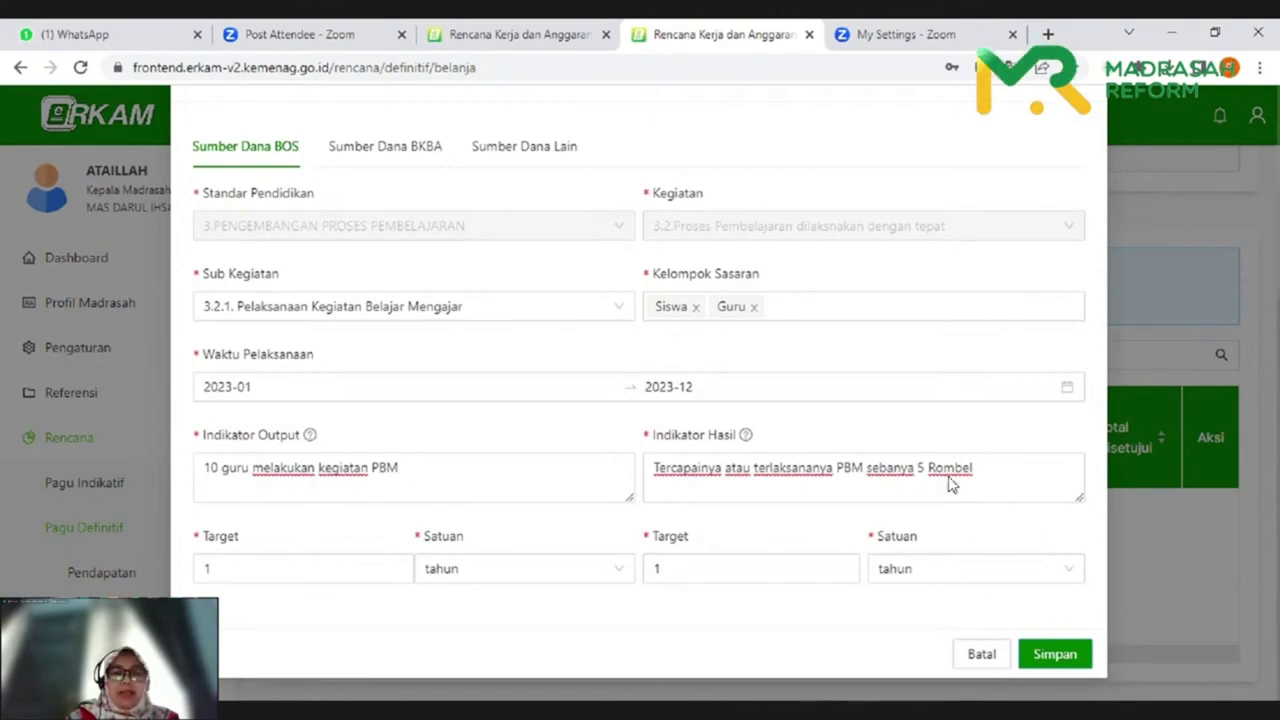
Step: Save the Tambah Rencana Kegiatan form with Simpan
left_click(1040, 655)
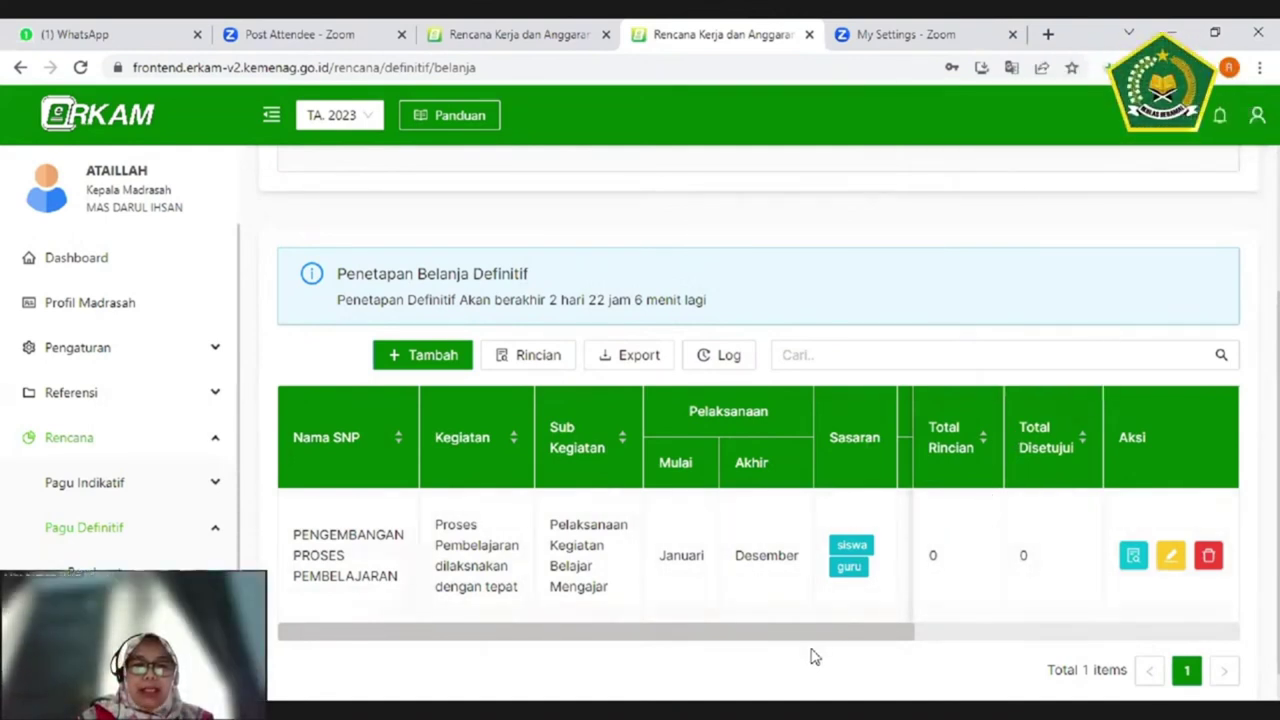
left_click_drag(800, 640, 1152, 636)
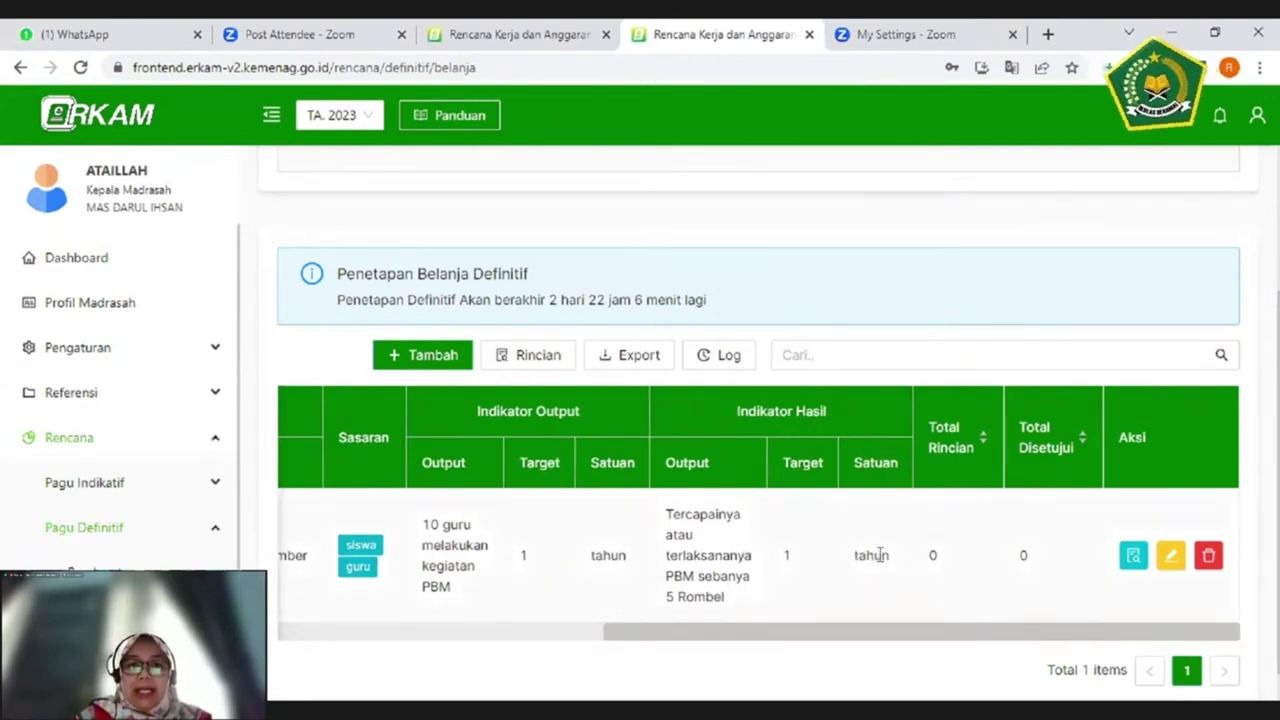
double_click(932, 556)
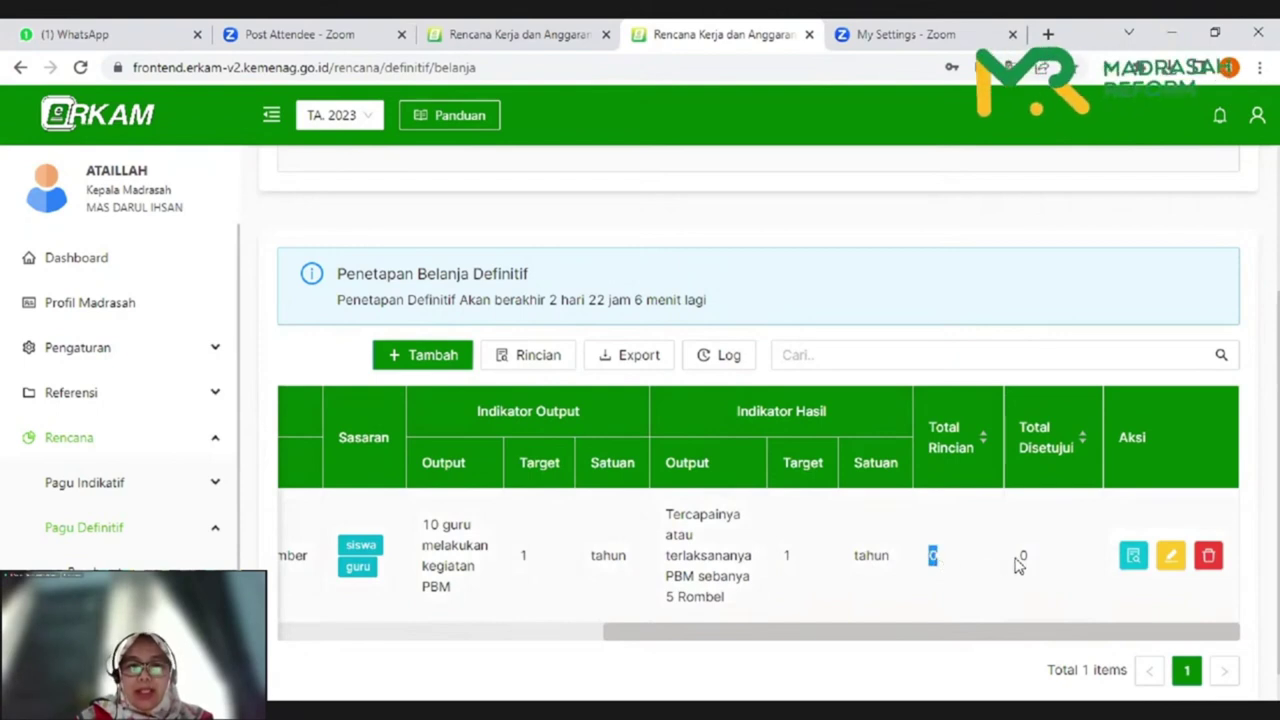
double_click(1023, 556)
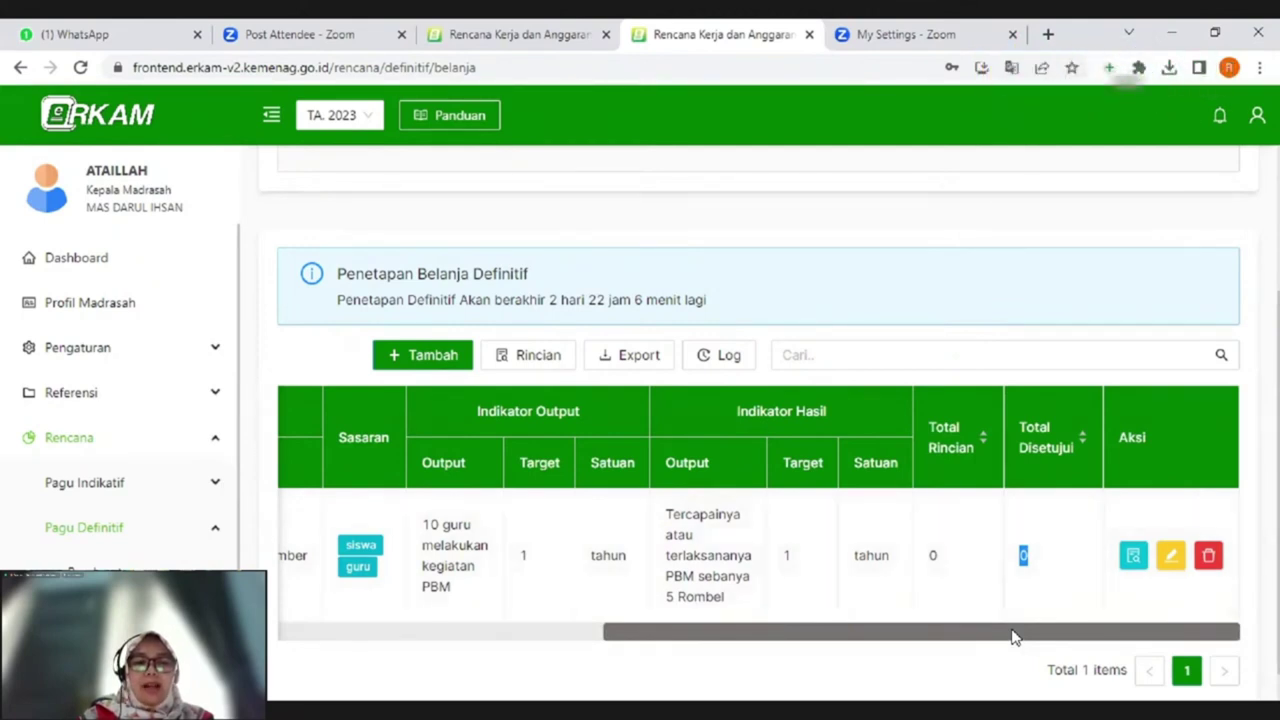
left_click_drag(1012, 637, 627, 652)
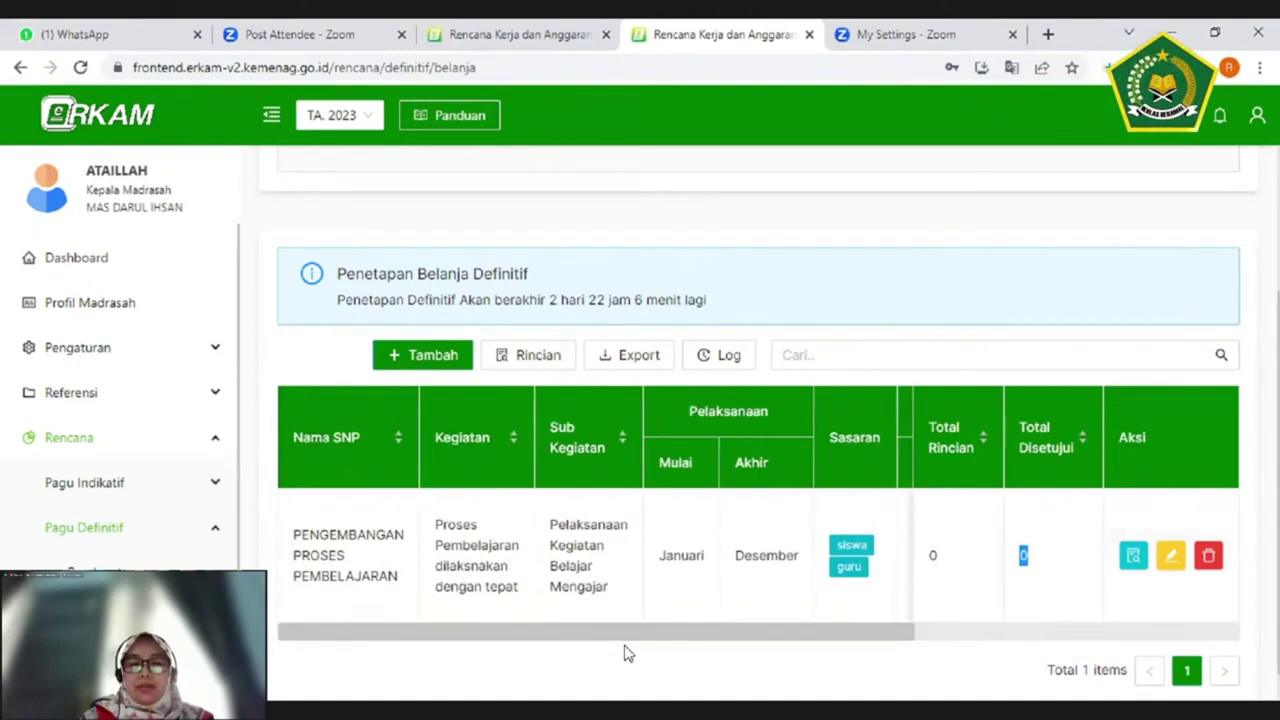
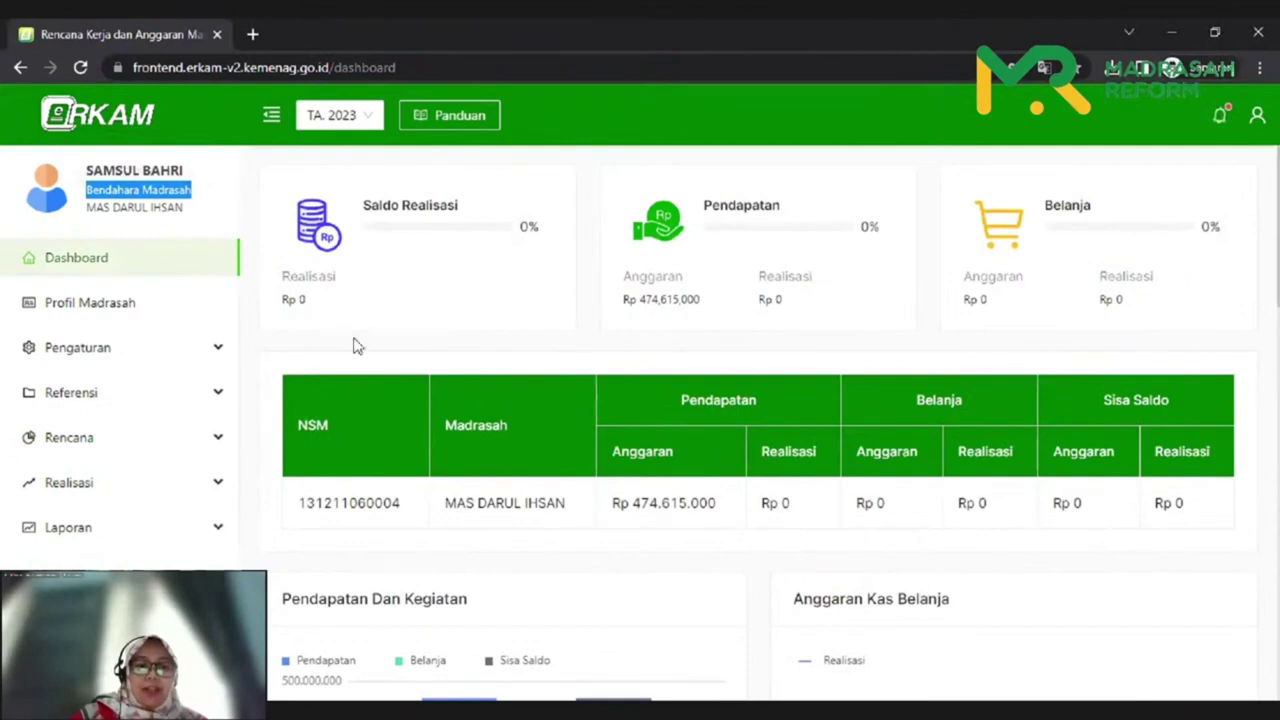
Step: Go to Rencana > Pagu Definitif > Belanja to show the Rencana Belanja Definitif page
left_click(380, 346)
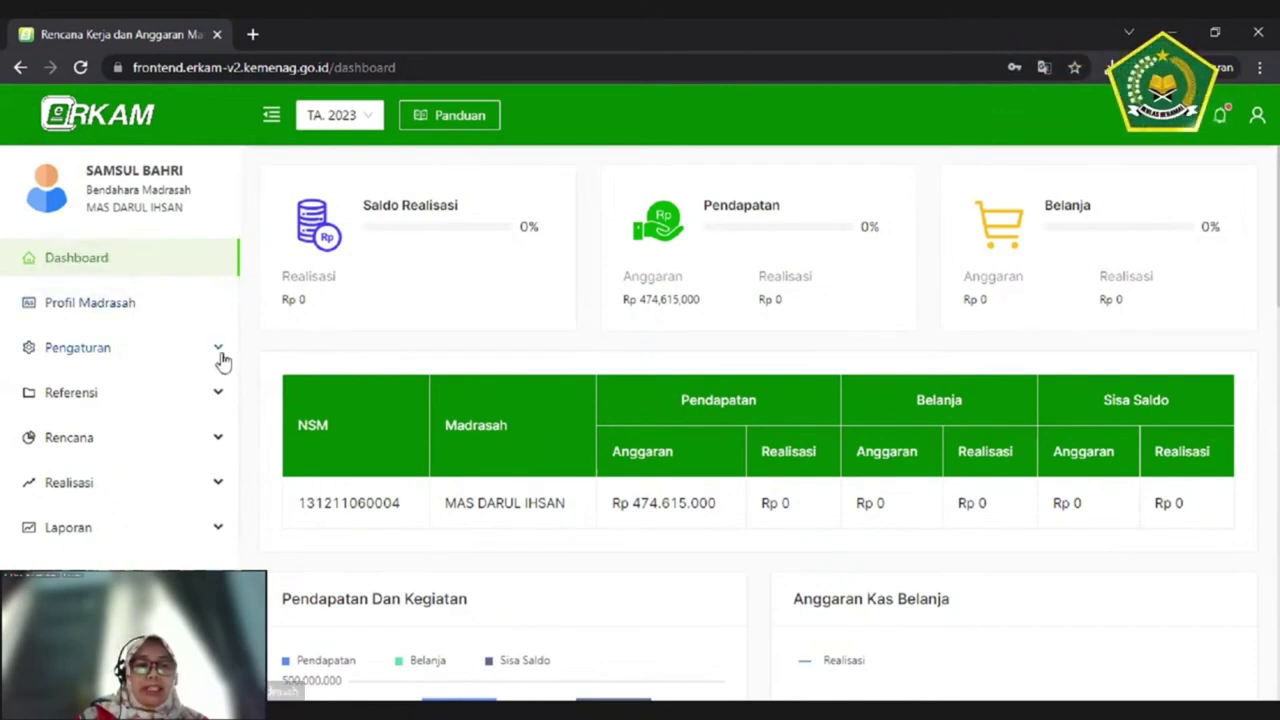
left_click(168, 440)
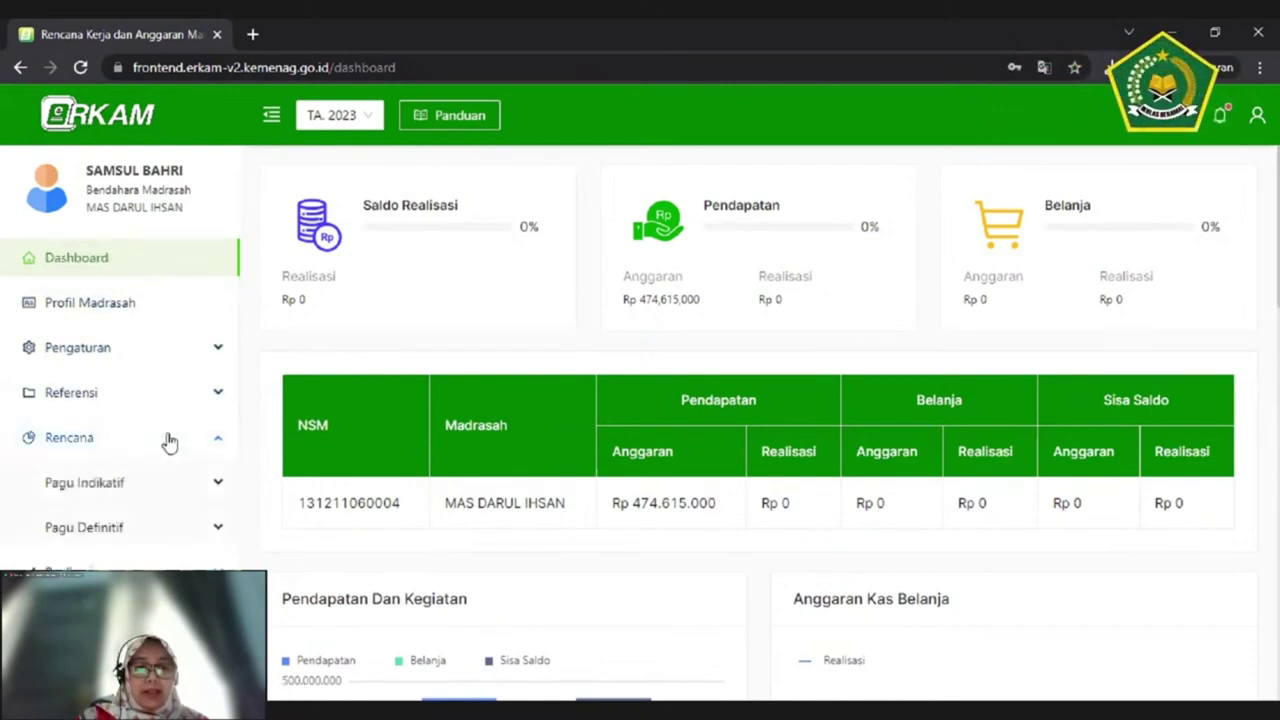
left_click(128, 533)
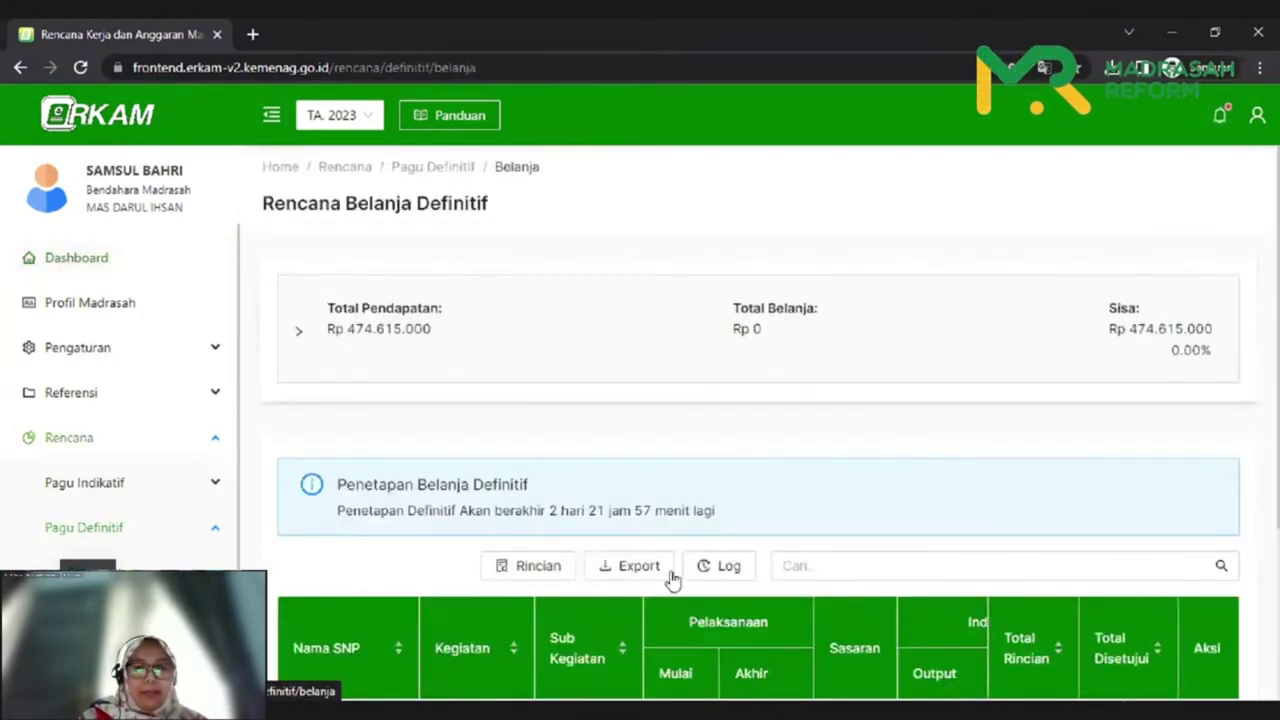
scroll(672, 578, "down", 1)
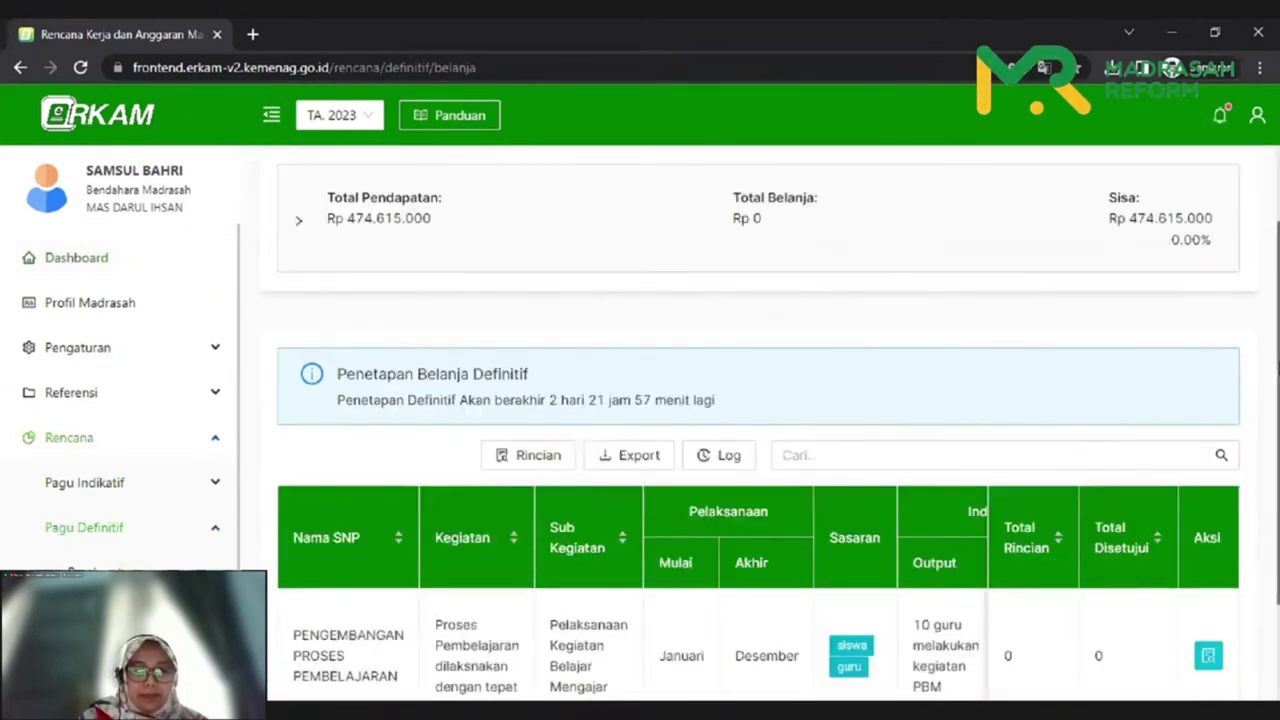
scroll(909, 599, "down", 1)
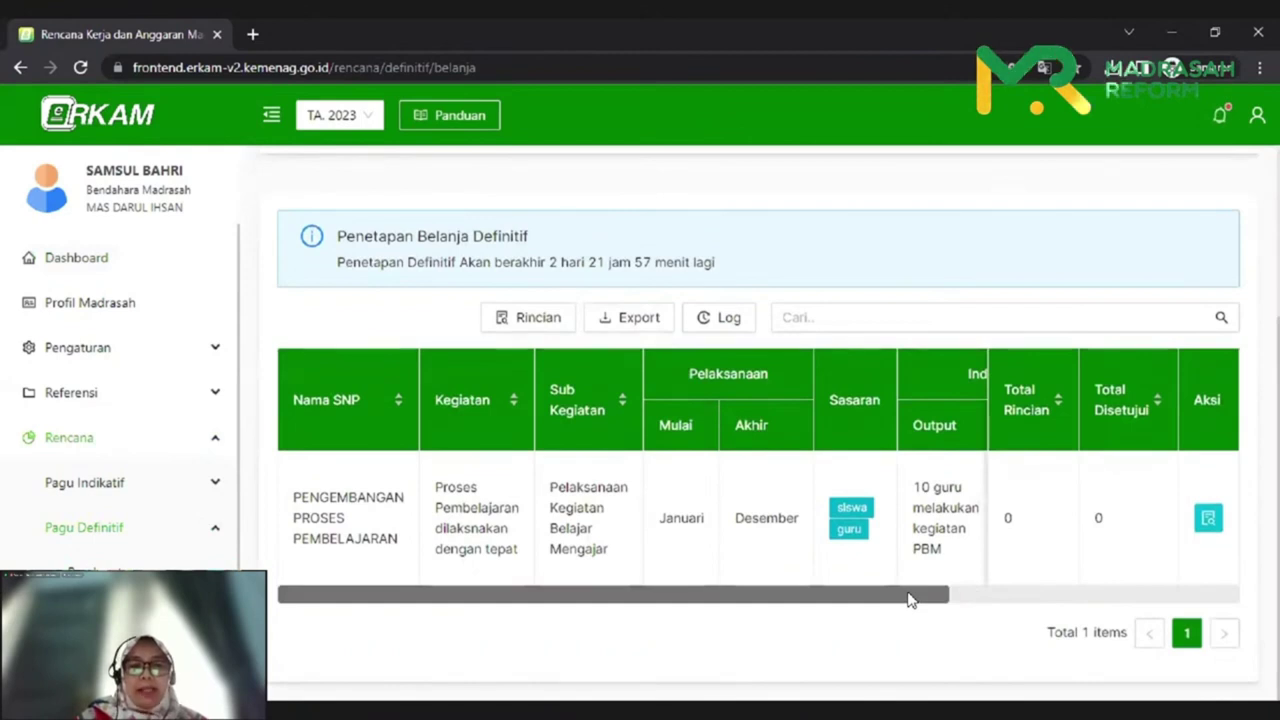
key("ctrl+minus")
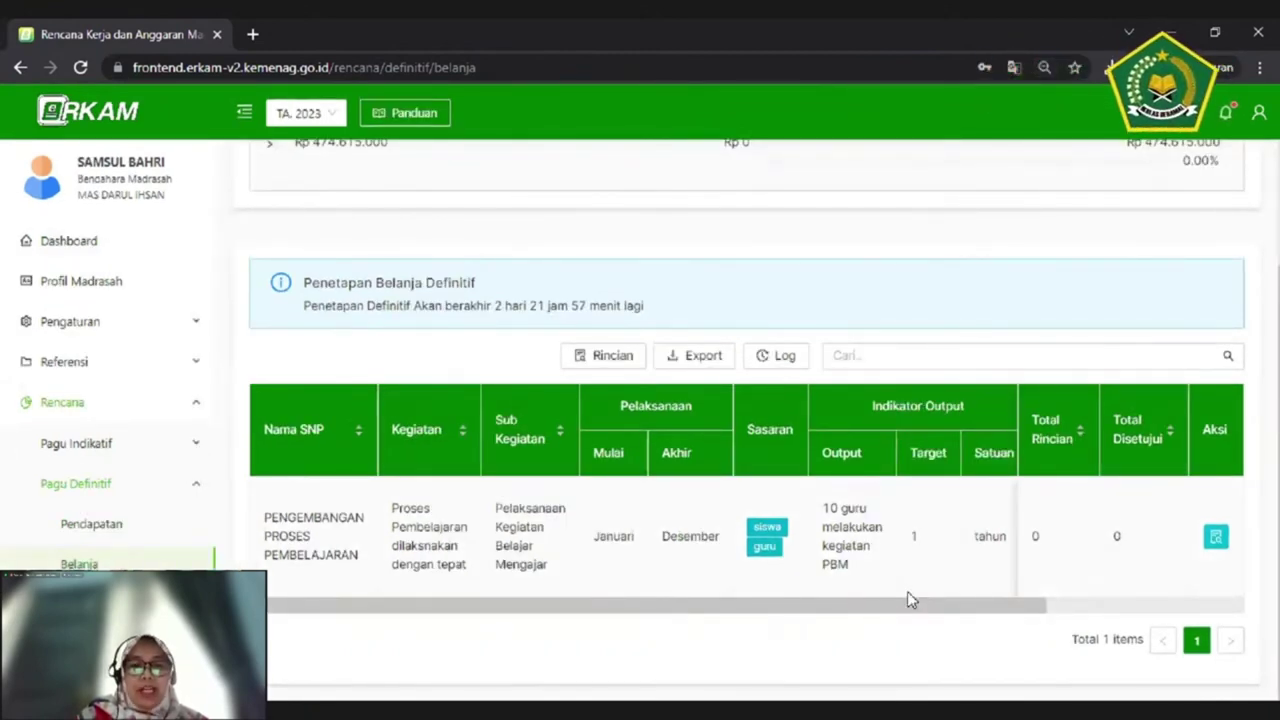
left_click_drag(906, 600, 818, 630)
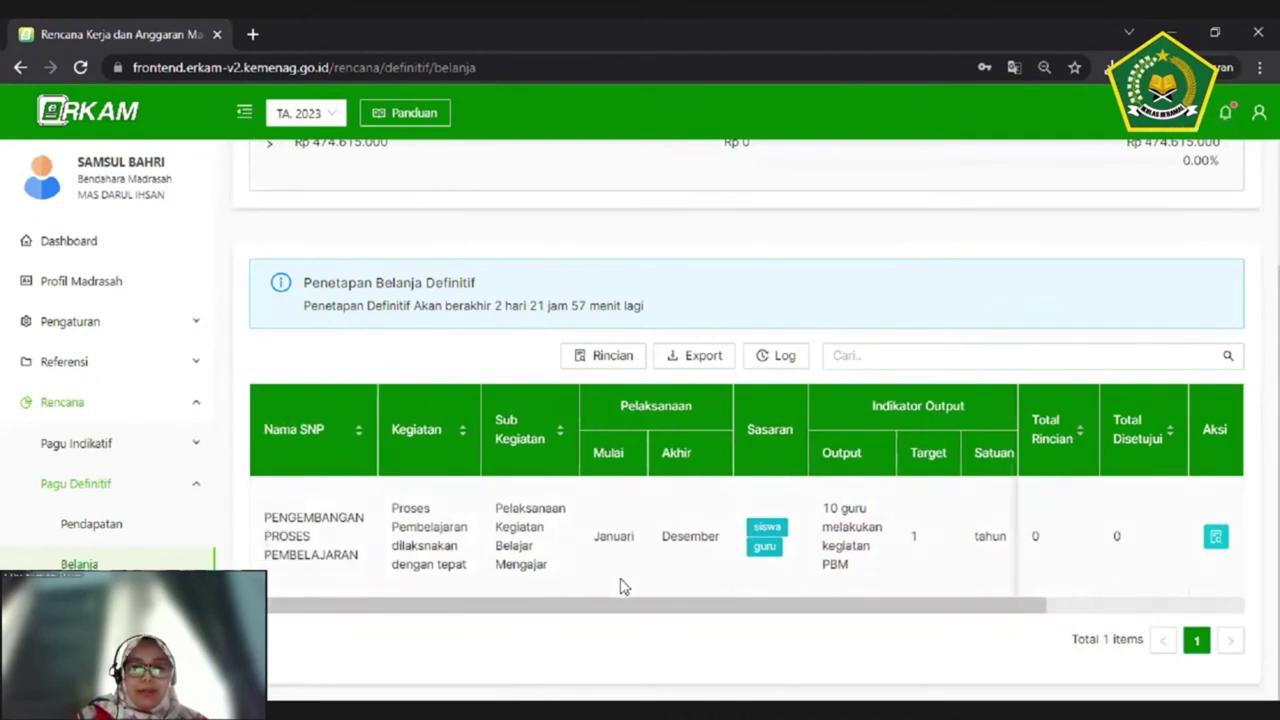
left_click_drag(814, 606, 1100, 605)
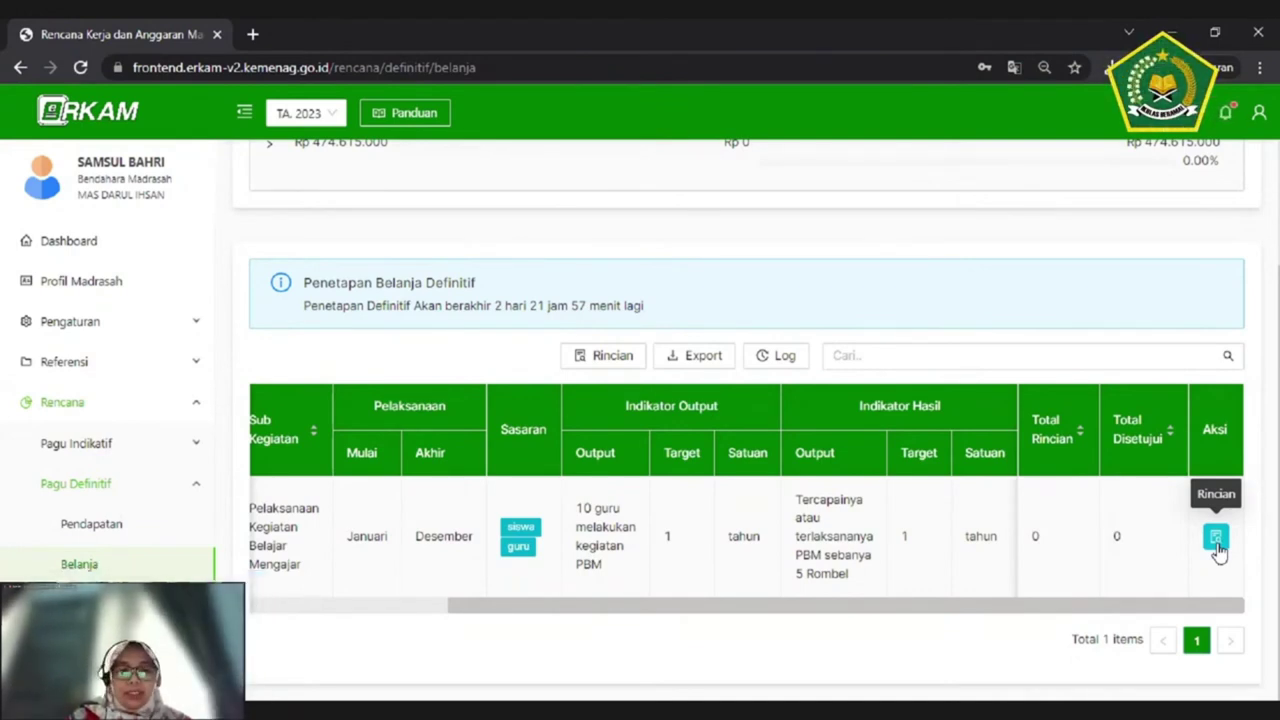
Step: Open the PBM activity's Rincian page at 80% zoom, scrolled to the blank component row
left_click(1216, 540)
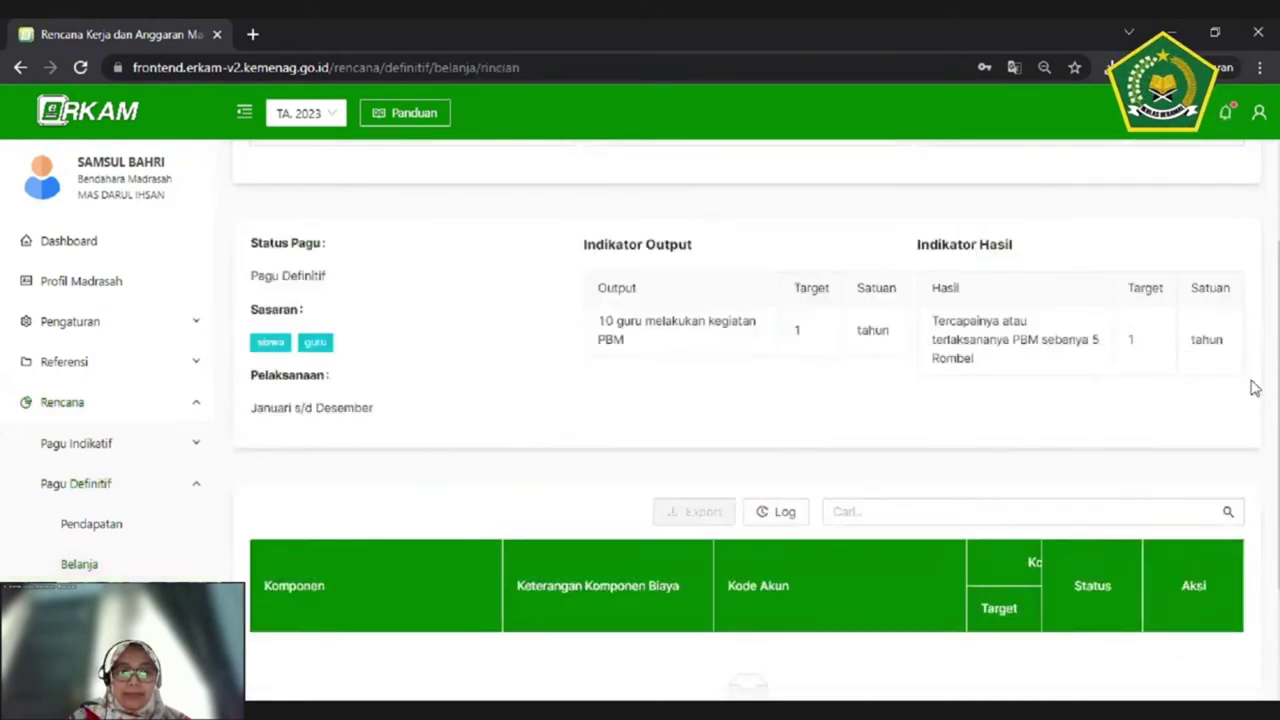
key("ctrl+minus")
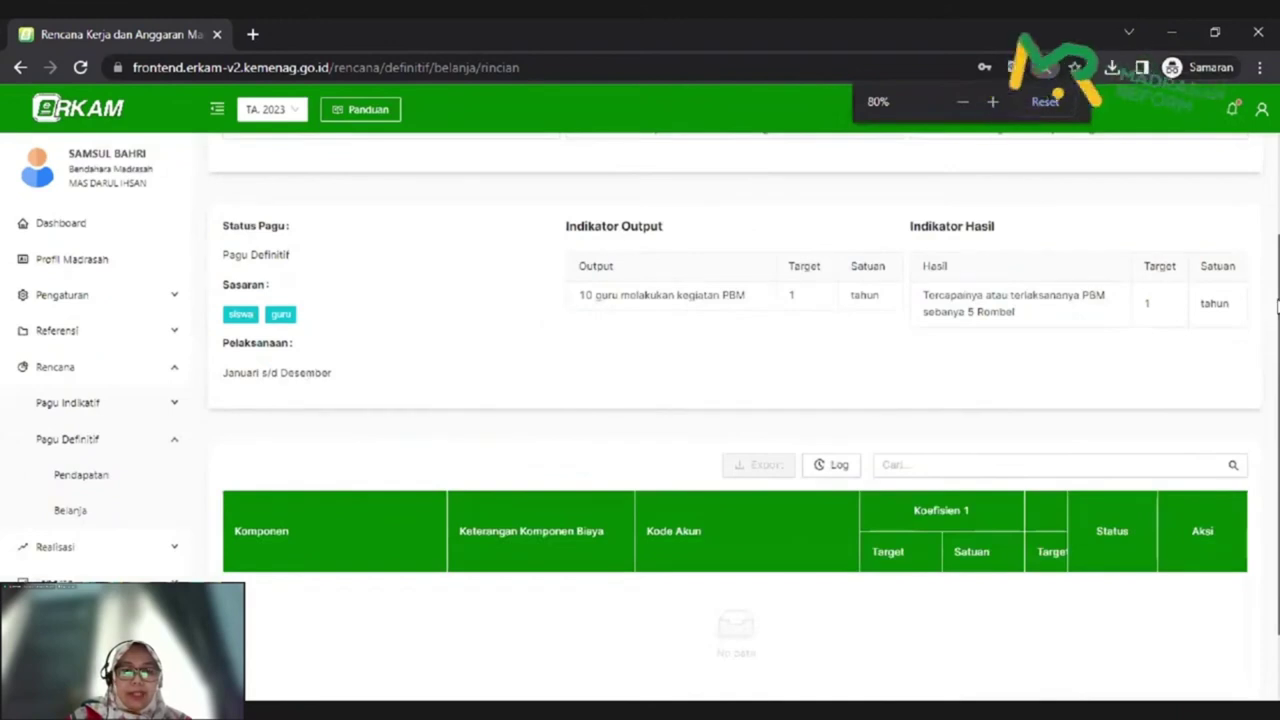
scroll(1276, 305, "up", 1)
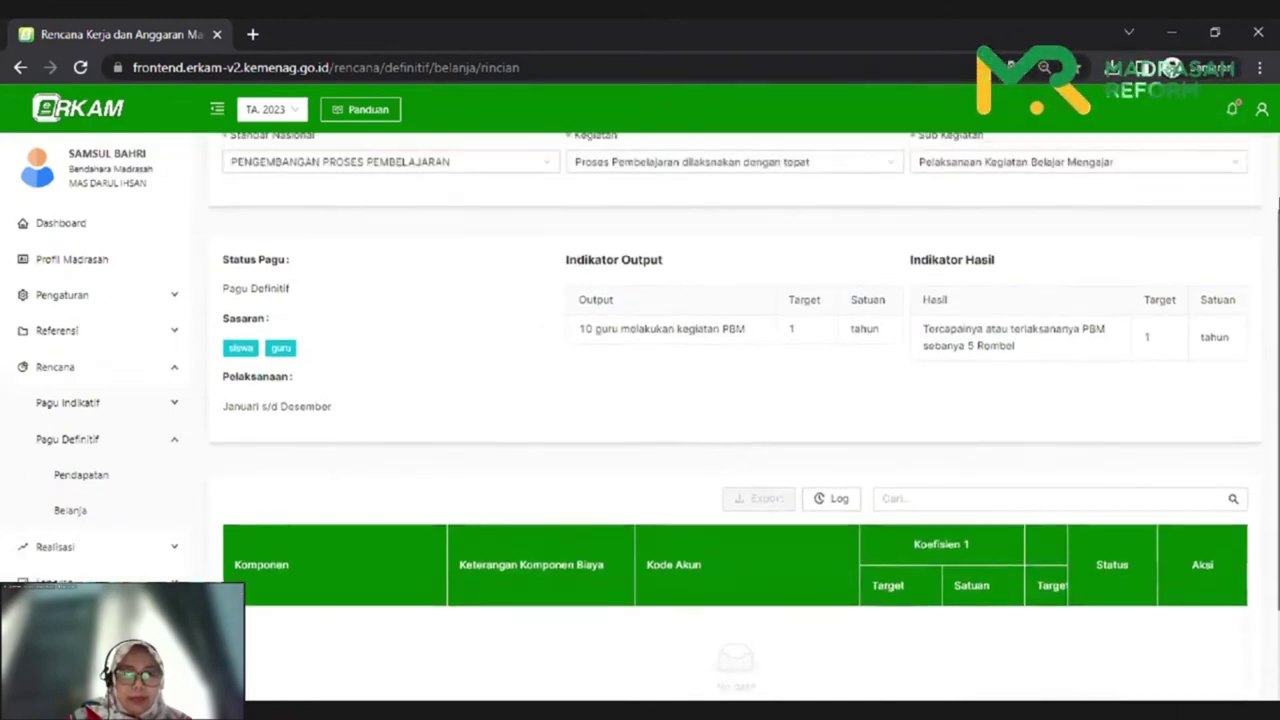
scroll(735, 400, "up", 4)
scroll(735, 400, "down", 5)
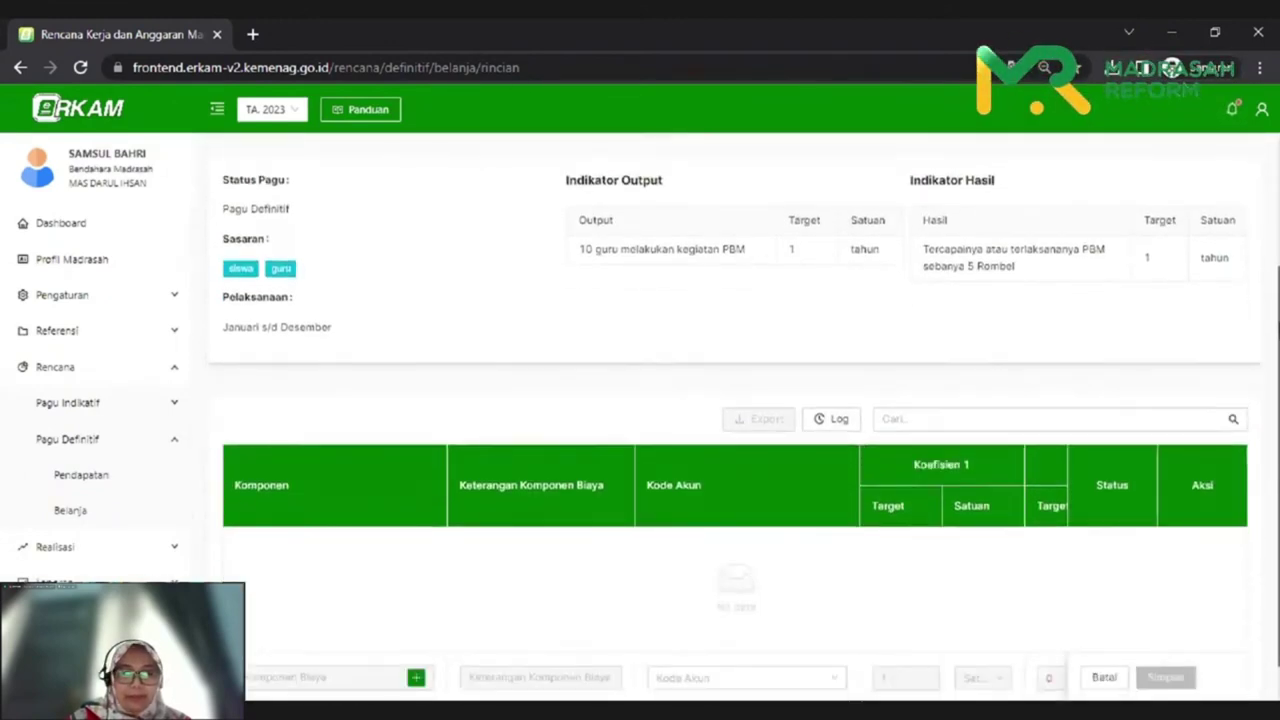
scroll(735, 400, "down", 1)
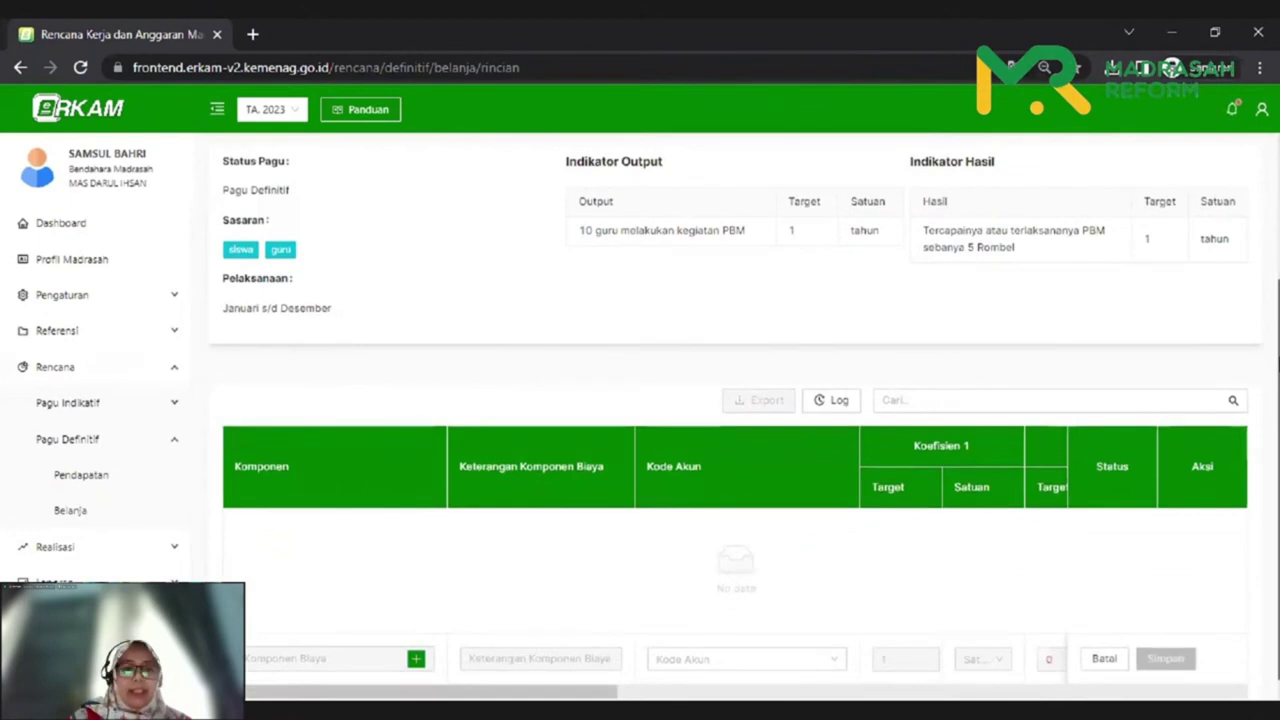
scroll(735, 400, "down", 1)
left_click_drag(566, 669, 508, 669)
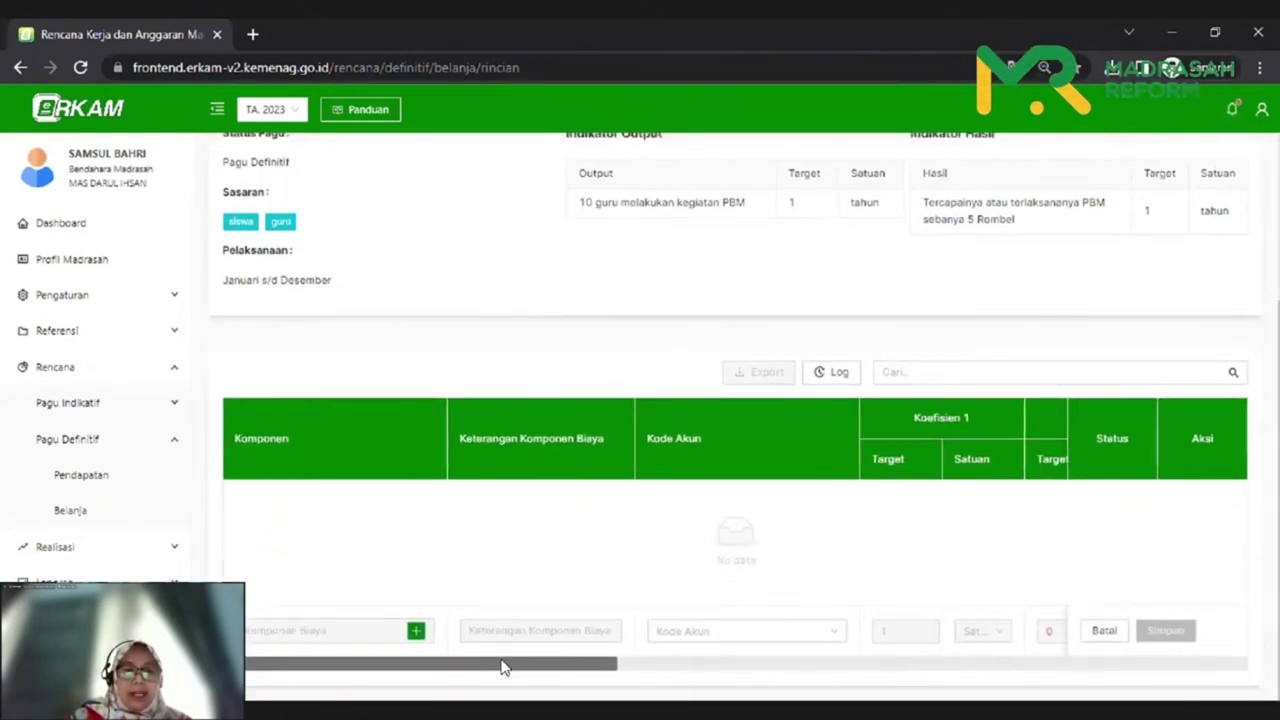
Step: Browse cost components under category 10 Honor dan Upah, filtered to 10.1 - Honor
left_click(416, 633)
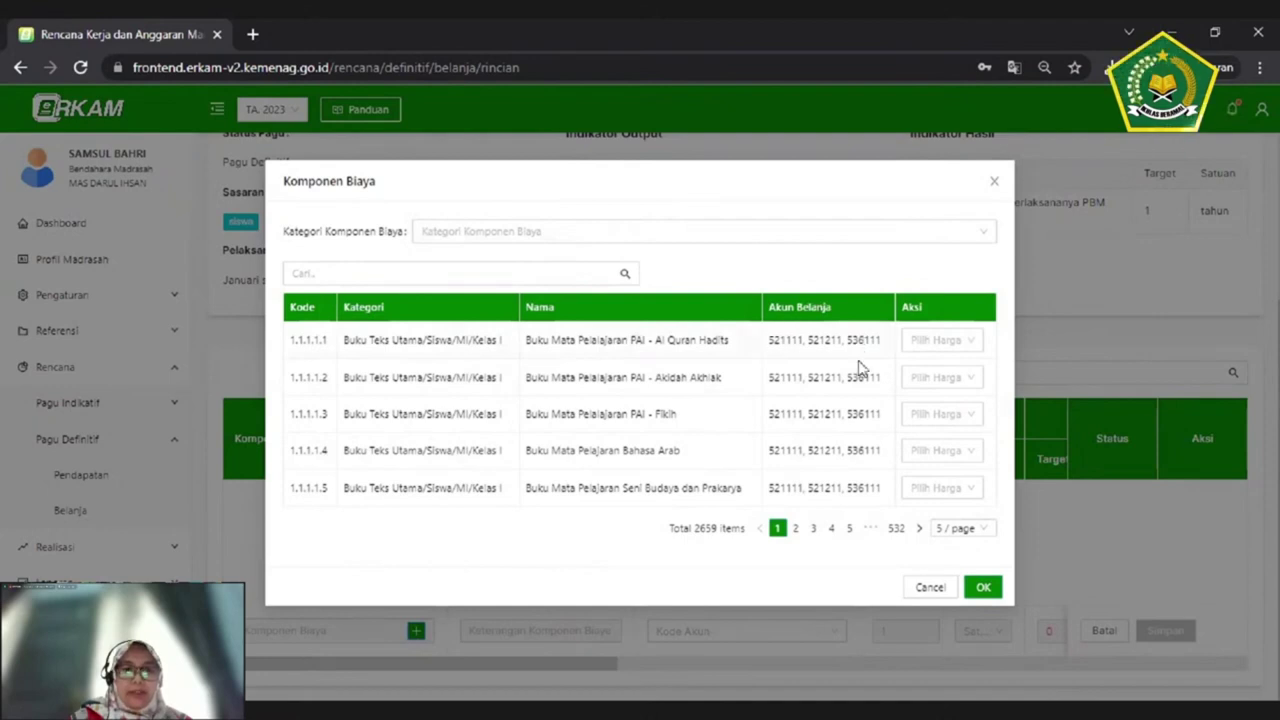
left_click(580, 232)
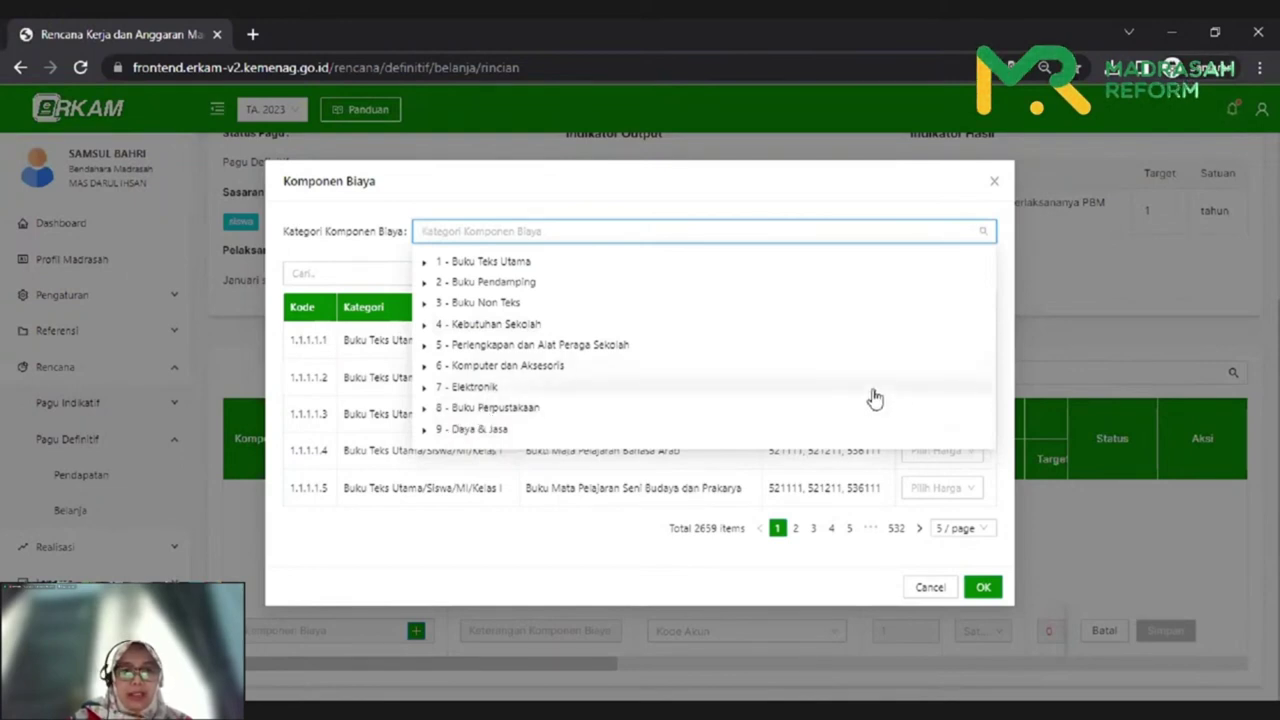
scroll(875, 398, "down", 2)
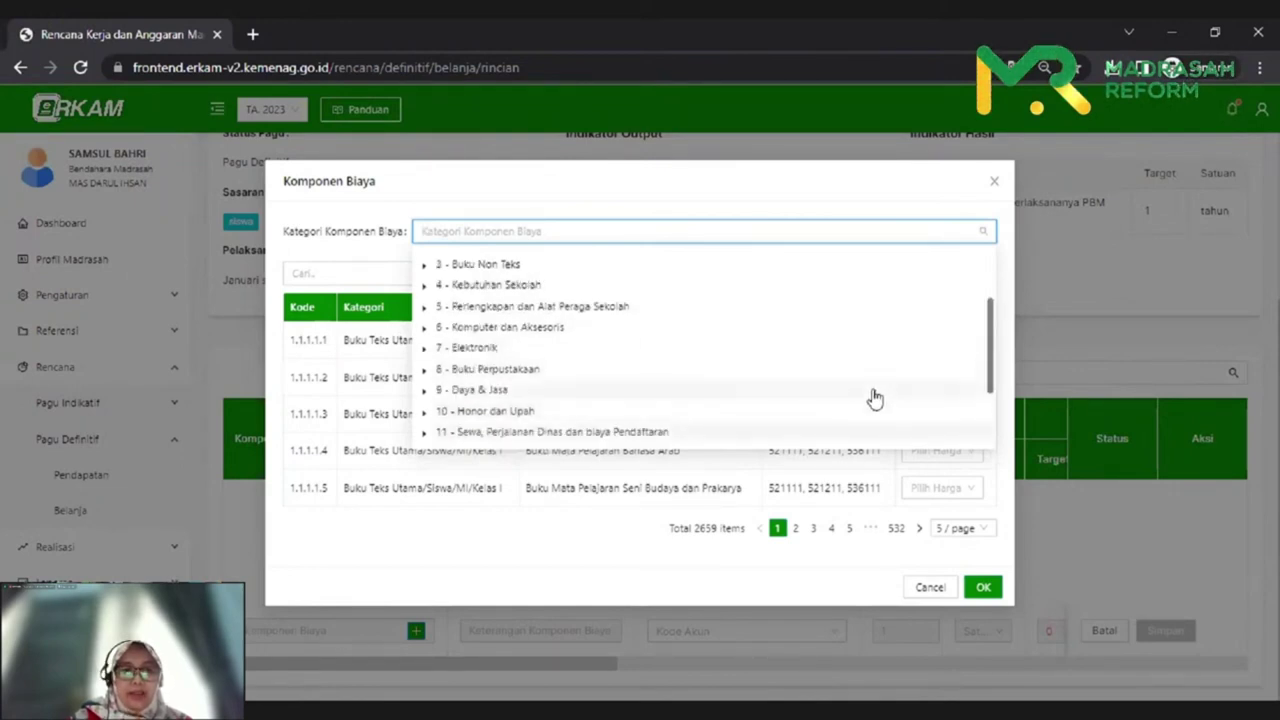
left_click(424, 418)
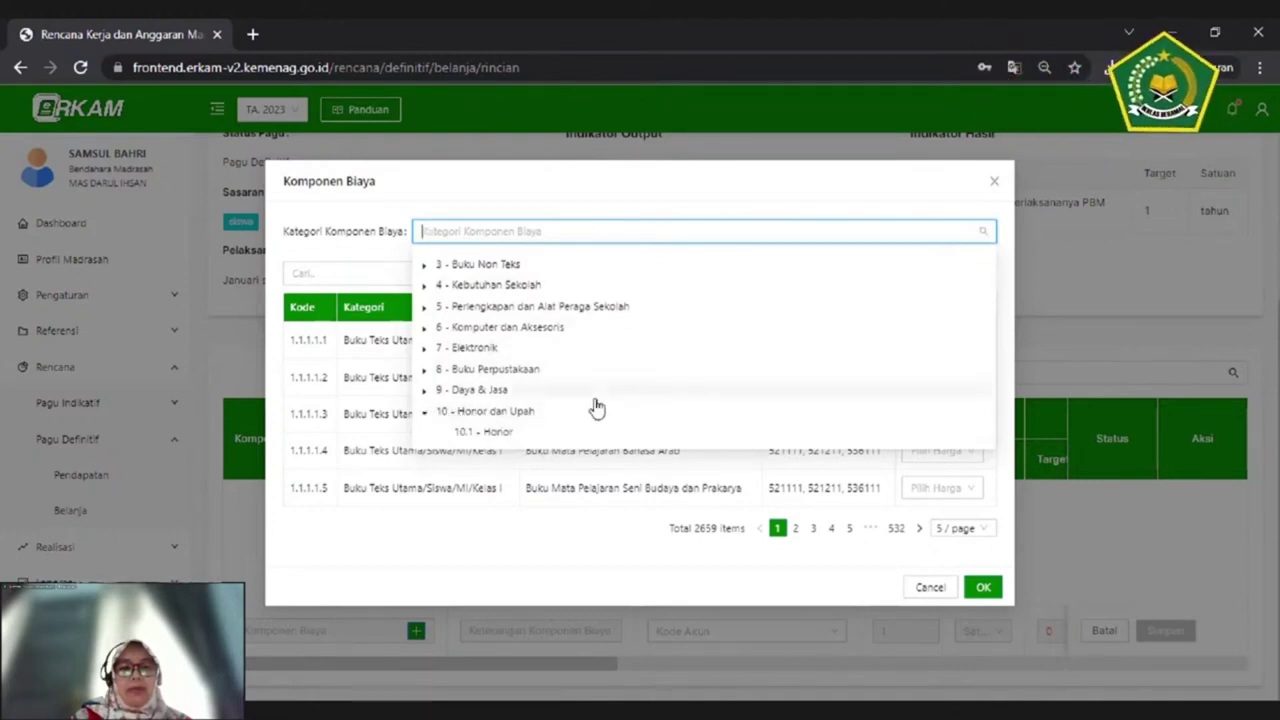
scroll(596, 407, "up", 2)
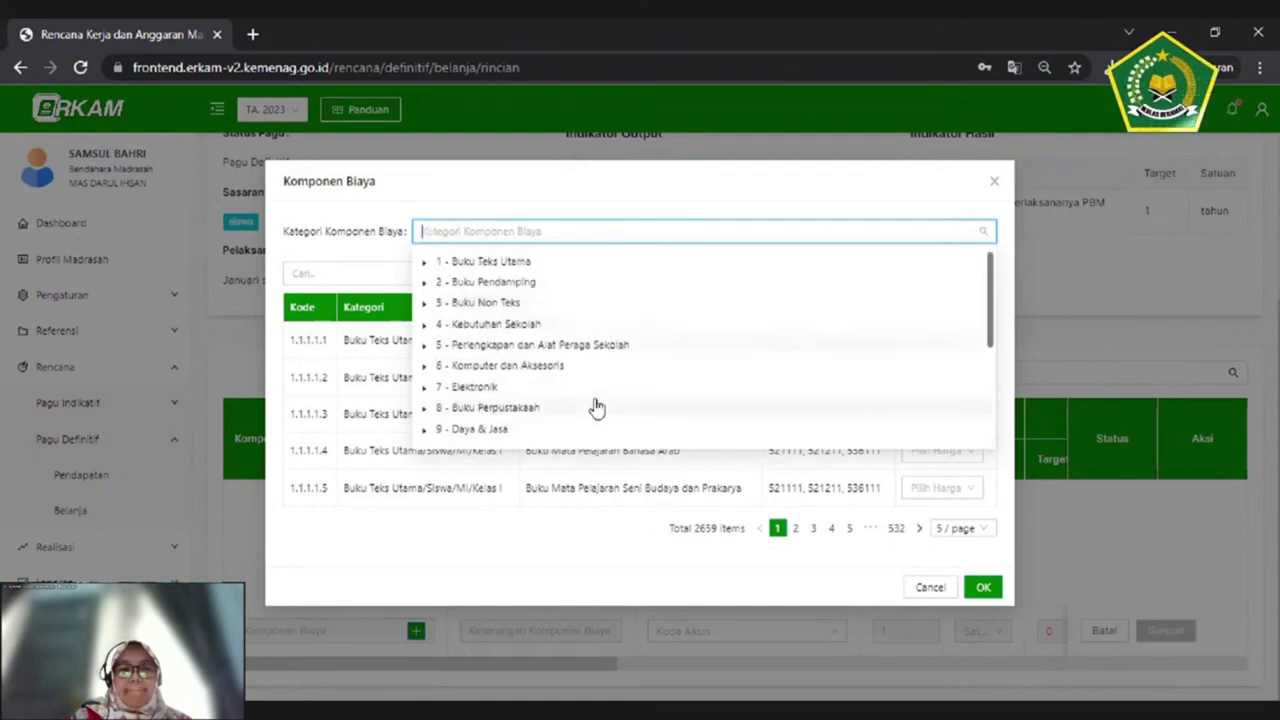
scroll(596, 407, "down", 4)
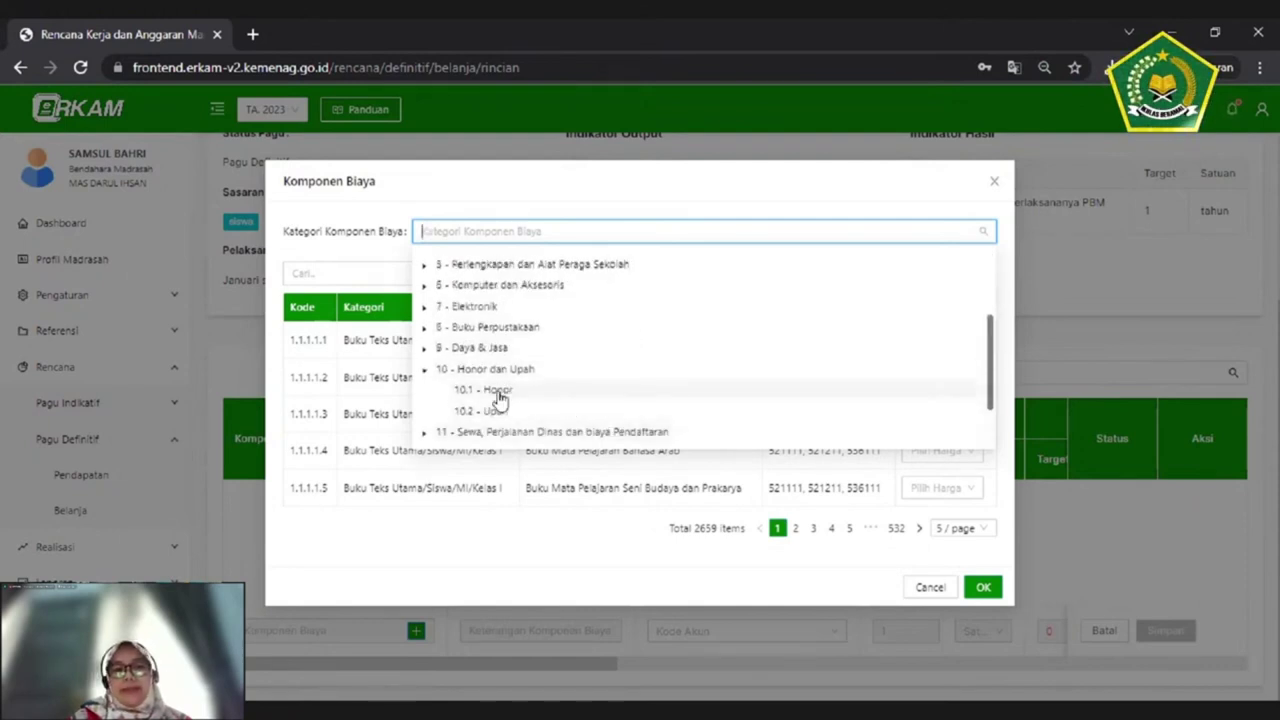
left_click(498, 393)
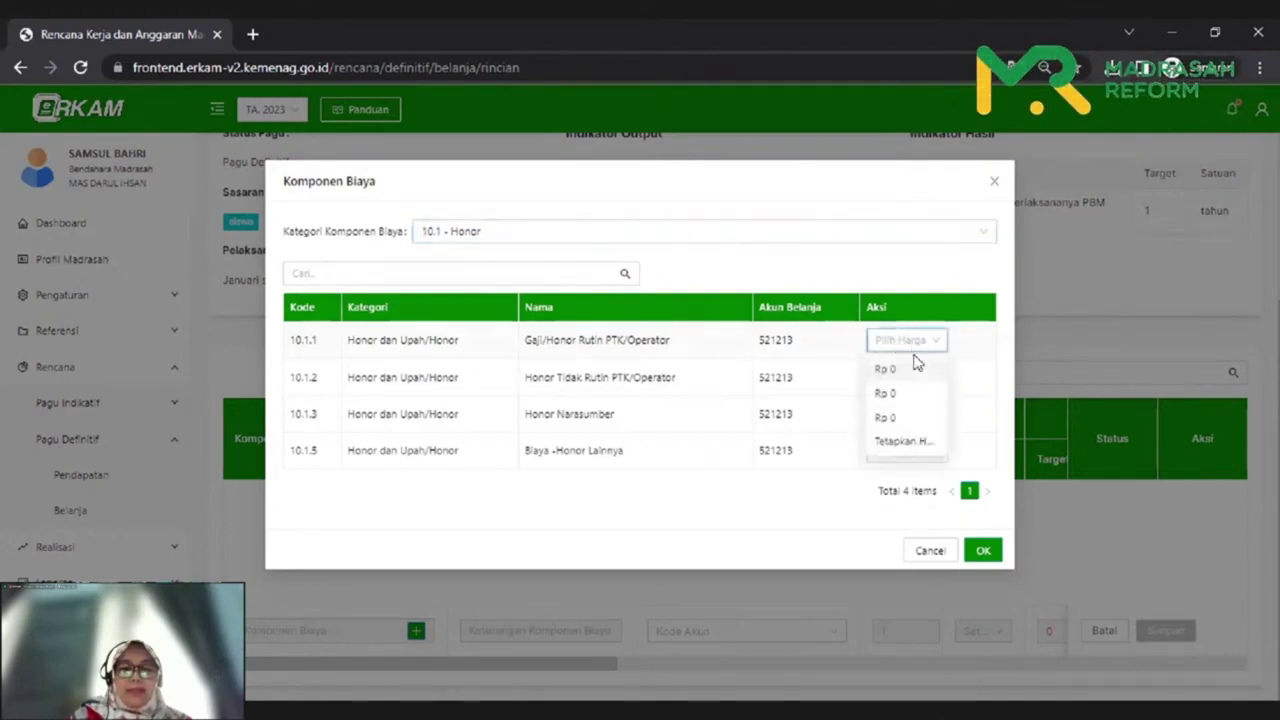
Step: Give the Honor Rutin PTK/Operator component a unit price of Rp 500.000 and add it
left_click(905, 443)
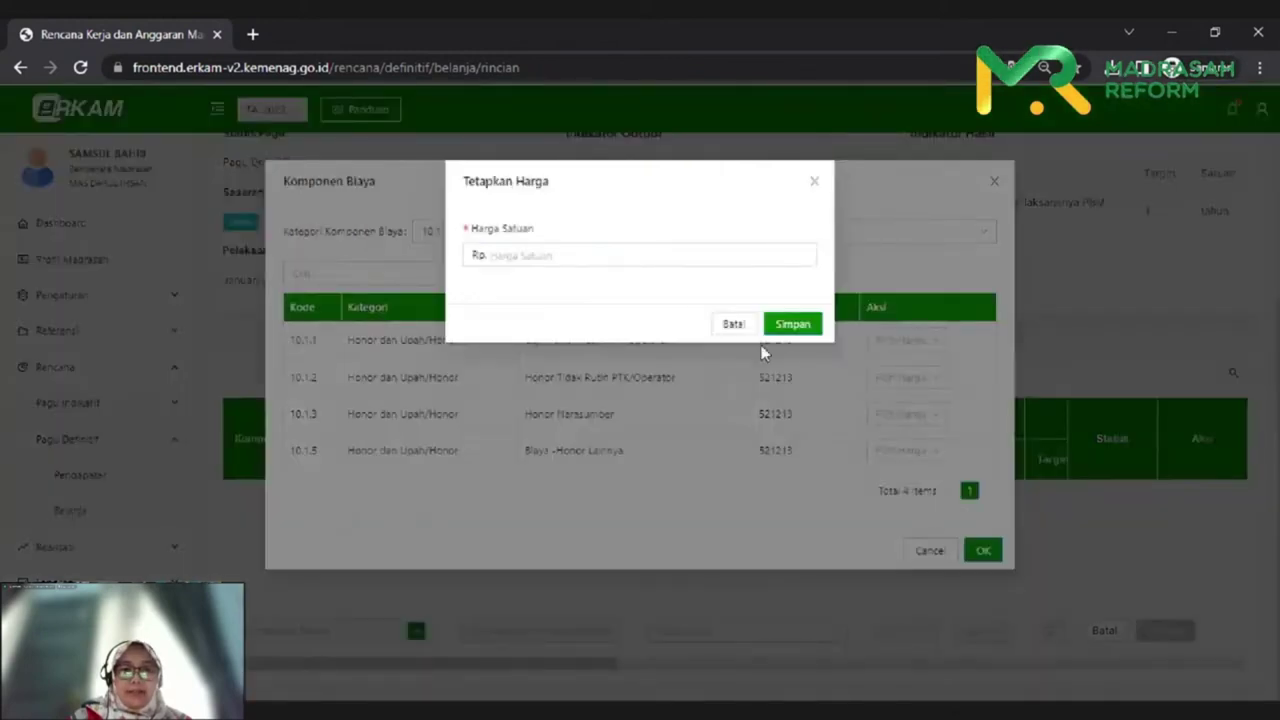
left_click(621, 251)
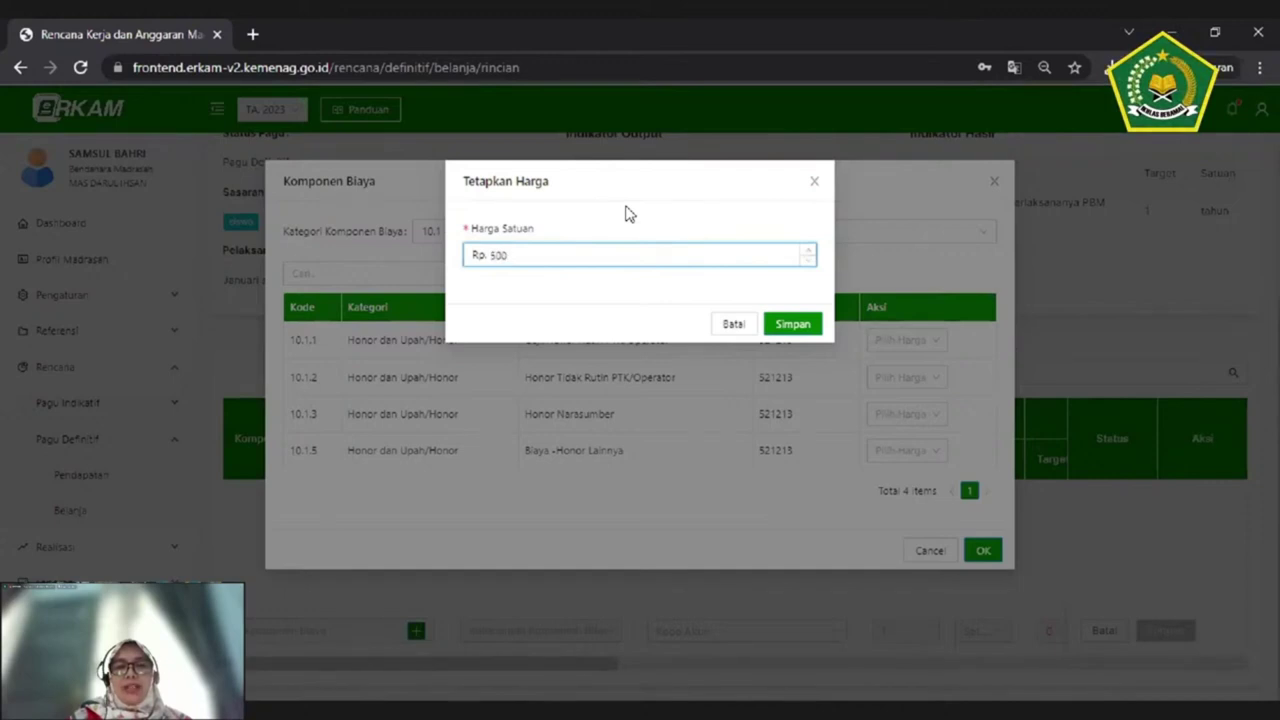
type("000")
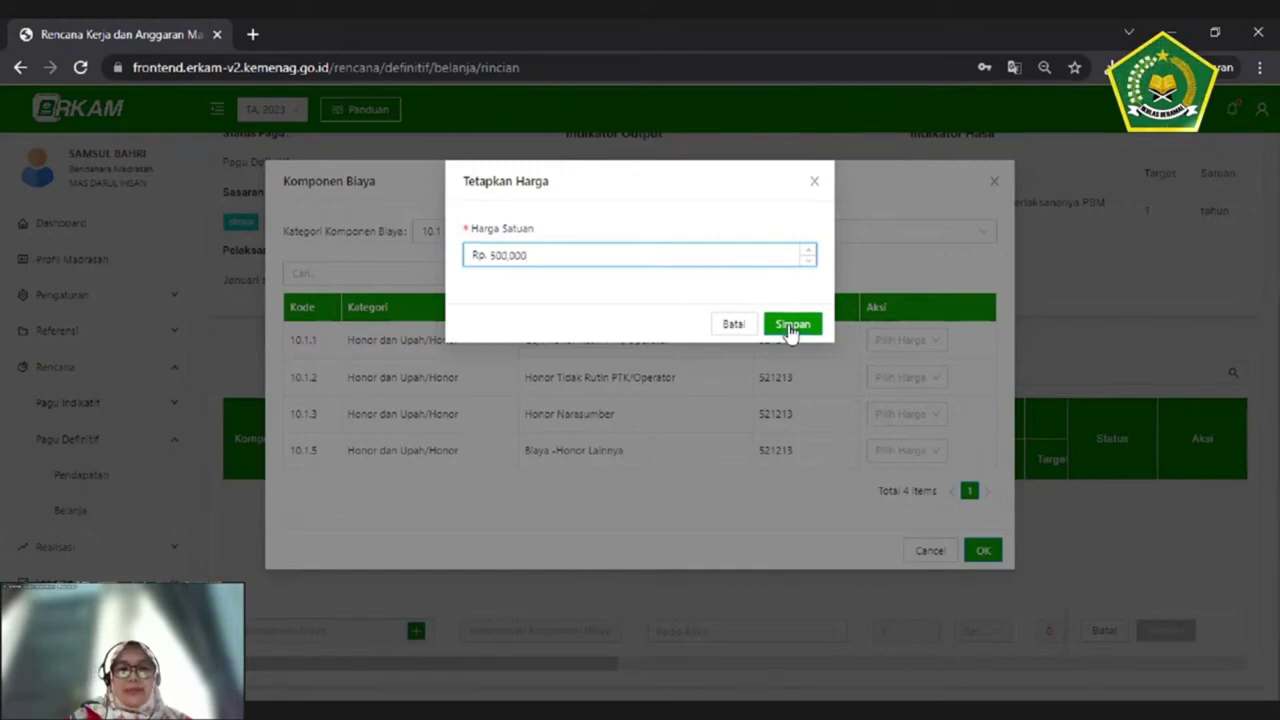
left_click(790, 326)
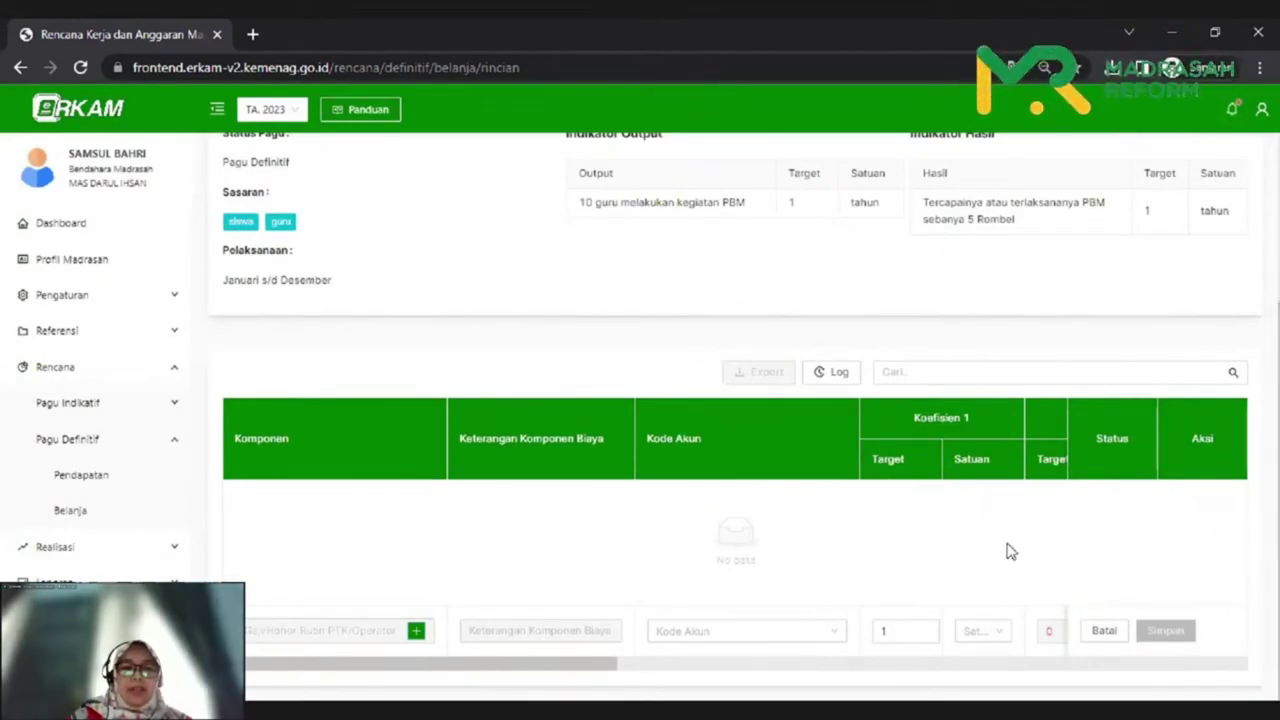
Step: Set the row's account code to 521213-Belanja Honor Output Kegiatan
mouse_move(563, 666)
left_mouse_down()
mouse_move(925, 684)
mouse_move(1034, 674)
mouse_move(717, 680)
mouse_move(557, 666)
left_mouse_up()
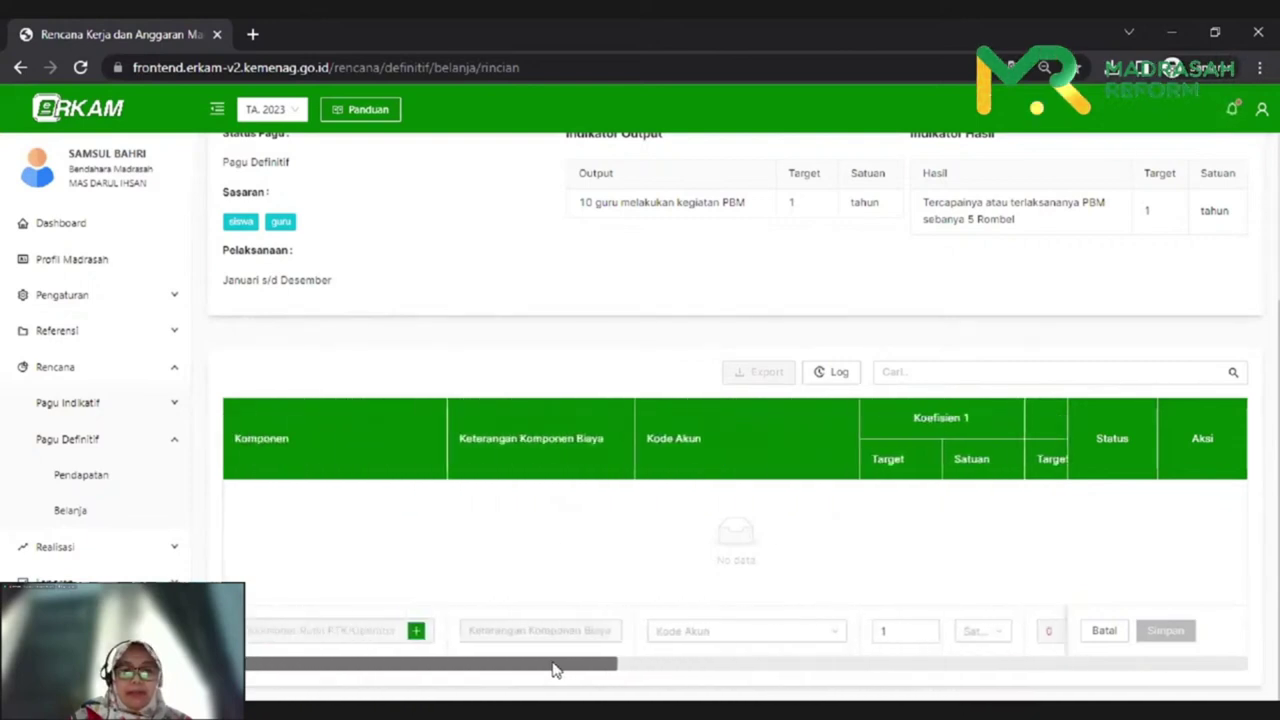
left_click(798, 632)
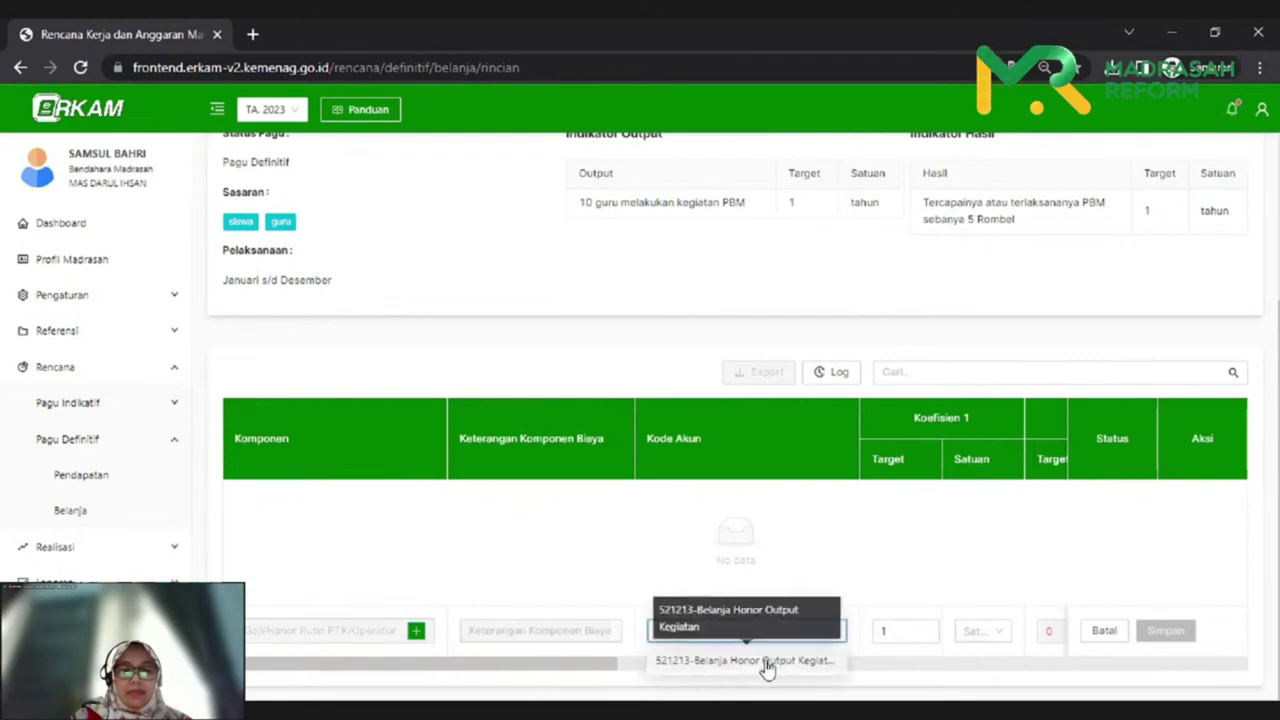
left_click(773, 662)
Step: Enter 12 as the Koefisien 1 target and search its unit list with 'bu'
left_click_drag(597, 675, 686, 669)
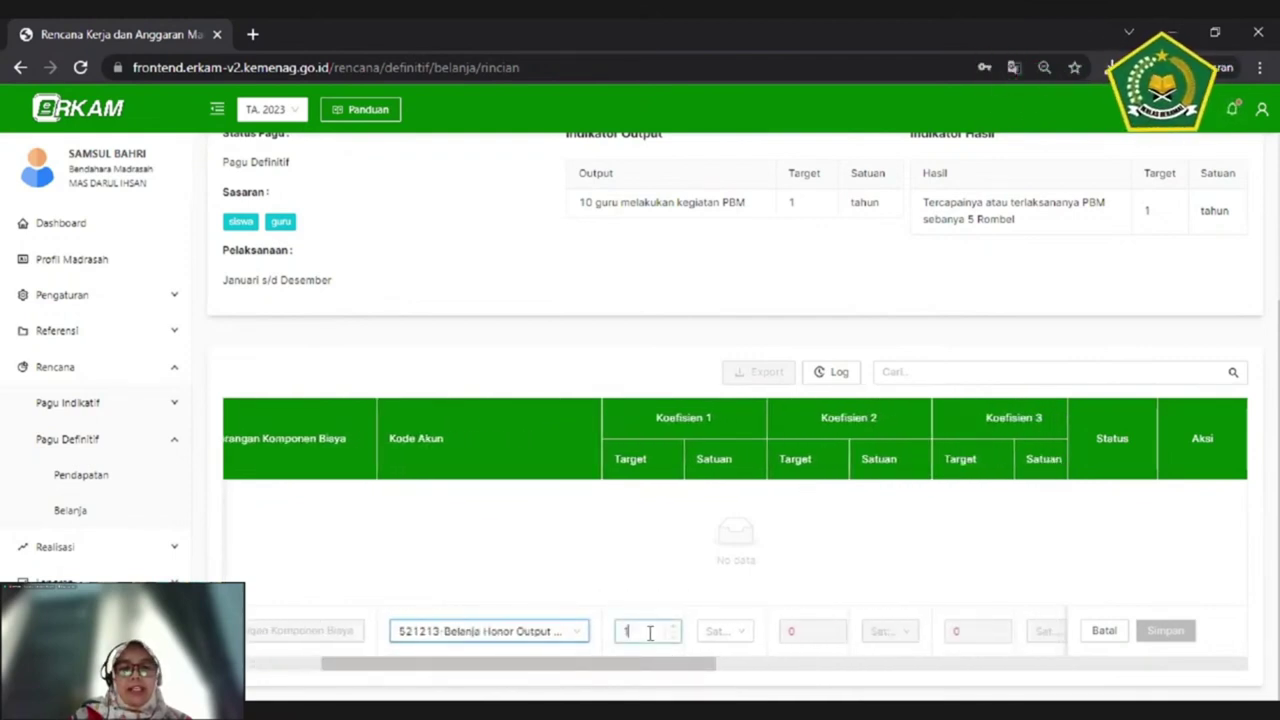
left_click(650, 633)
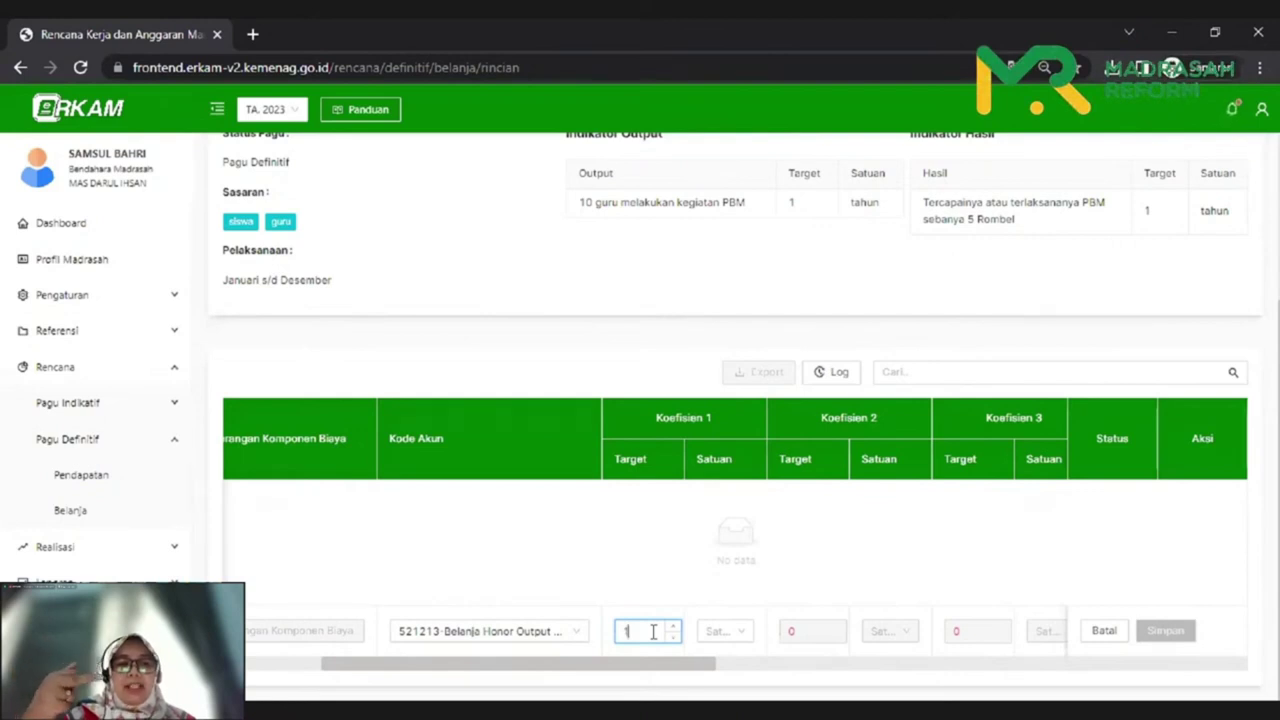
left_click_drag(651, 666, 663, 666)
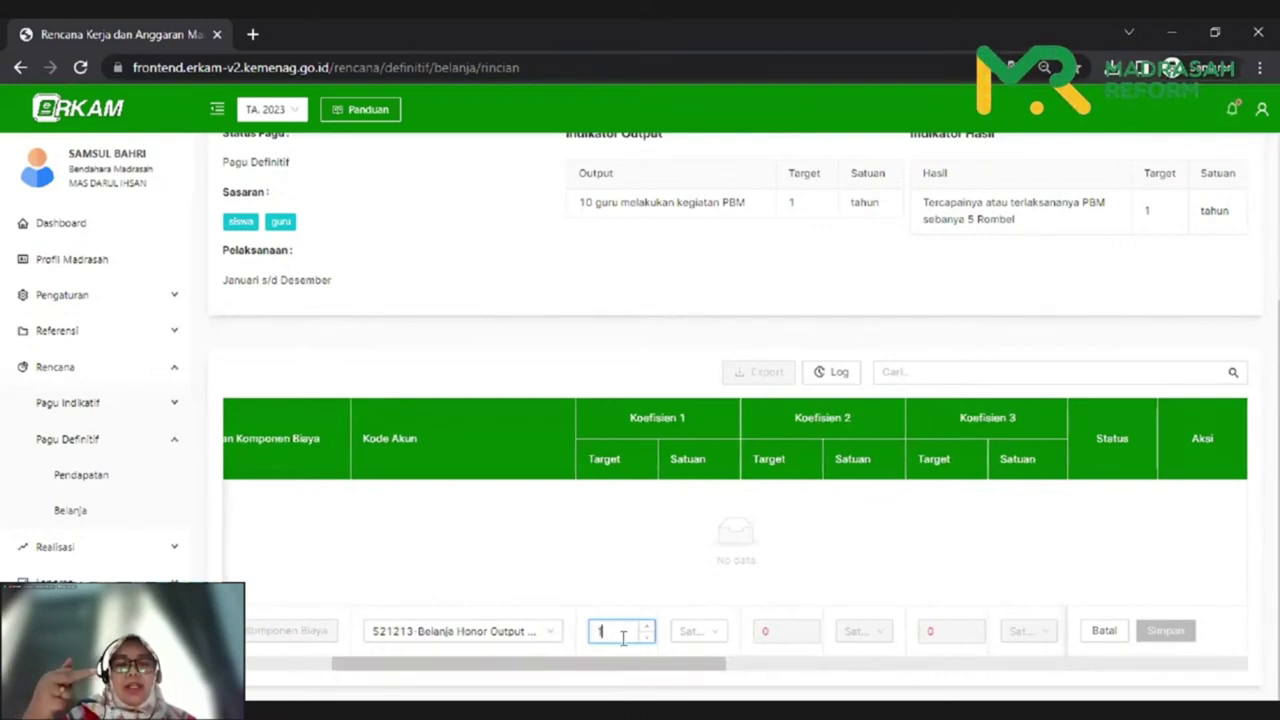
left_click(700, 631)
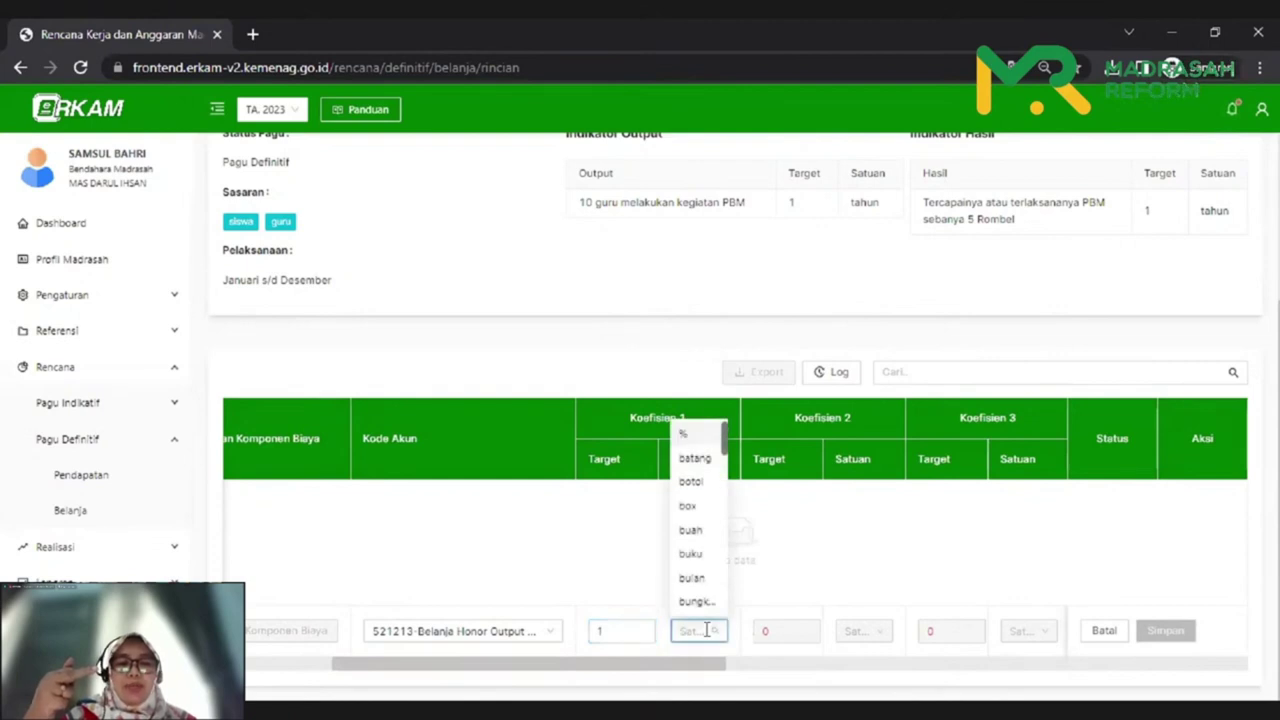
left_click(636, 631)
type("2")
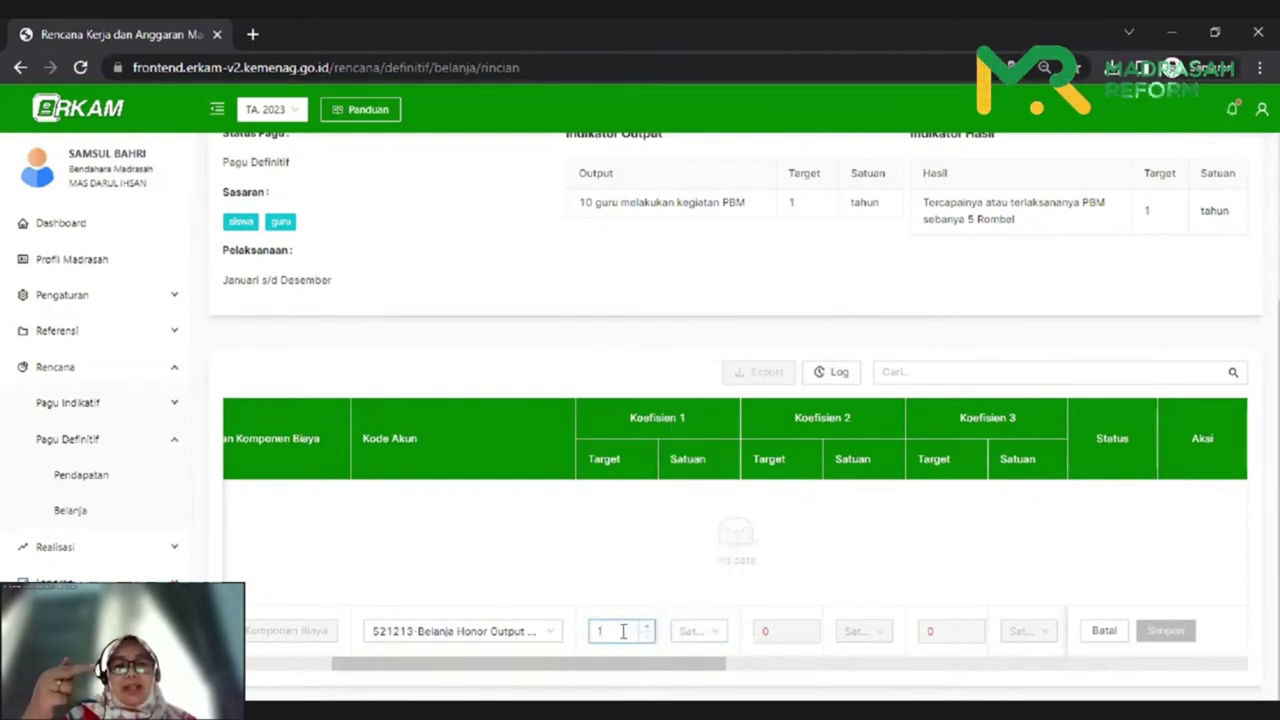
left_click(695, 633)
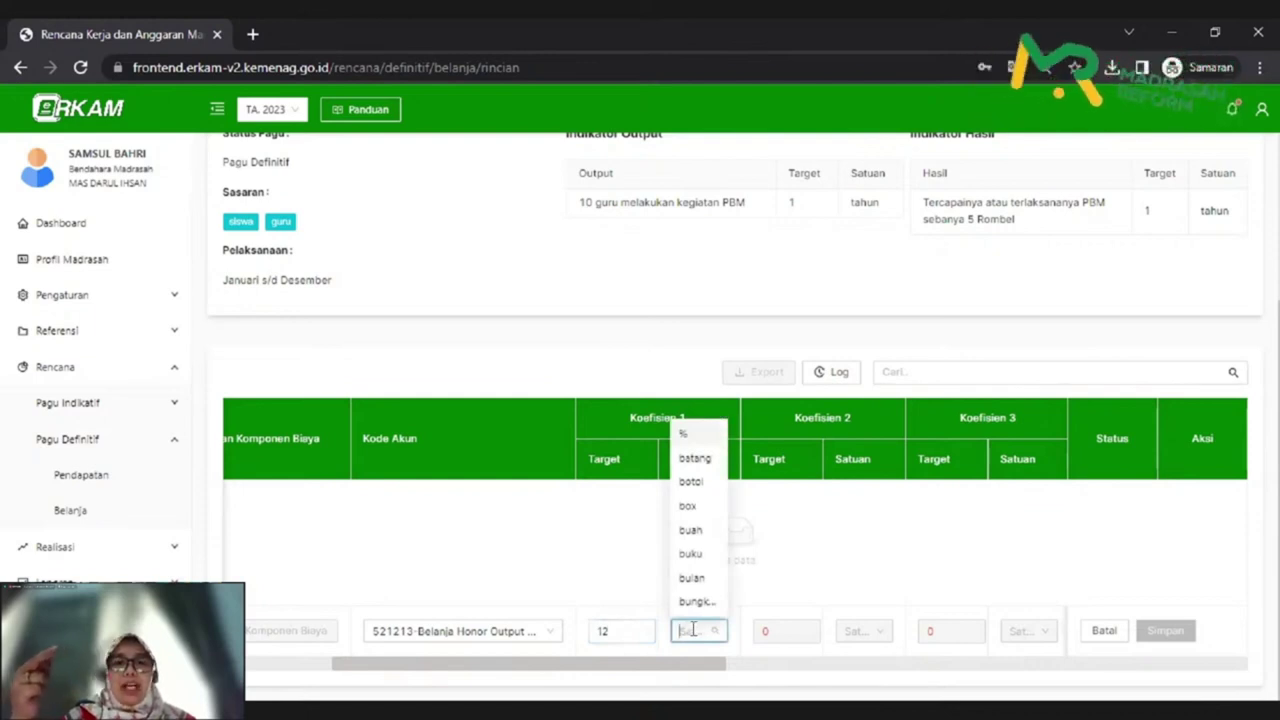
type("bu")
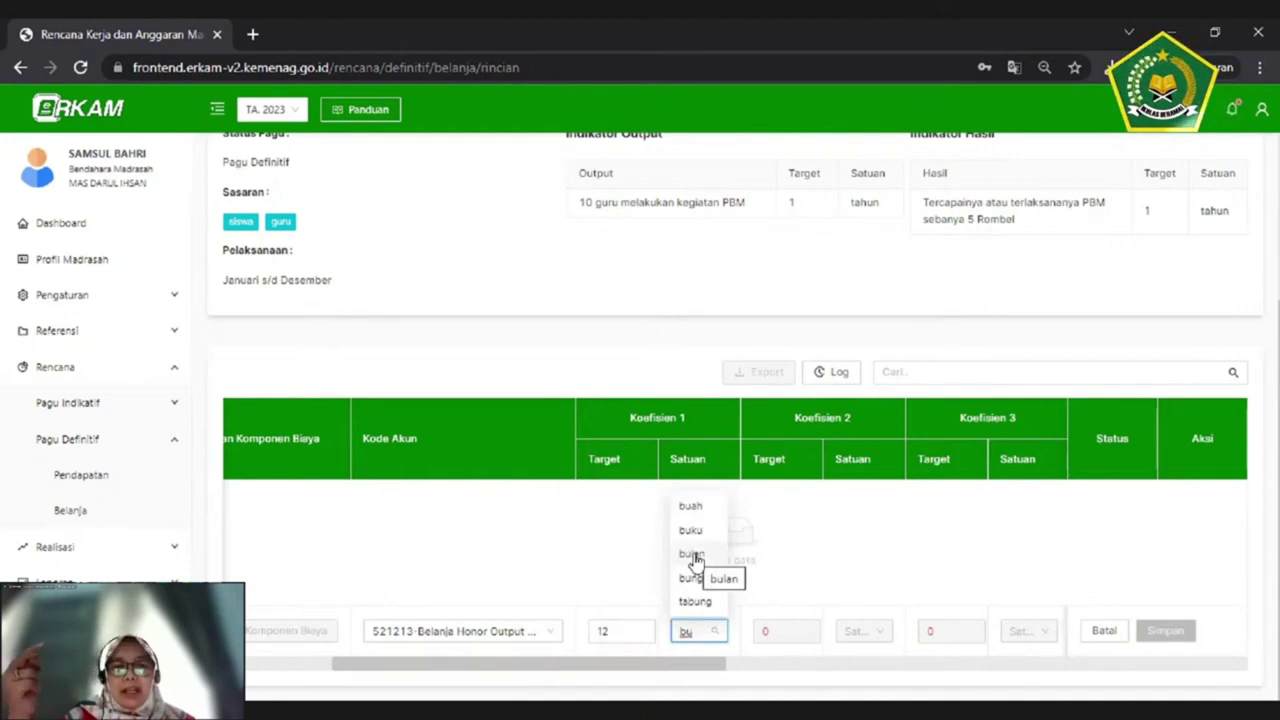
Step: Set the Koefisien 1 unit to bulan, keeping its target at 12
key("shift+Tab")
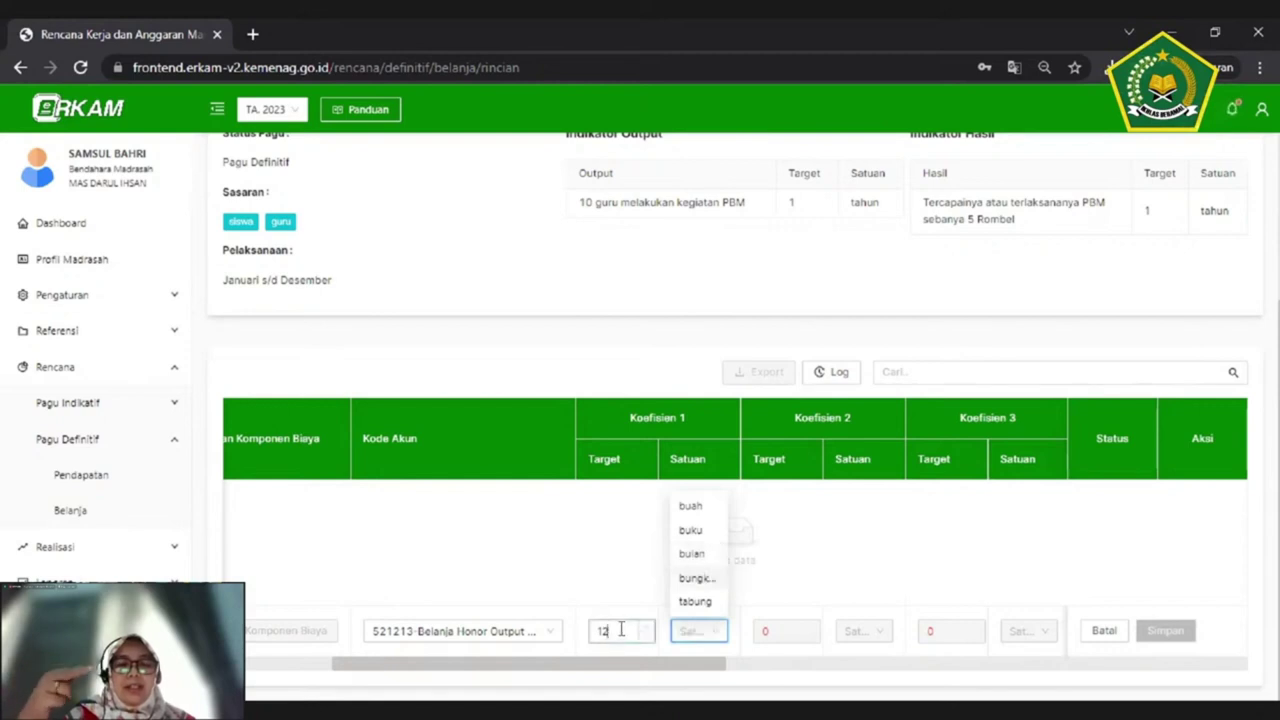
left_click(703, 633)
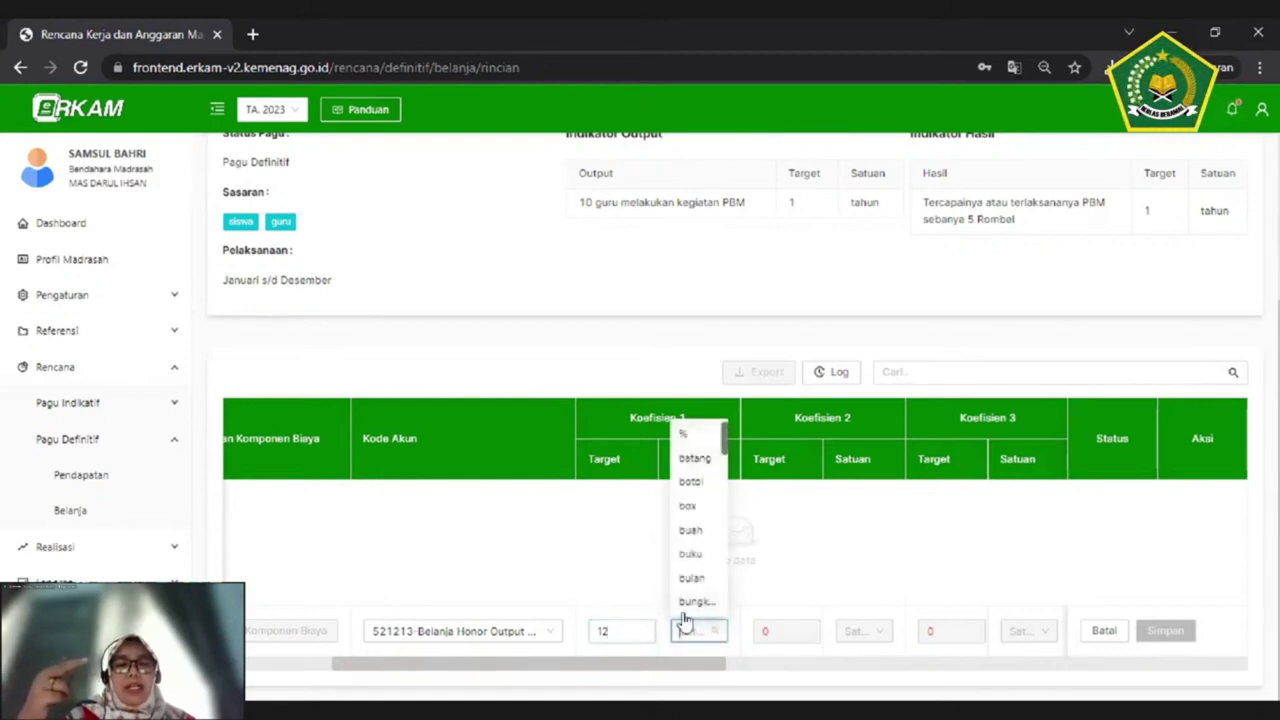
left_click(691, 580)
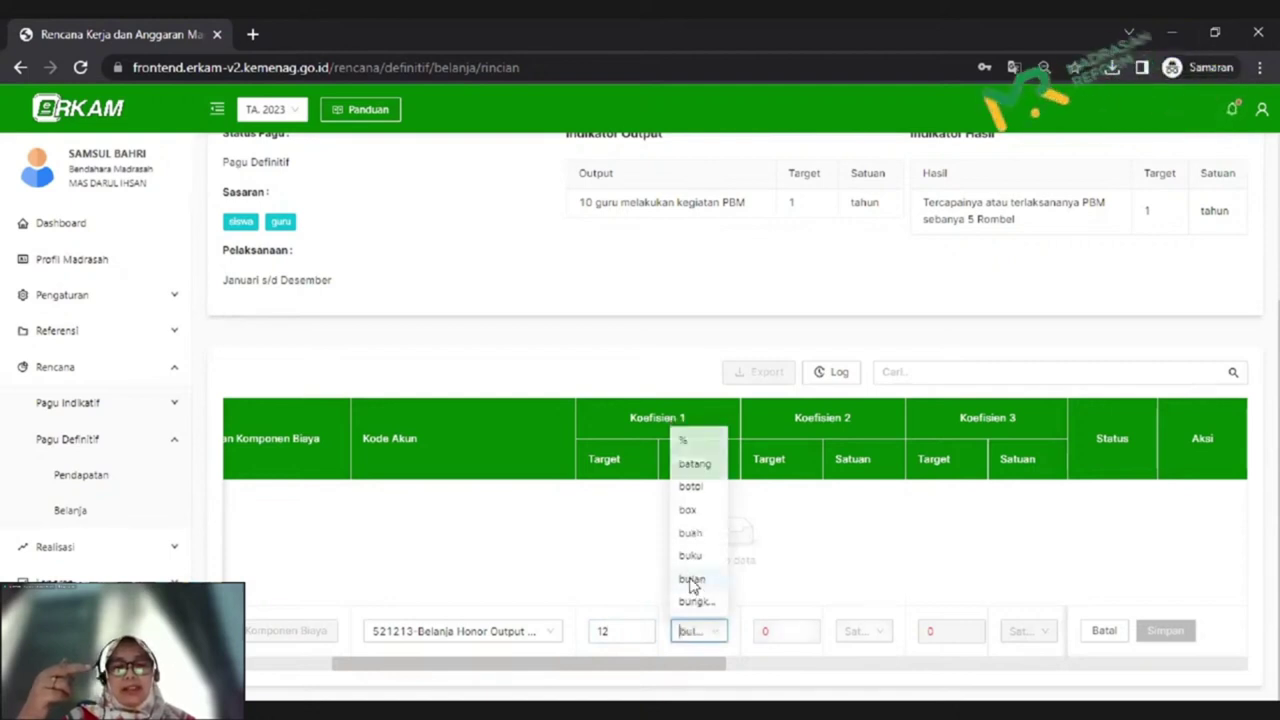
left_click(785, 633)
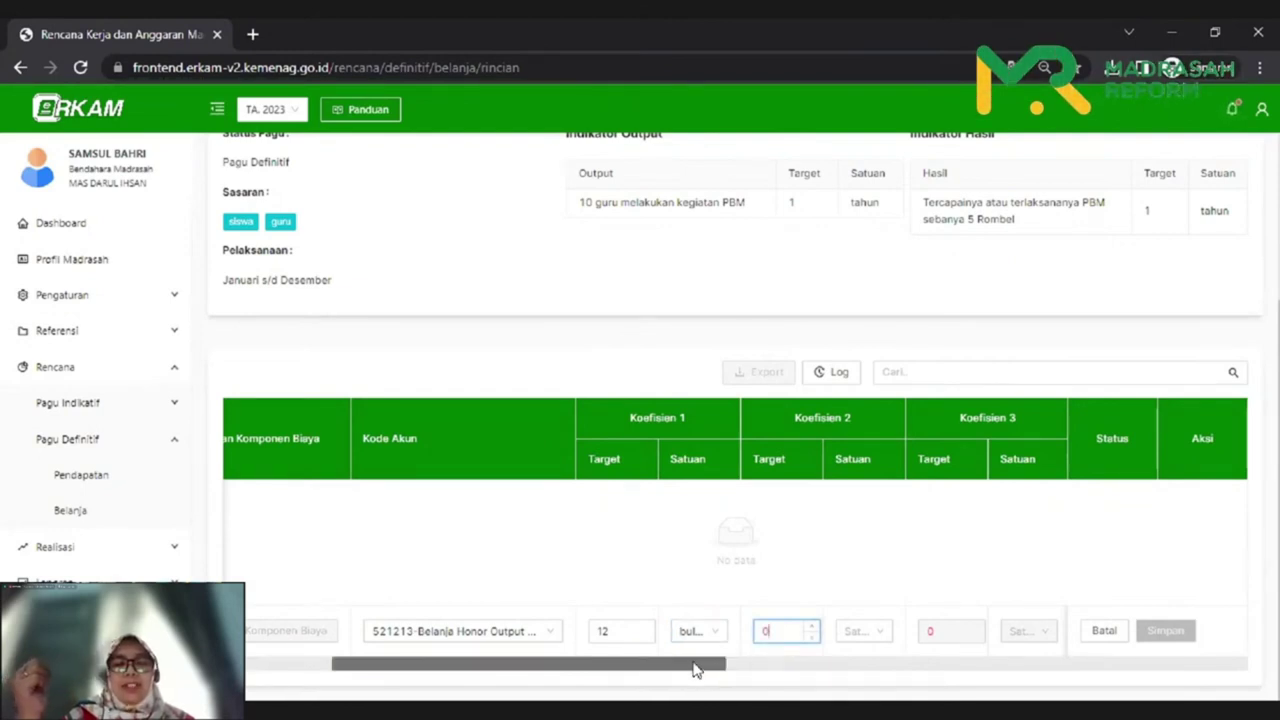
left_click_drag(694, 666, 724, 668)
double_click(540, 631)
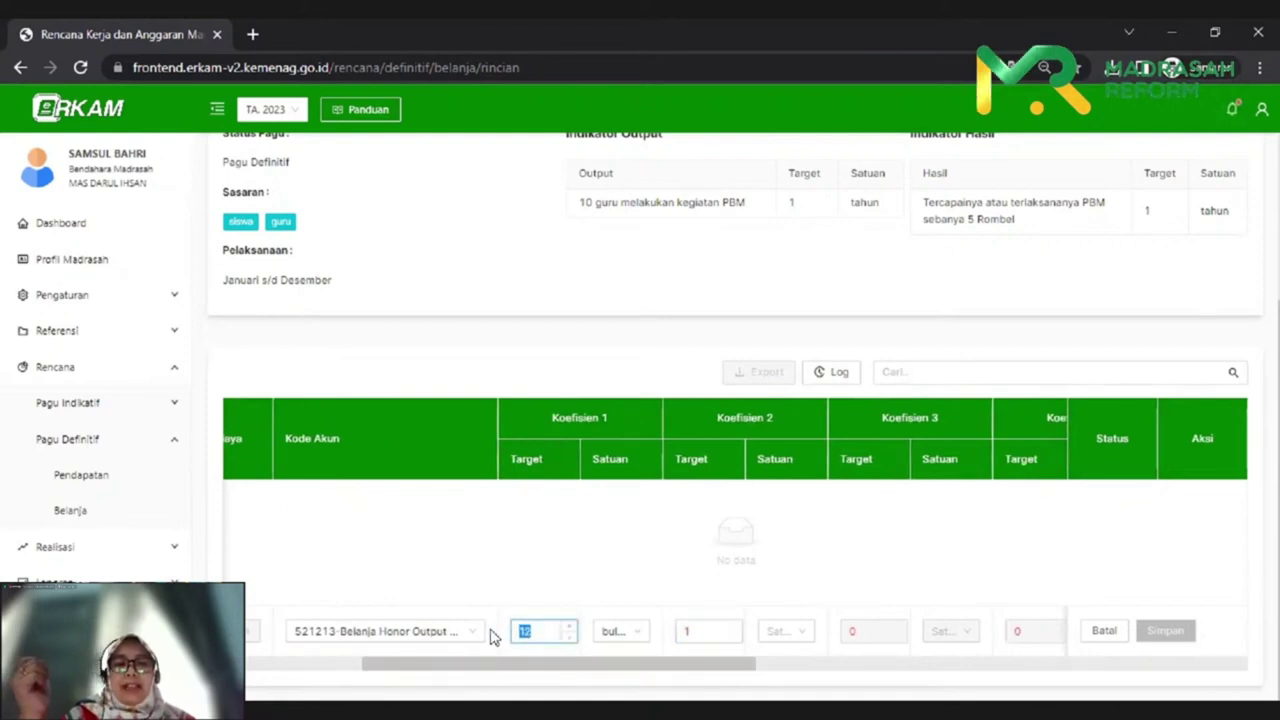
type("2")
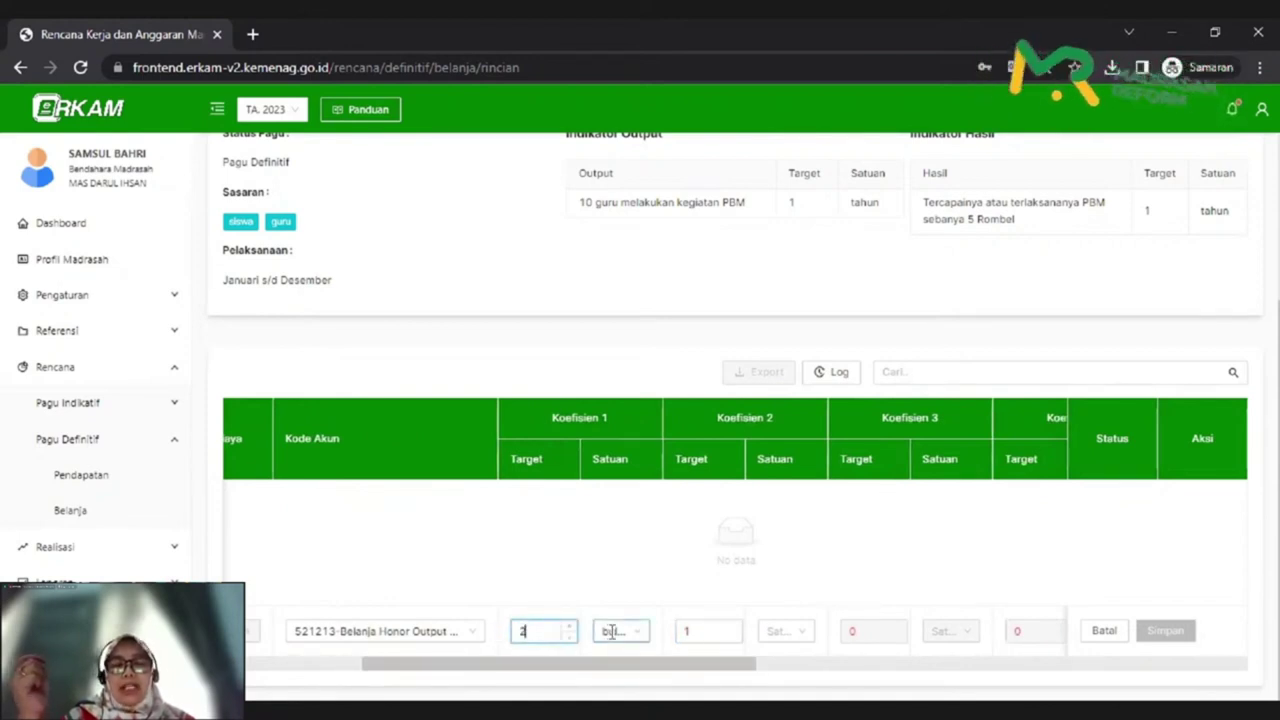
left_click(519, 631)
type("1")
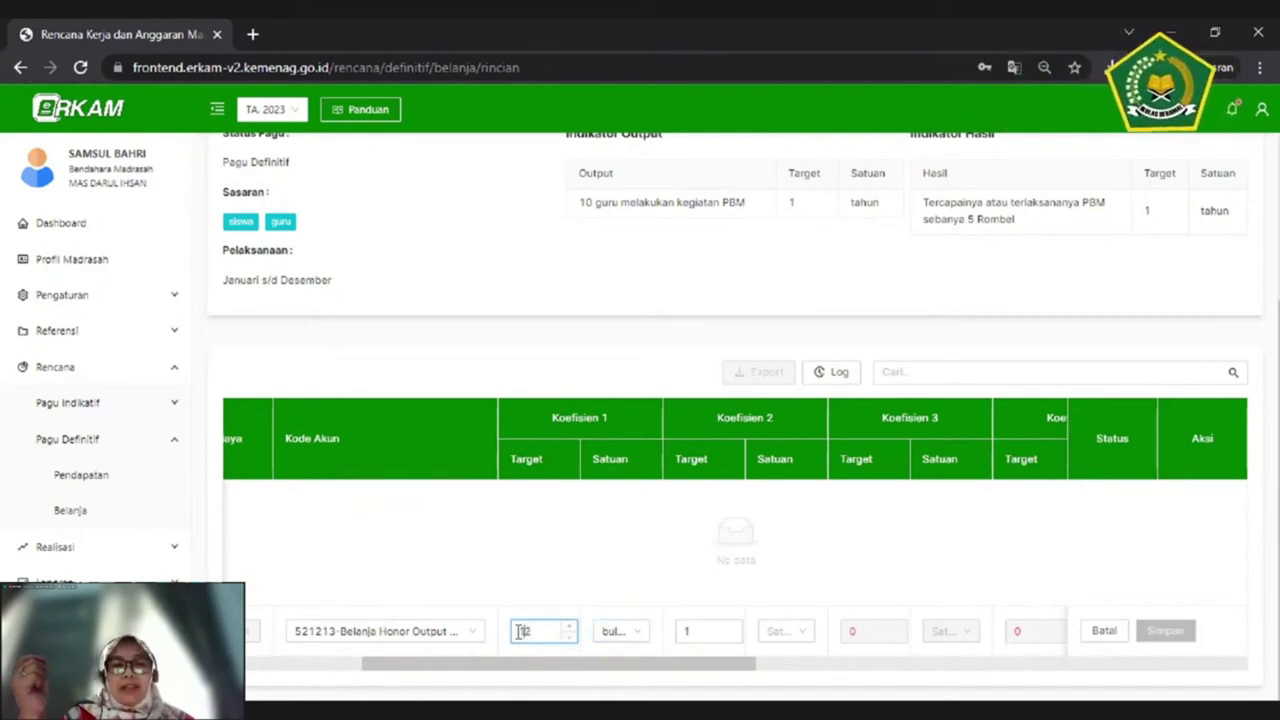
Step: Make Koefisien 2 read 2 orang
double_click(698, 631)
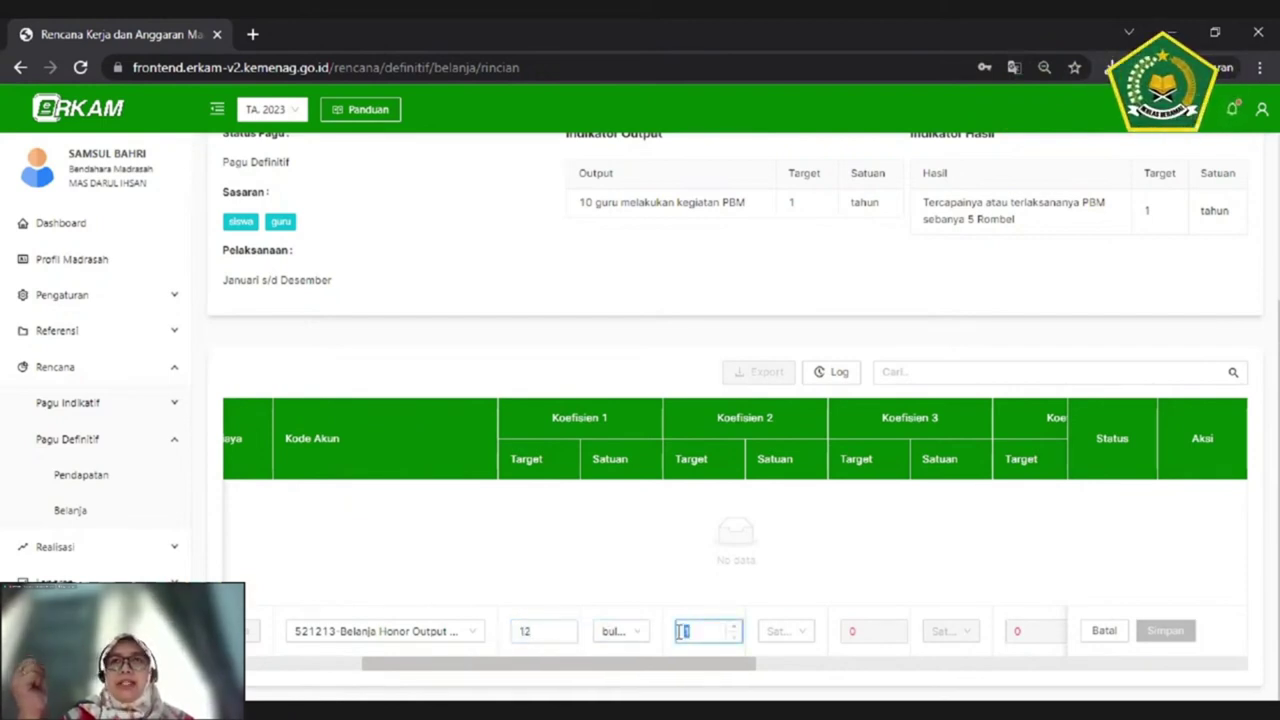
type("d")
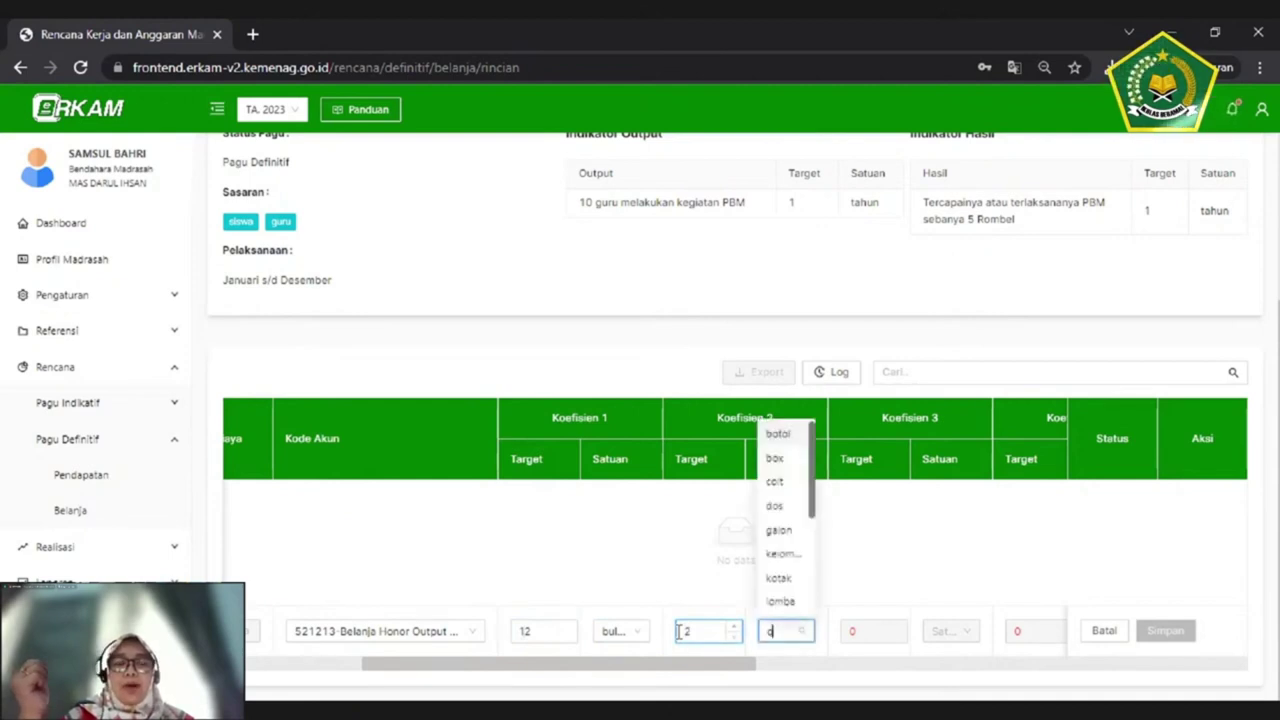
double_click(686, 631)
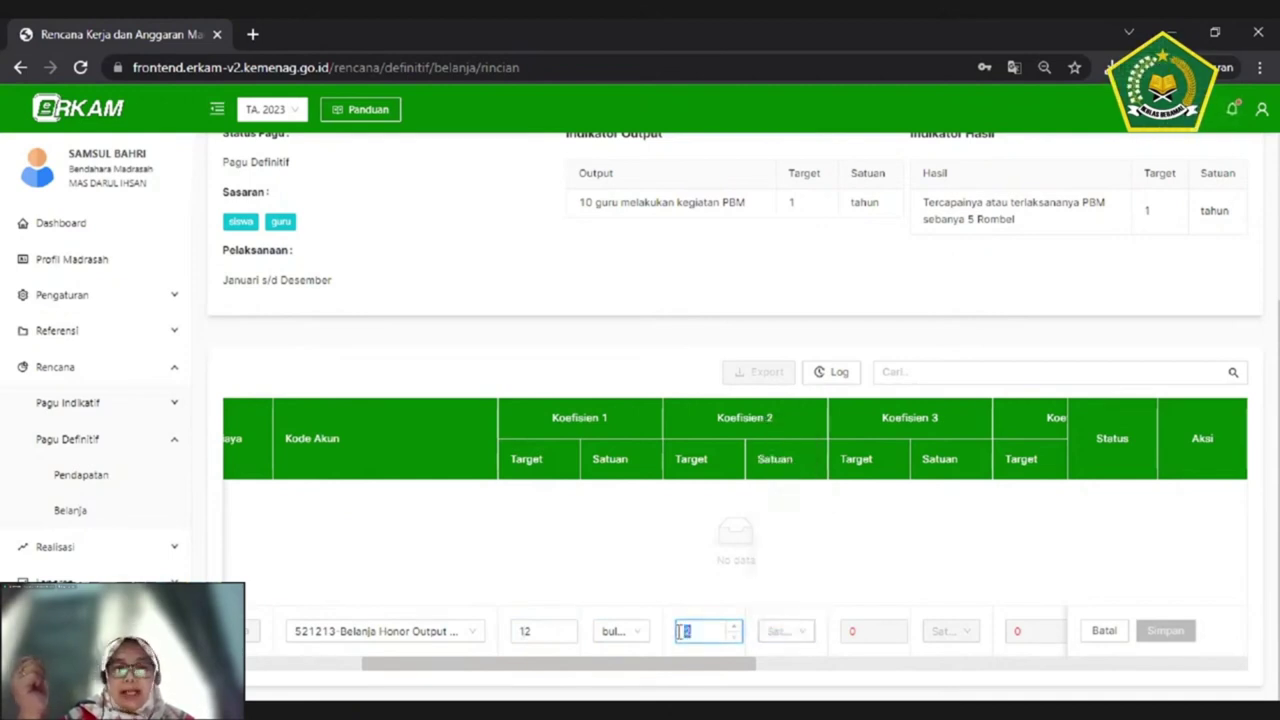
type("5")
left_click(786, 631)
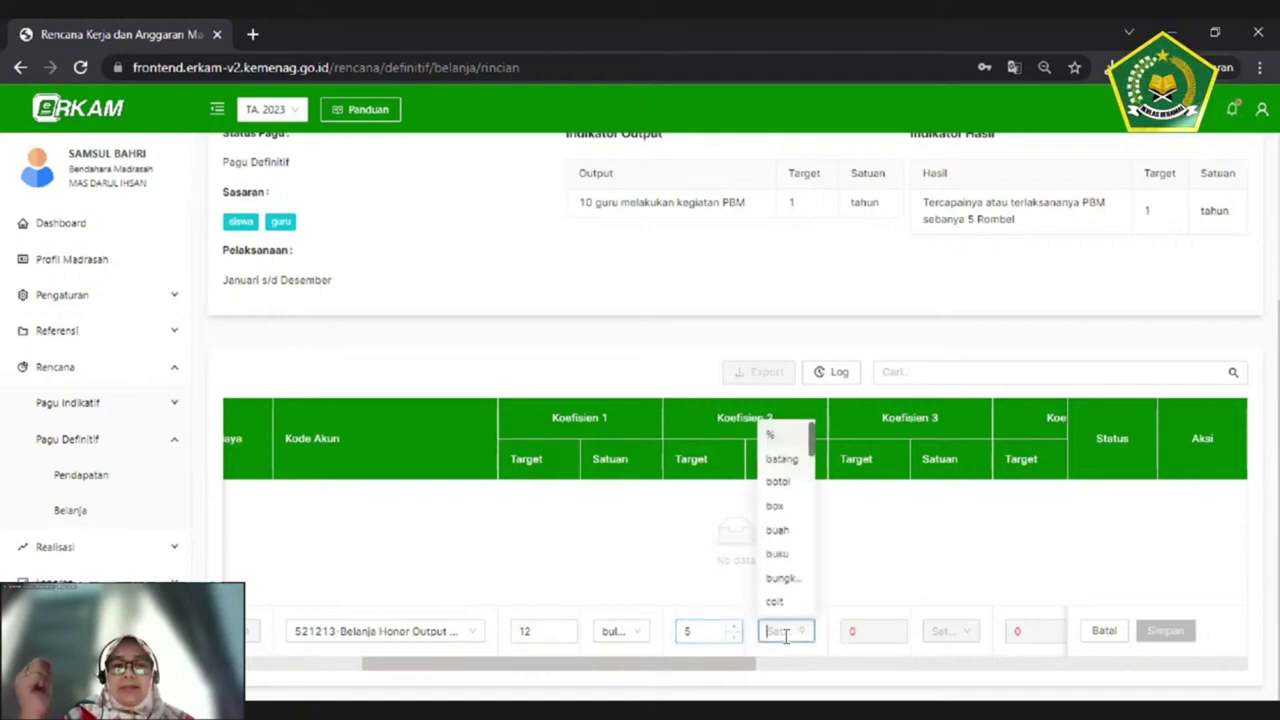
type("dr")
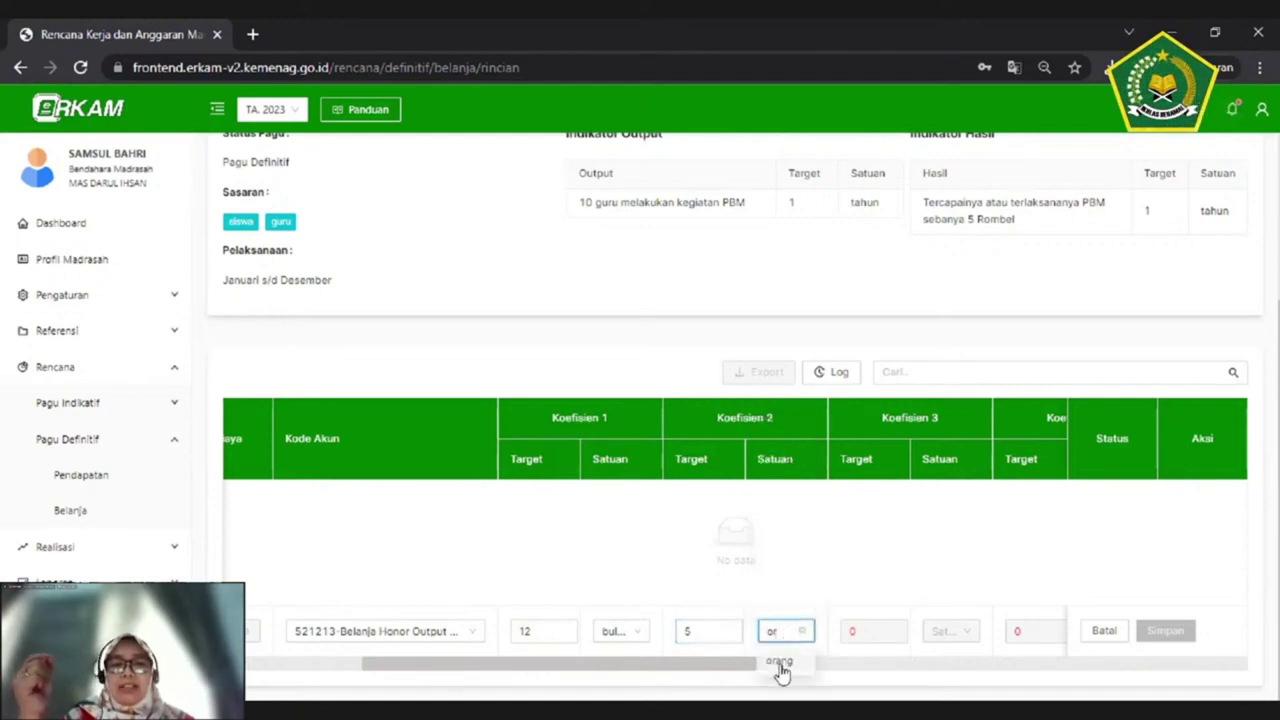
left_click(780, 664)
left_click_drag(706, 669, 727, 687)
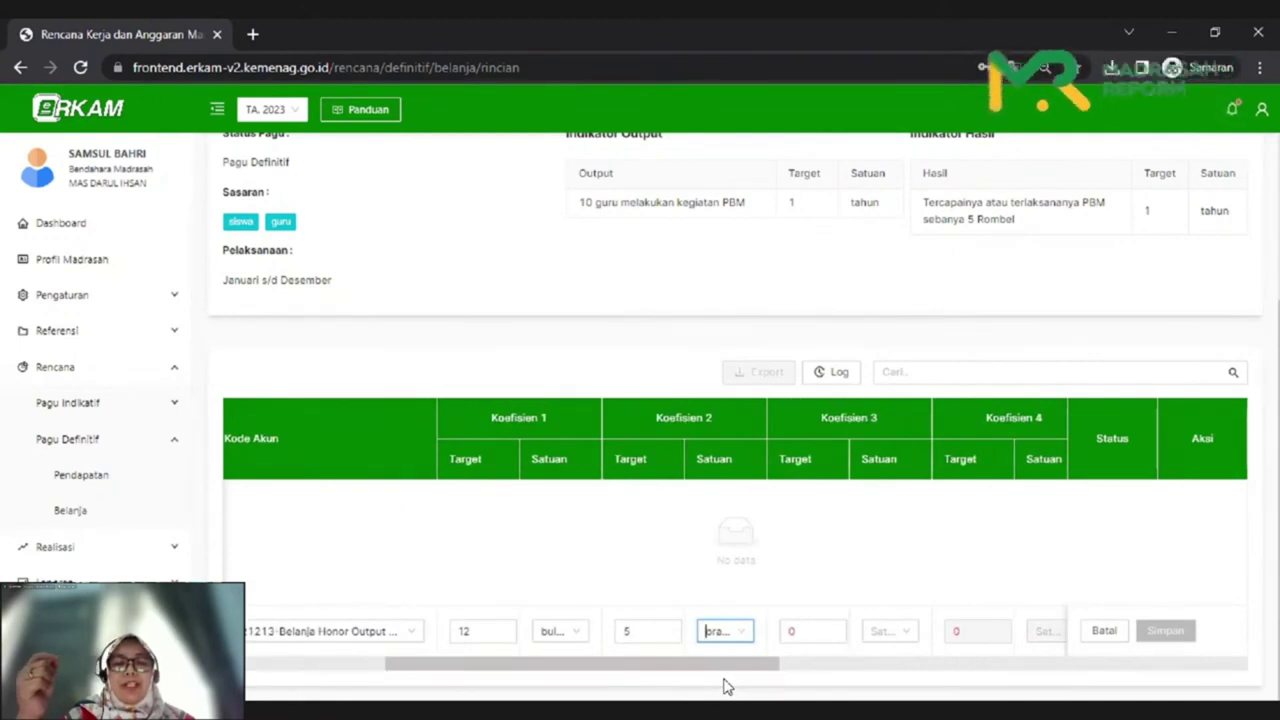
double_click(625, 632)
type("2")
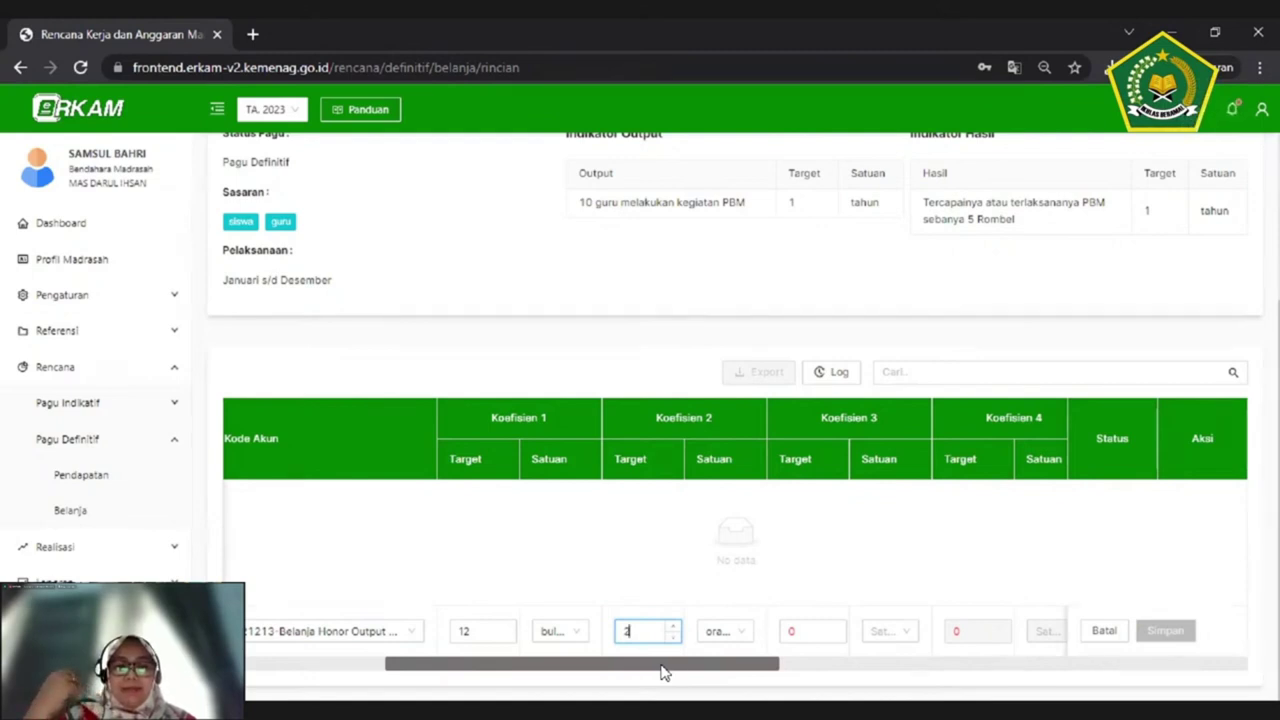
left_click_drag(660, 673, 886, 671)
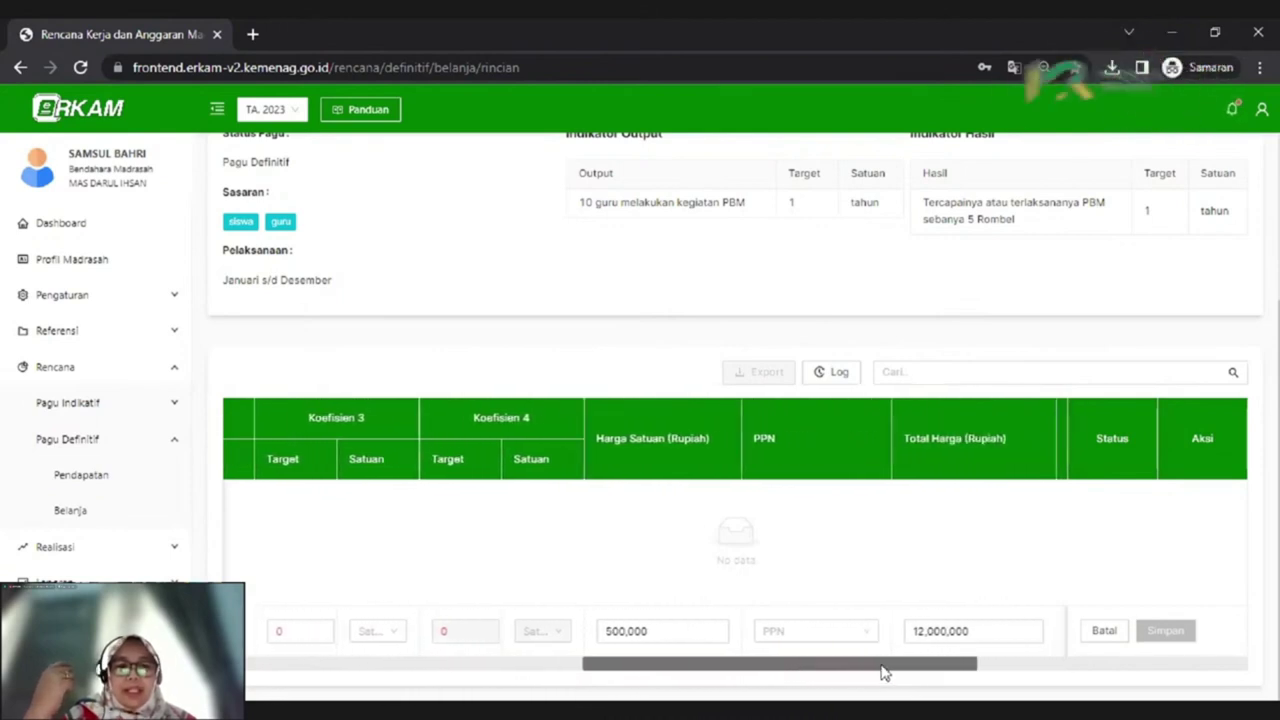
left_click(835, 640)
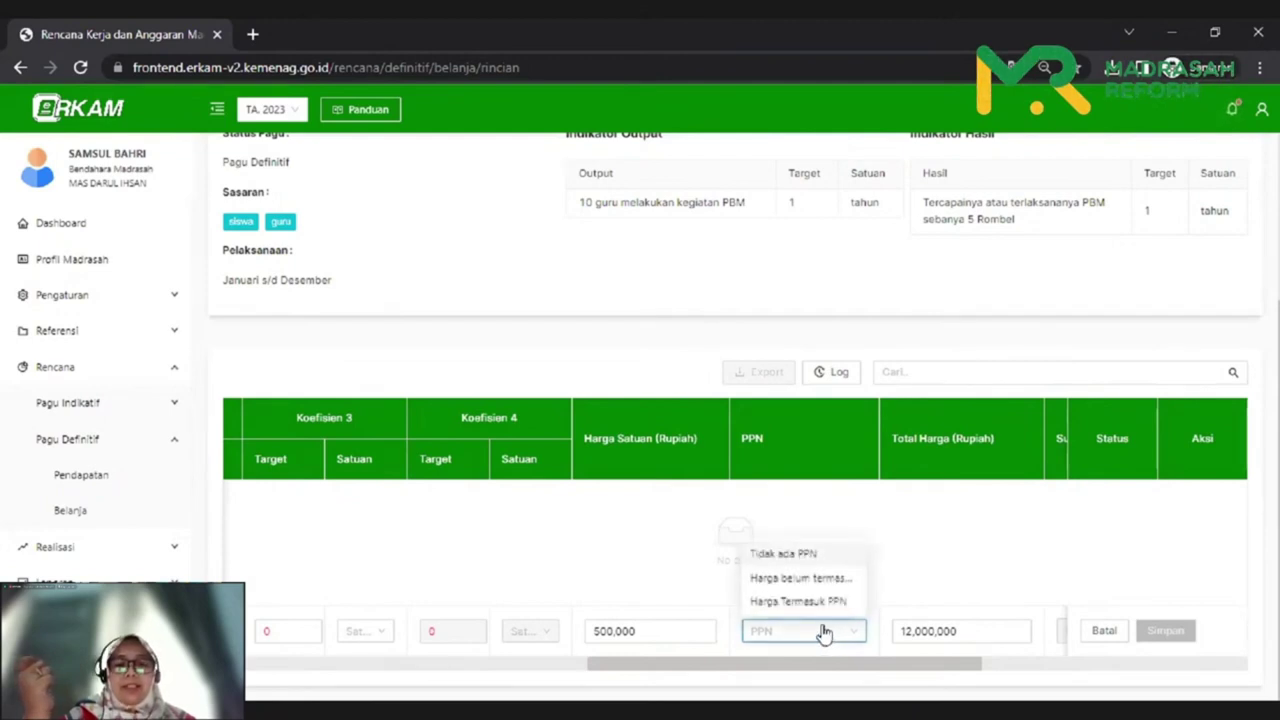
left_click(808, 556)
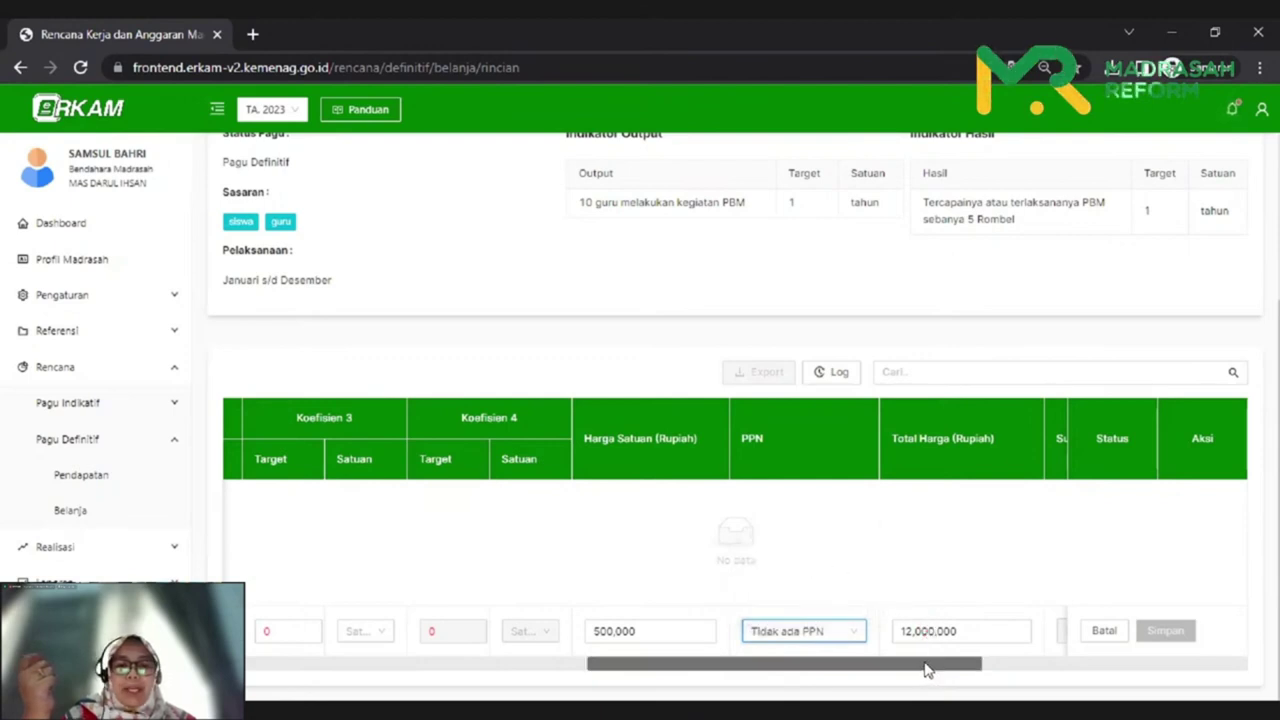
left_click_drag(926, 665, 955, 665)
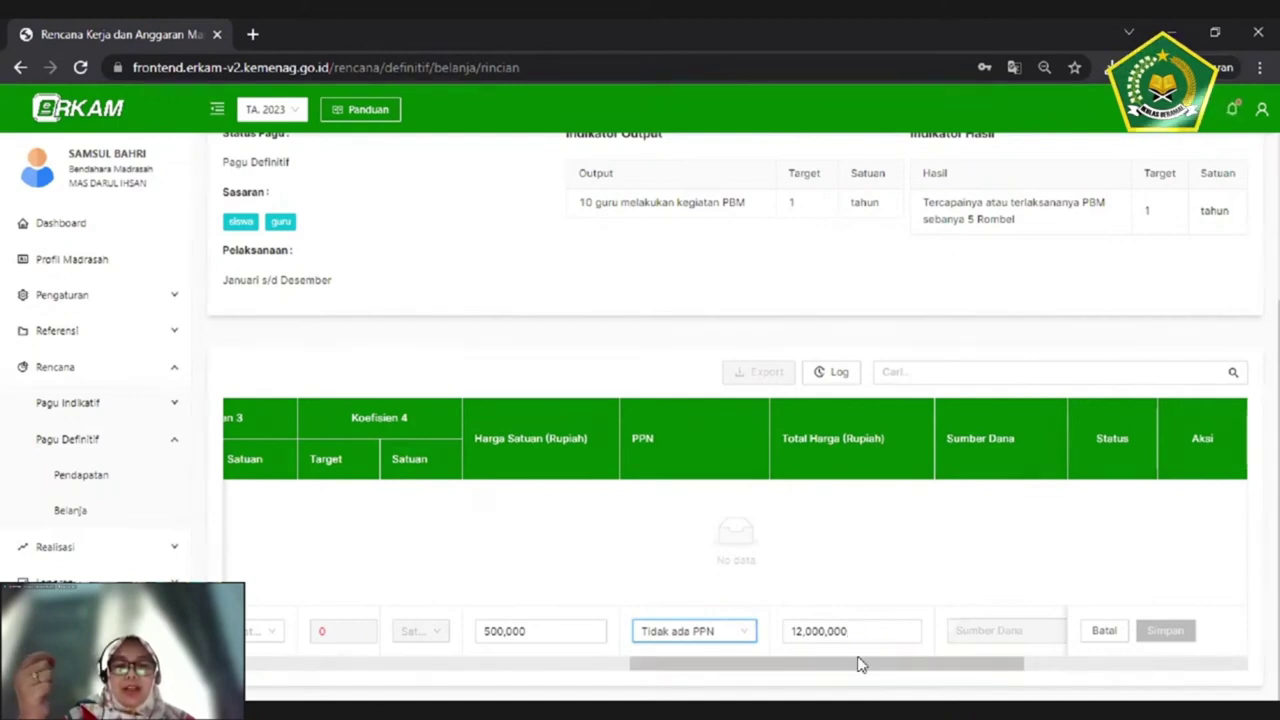
left_click_drag(862, 664, 908, 672)
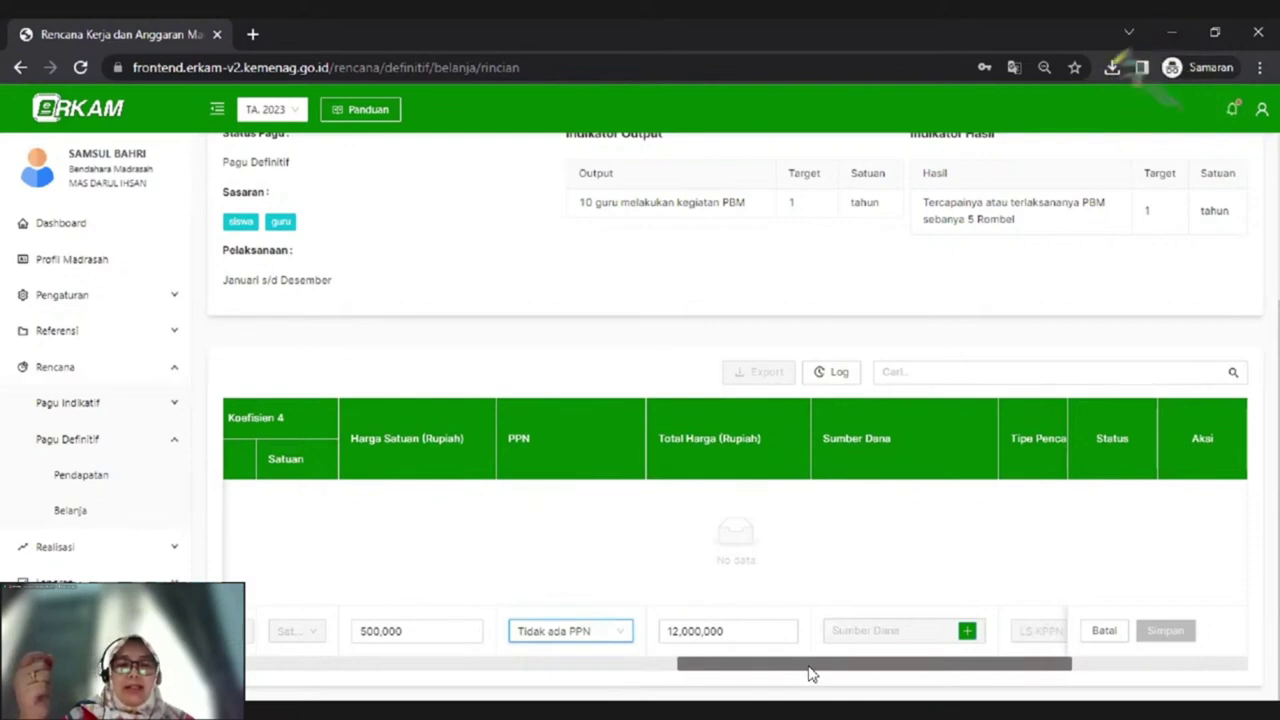
left_click_drag(810, 674, 783, 674)
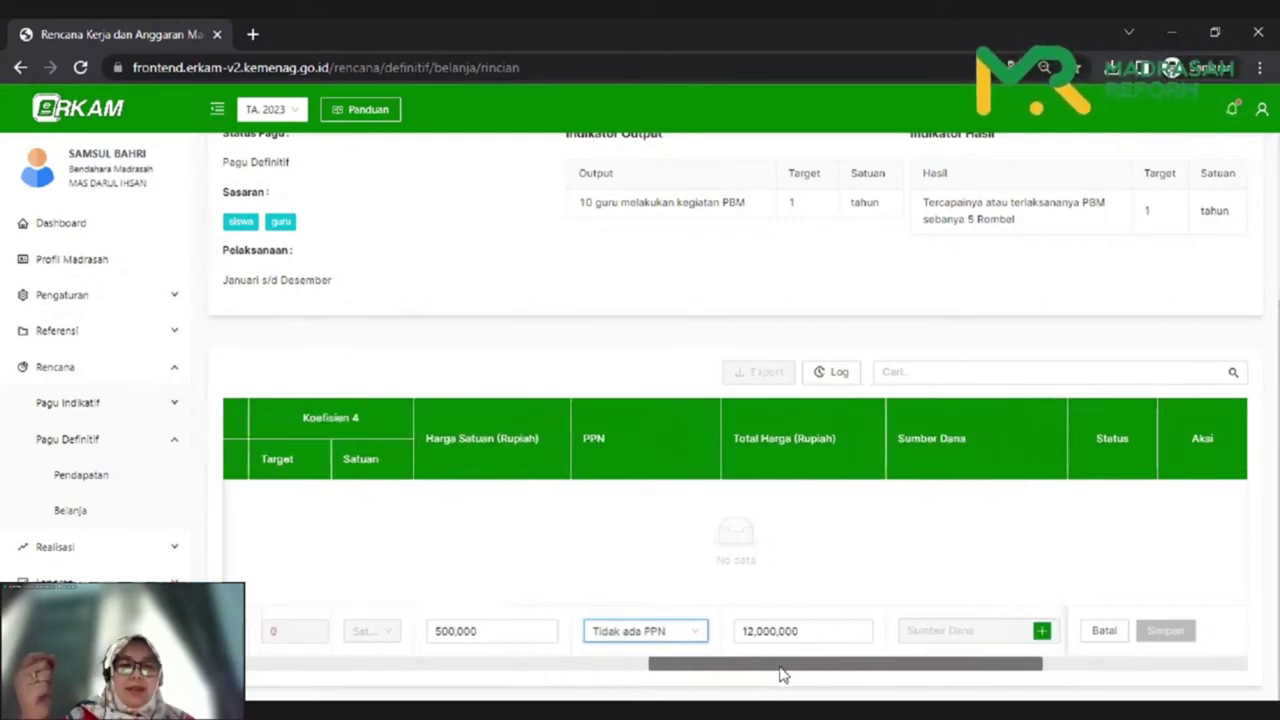
left_click(698, 640)
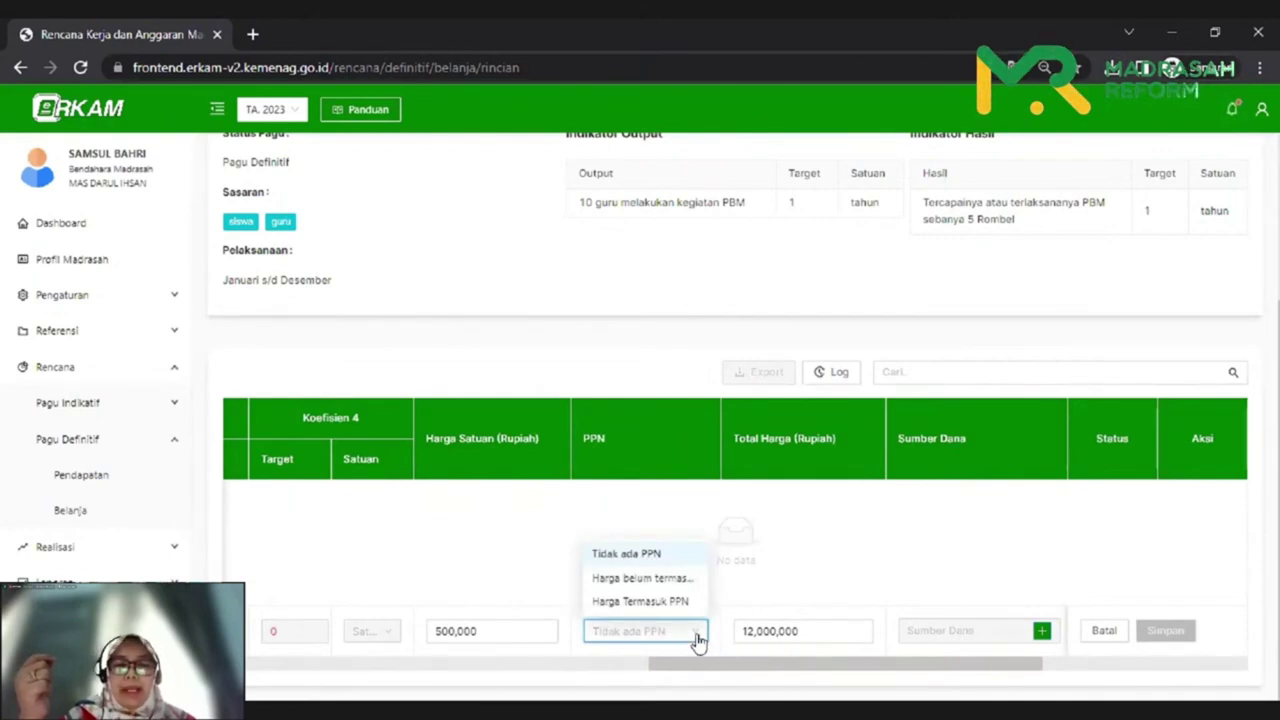
left_click(676, 589)
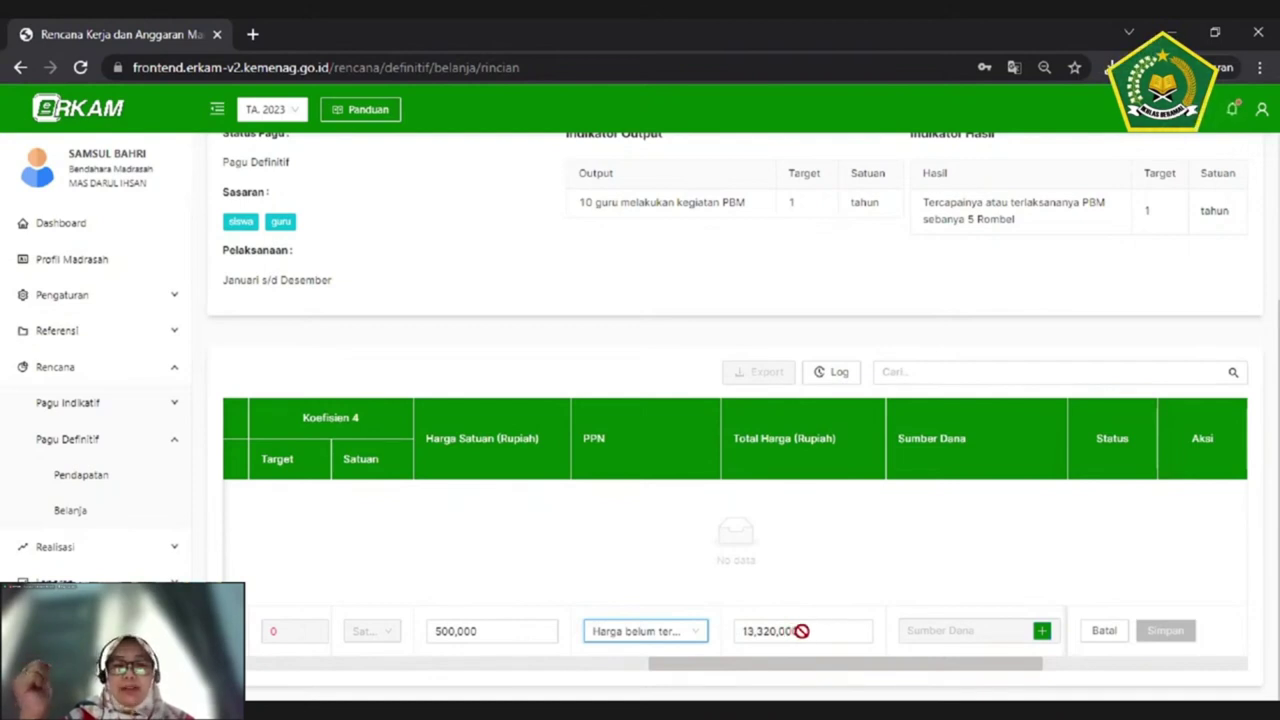
left_click(695, 638)
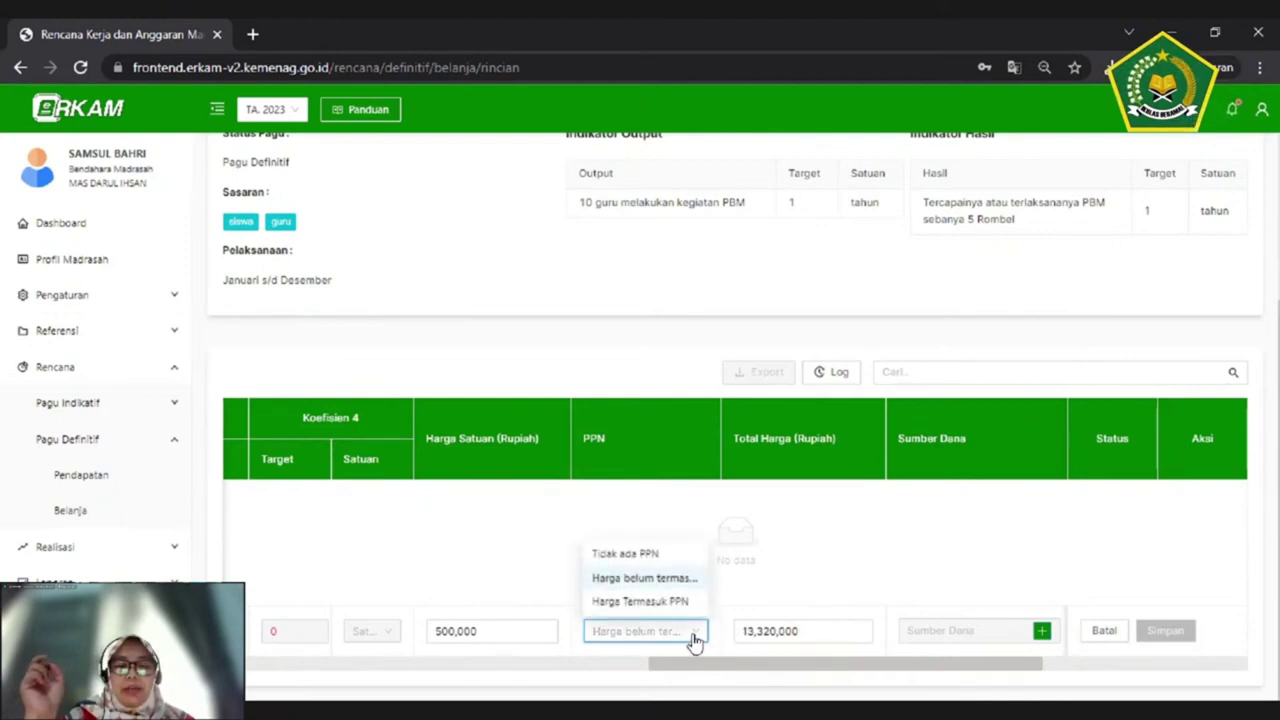
left_click(695, 638)
left_click(692, 638)
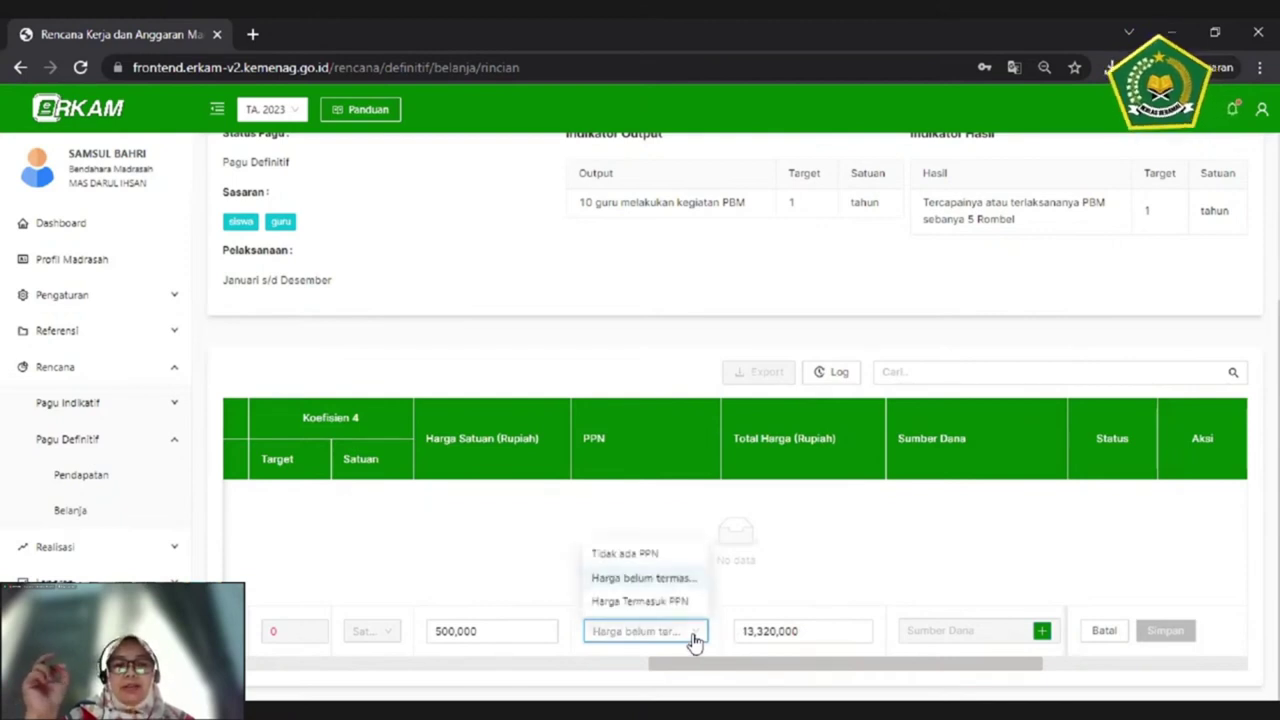
left_click(668, 558)
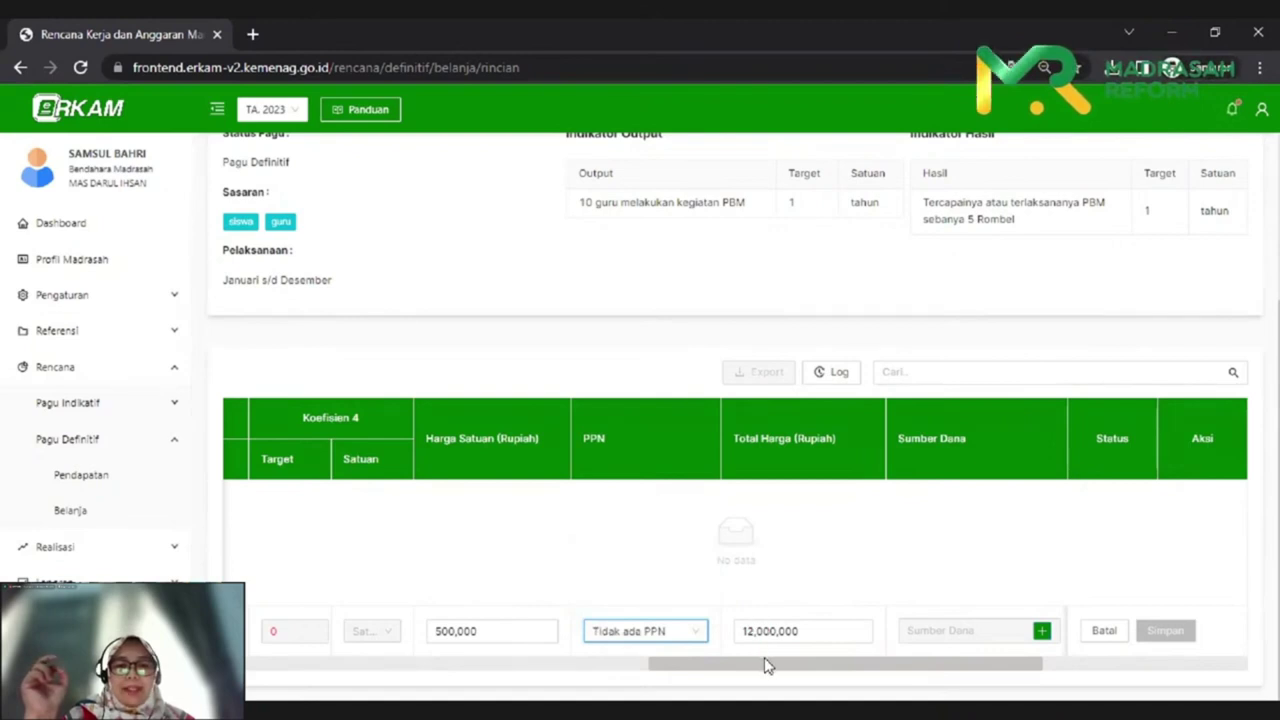
left_click_drag(765, 665, 812, 655)
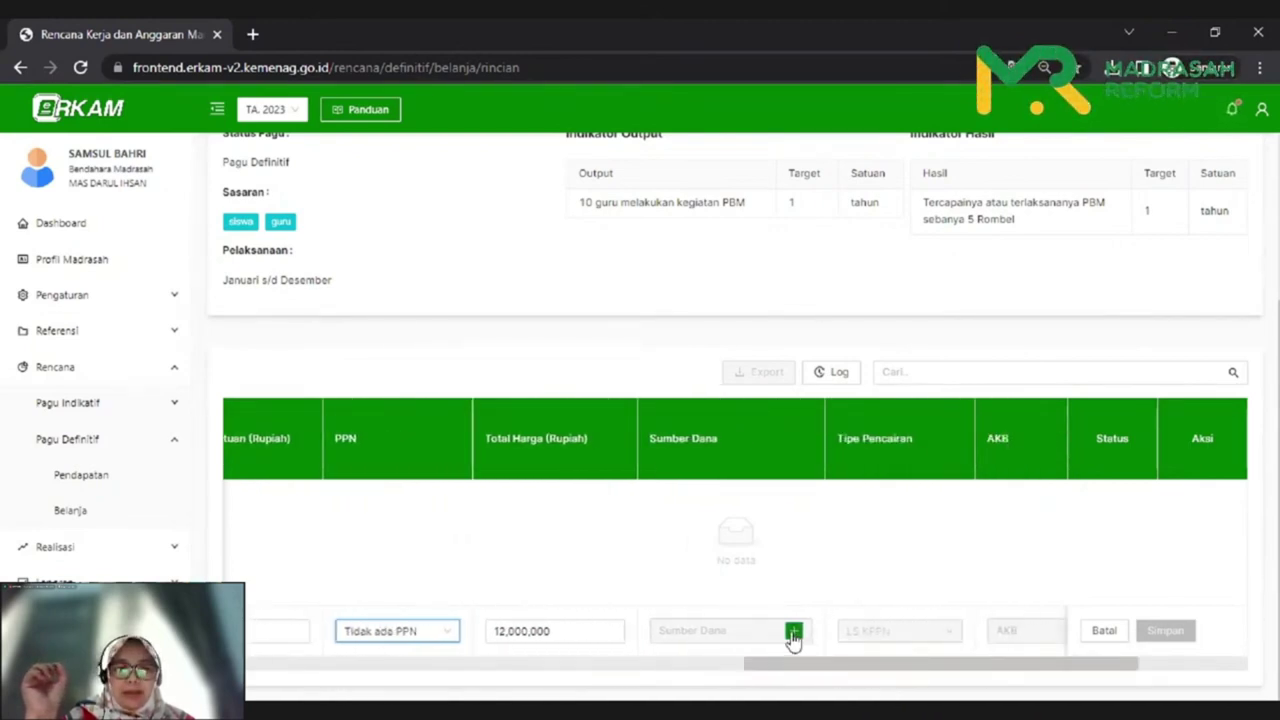
Step: Add an APBN - BOS Tahap 1 fund-source entry to the honor row
left_click(793, 634)
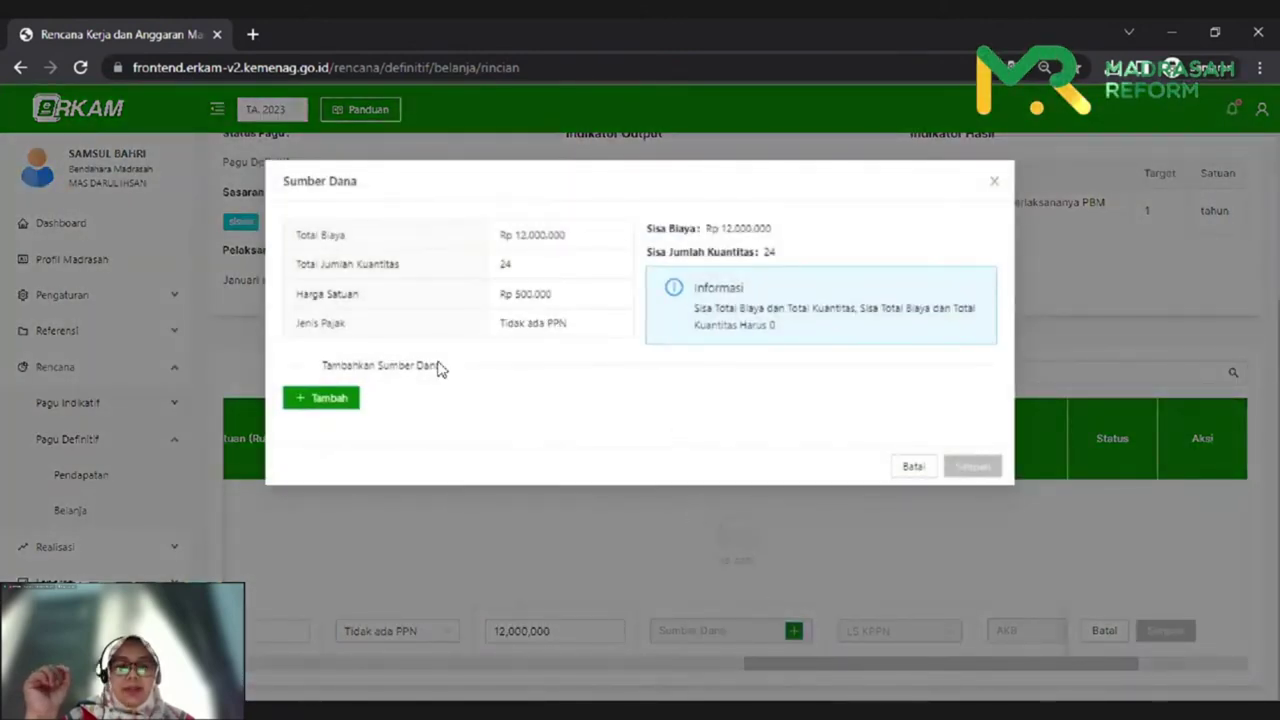
left_click(340, 399)
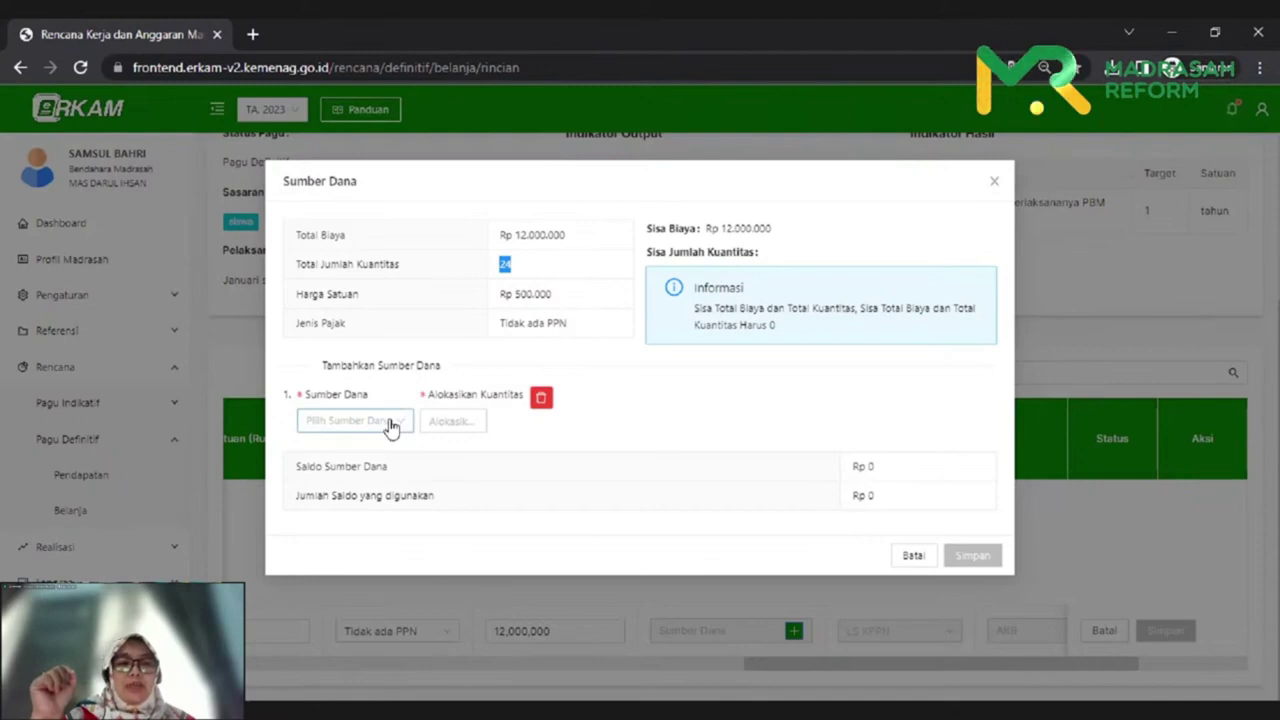
left_click(390, 425)
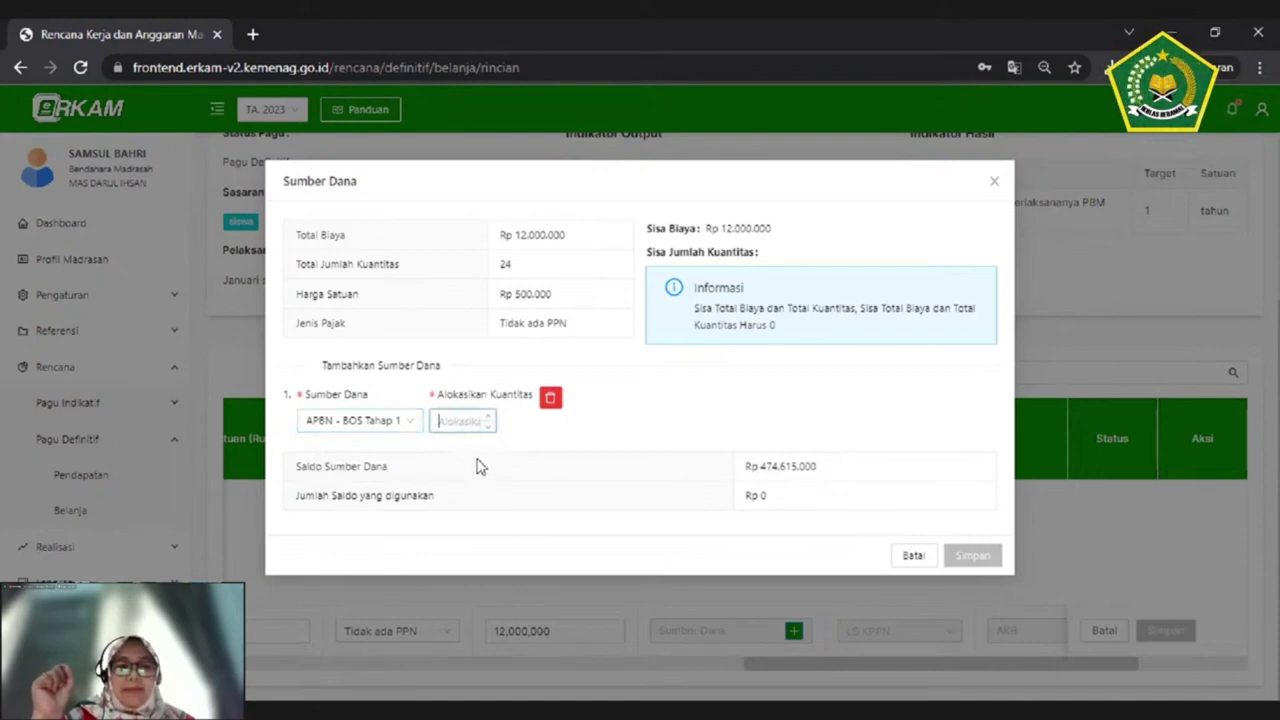
Step: Allocate 12 of the 24 units to BOS Tahap 1, leaving Rp 6.000.000 unassigned
type("24")
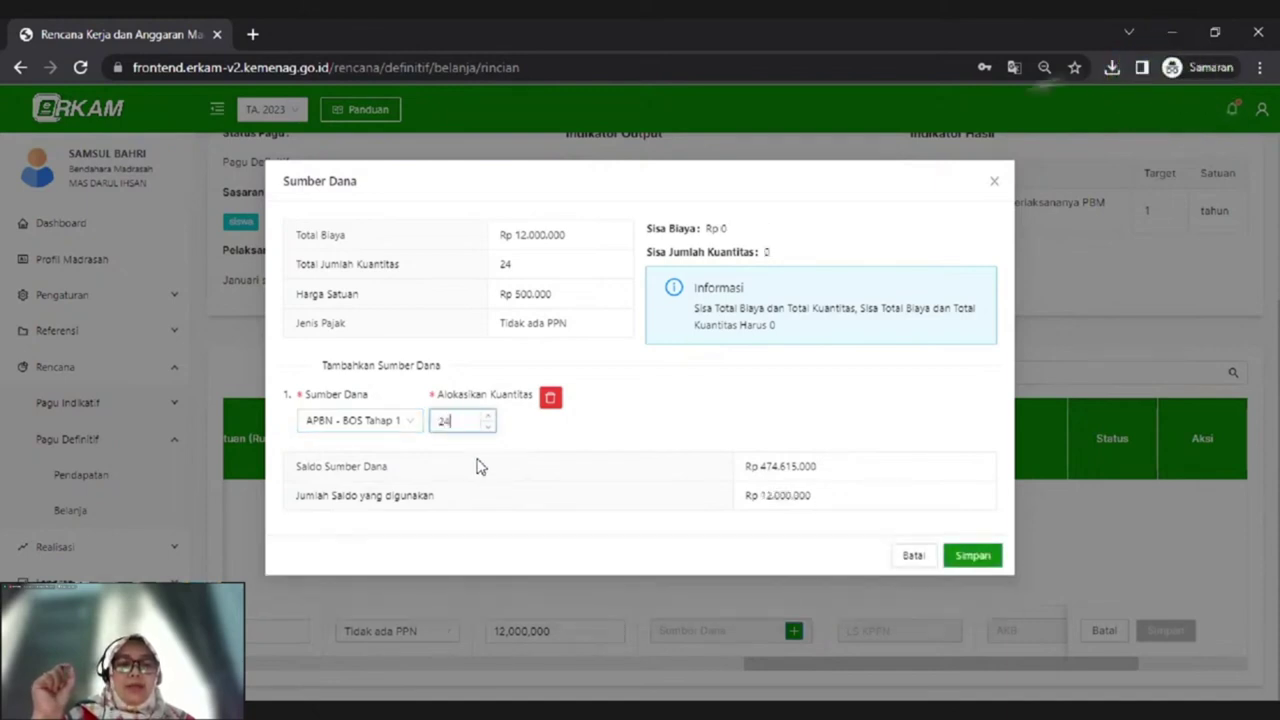
key("BackSpace")
key("BackSpace")
type("12")
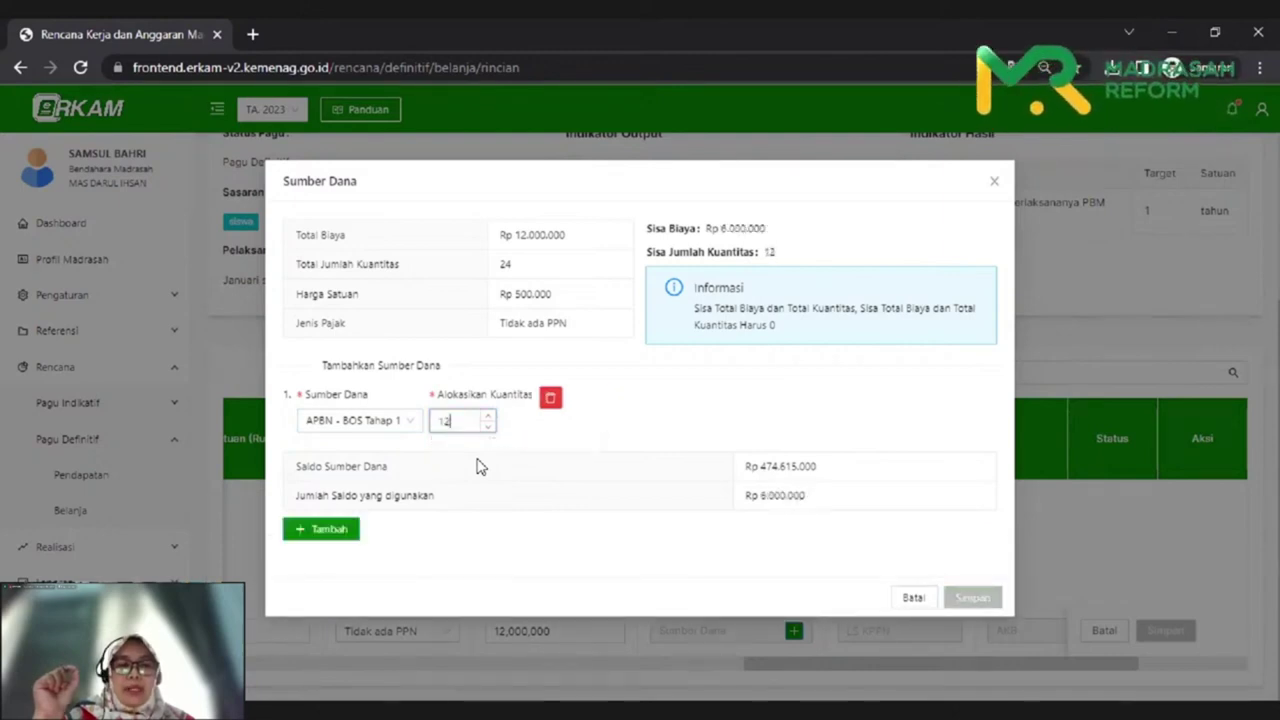
key("BackSpace")
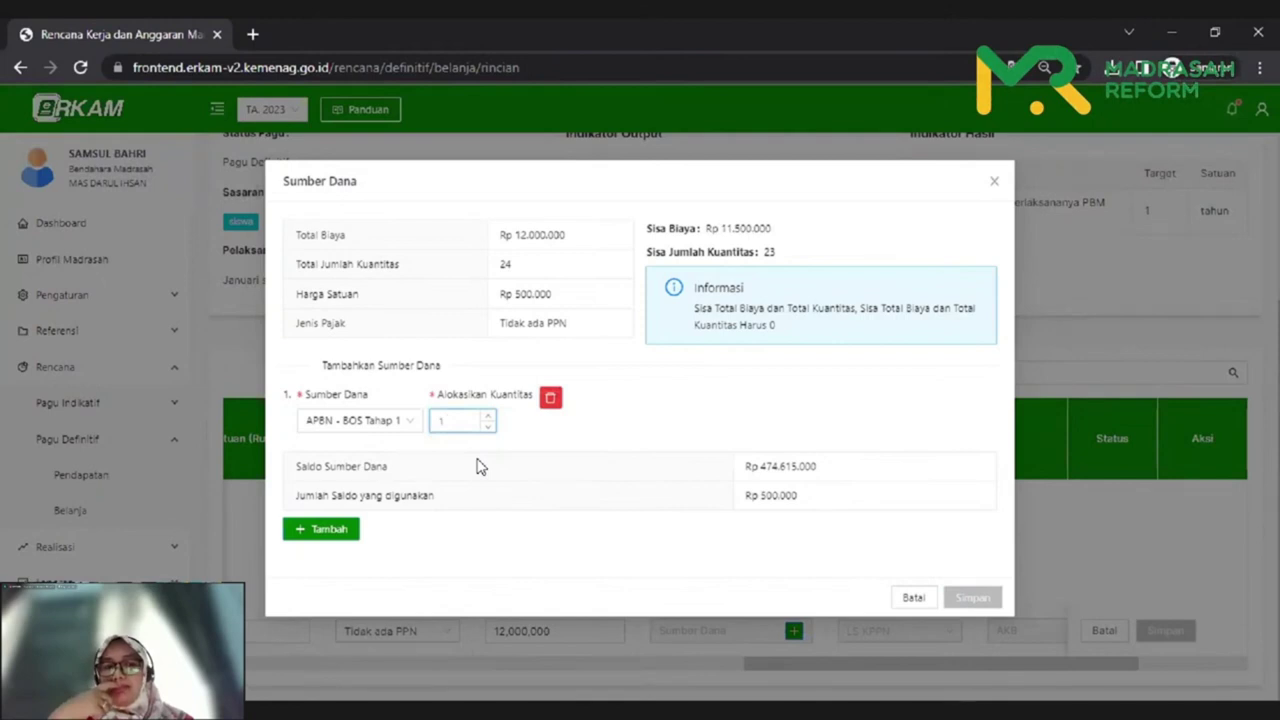
type("2")
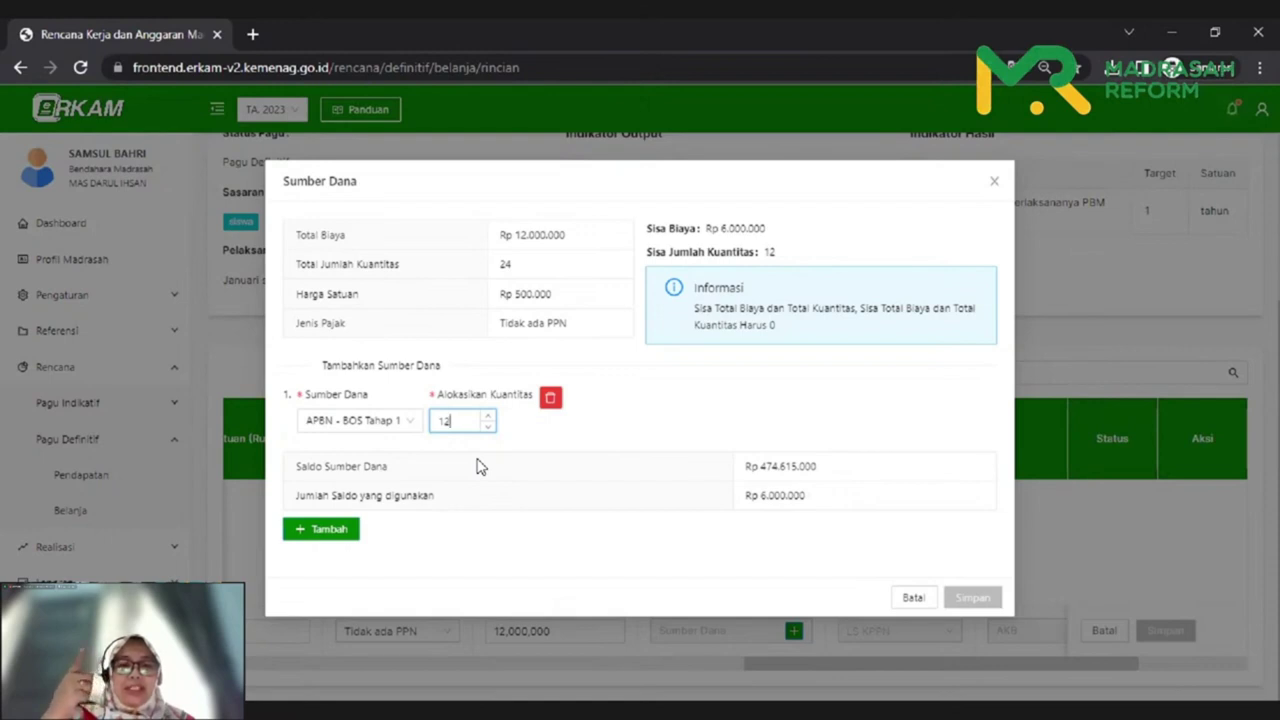
key("BackSpace")
key("BackSpace")
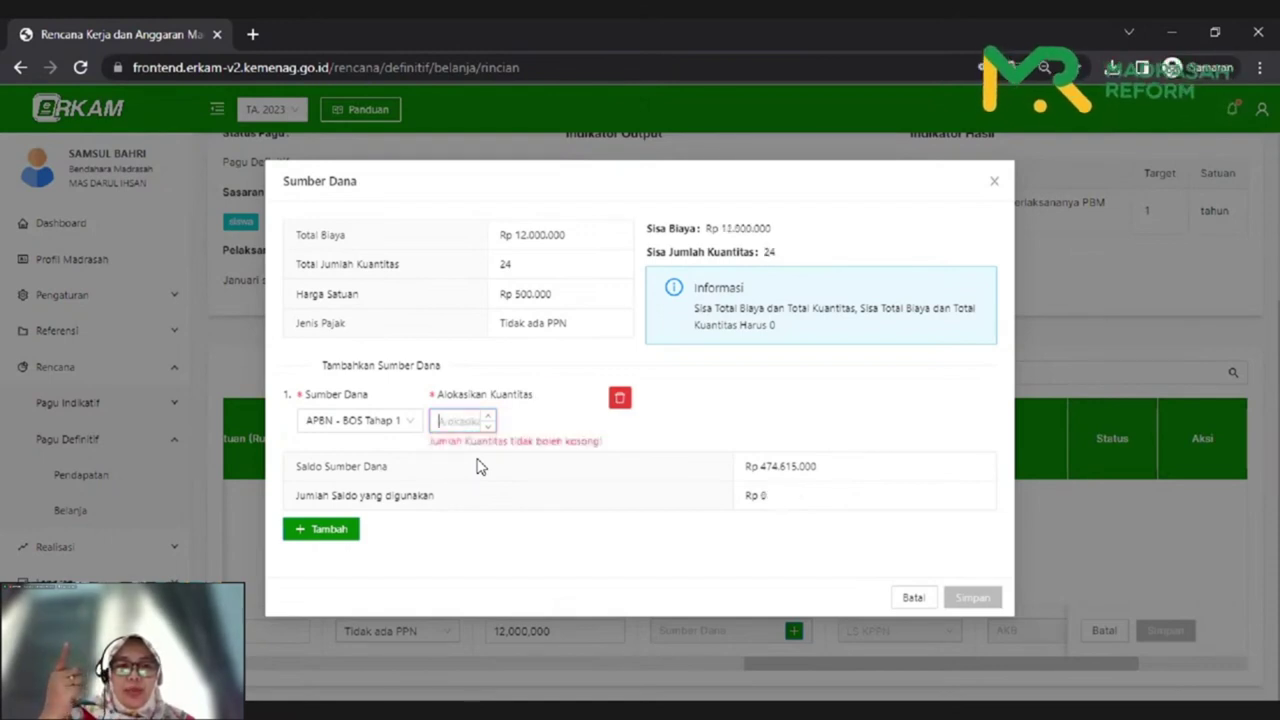
type("24")
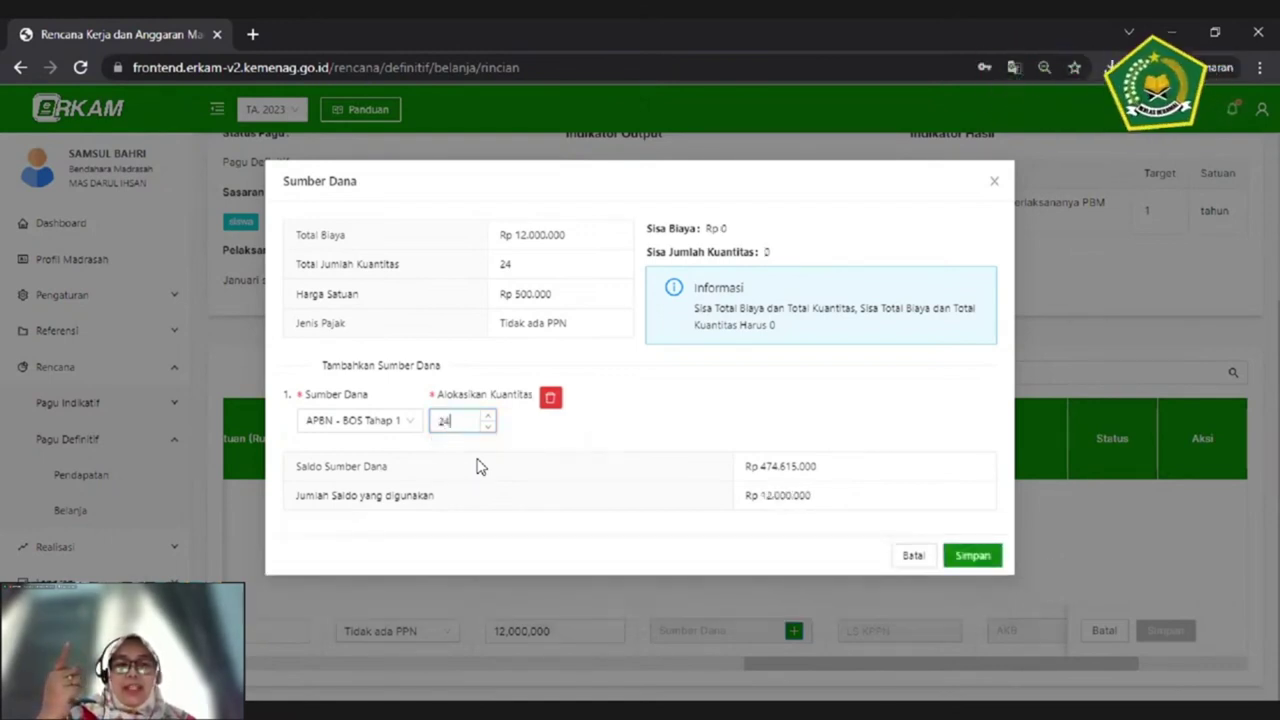
key("BackSpace")
key("BackSpace")
type("12")
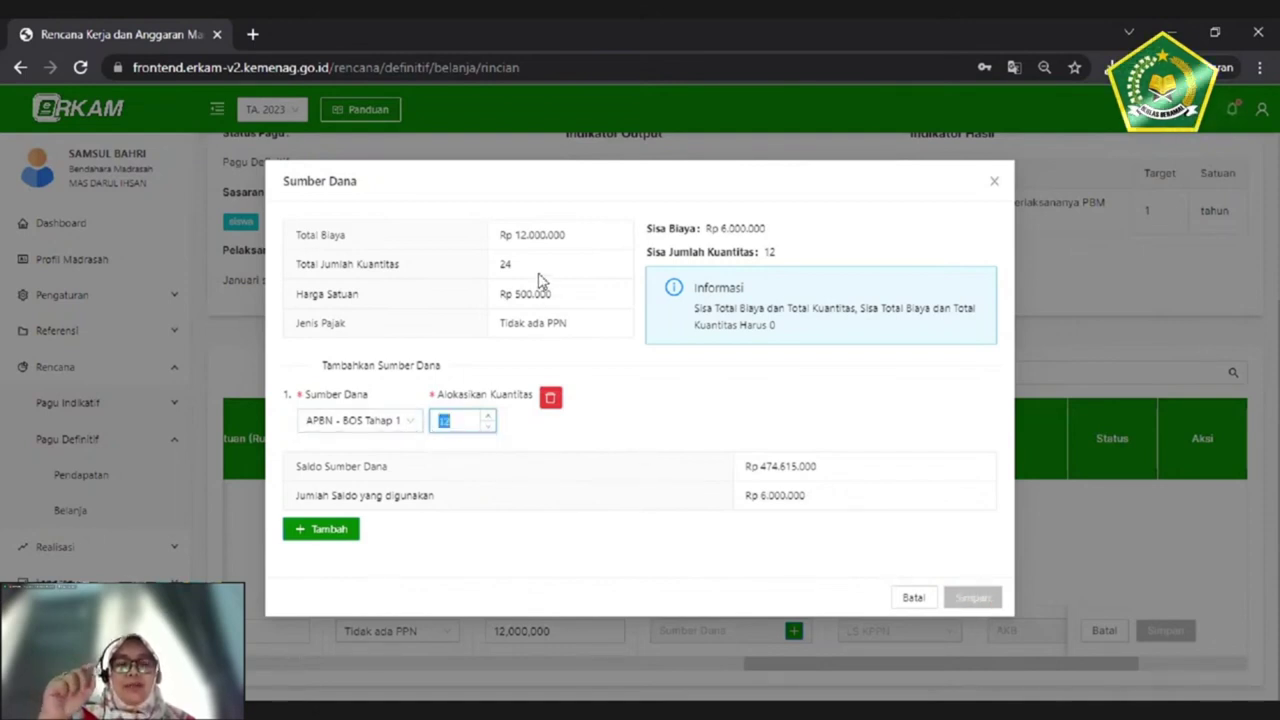
left_click(505, 265)
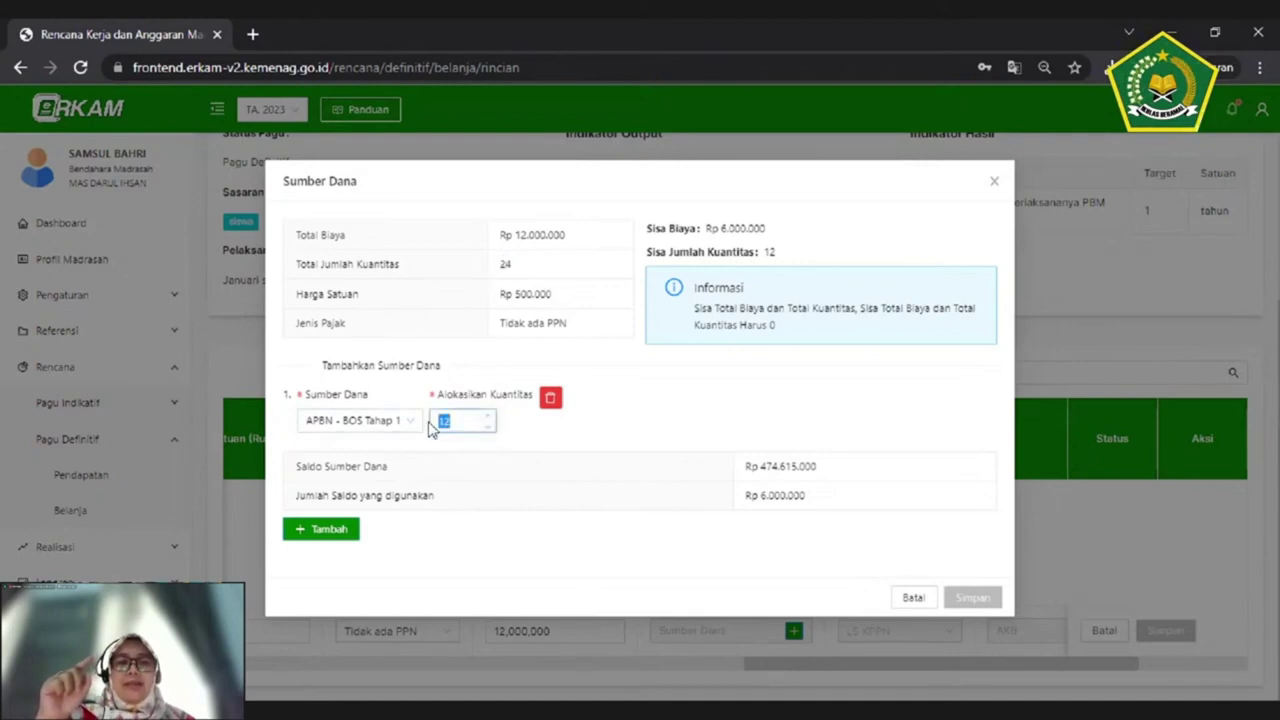
type("24")
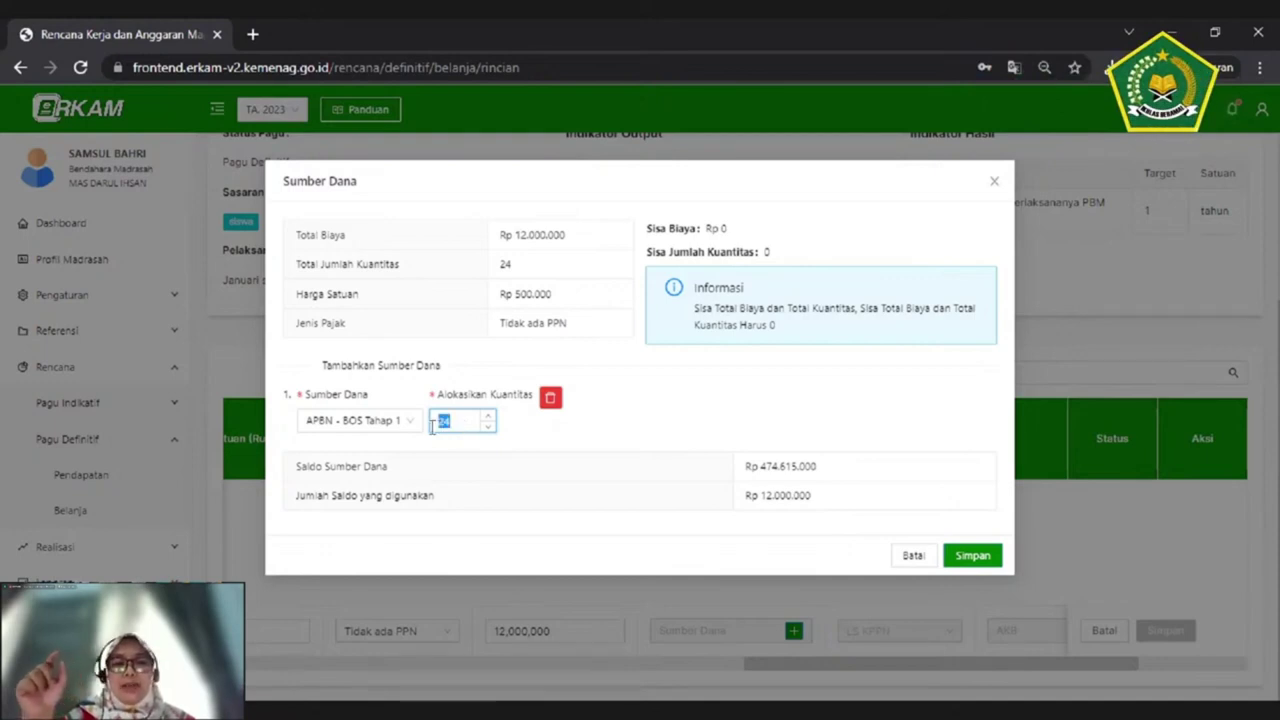
type("12")
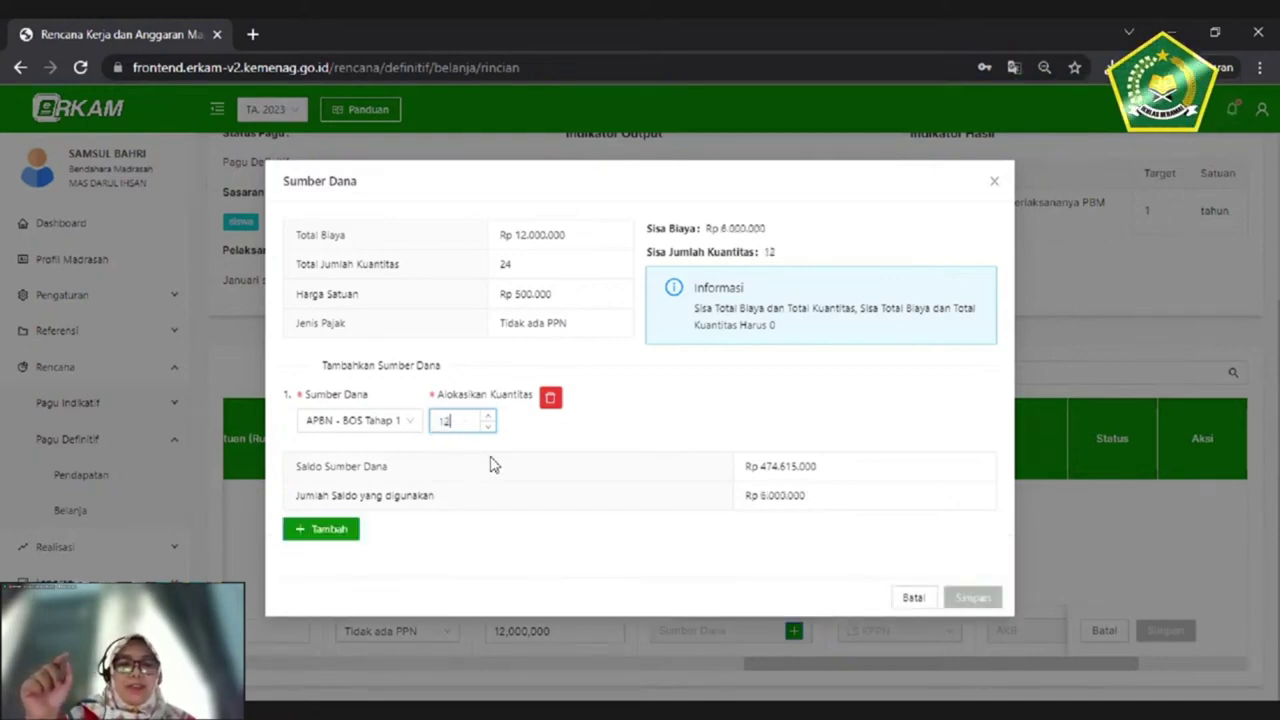
Step: Drop an empty second fund entry, raise the BOS Tahap 1 allocation to 24 units, and save
left_click(329, 530)
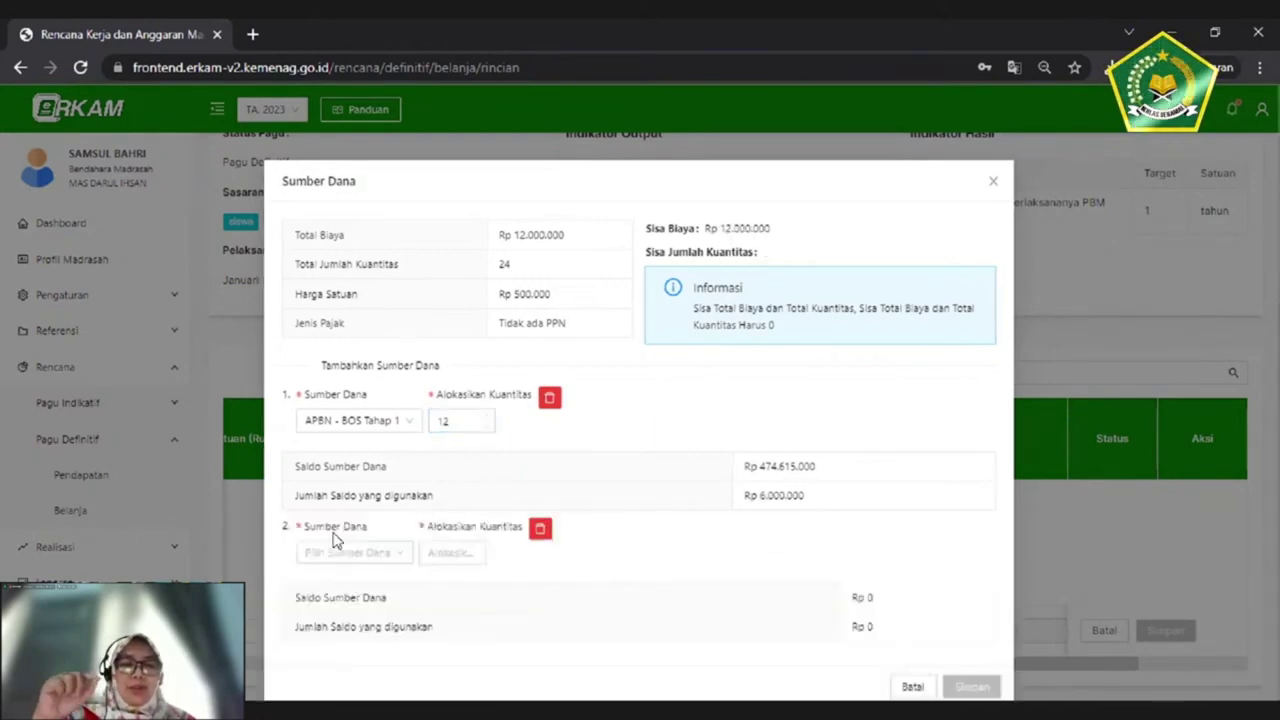
left_click(372, 559)
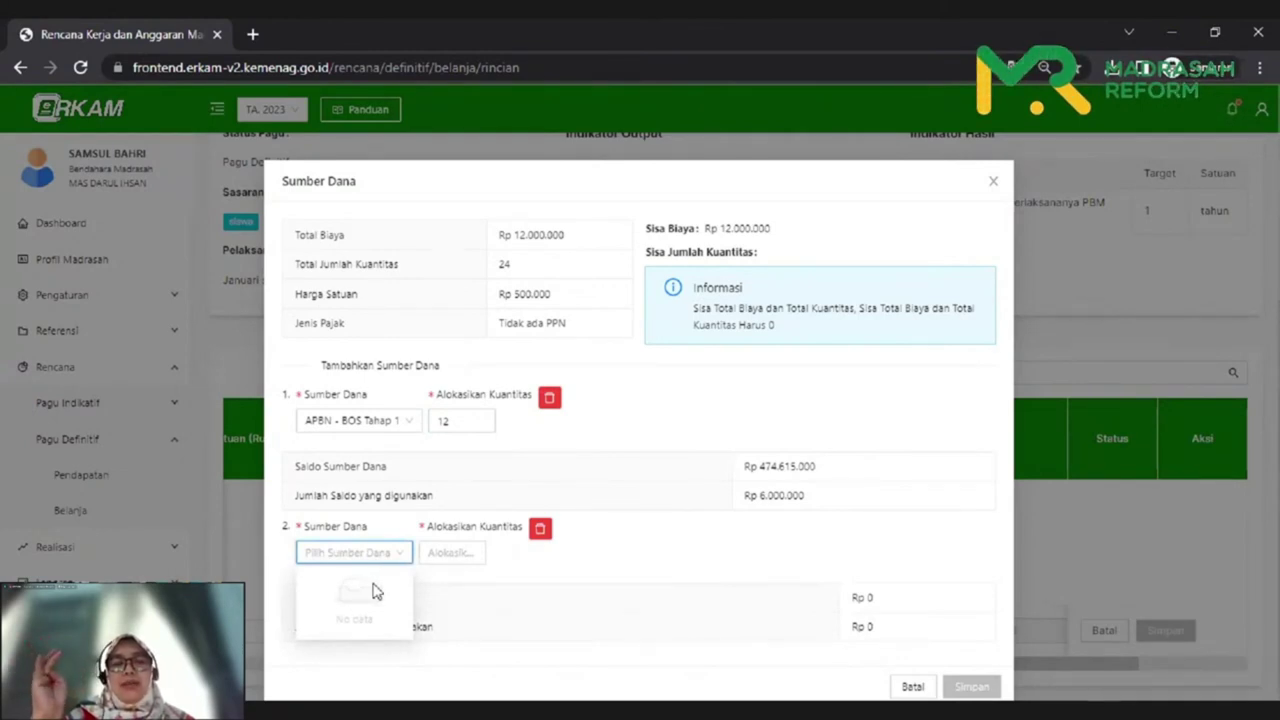
left_click(532, 574)
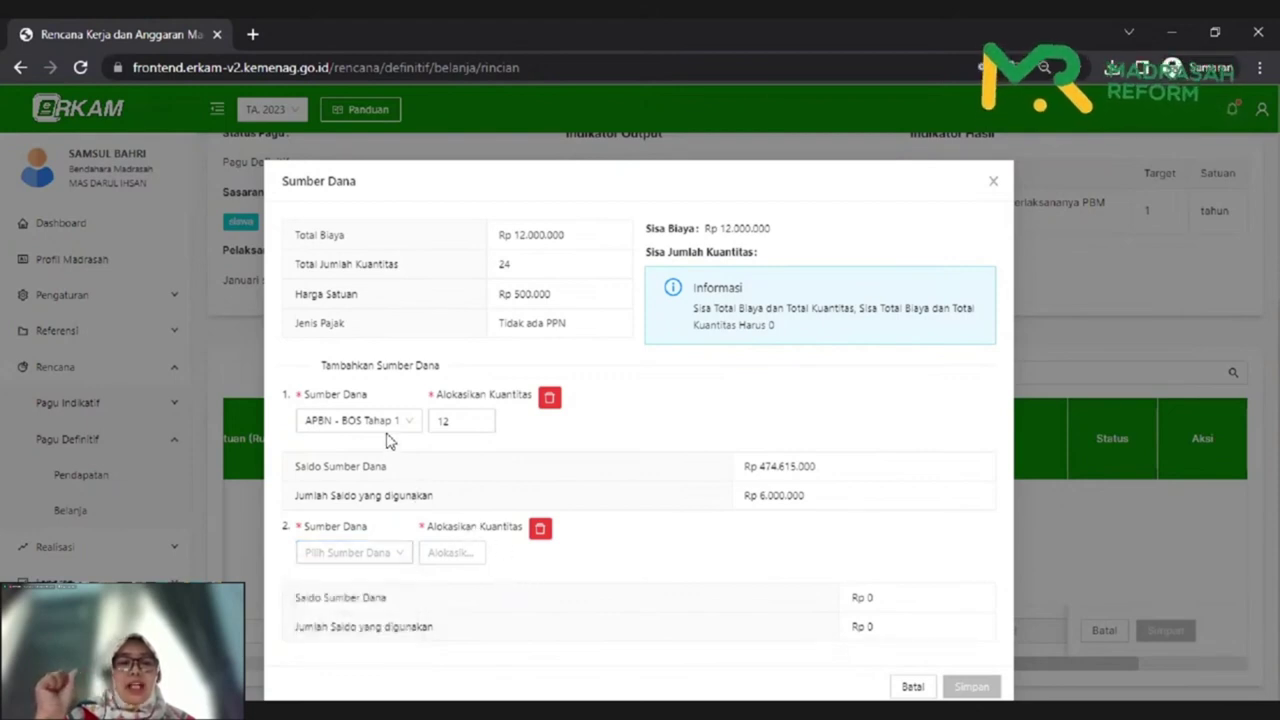
left_click(540, 531)
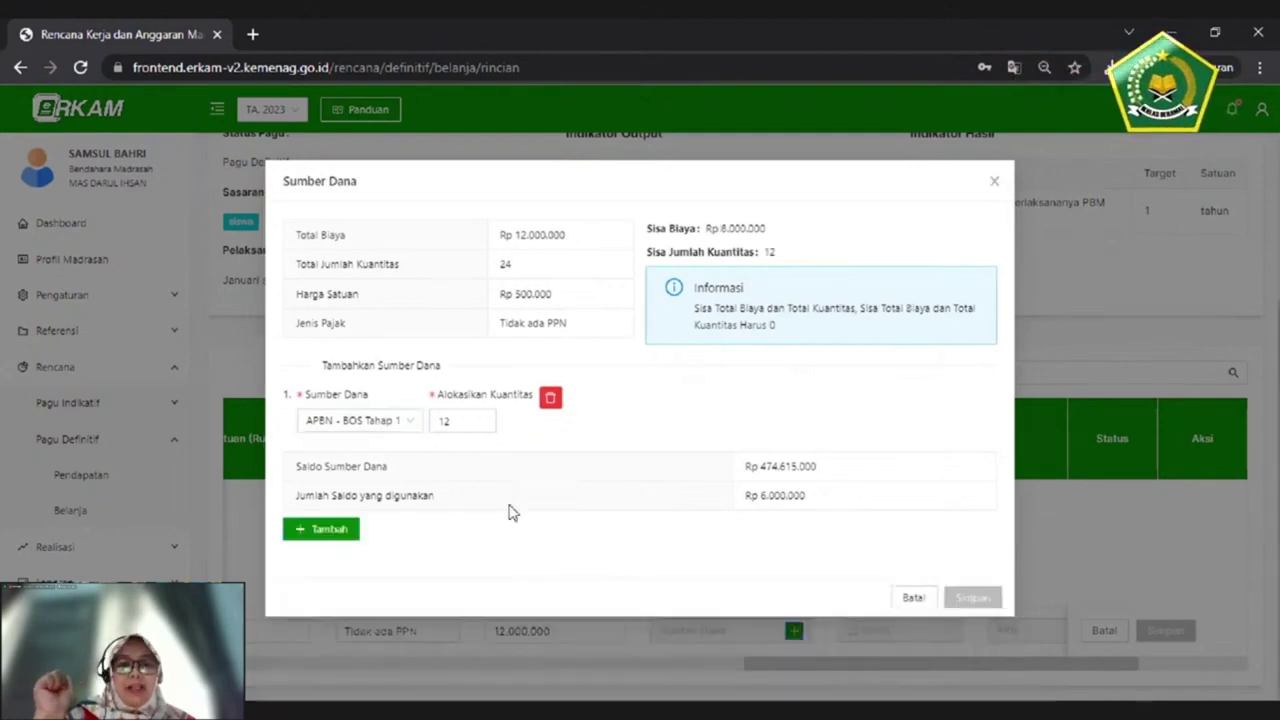
left_click(445, 421)
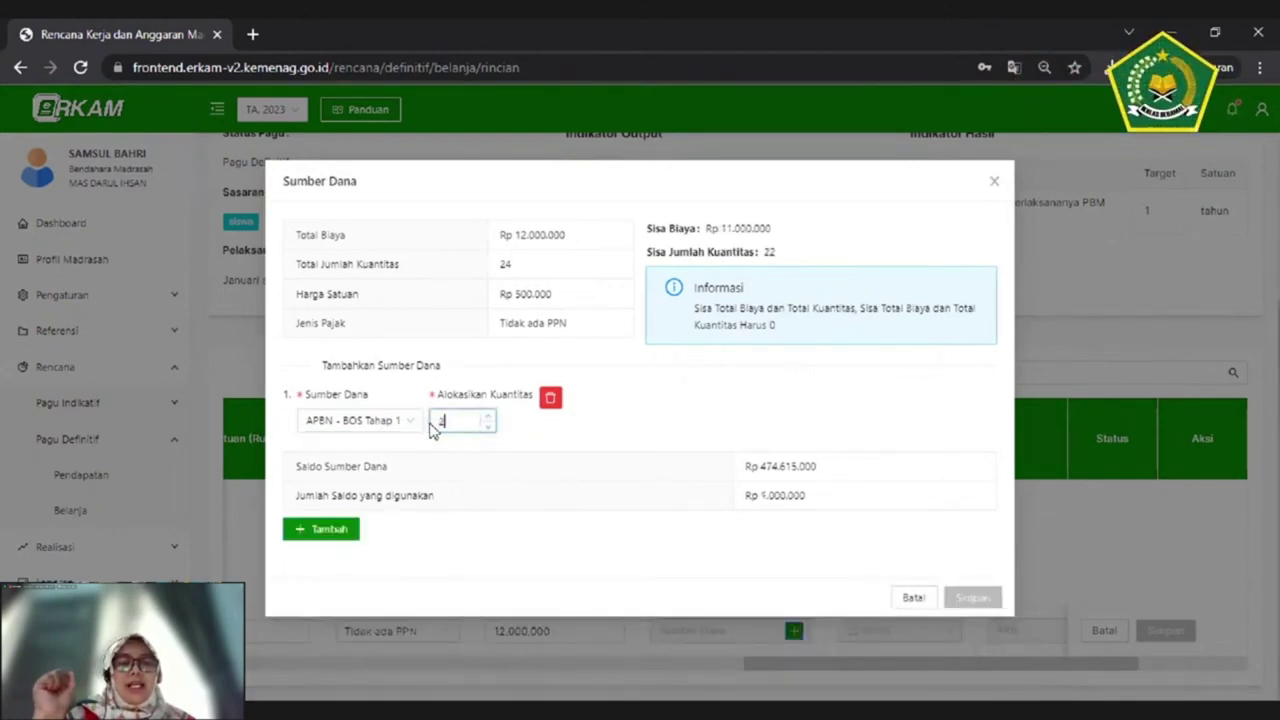
type("4")
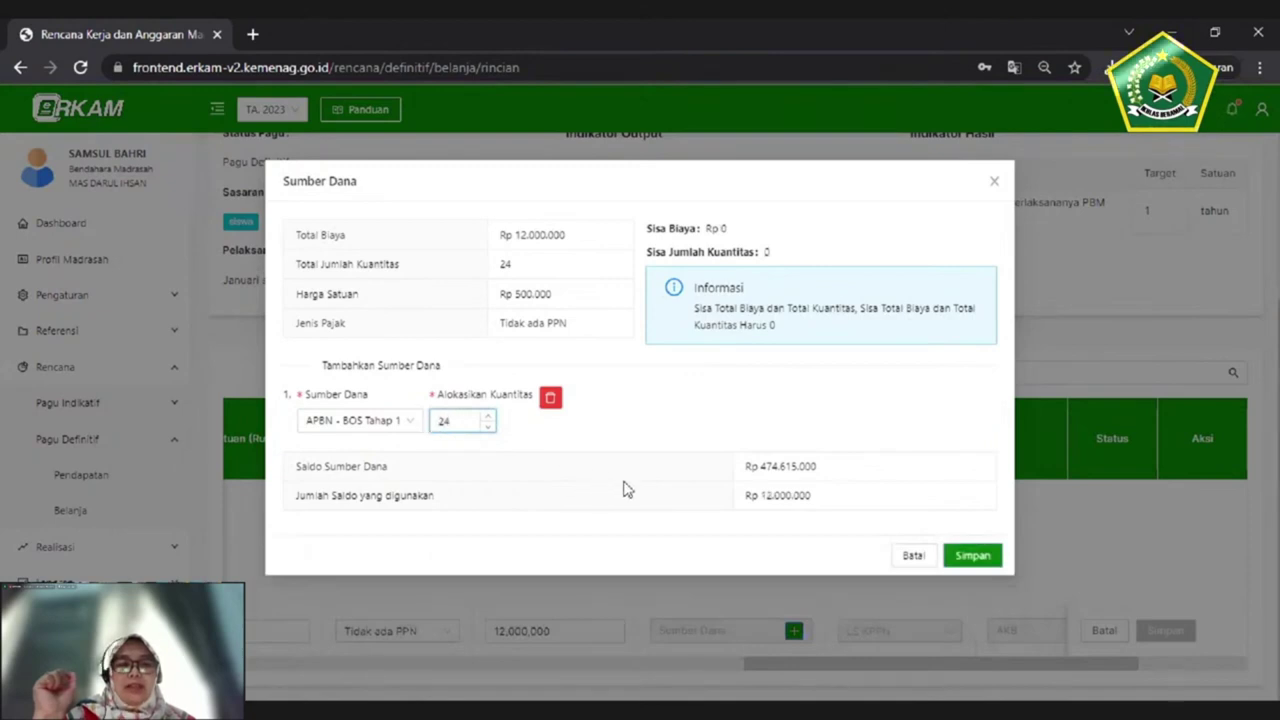
left_click(972, 557)
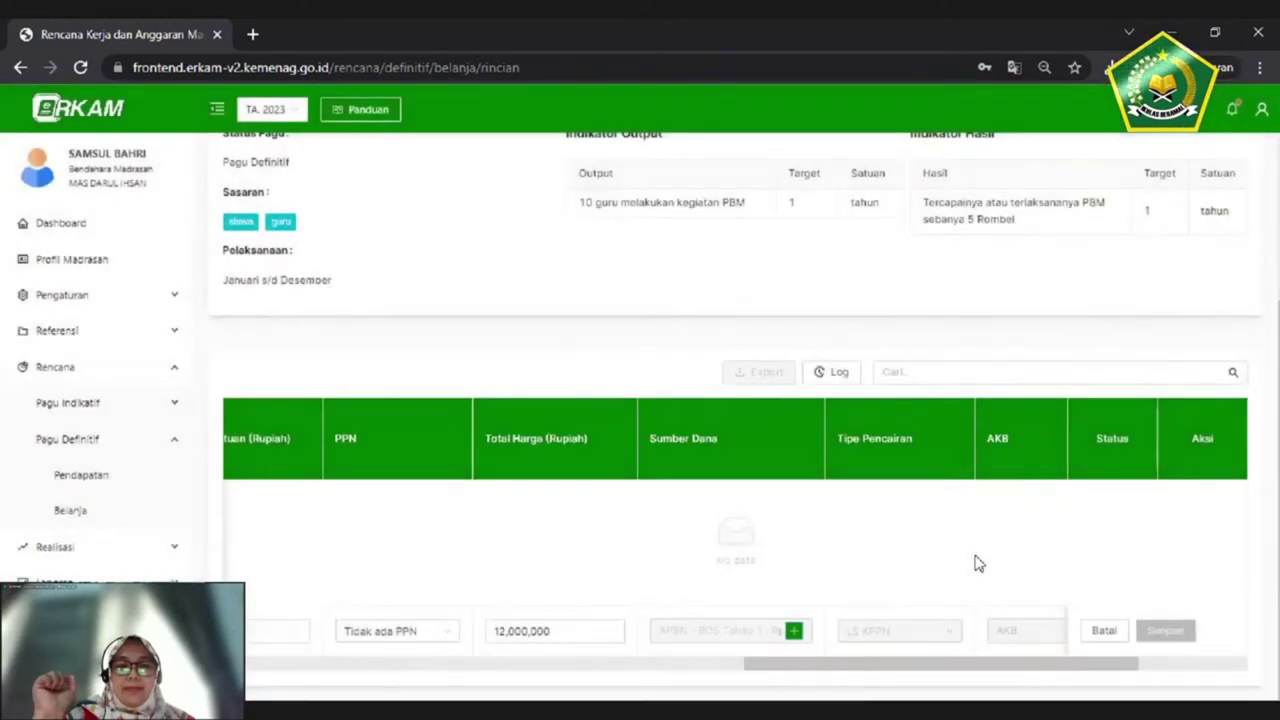
Step: Fill the AKB with 2 units for each month Januari–Desember, save, and recheck it
left_click_drag(926, 669, 1022, 672)
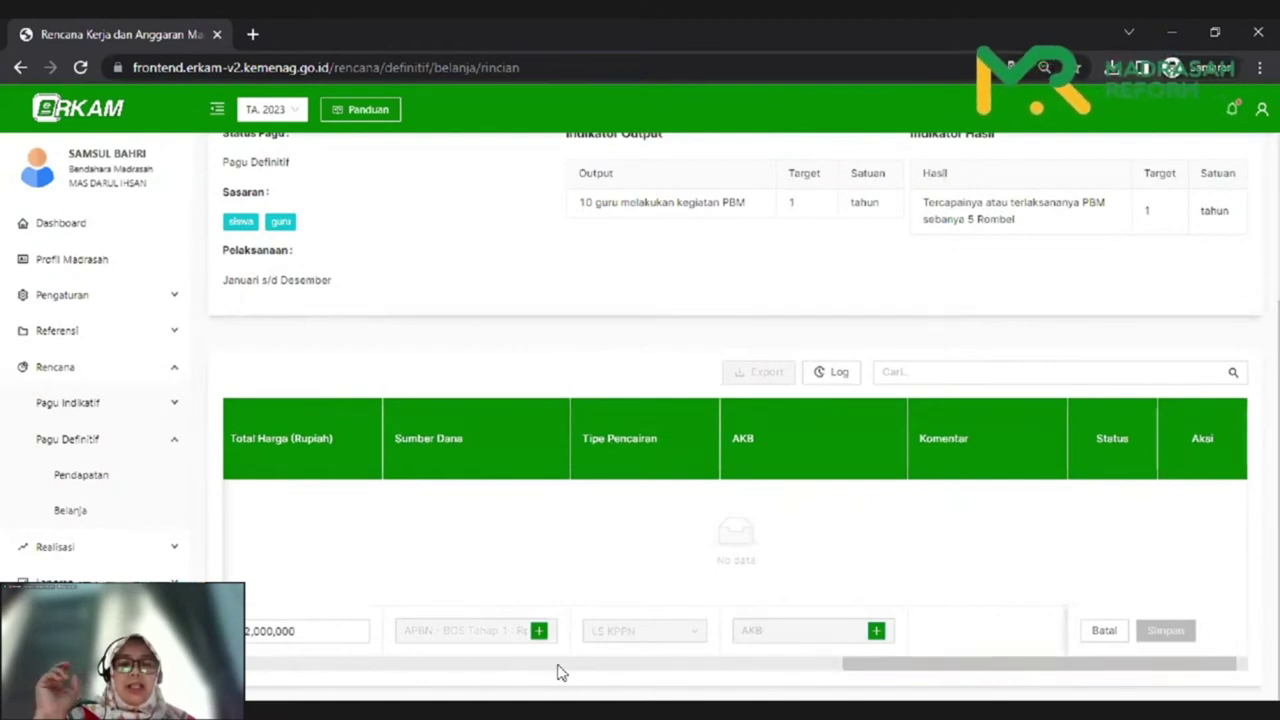
left_click(876, 633)
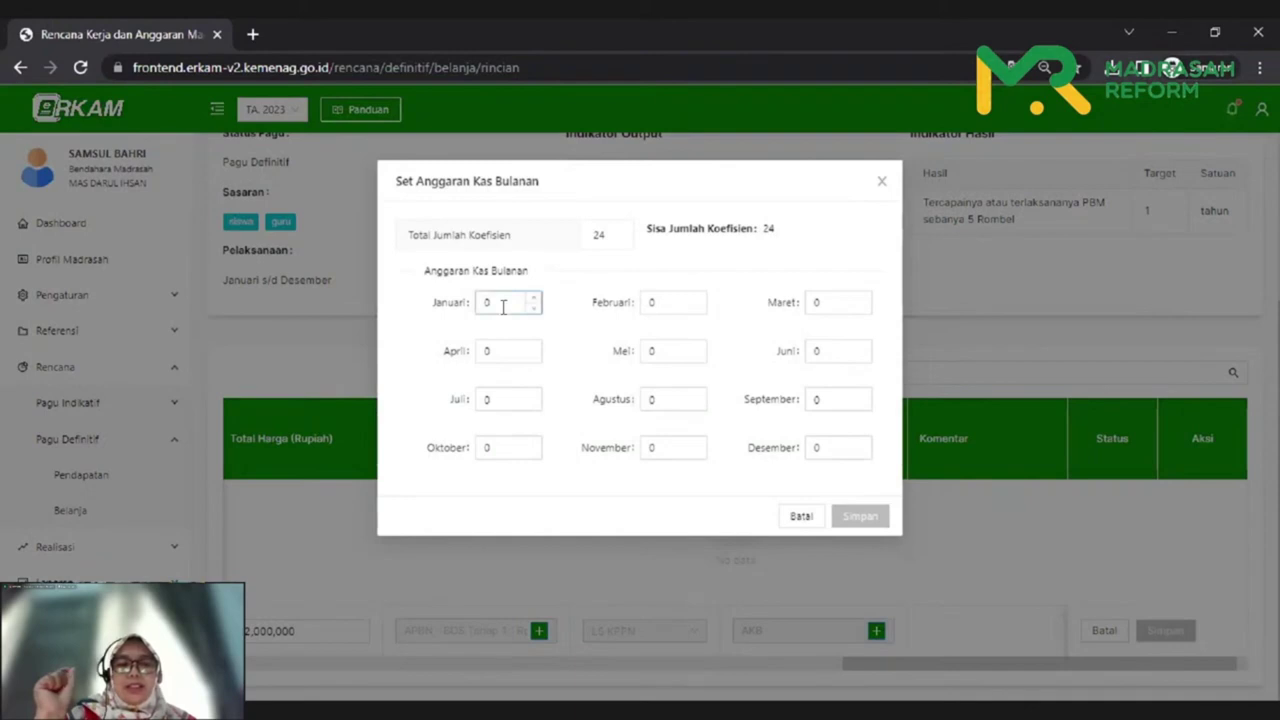
left_click_drag(505, 304, 476, 313)
type("2")
key("Tab")
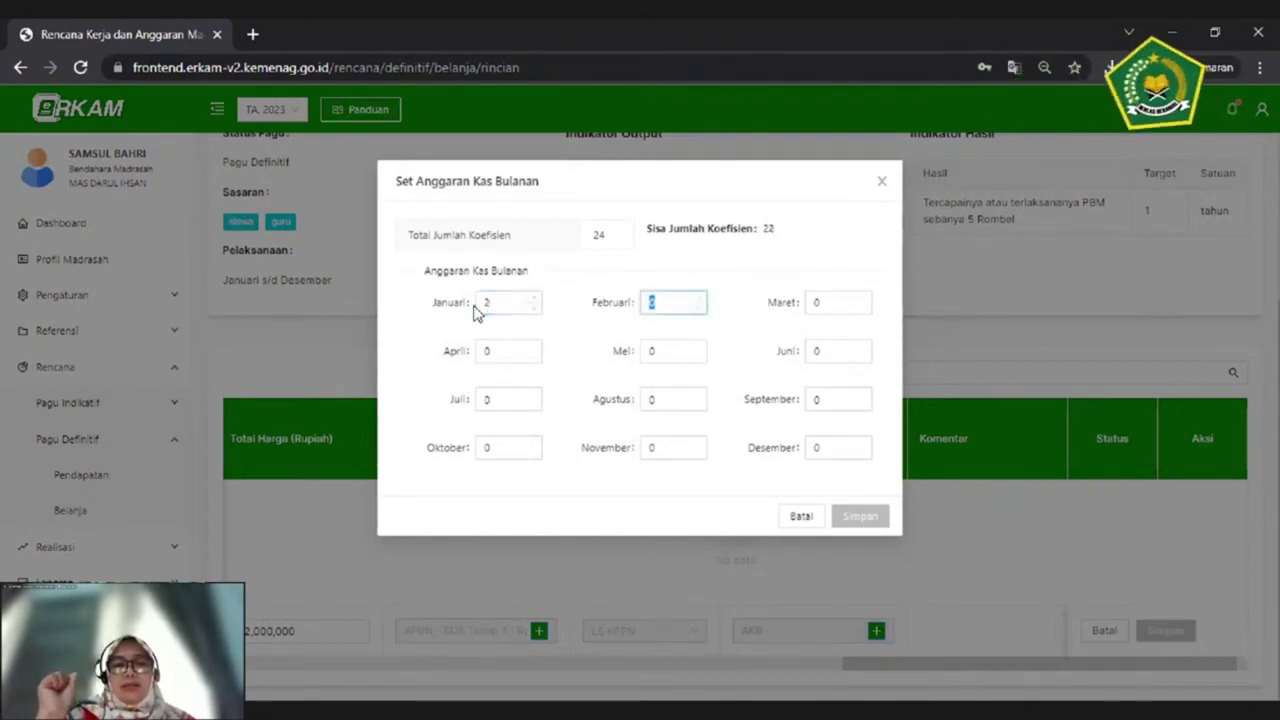
type("2")
key("Tab")
type("2")
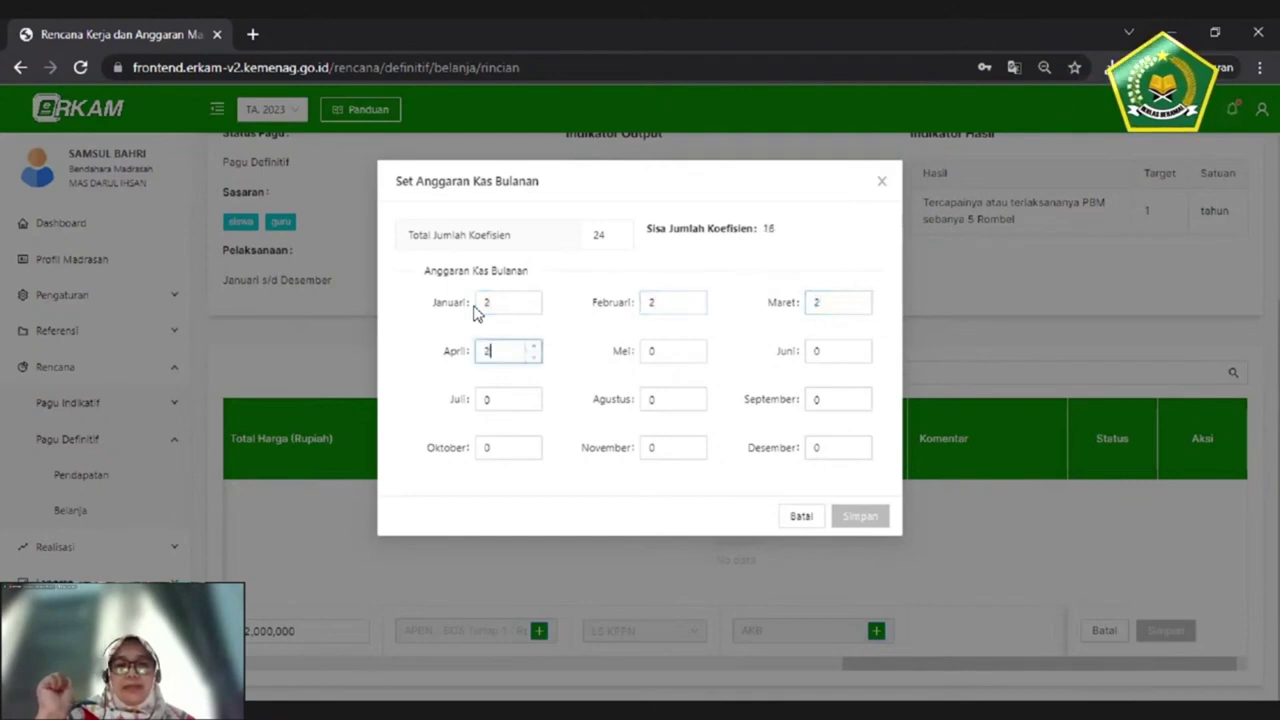
key("Tab")
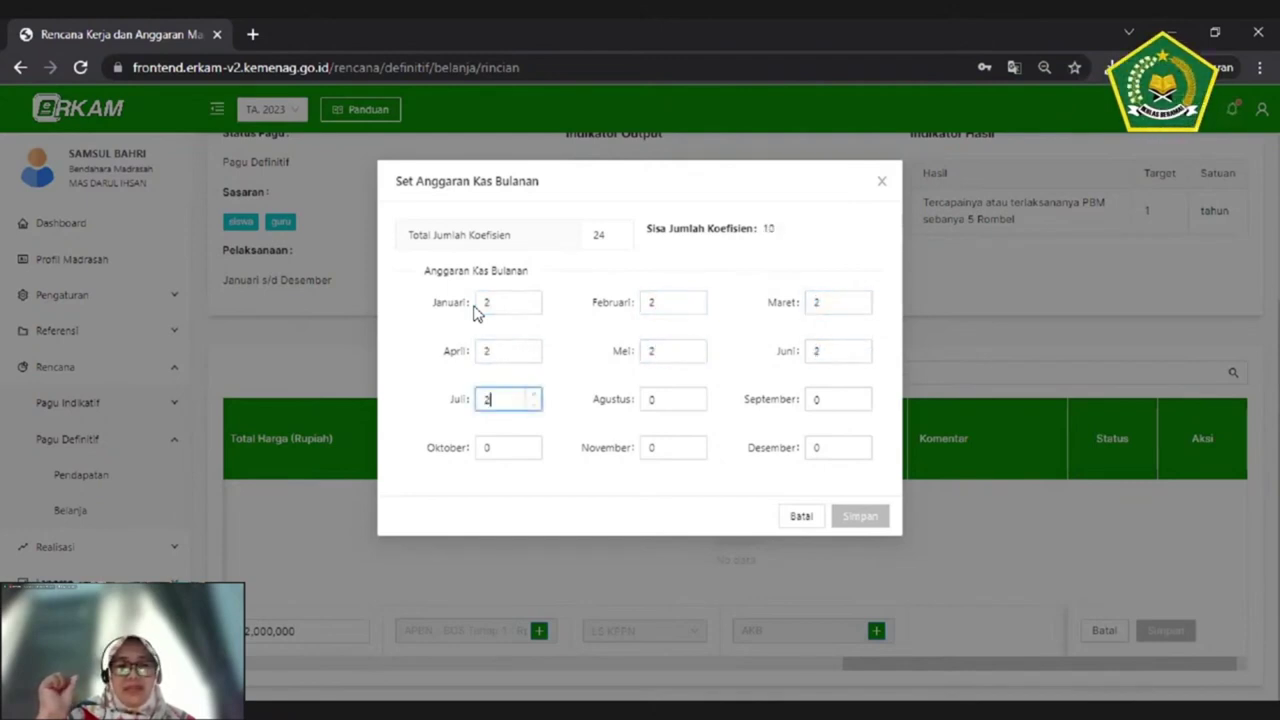
key("Tab")
type("22")
key("Tab")
type("2")
key("Tab")
type("2")
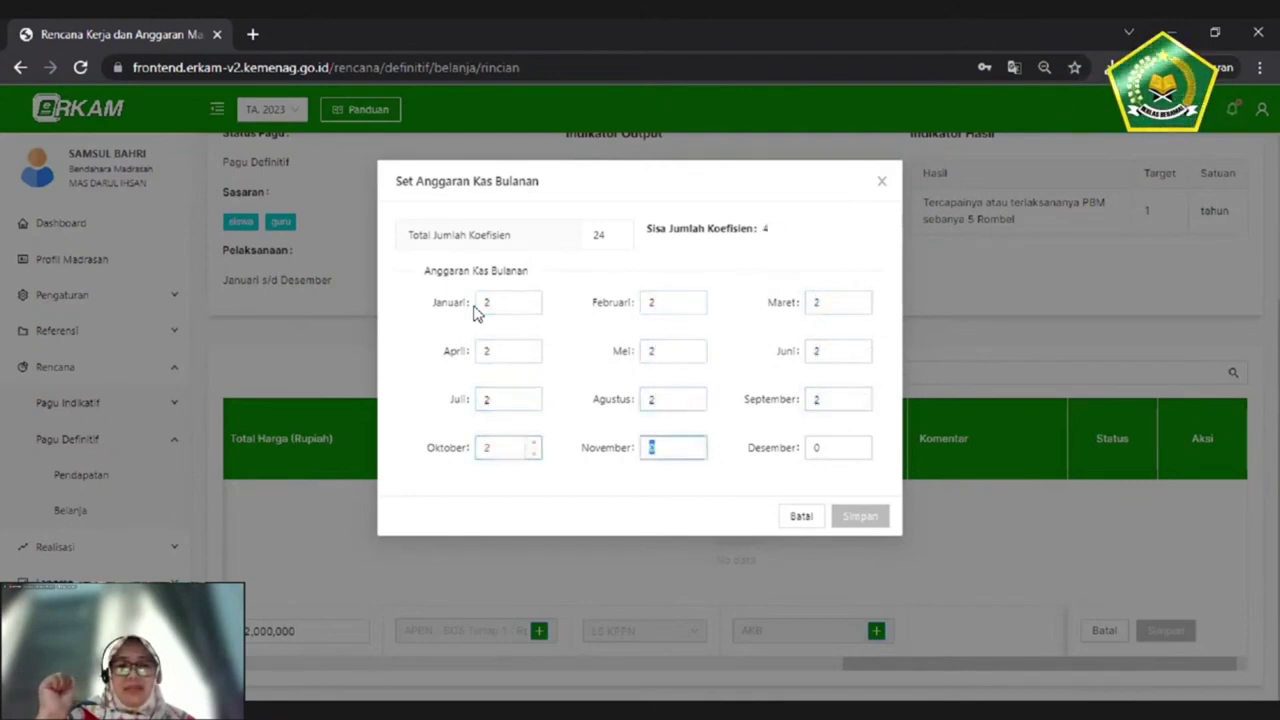
key("Tab")
type("2")
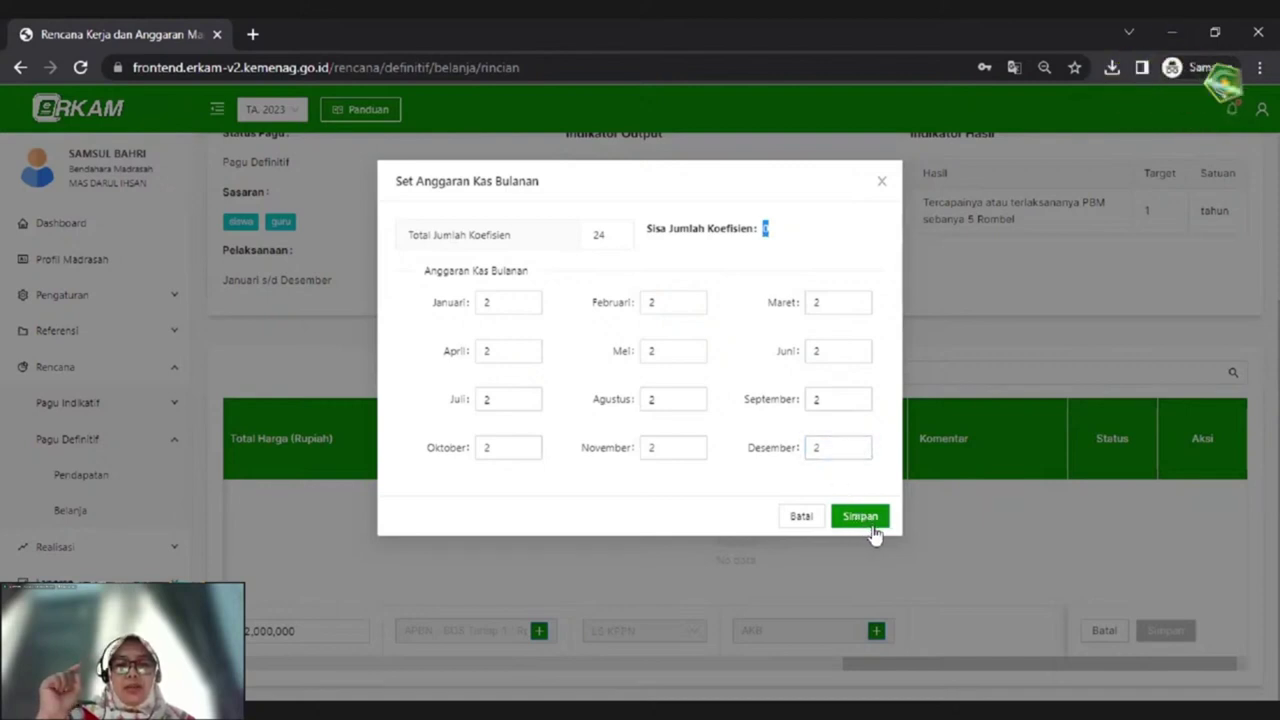
left_click(860, 518)
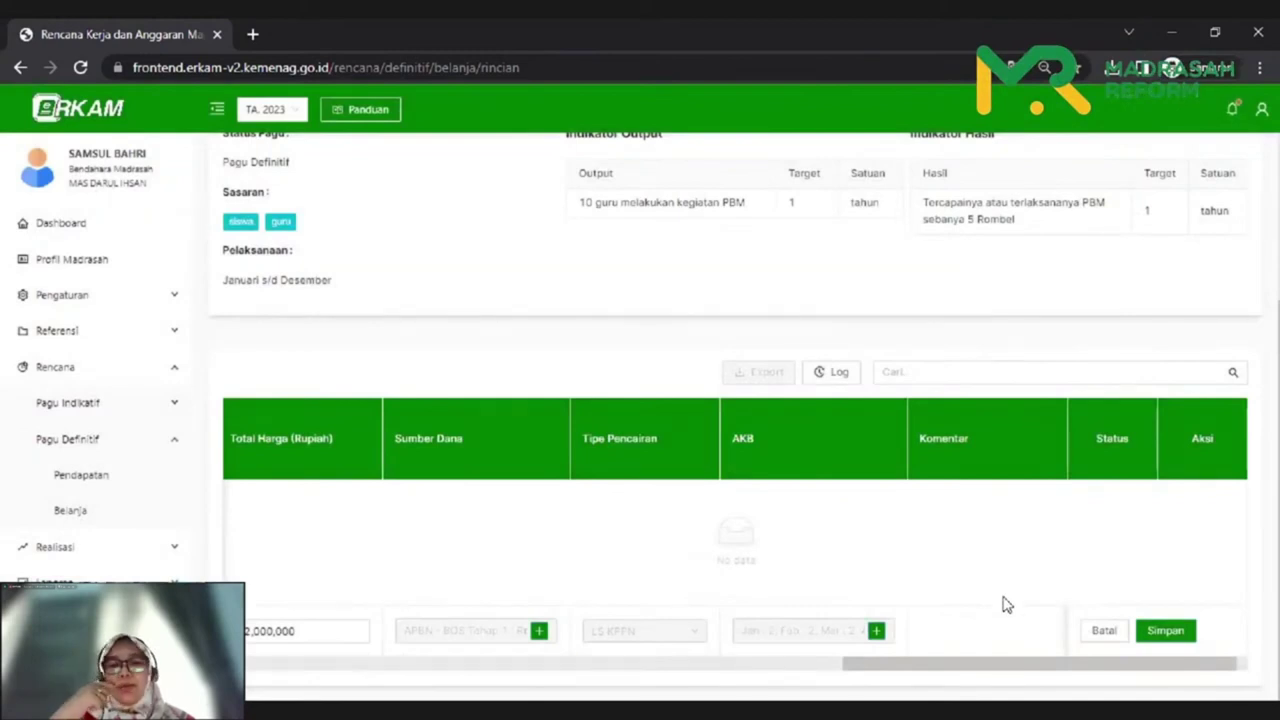
left_click(875, 632)
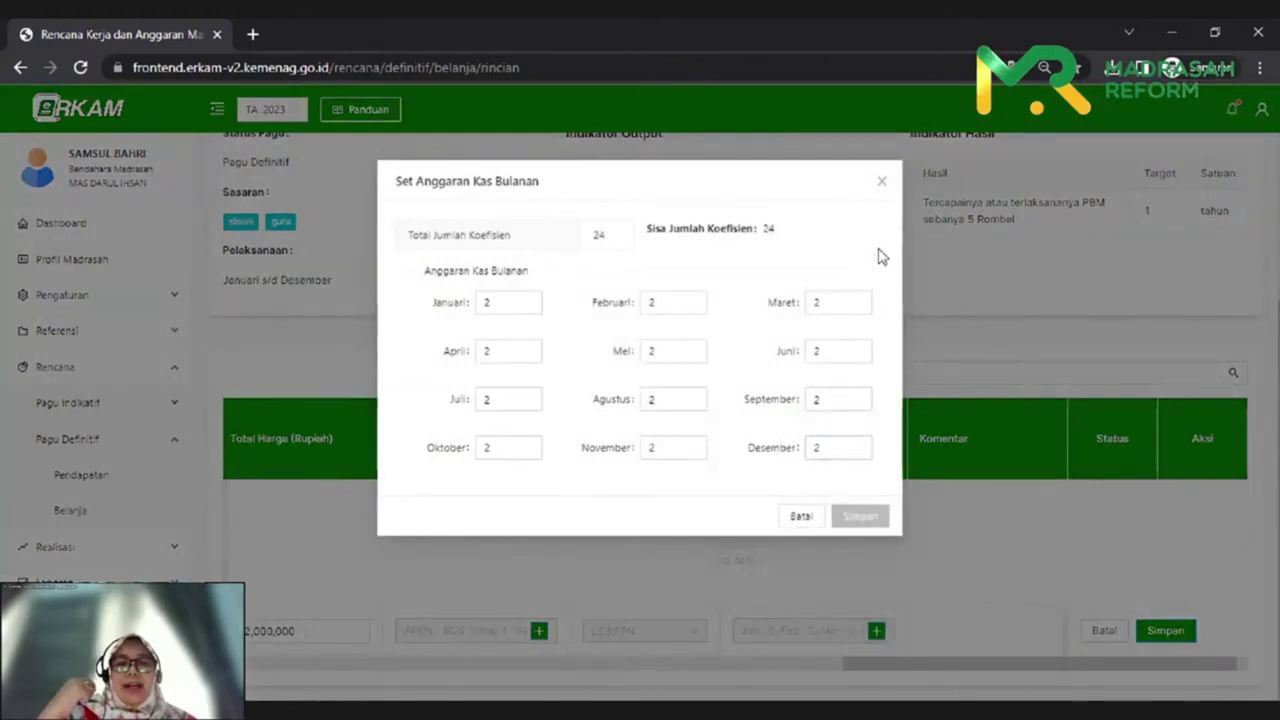
left_click(881, 184)
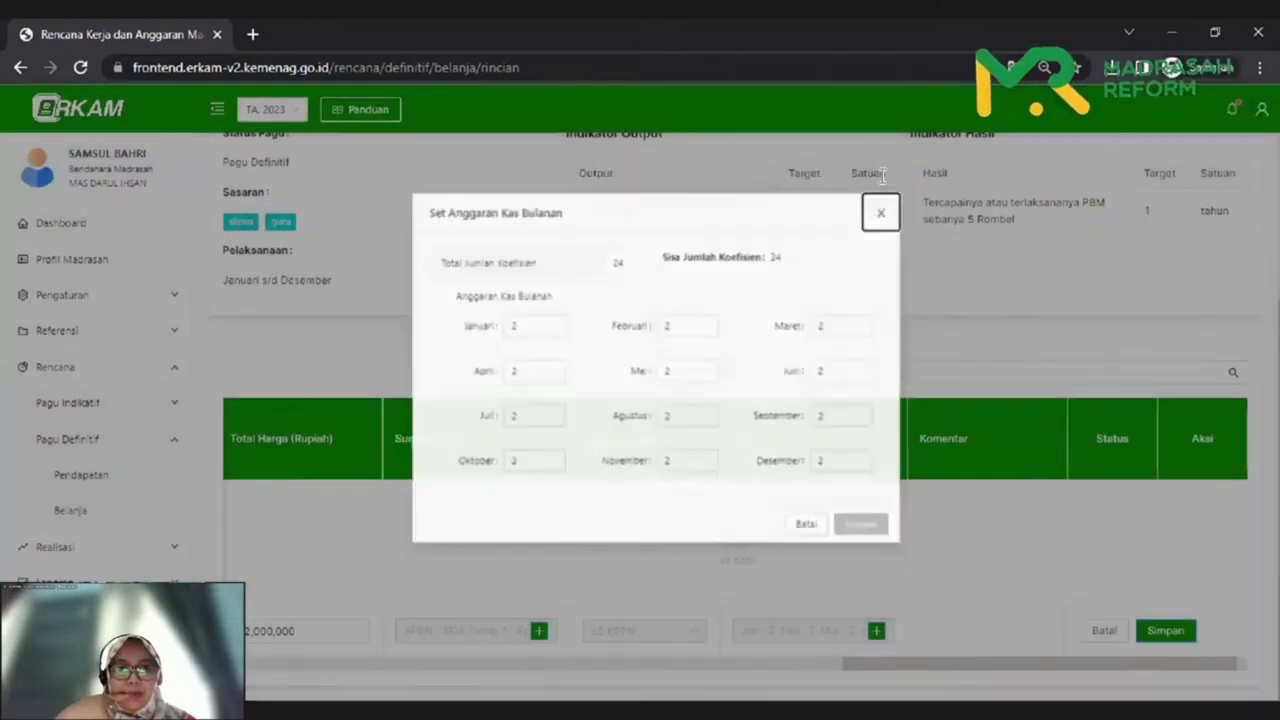
Step: Save the honor row: Rp 12.000.000 from APBN - BOS Tahap 1, LS KPPN, status MENUNGGU
left_click_drag(948, 659, 1006, 662)
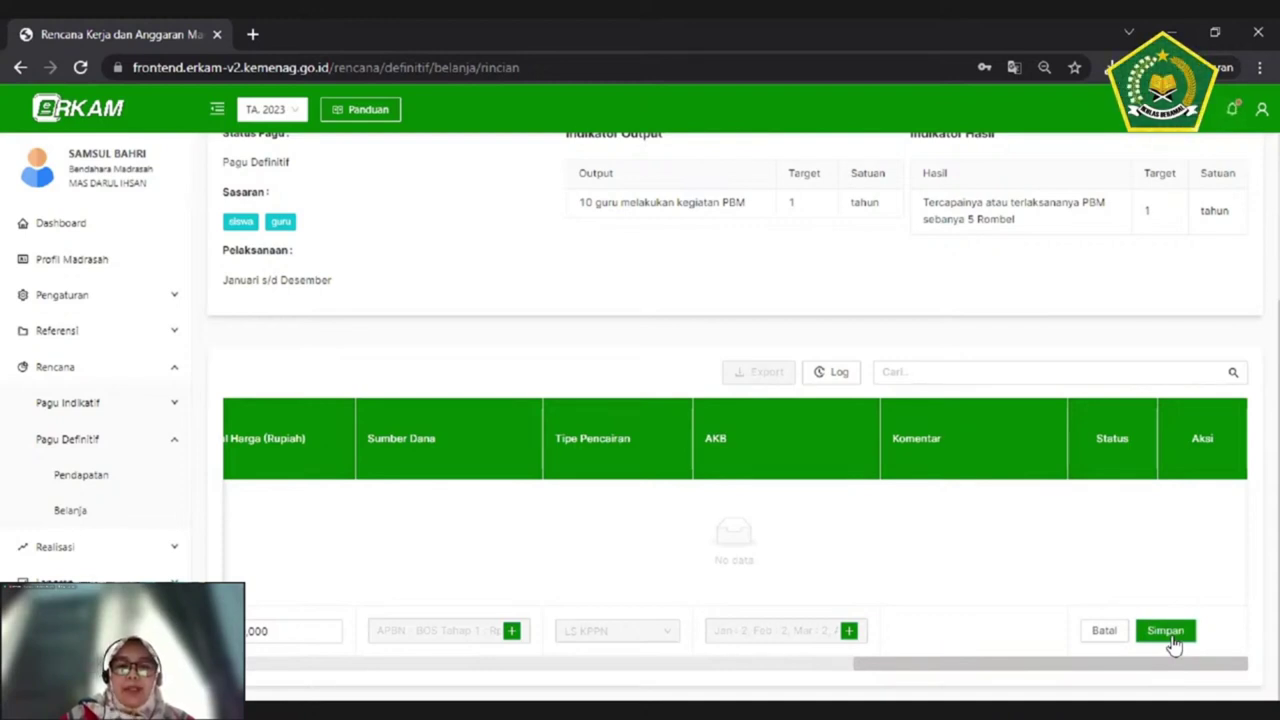
left_click_drag(1100, 668, 320, 637)
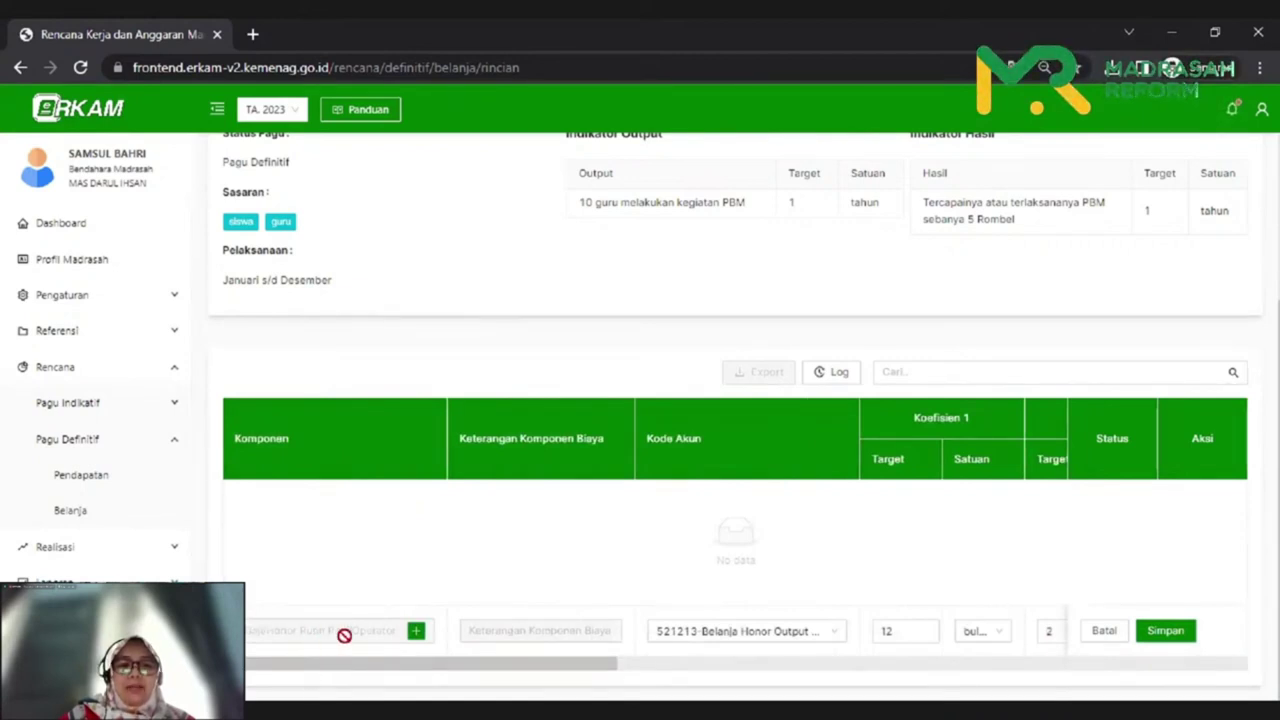
left_click_drag(565, 660, 1215, 655)
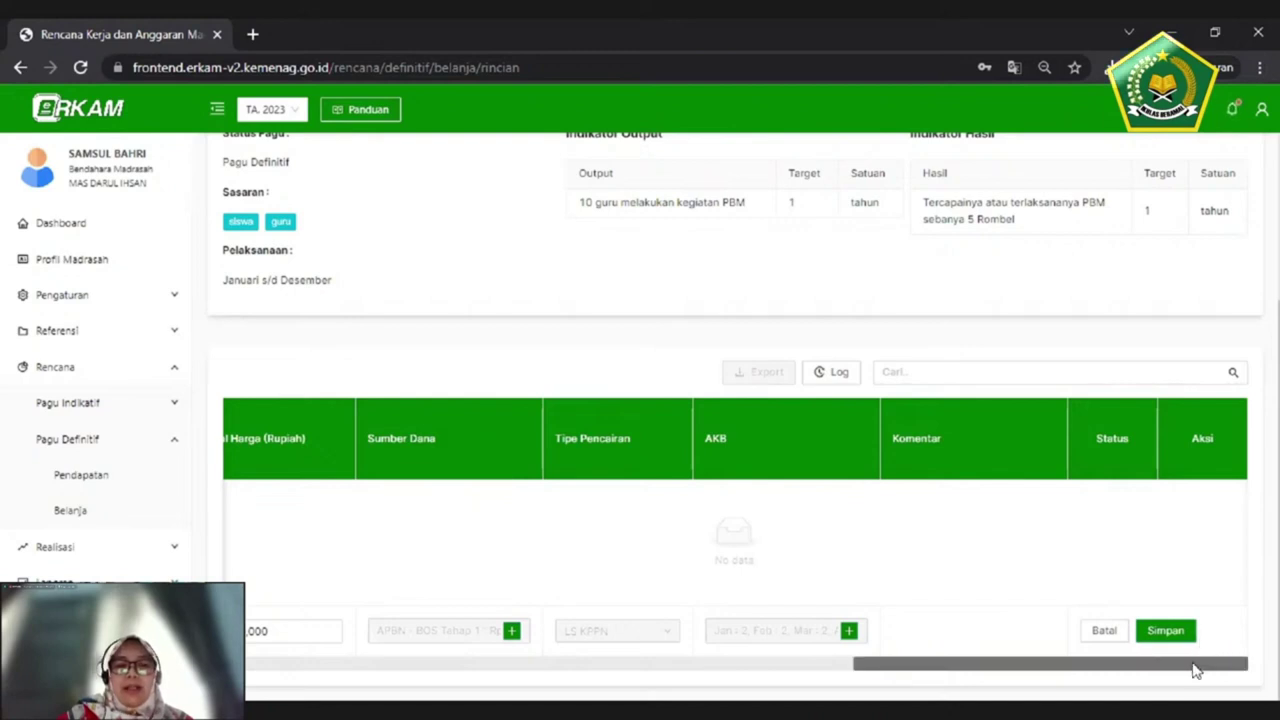
left_click_drag(1200, 663, 1168, 670)
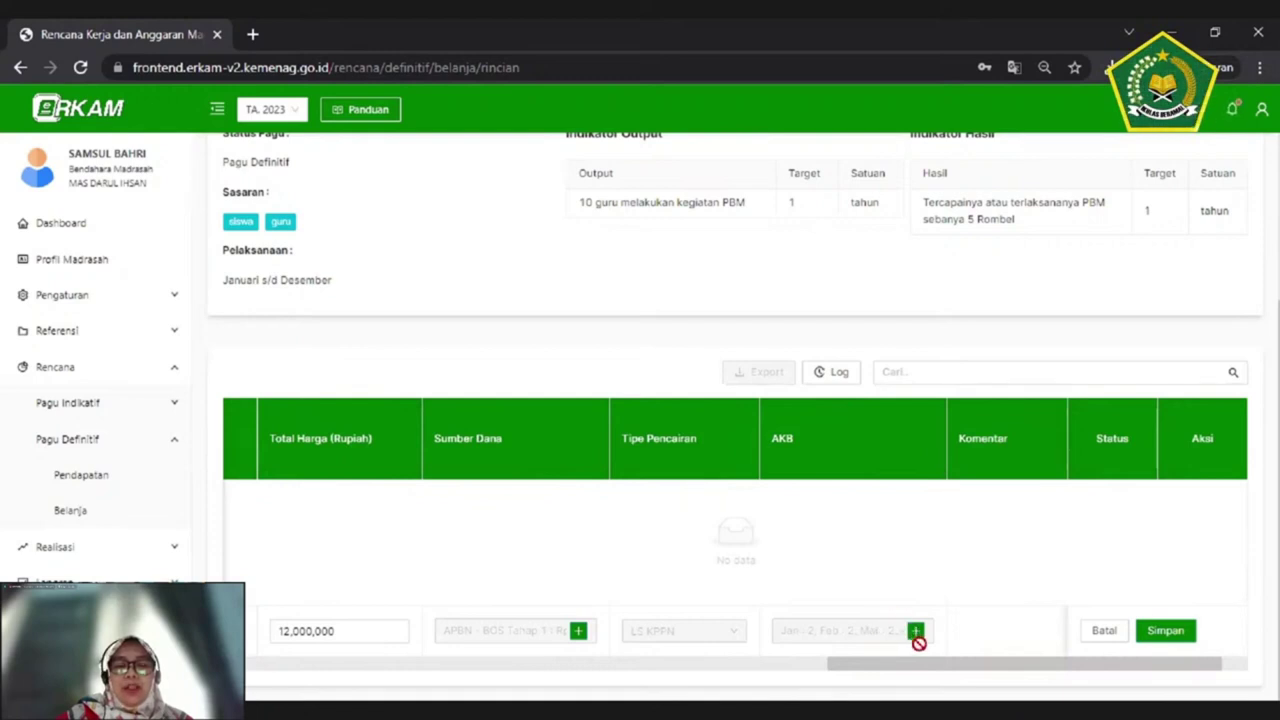
left_click_drag(925, 665, 985, 680)
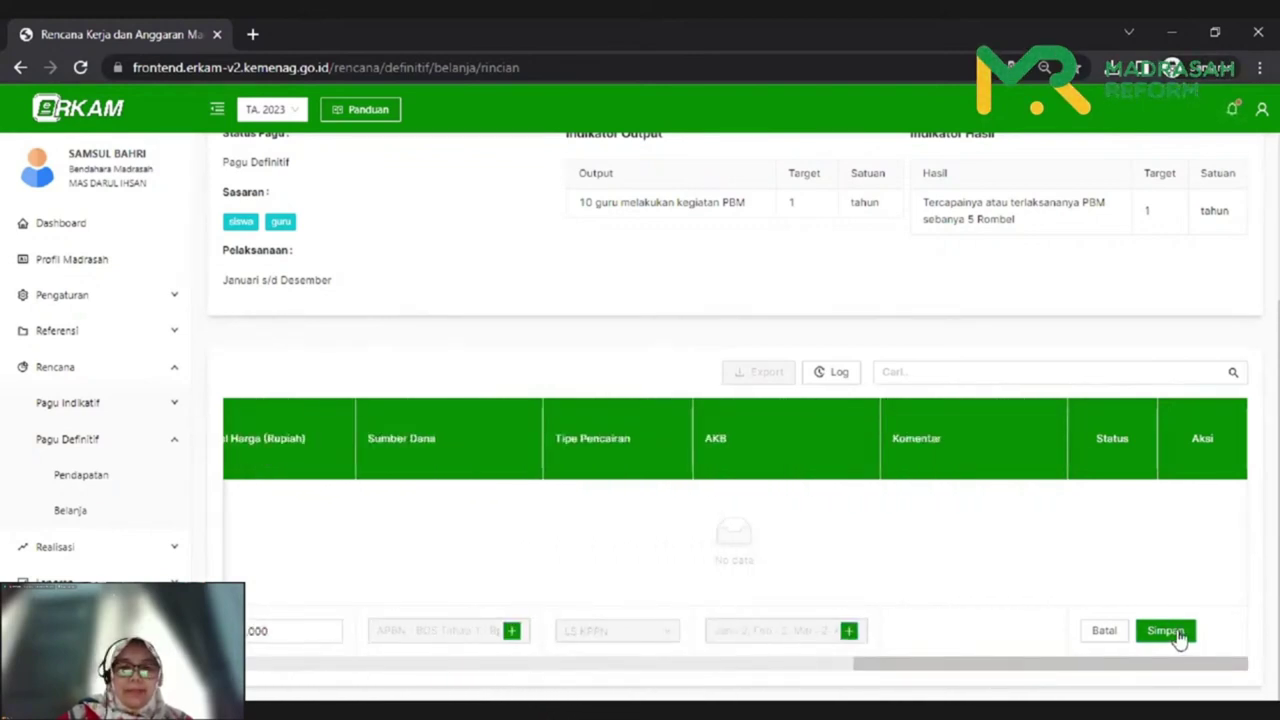
left_click(1165, 631)
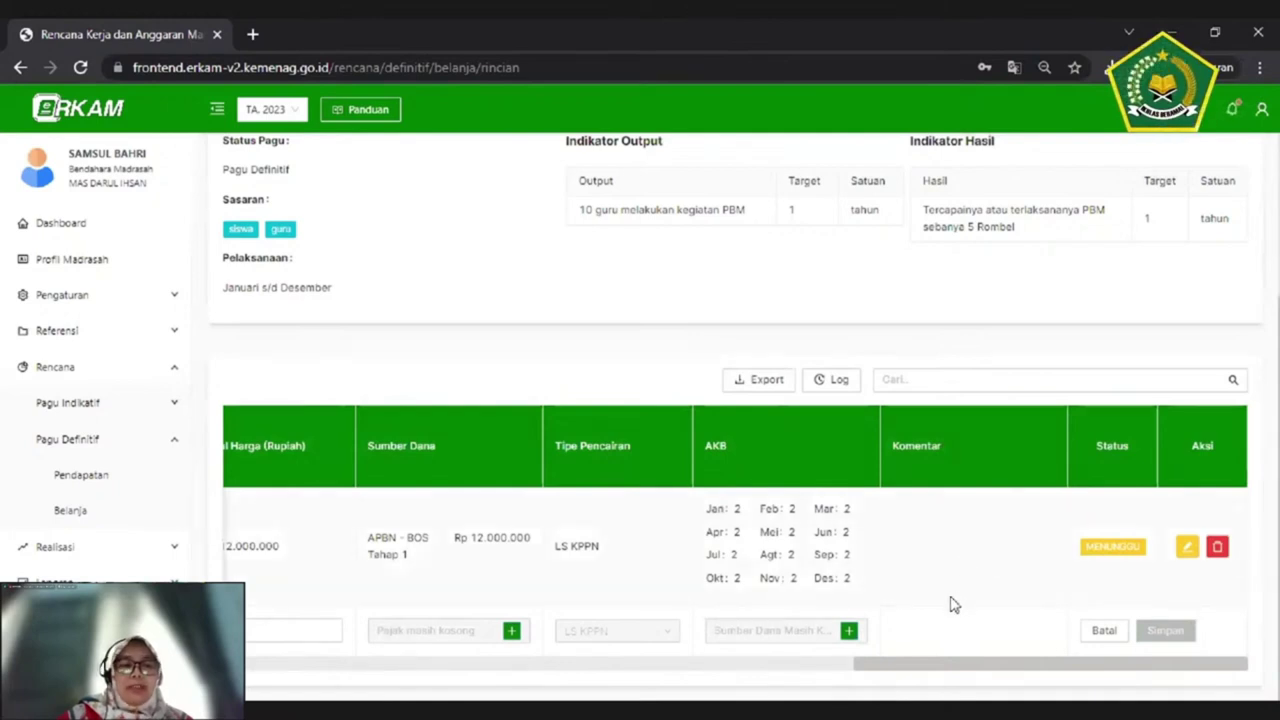
left_click_drag(929, 672, 252, 677)
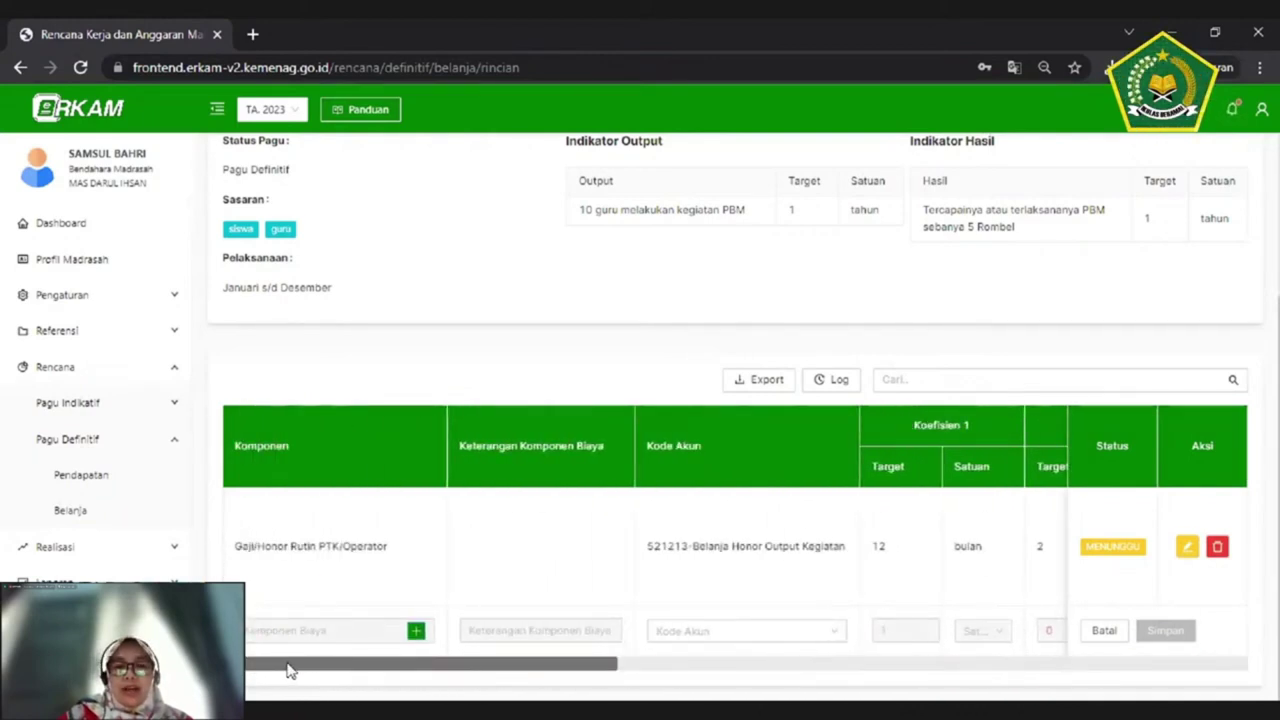
scroll(651, 674, "right", 10)
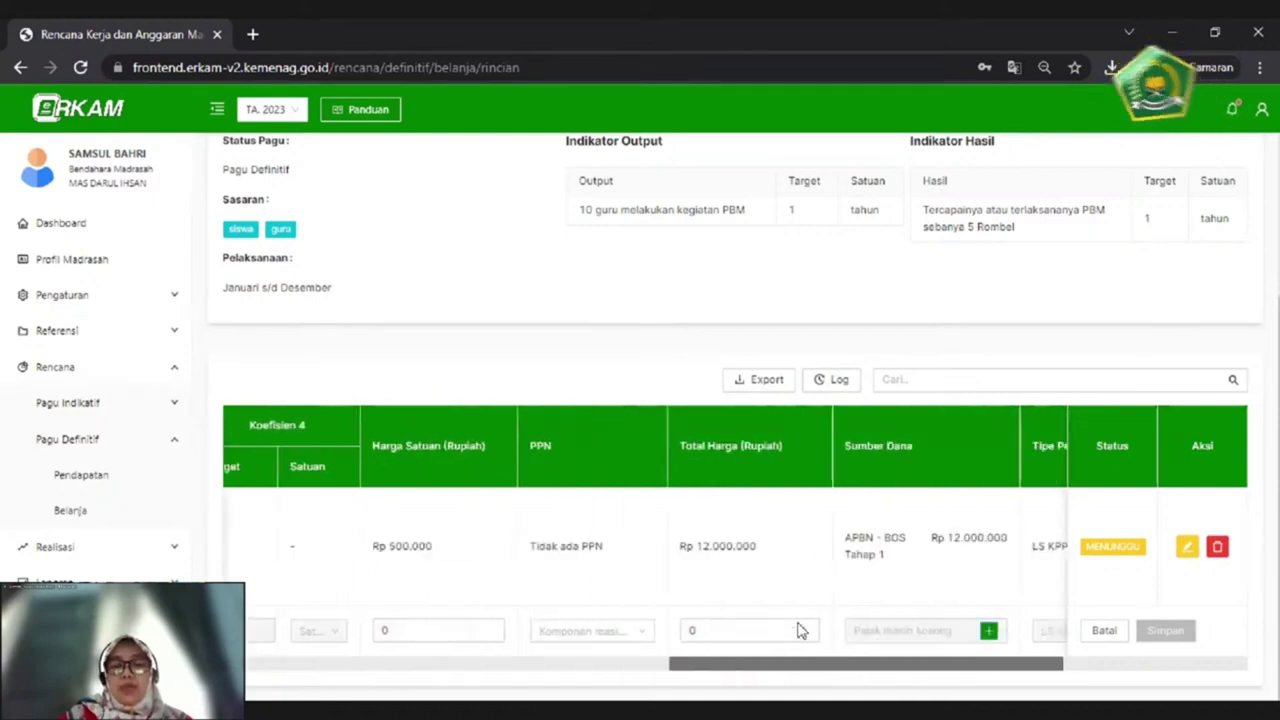
left_click_drag(946, 663, 1137, 622)
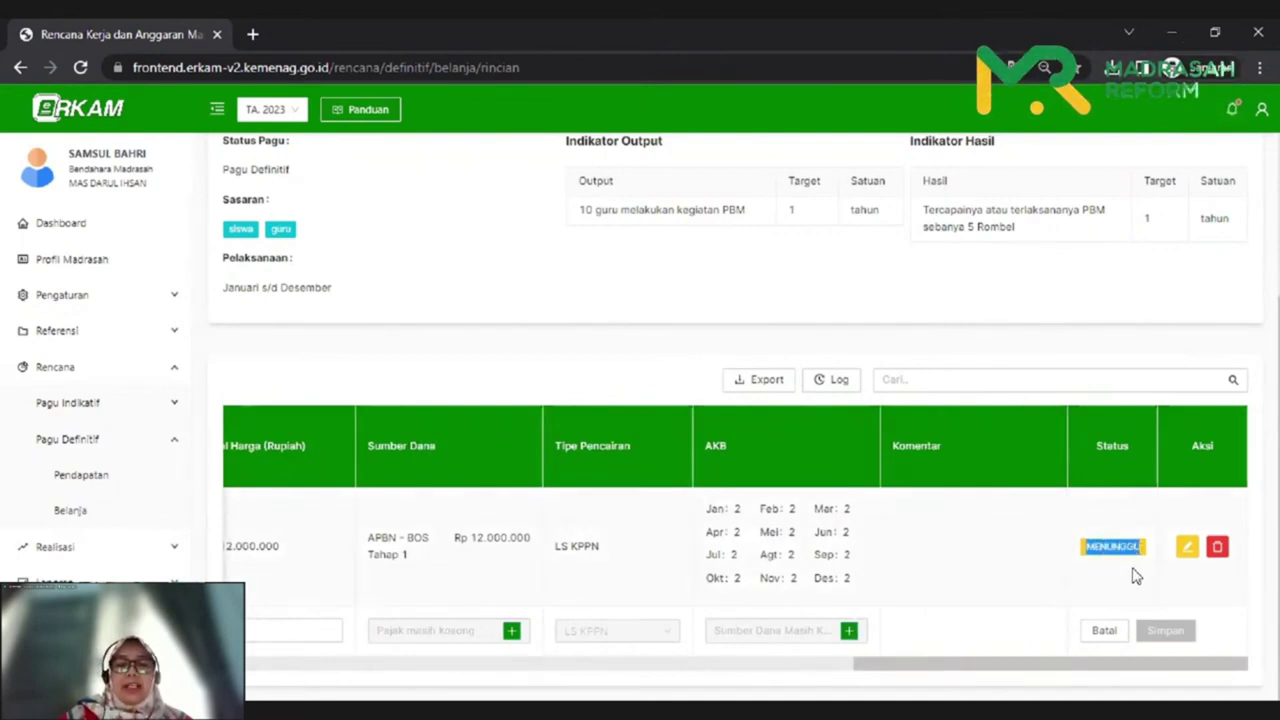
left_click(1136, 576)
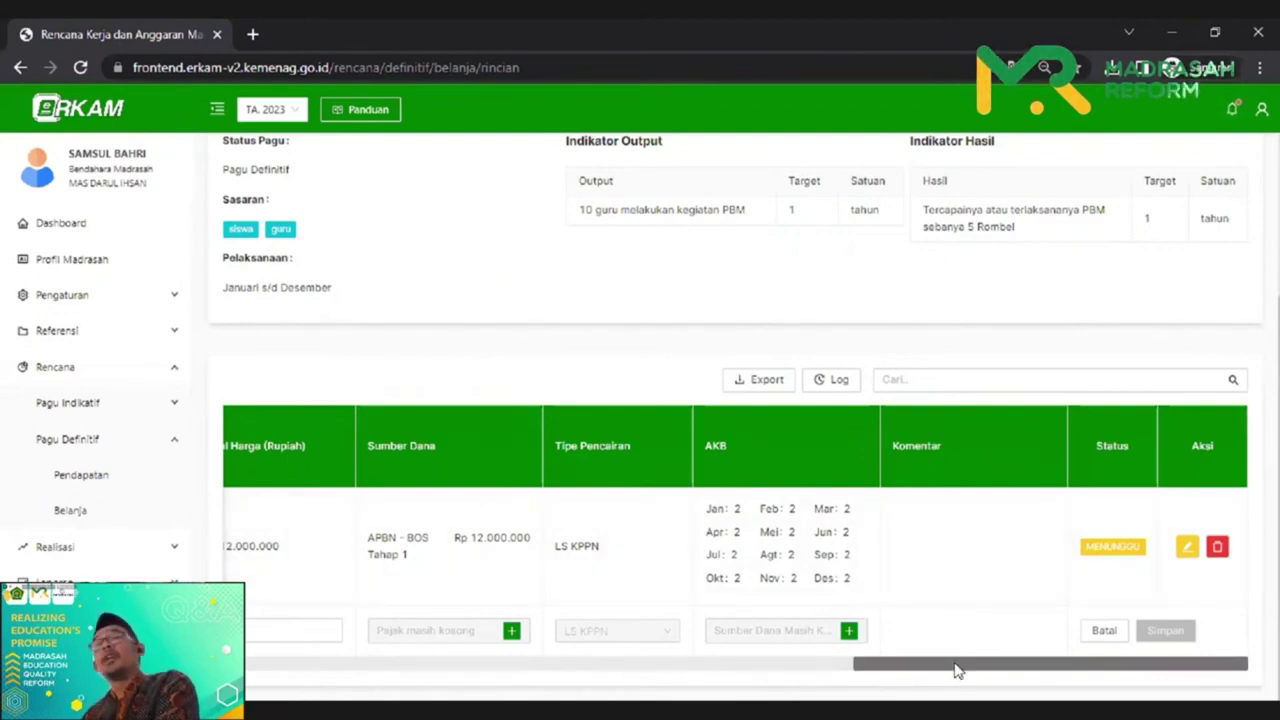
left_click_drag(957, 671, 277, 669)
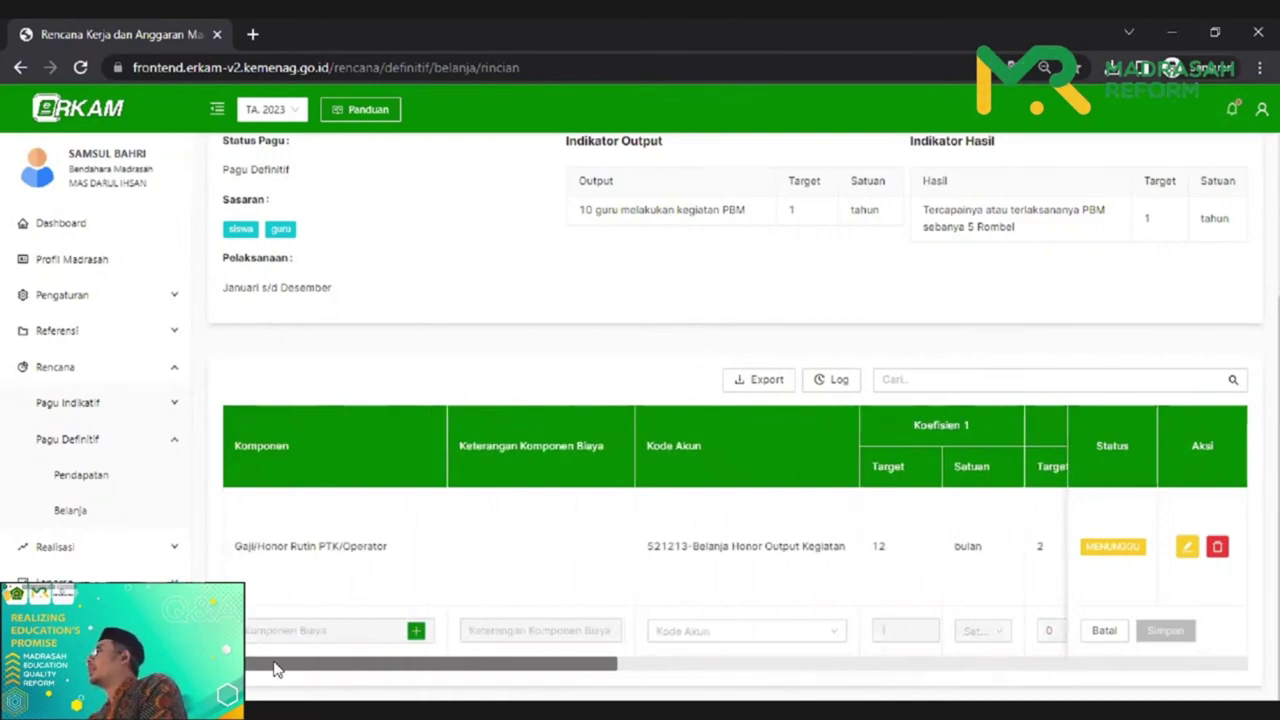
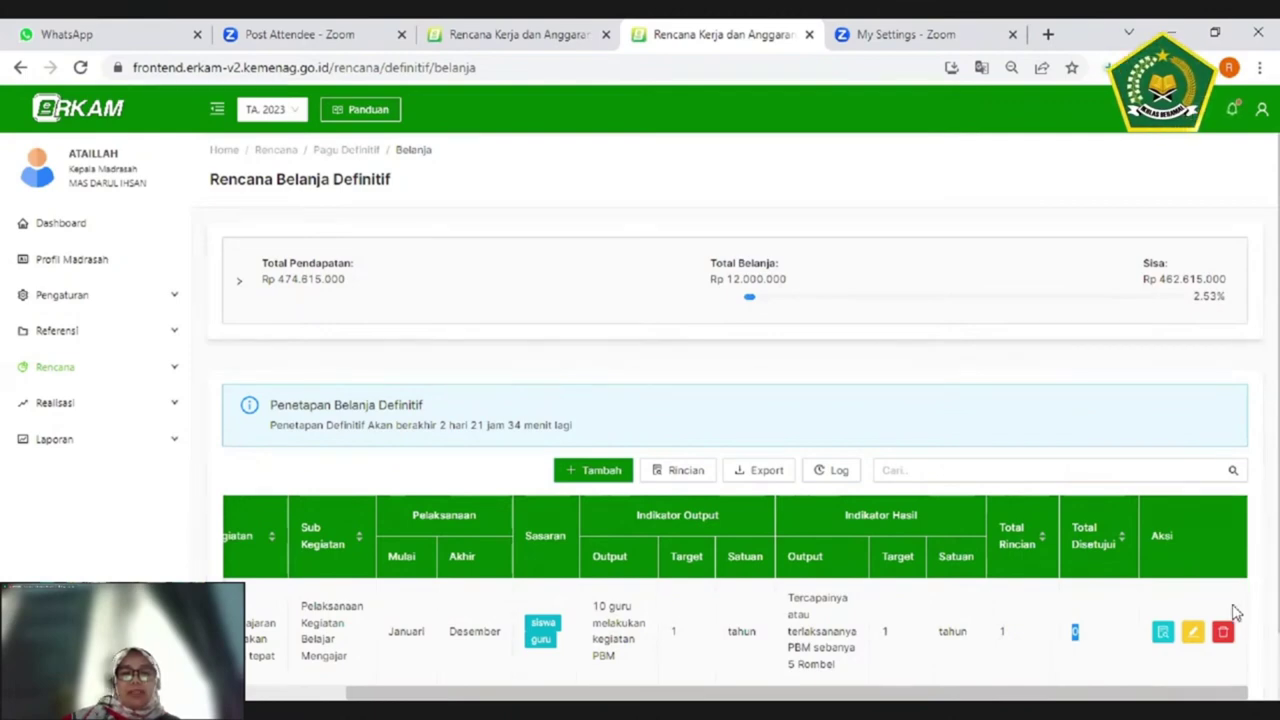
Step: Open the teaching activity's Rincian to reveal its Rp 12.000.000 honorarium item, status Menunggu
scroll(737, 417, "down", 1)
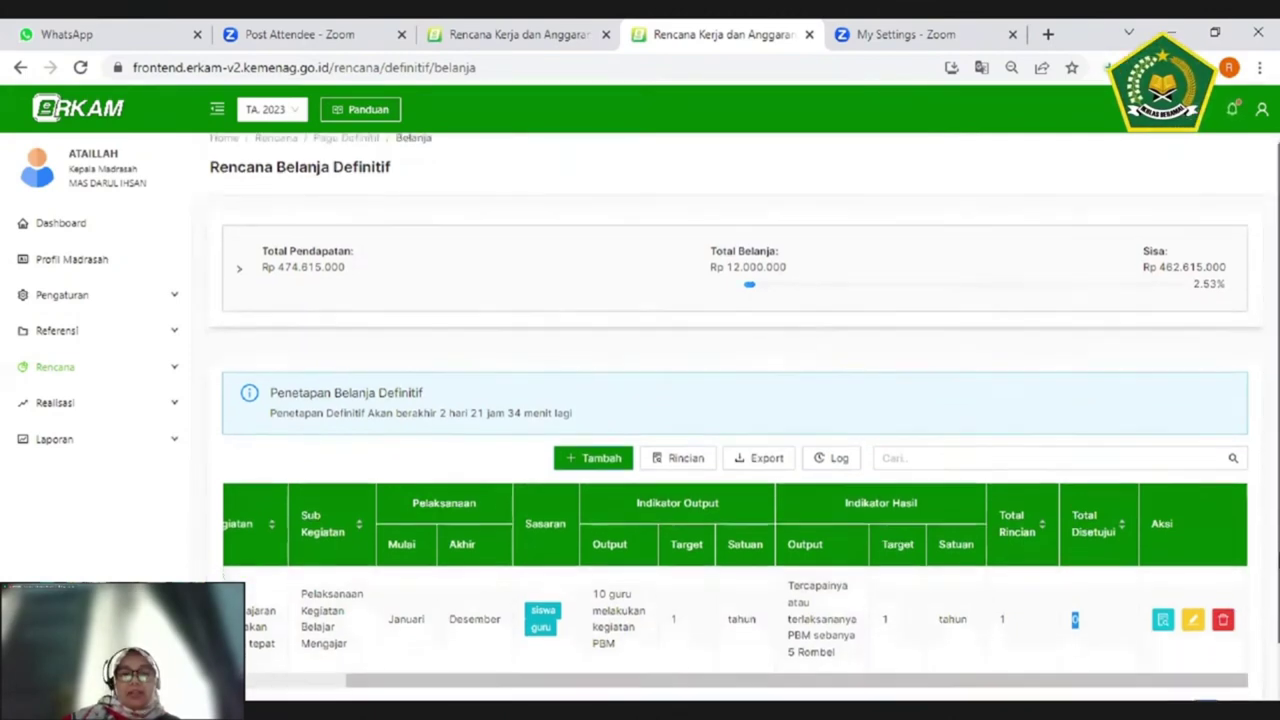
scroll(737, 417, "down", 1)
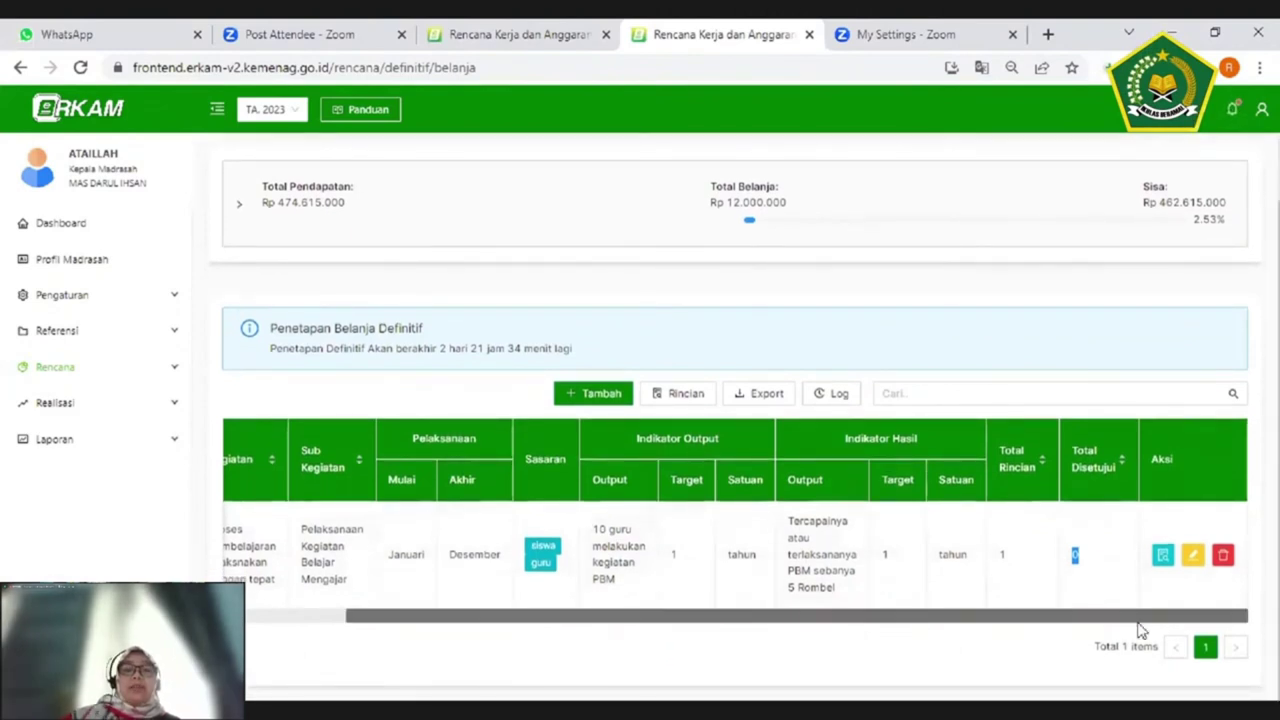
left_click(1078, 561)
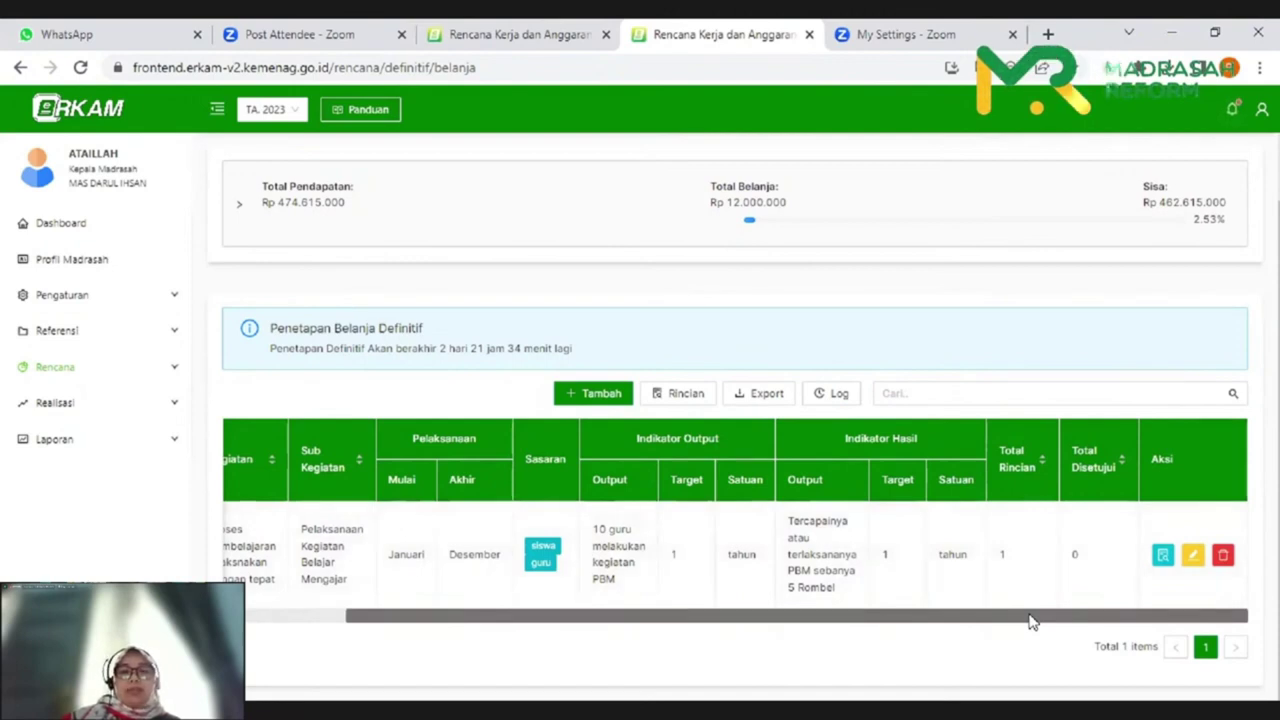
left_click(1162, 556)
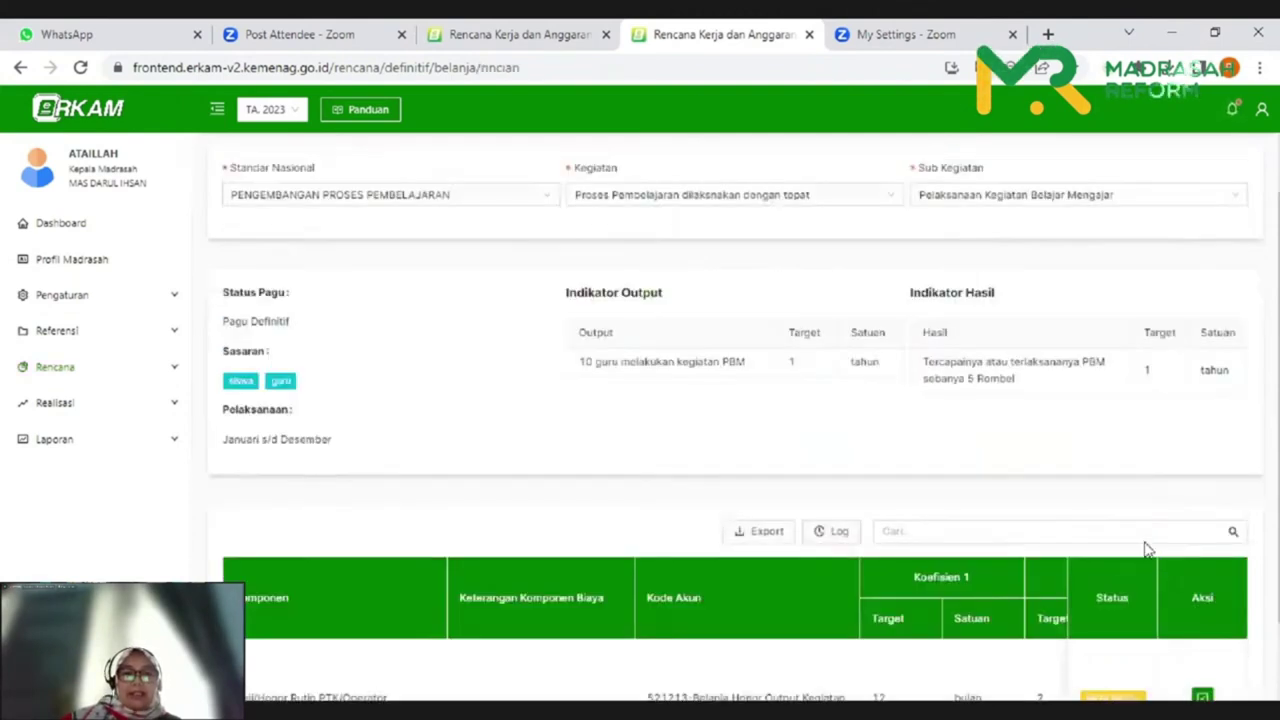
scroll(1228, 603, "down", 1)
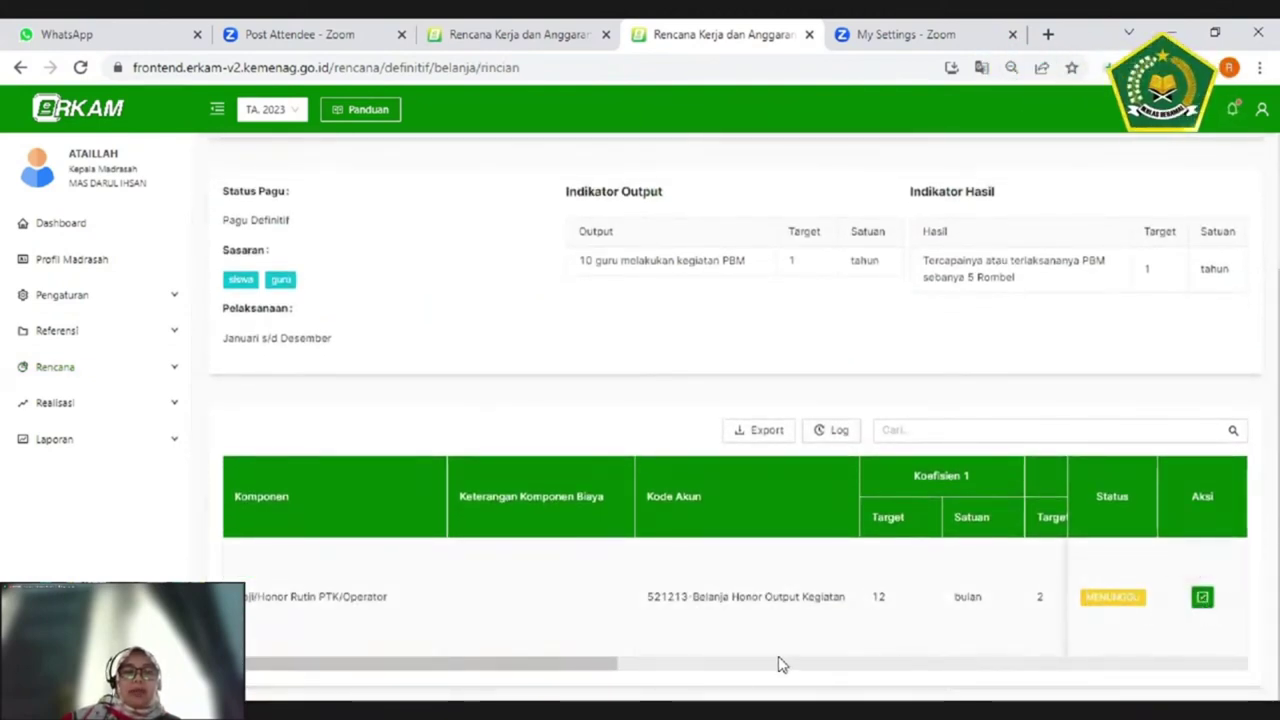
left_click_drag(596, 670, 1229, 666)
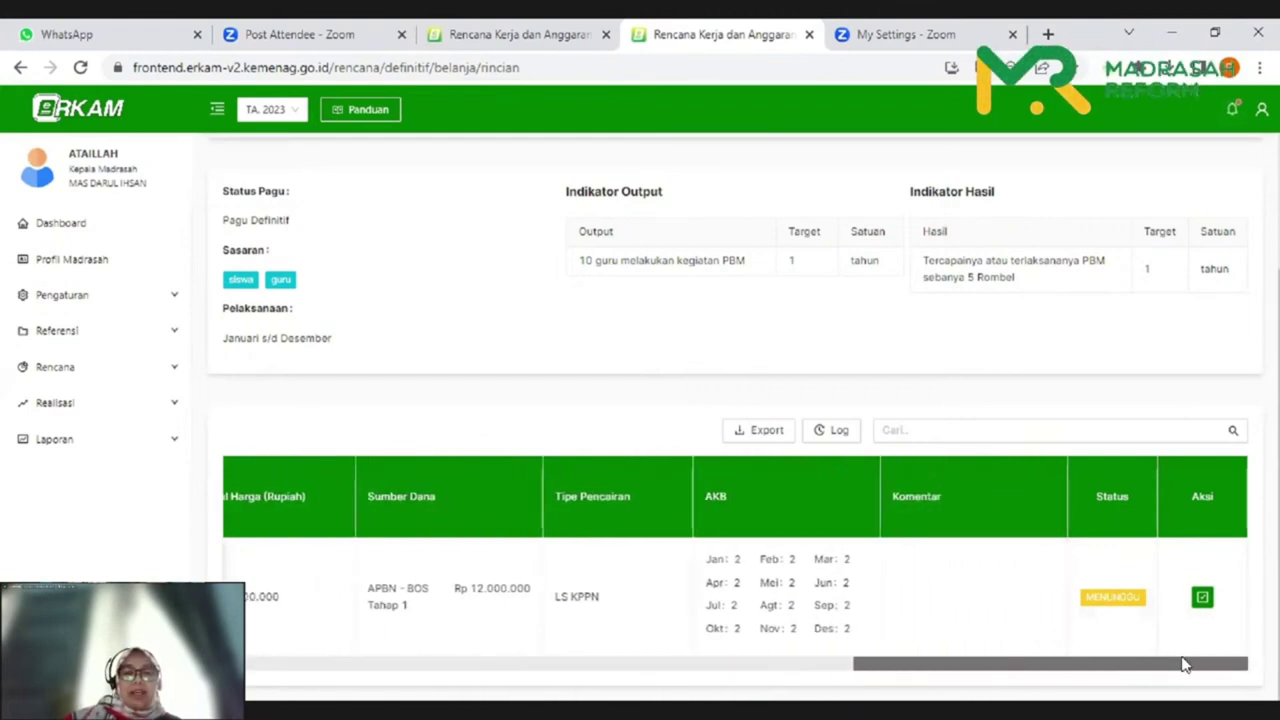
Step: Approve the Rp 12.000.000 Gaji/Honor Rutin PTK/Operator item as Disetujui in the Approval dialog
left_click(1201, 600)
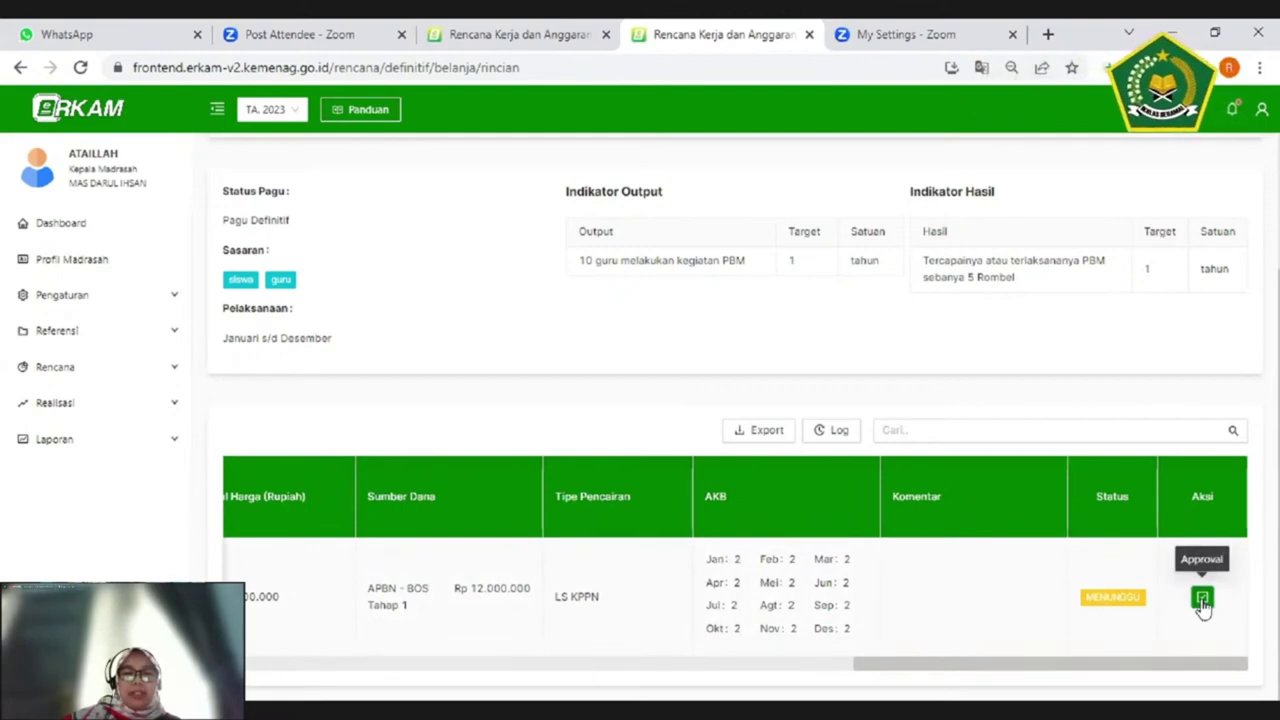
left_click(1203, 600)
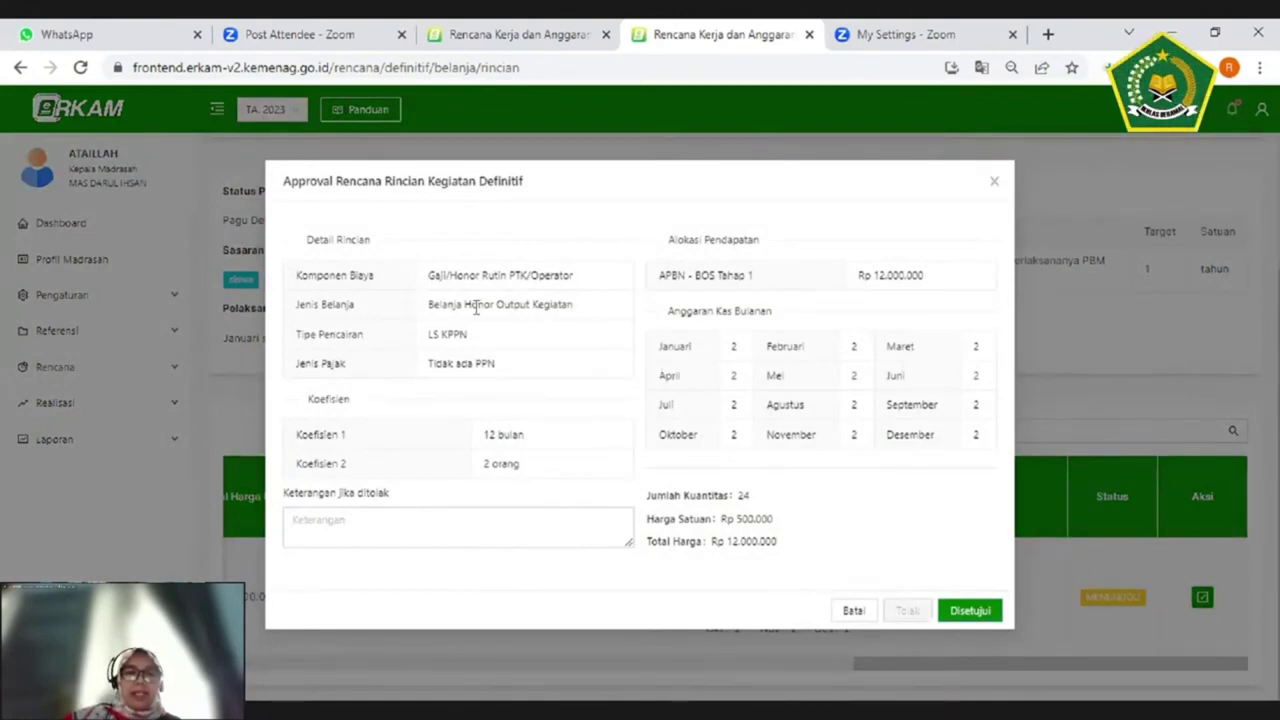
left_click_drag(307, 240, 369, 240)
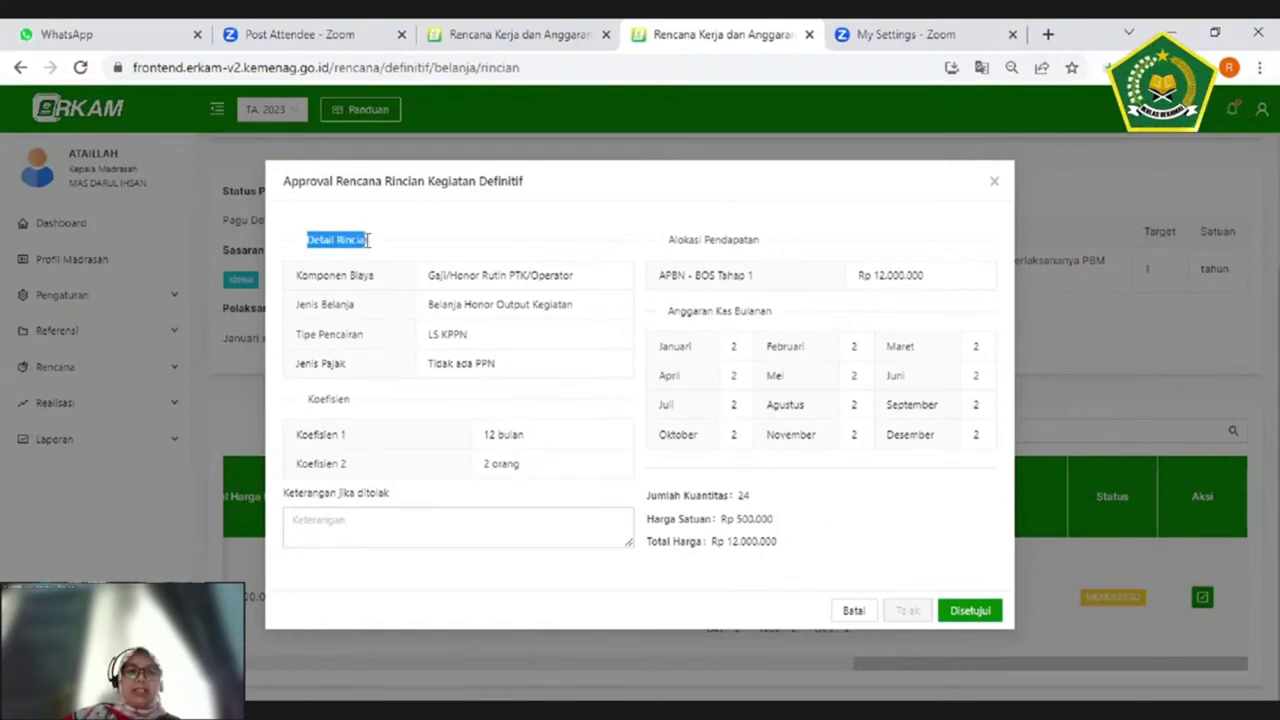
left_click(389, 397)
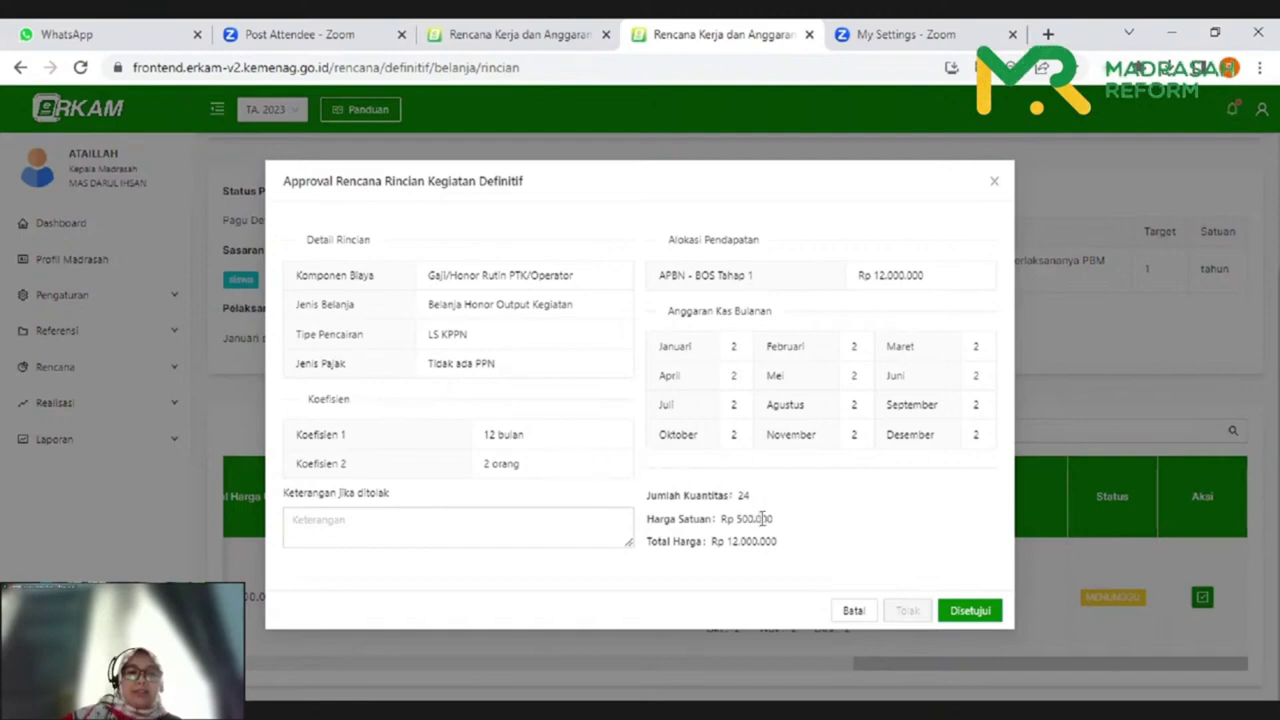
left_click(976, 614)
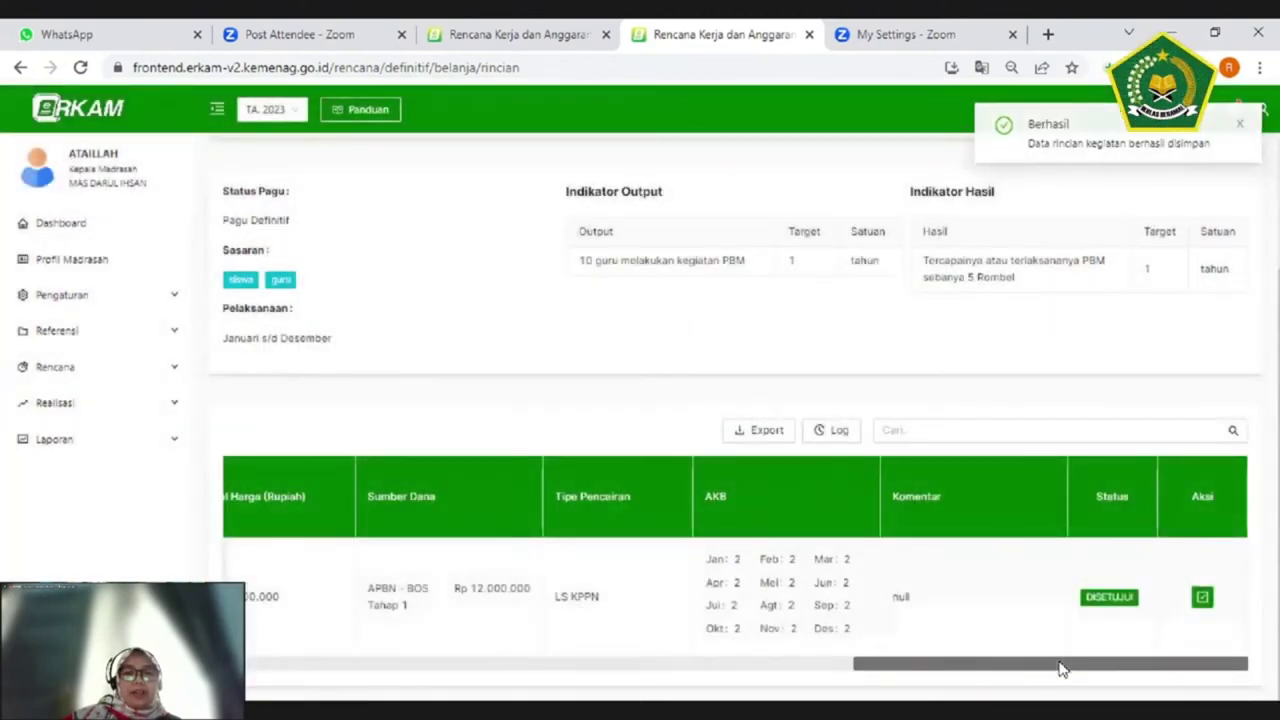
Step: Leave the rincian page for the dashboard, which shows the March 2023 LPJ reminder
left_click_drag(1074, 668, 1171, 636)
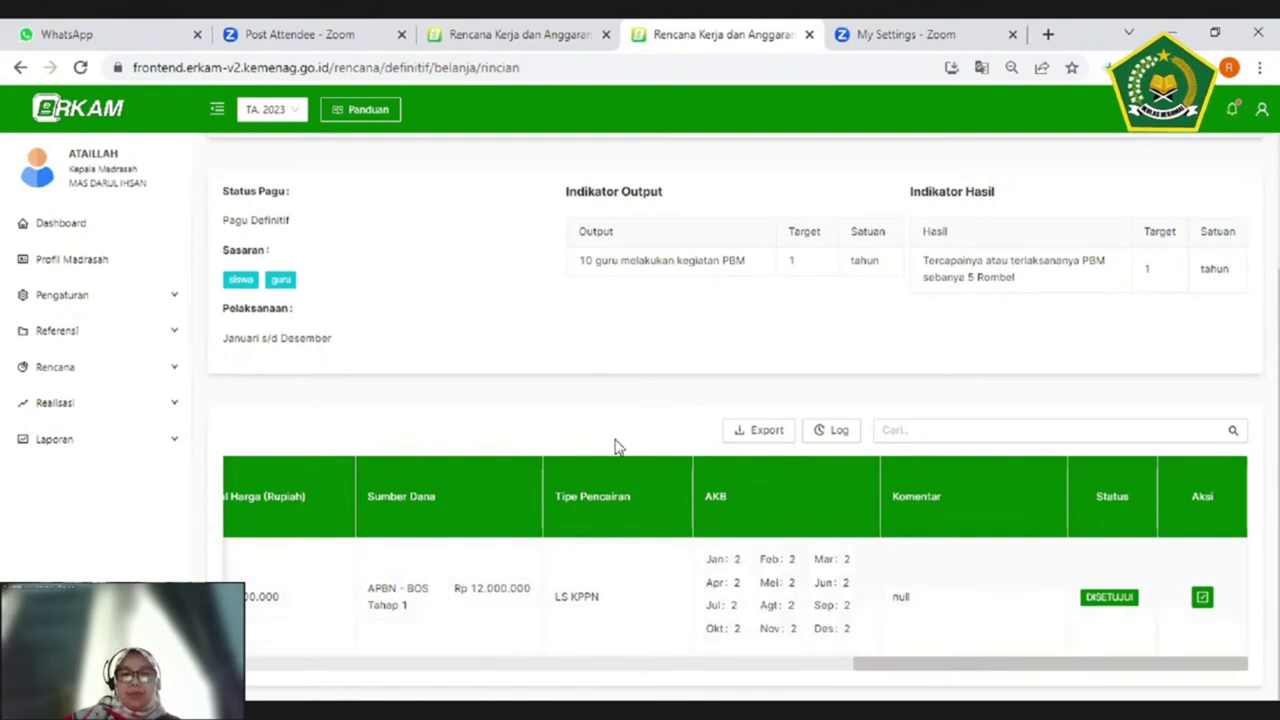
scroll(537, 383, "up", 1)
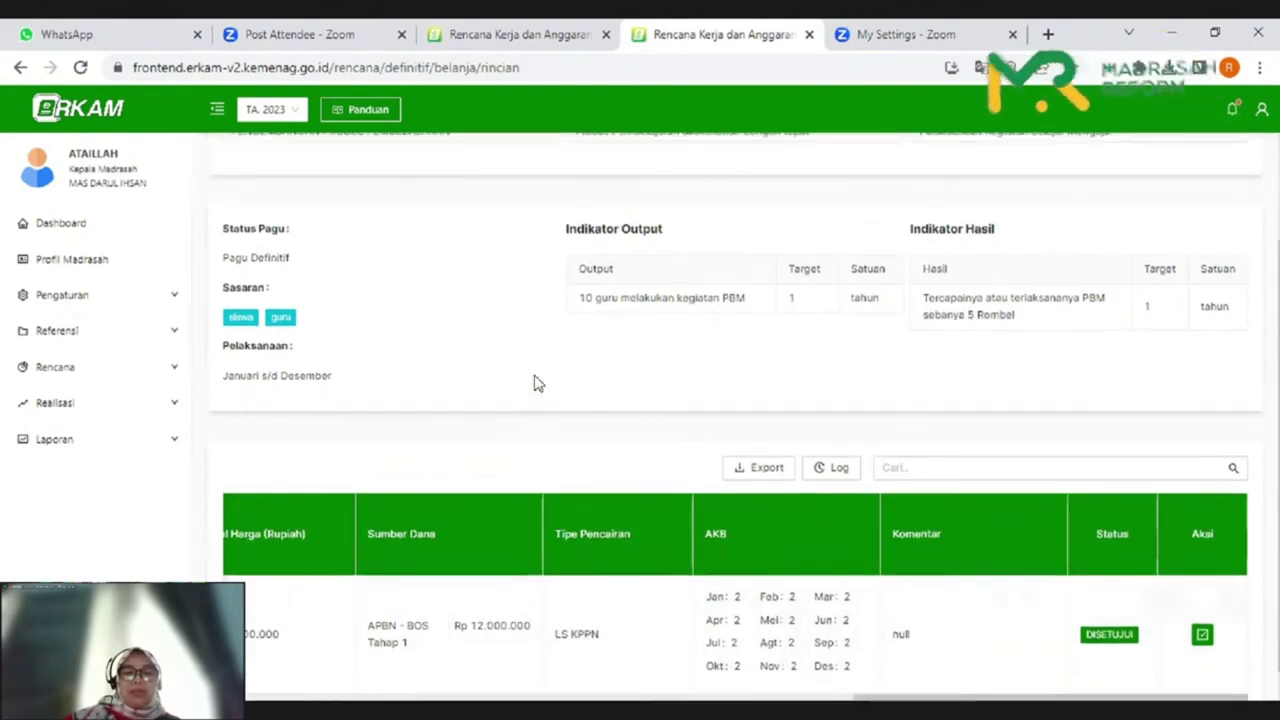
scroll(537, 383, "up", 1)
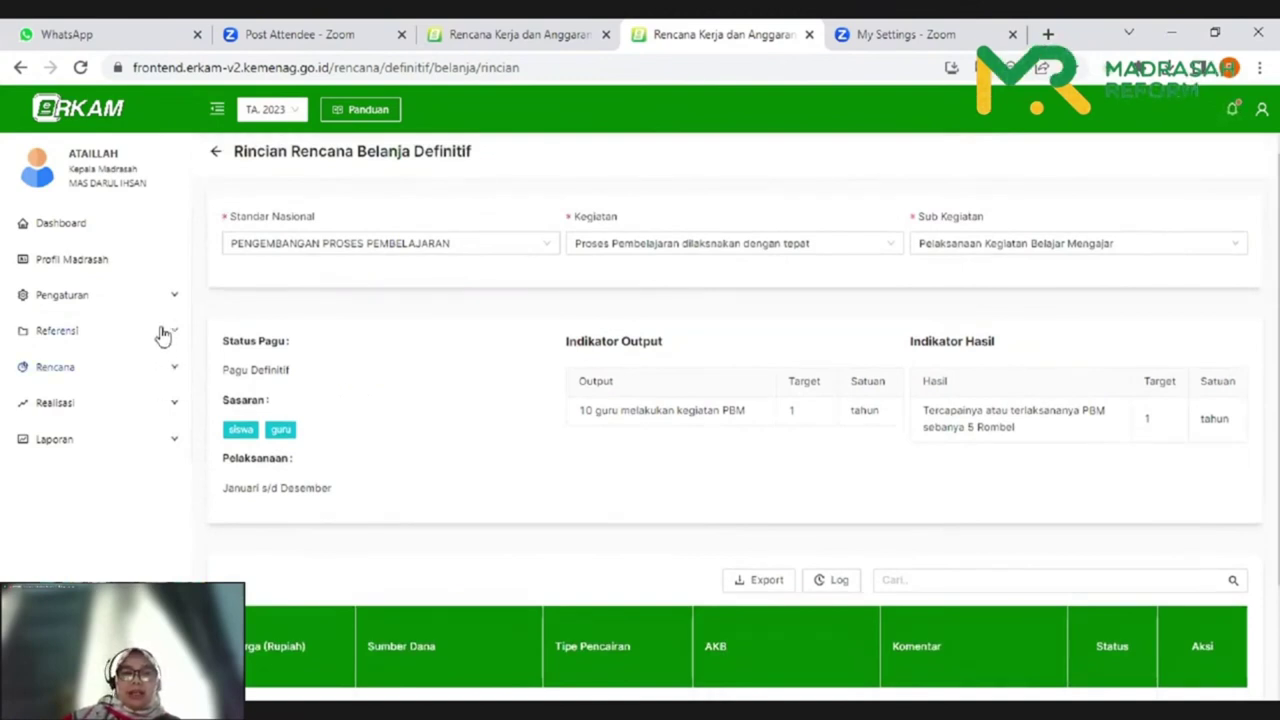
left_click(153, 384)
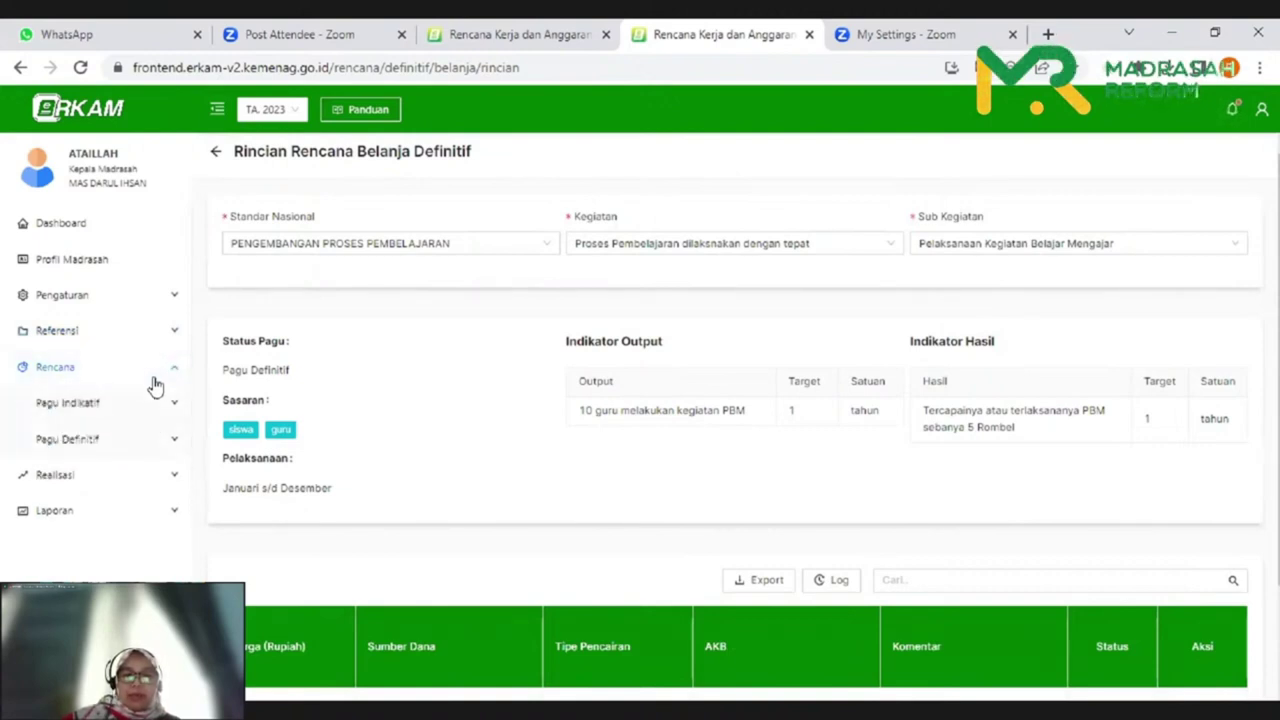
left_click(155, 384)
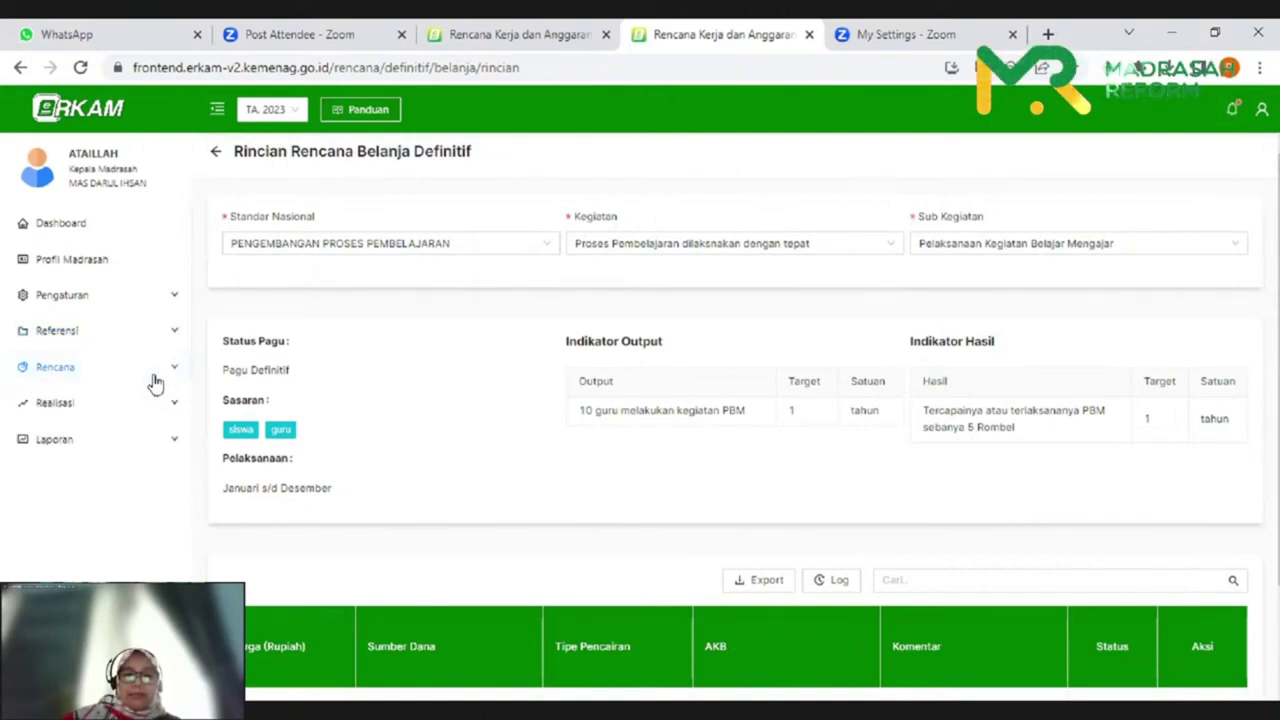
scroll(437, 517, "down", 2)
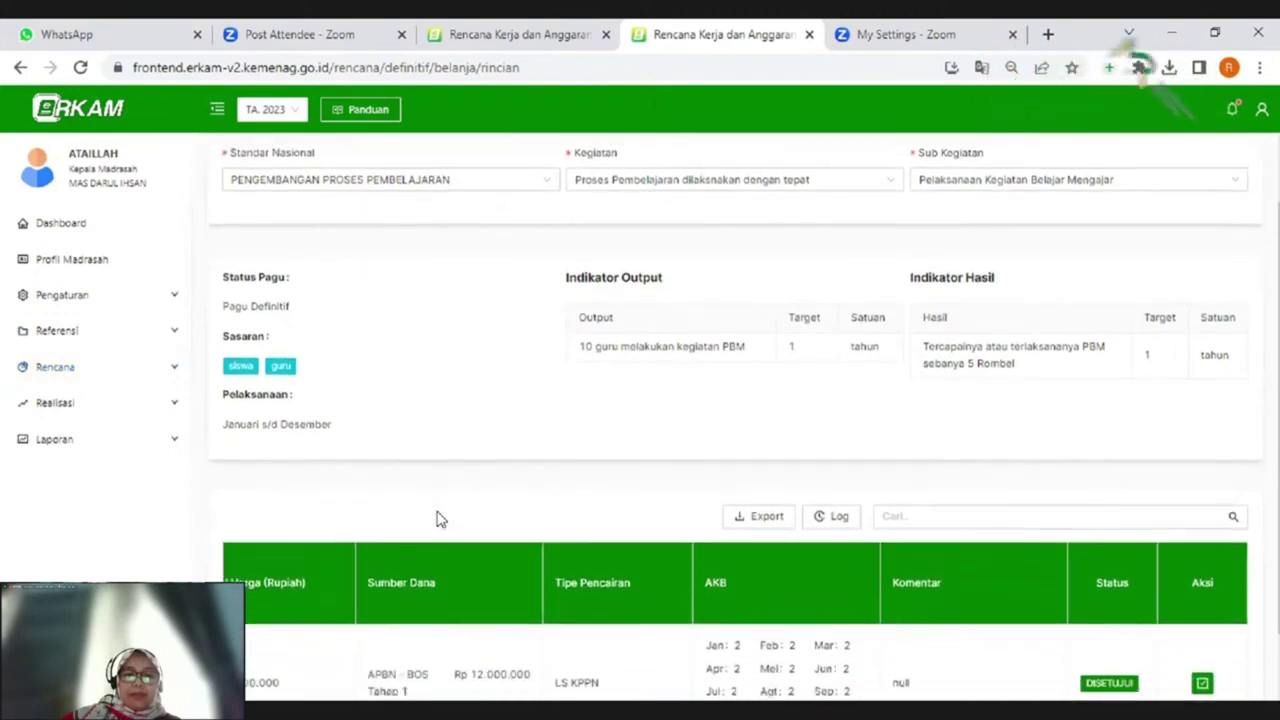
scroll(437, 517, "down", 1)
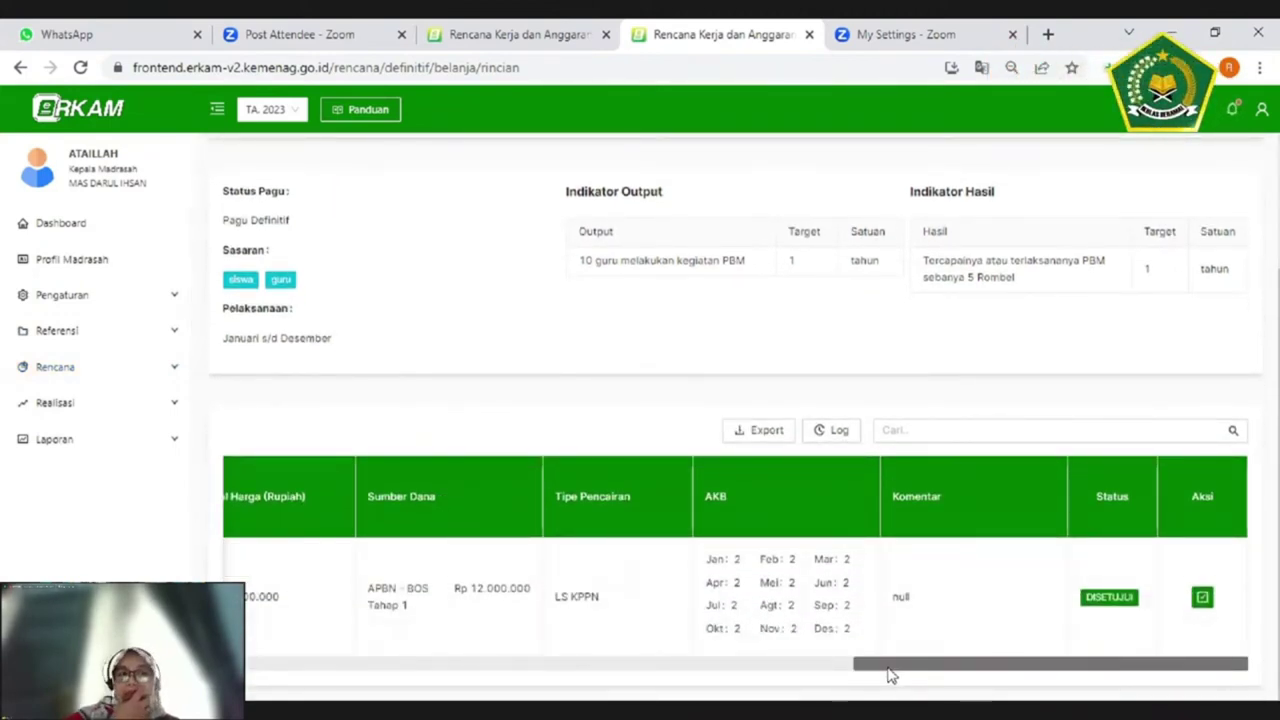
left_click_drag(889, 666, 152, 507)
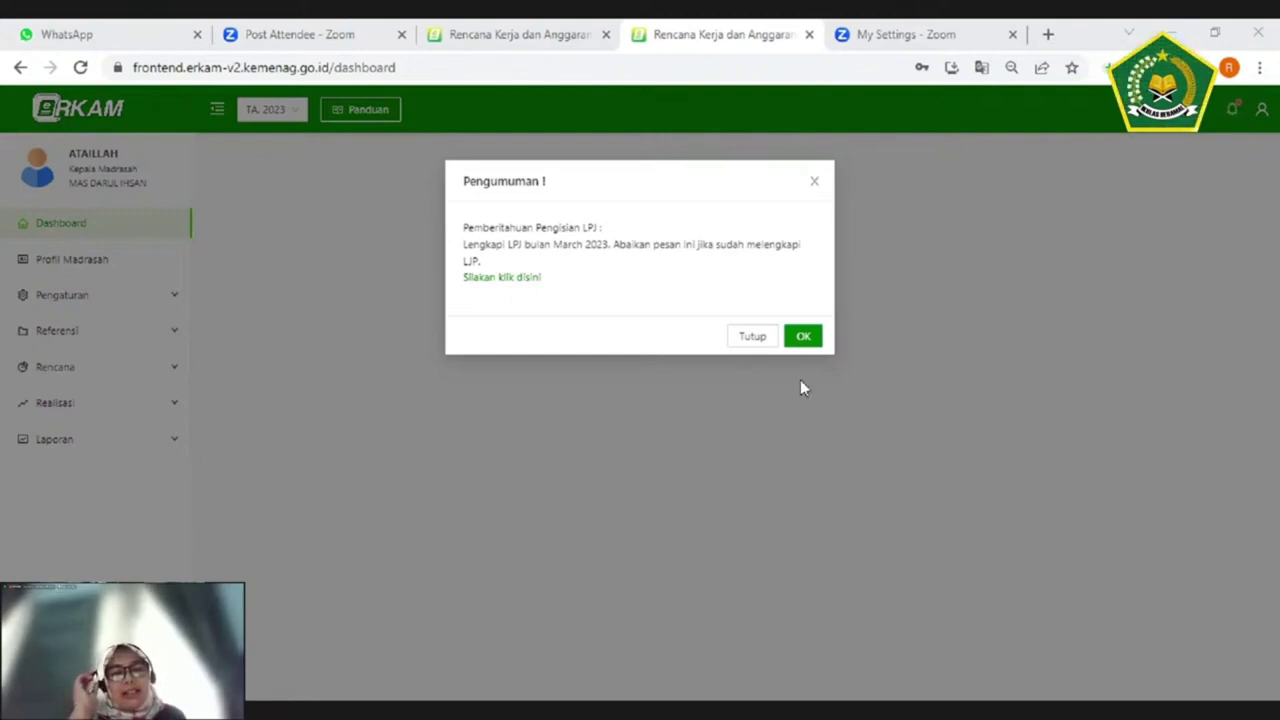
Step: Dismiss the LPJ announcement and expand the Realisasi menu beside the dashboard summary
left_click(804, 337)
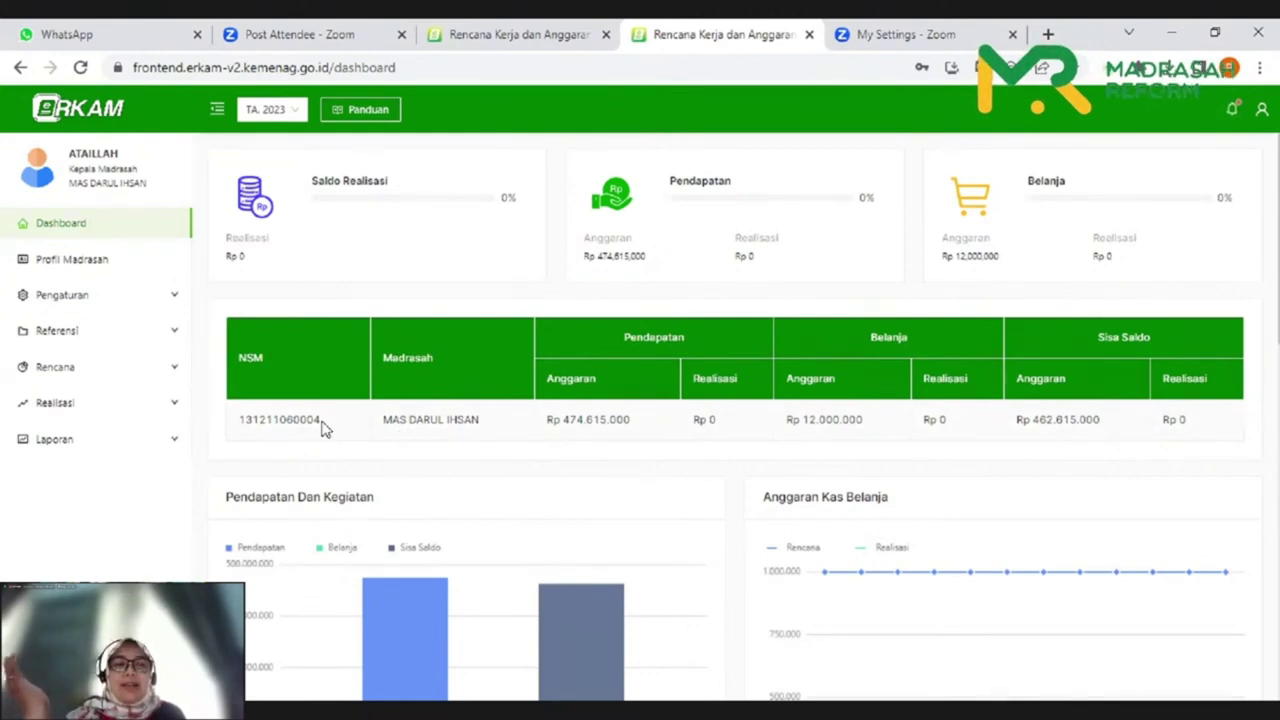
left_click(172, 410)
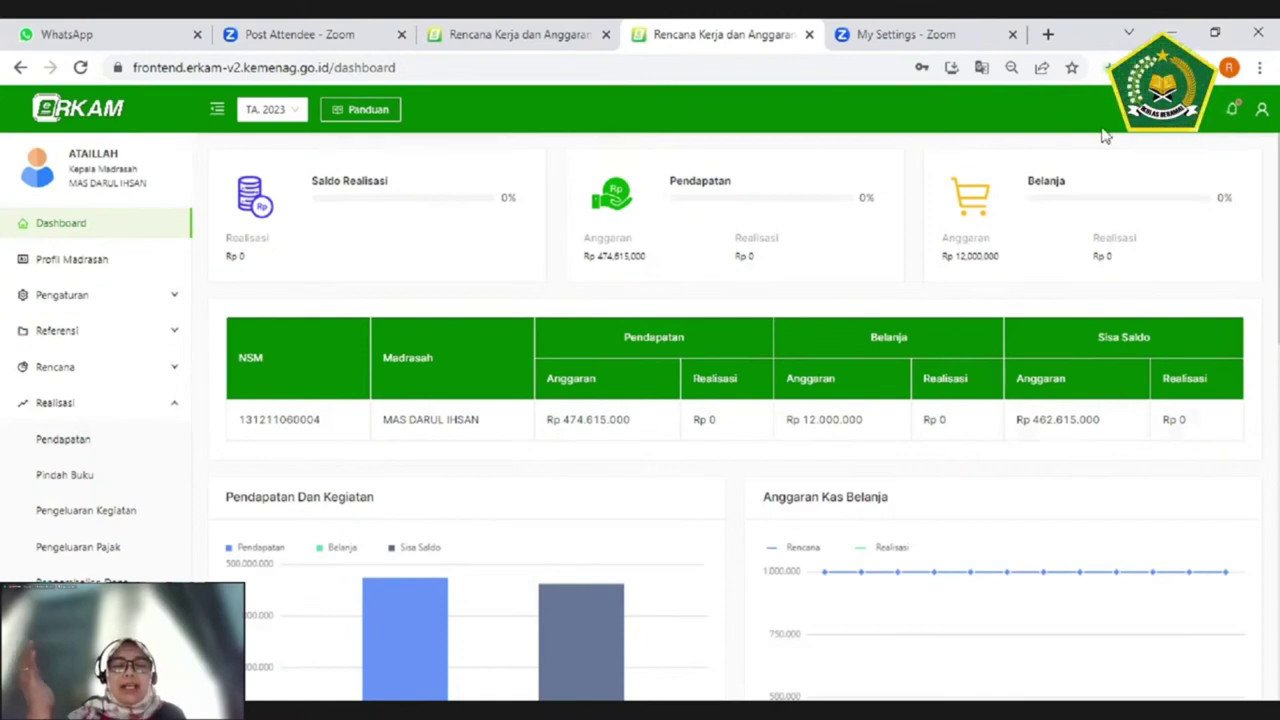
Step: Log out of the madrasah head's account and continue on the dashboard as the Bendahara
left_click(1260, 110)
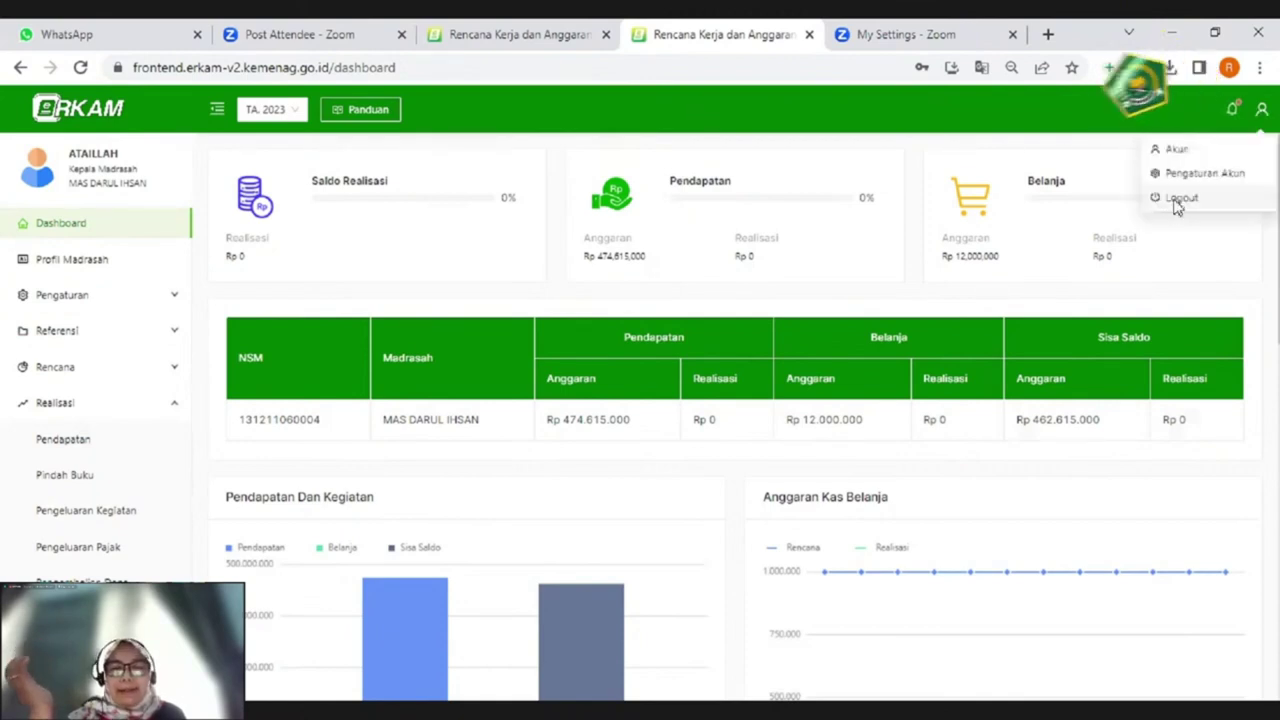
left_click(1180, 198)
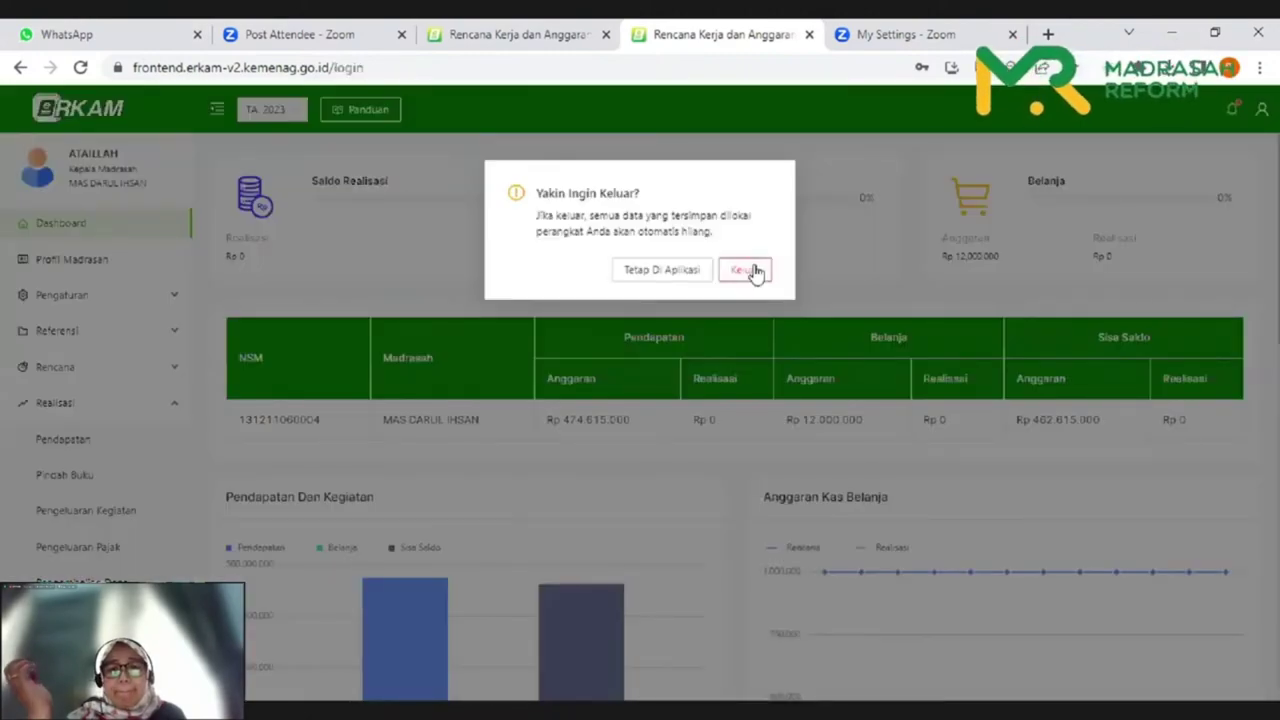
left_click(752, 270)
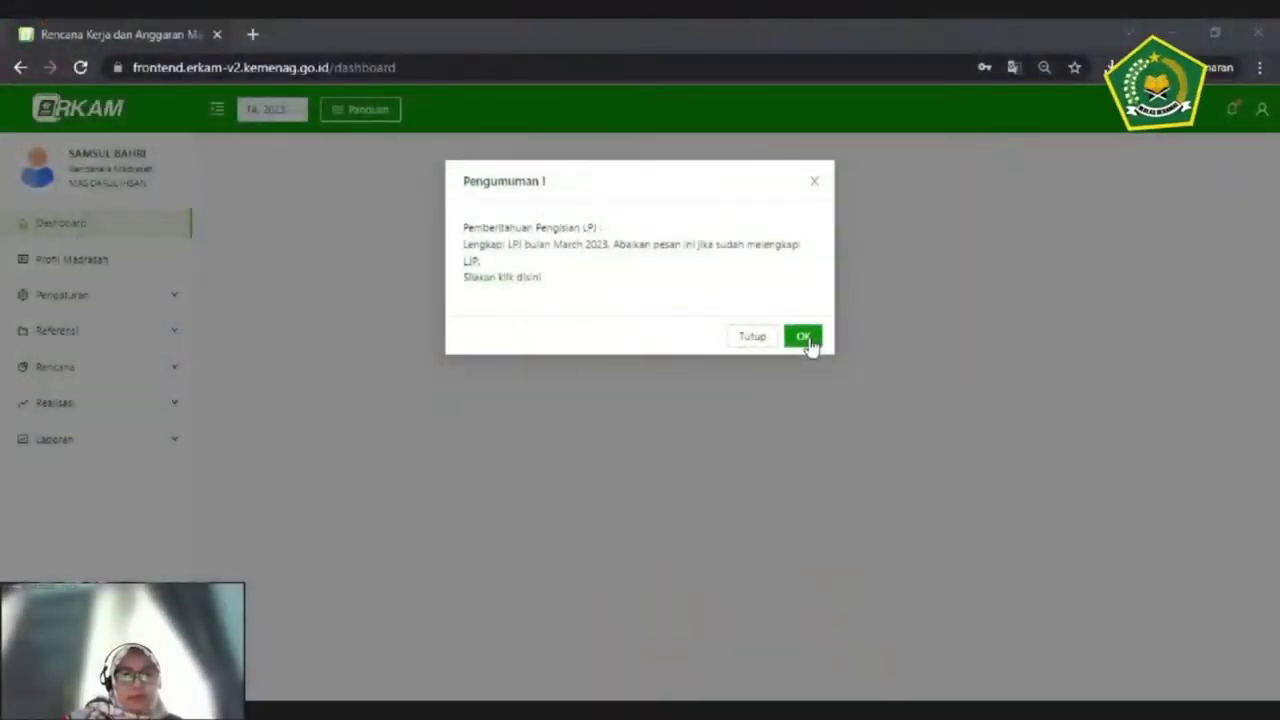
left_click(809, 339)
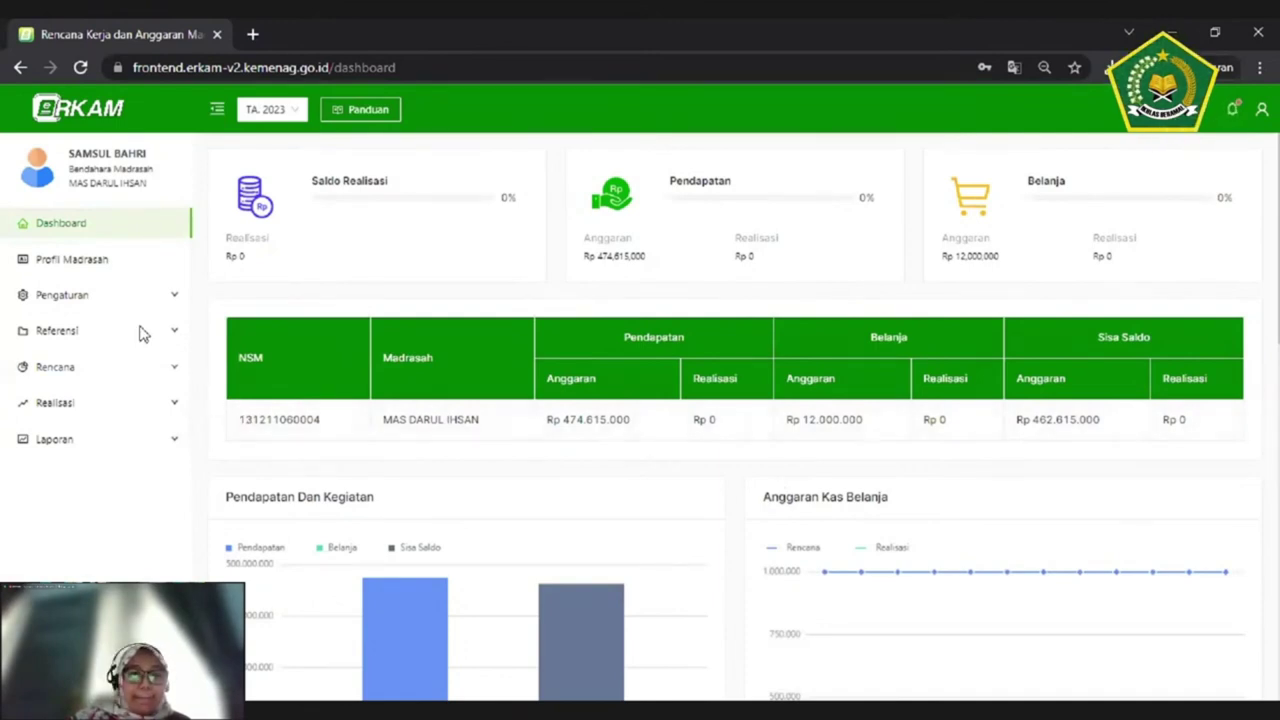
Step: Go to Realisasi > Pendapatan to view the empty income realisation list
left_click(134, 393)
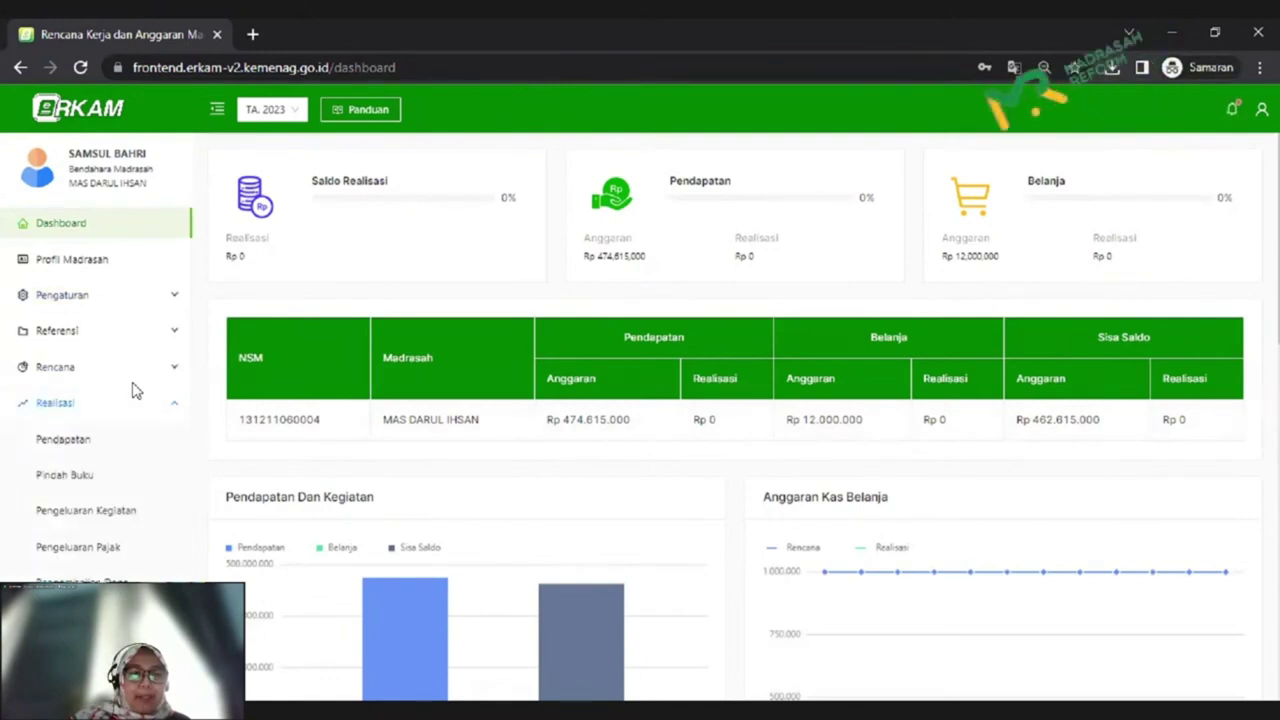
left_click(101, 452)
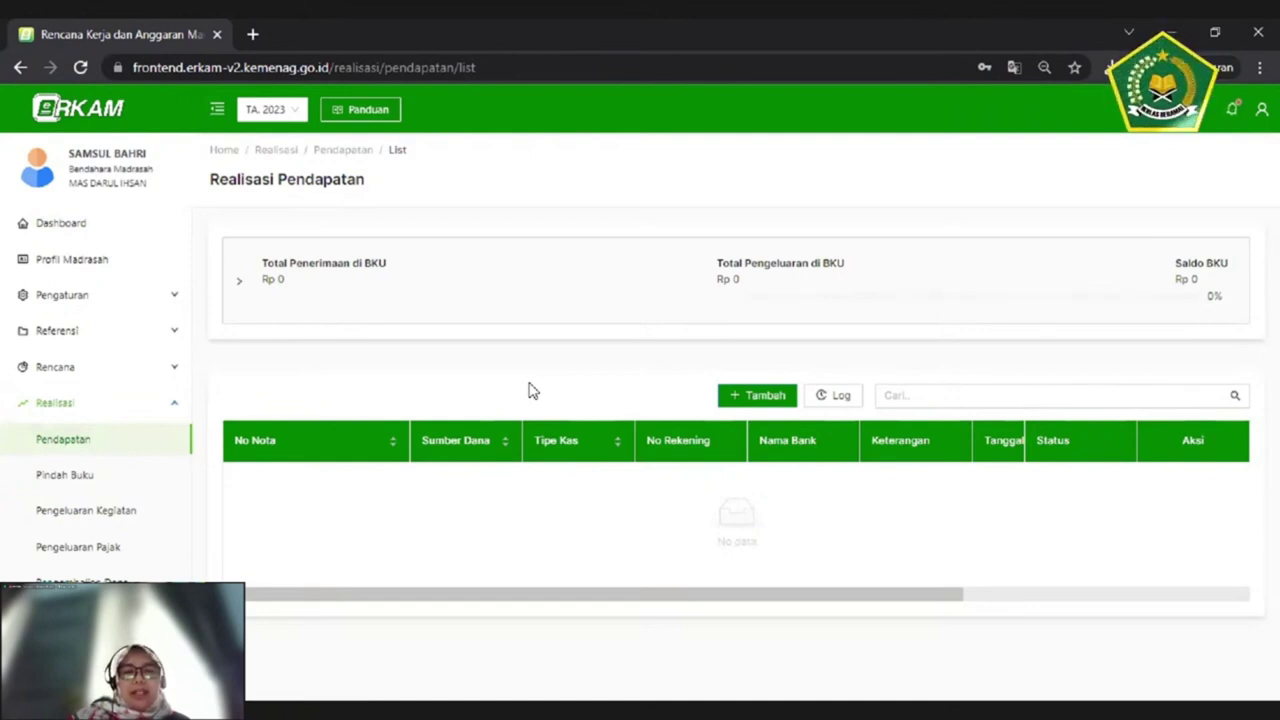
Step: Start a new income note using APBN - BOS Tahap 1, Rekening Bank and the Bank Syariah Indonesia account
left_click(760, 398)
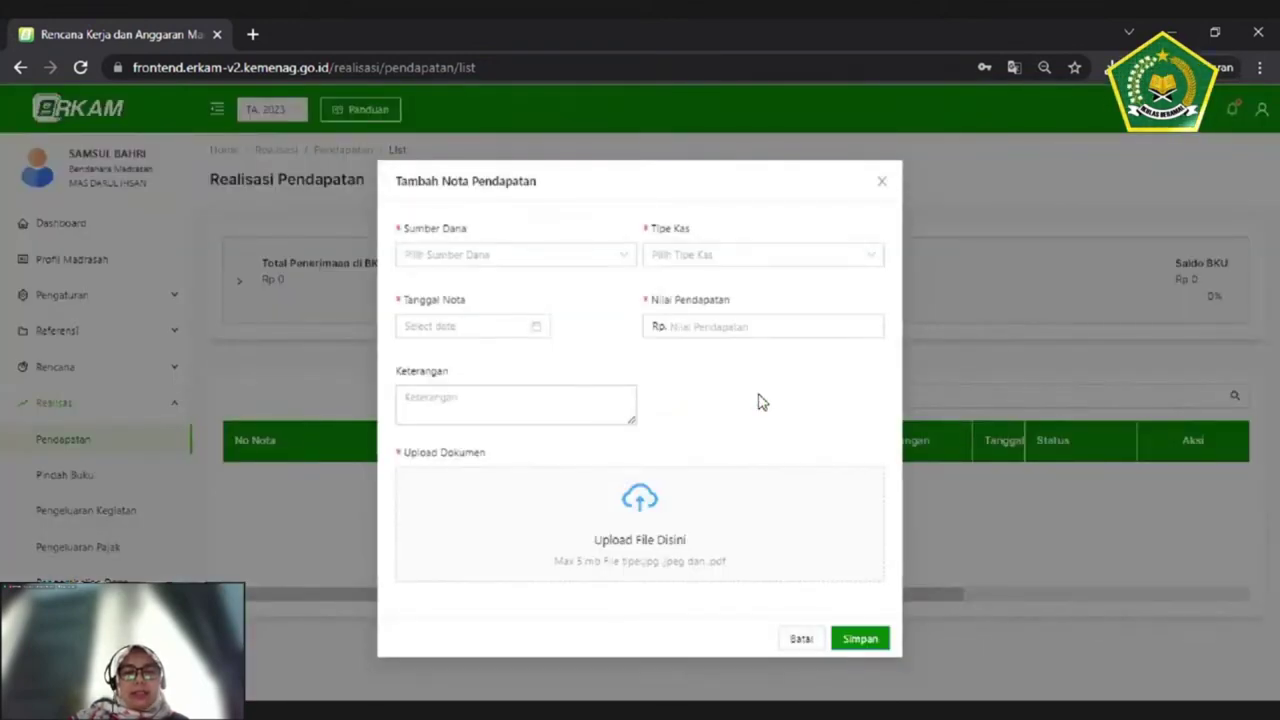
left_click(620, 253)
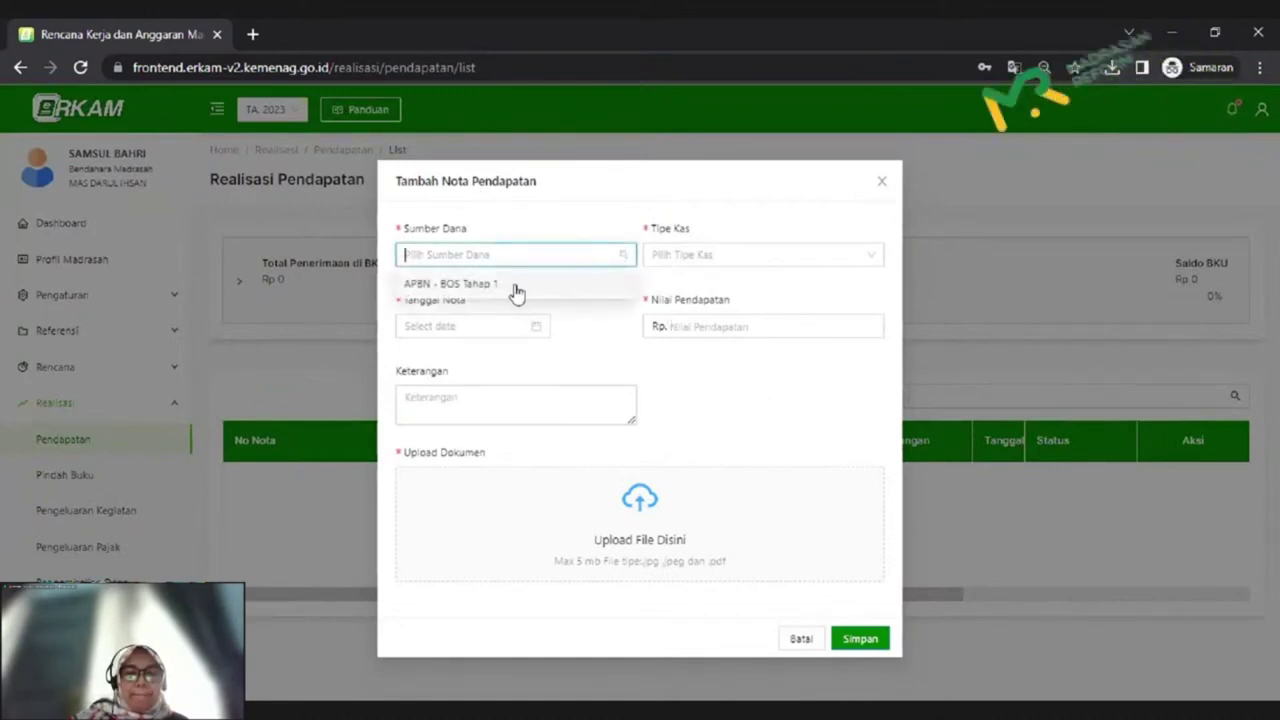
left_click(517, 286)
left_click(666, 258)
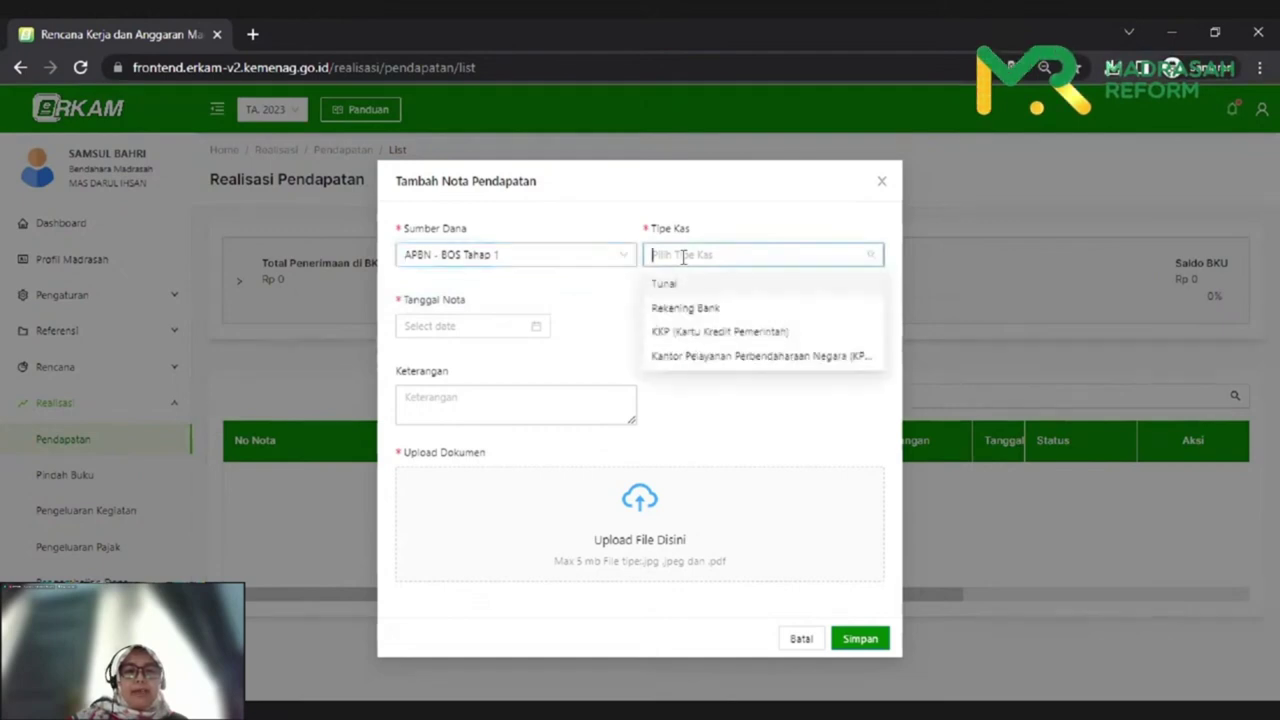
left_click(664, 309)
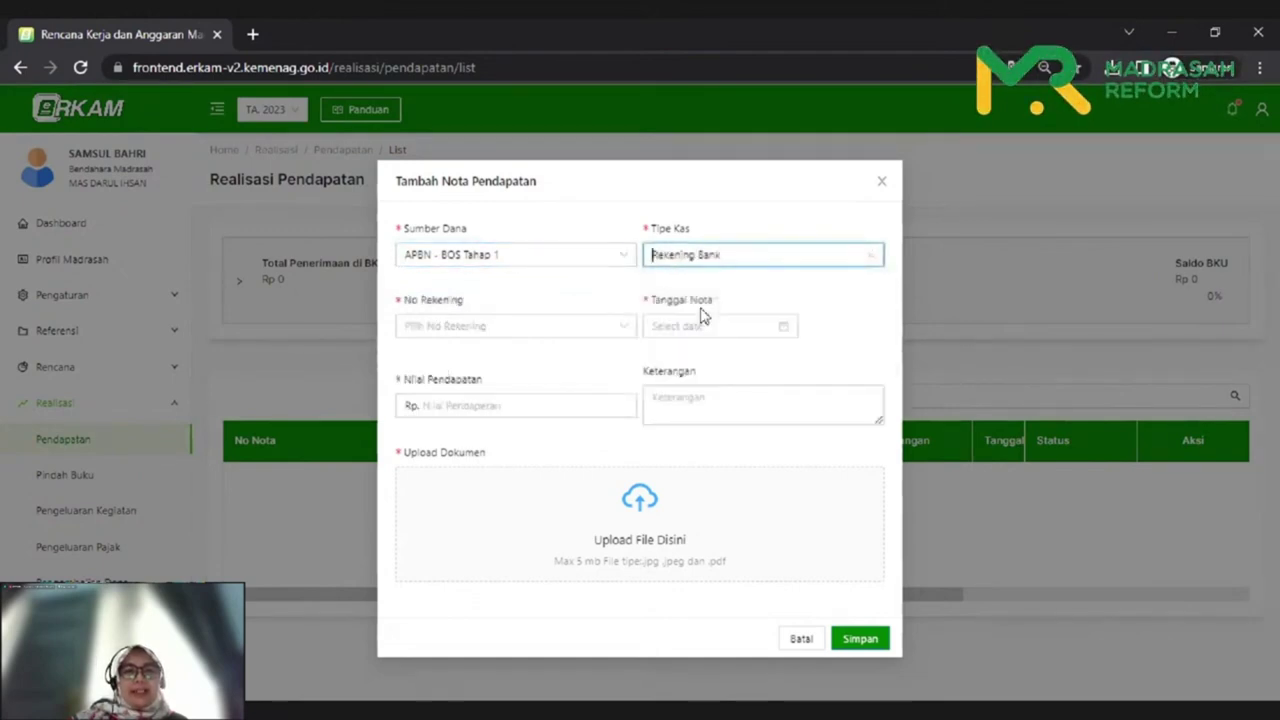
left_click(586, 326)
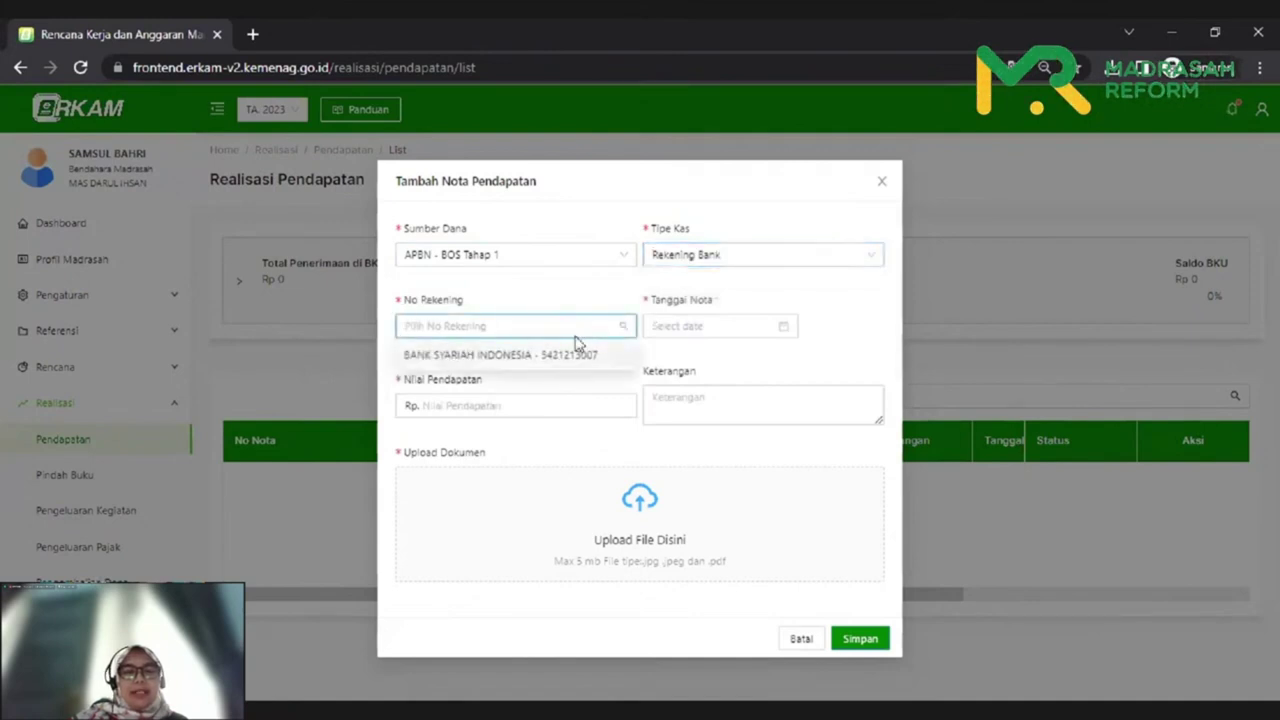
left_click(552, 357)
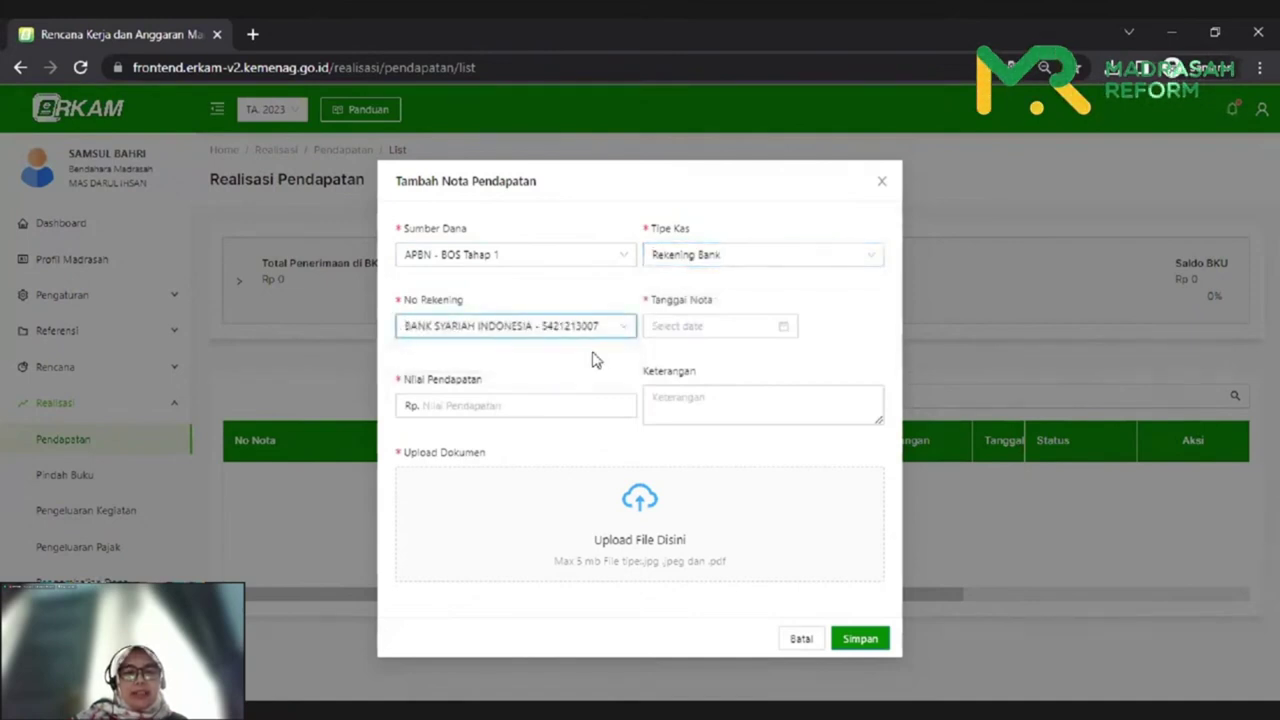
left_click(677, 326)
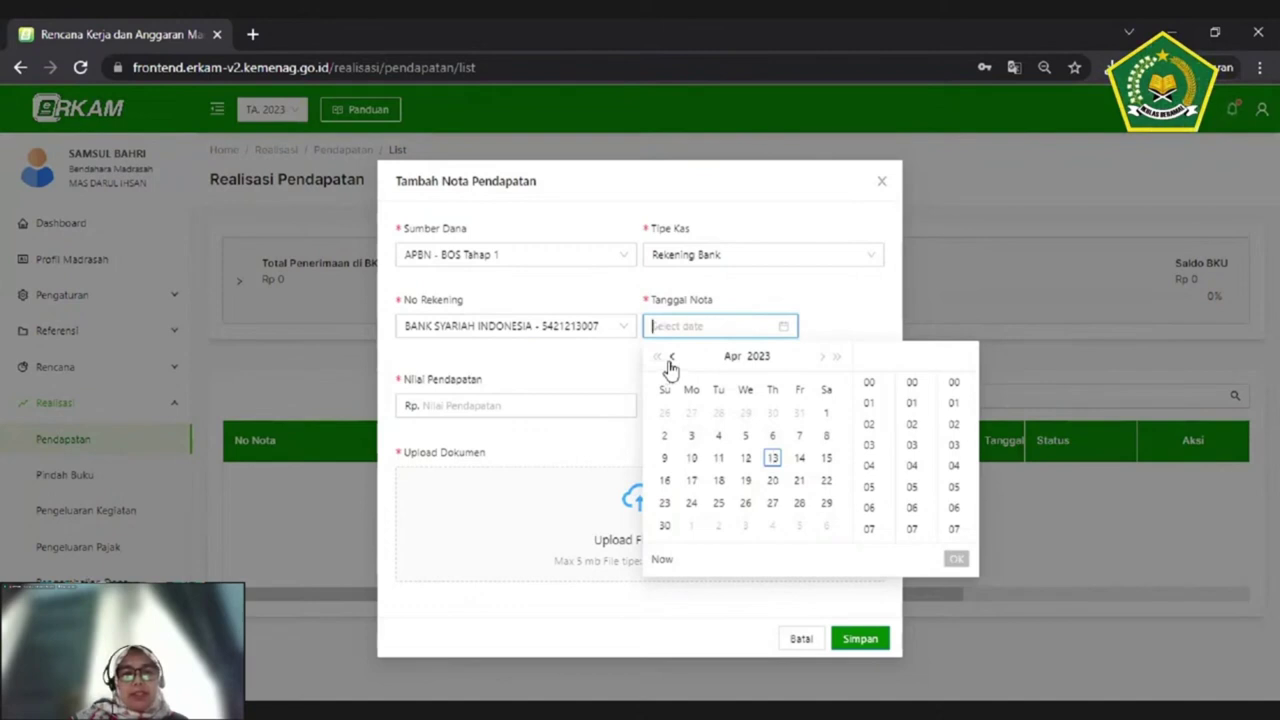
Step: Date the income note 1 March 2023, 14:39:01
left_click(672, 358)
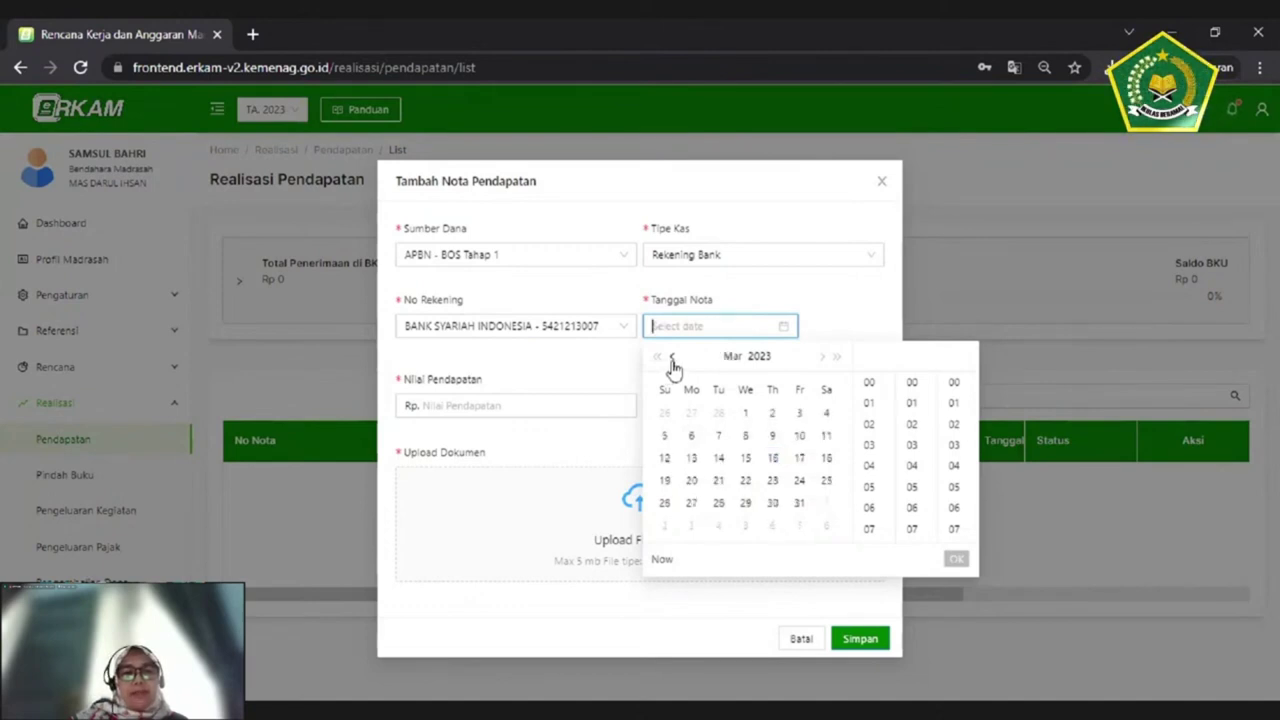
left_click(746, 416)
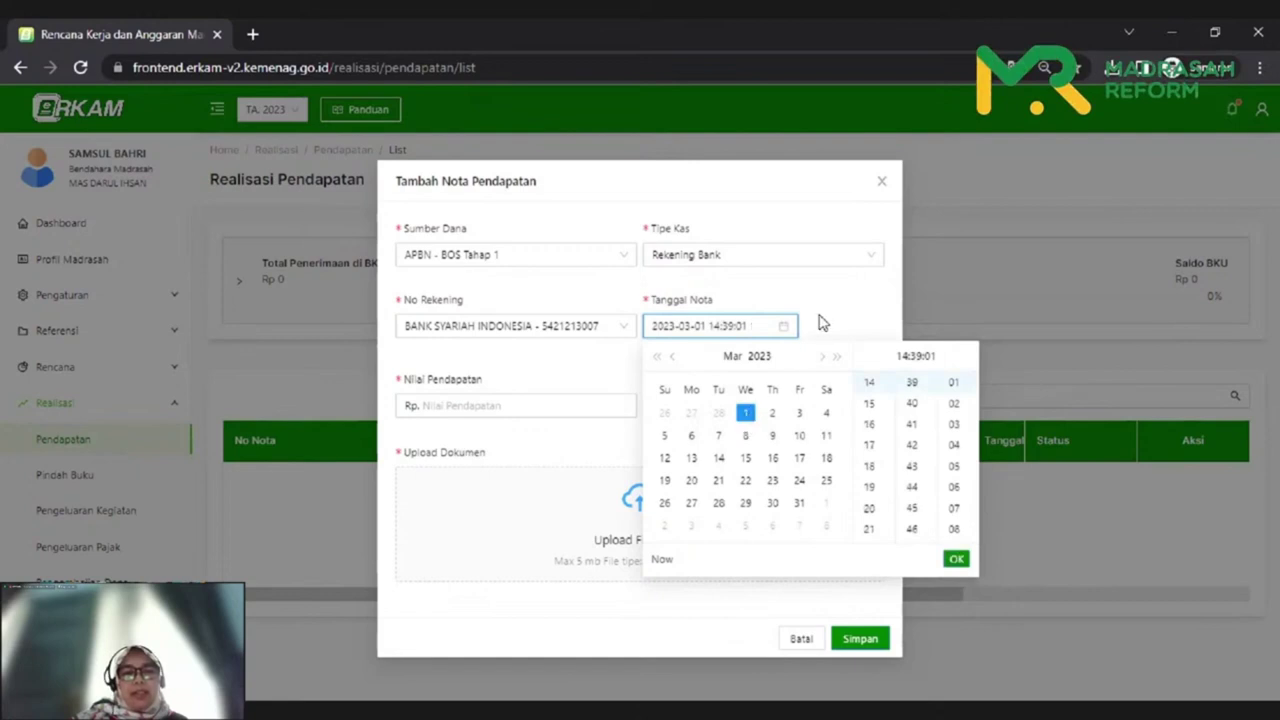
left_click(957, 560)
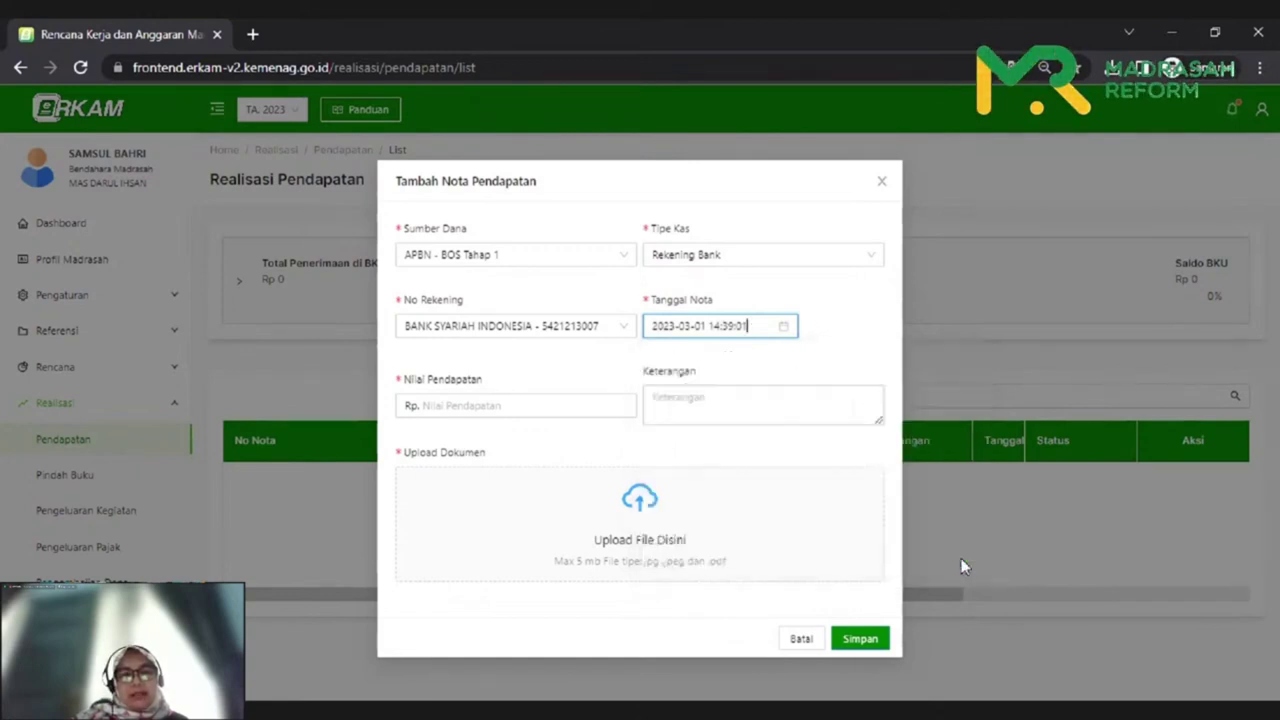
left_click(572, 406)
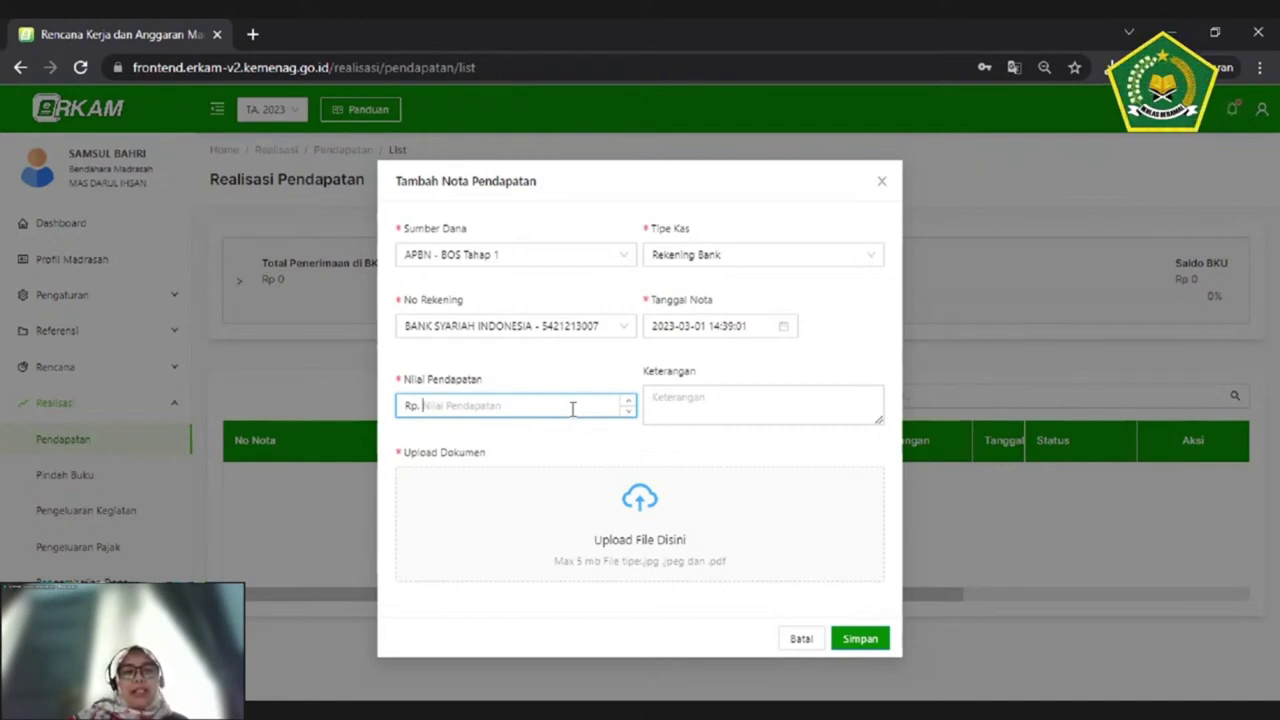
Step: Enter 50,000,000 as the income amount, then close the note form without saving
type("1")
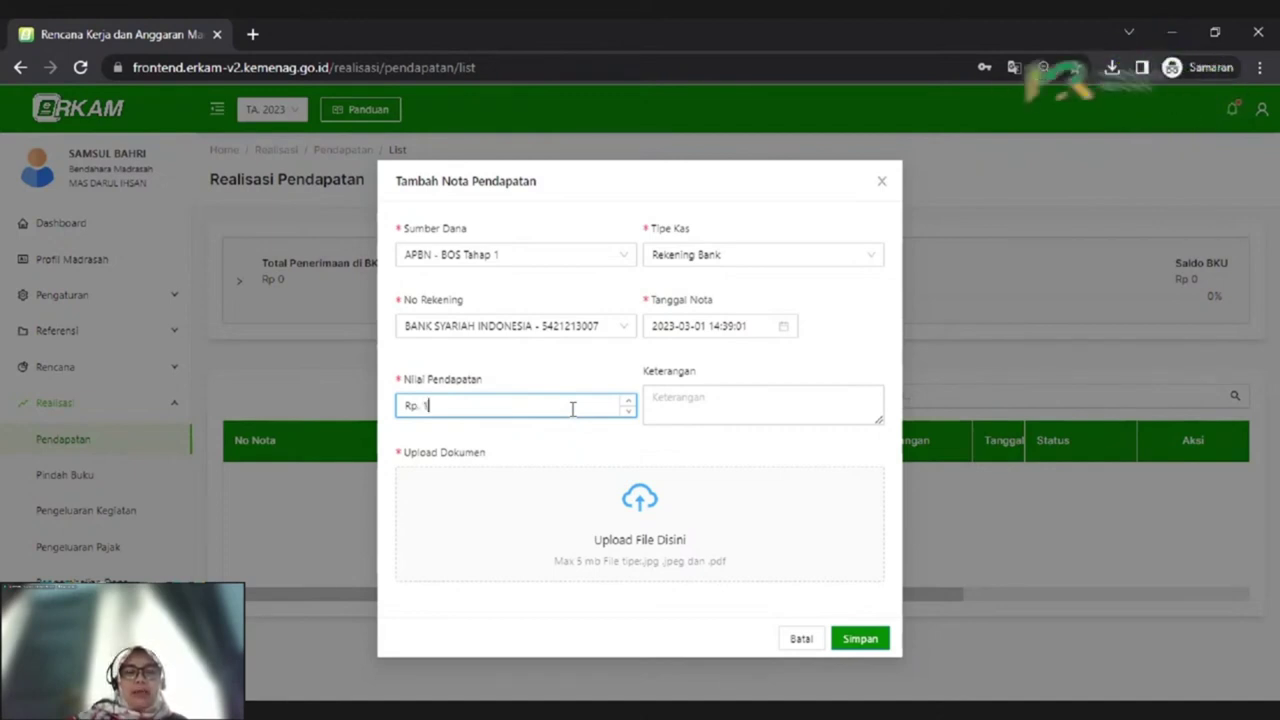
key("BackSpace")
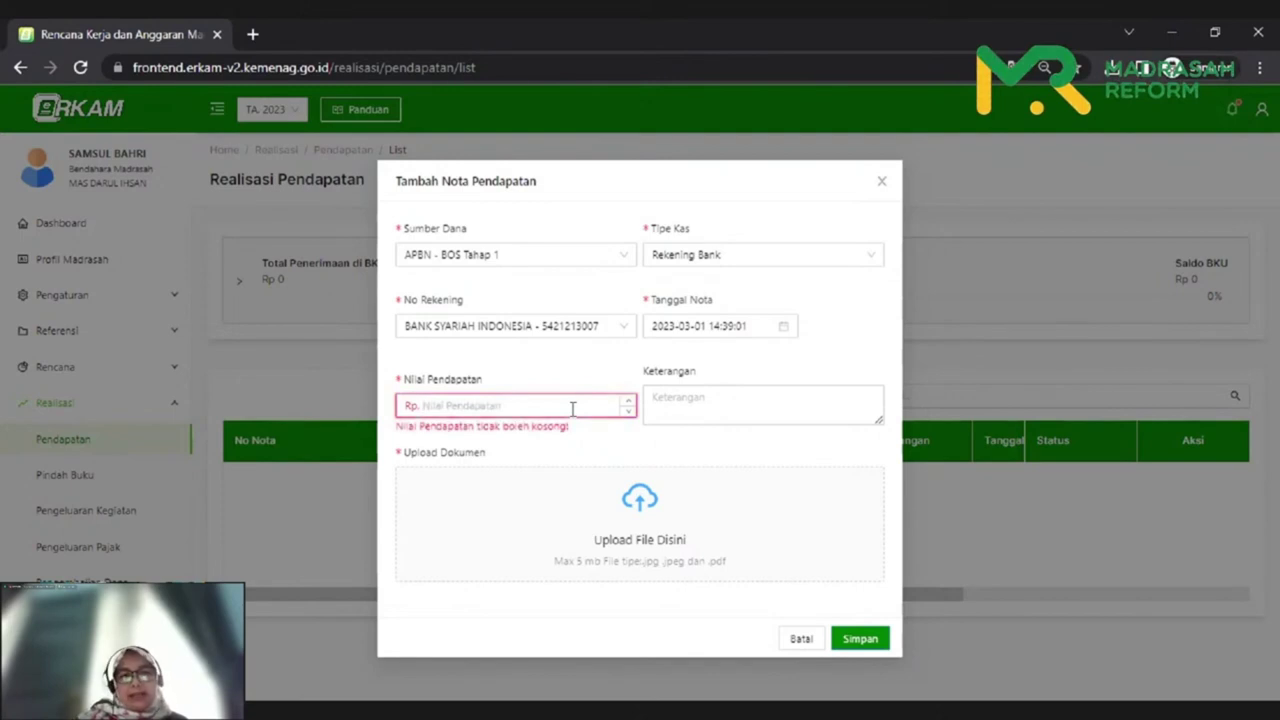
type("1")
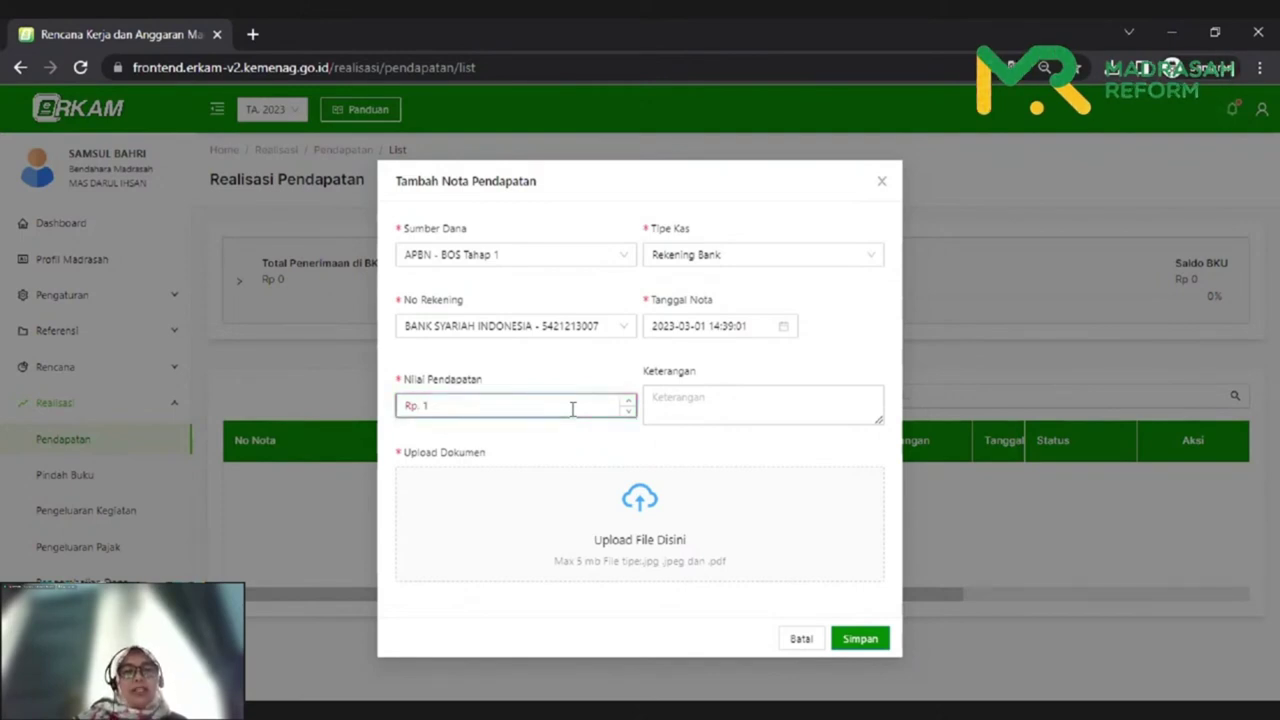
type("00.000")
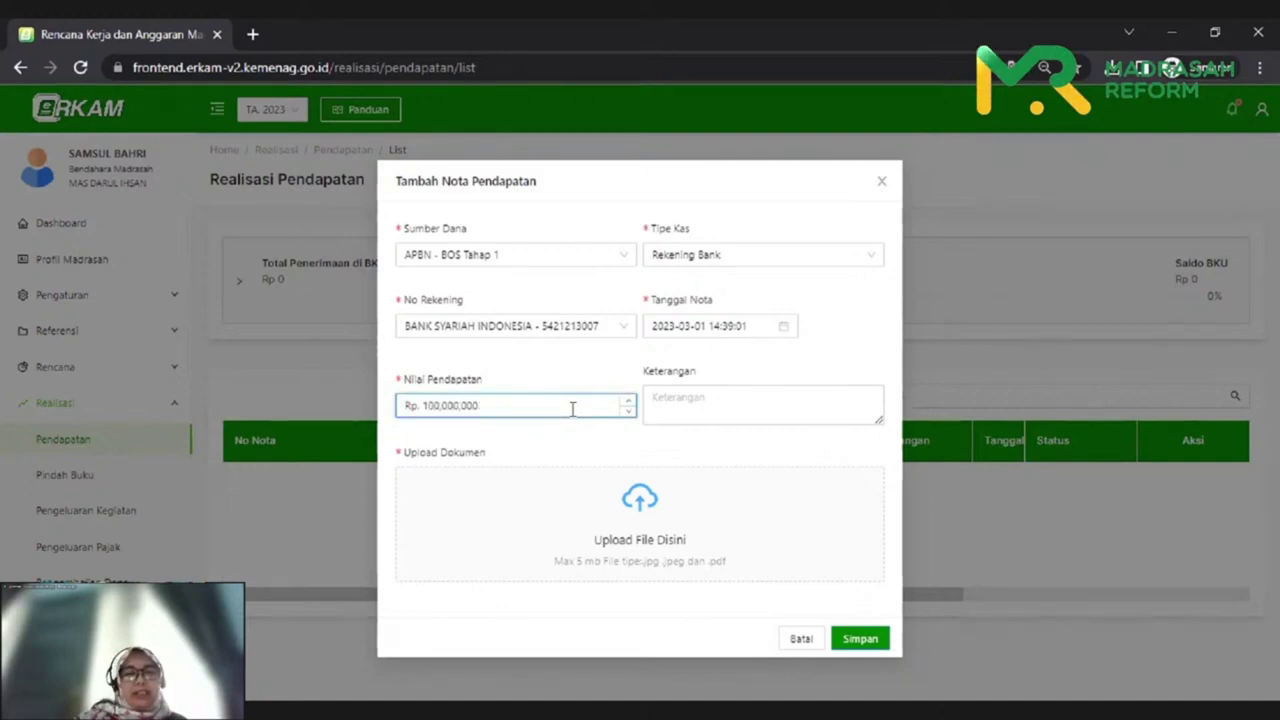
key("BackSpace")
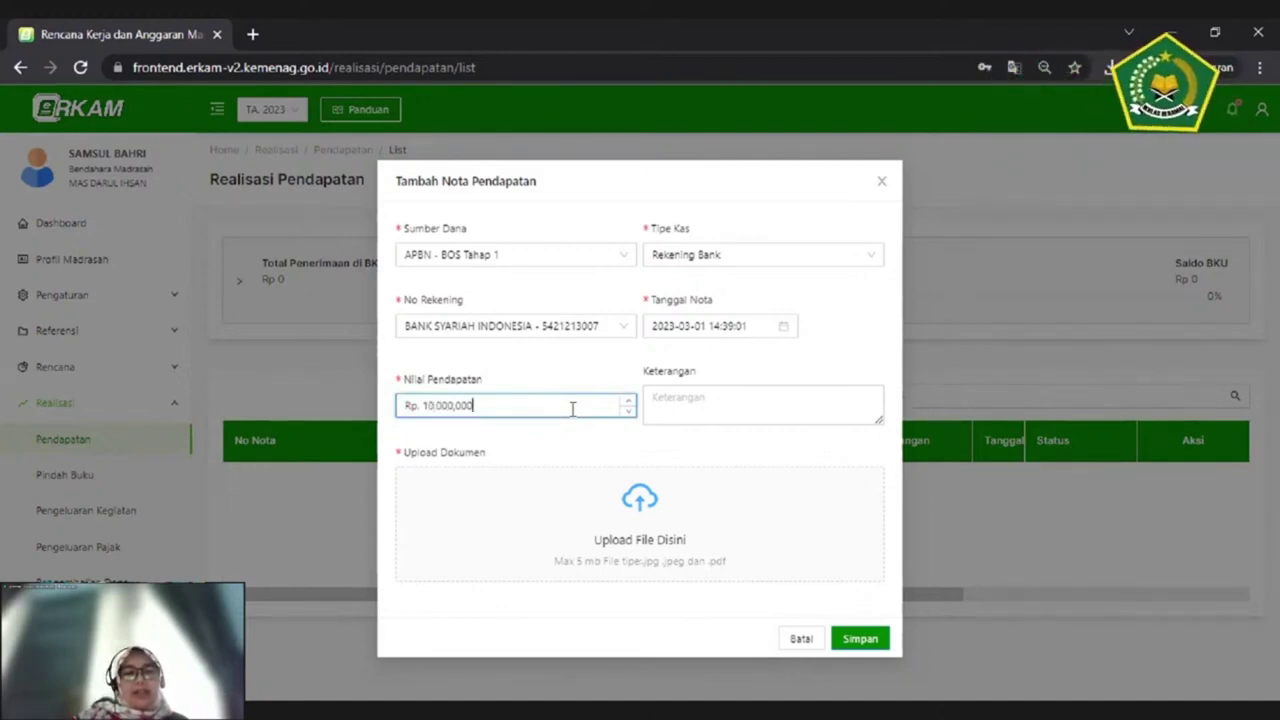
key("ctrl+a")
key("BackSpace")
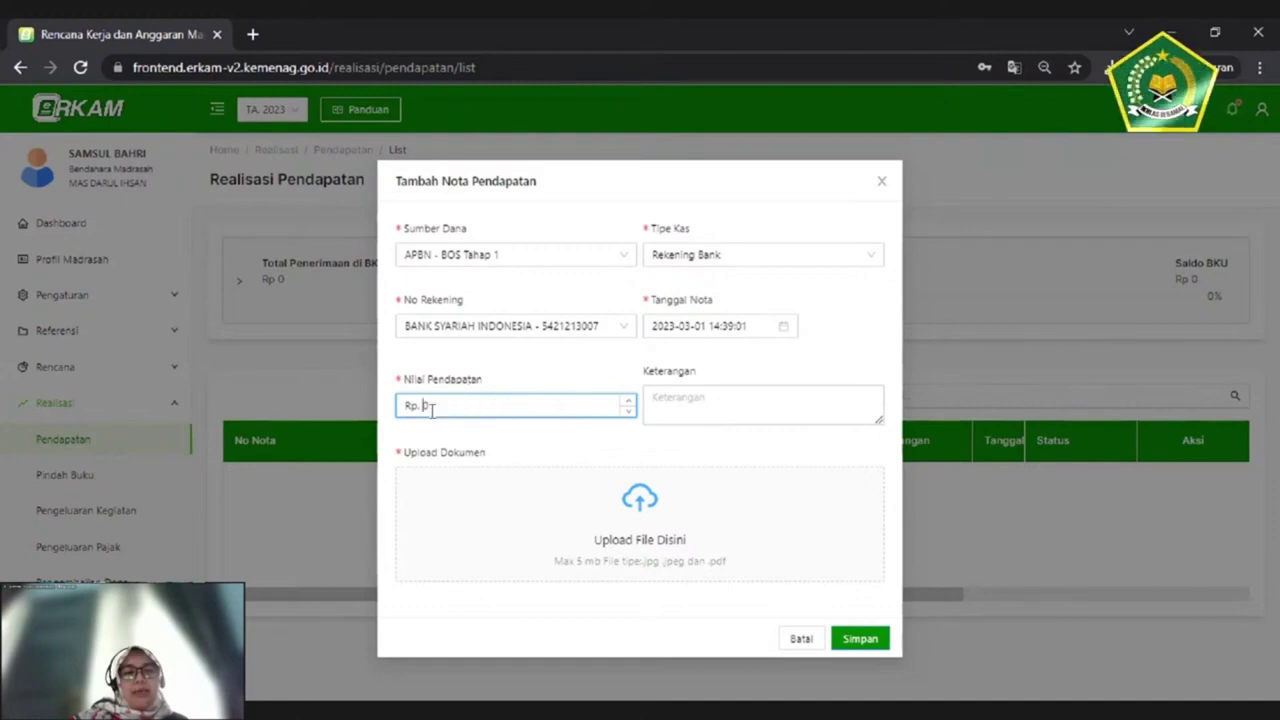
type("5")
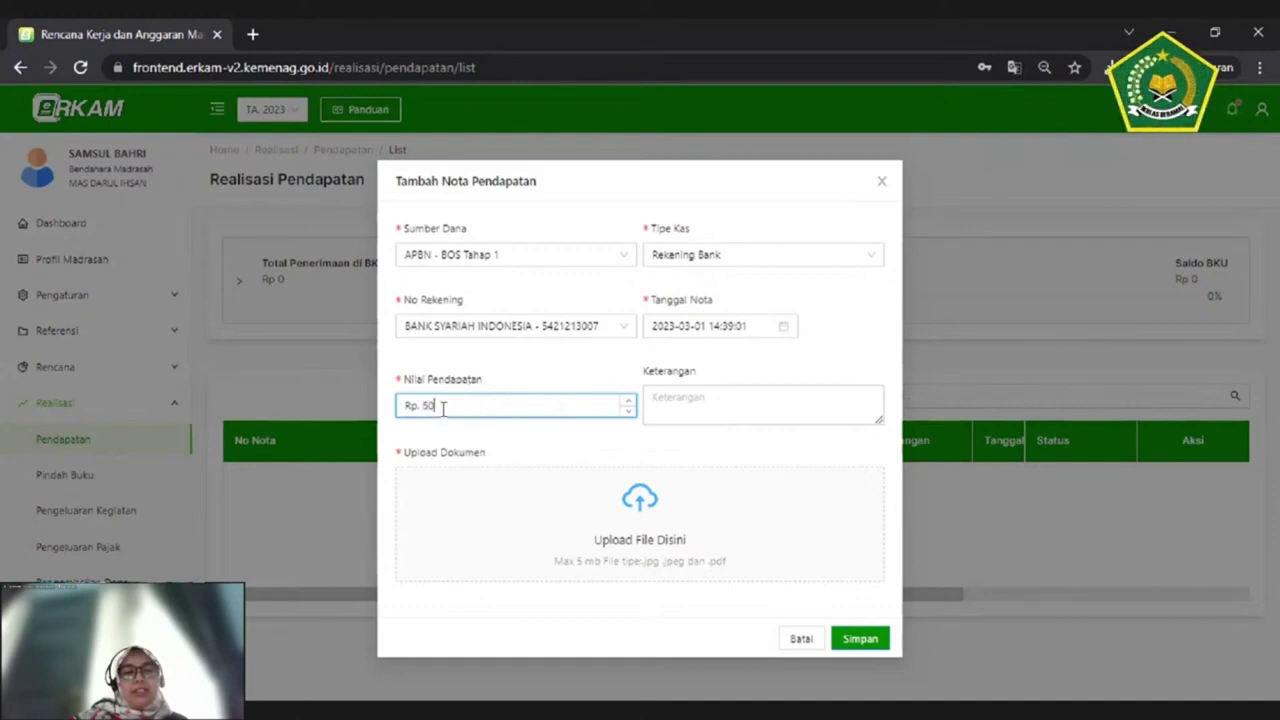
type("0,000,000")
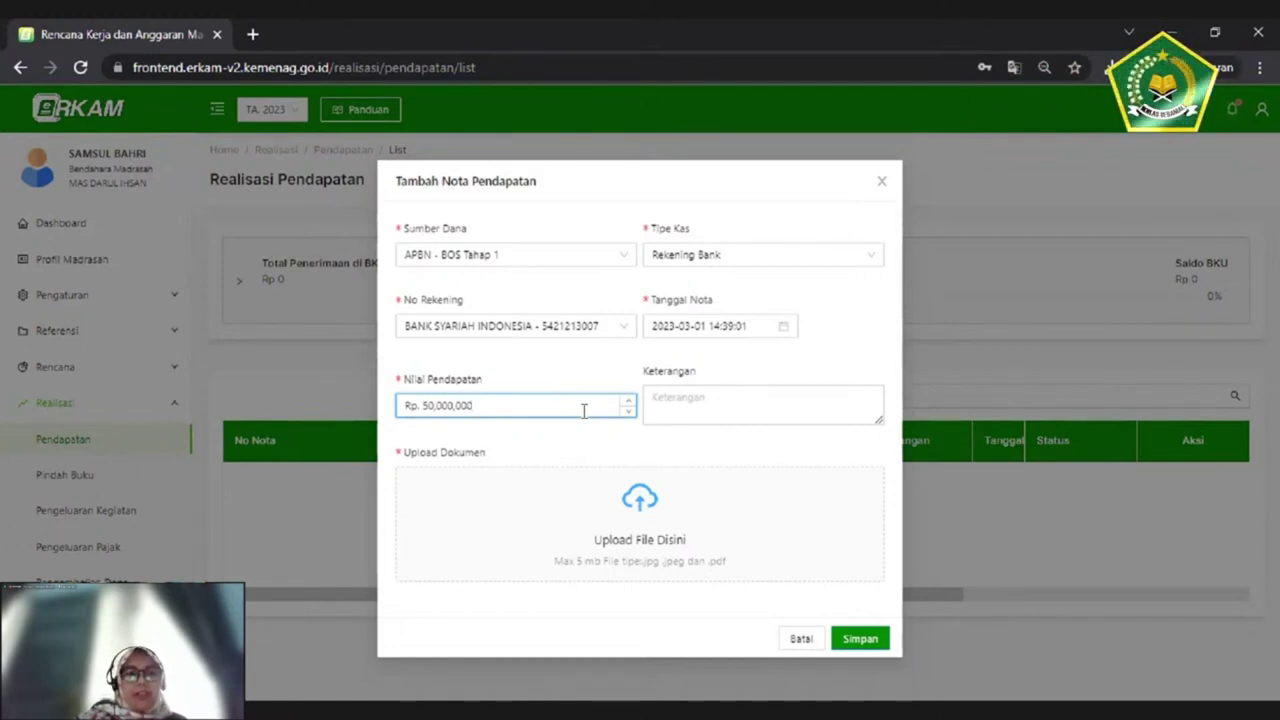
left_click(882, 183)
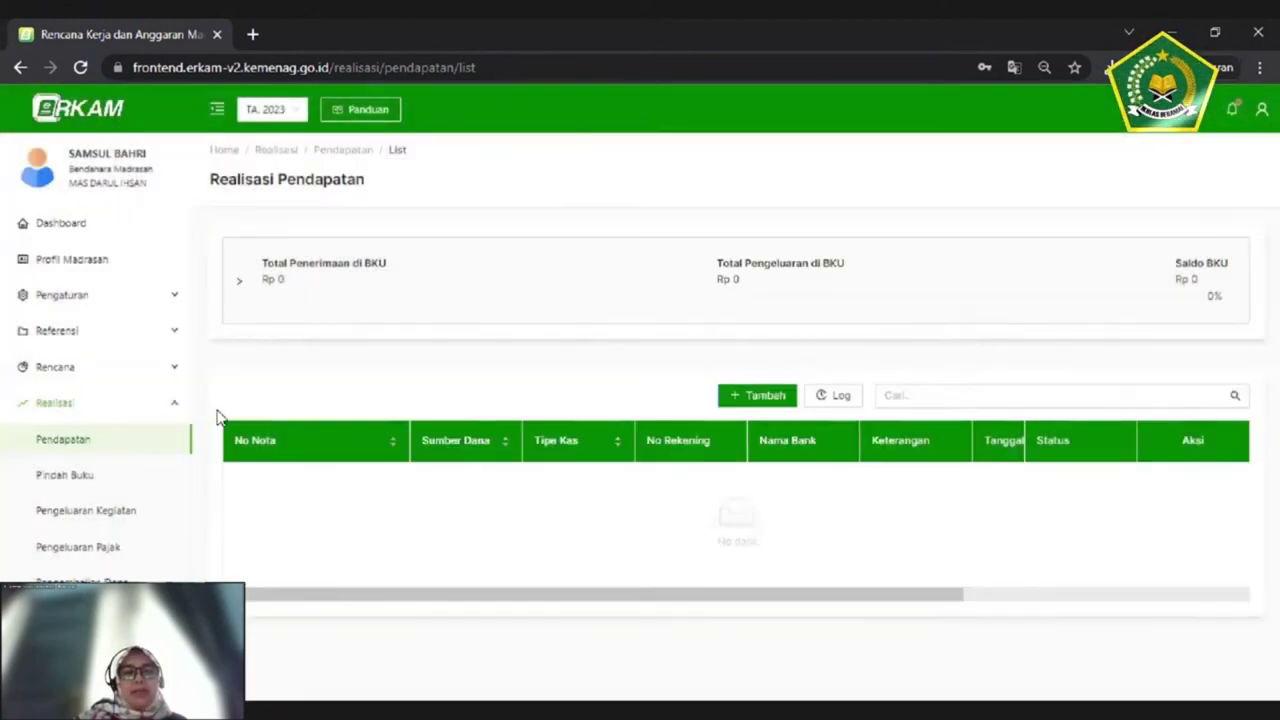
Step: Review the definitive spending plan under Rencana, scrolling across its table
left_click(97, 369)
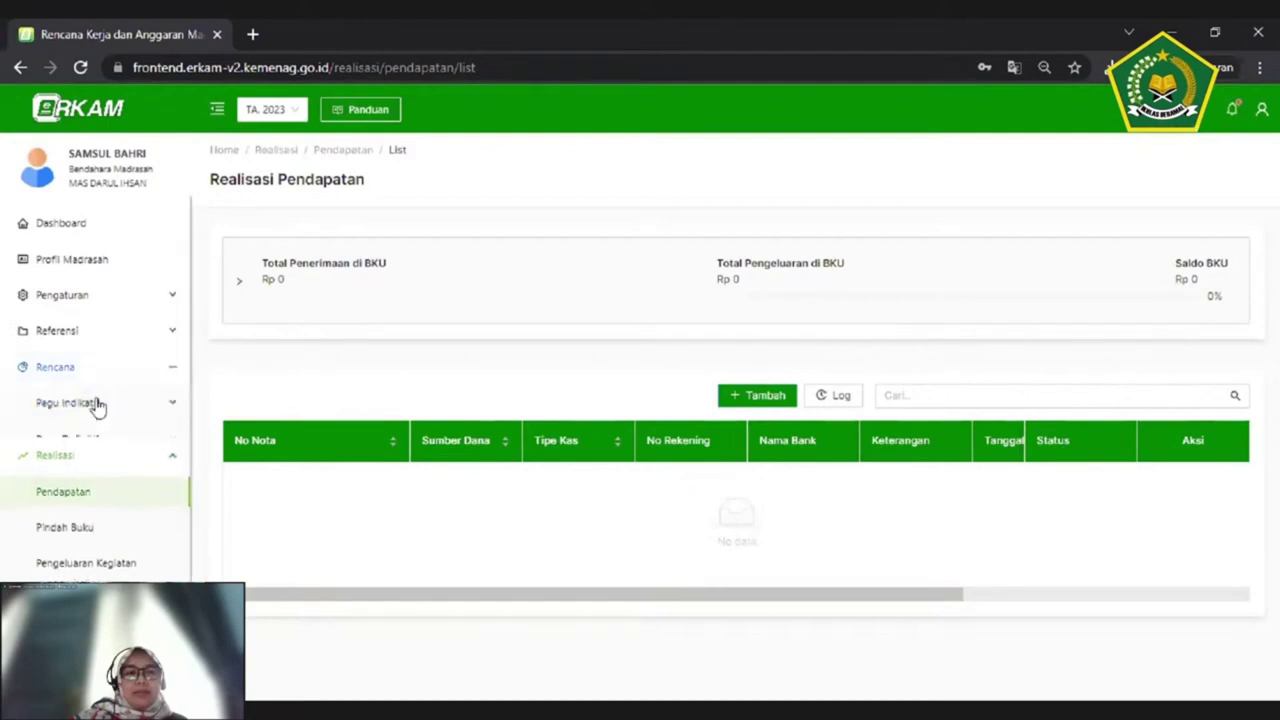
left_click(92, 450)
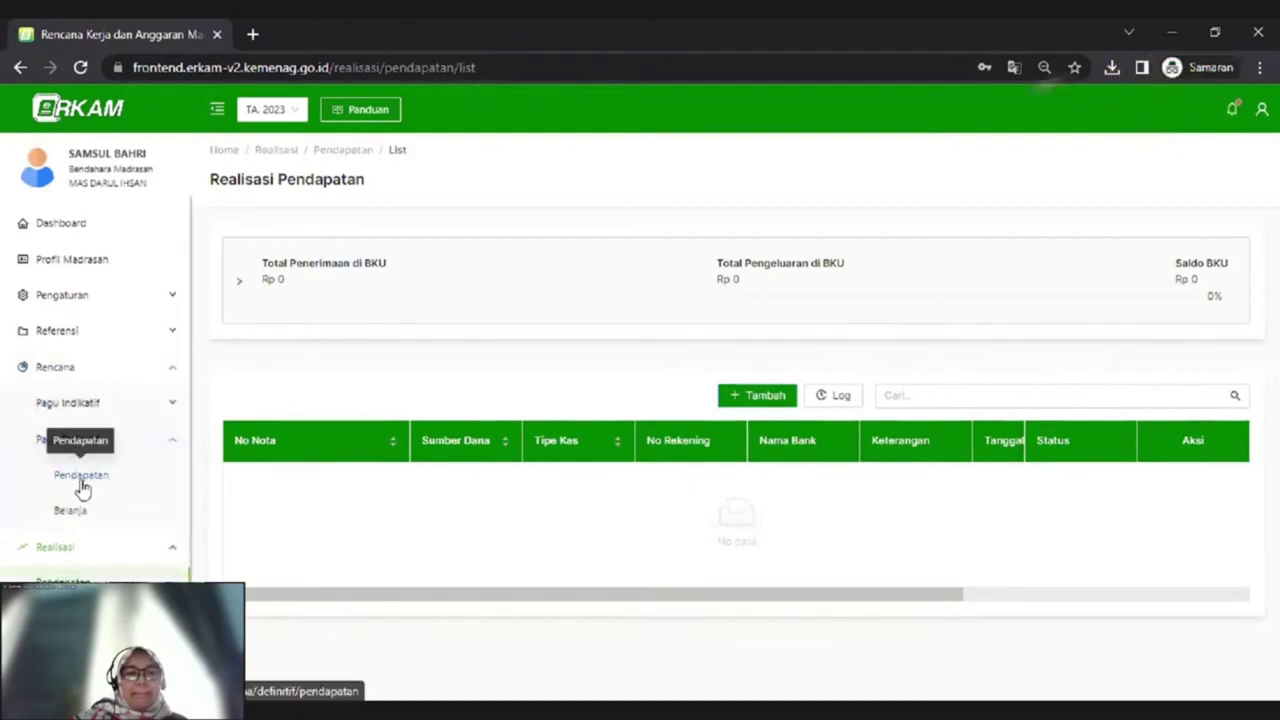
left_click(76, 514)
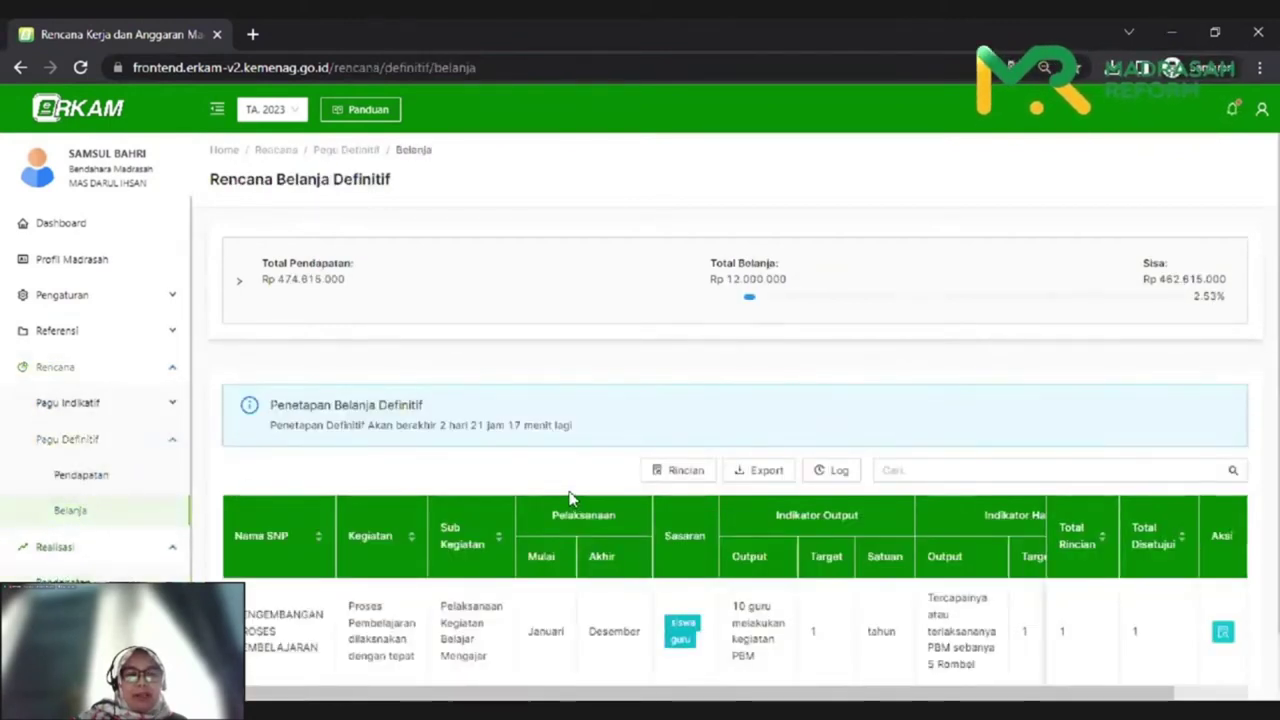
scroll(570, 500, "down", 2)
left_click_drag(655, 616, 1180, 592)
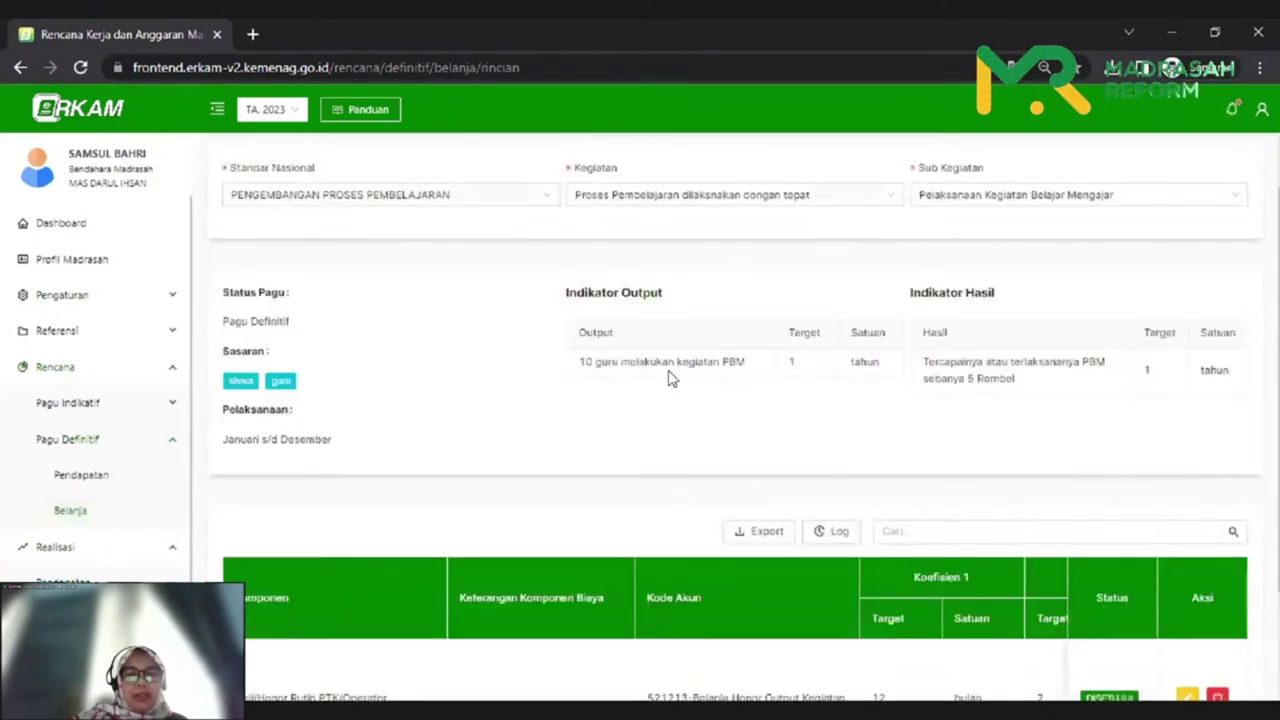
scroll(652, 437, "down", 2)
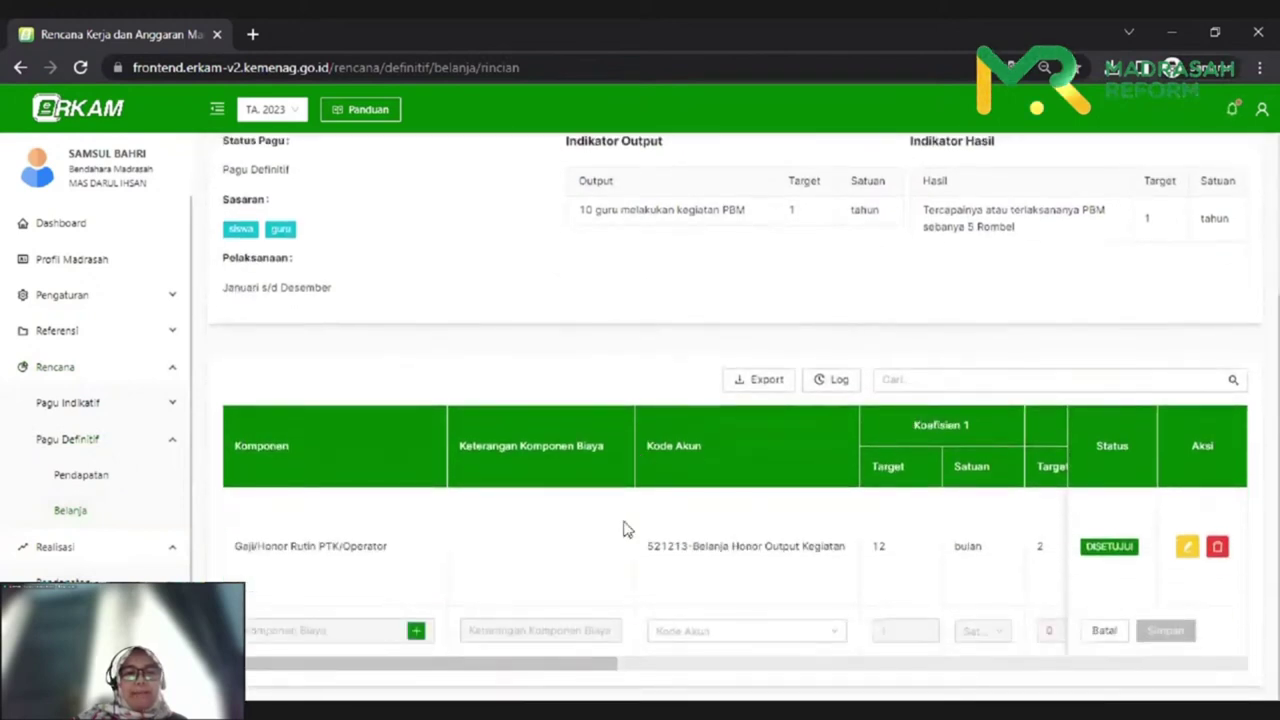
left_click_drag(580, 671, 1000, 684)
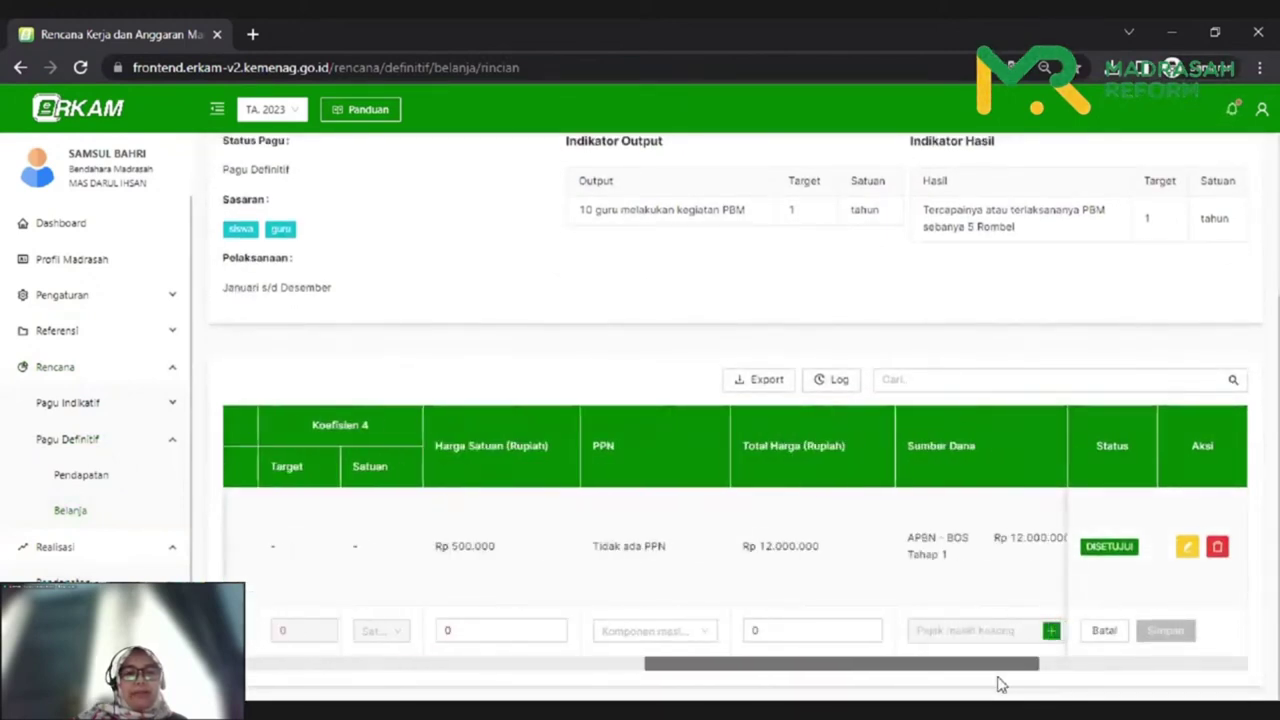
scroll(834, 257, "up", 1)
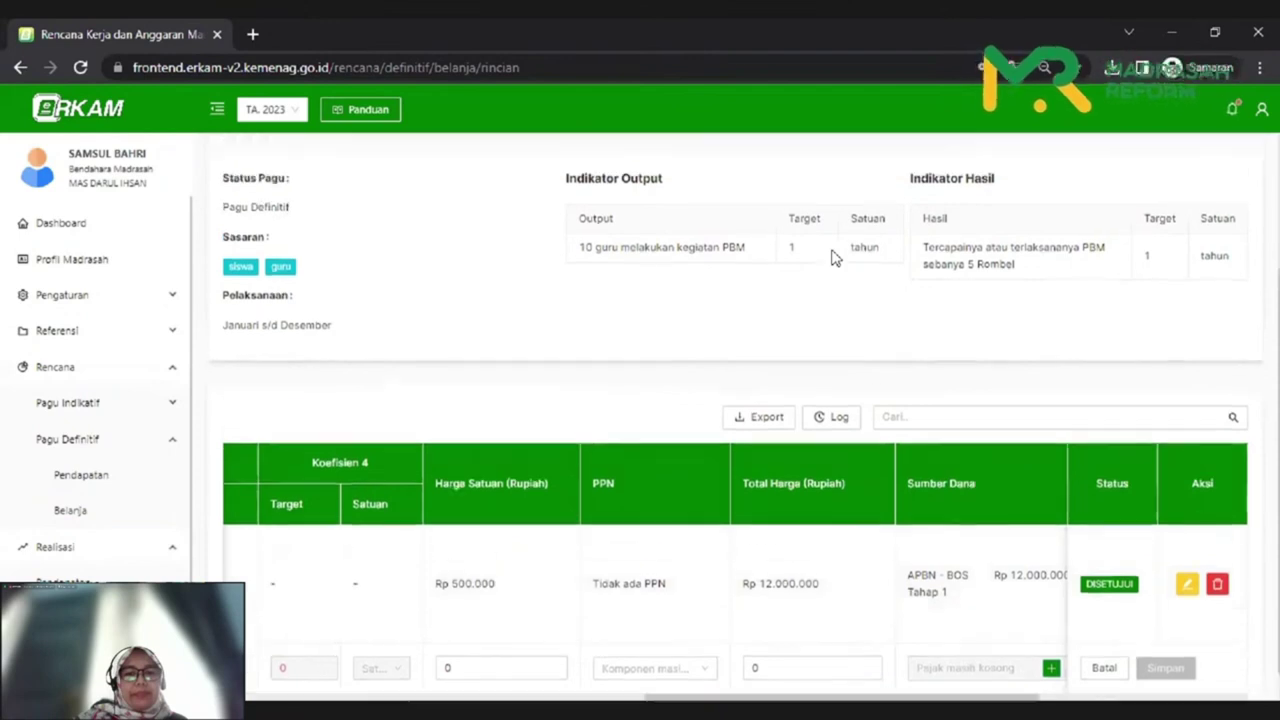
Step: Check the definitive income plan total of 474.615.000, then return to Realisasi Pendapatan
left_click(79, 476)
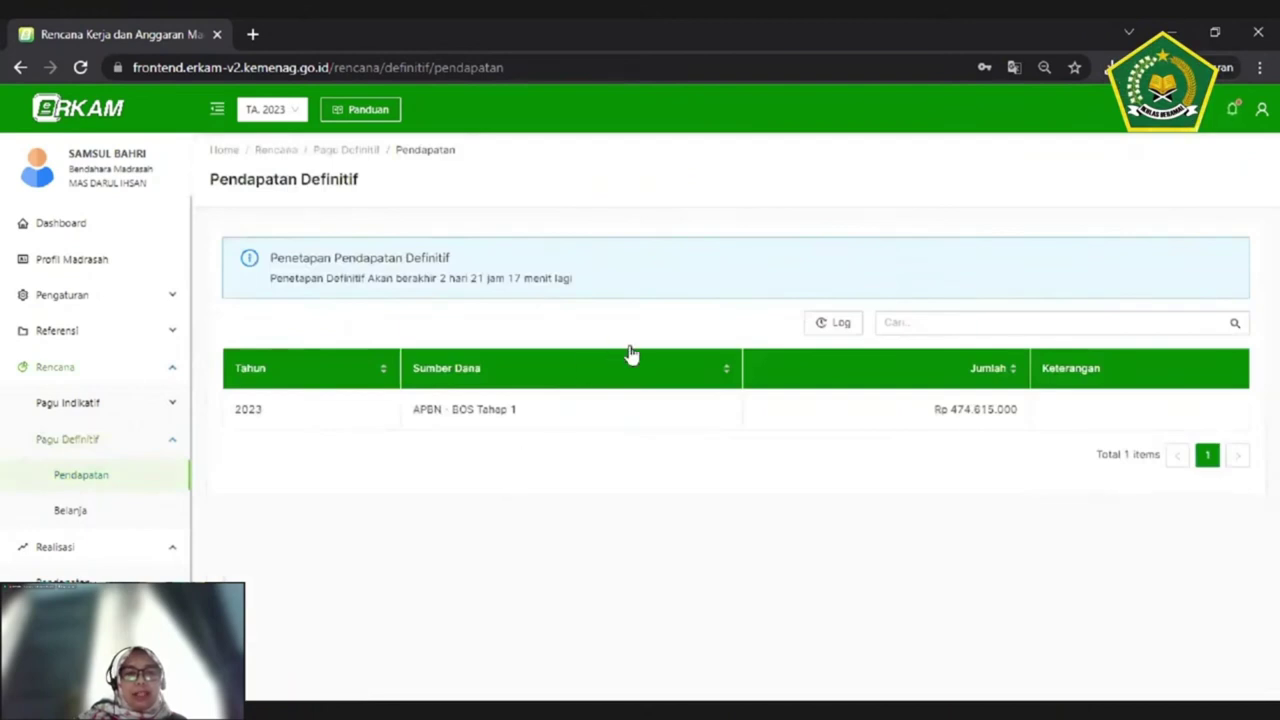
left_click_drag(1014, 410, 1018, 410)
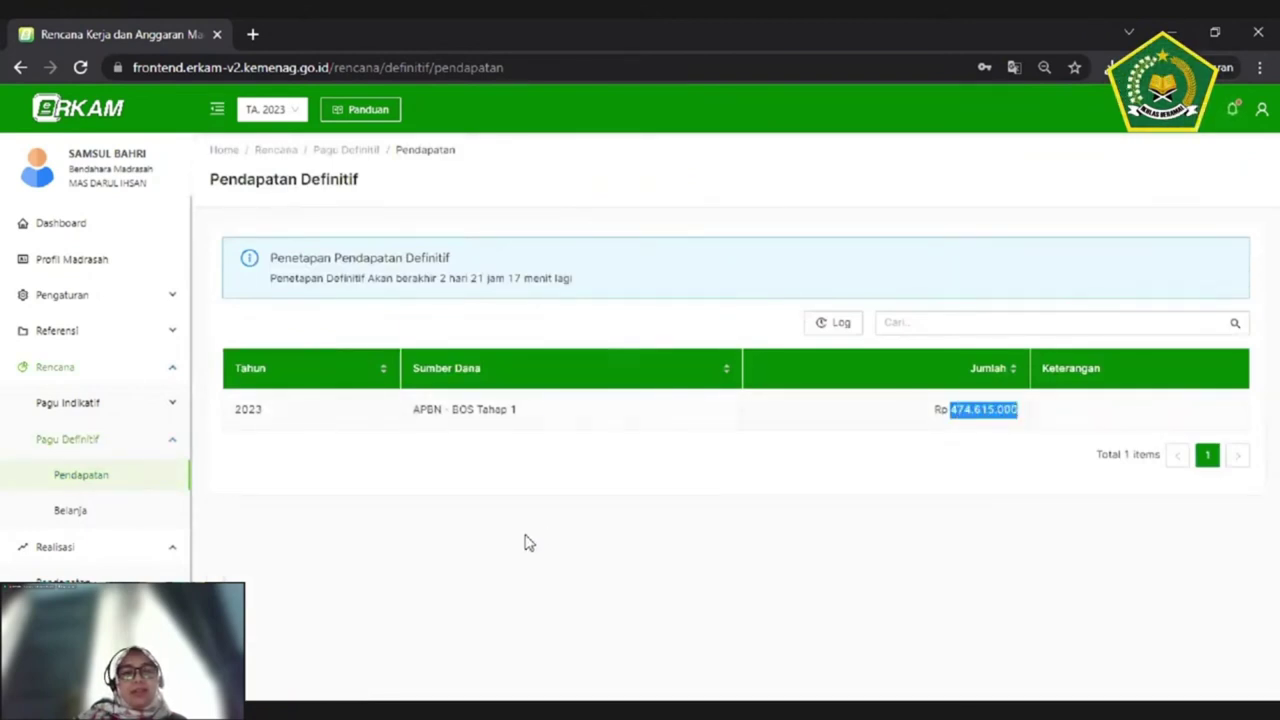
left_click(103, 368)
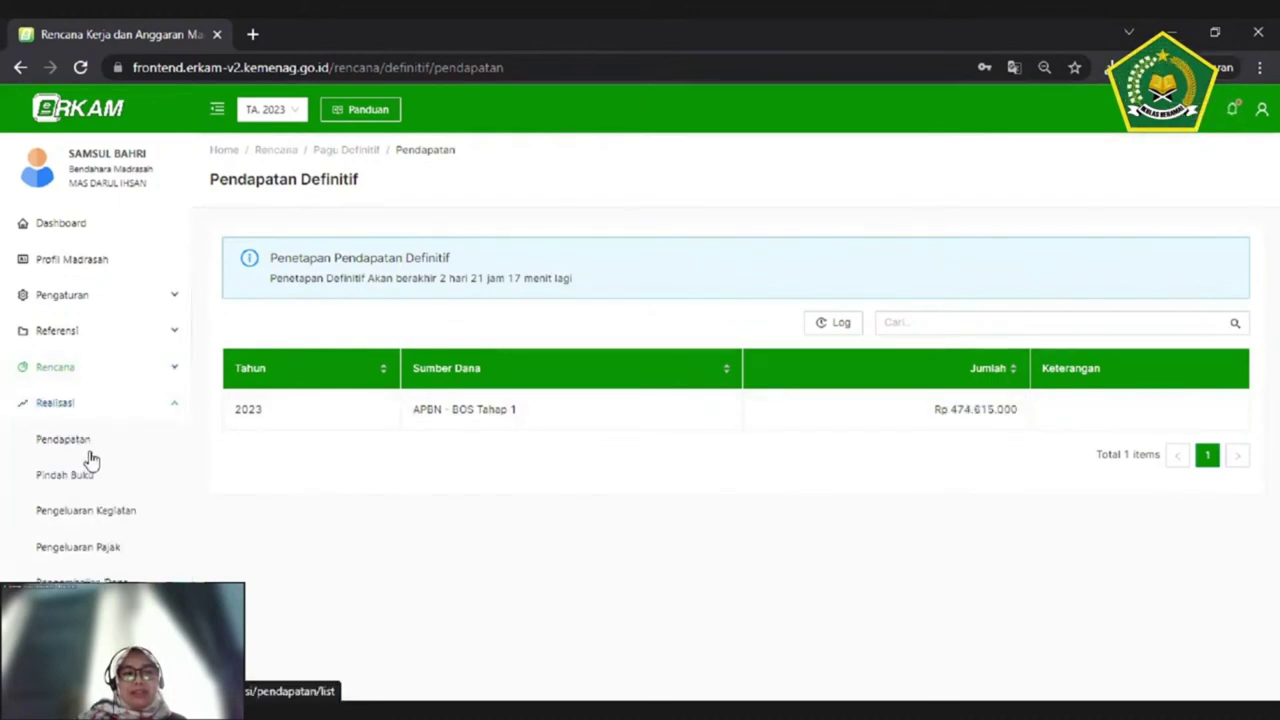
left_click(91, 450)
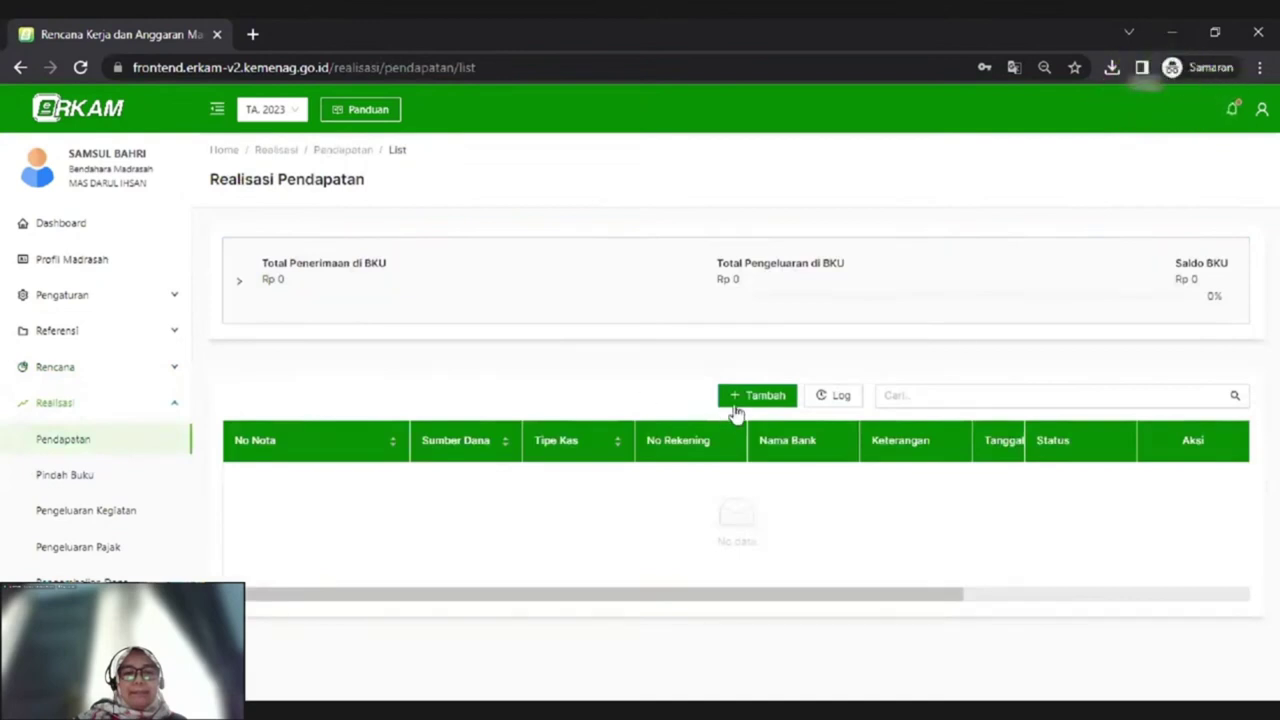
Step: Start a new income note from APBN - BOS Tahap 1 into the Bank Syariah Indonesia account
left_click(750, 395)
left_click(536, 252)
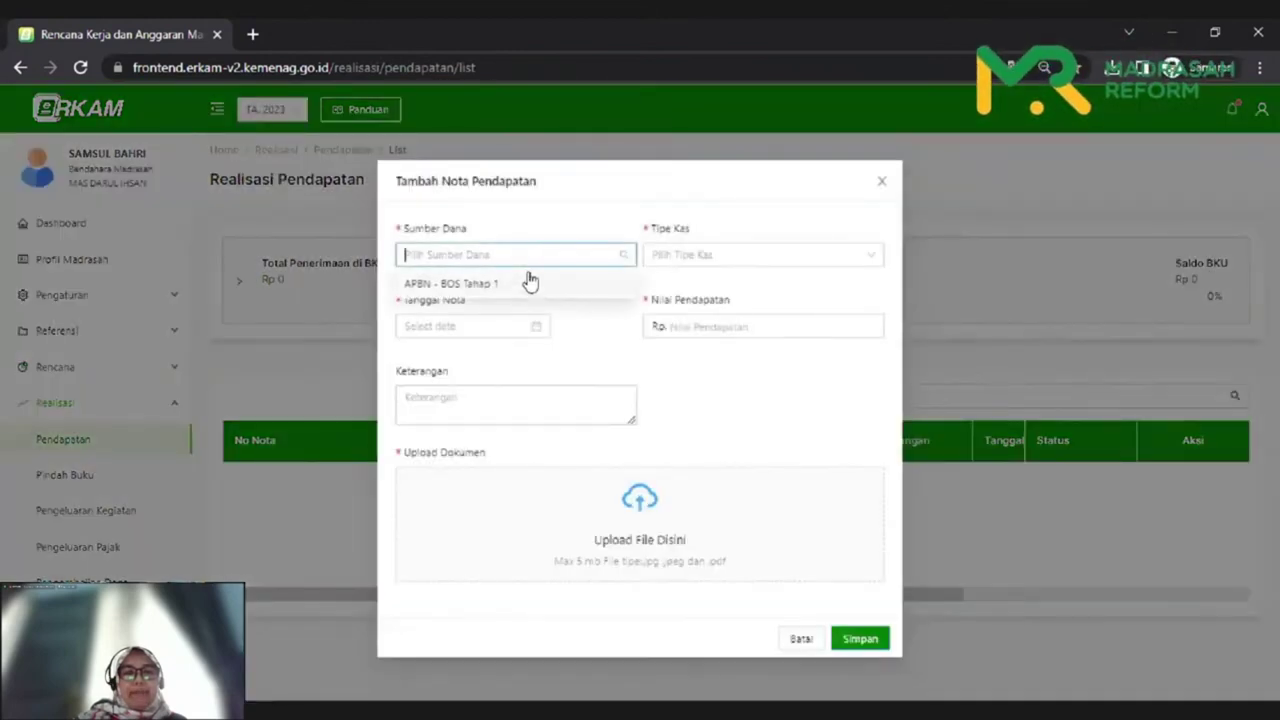
left_click(529, 283)
left_click(690, 254)
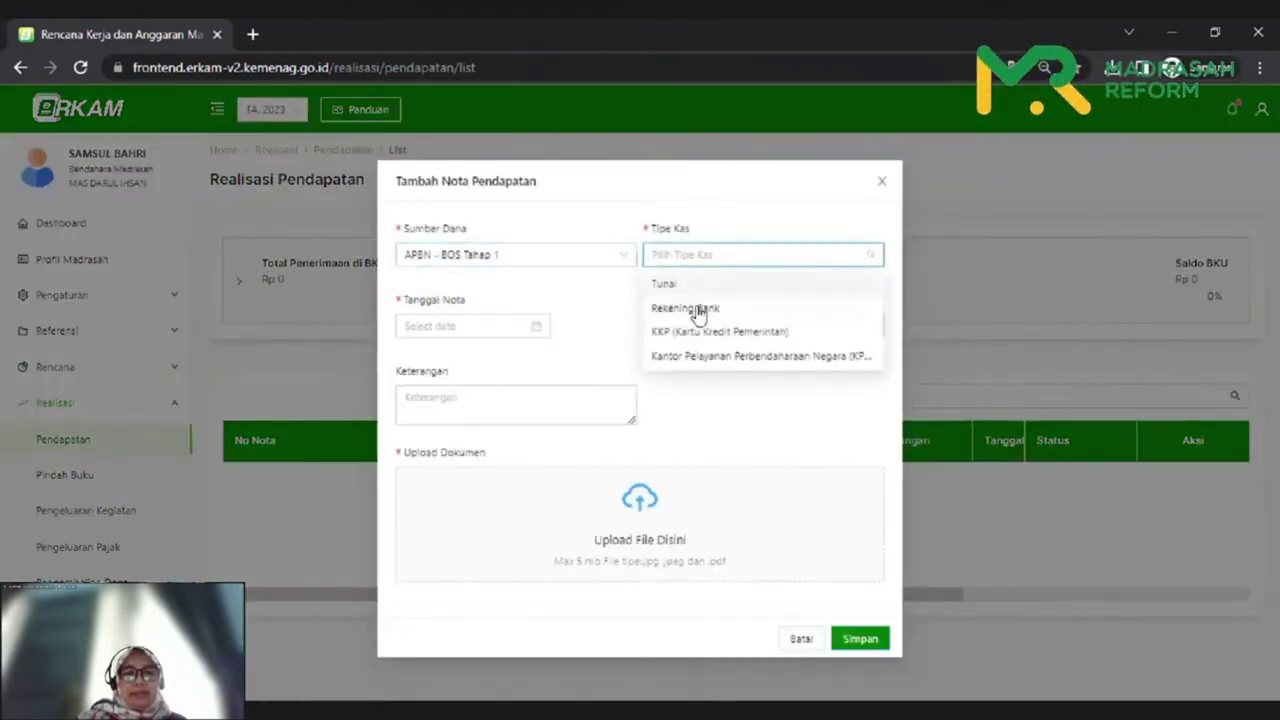
left_click(697, 310)
left_click(486, 324)
type("474.615.000")
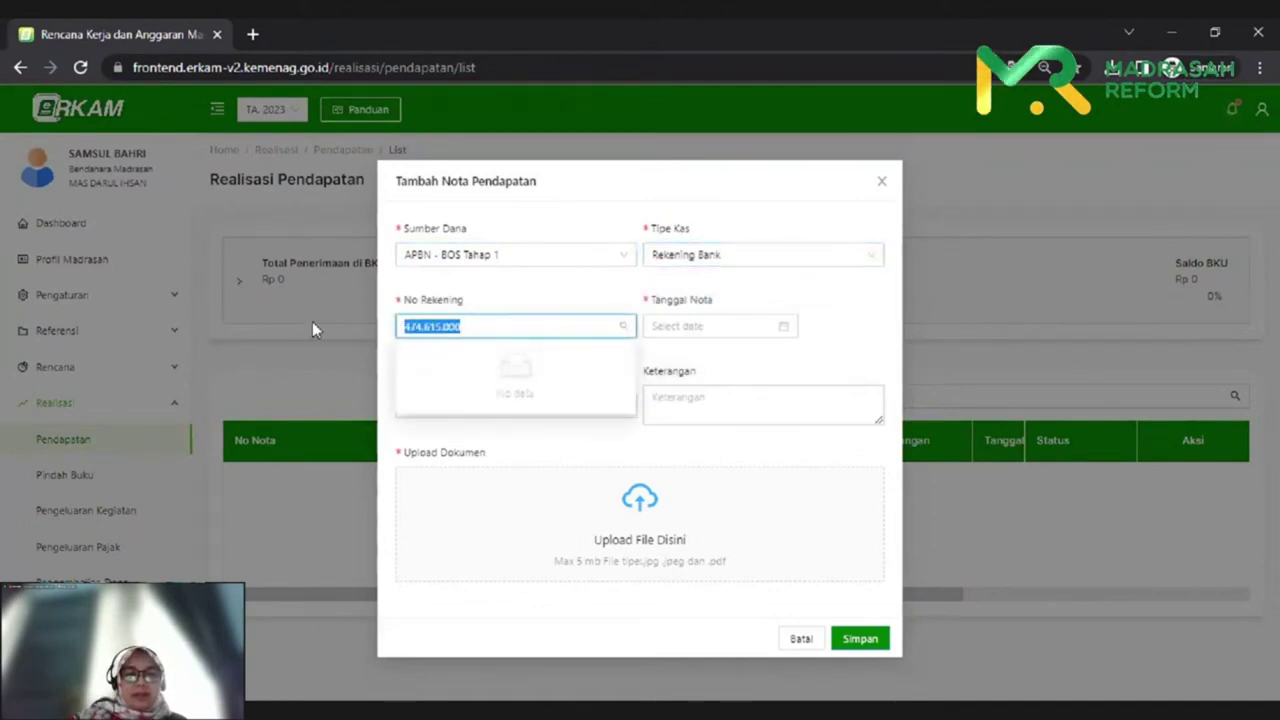
key("BackSpace")
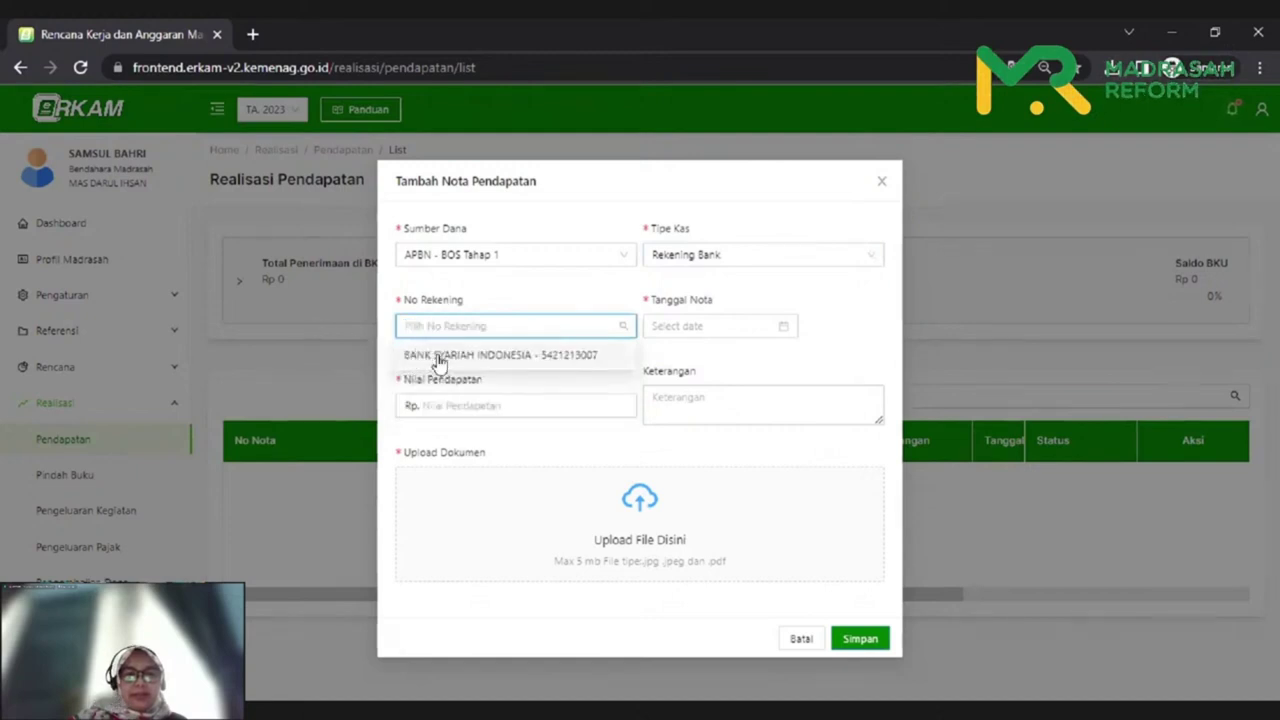
left_click(440, 355)
Step: Set the note date to 1 March 2023
left_click(700, 326)
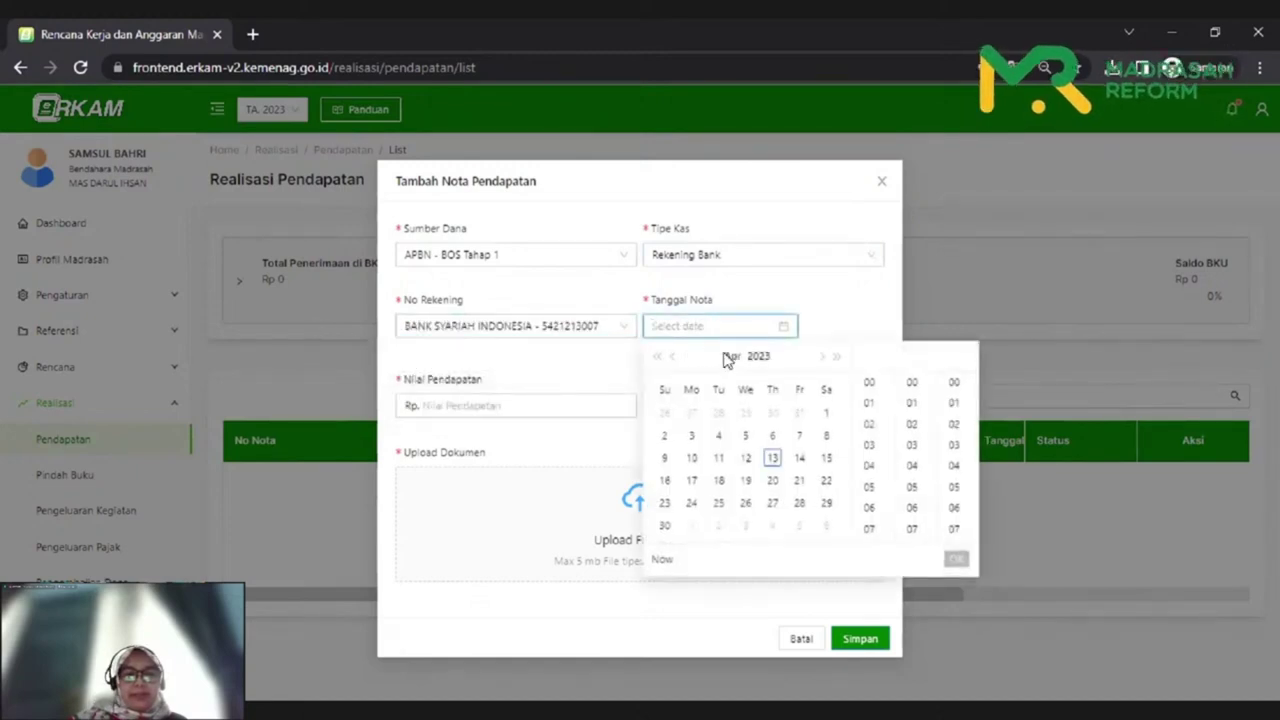
left_click(671, 357)
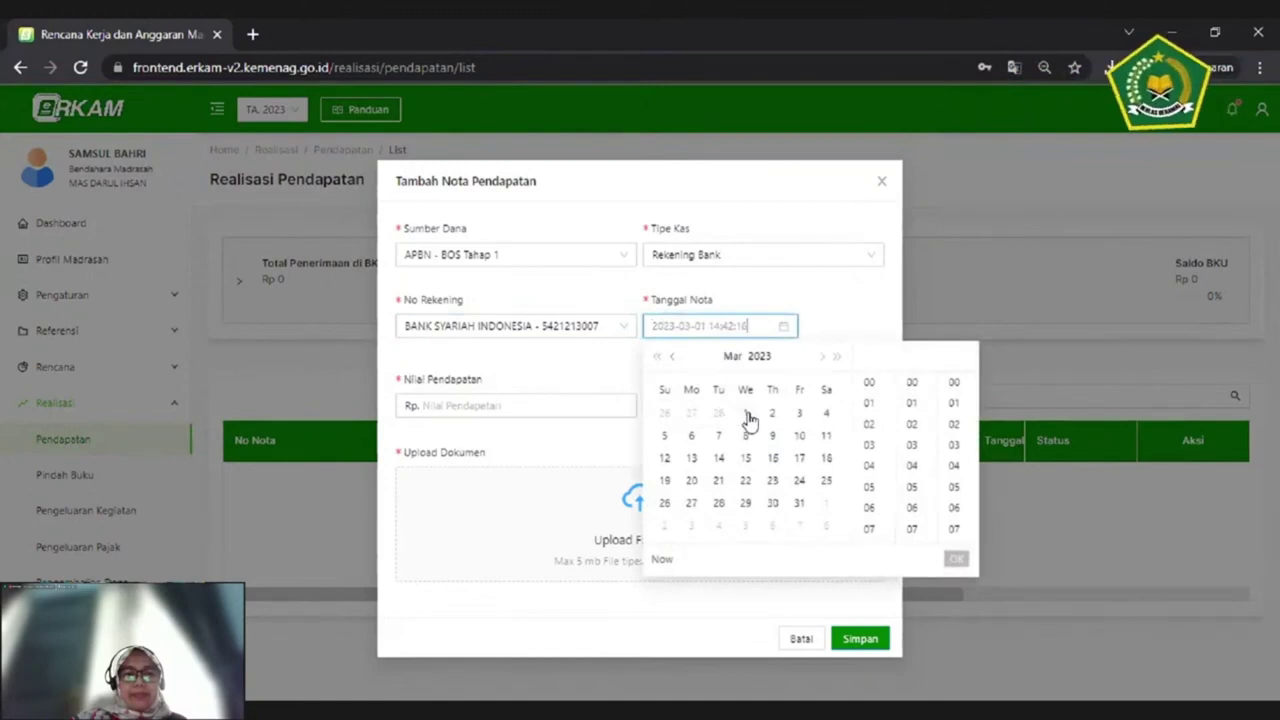
left_click(745, 413)
left_click(955, 557)
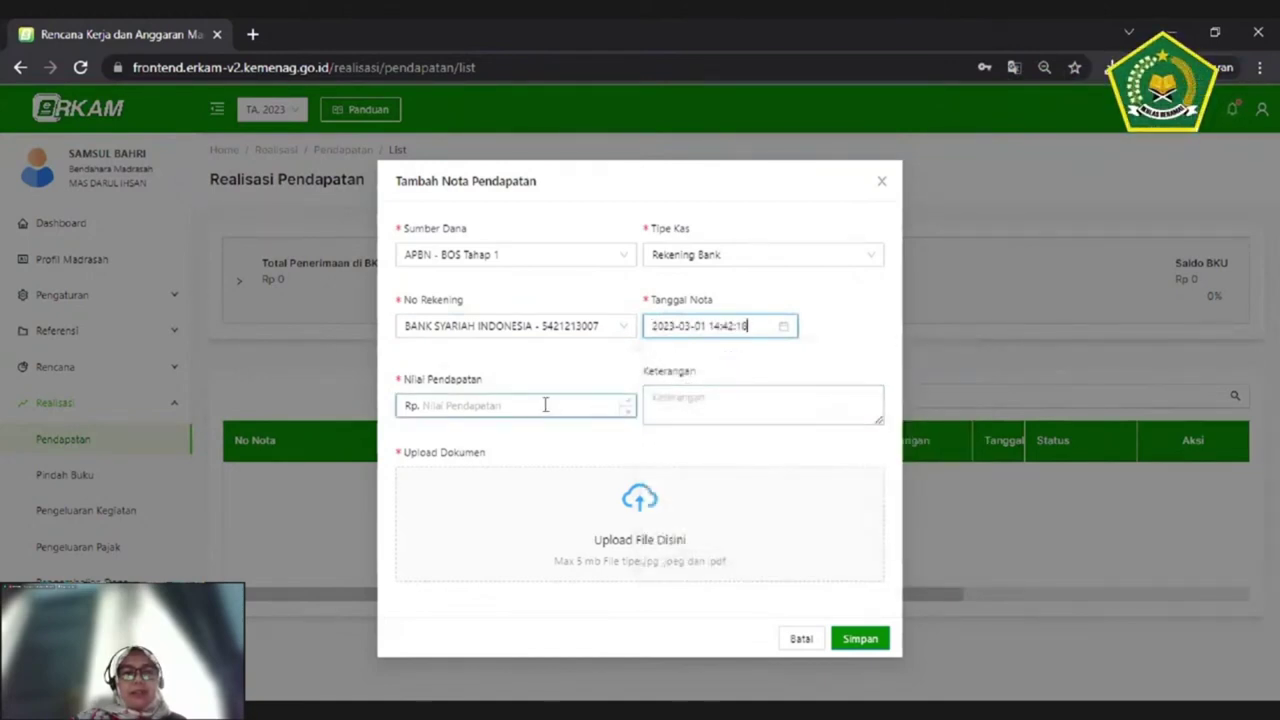
Step: Enter the income amount of Rp 474,615,000
type("474615000")
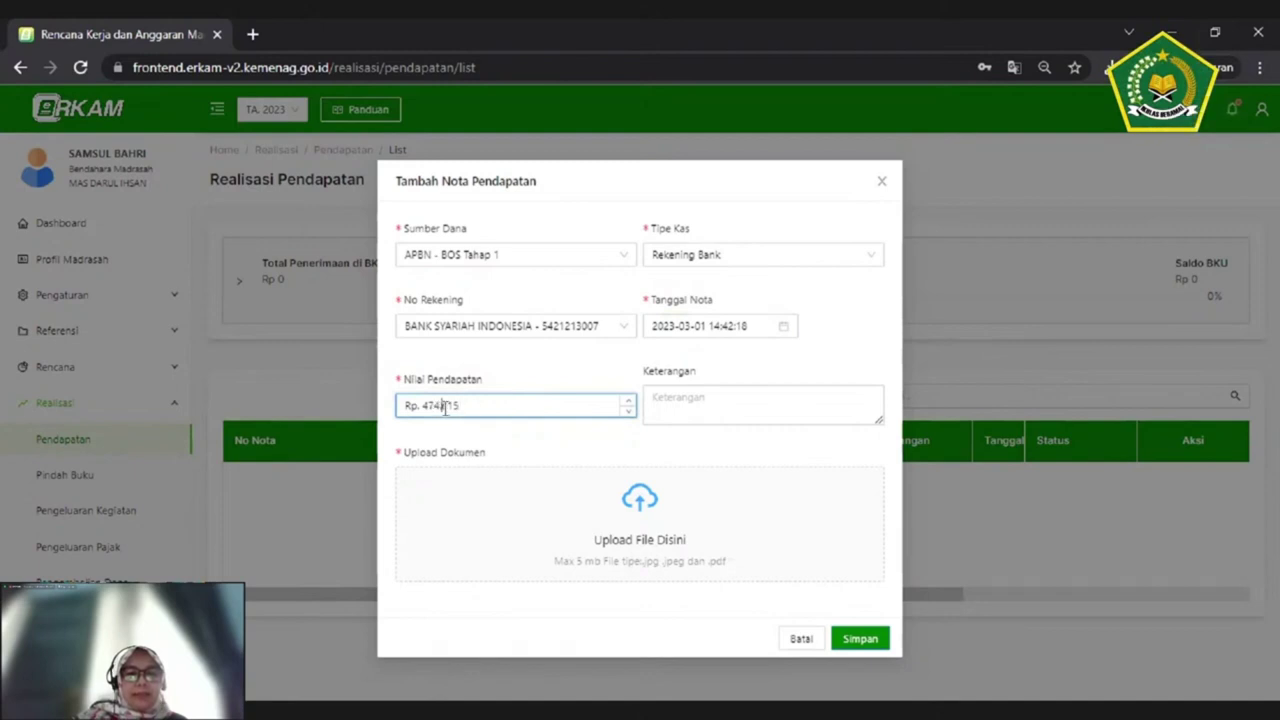
key("BackSpace")
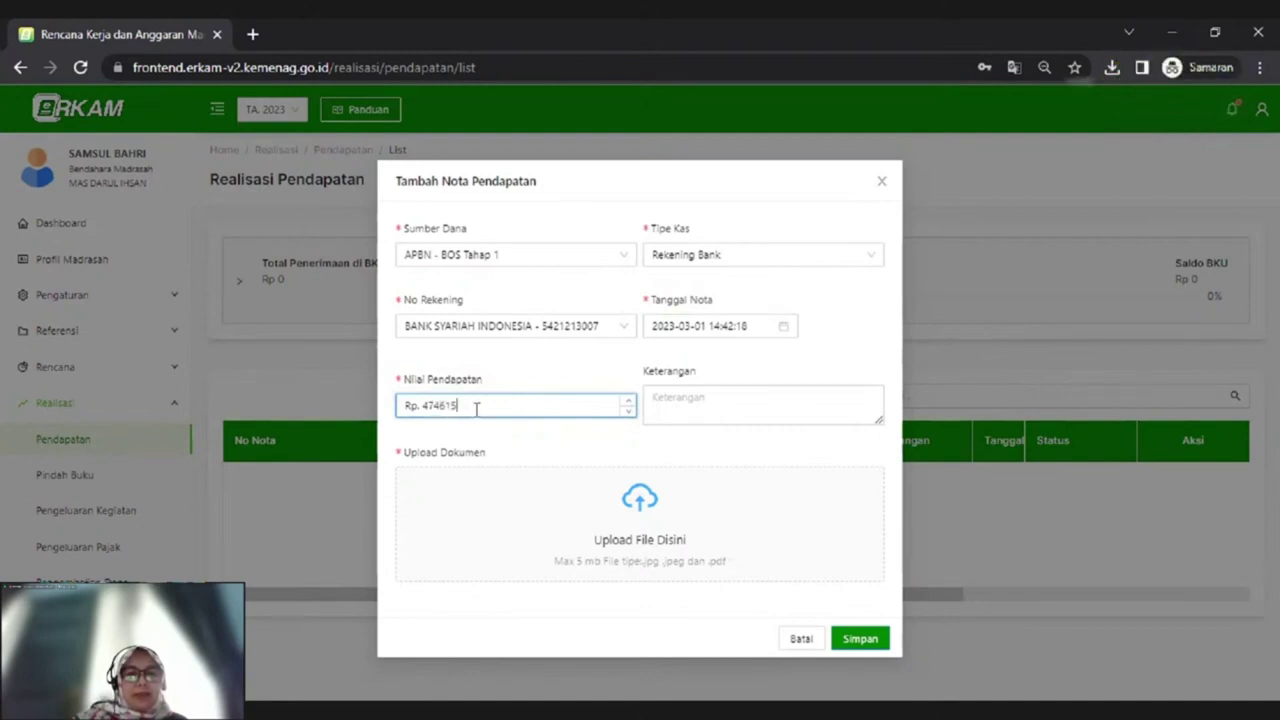
type("000")
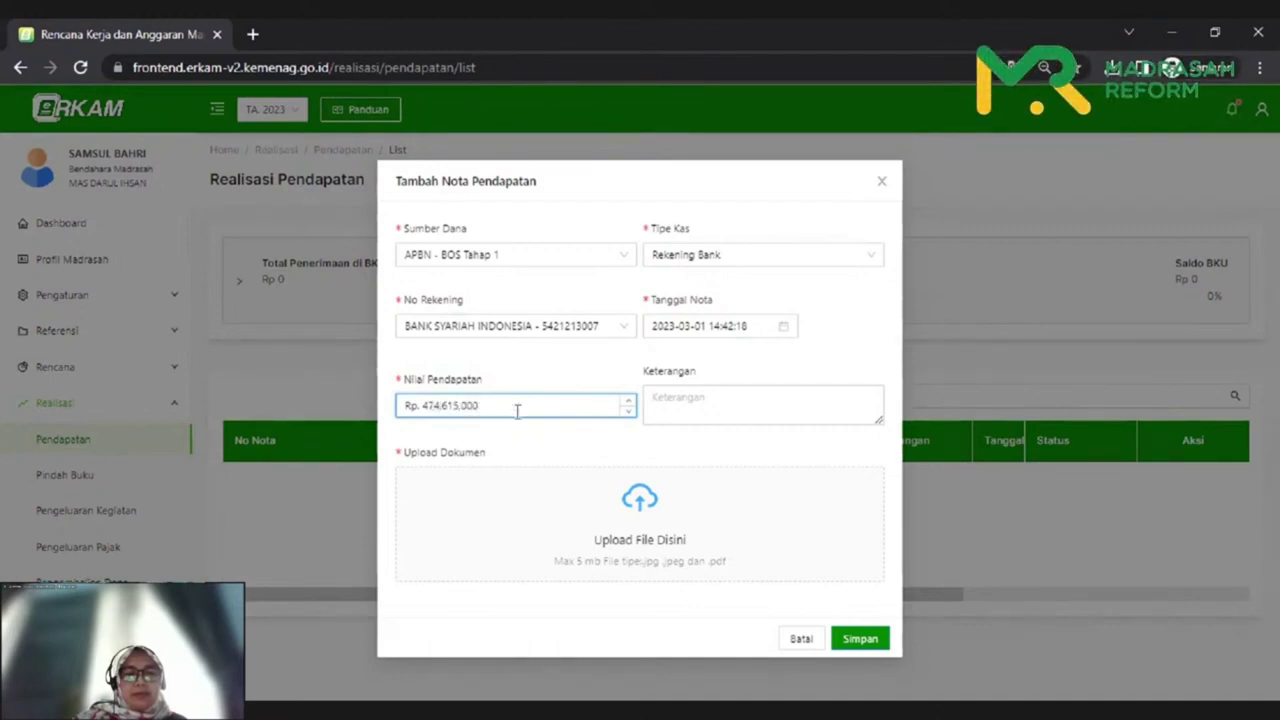
left_click(710, 409)
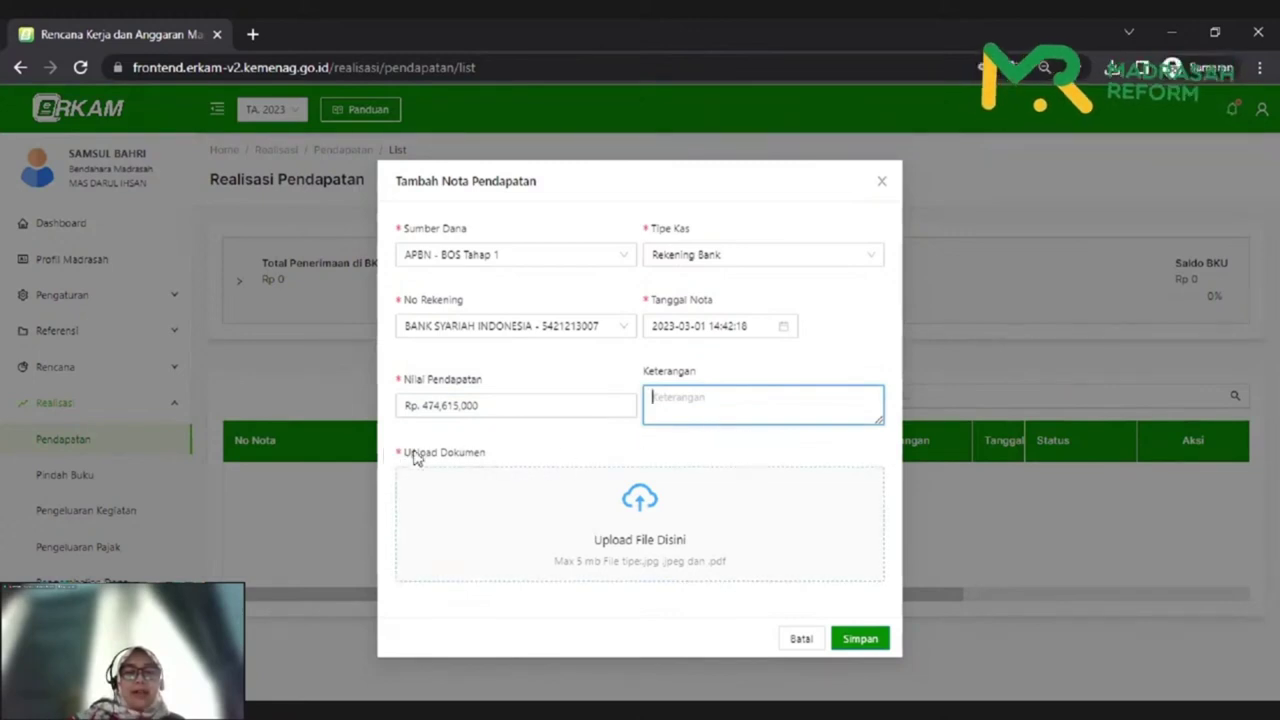
left_click_drag(400, 455, 503, 457)
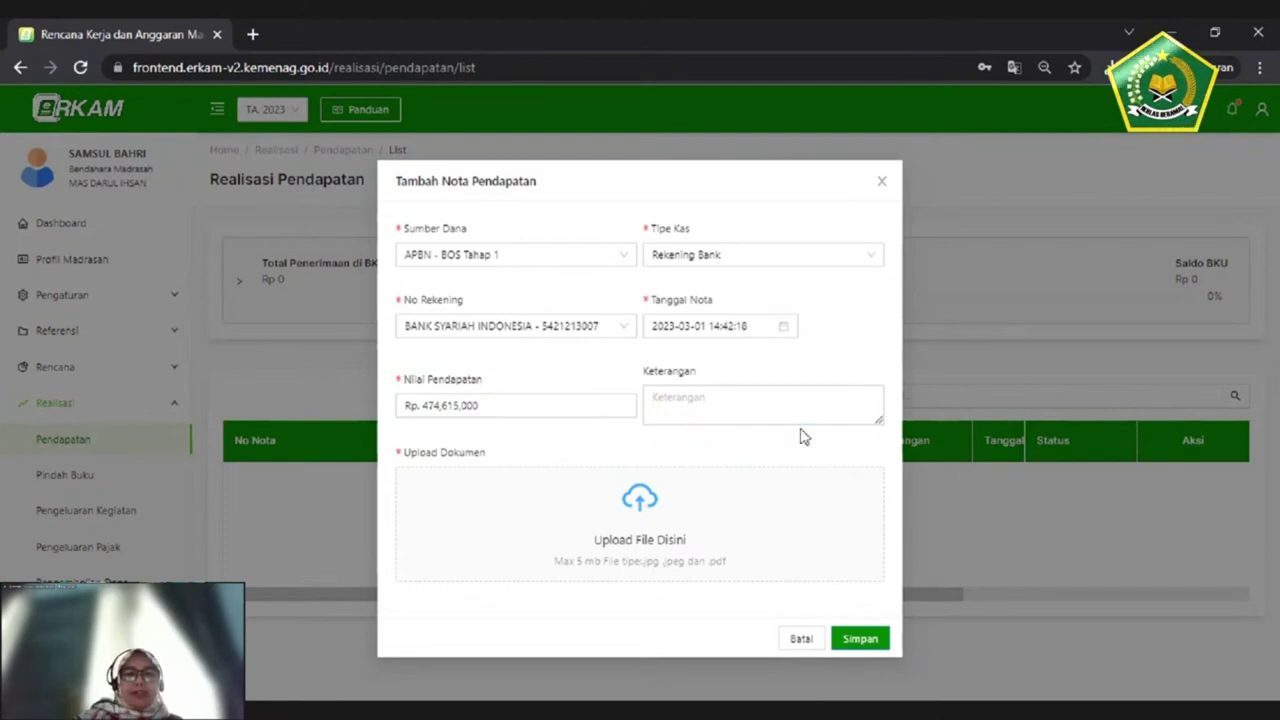
Step: Search the Desktop and Downloads folders for the supporting document without choosing one
left_click(644, 505)
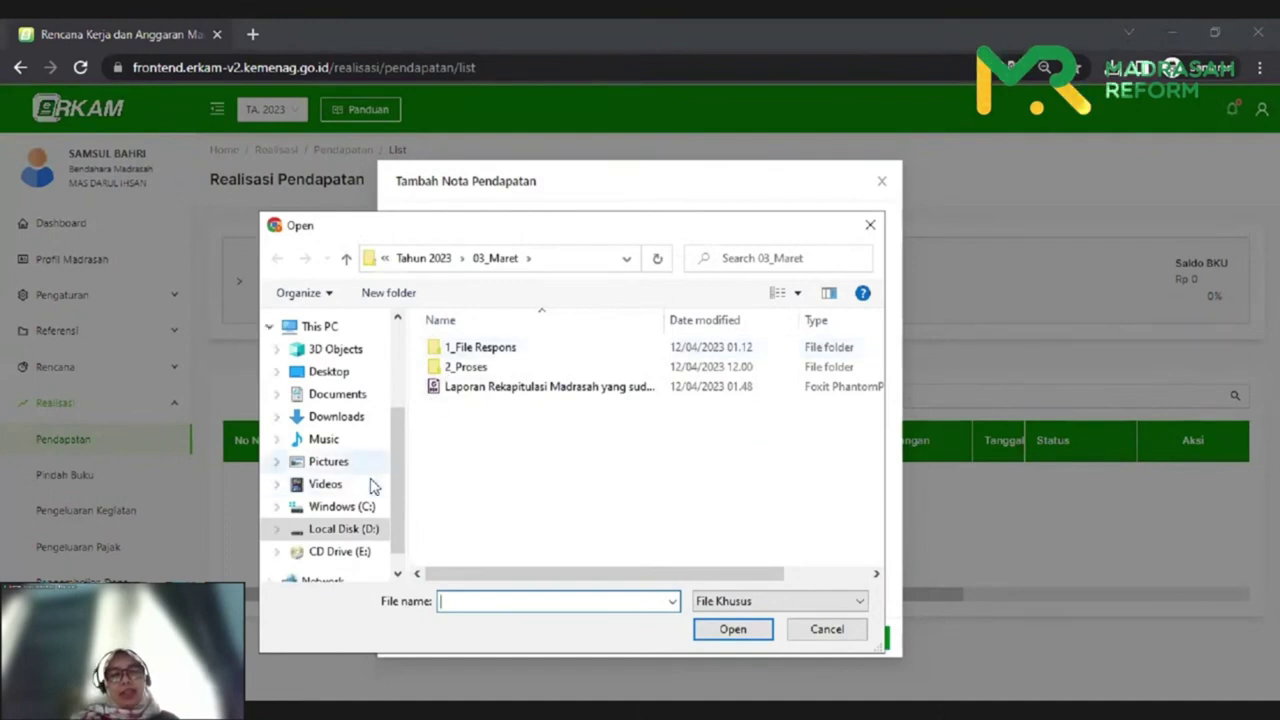
left_click(349, 378)
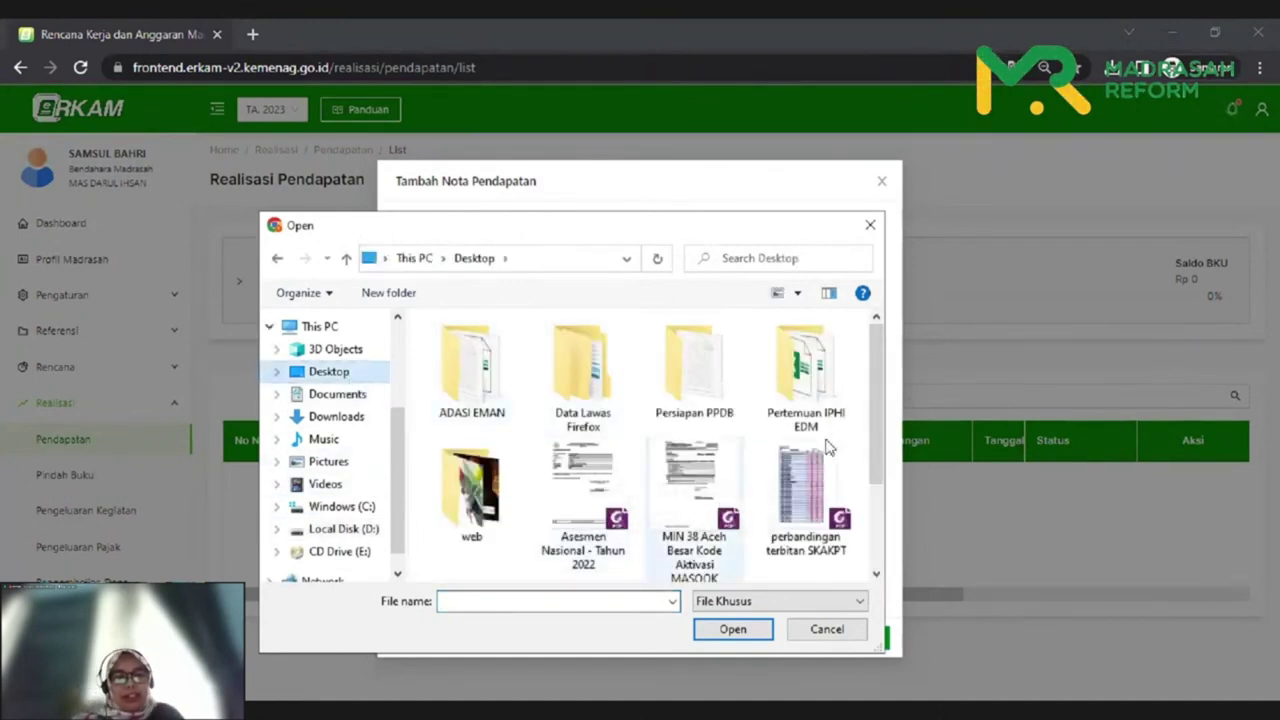
left_click_drag(877, 410, 871, 523)
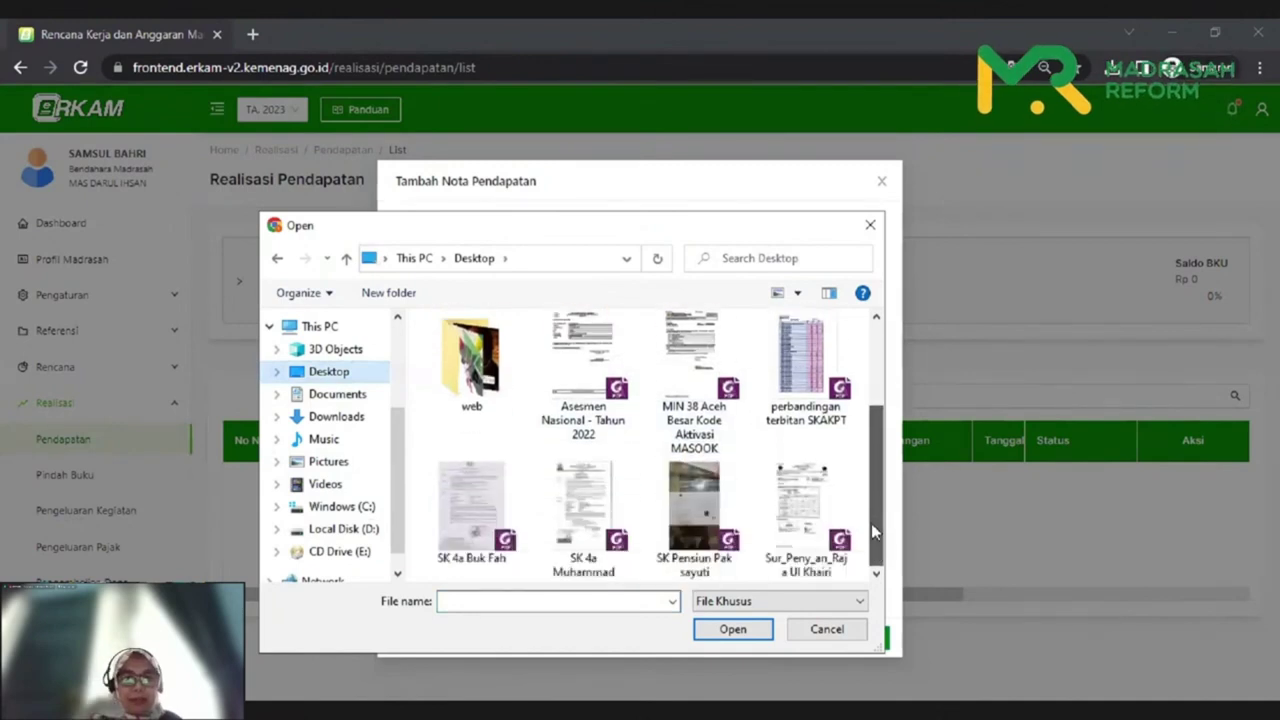
left_click(330, 416)
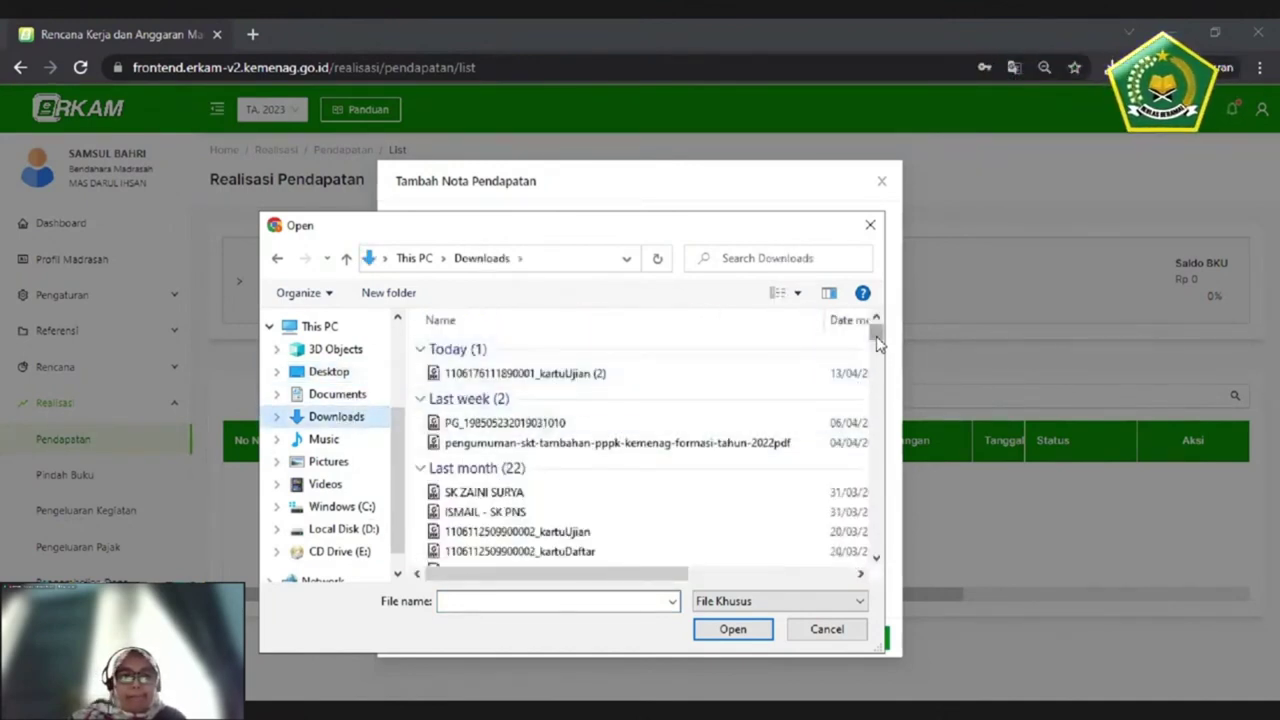
left_click_drag(877, 334, 876, 353)
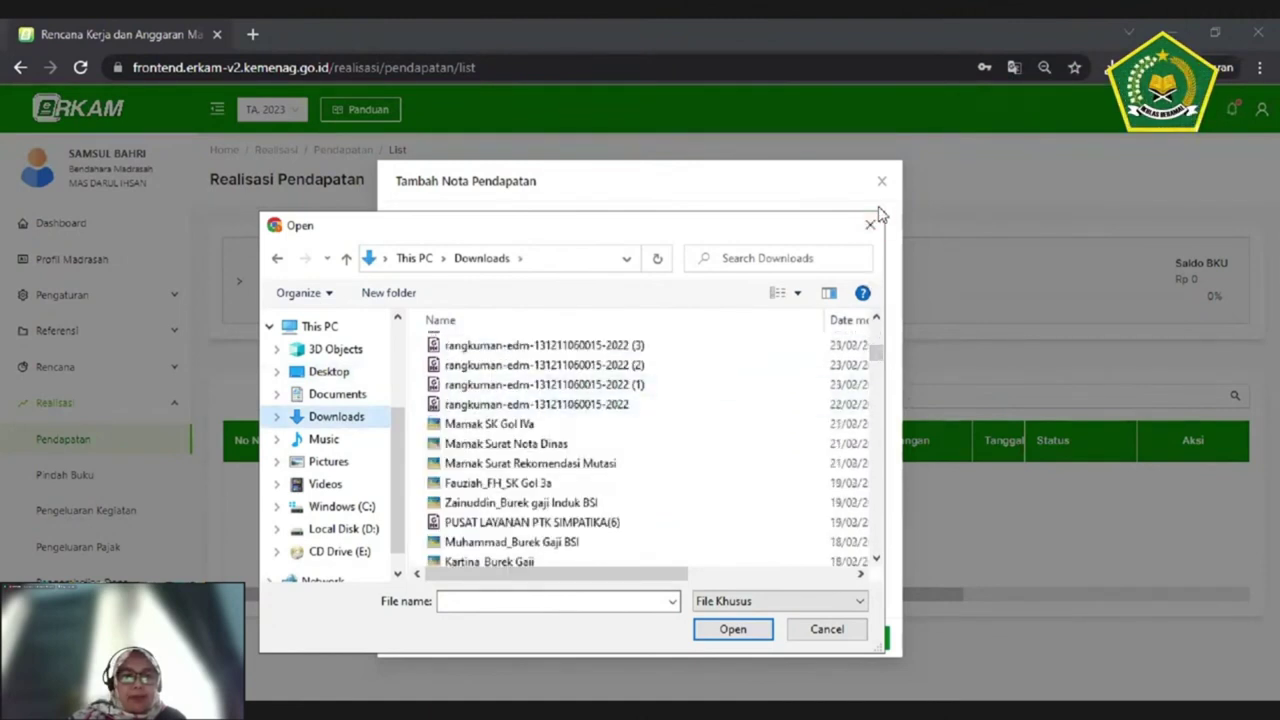
left_click(870, 226)
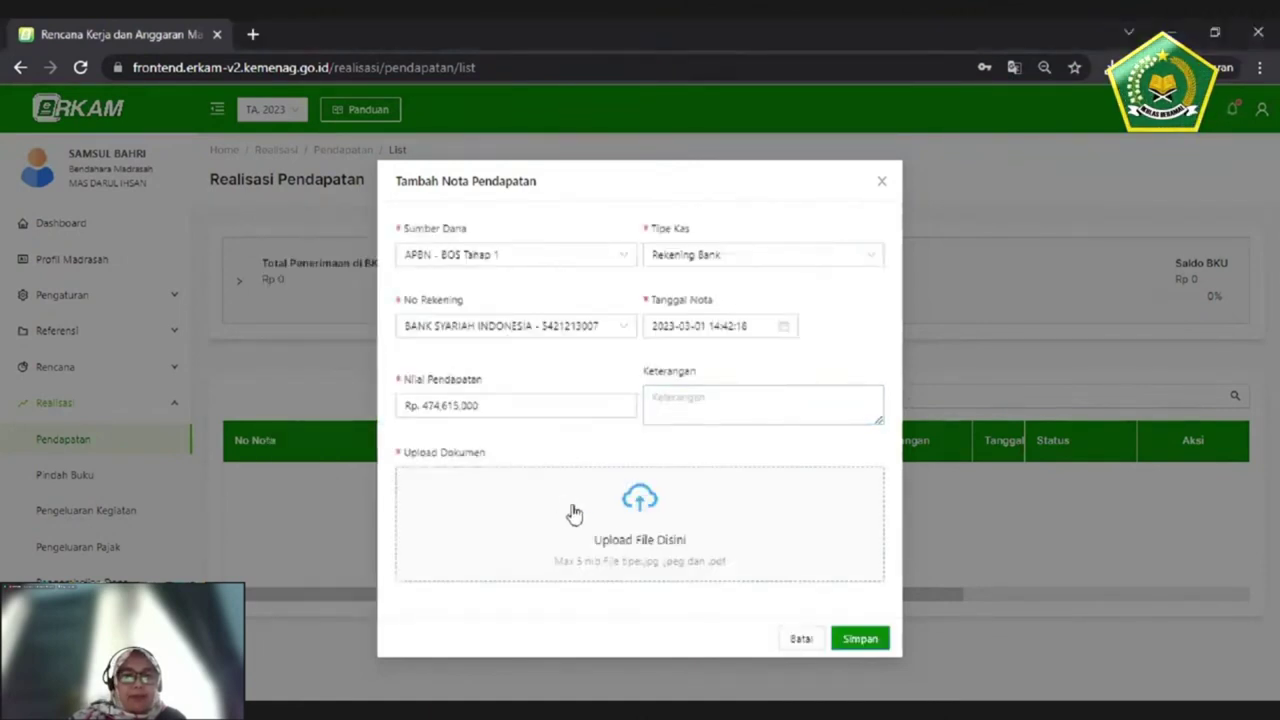
Step: Attach Image20230413131105.jpg from the Documents folder as the supporting document
left_click(657, 514)
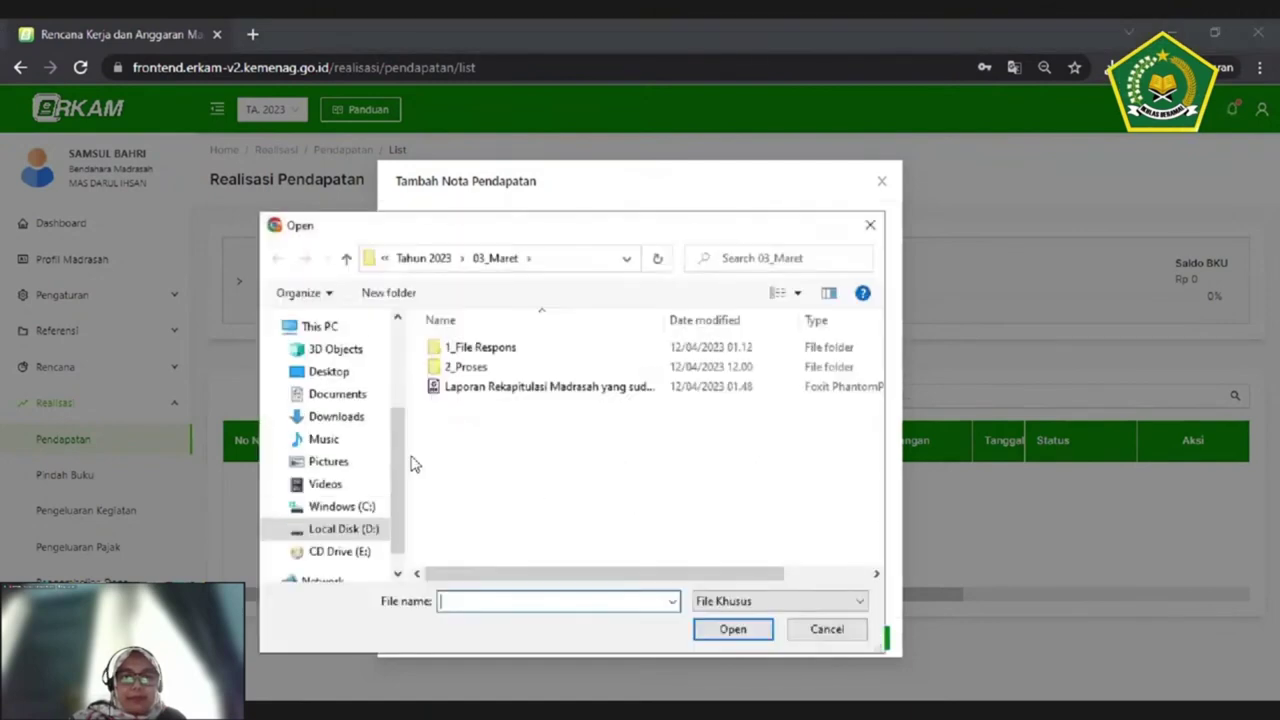
left_click(355, 418)
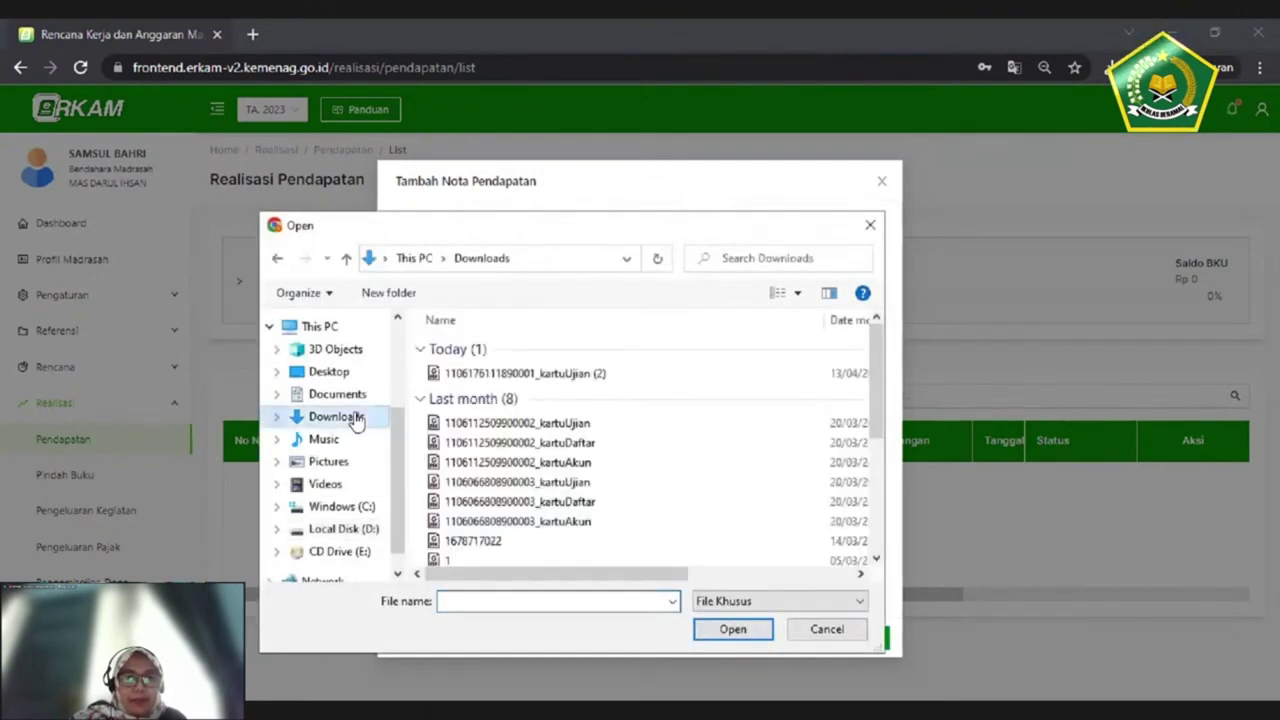
left_click(357, 395)
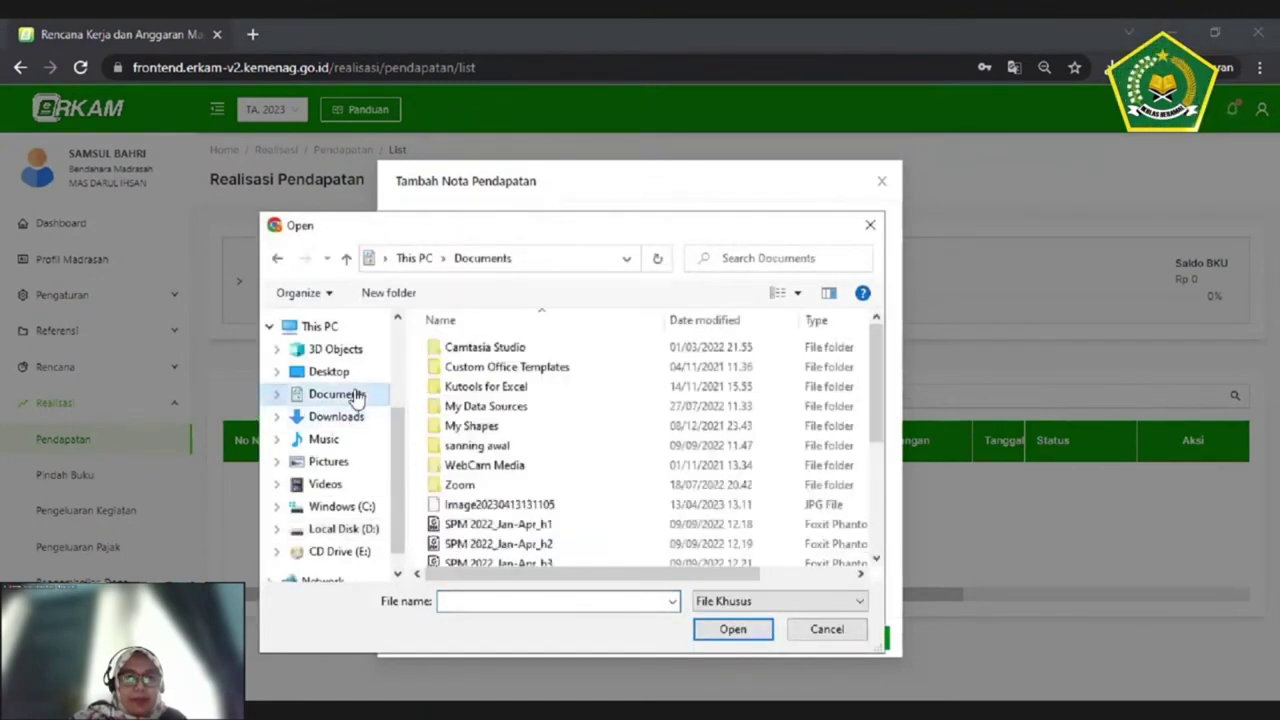
left_click(500, 504)
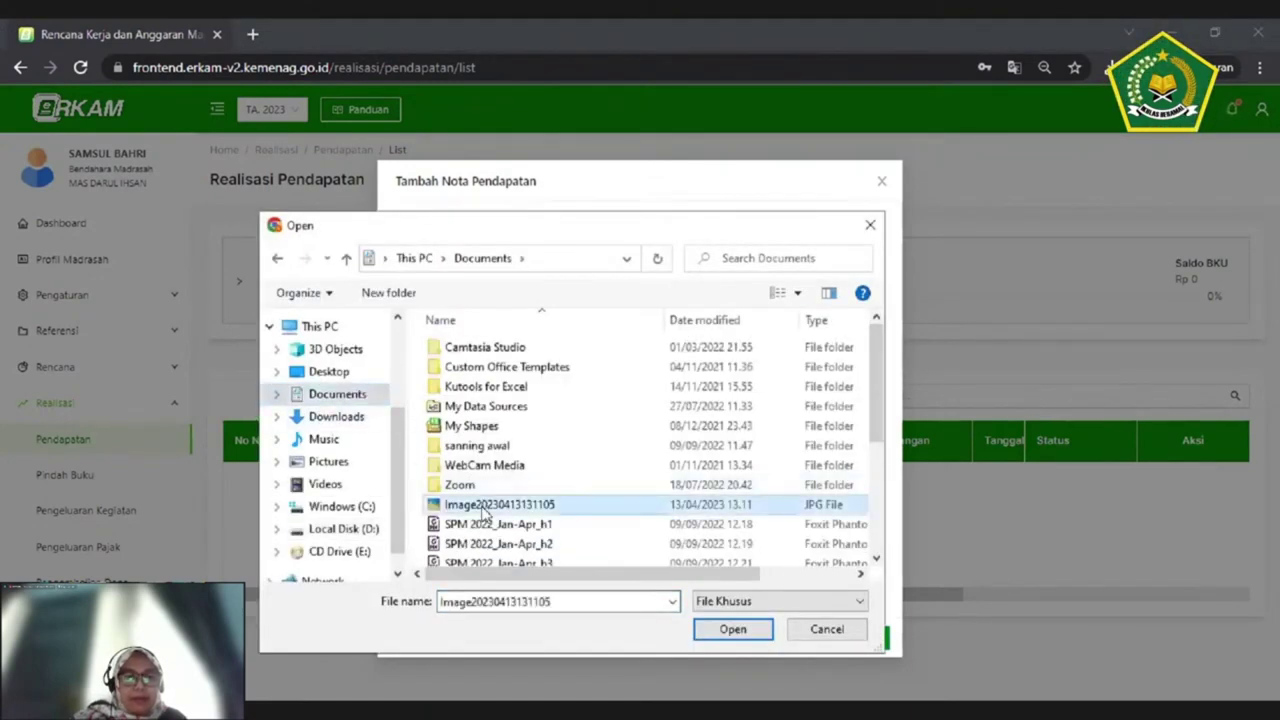
left_click(720, 630)
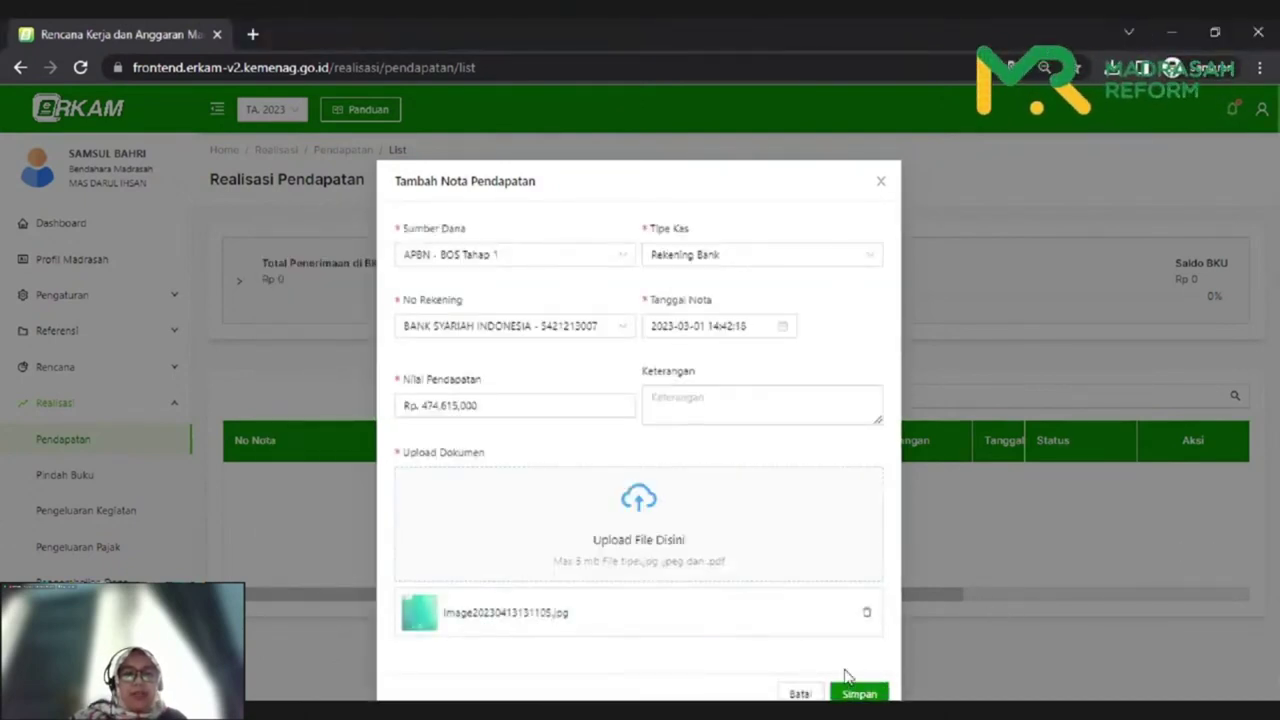
scroll(842, 677, "down", 1)
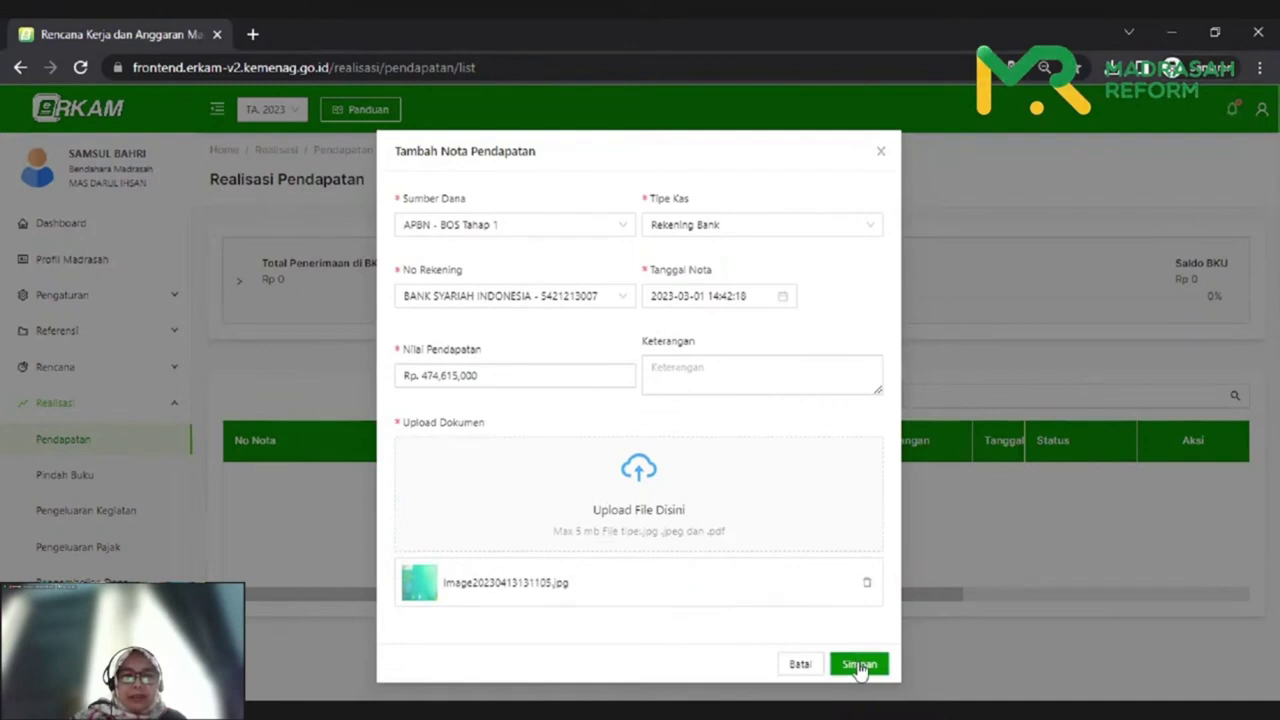
Step: Save the income note and scroll right to see it listed as Rp 474.615.000, Menunggu
left_click(858, 665)
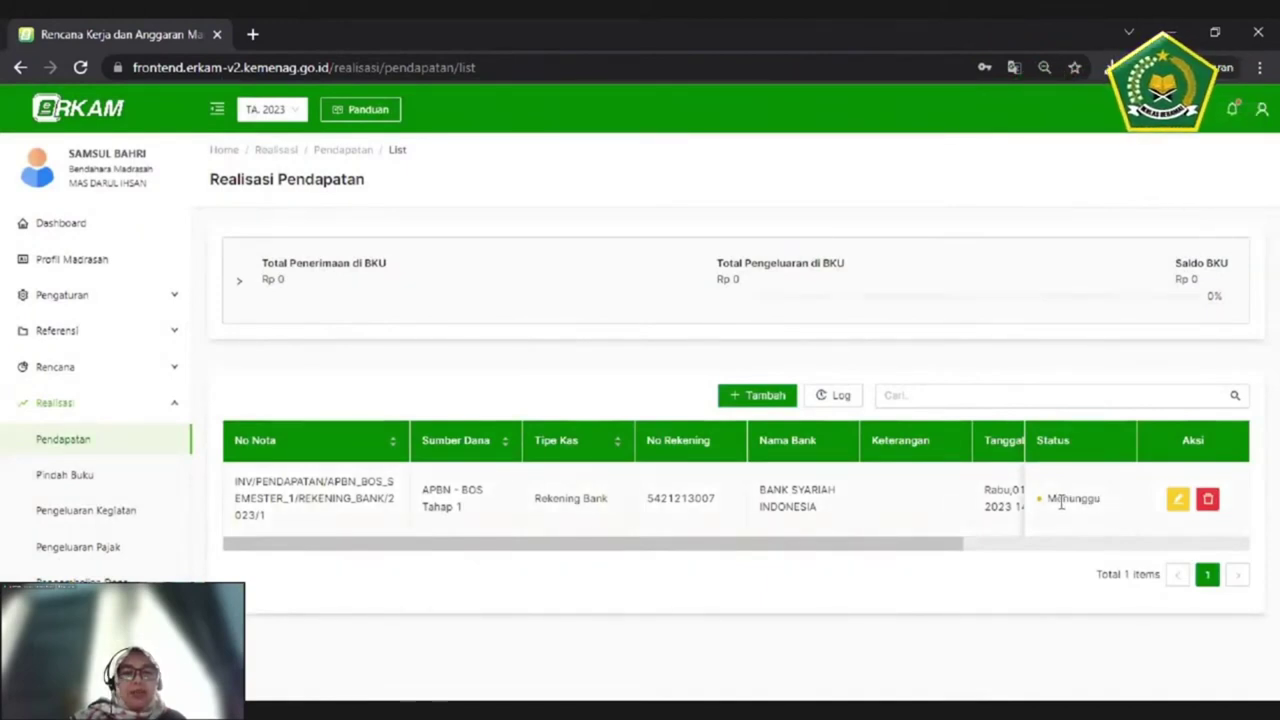
left_click_drag(908, 546, 1208, 549)
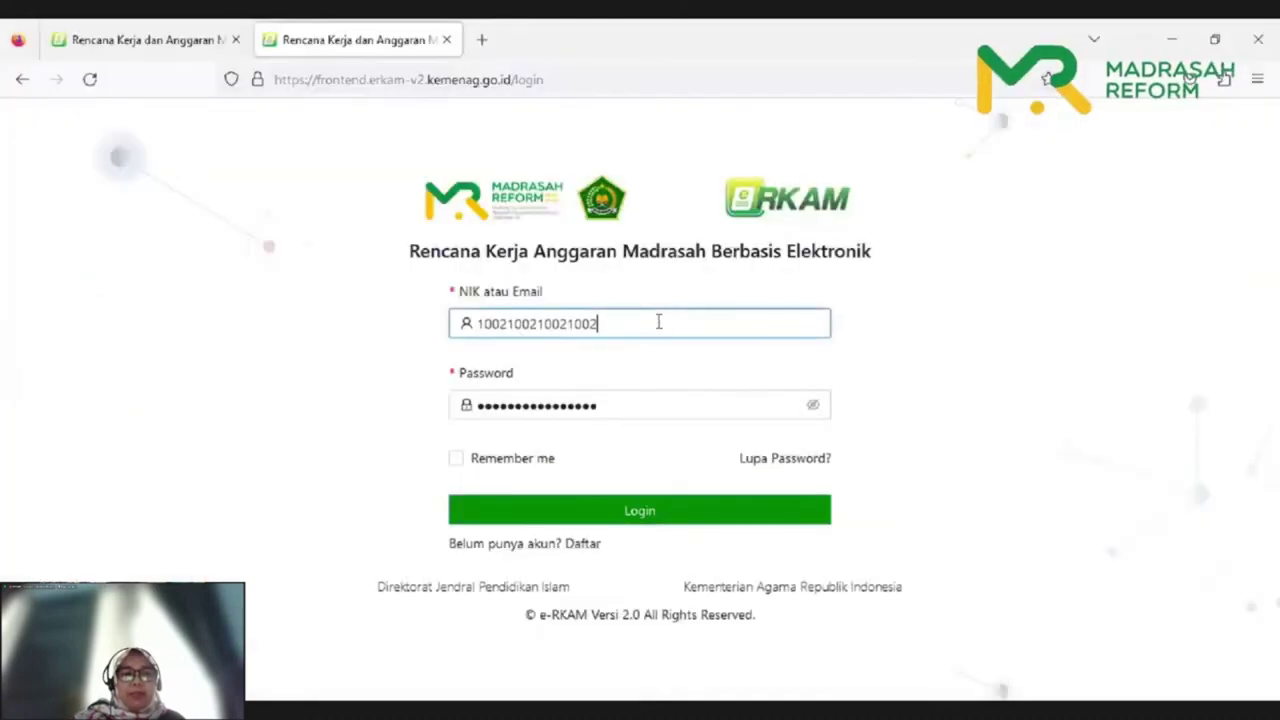
Step: Log in with a saved account as Kepala Madrasah and dismiss the LPJ announcement
left_click_drag(541, 320, 414, 560)
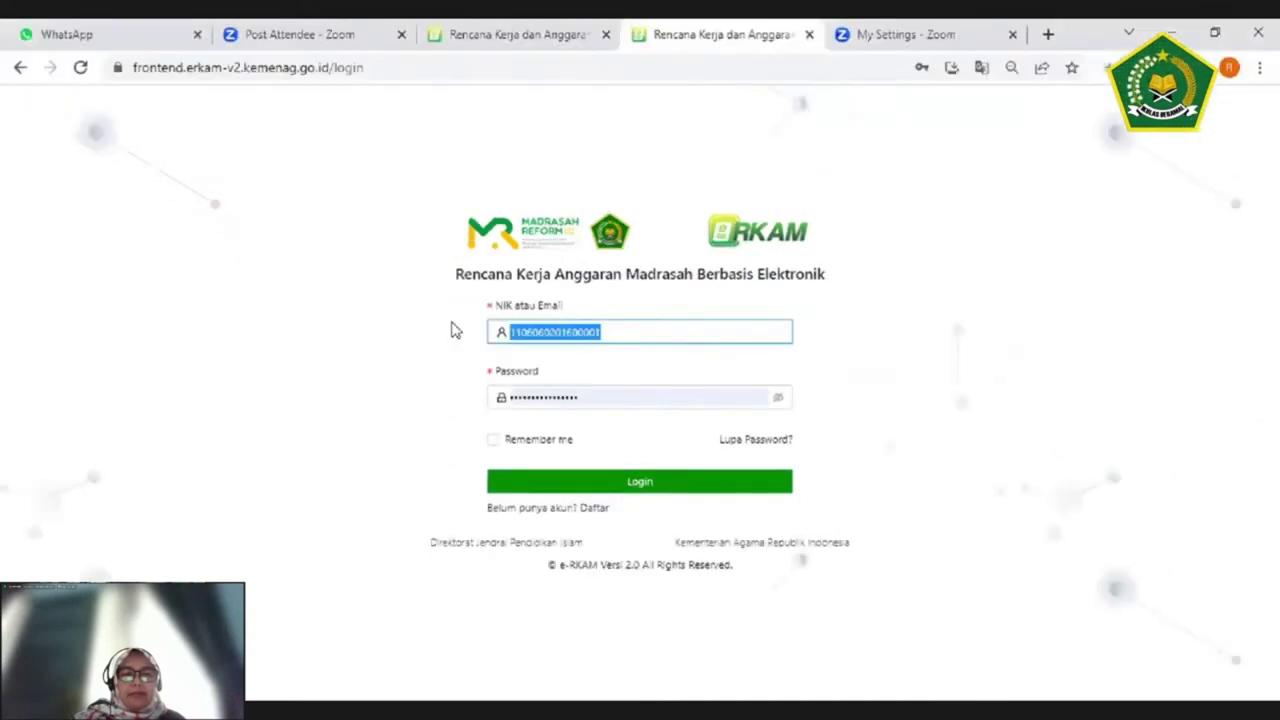
key("BackSpace")
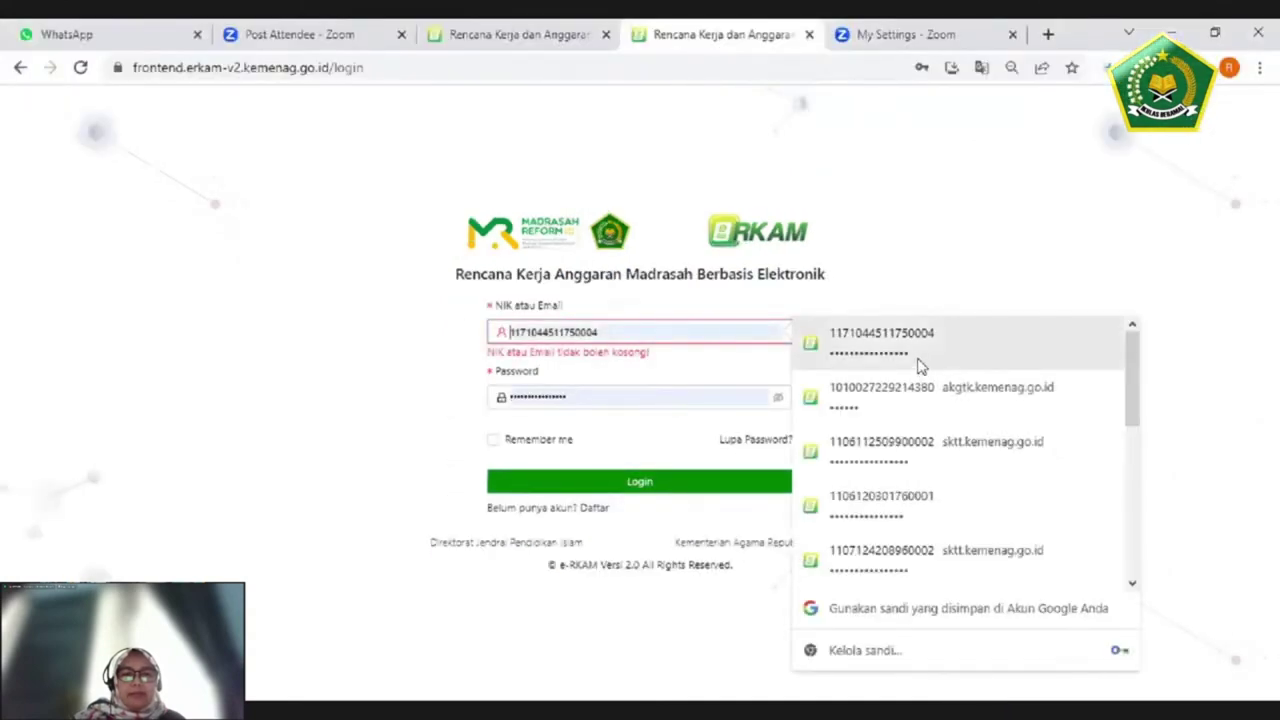
left_click(920, 366)
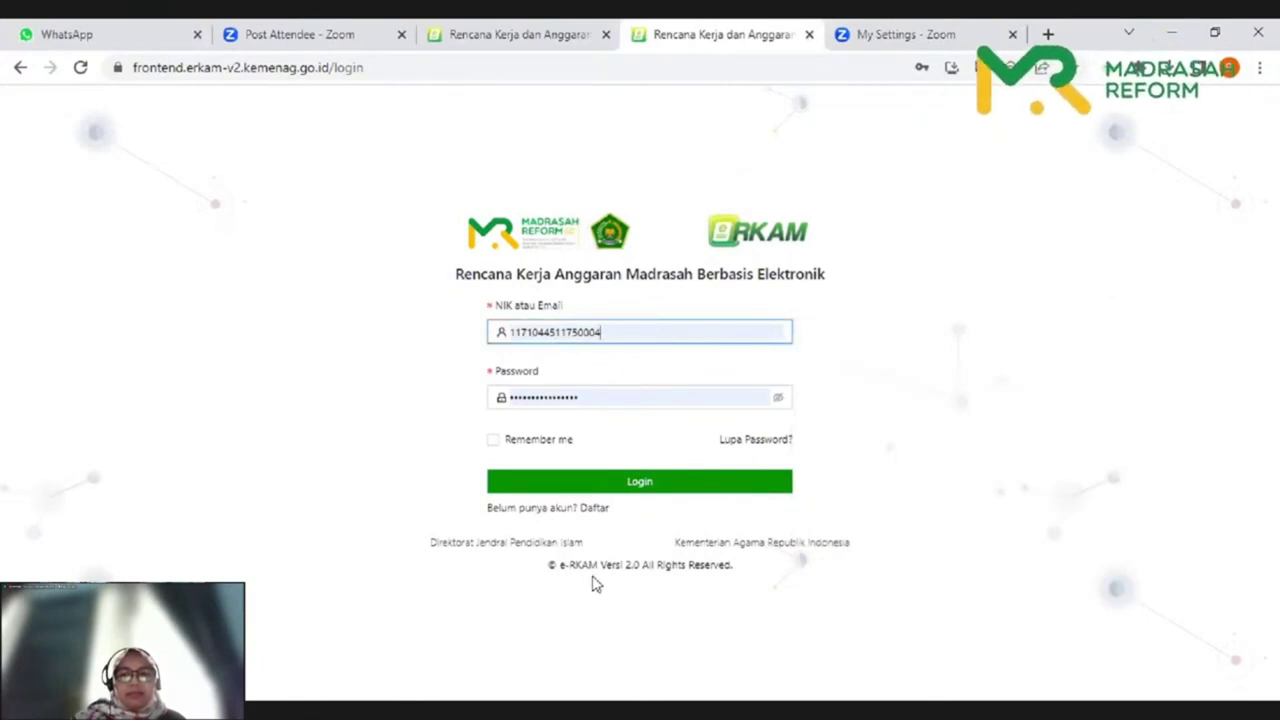
left_click(641, 488)
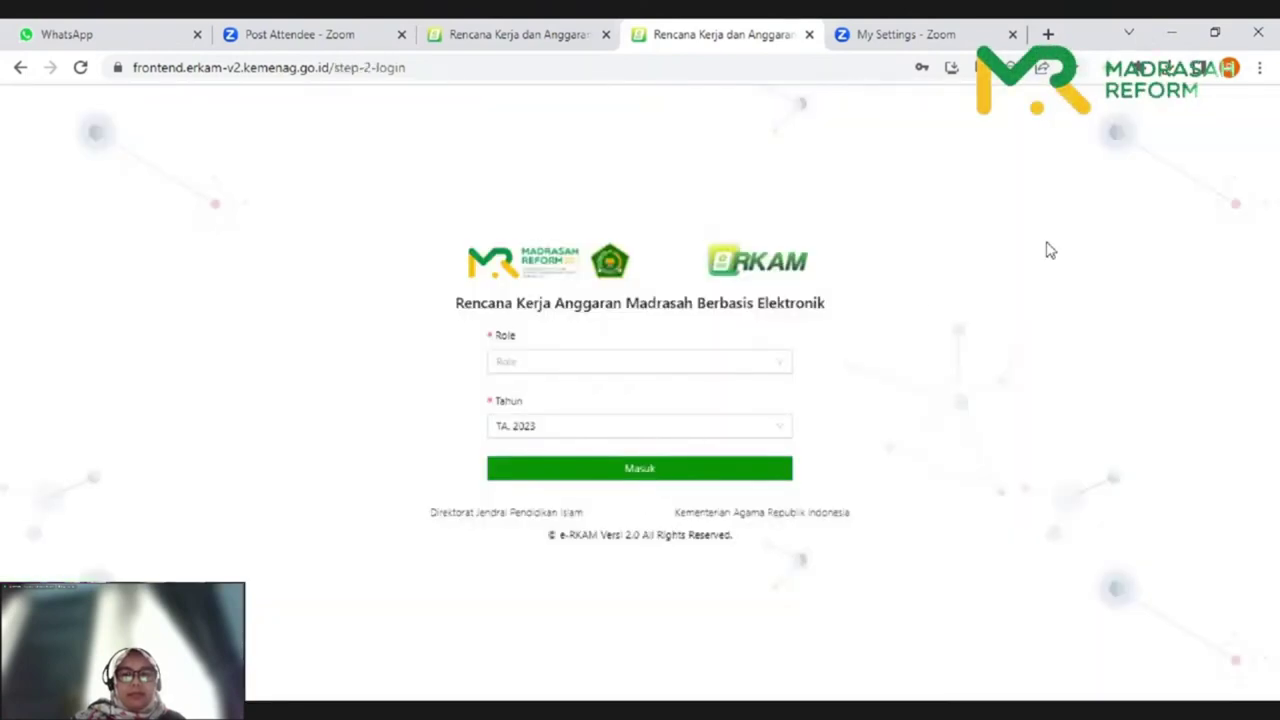
left_click(745, 365)
left_click(693, 394)
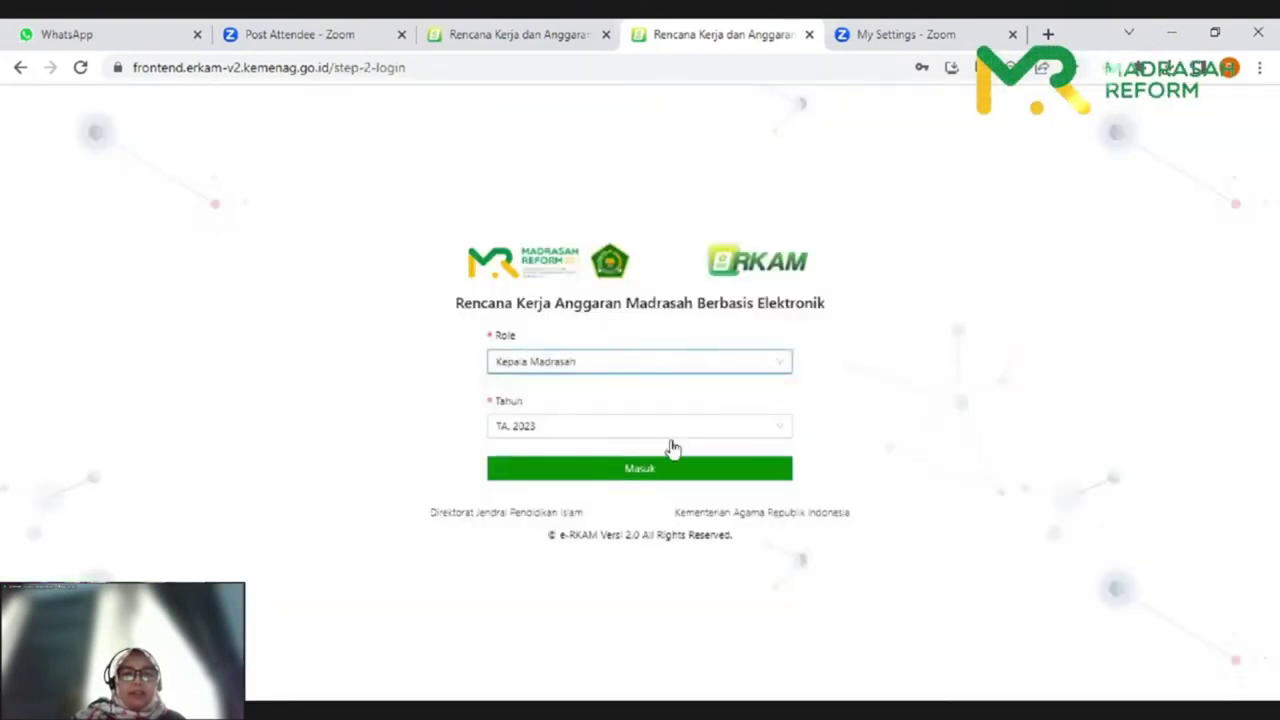
left_click(663, 469)
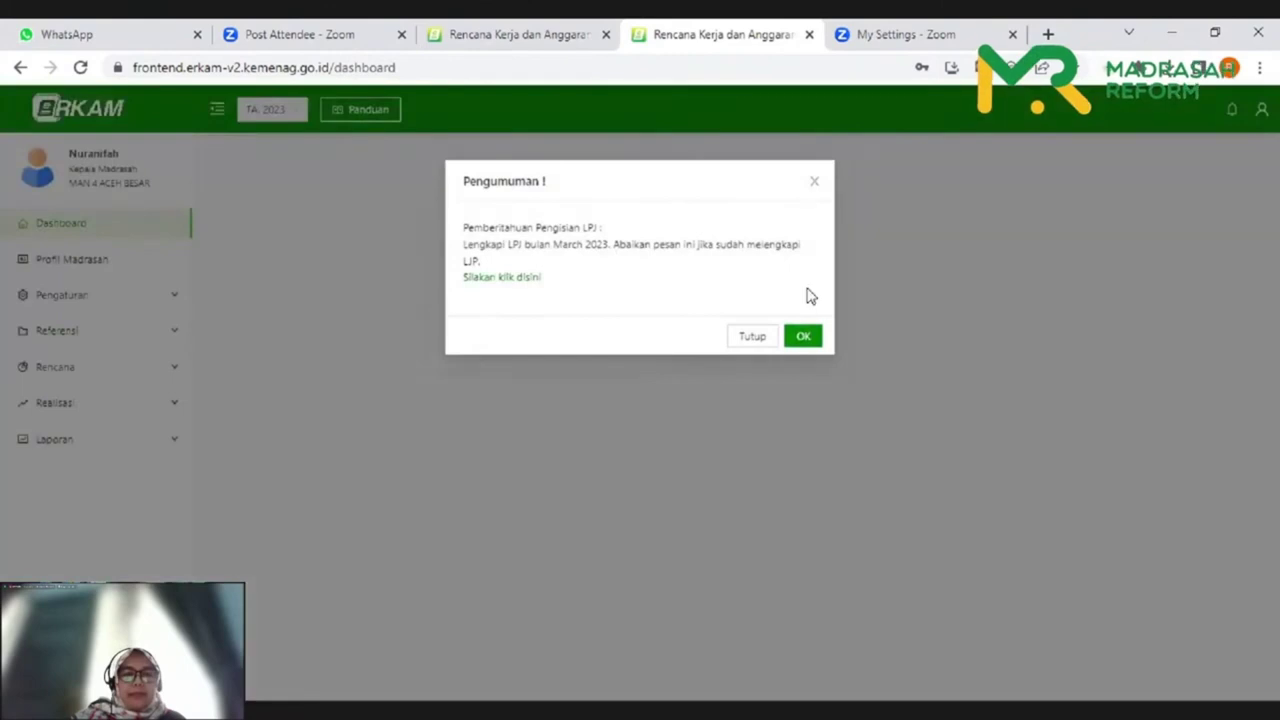
left_click(757, 337)
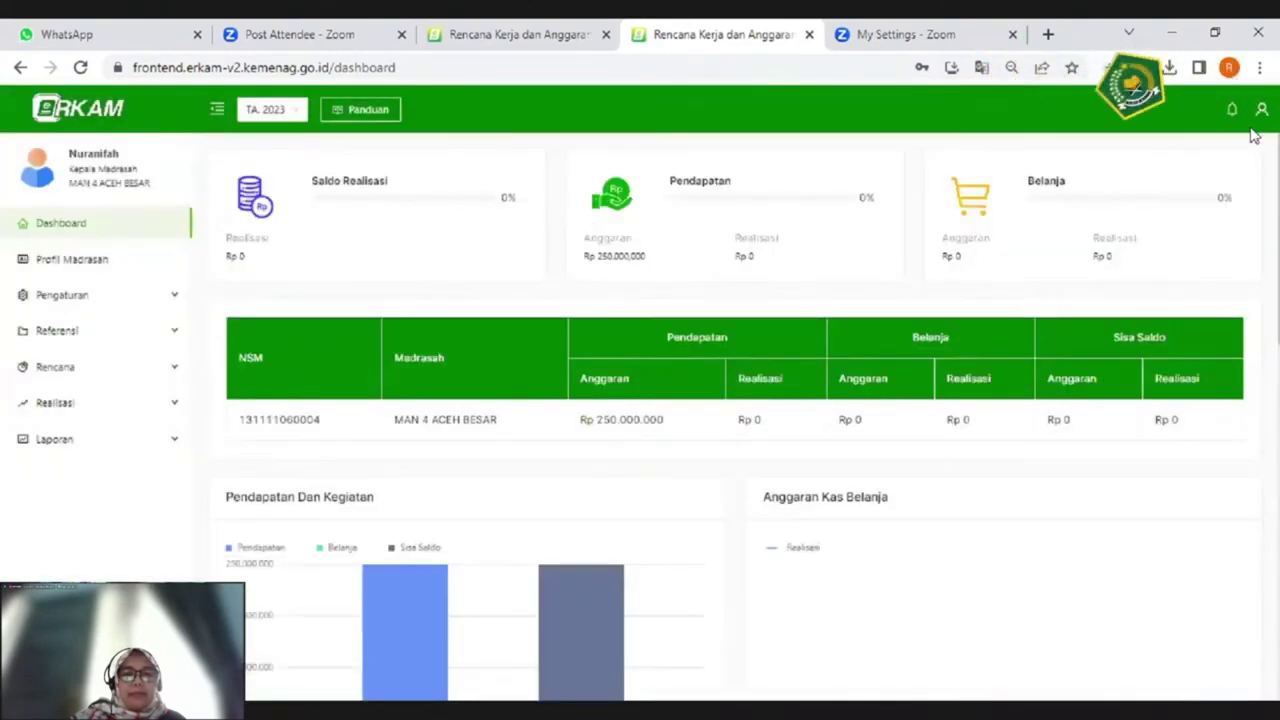
Step: Log out, sign in with the other saved account as Kepala Madrasah, and view pending notifications
left_click(1260, 112)
left_click(1190, 200)
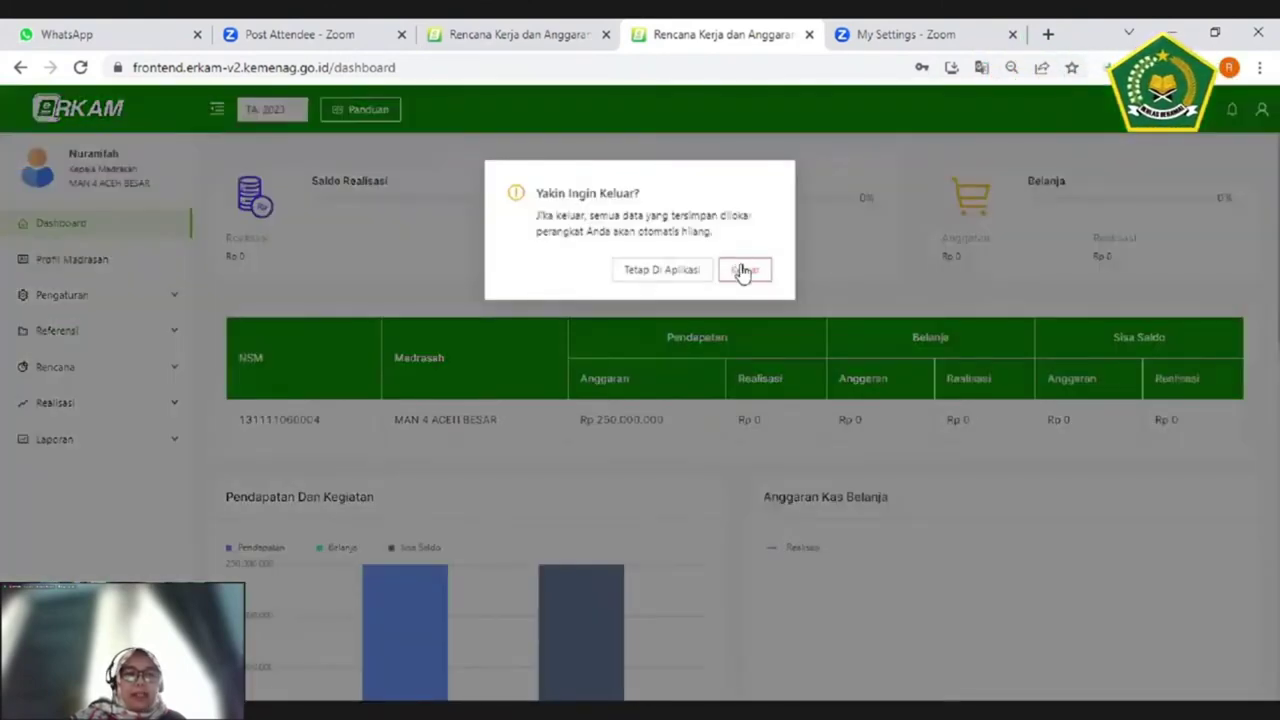
left_click(745, 271)
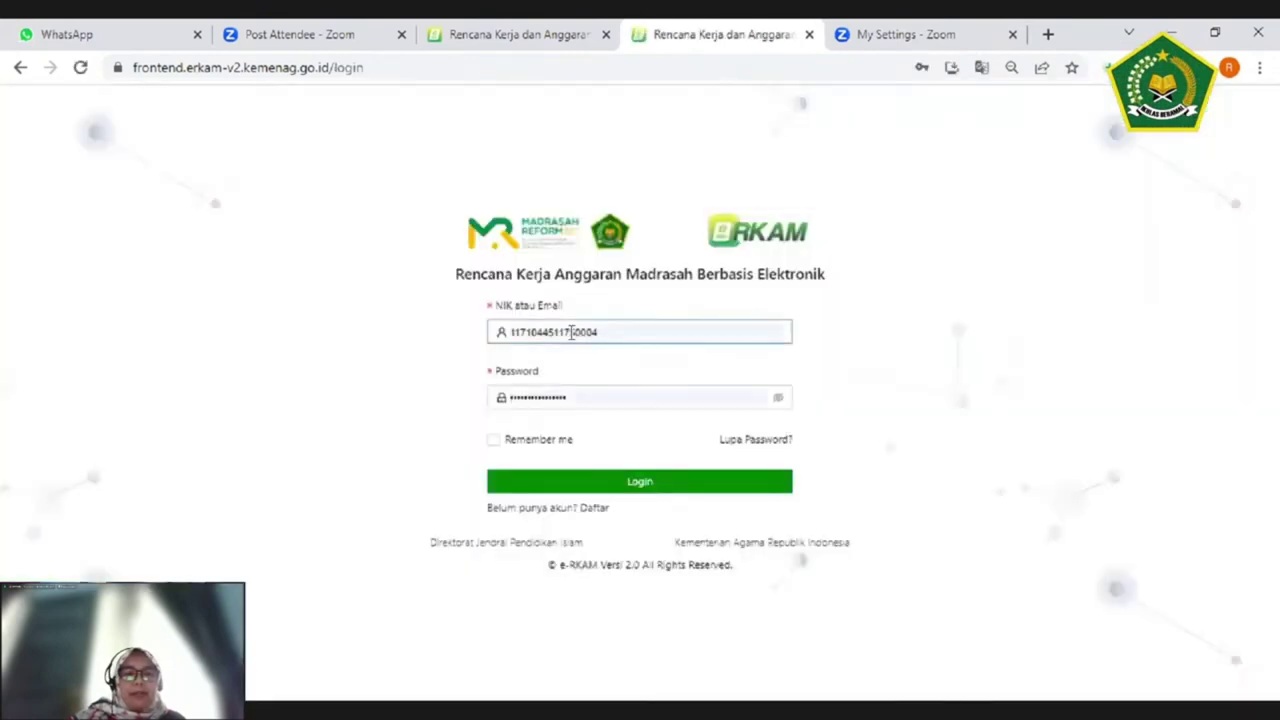
left_click(571, 333)
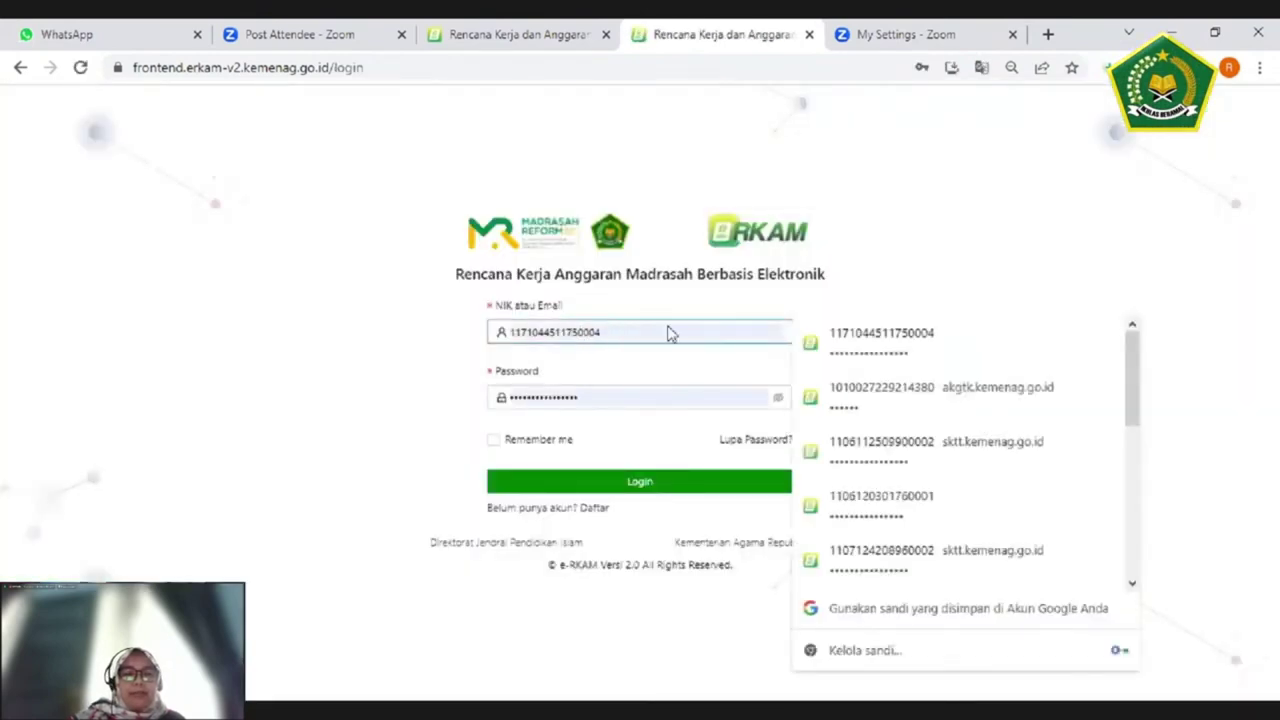
left_click(876, 510)
left_click(715, 483)
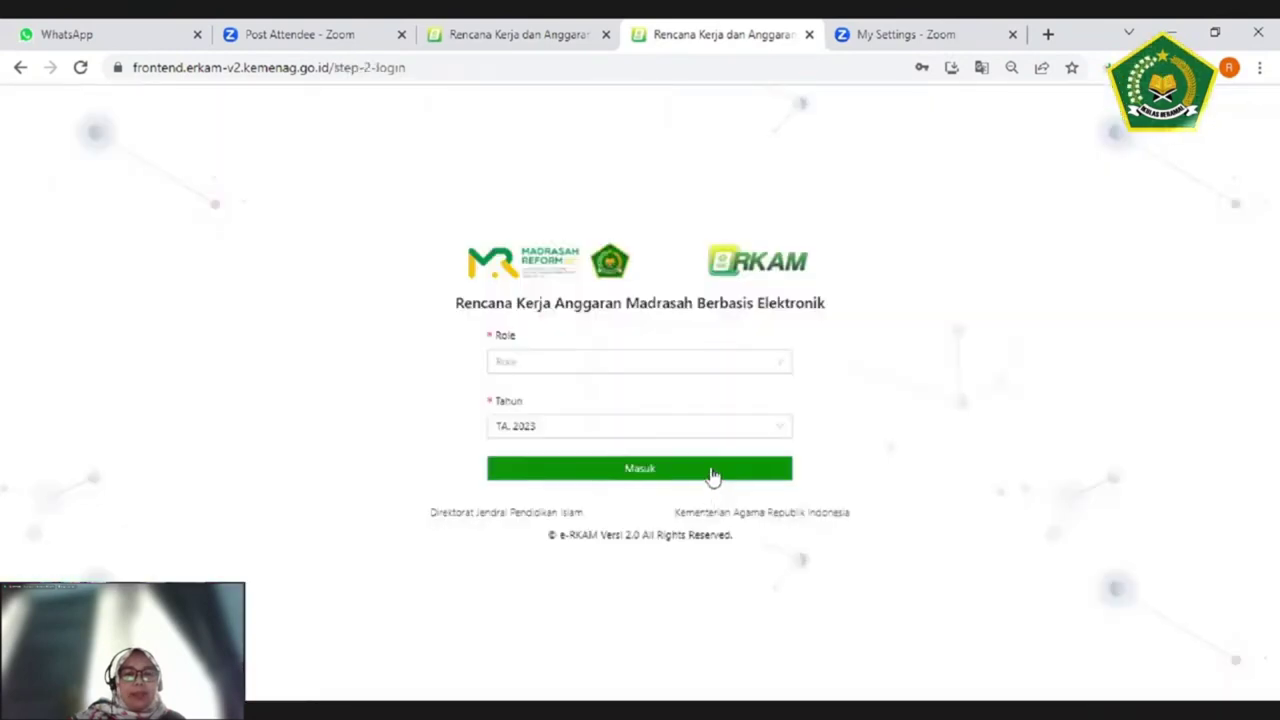
left_click(685, 364)
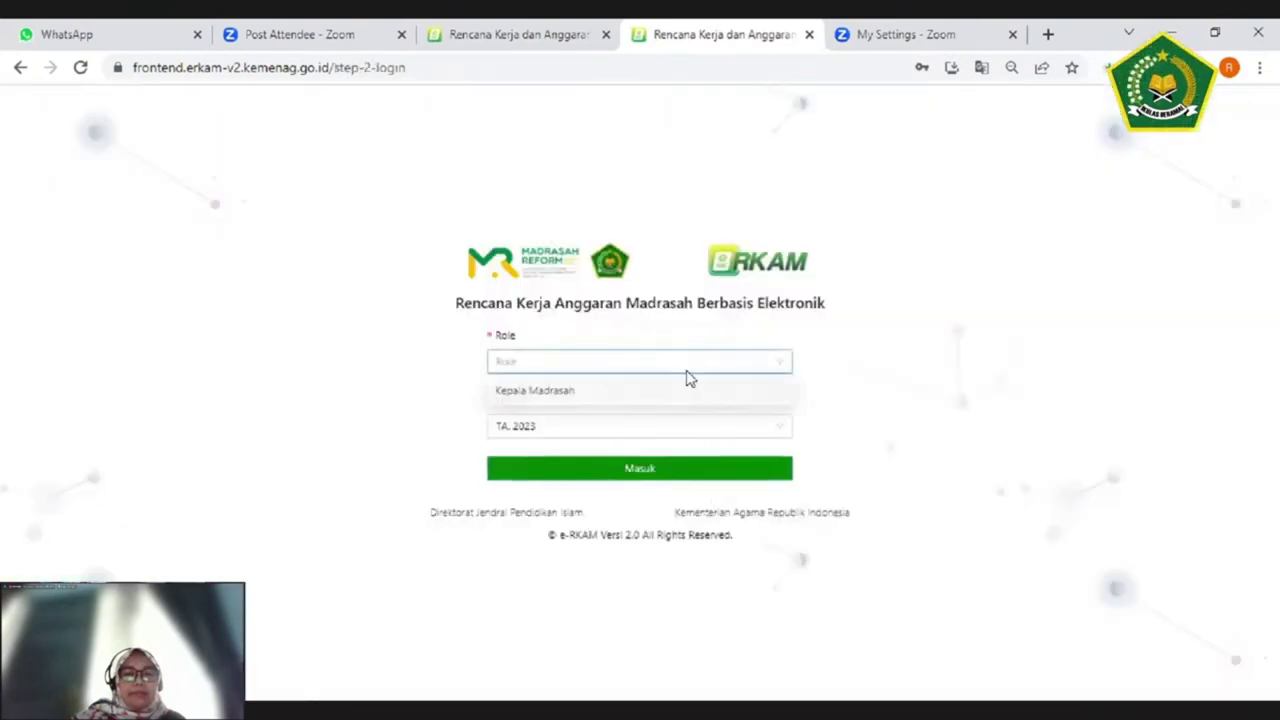
left_click(667, 392)
left_click(683, 468)
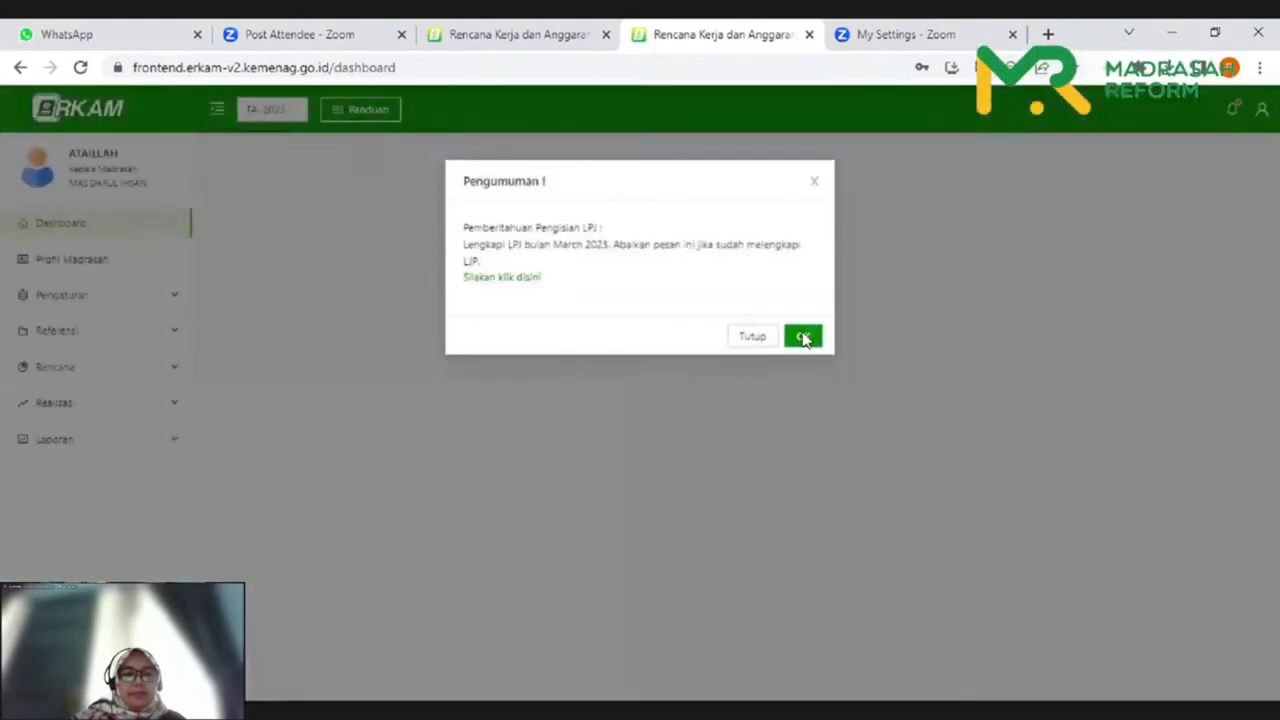
left_click(803, 337)
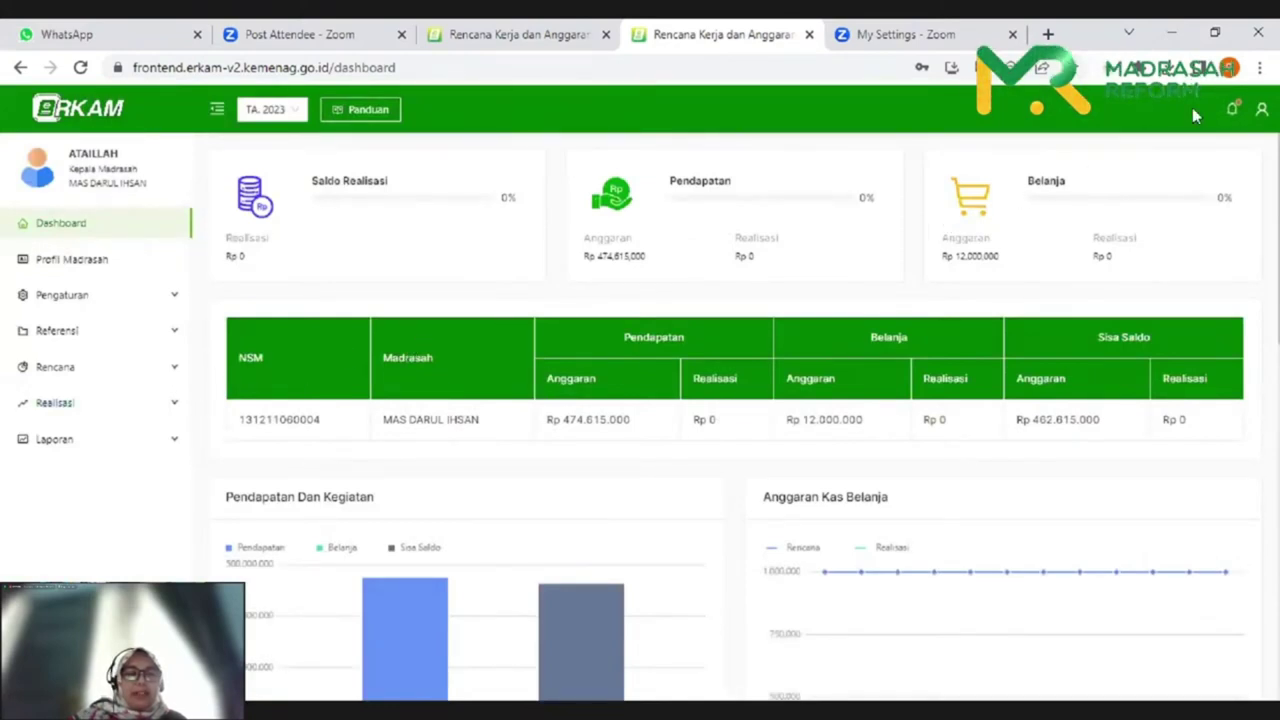
left_click(1233, 112)
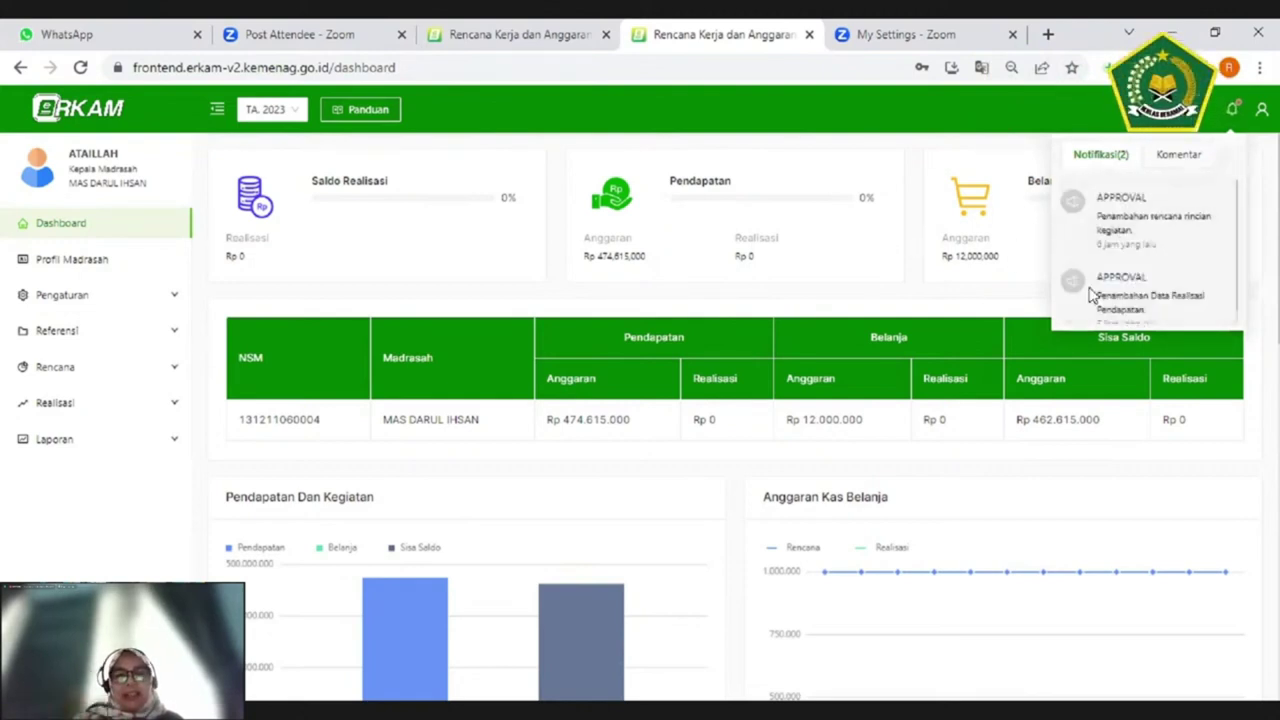
Step: Open Realisasi > Pendapatan and scroll to the Rp 474.615.000 nota's Menunggu status
left_click(548, 258)
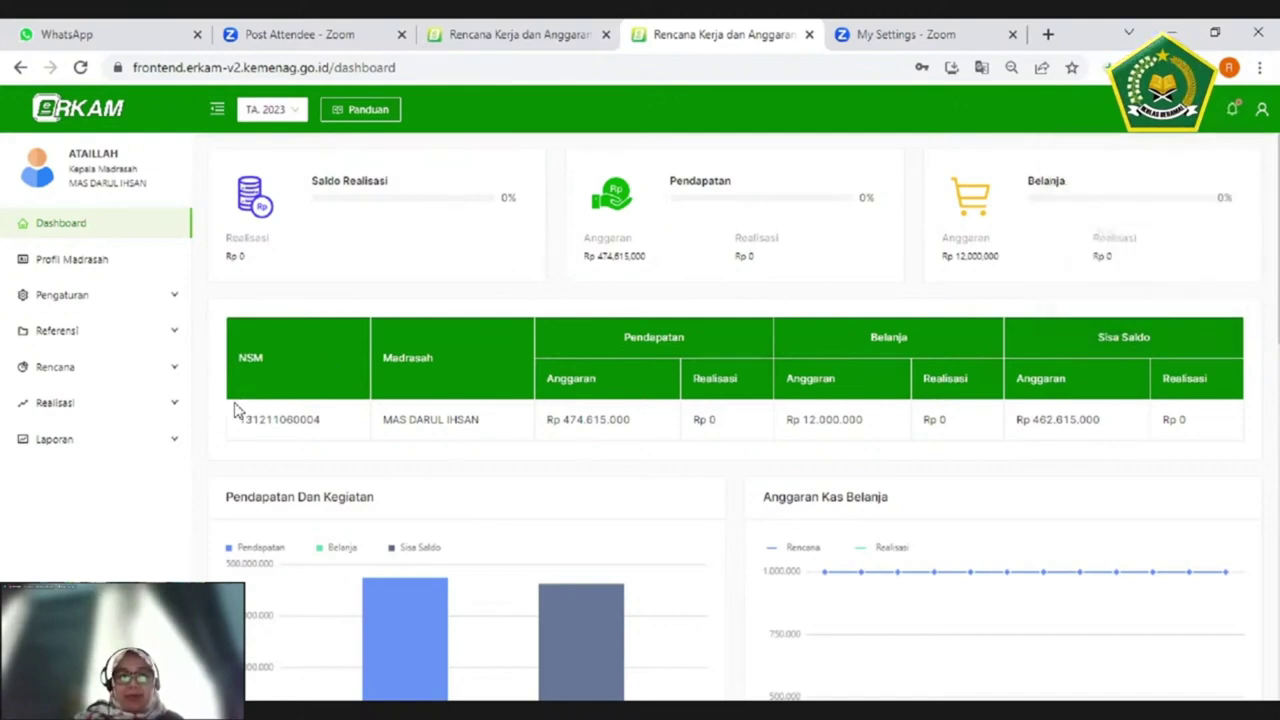
left_click(112, 372)
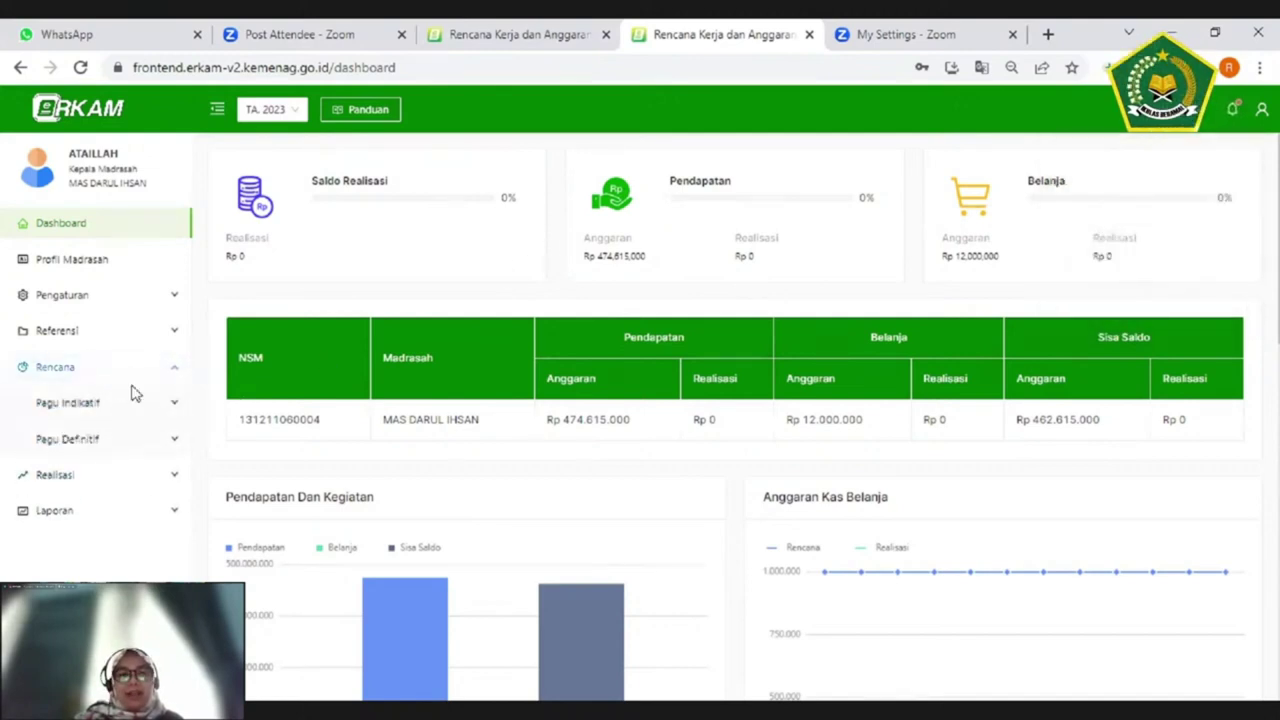
left_click(112, 477)
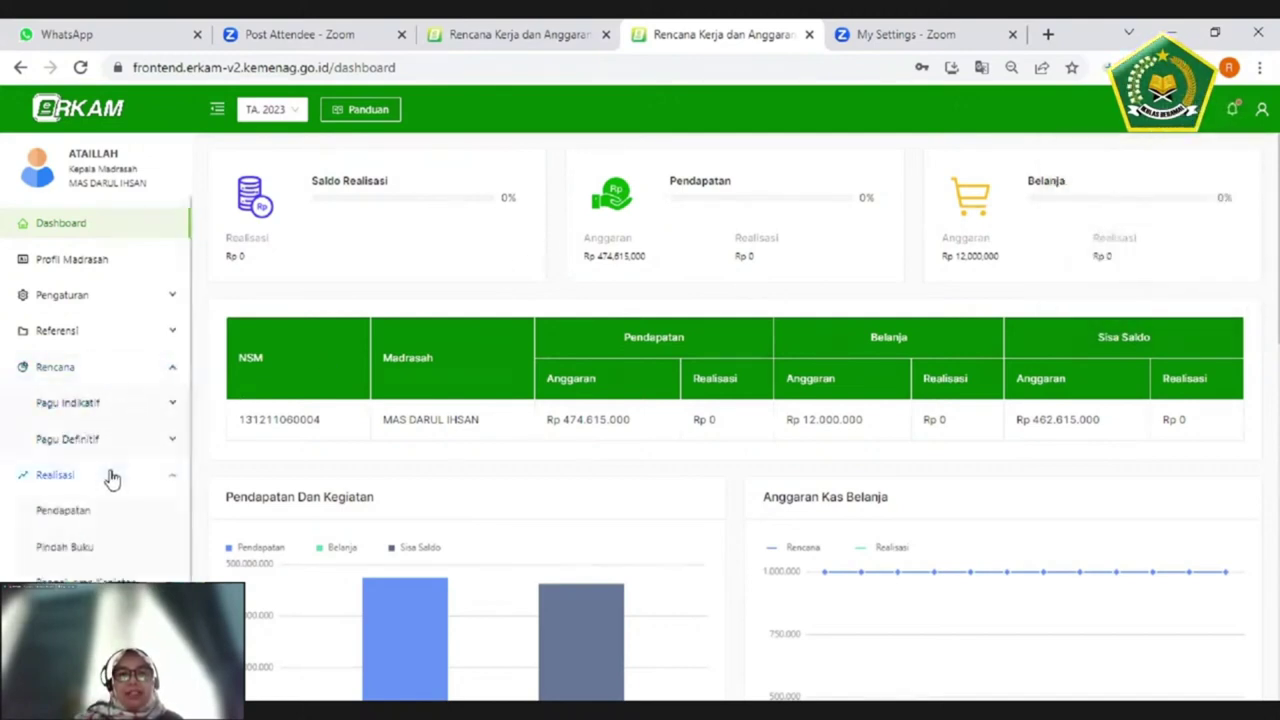
left_click(75, 518)
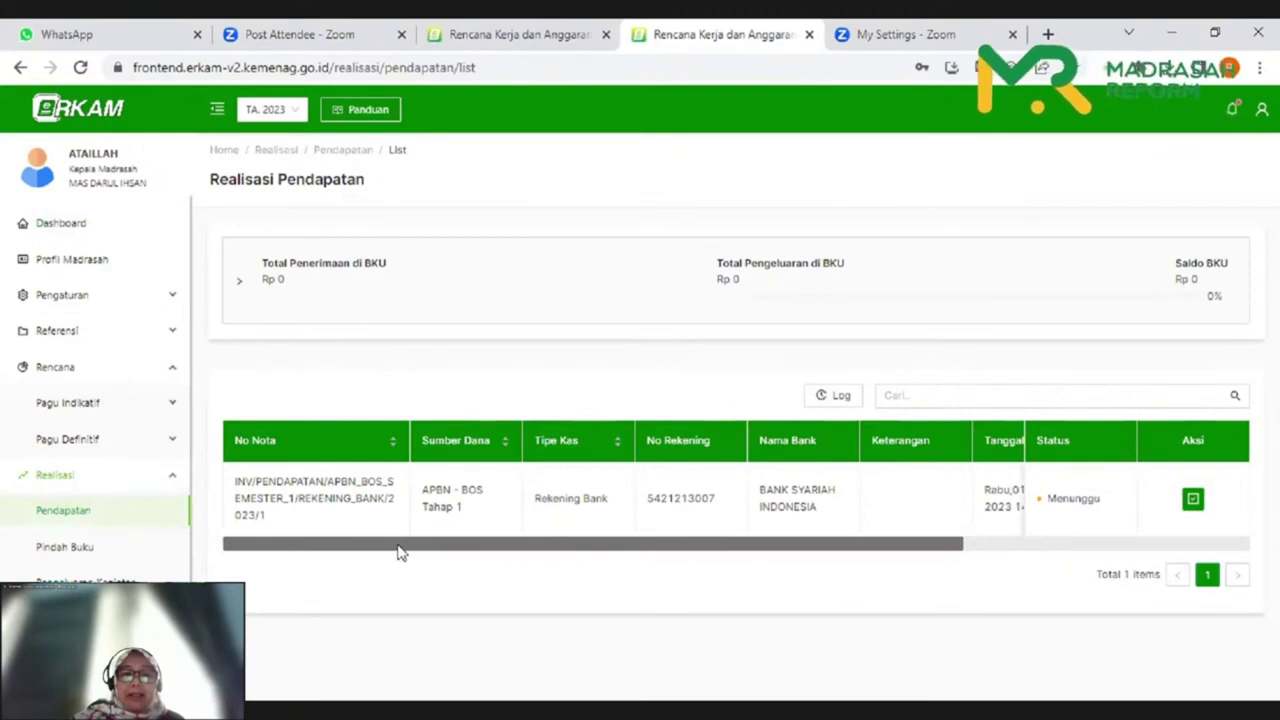
left_click_drag(400, 548, 742, 556)
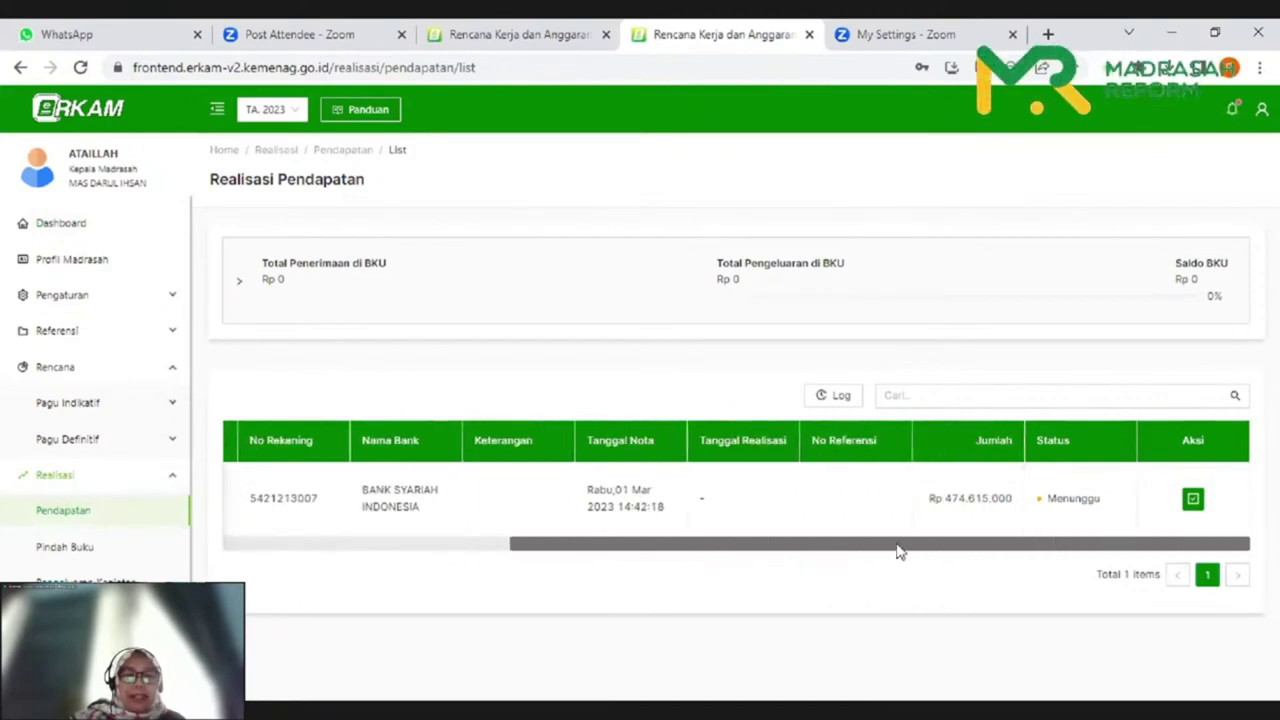
left_click_drag(1047, 501, 1101, 505)
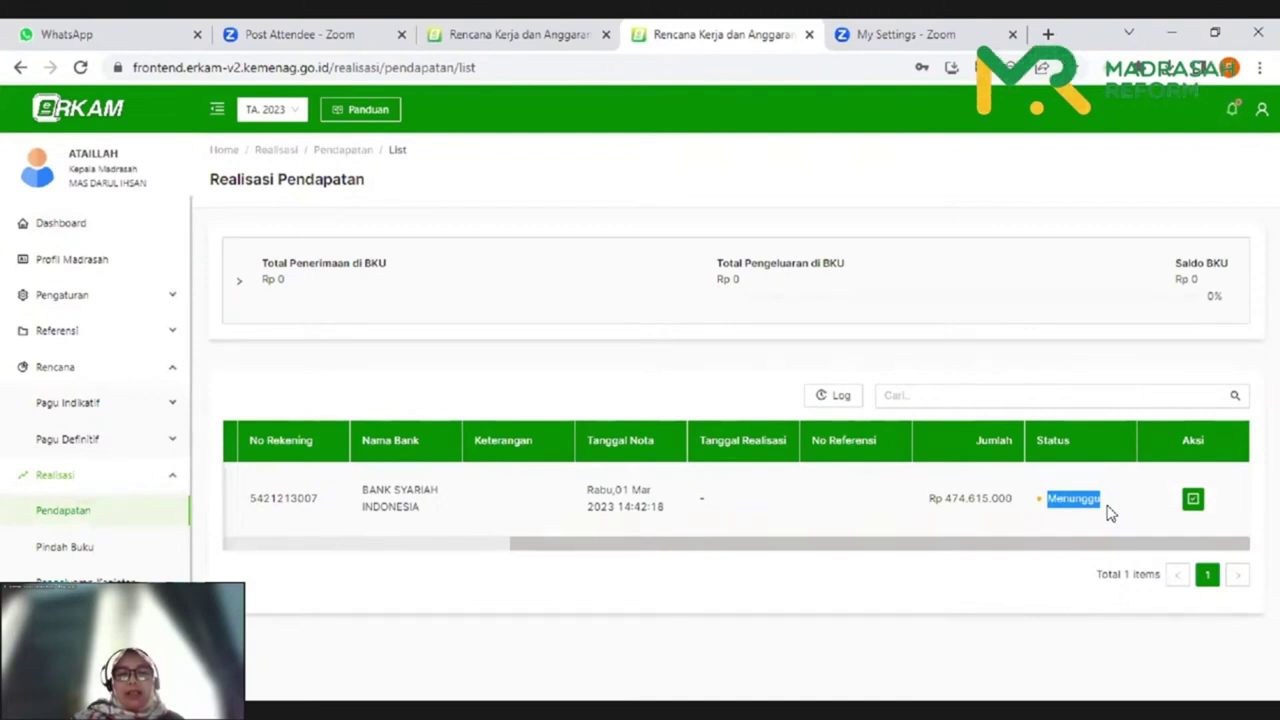
Step: Check the nota's attached document and approve the Rp 474.615.000 income nota as Disetujui
left_click(1193, 500)
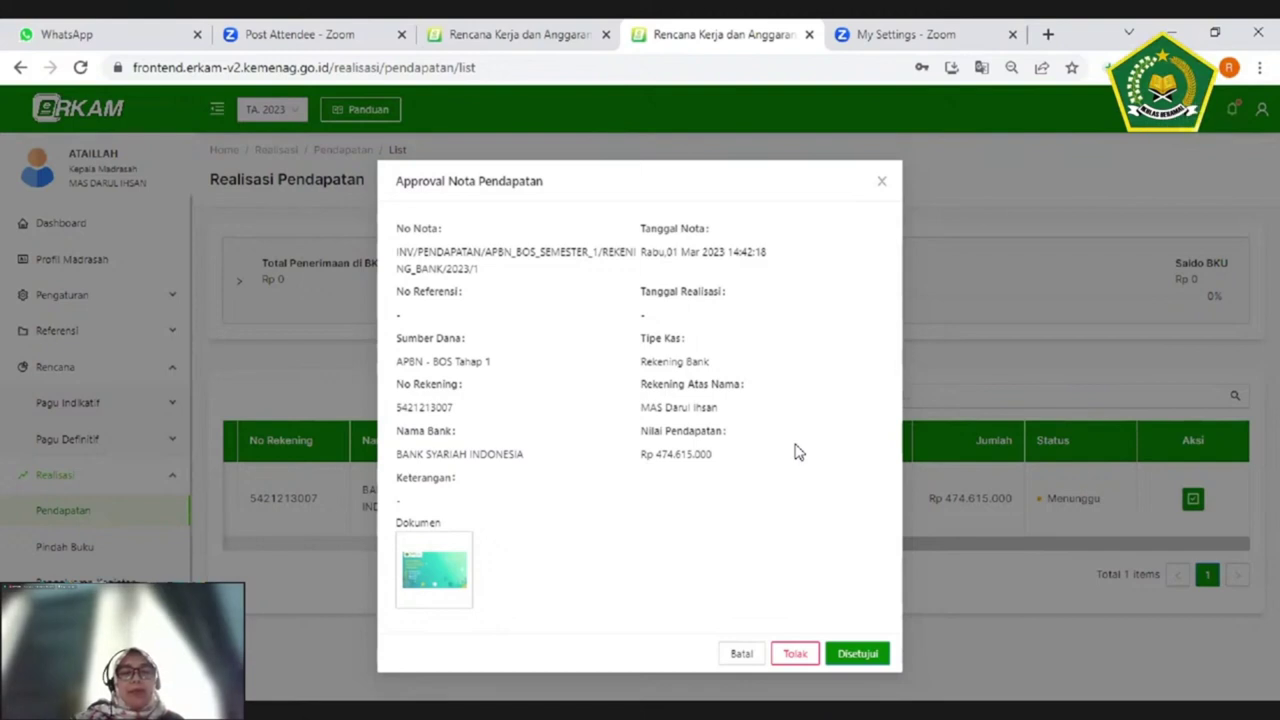
mouse_move(423, 560)
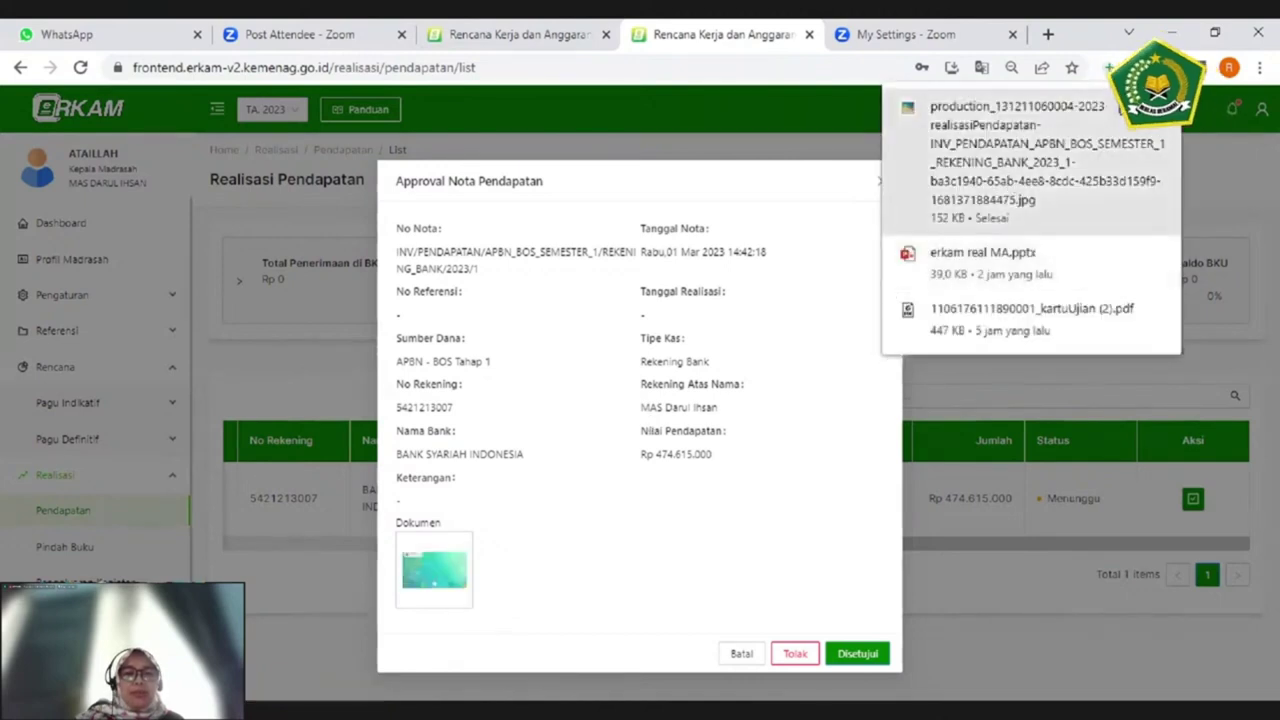
left_click(1125, 107)
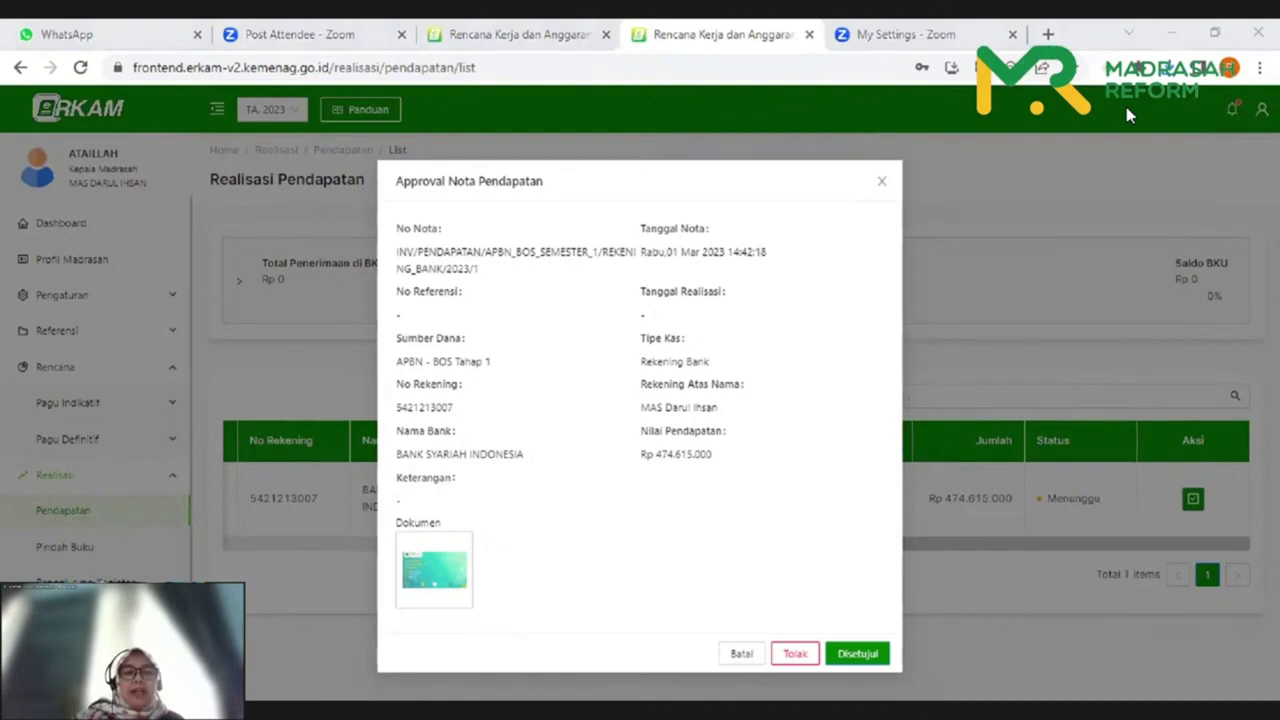
left_click(770, 258)
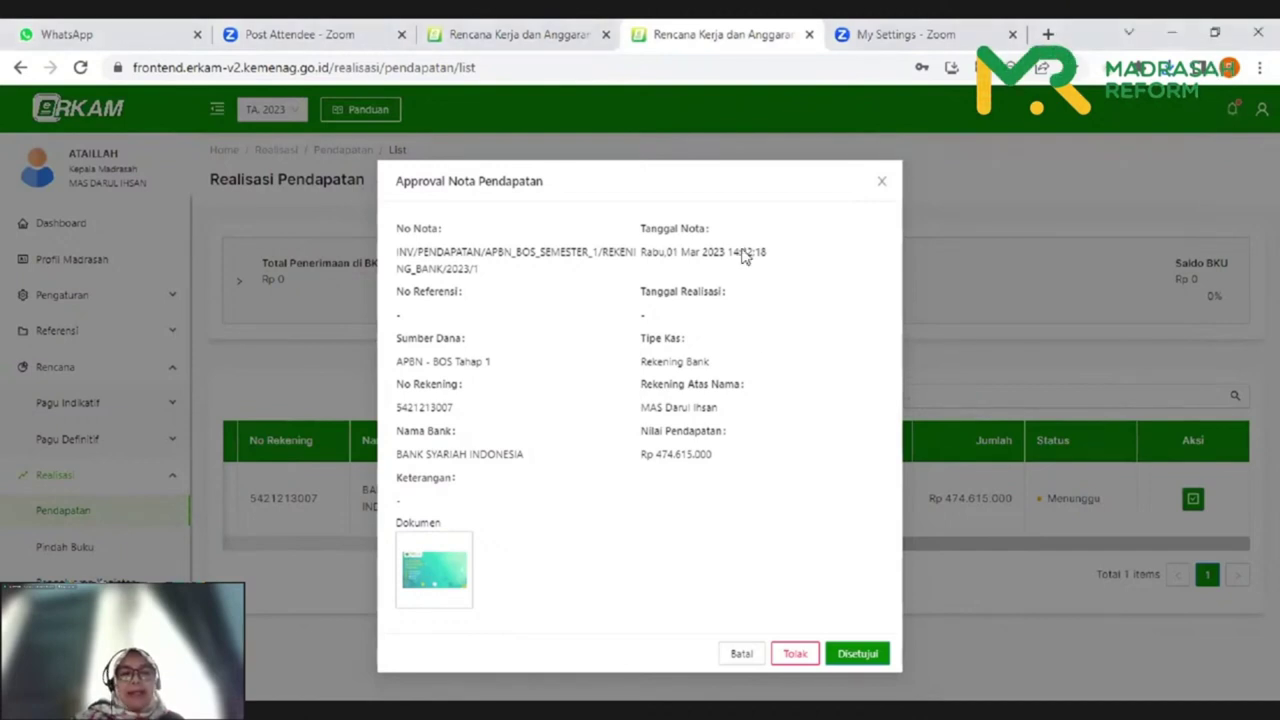
left_click(860, 657)
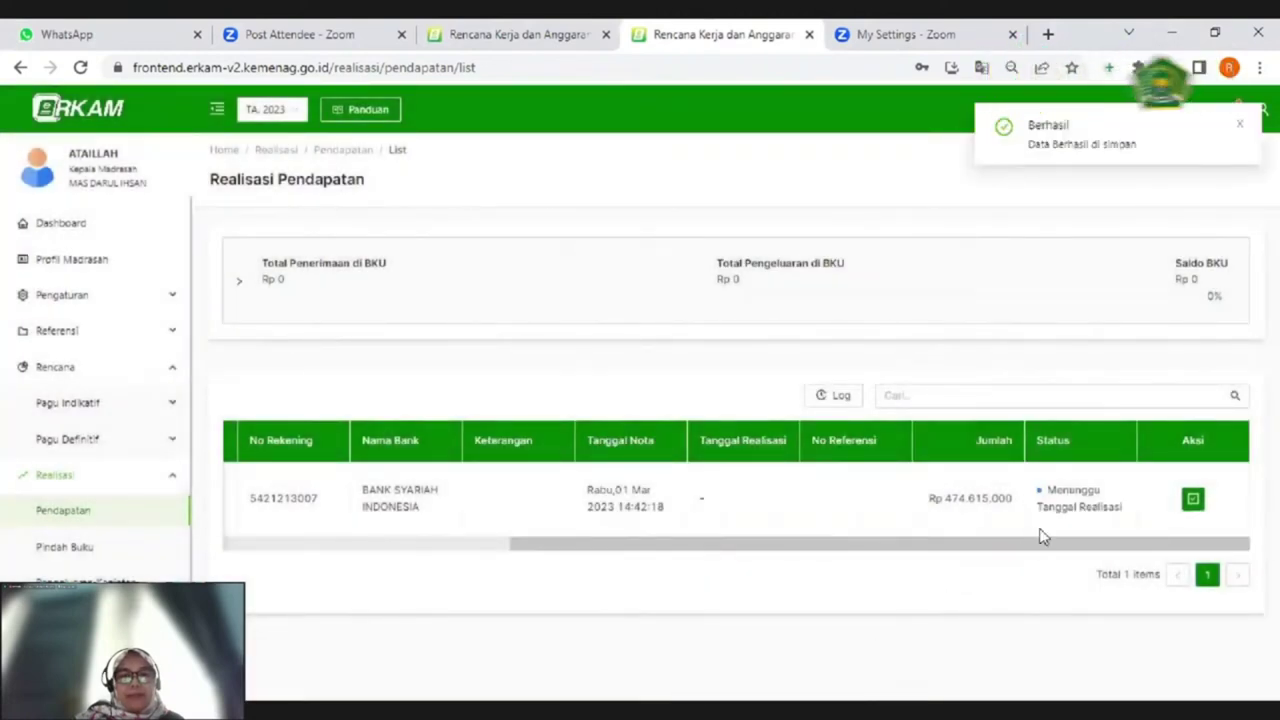
Step: Verify the nota reads Menunggu Tanggal Realisasi and inspect the BKU totals breakdown by status
left_click_drag(1055, 492, 1111, 510)
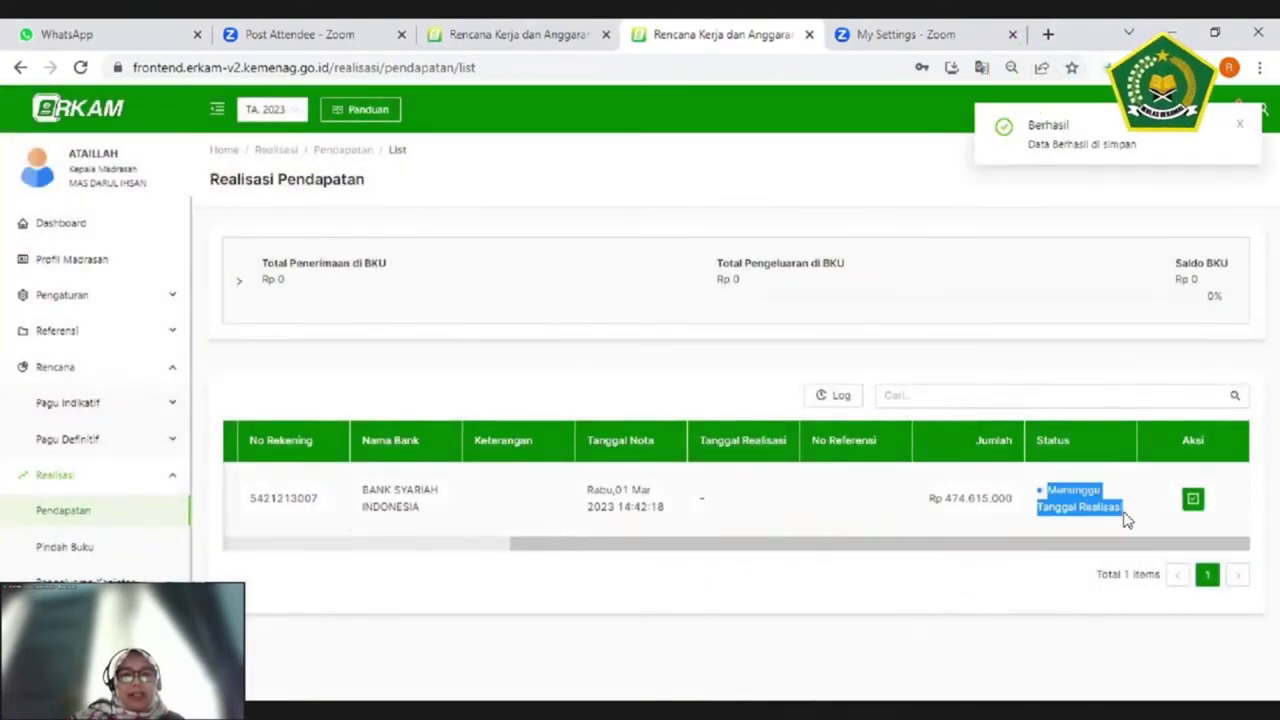
left_click(1104, 376)
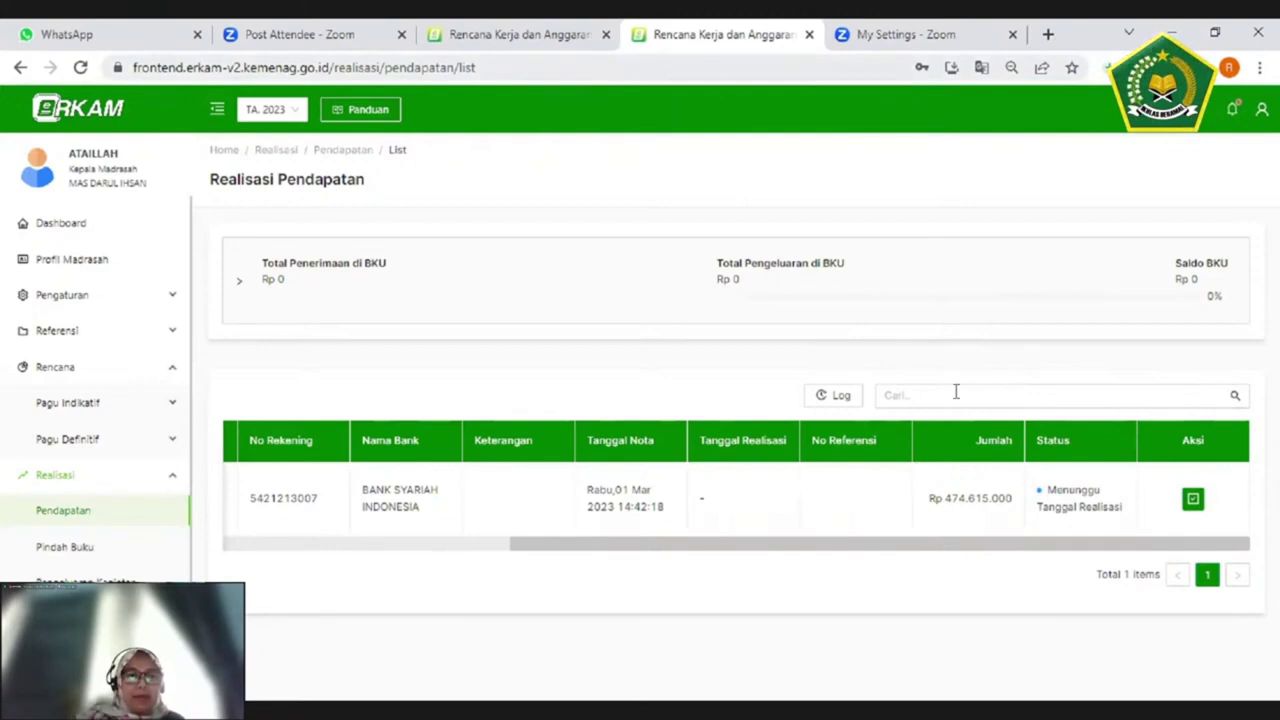
left_click(1077, 305)
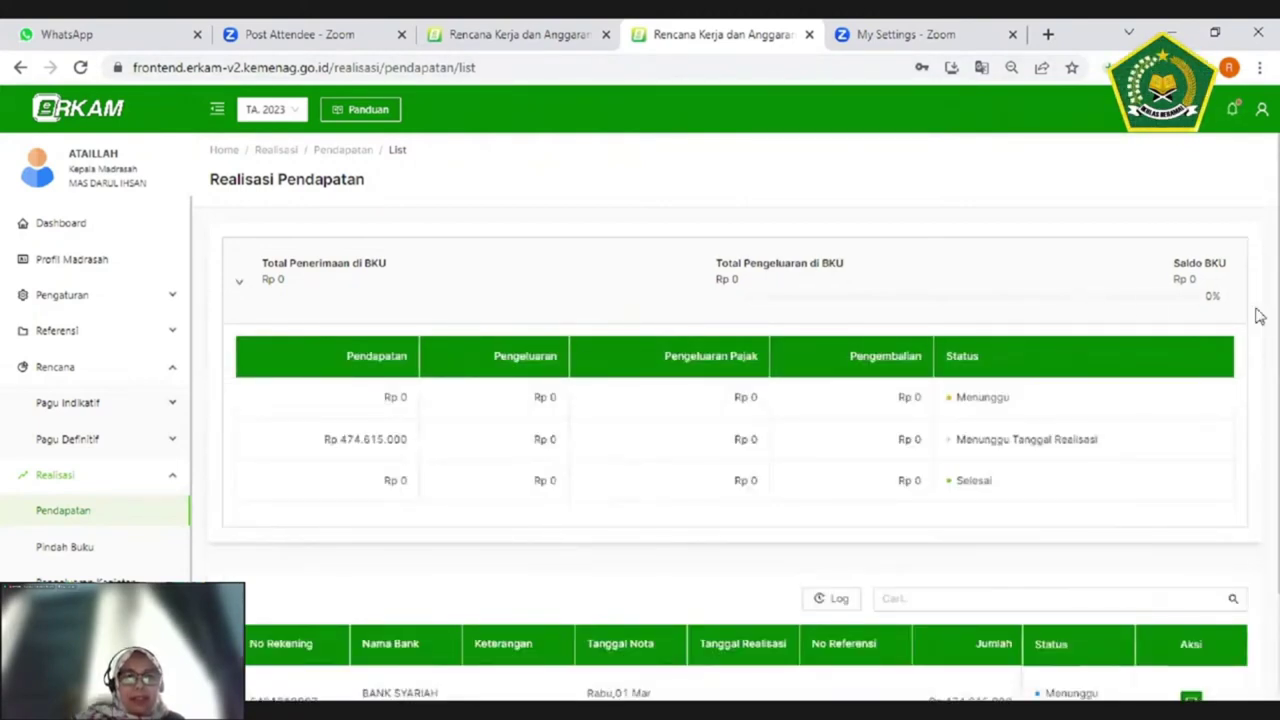
left_click_drag(1276, 335, 1263, 302)
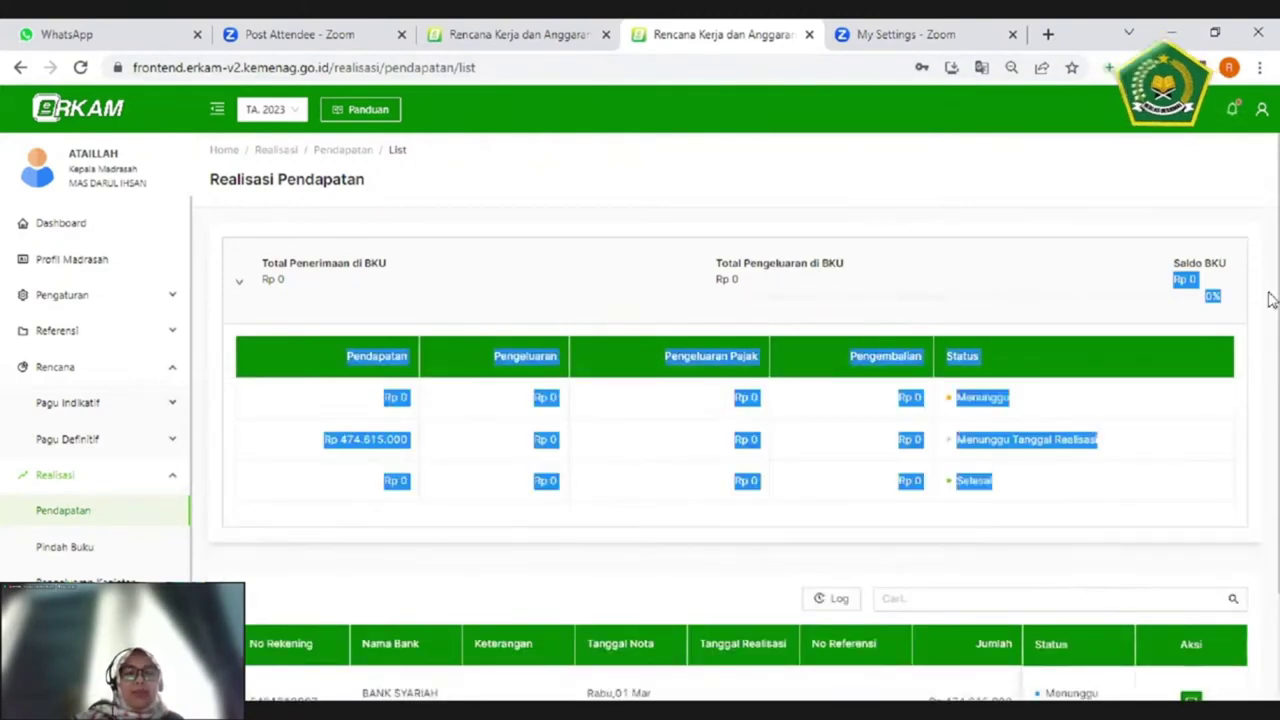
left_click(1160, 279)
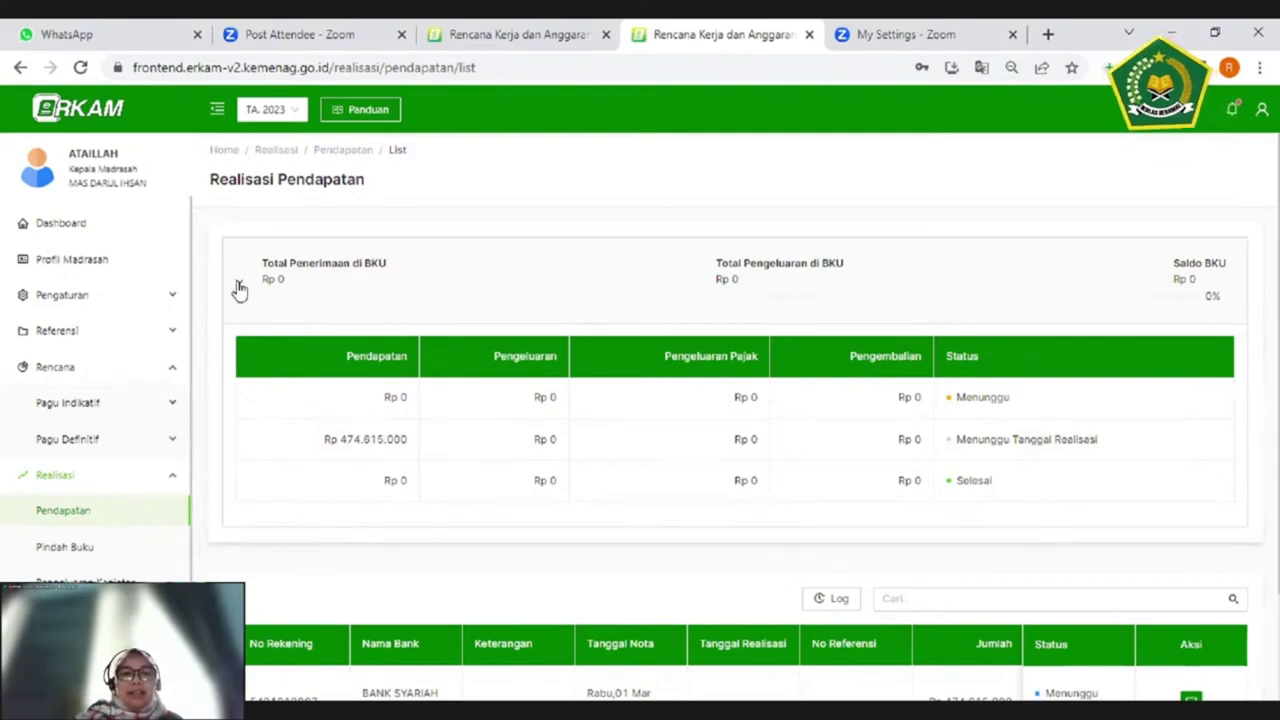
left_click(239, 288)
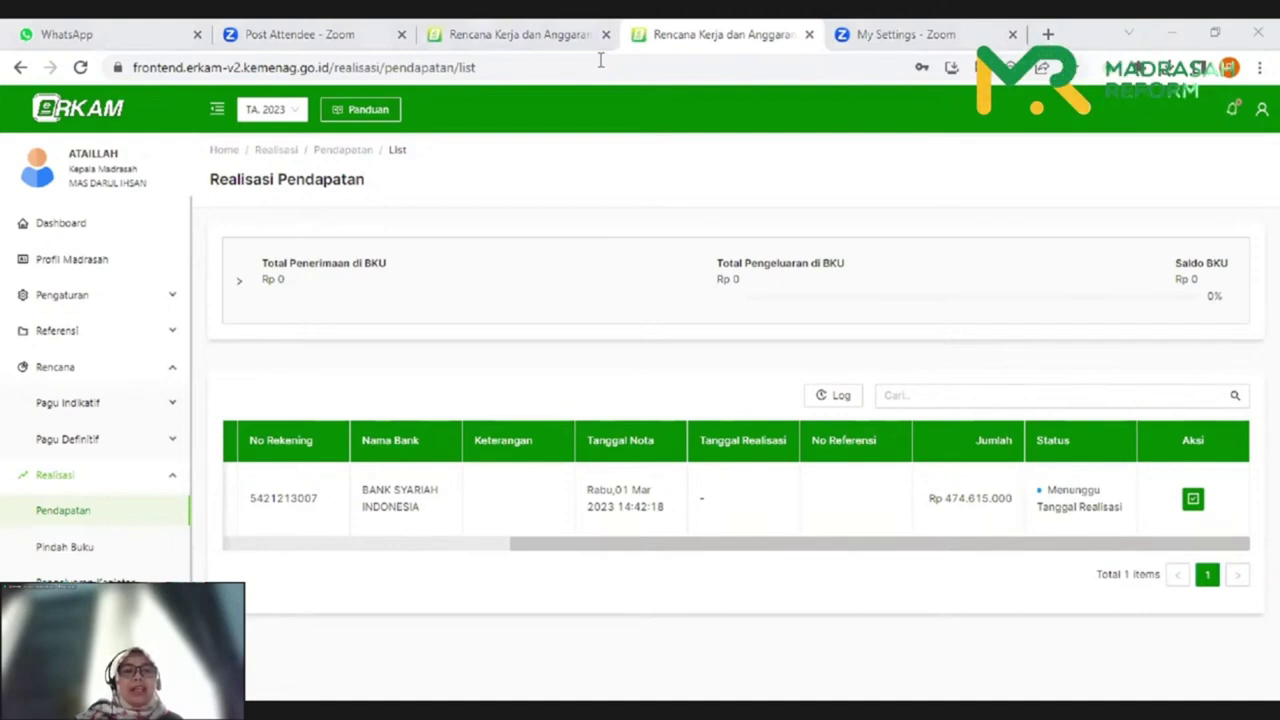
Step: In the treasurer's browser session, reload Realisasi > Pendapatan and scroll to the nota's Aksi column
key("alt+Tab")
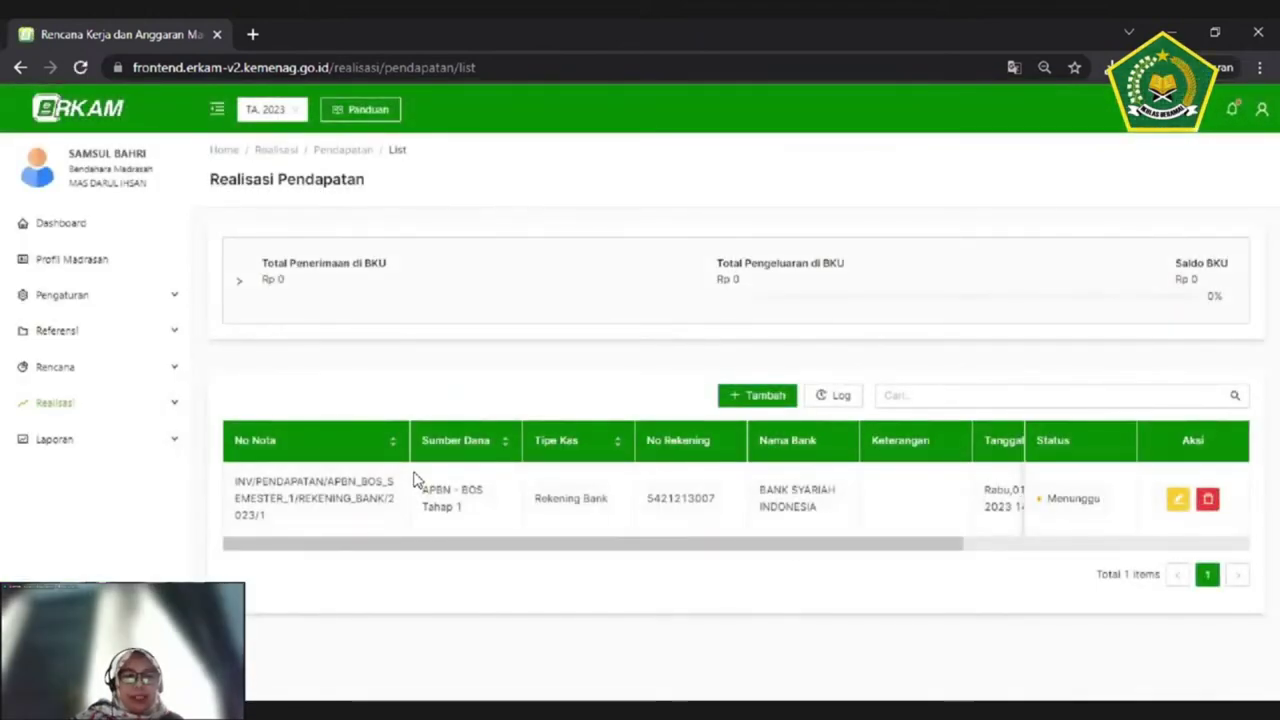
left_click(176, 404)
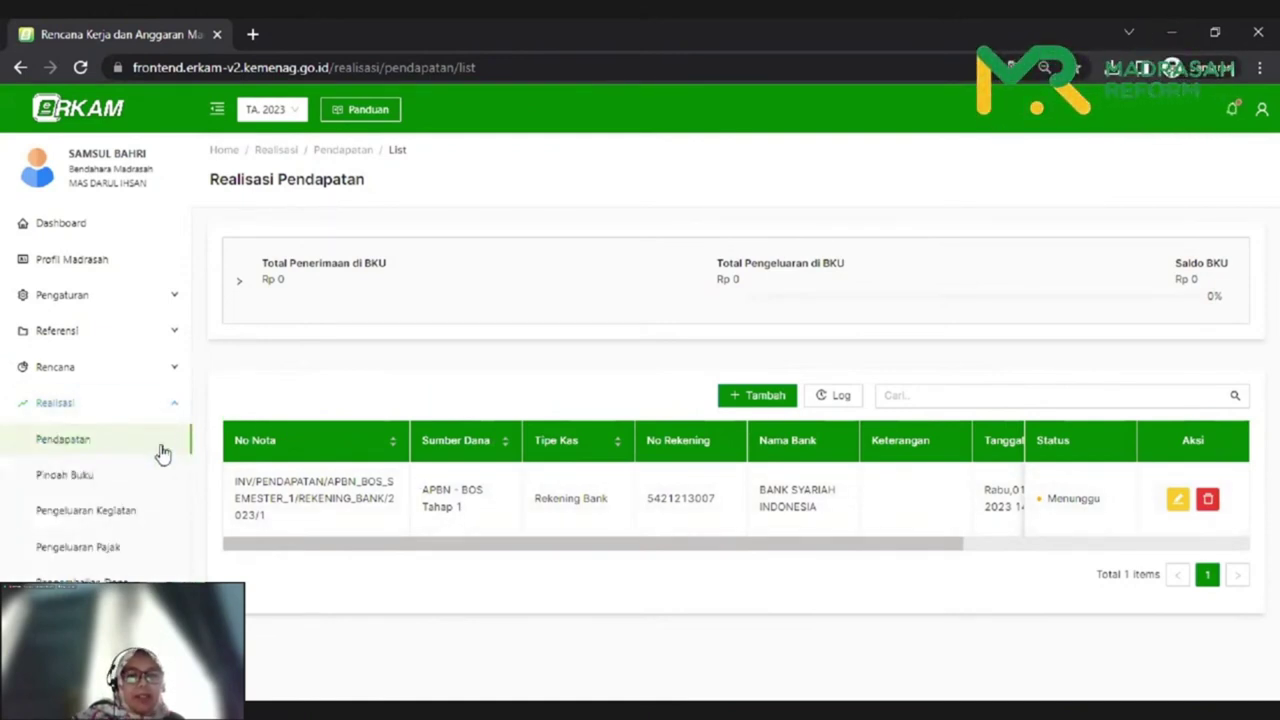
left_click(160, 451)
left_click_drag(640, 523, 1122, 528)
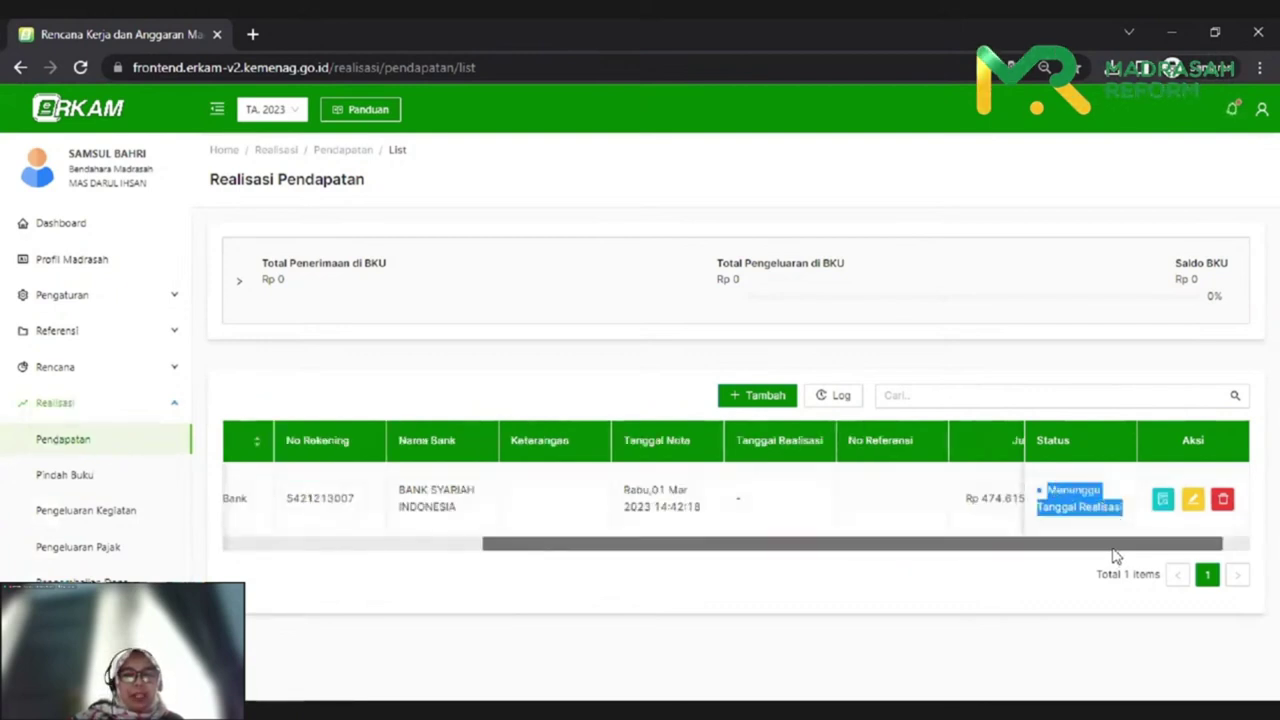
left_click(1040, 595)
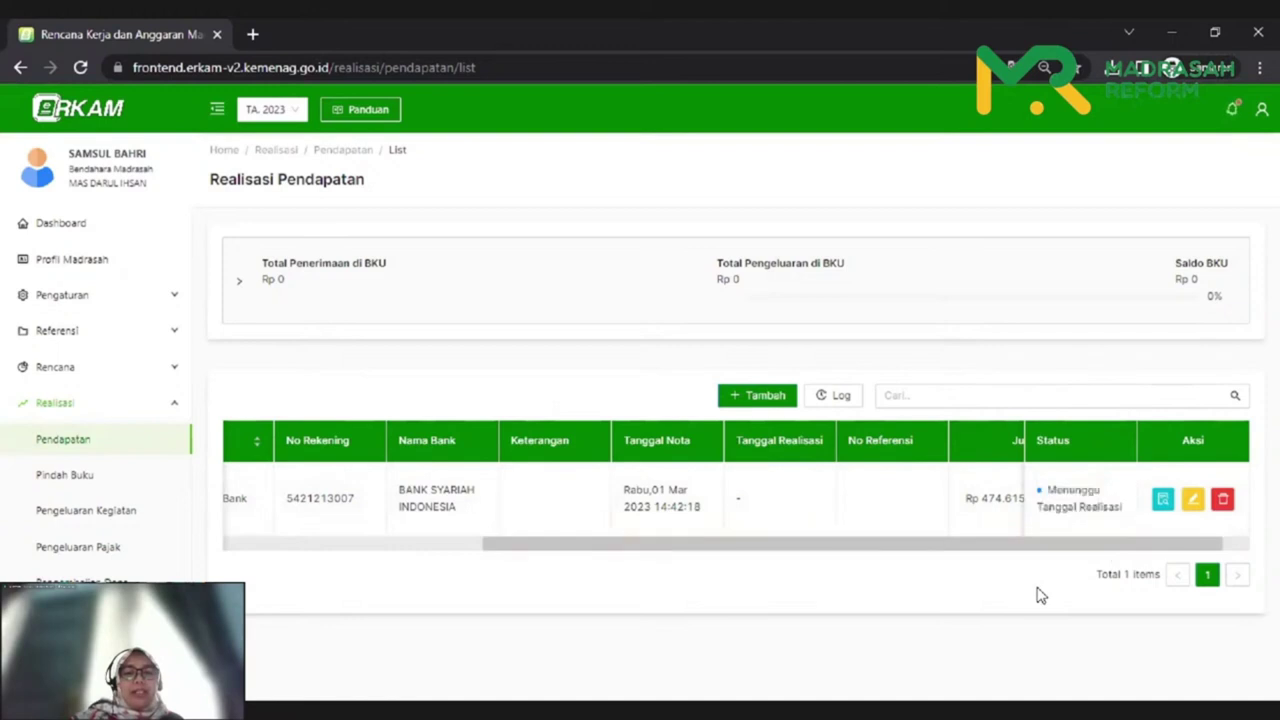
Step: Set the nota's realisation date to 1 March 2023, 18:49:01
left_click(1161, 500)
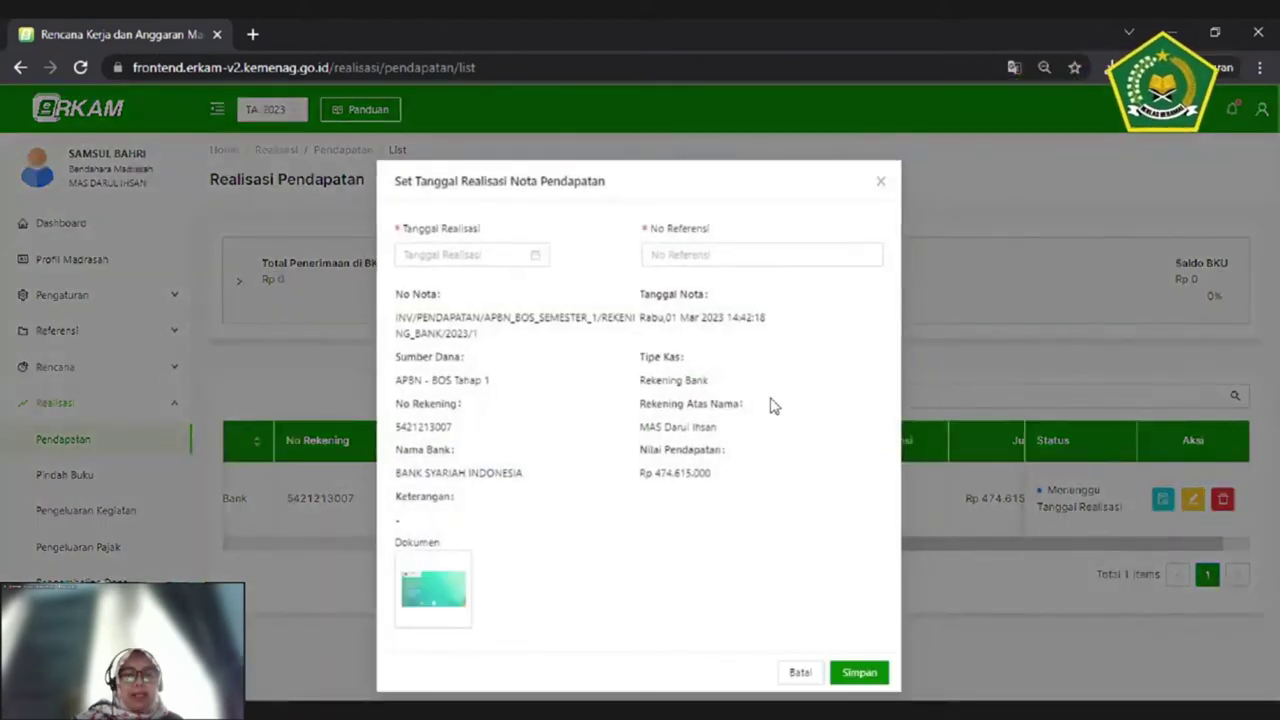
left_click(479, 255)
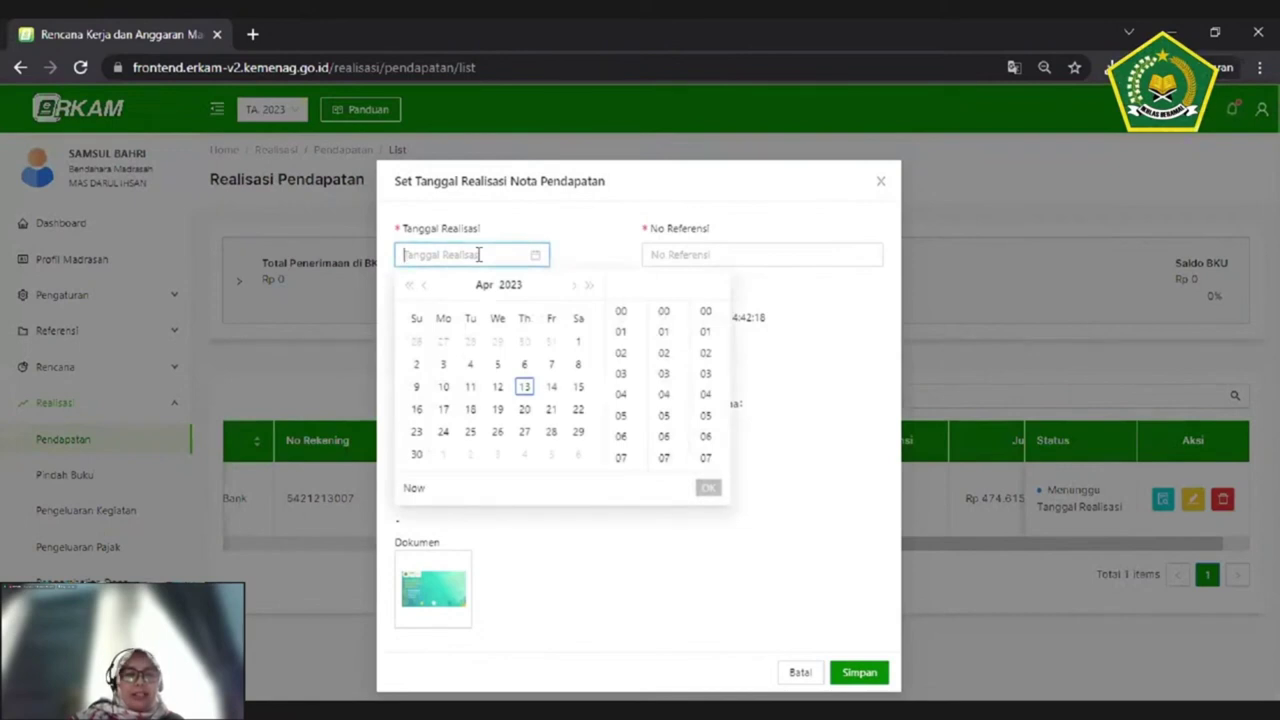
left_click(424, 287)
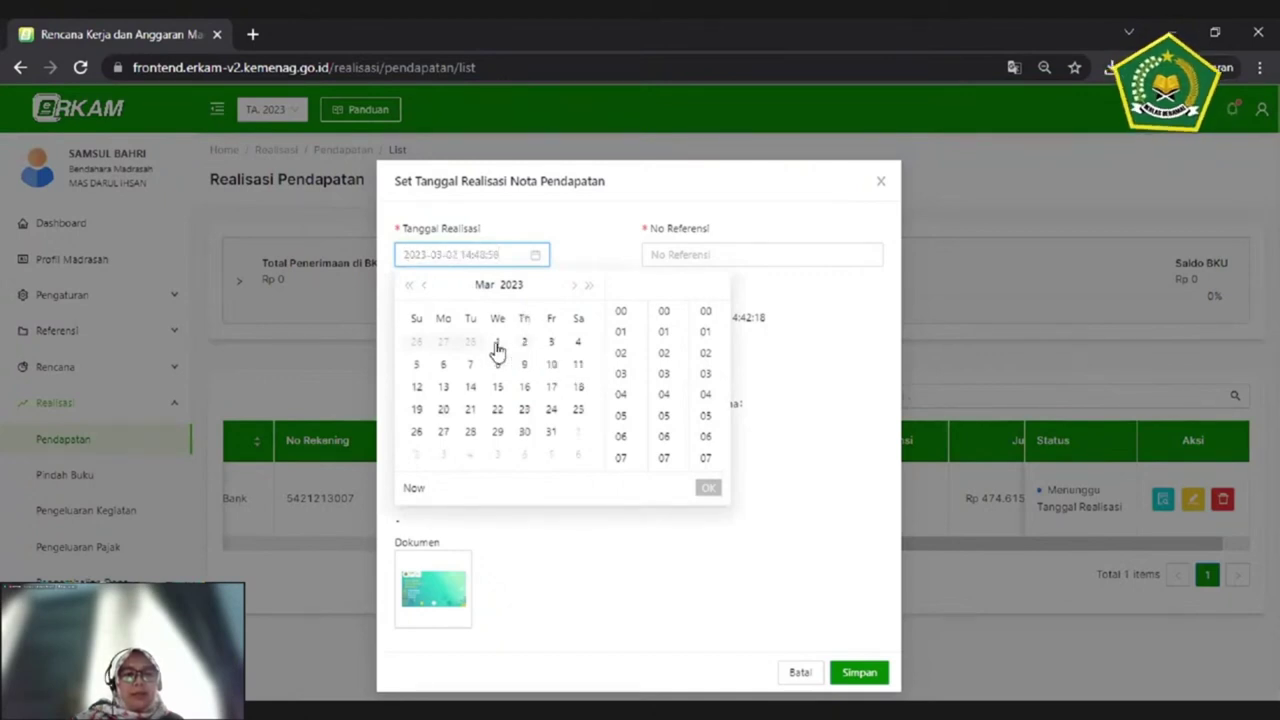
left_click(497, 348)
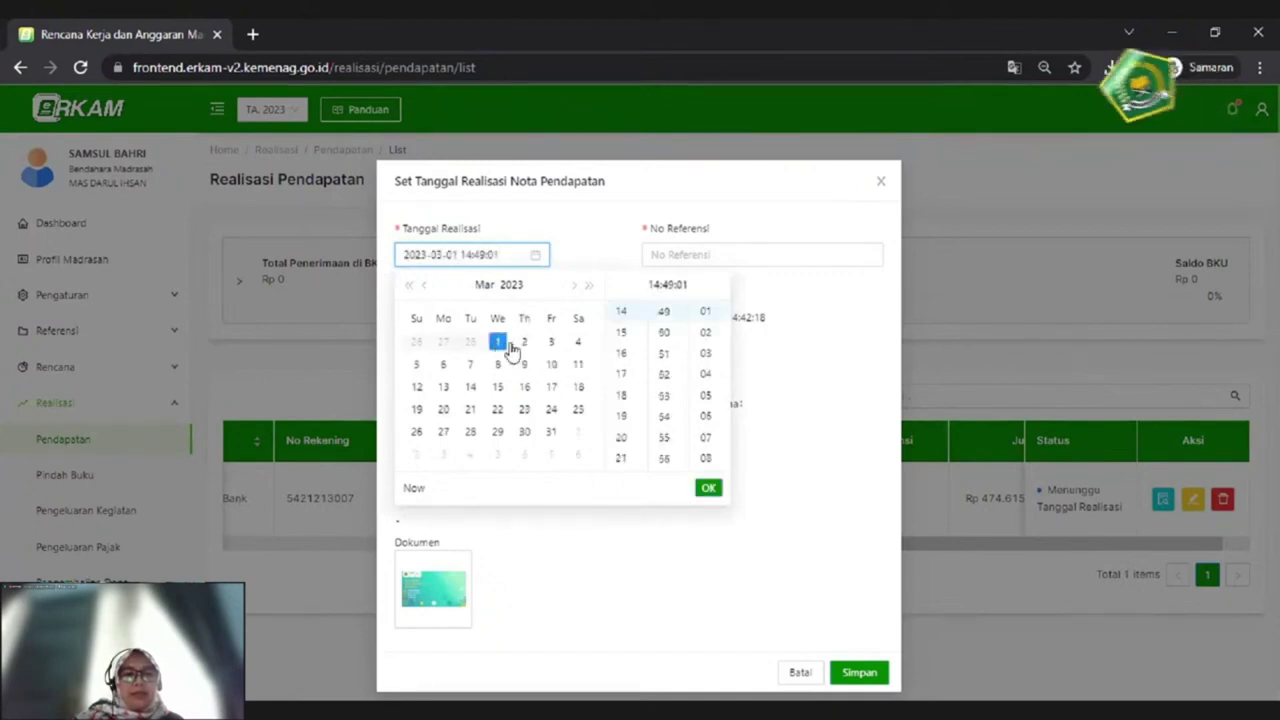
left_click(621, 396)
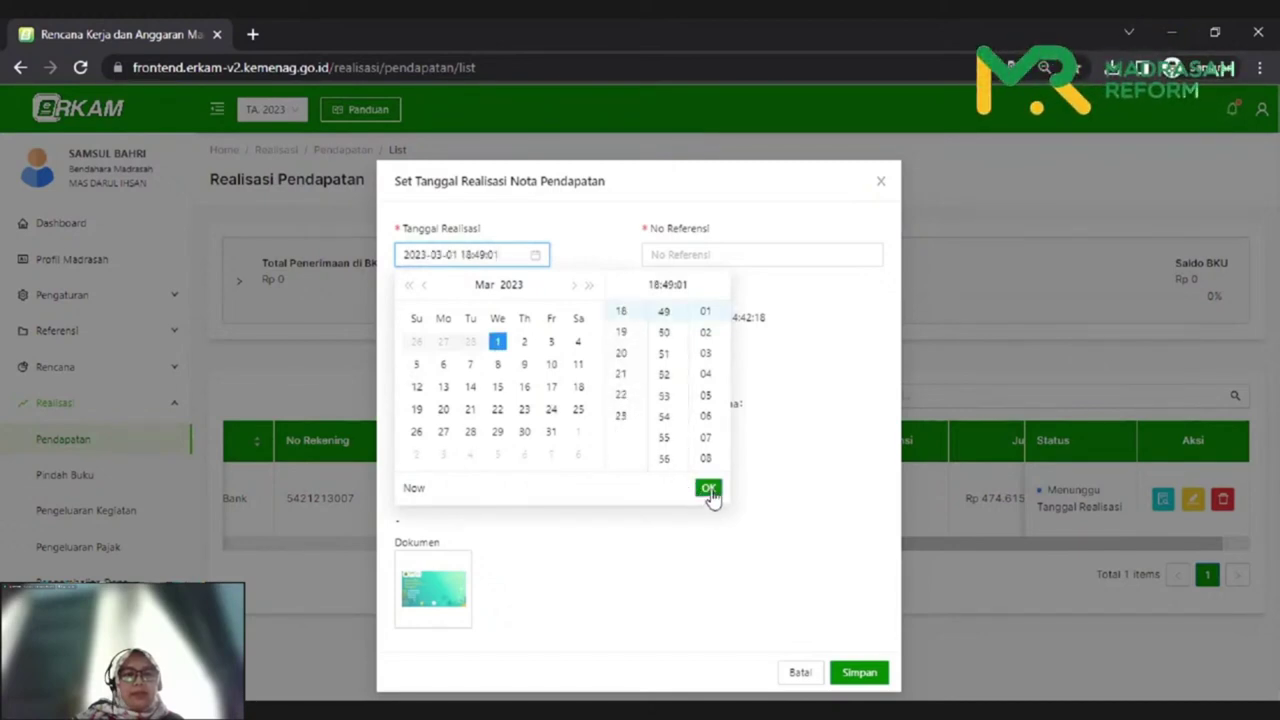
left_click(709, 490)
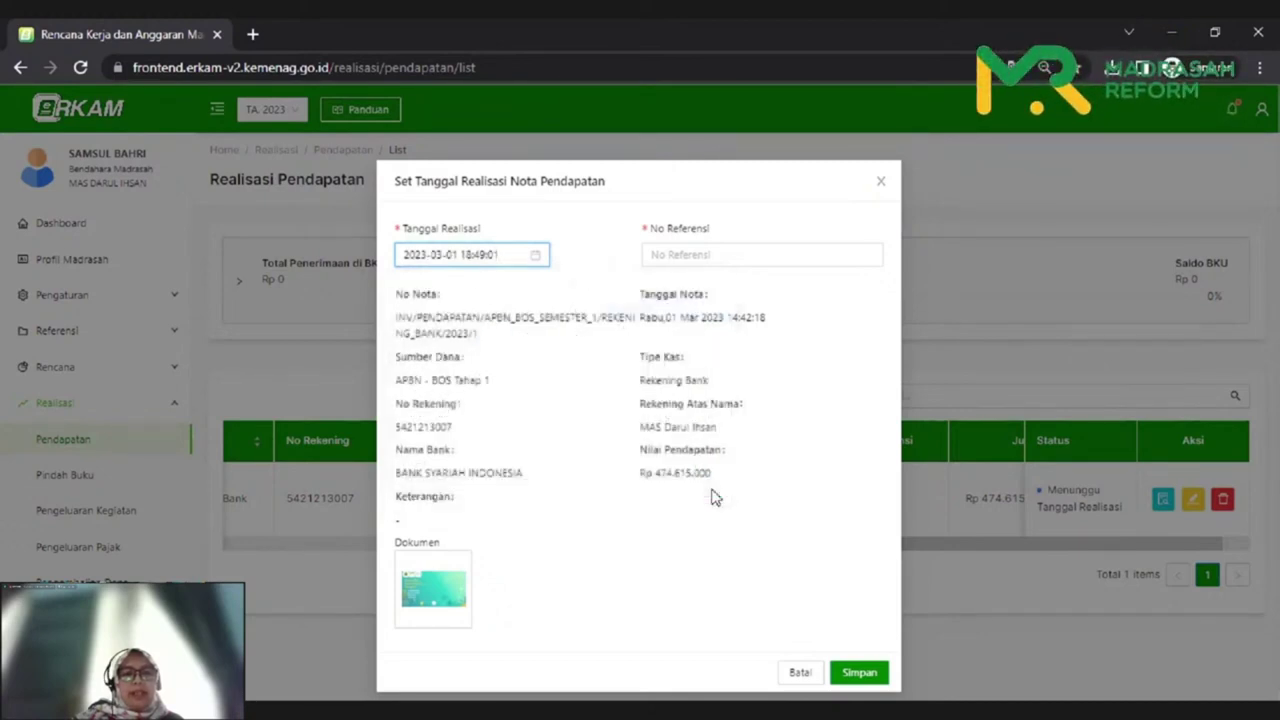
Step: Enter 01 as the reference number and save the realisation
left_click(720, 256)
type("P")
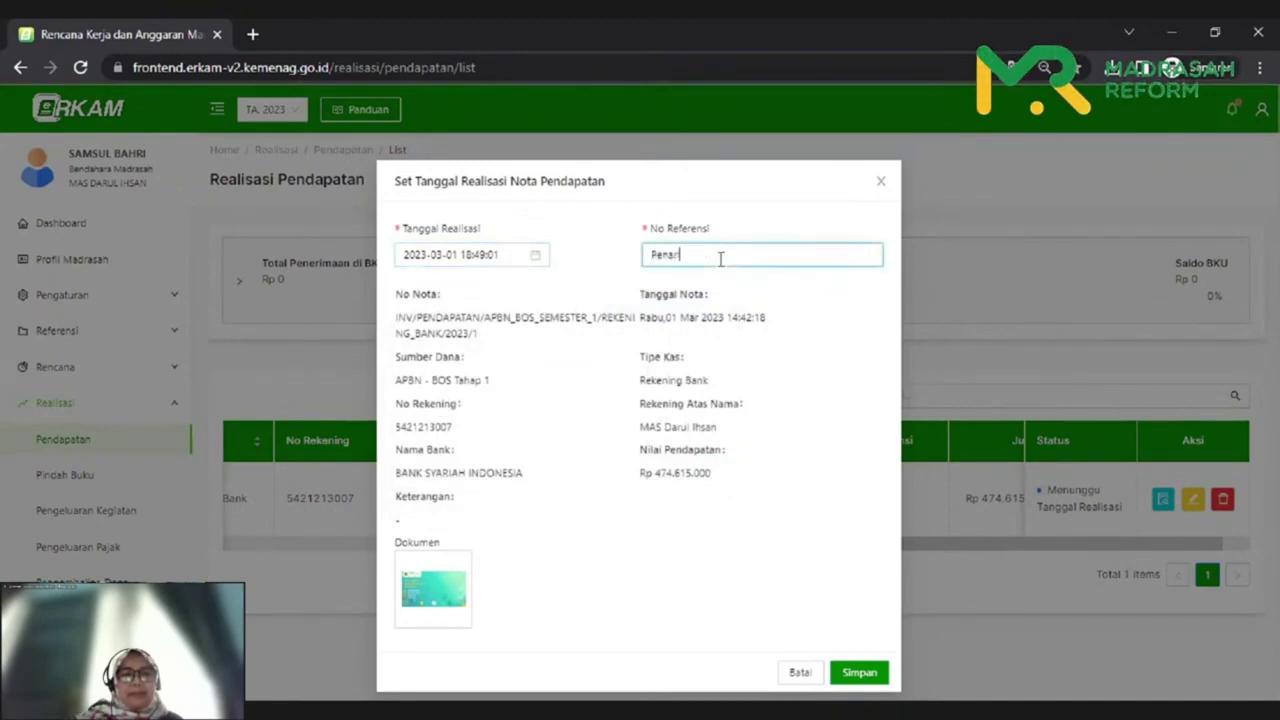
type("enar")
key("BackSpace")
key("BackSpace")
key("BackSpace")
key("BackSpace")
key("BackSpace")
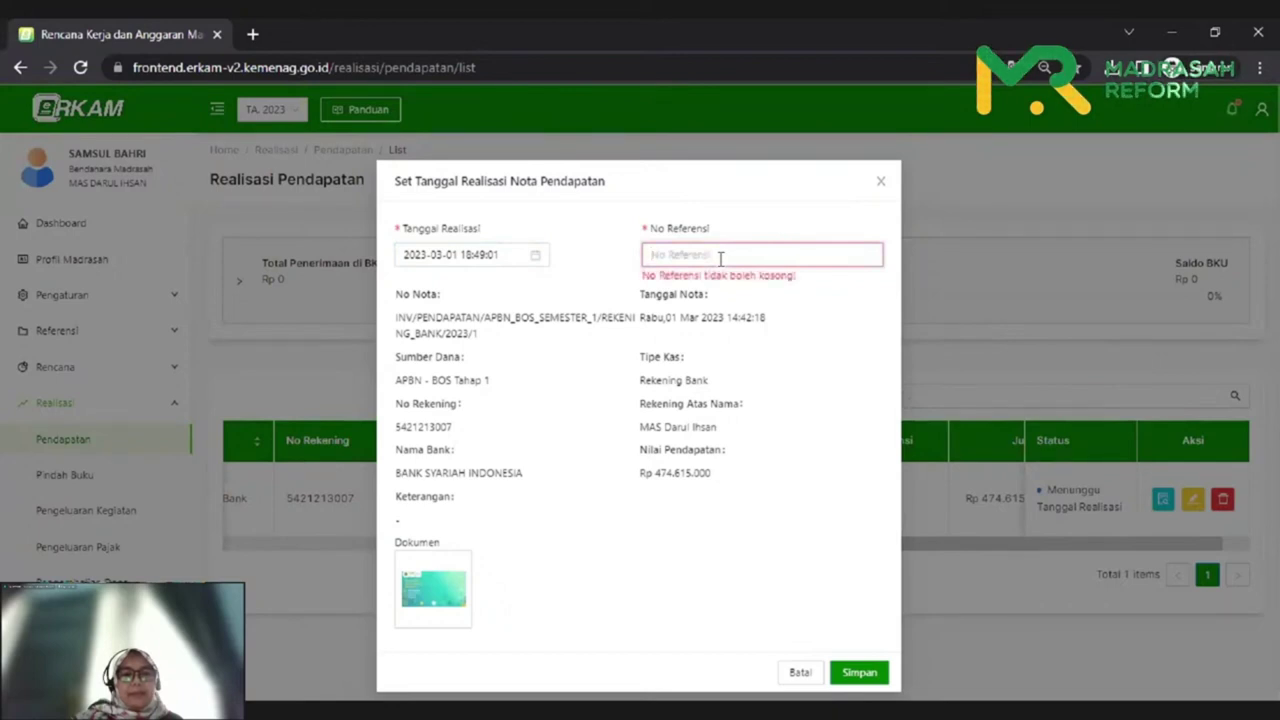
type("Dana BOS Thp 1")
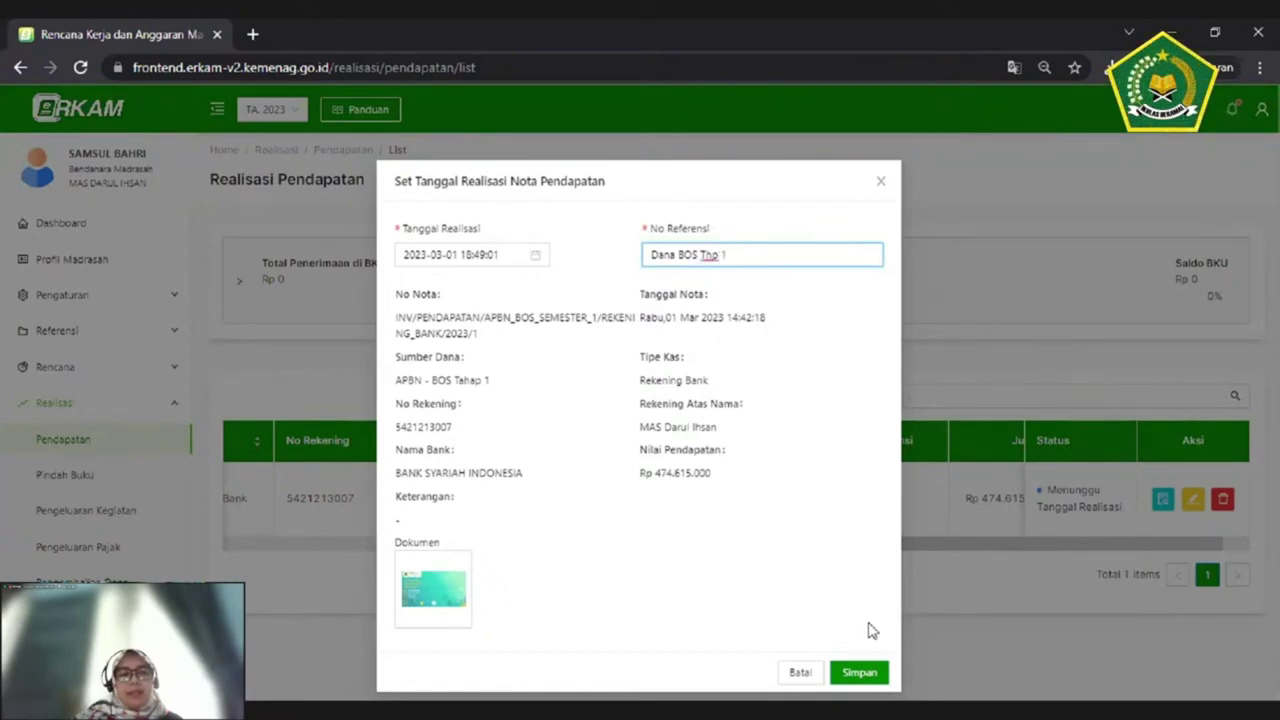
left_click_drag(777, 254, 575, 258)
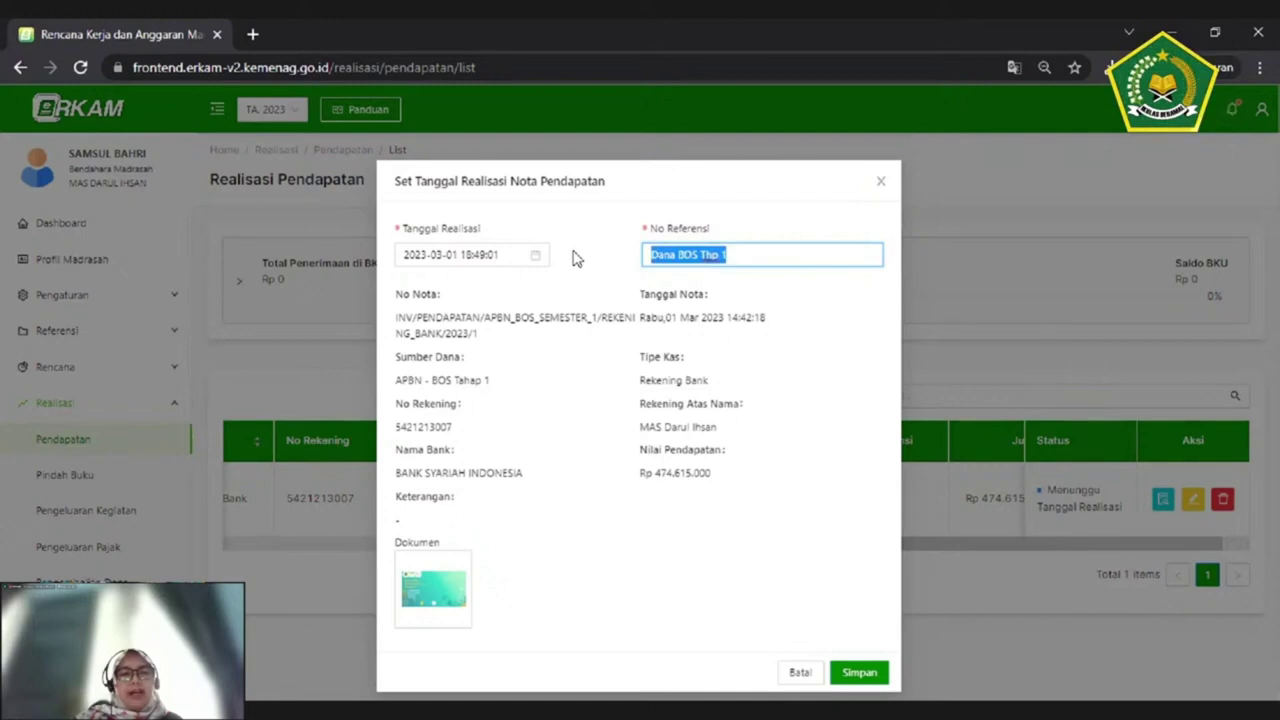
type("01")
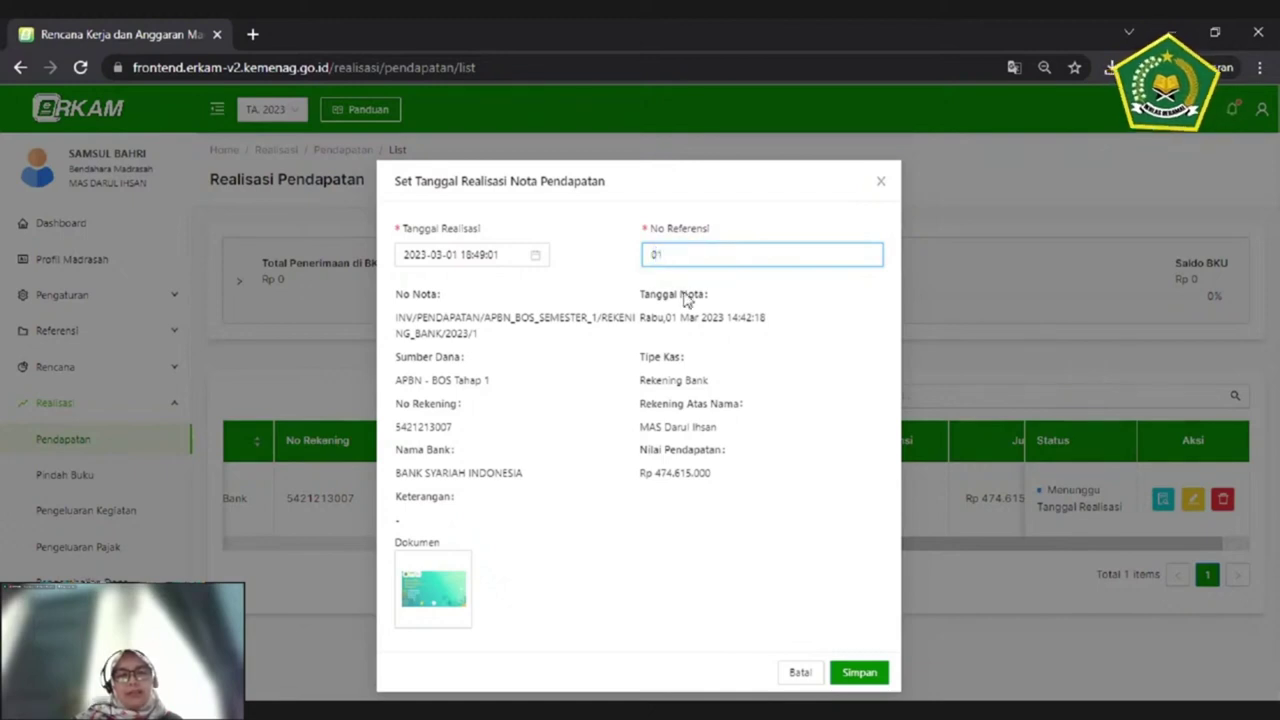
left_click(860, 673)
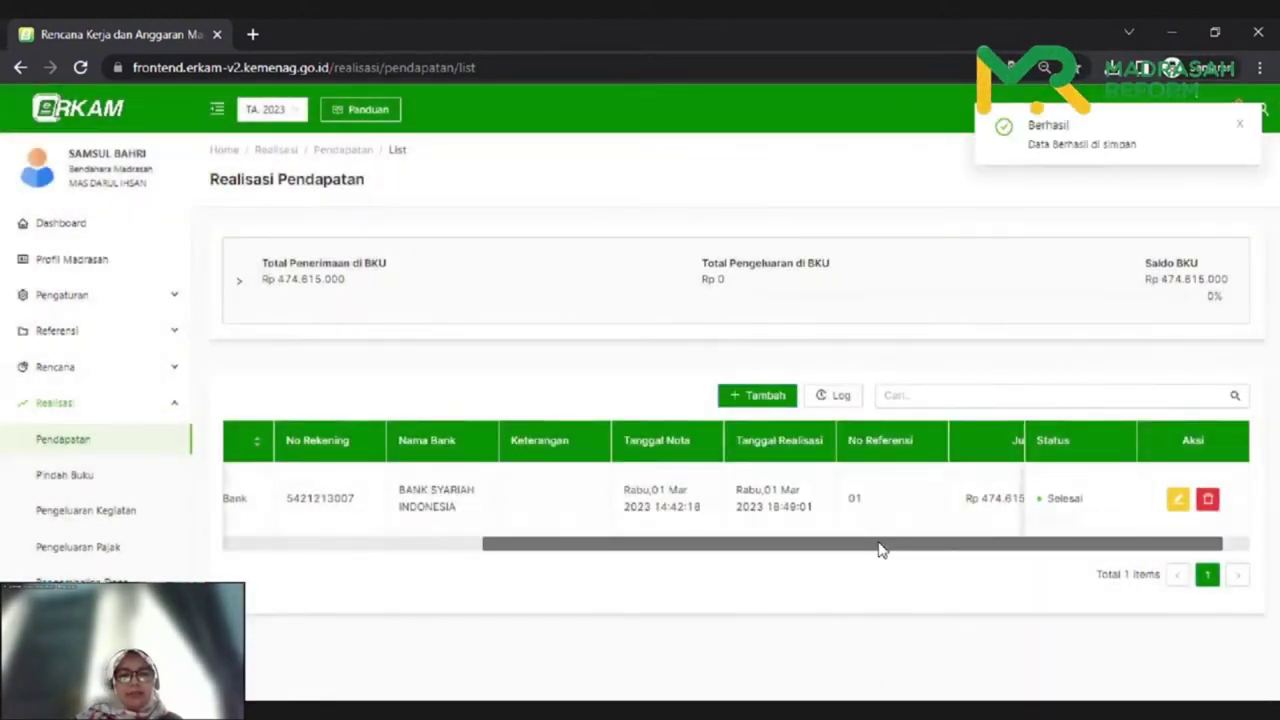
Step: Expand the BKU summary to check Rp 474.615.000 is Selesai, then collapse it
left_click_drag(880, 546, 965, 549)
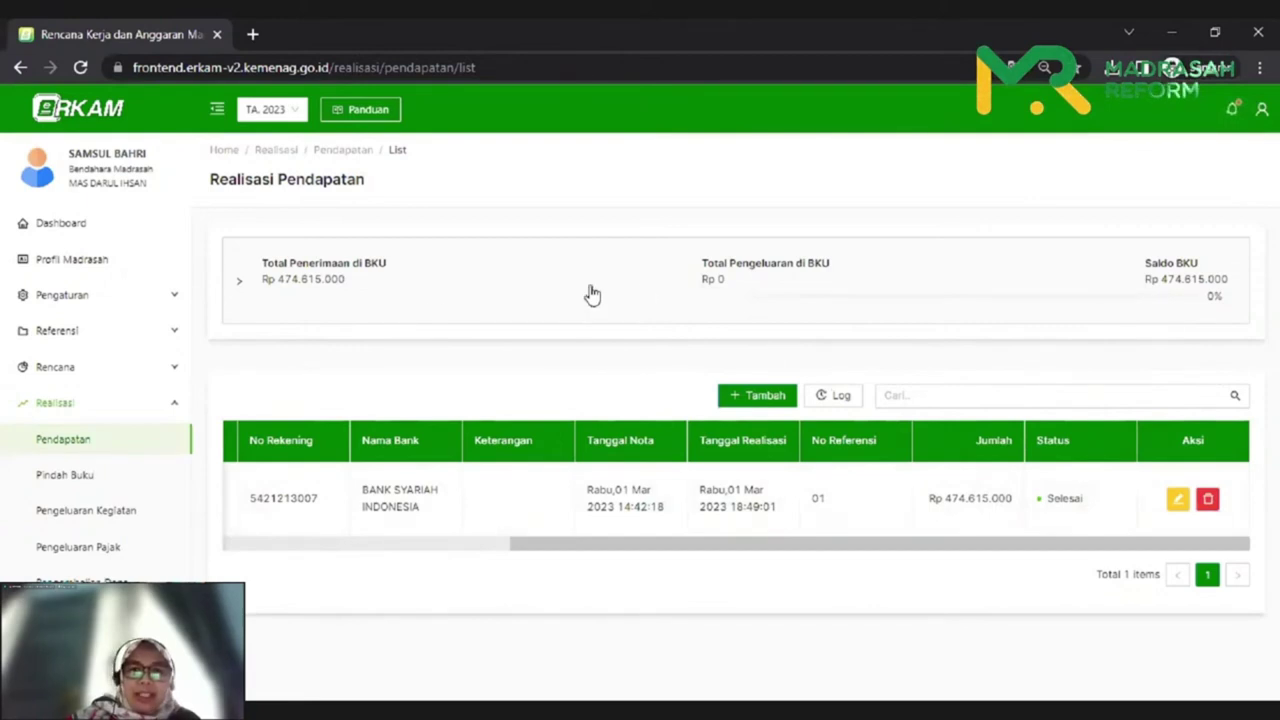
left_click(1170, 287)
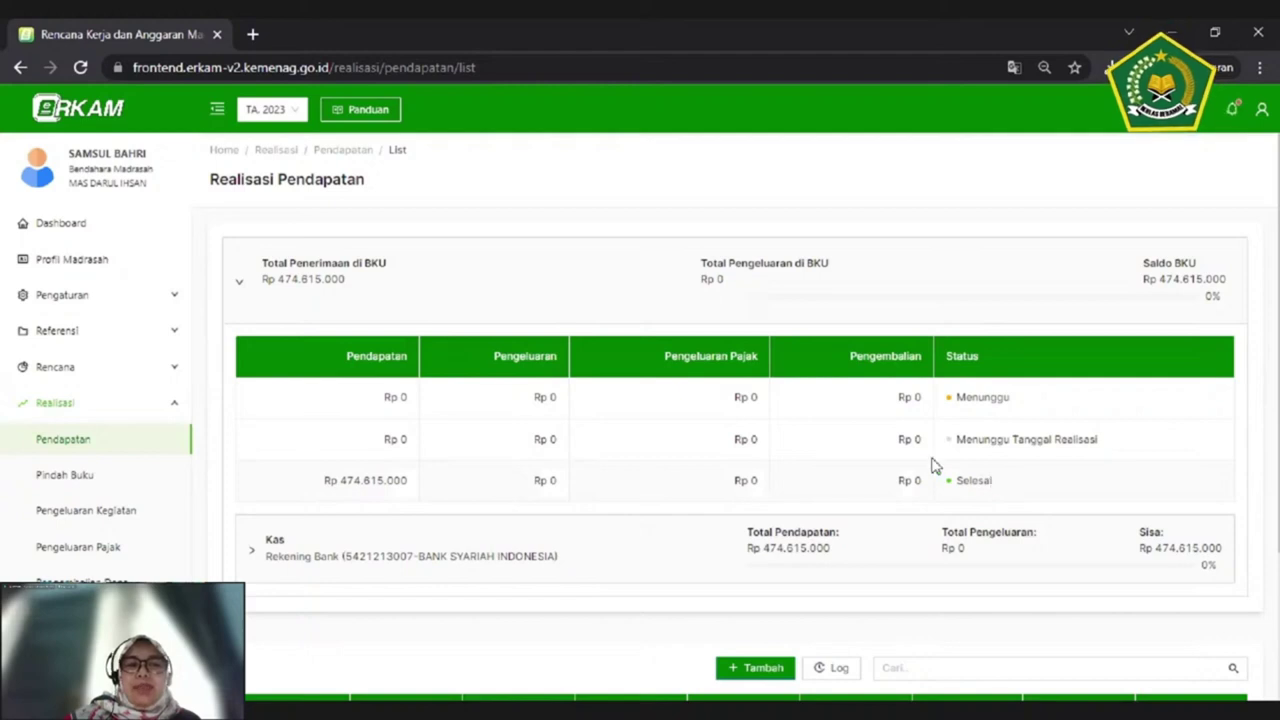
left_click(915, 285)
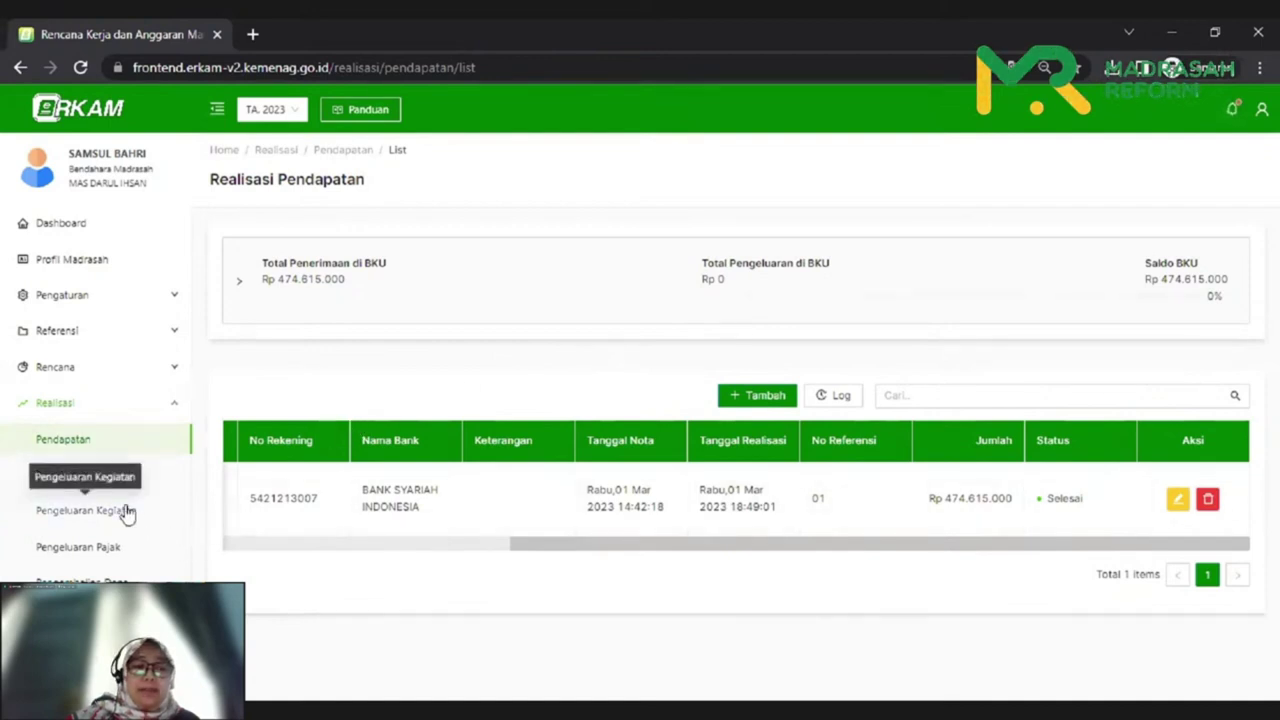
Step: Collapse Realisasi in the sidebar and expand the Laporan reports section
left_click(118, 405)
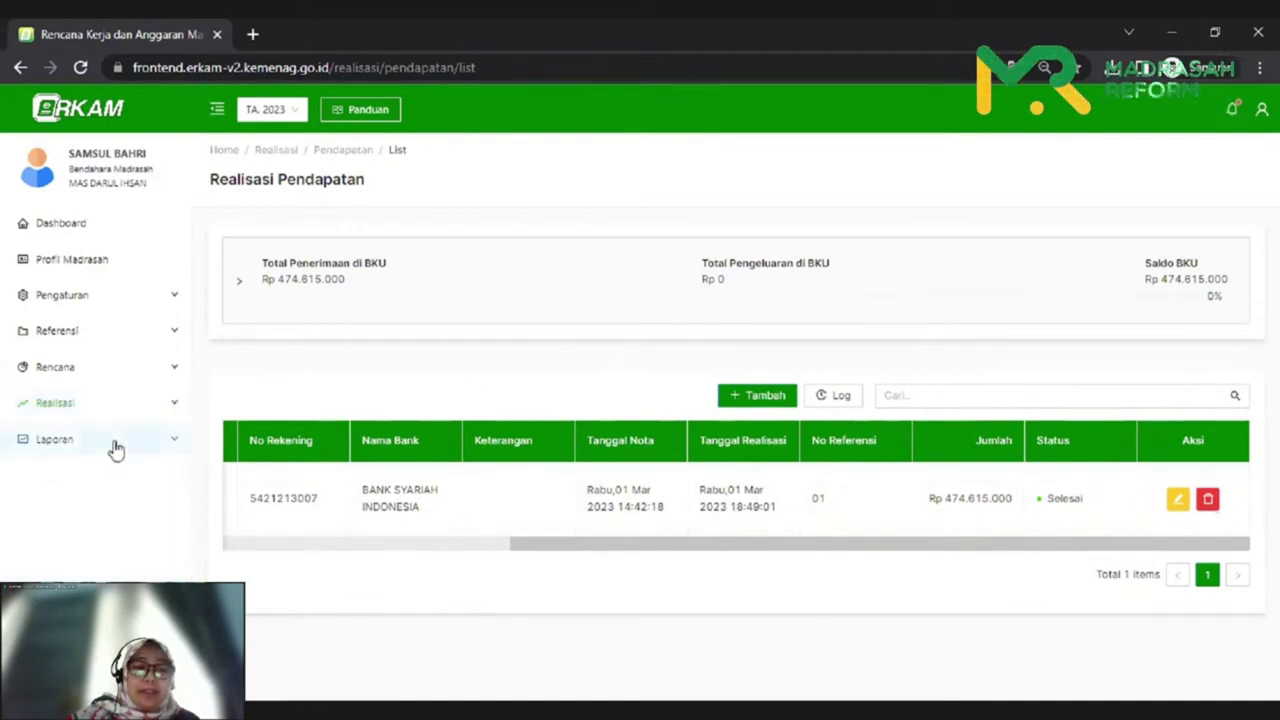
left_click(114, 446)
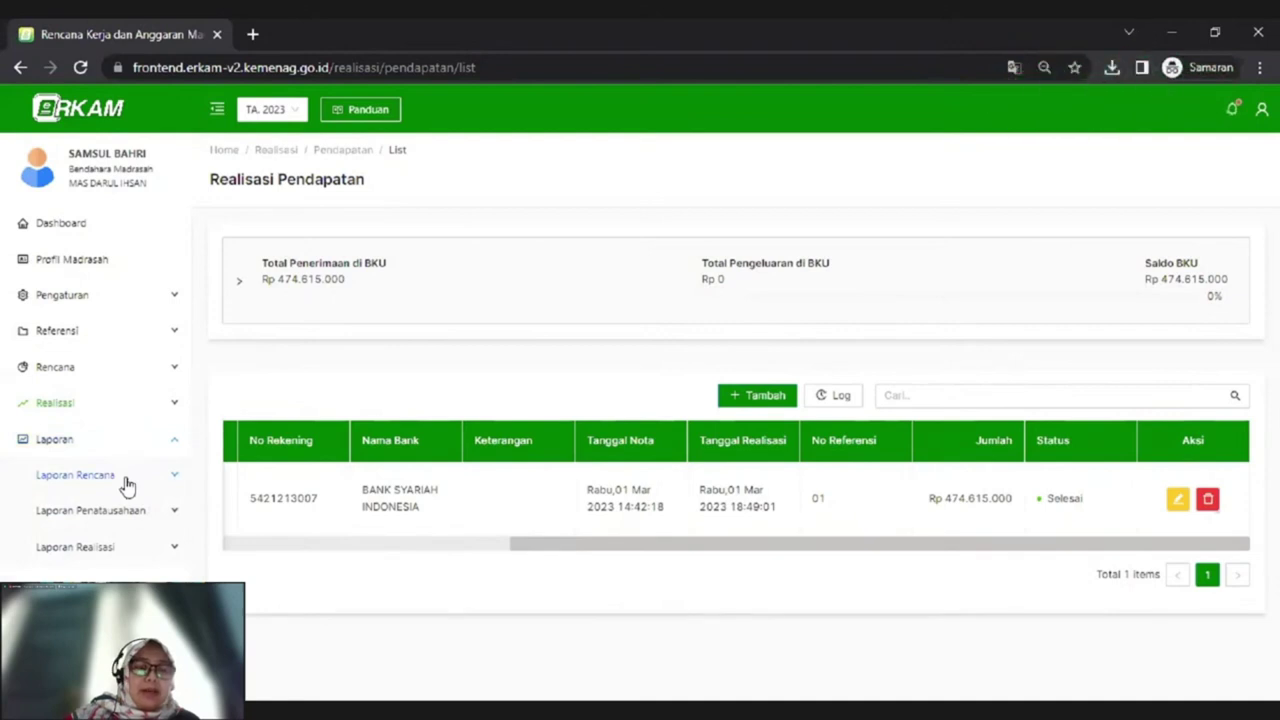
left_click(127, 485)
left_click(125, 486)
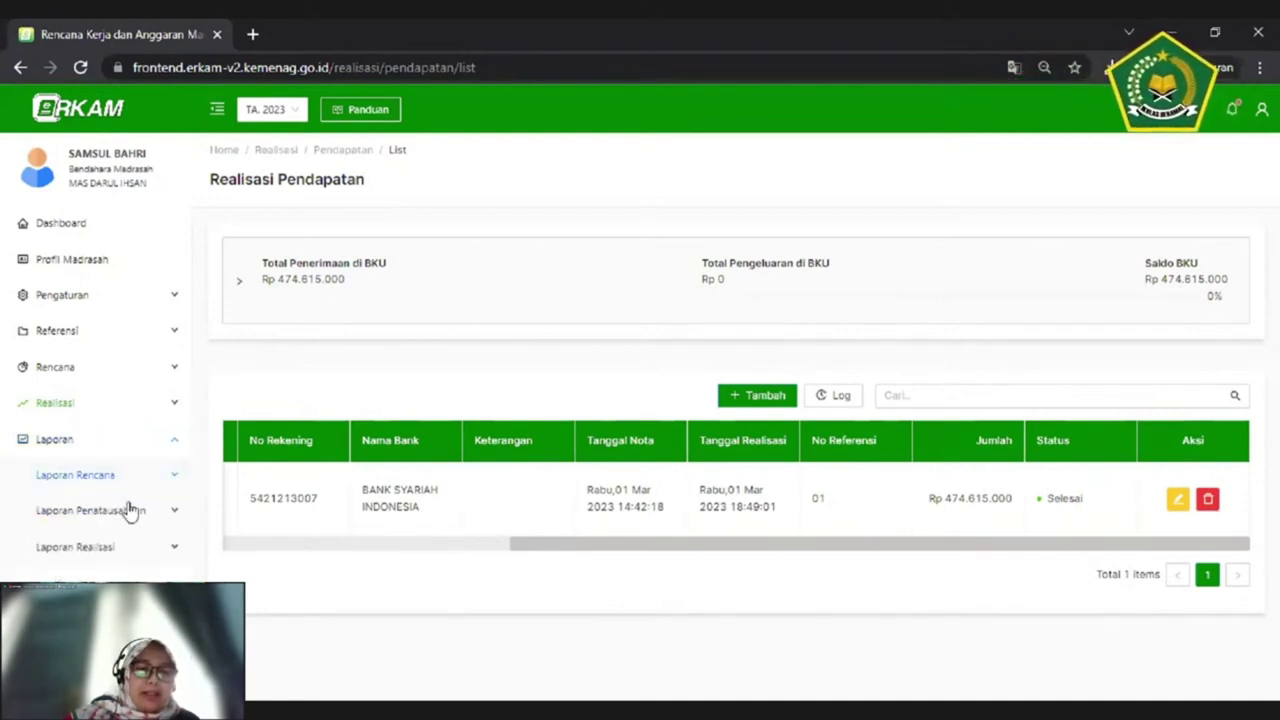
Step: Show the Buku Kas Umum report for March 2023 with funding source APBN - BOS Tahap 1
left_click(130, 511)
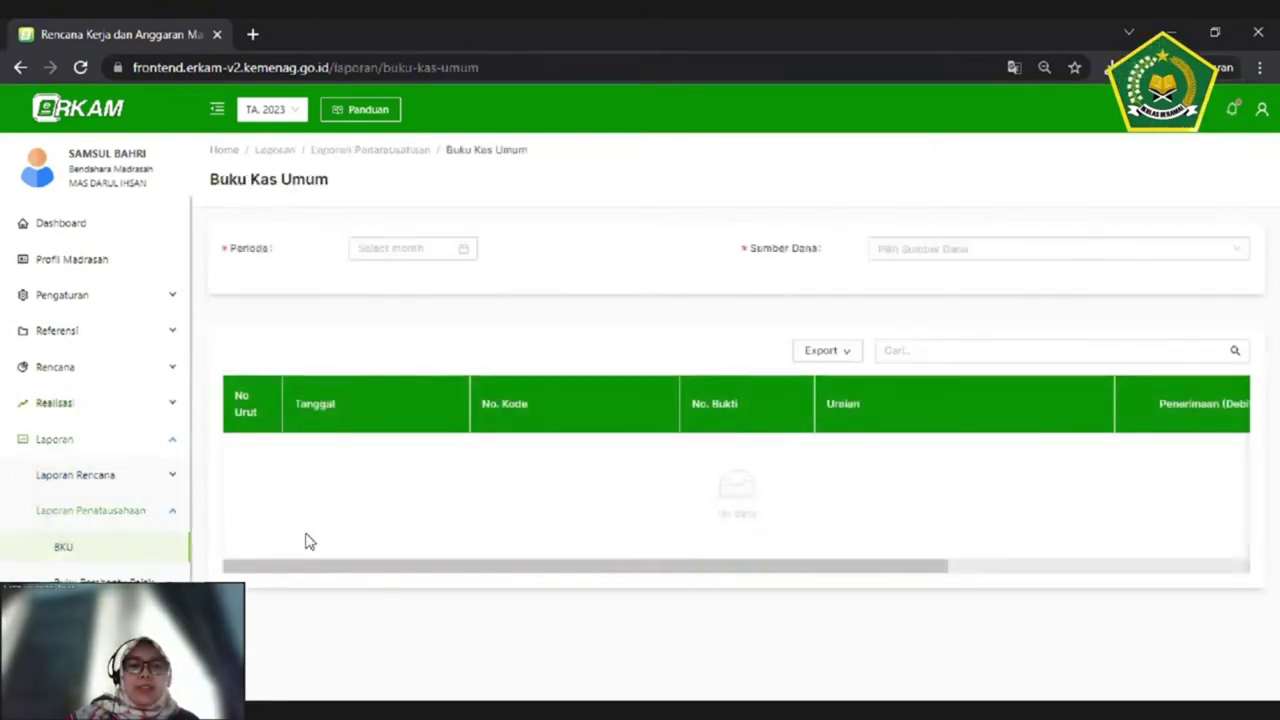
left_click(403, 249)
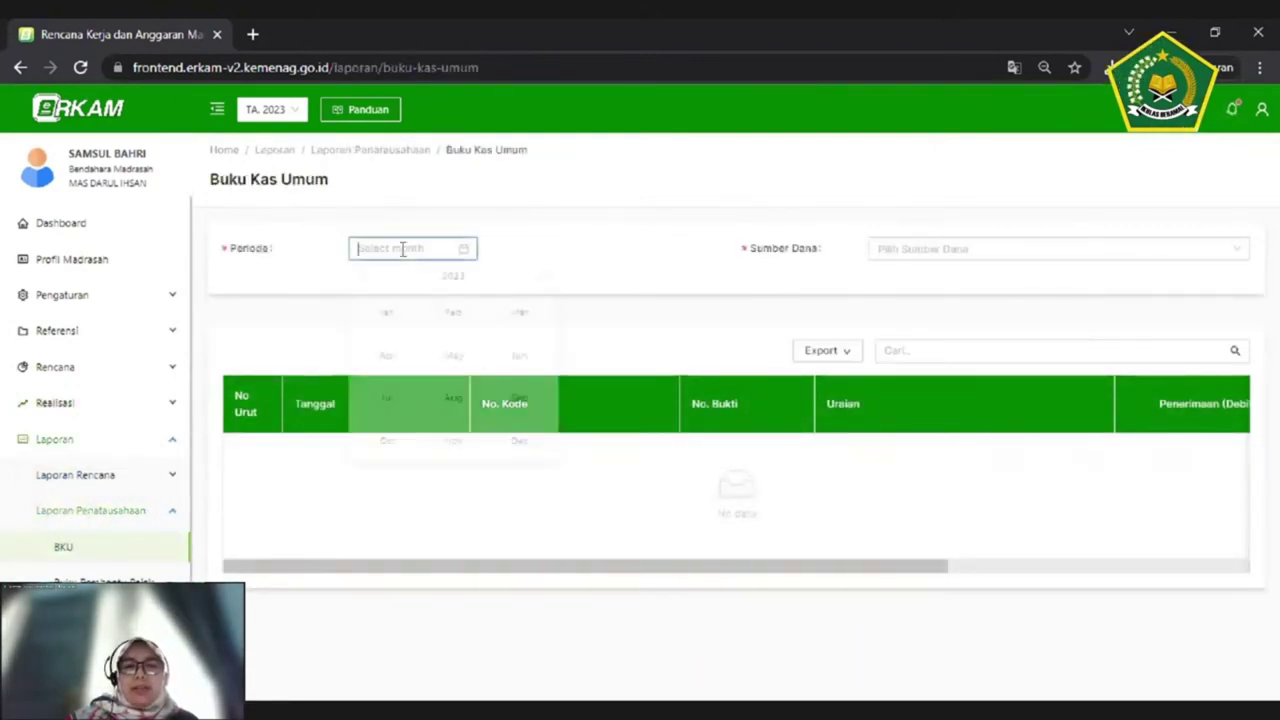
left_click(521, 320)
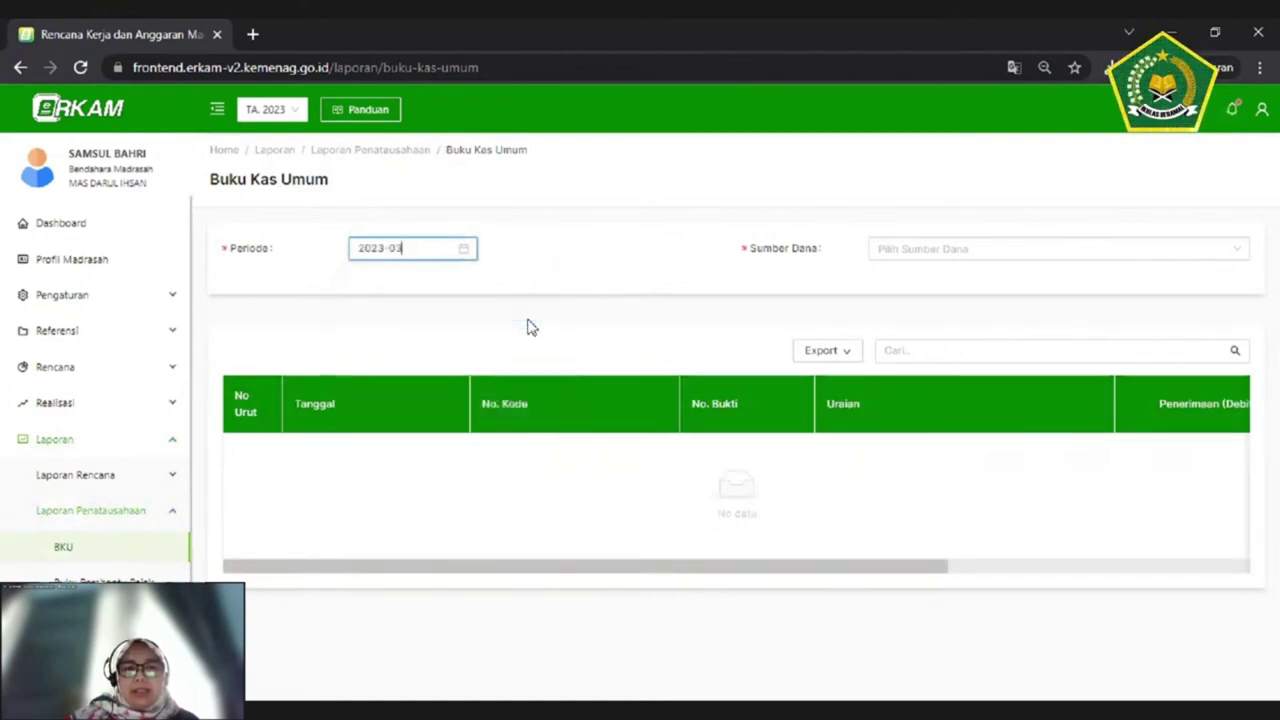
left_click(936, 249)
left_click(924, 279)
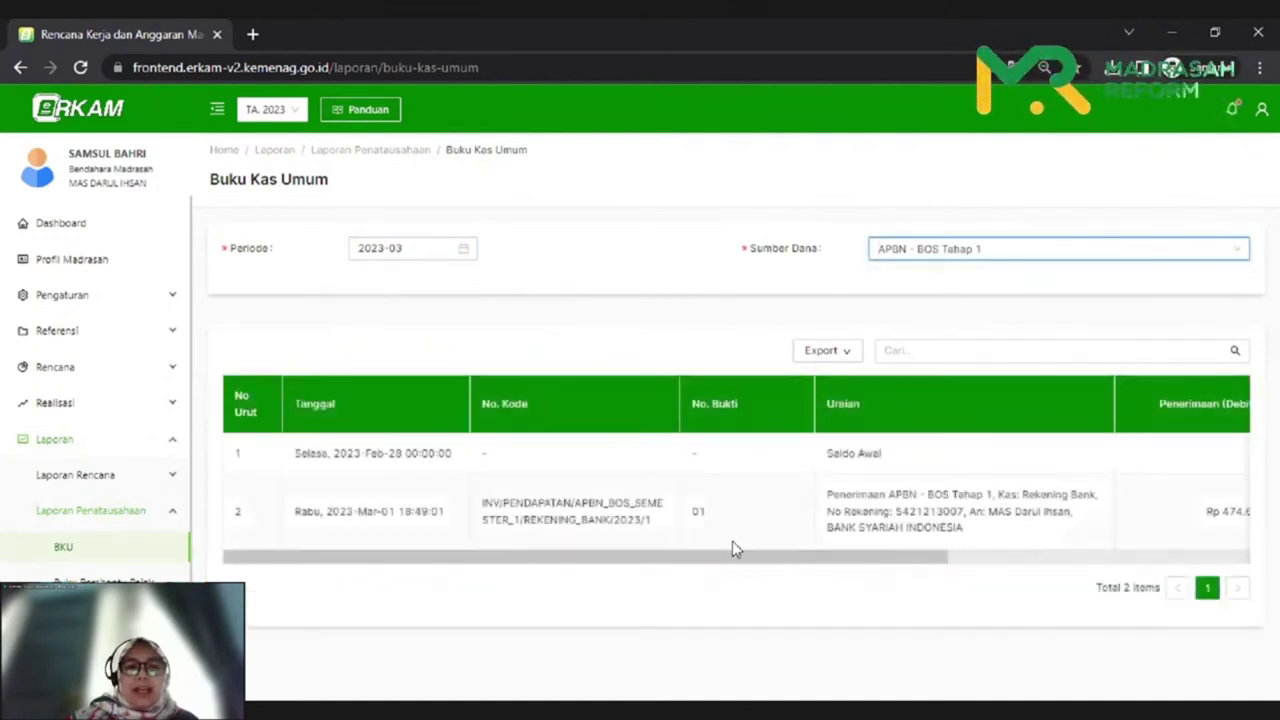
left_click_drag(728, 560, 1075, 577)
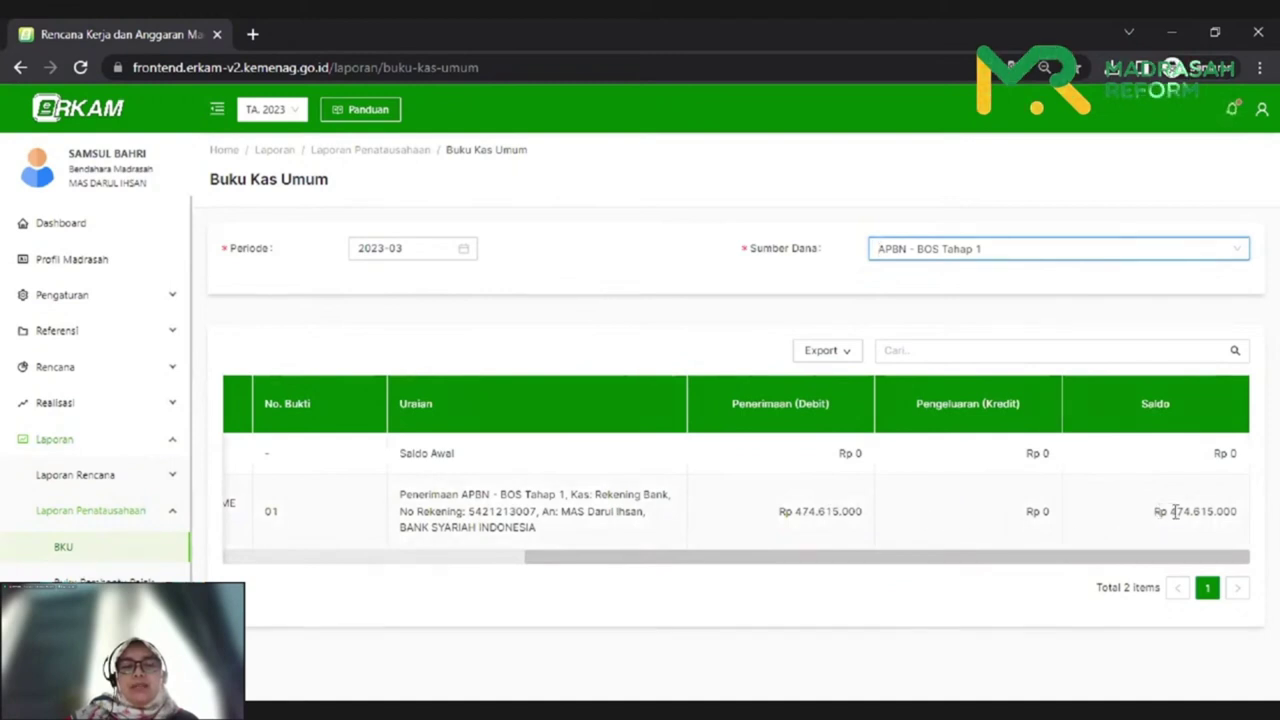
left_click_drag(1049, 569, 723, 551)
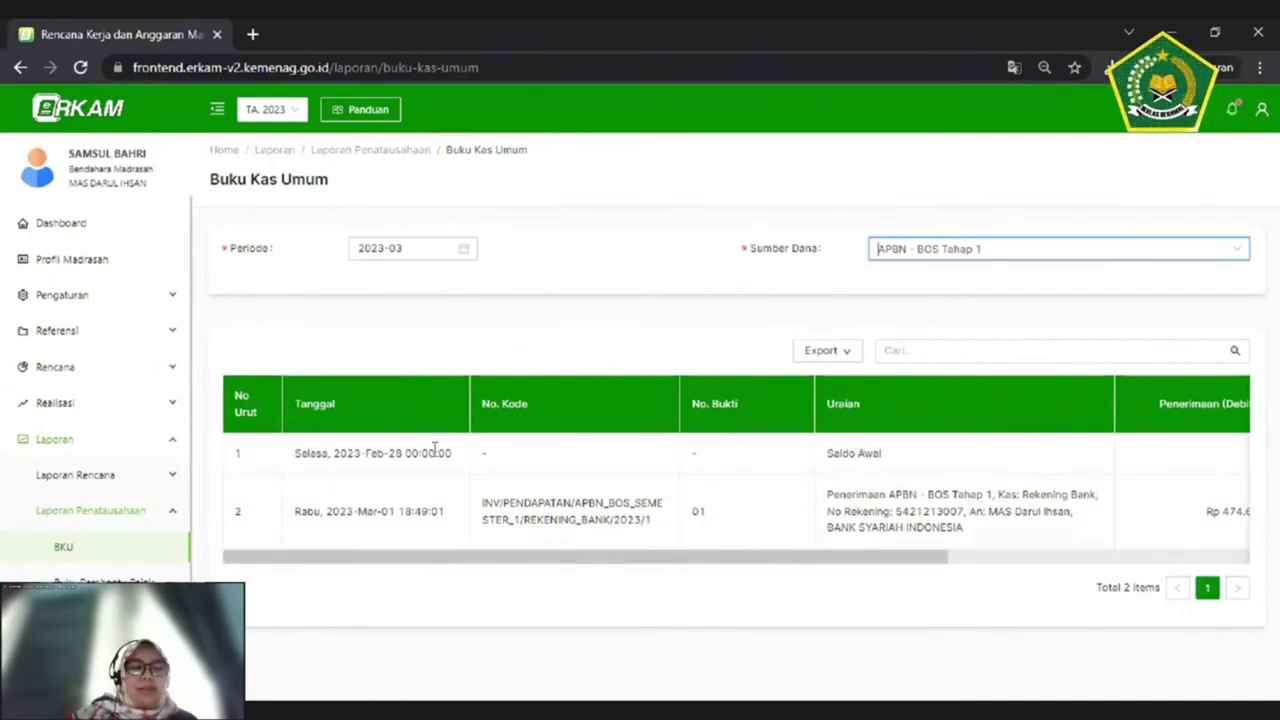
Step: Collapse the Laporan sections in the sidebar and expand Realisasi
left_click(172, 522)
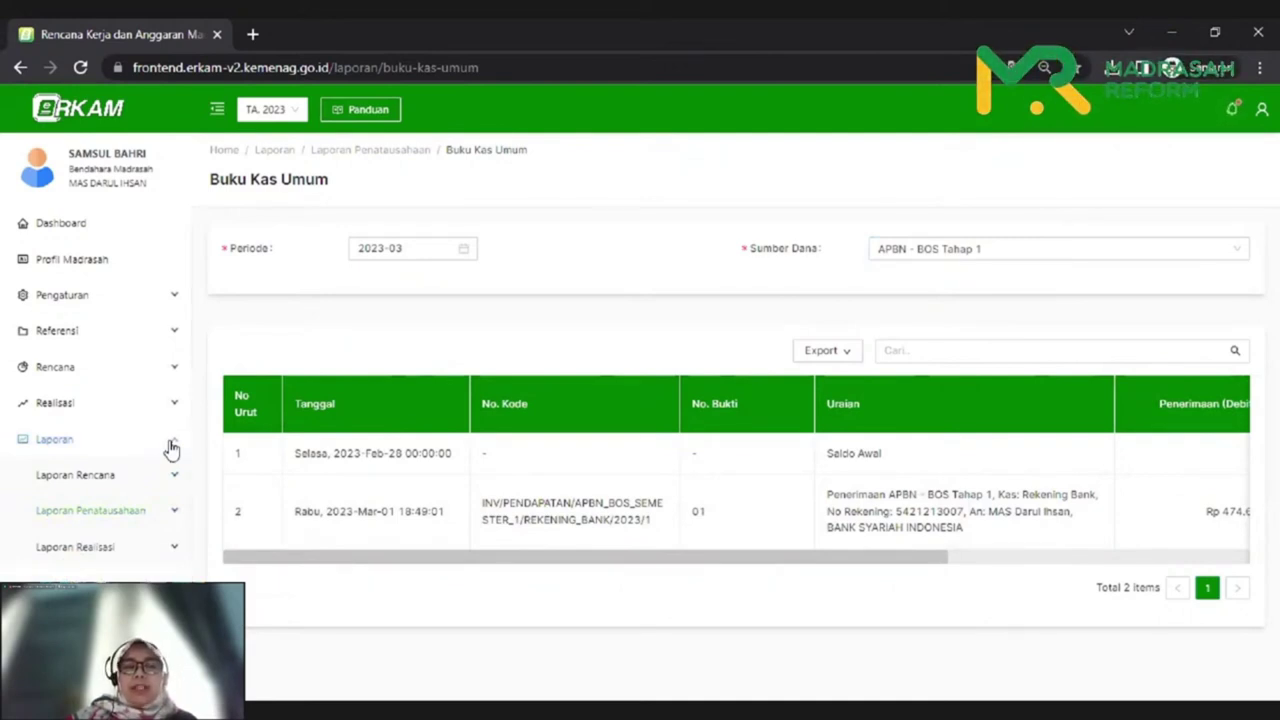
left_click(172, 445)
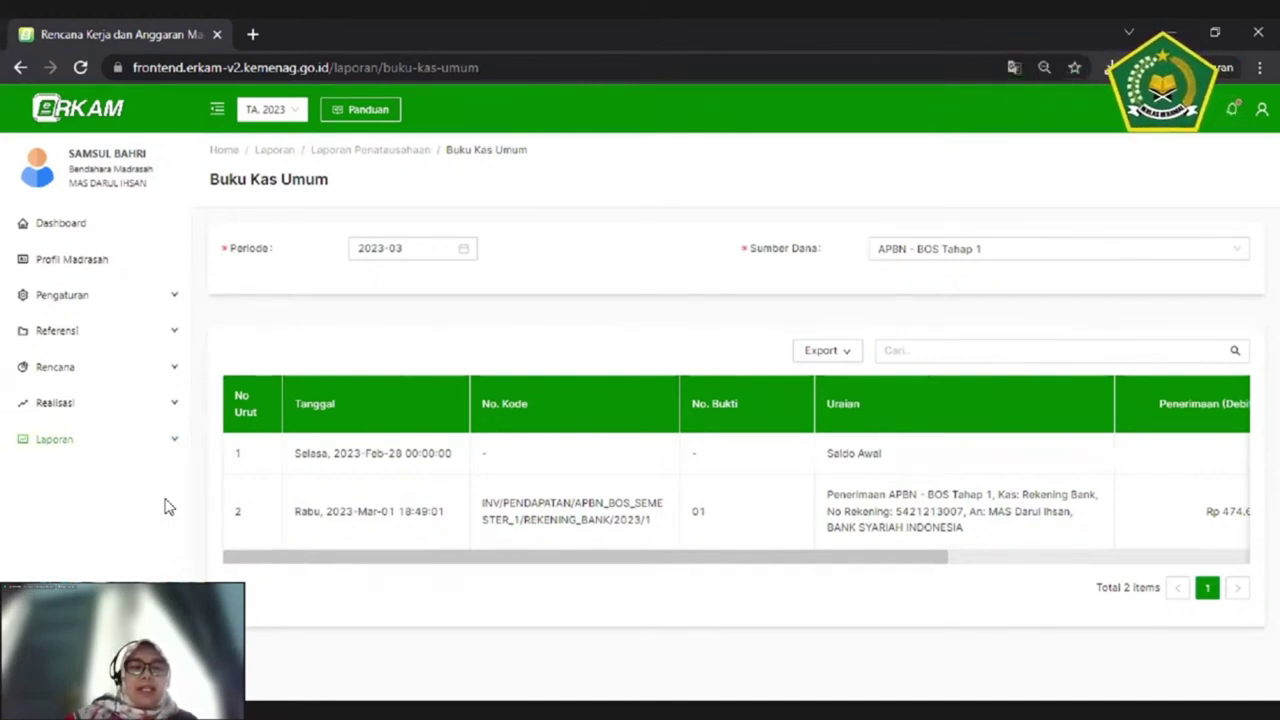
left_click(146, 411)
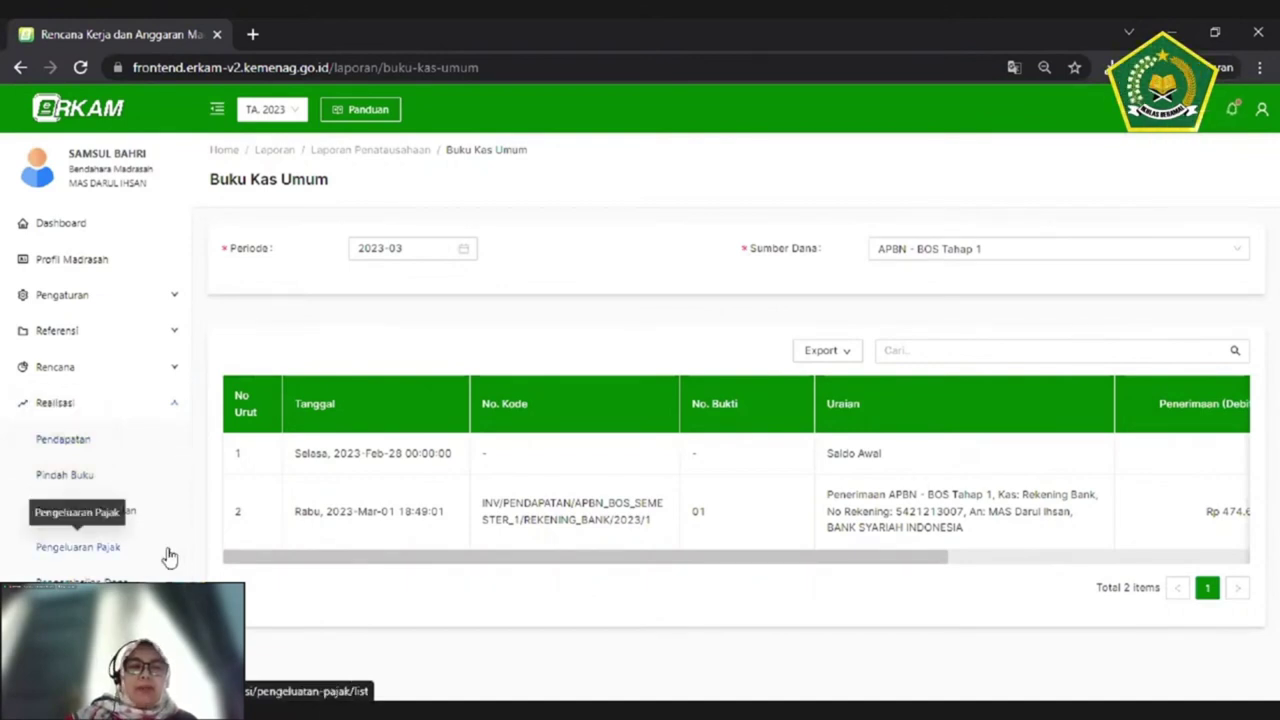
Step: Start a new Pindah Buku note from APBN - BOS Tahap 1 with source cash type Rekening Bank
left_click(137, 485)
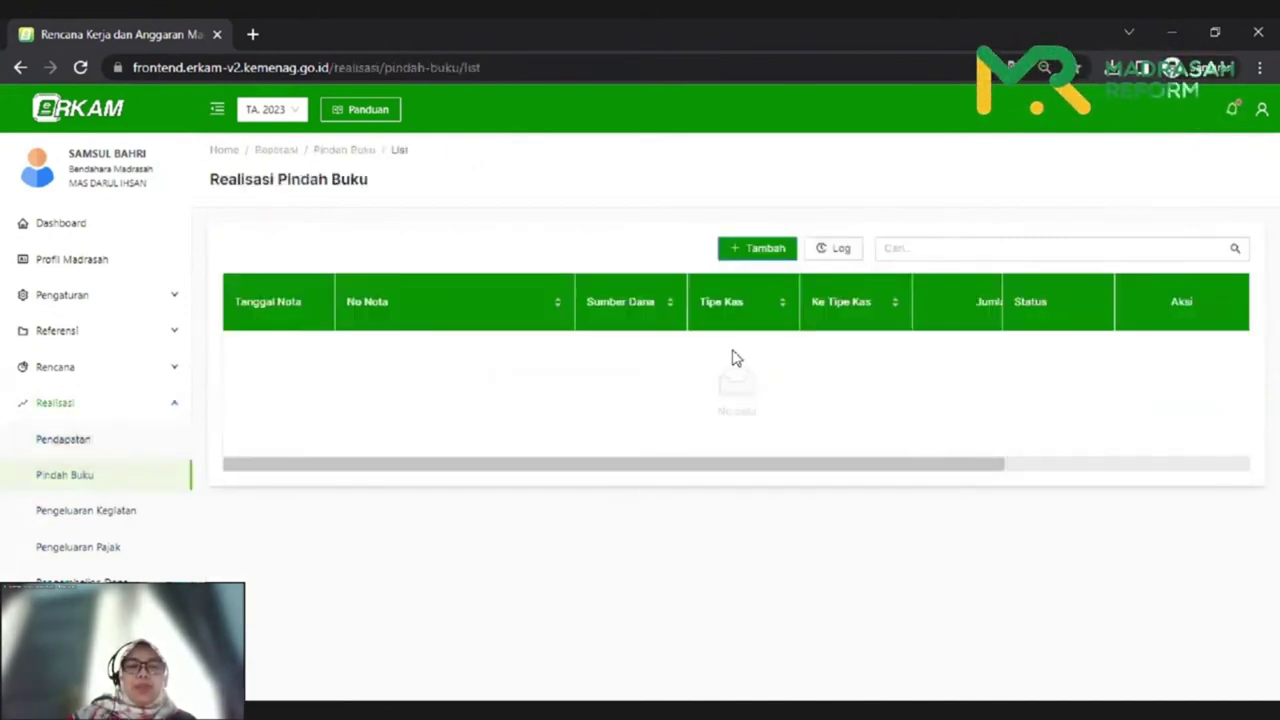
left_click(762, 250)
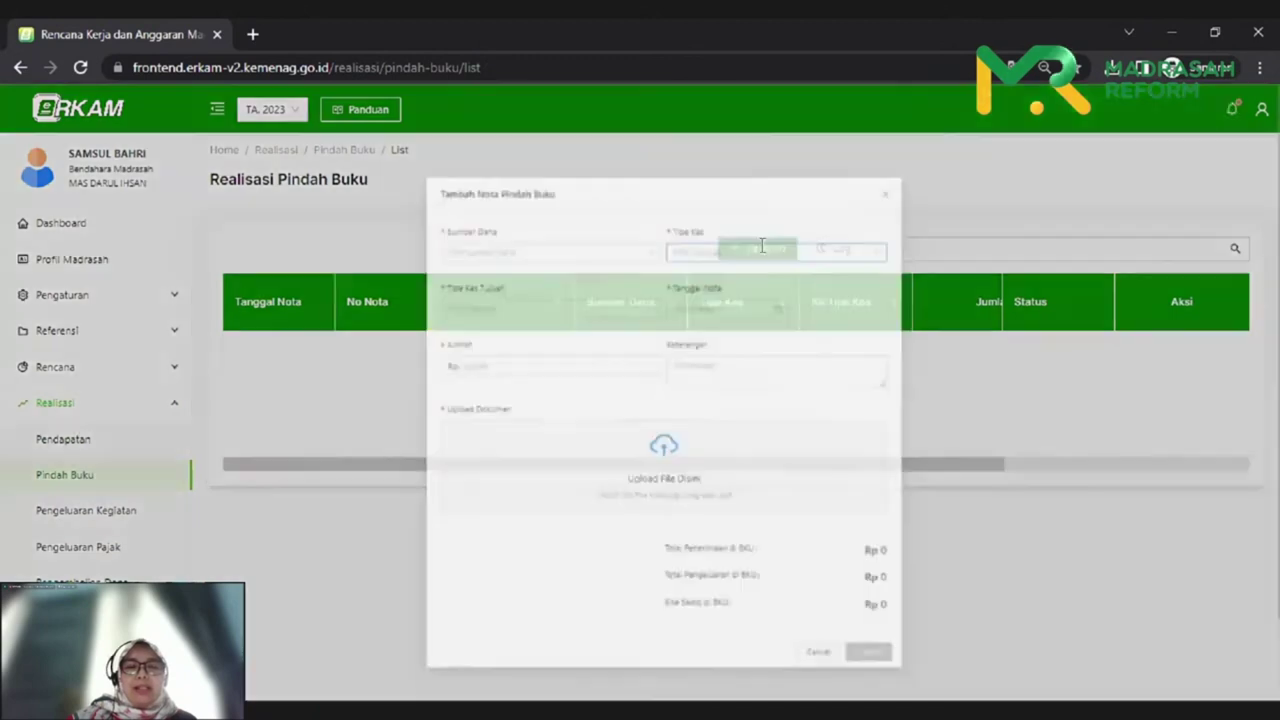
left_click(596, 254)
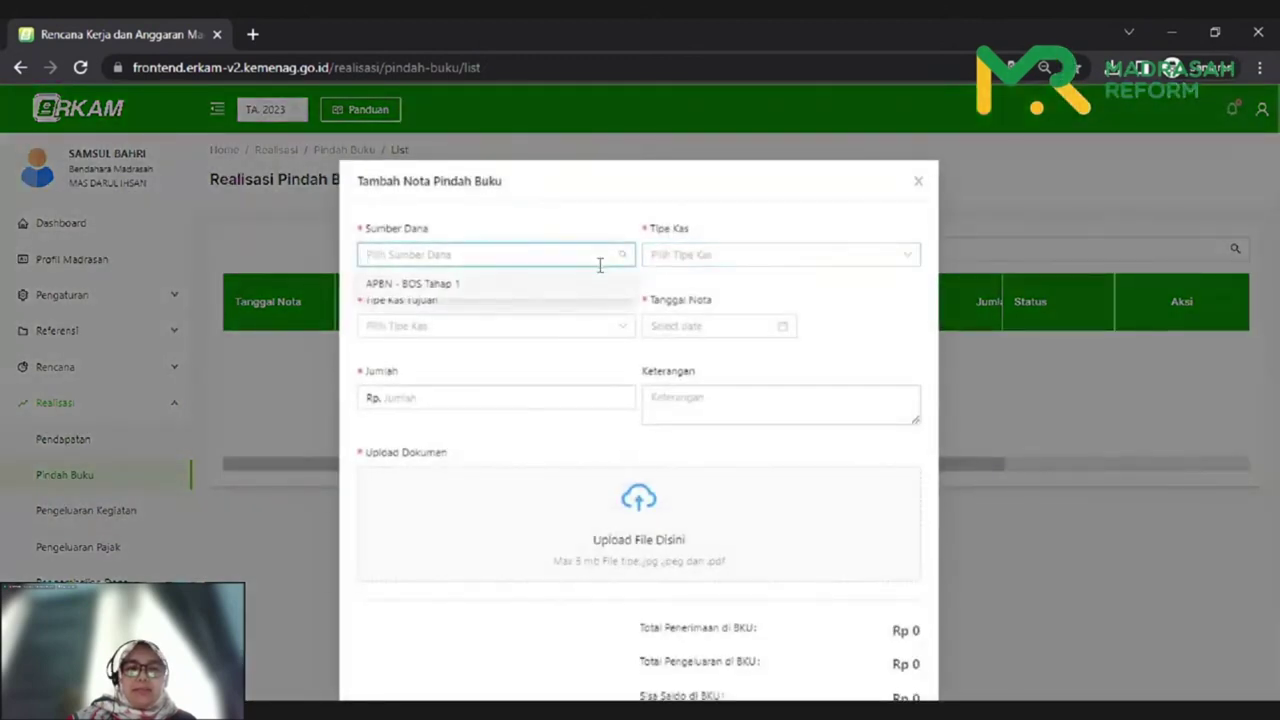
left_click(586, 285)
left_click(728, 250)
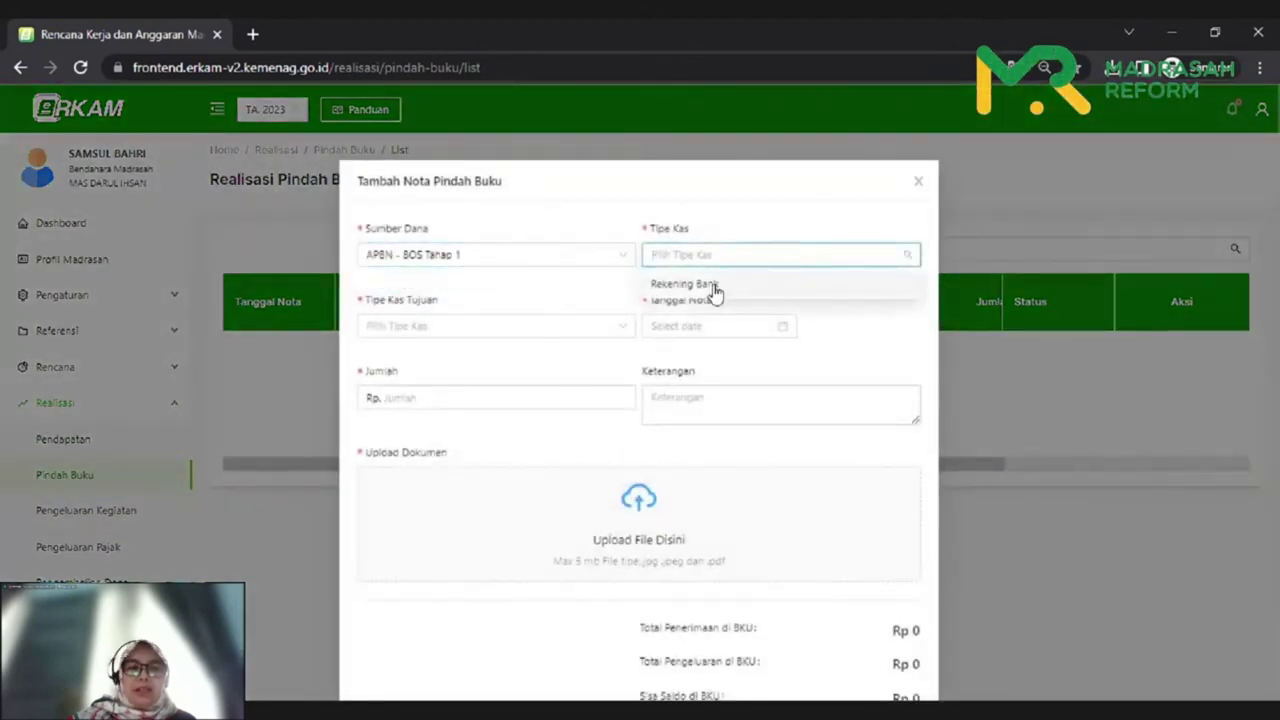
left_click(714, 288)
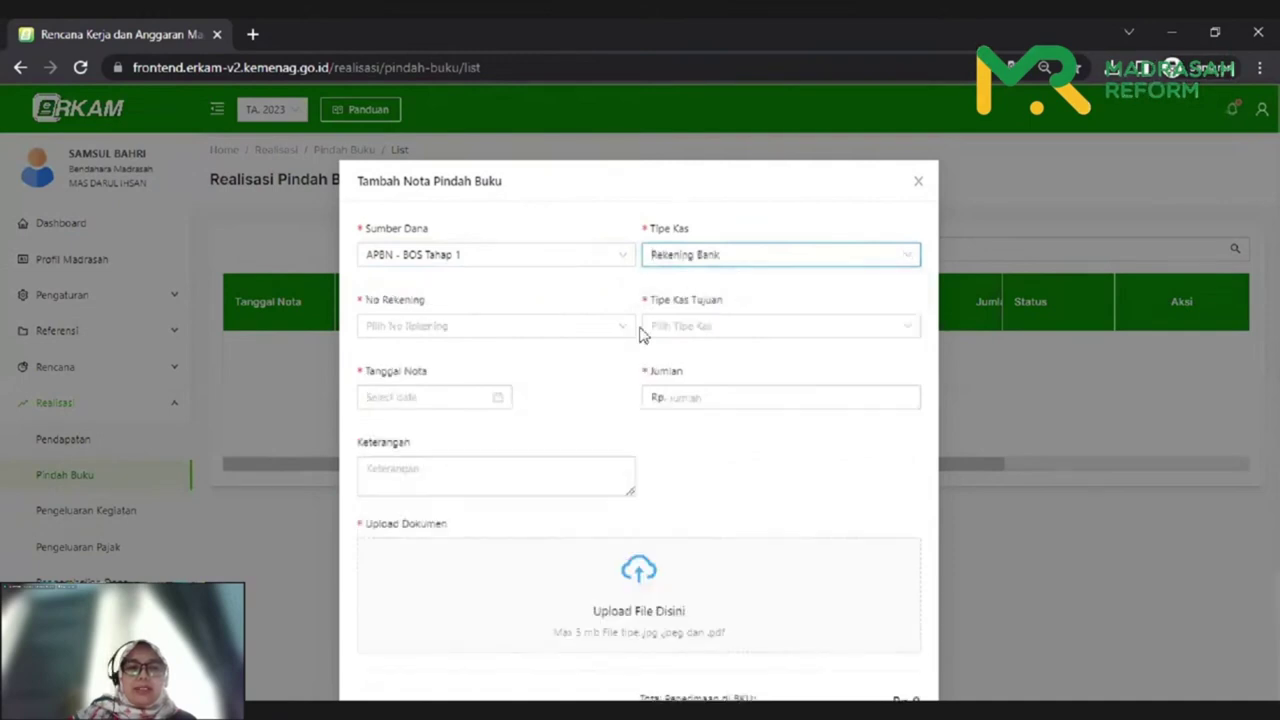
Step: Choose the BANK SYARIAH INDONESIA account, destination Tunai, and note date 31 March 2023
left_click(606, 327)
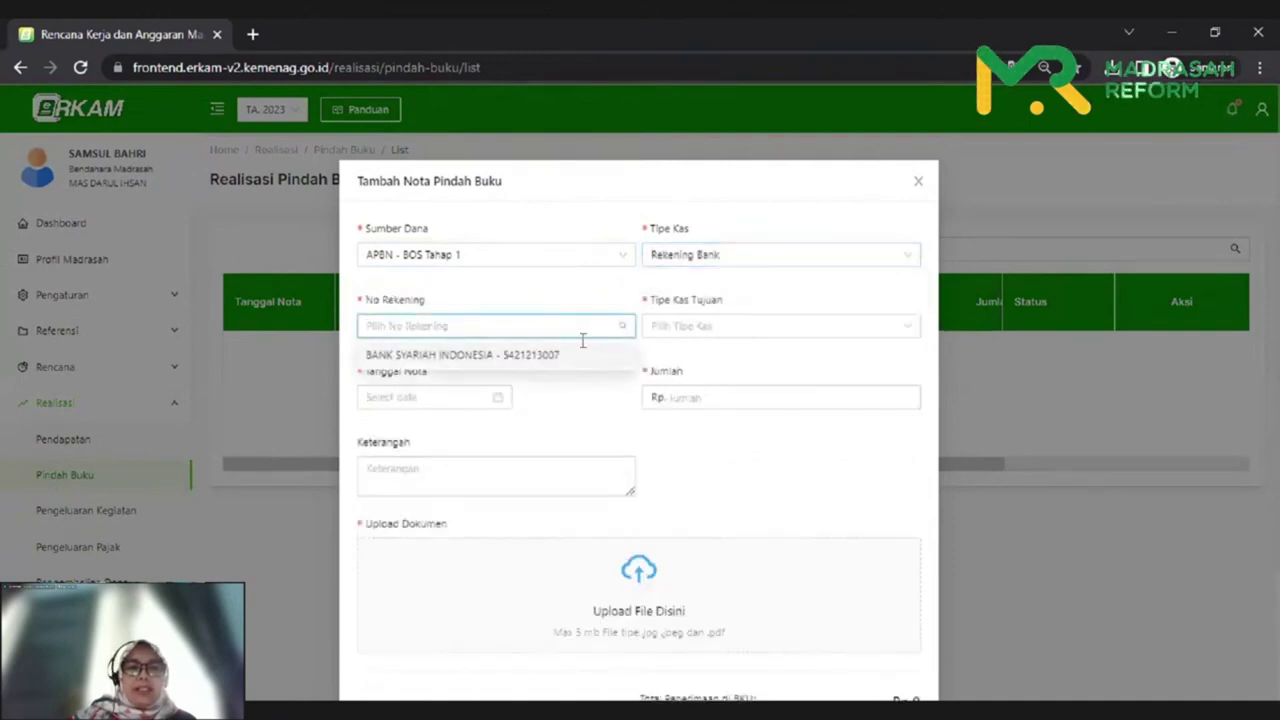
left_click(557, 357)
left_click(722, 325)
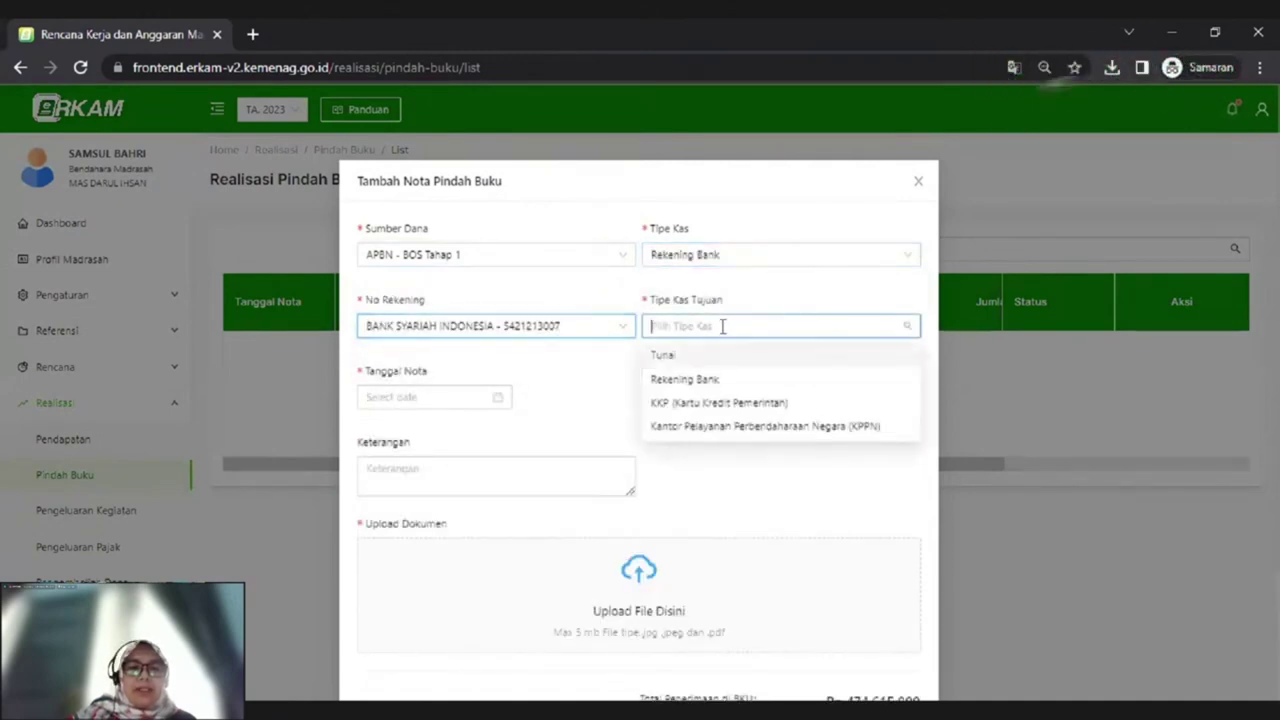
left_click(672, 357)
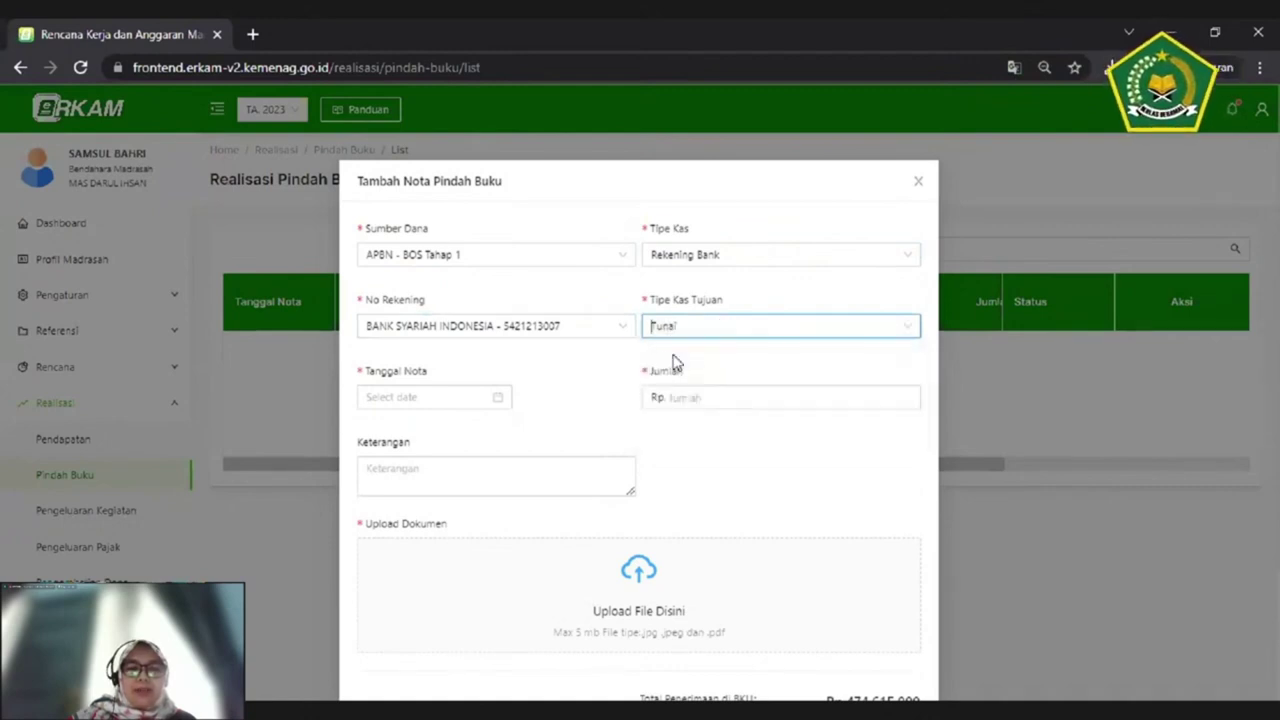
left_click(455, 396)
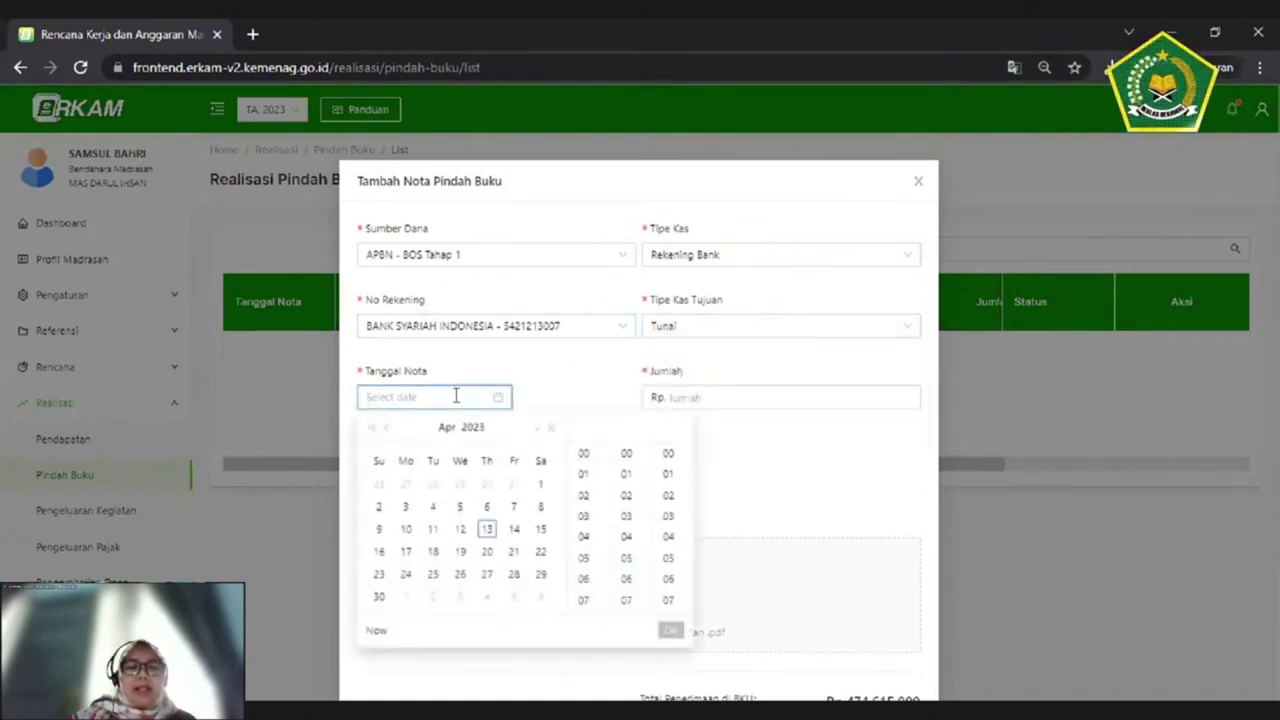
left_click(387, 429)
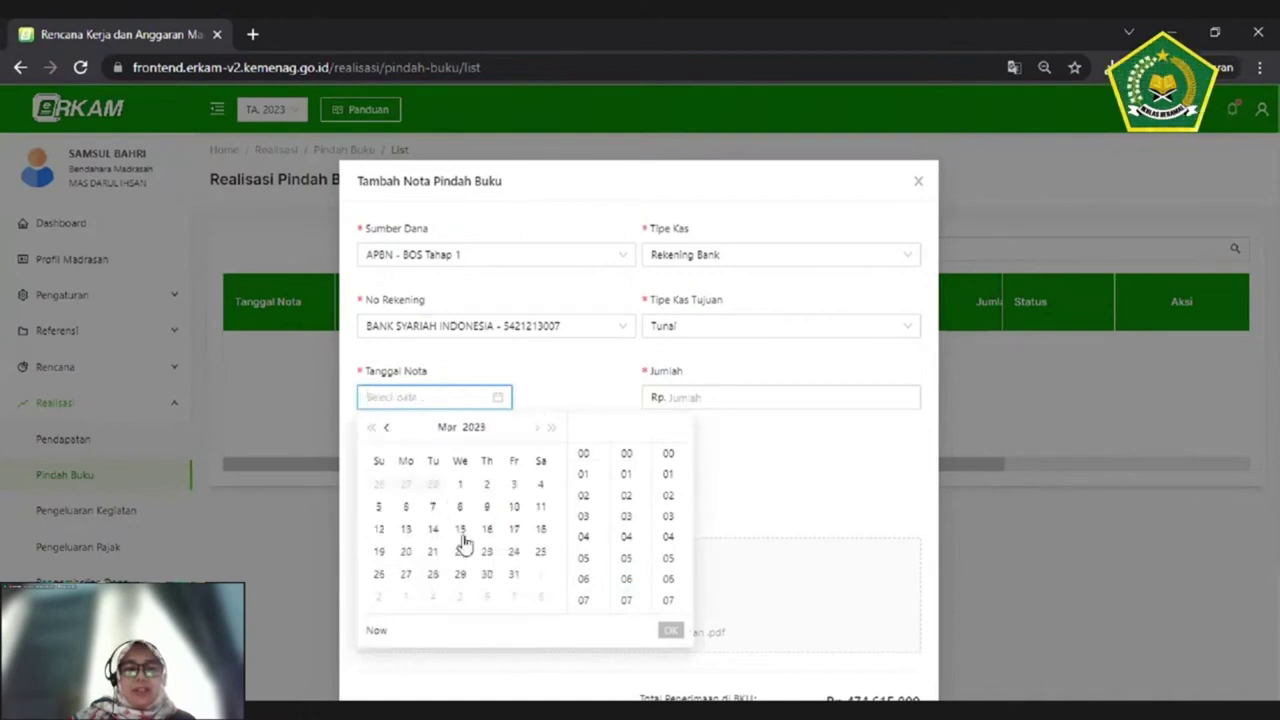
left_click(513, 577)
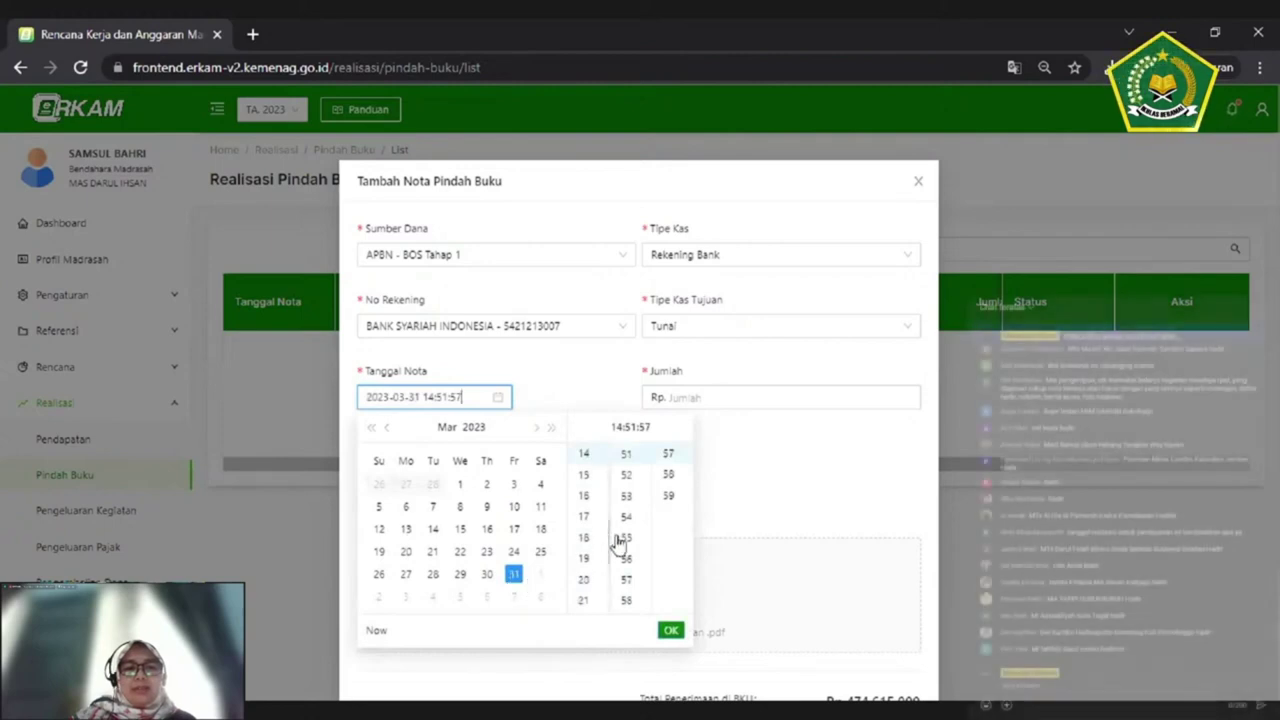
left_click(669, 632)
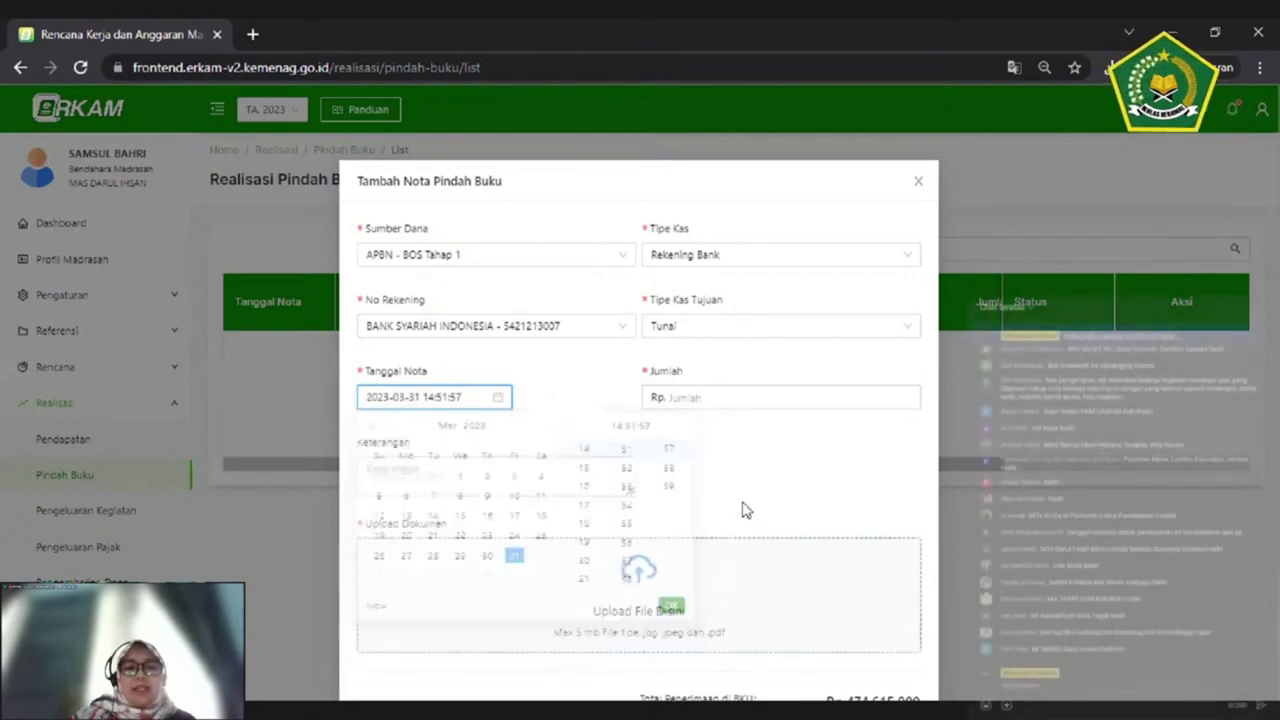
Step: Enter the transfer amount of Rp 50,000,000
left_click(757, 398)
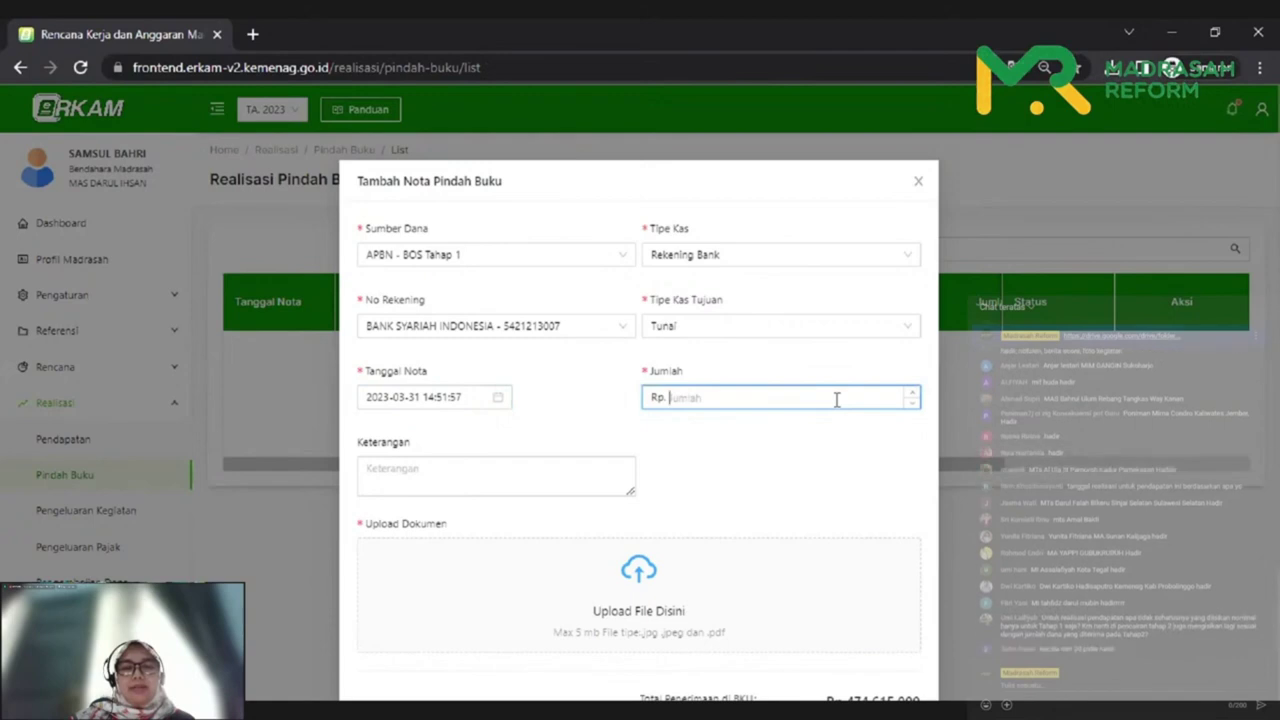
type("2")
key("BackSpace")
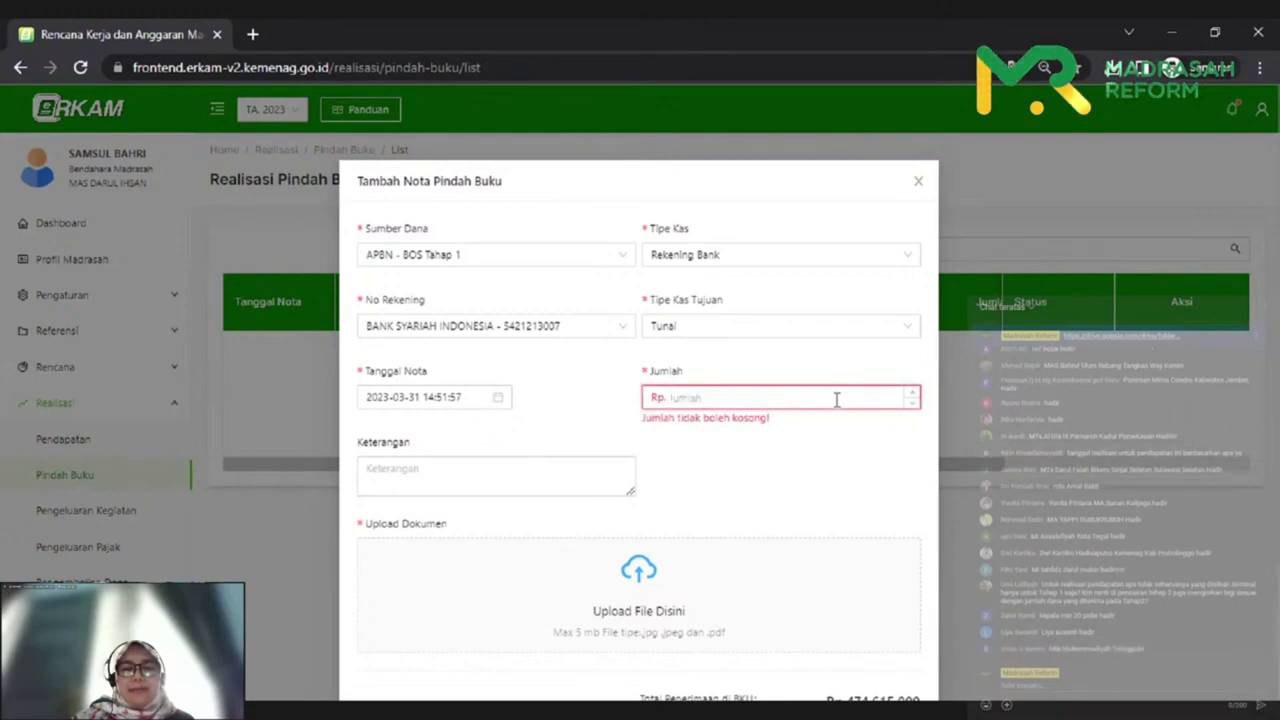
type("10,000,000")
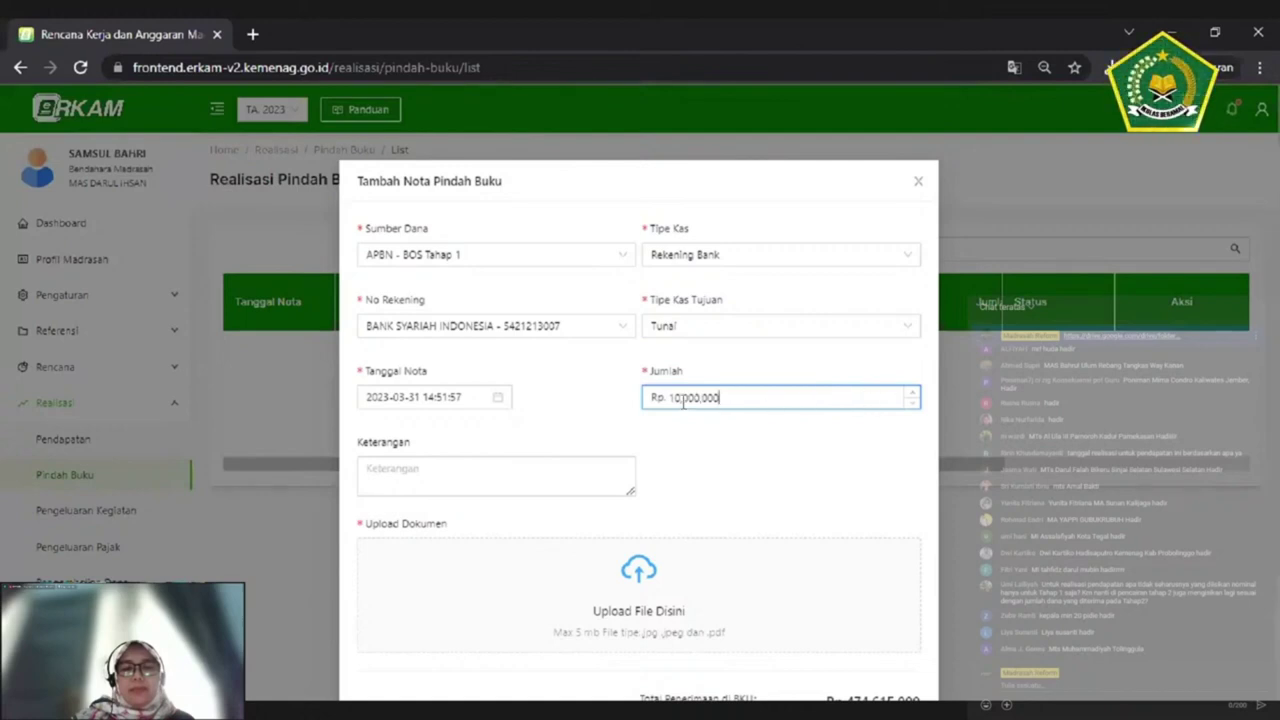
key("ctrl+a")
key("BackSpace")
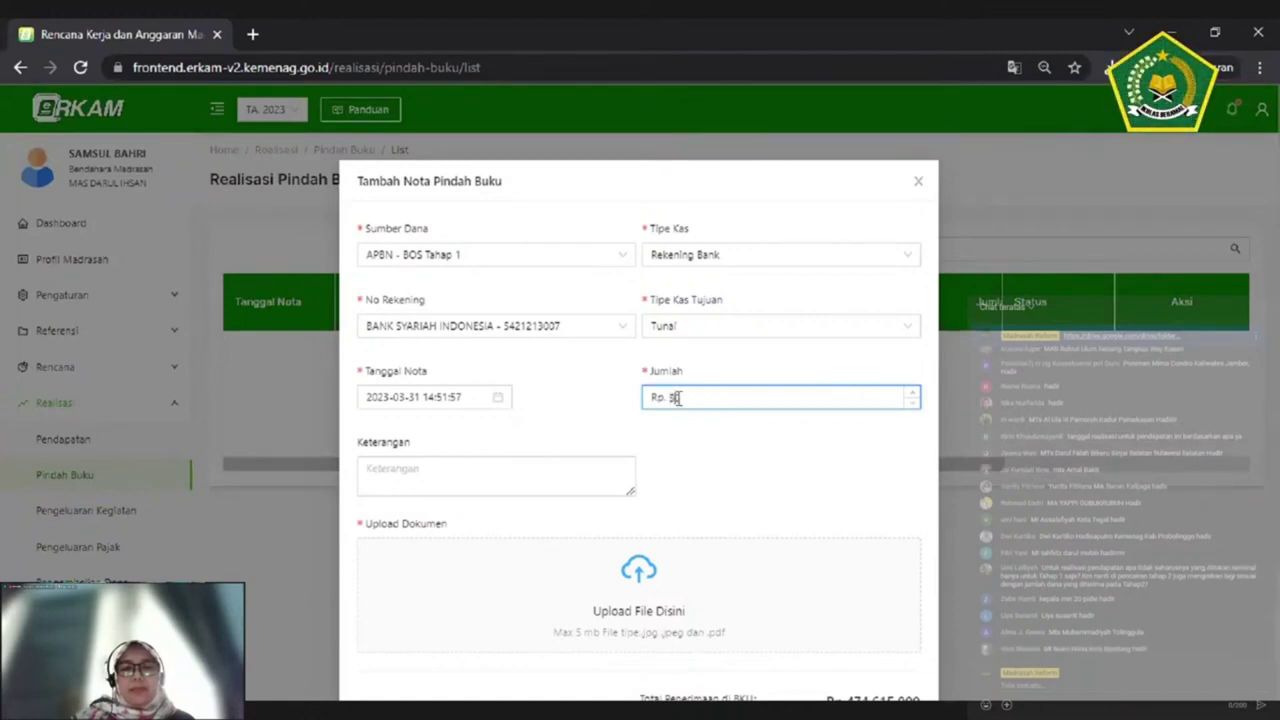
type("500000")
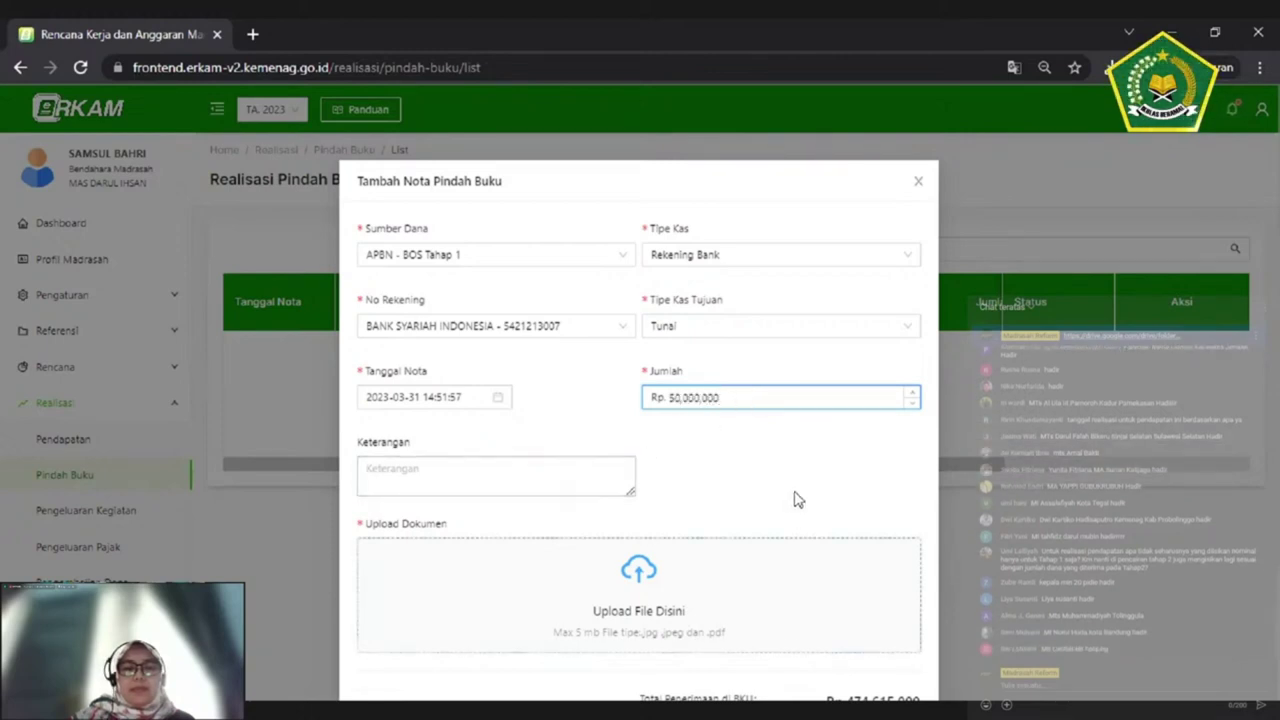
left_click(1247, 382)
scroll(1130, 453, "down", 3)
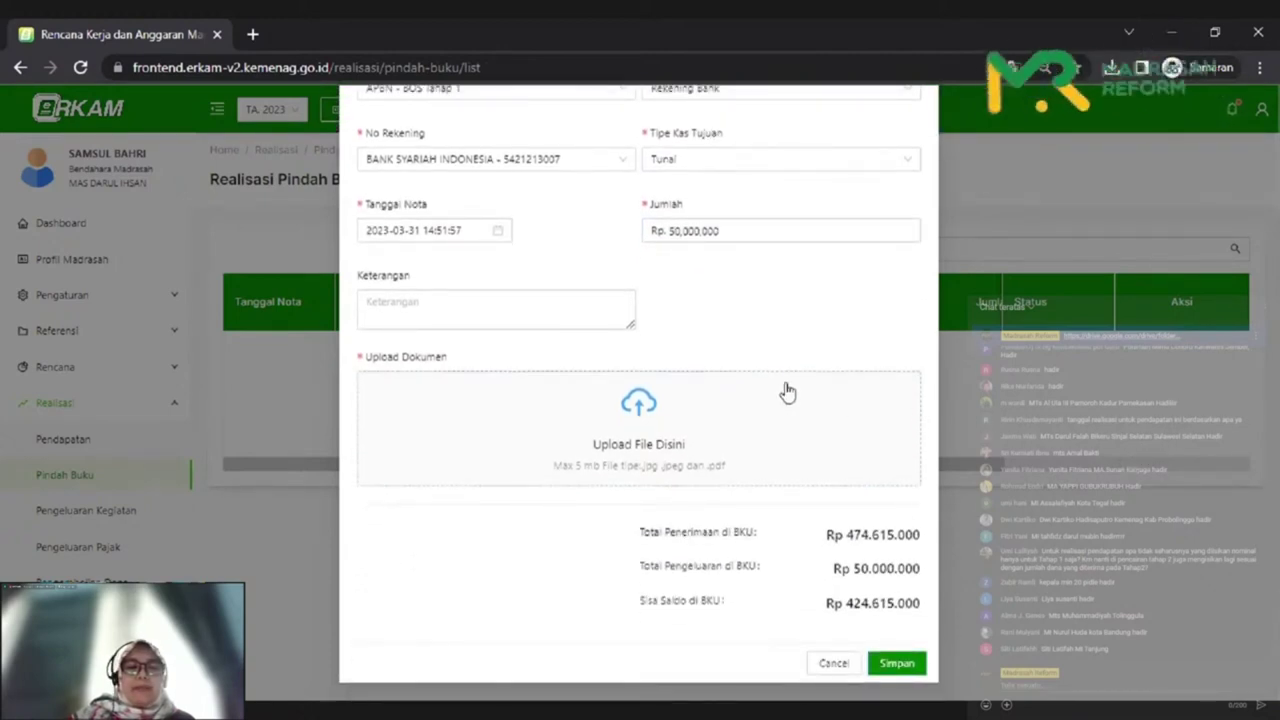
Step: Attach image20230413131105.jpg to the Pindah Buku note
left_click(644, 418)
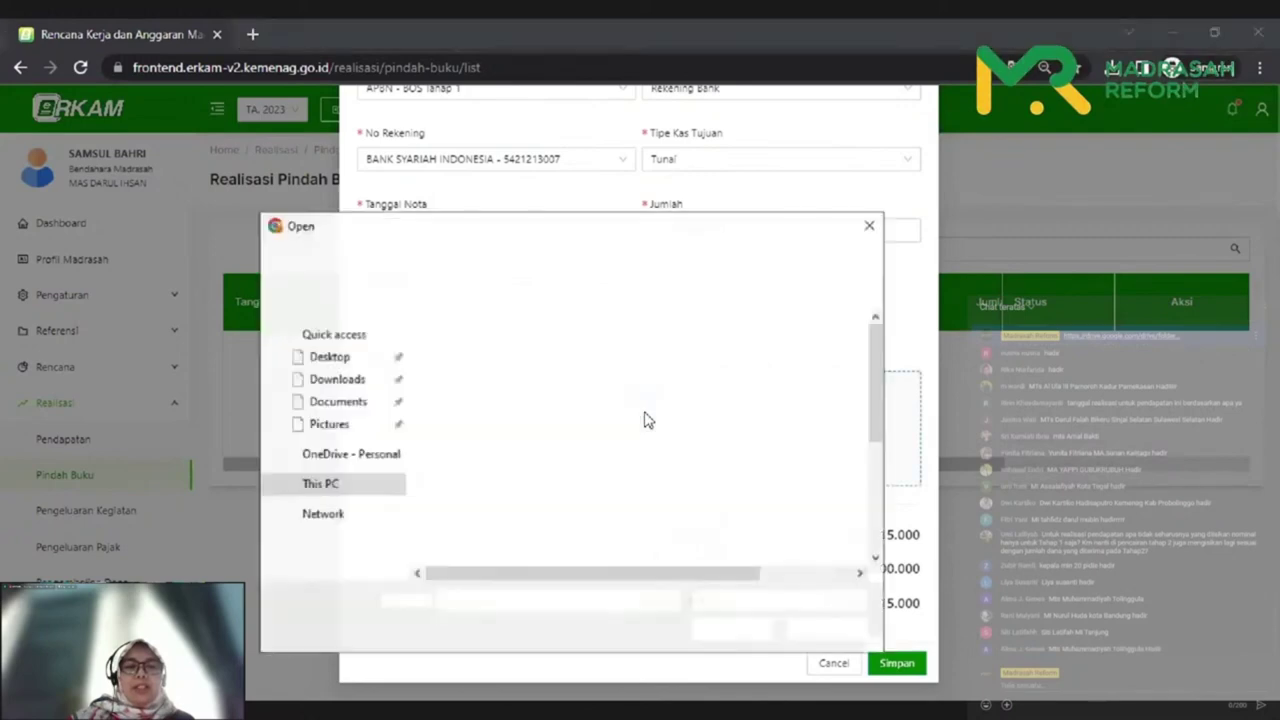
left_click(868, 228)
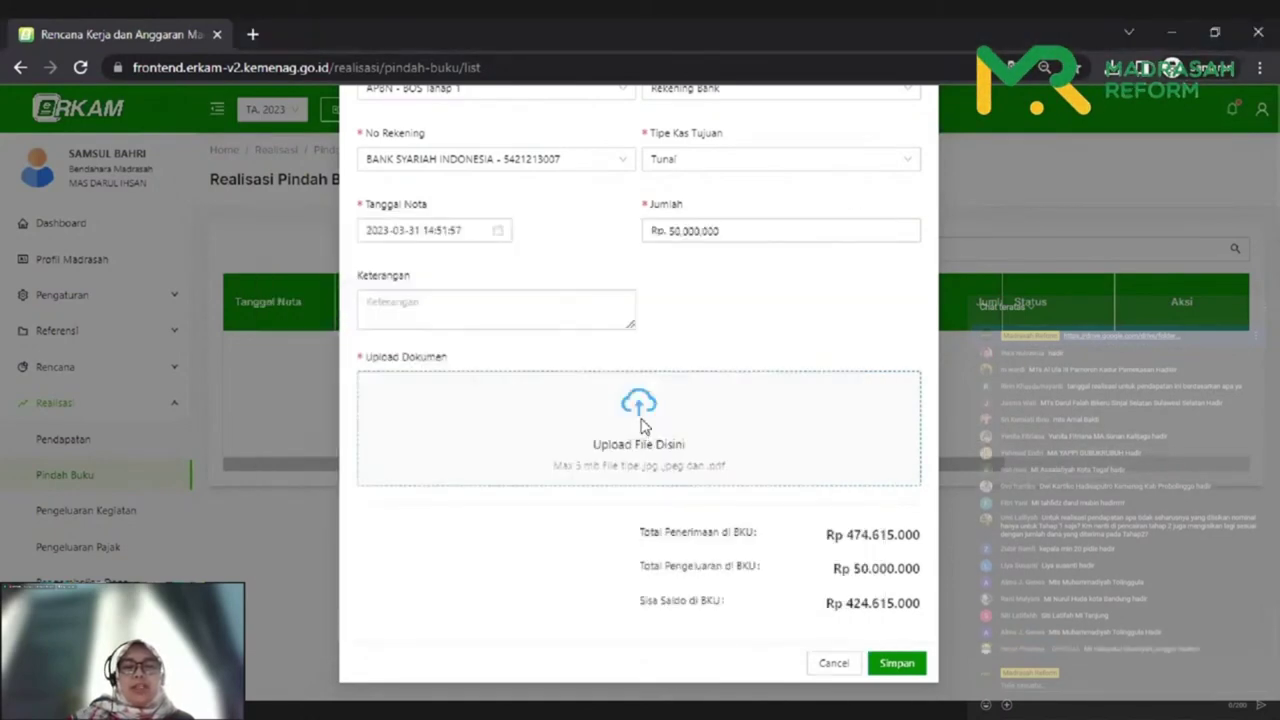
left_click(644, 425)
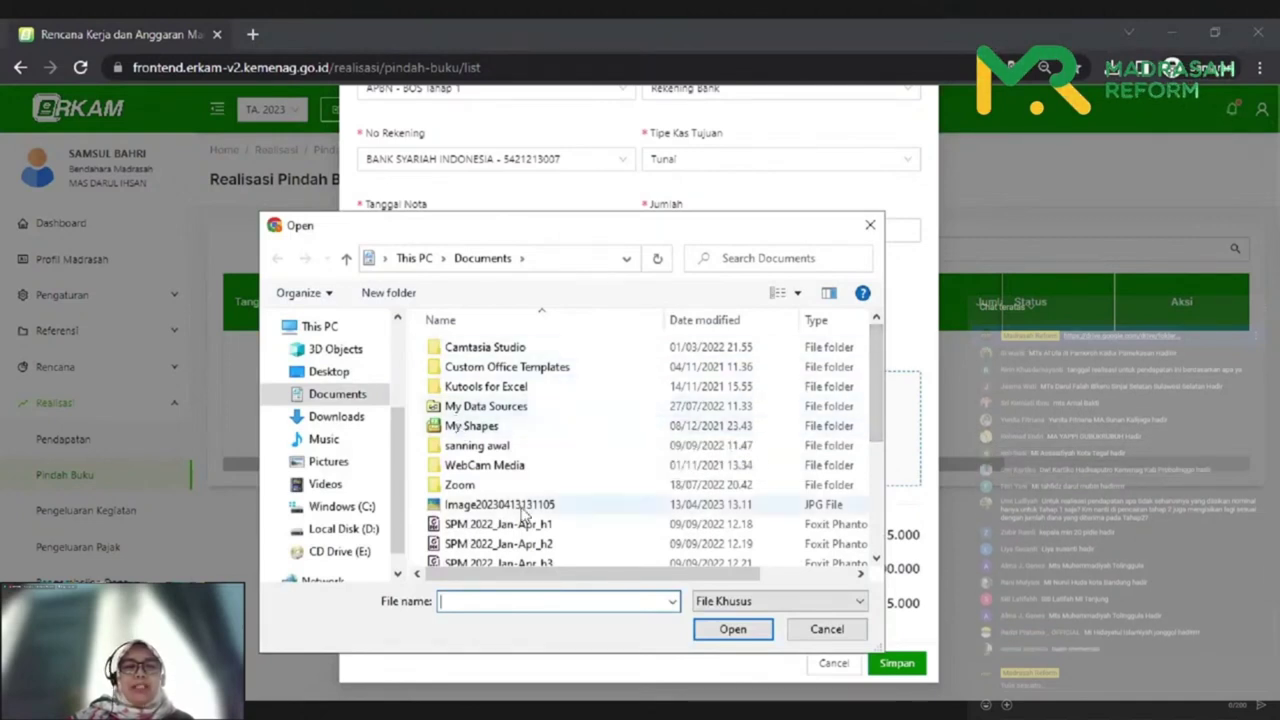
left_click(563, 505)
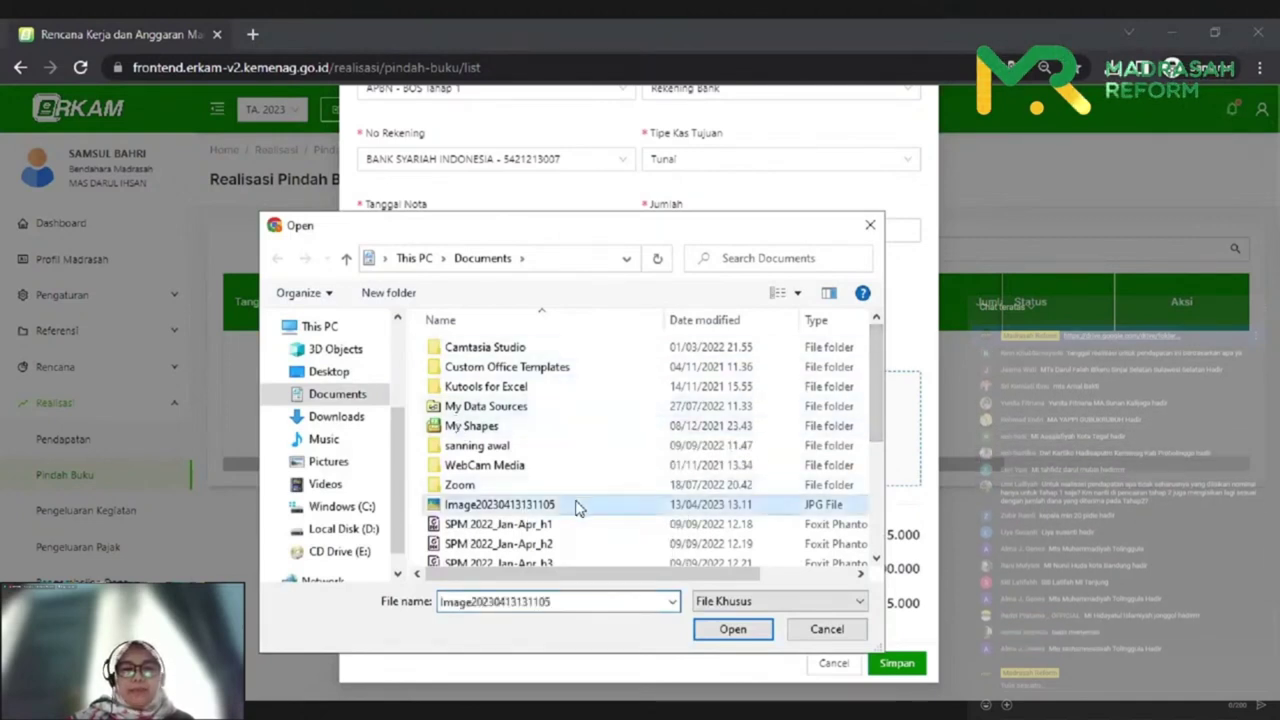
left_click(735, 632)
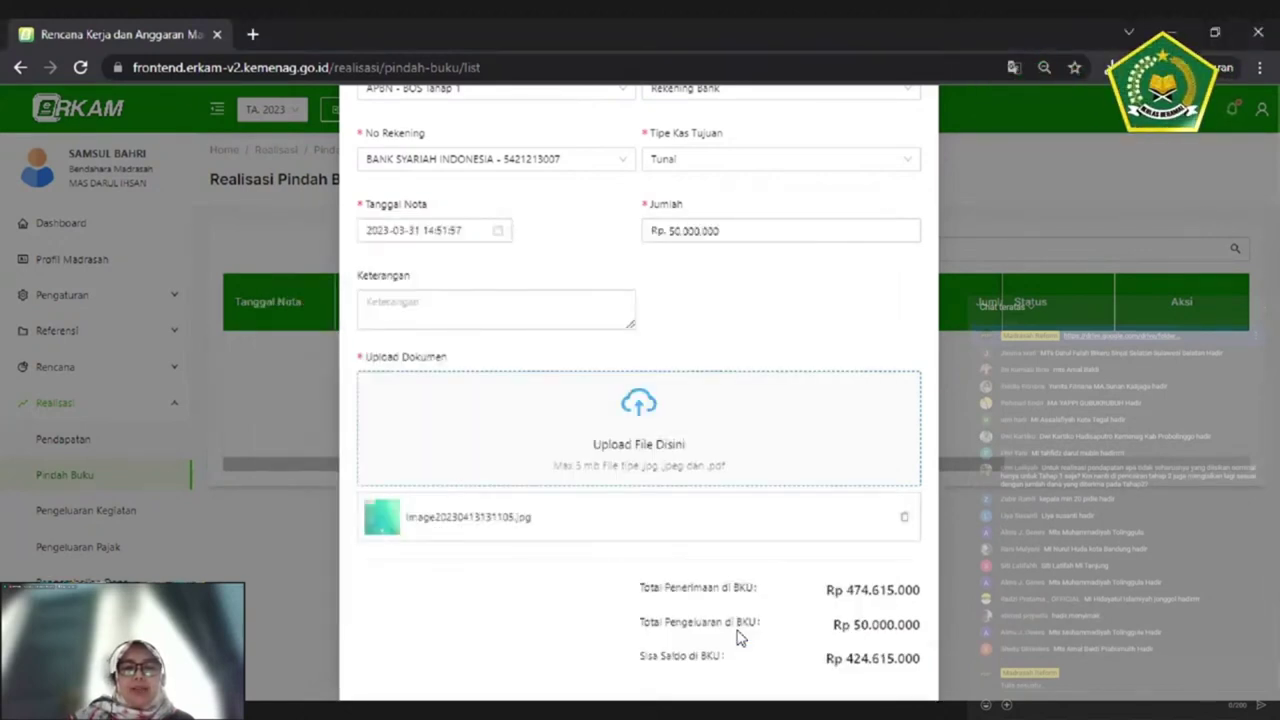
Step: Save the note and check it is listed as Menunggu for Rp 50.000.000
scroll(740, 638, "down", 2)
scroll(740, 638, "down", 1)
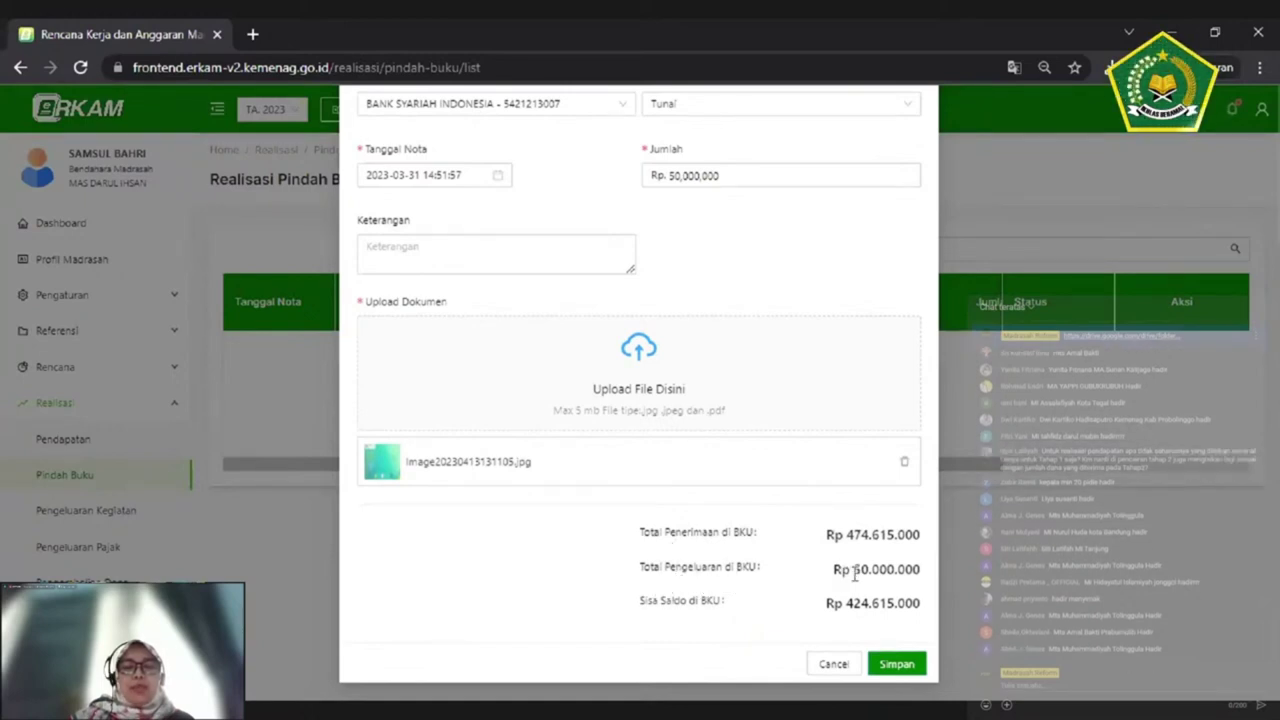
left_click(896, 664)
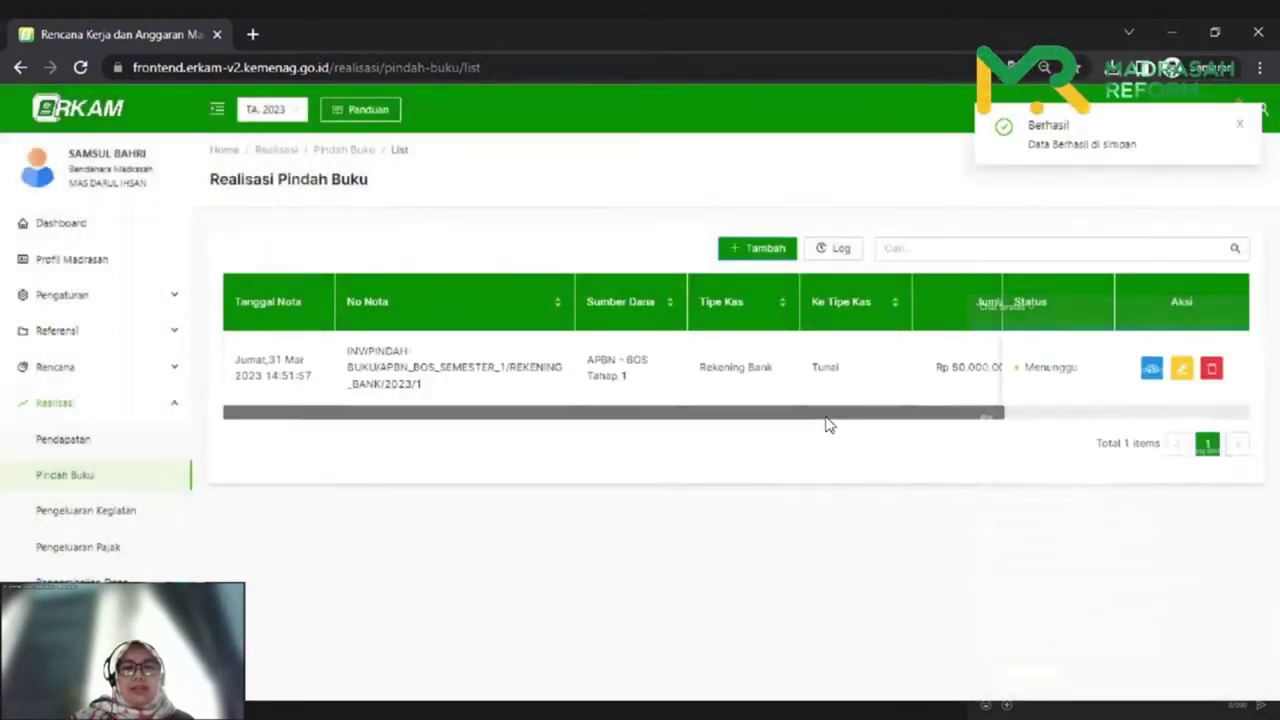
left_click_drag(826, 418, 1088, 416)
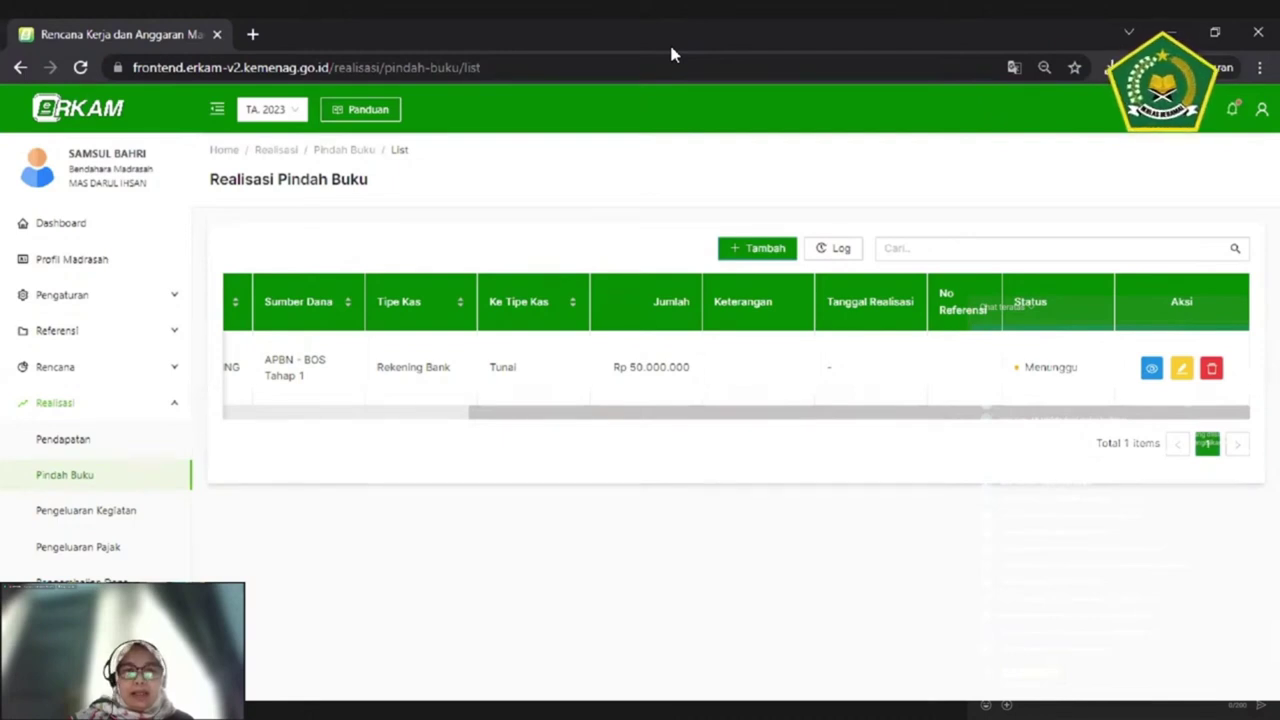
Step: In the other window, approve the Rp 50.000.000 Pindah Buku nota (Disetujui), then return to the treasurer's window
key("alt+Tab")
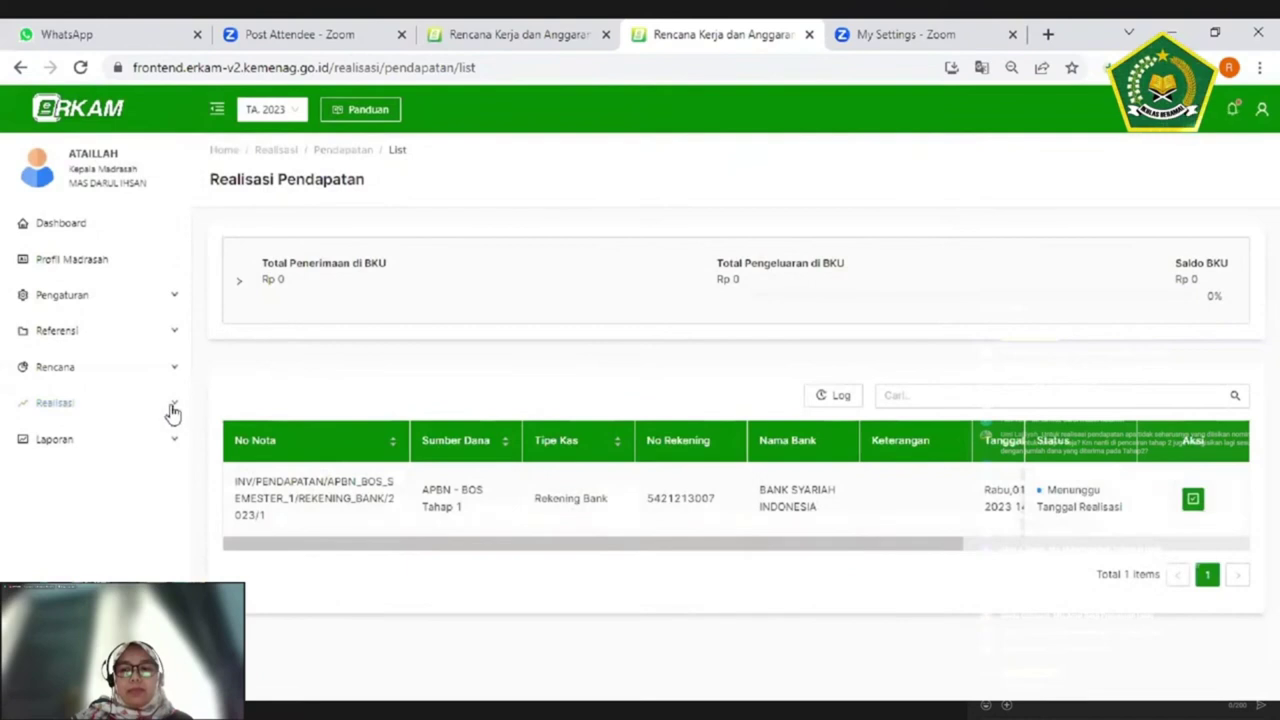
left_click(172, 412)
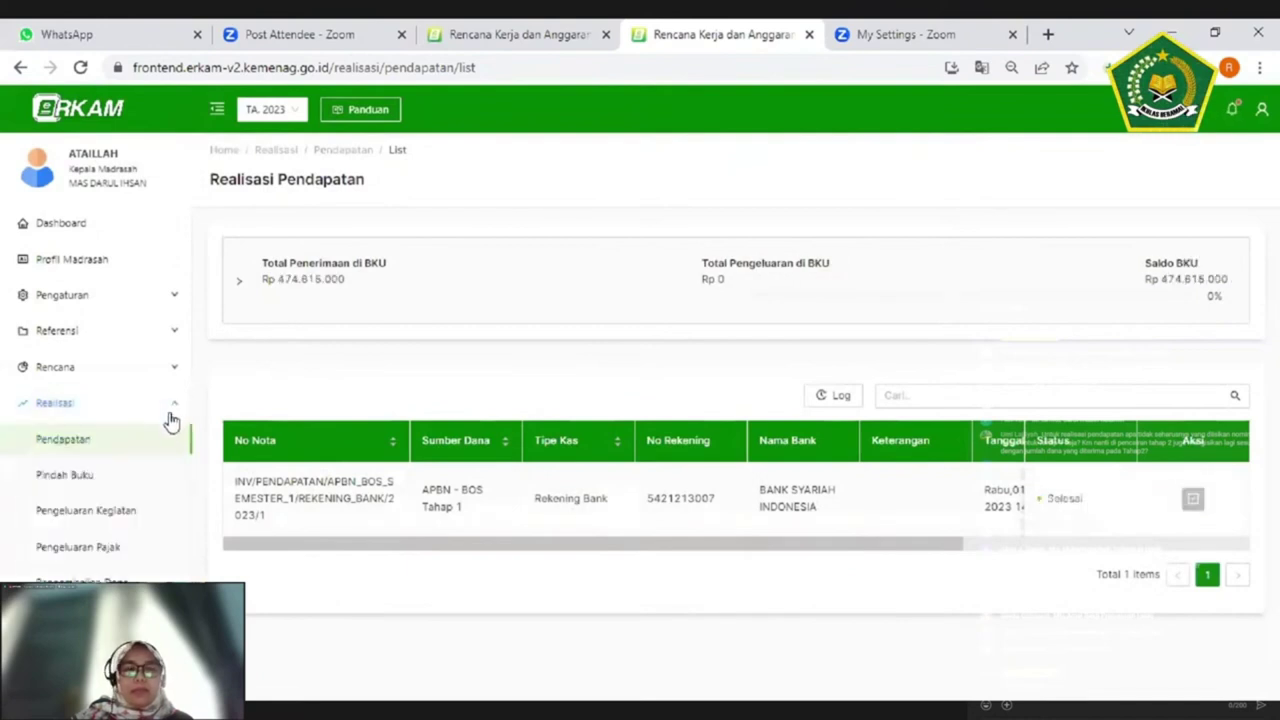
left_click(93, 486)
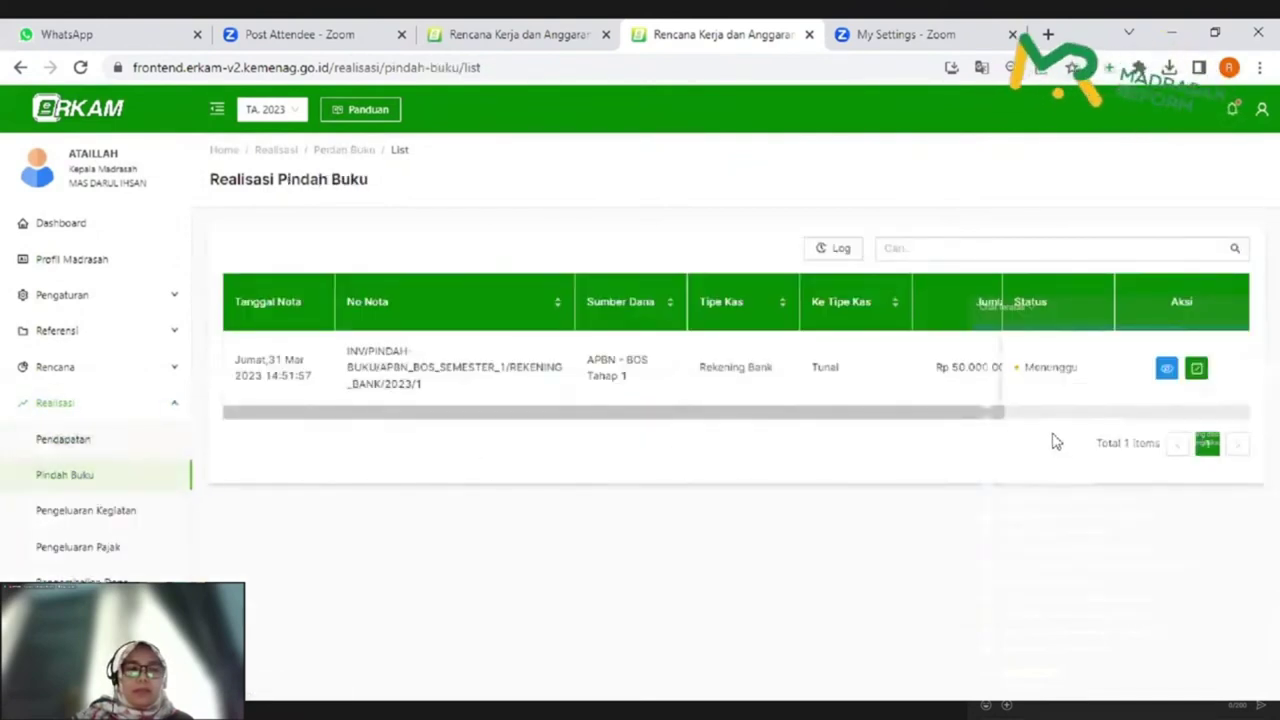
left_click_drag(966, 414, 1194, 420)
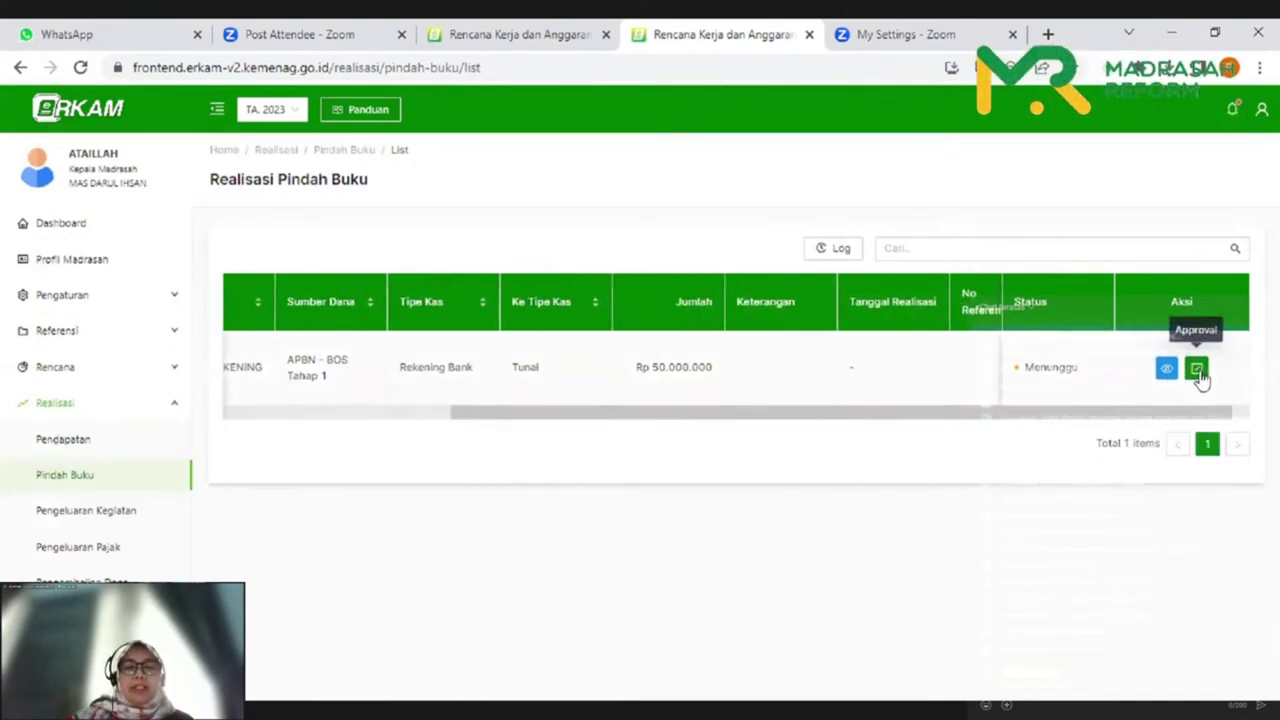
left_click(1197, 370)
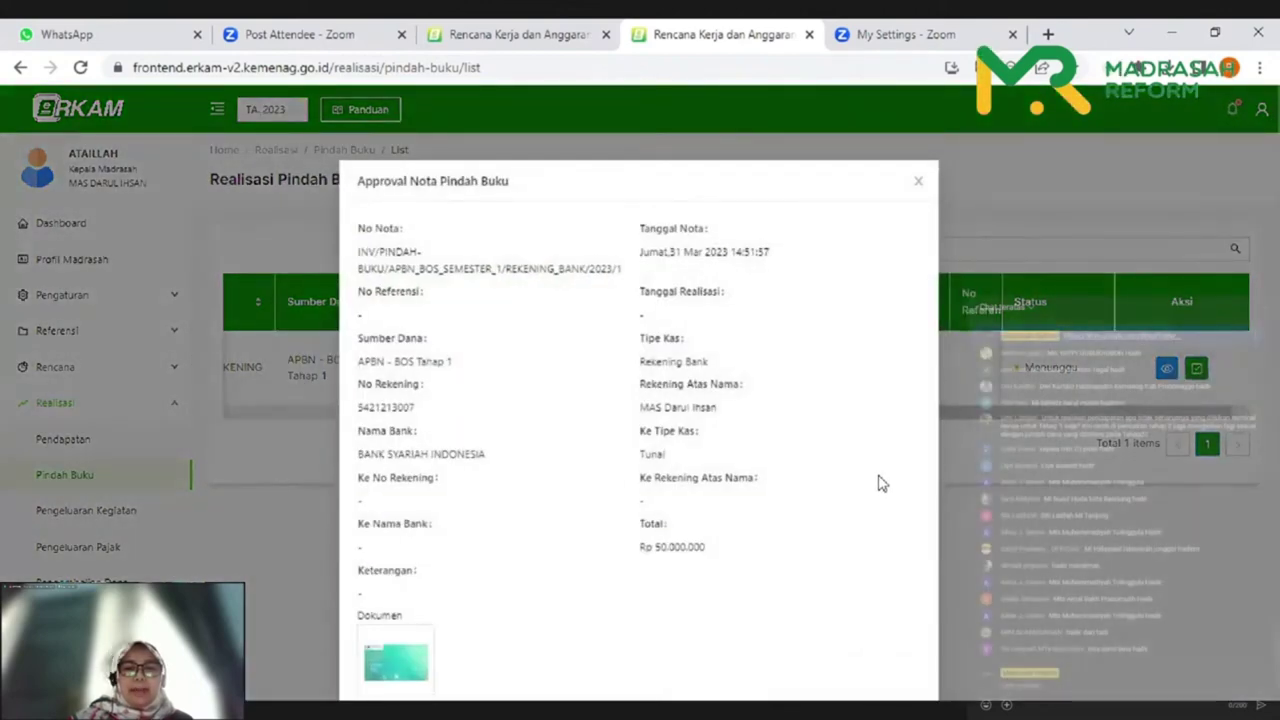
scroll(878, 484, "down", 1)
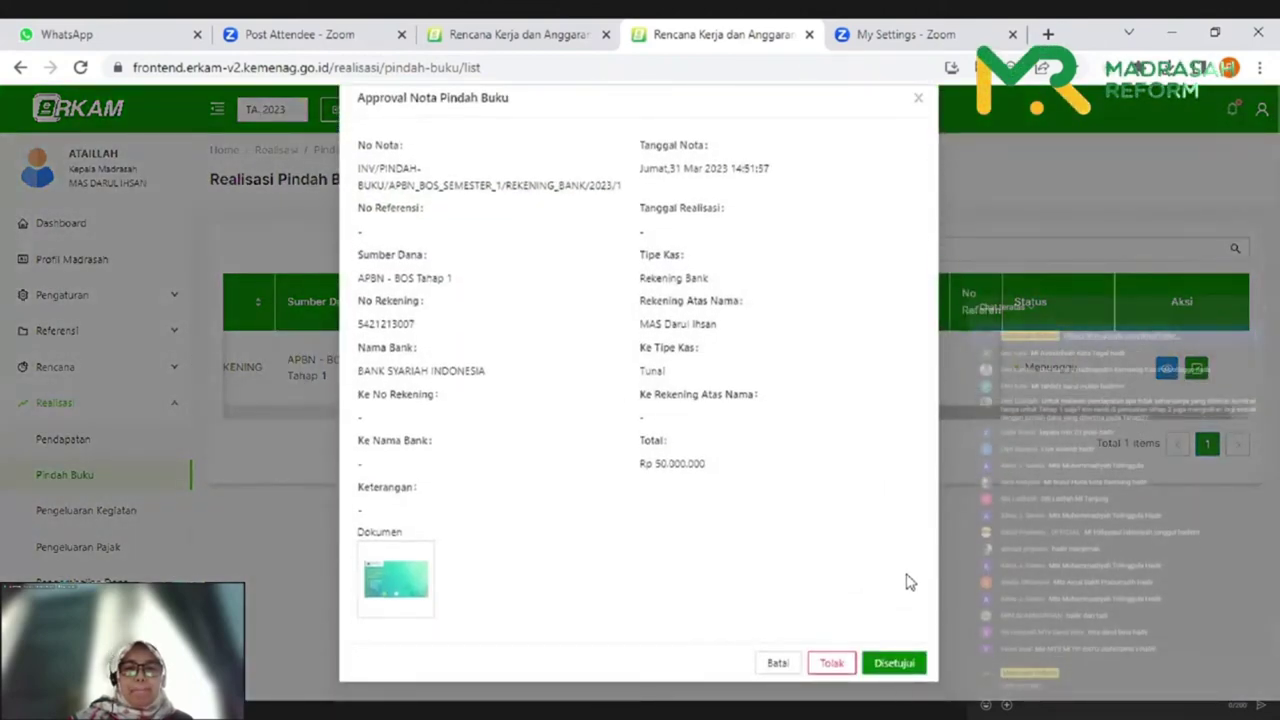
left_click(894, 664)
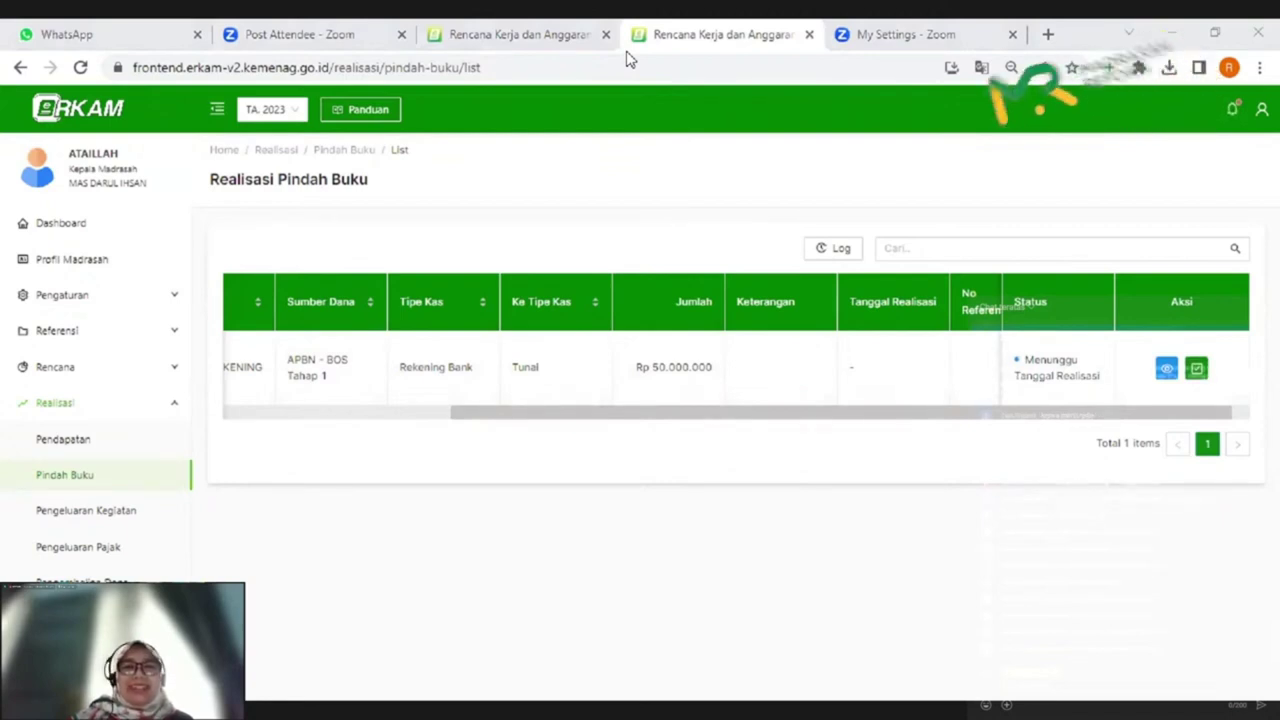
key("alt+Tab")
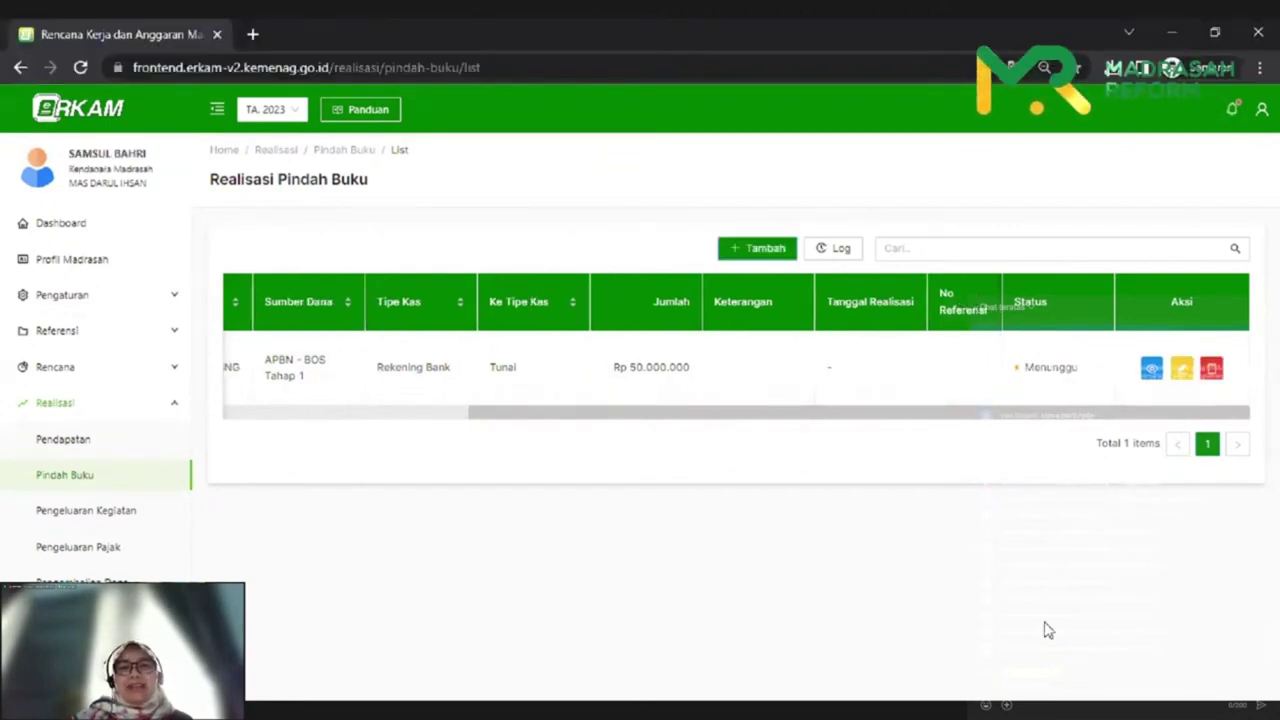
Step: Reload the Pindah Buku list and confirm the nota shows Menunggu Tanggal Realisasi
key("F5")
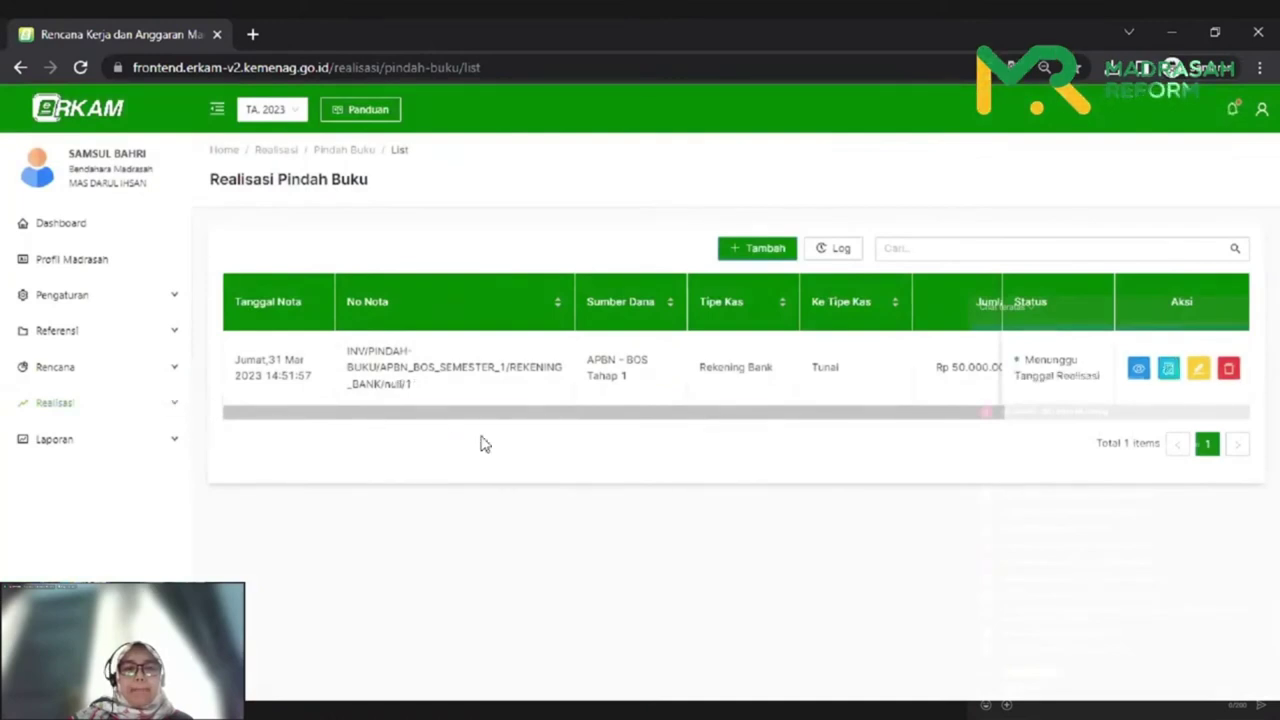
left_click_drag(627, 414, 914, 423)
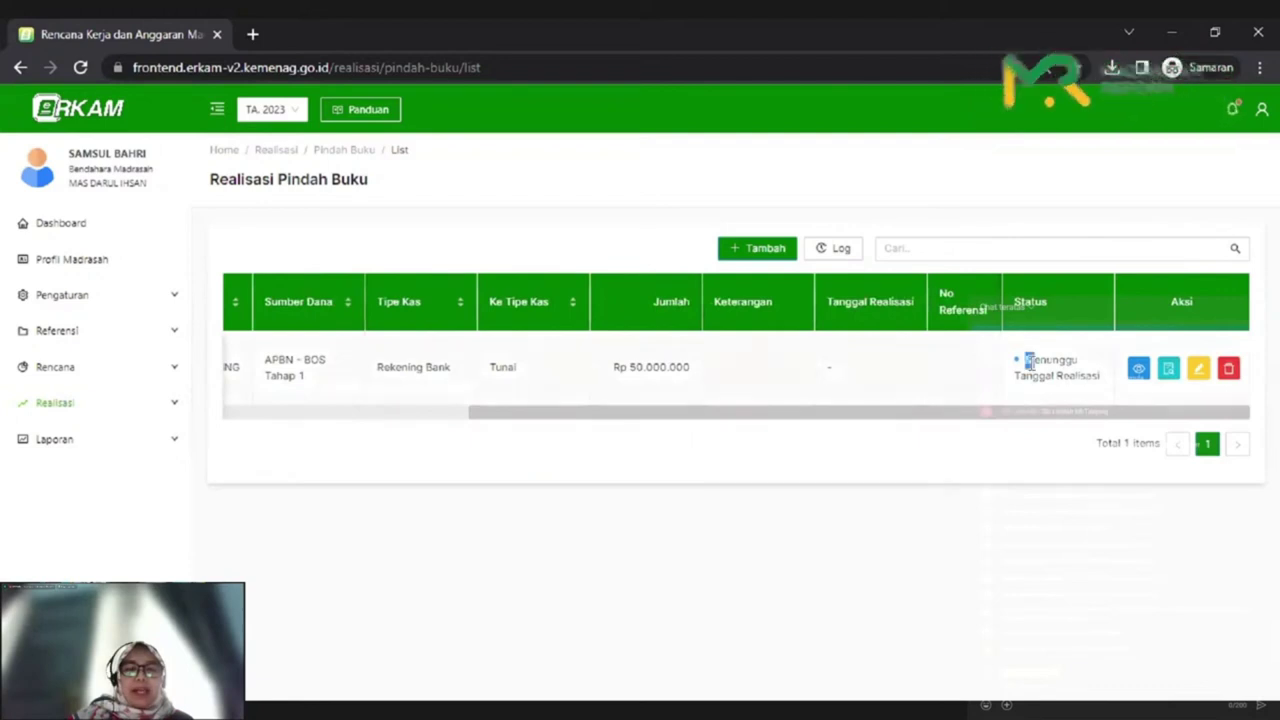
left_click_drag(1028, 360, 1103, 400)
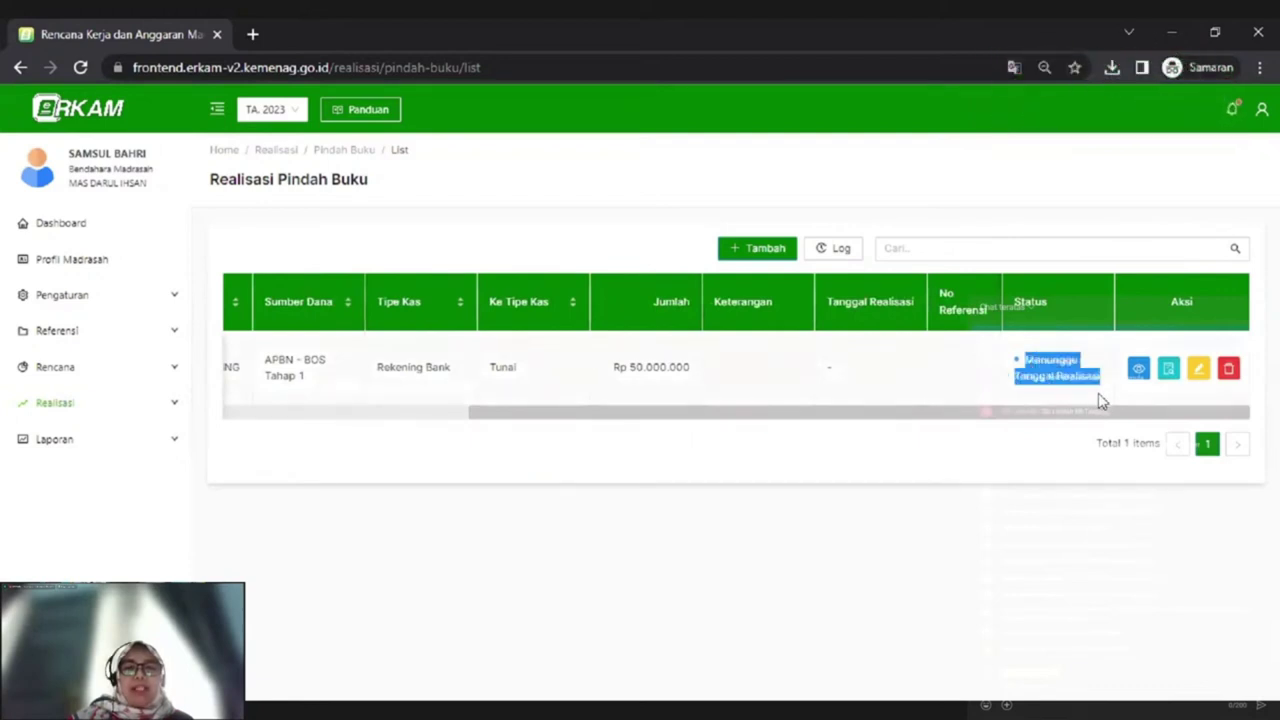
Step: Set the nota's realisation date to 3 April 2023 with reference 02 and save it
left_click(1168, 370)
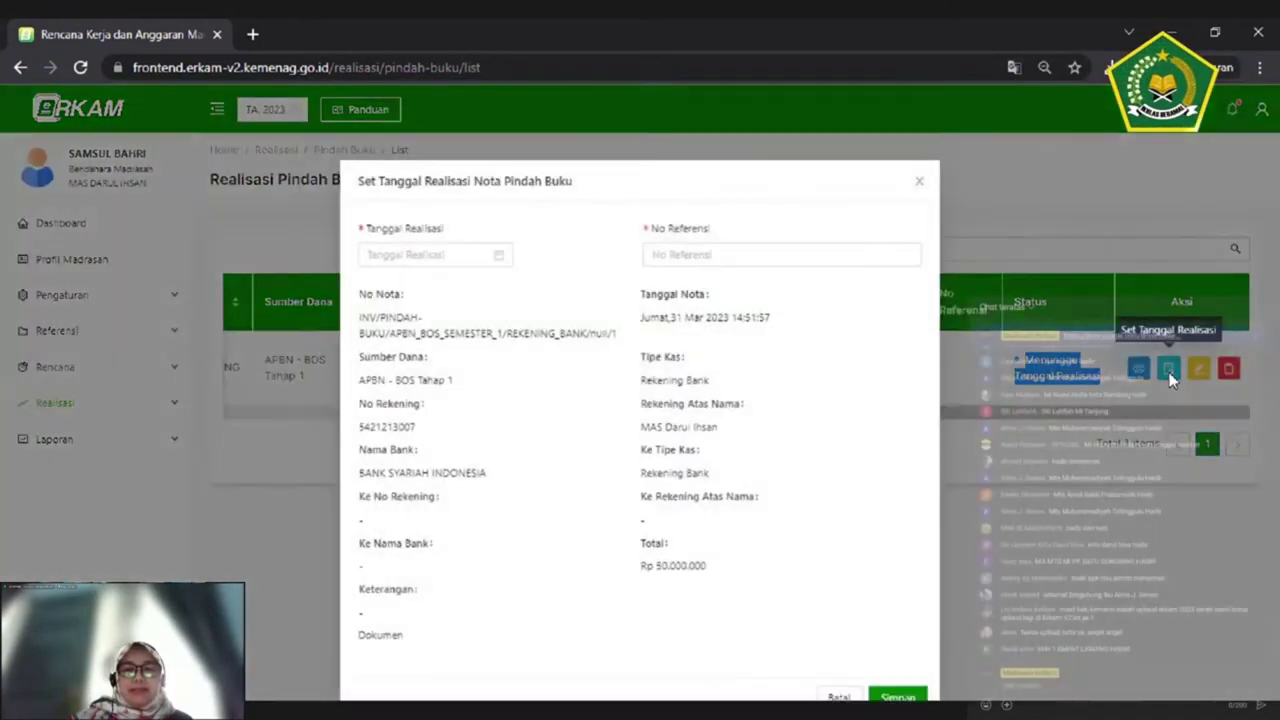
left_click(432, 255)
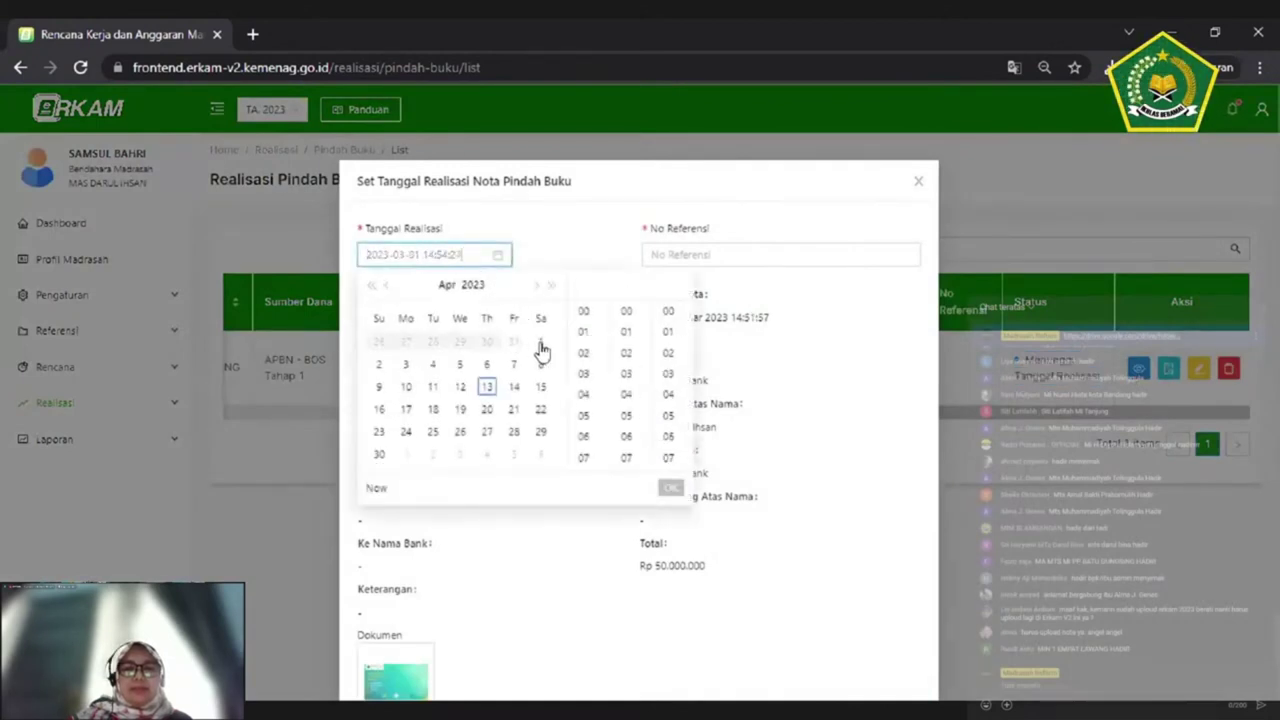
left_click(406, 365)
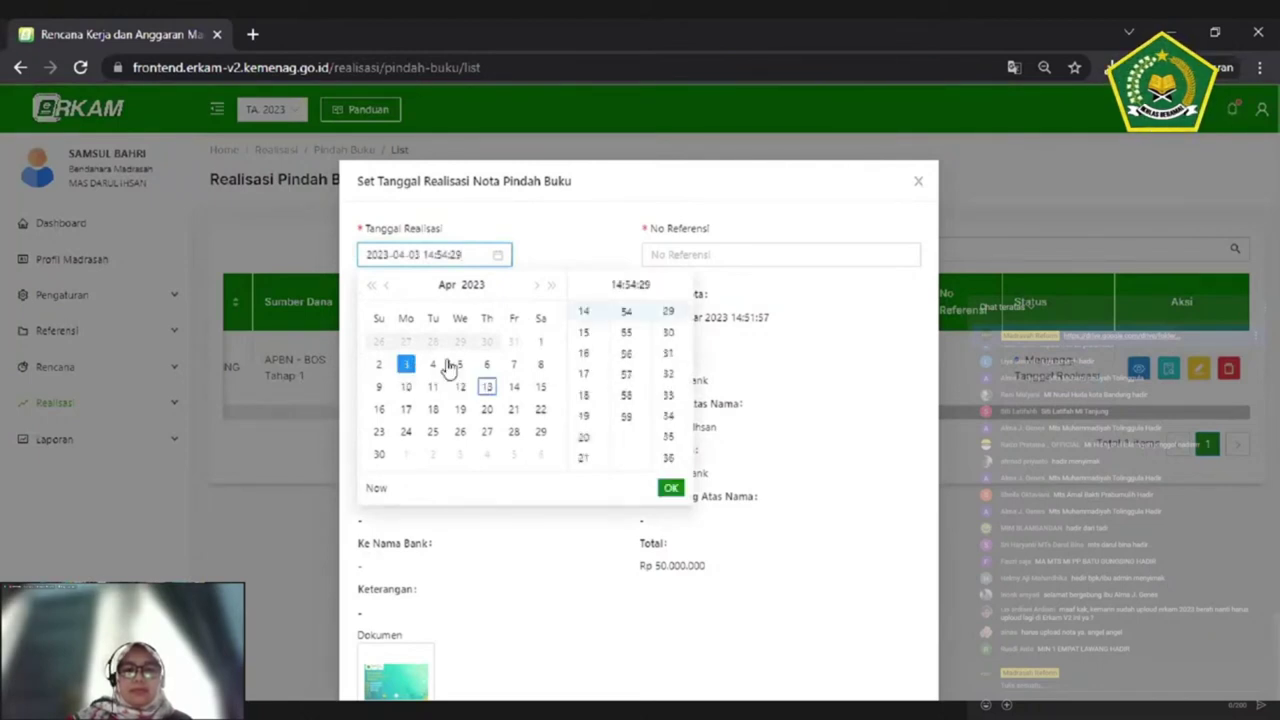
left_click(671, 488)
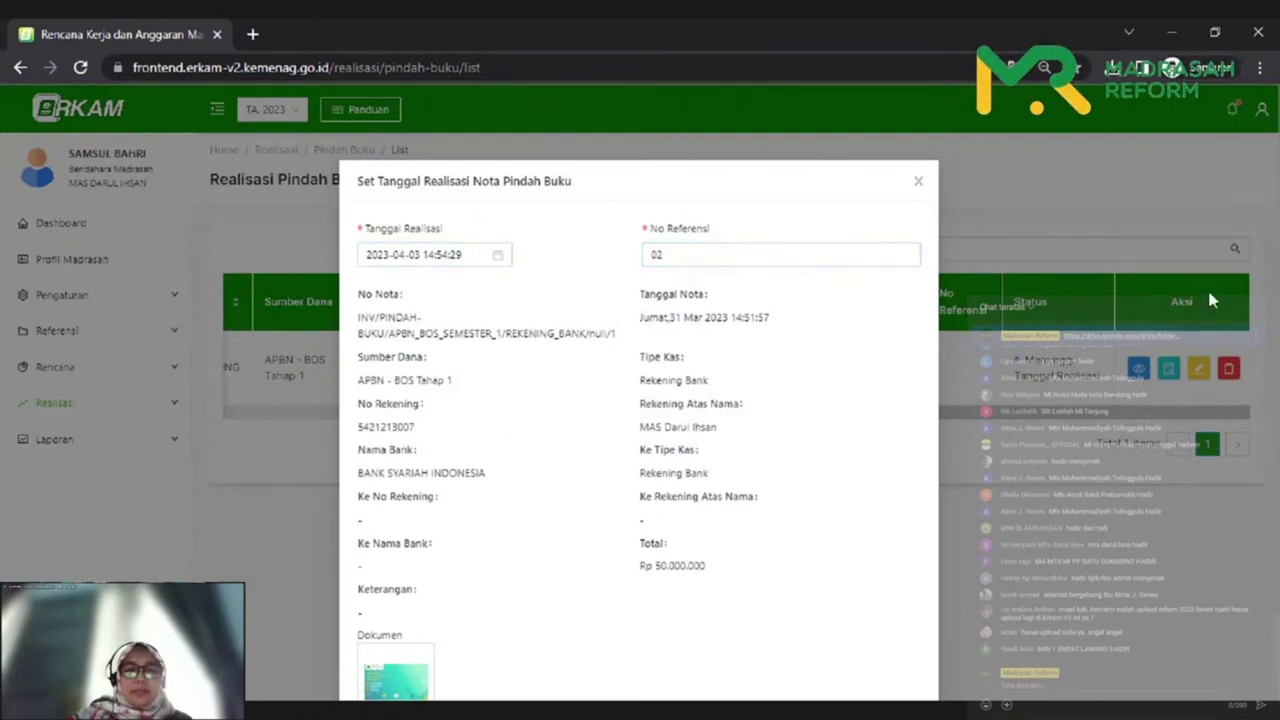
scroll(1207, 286, "down", 1)
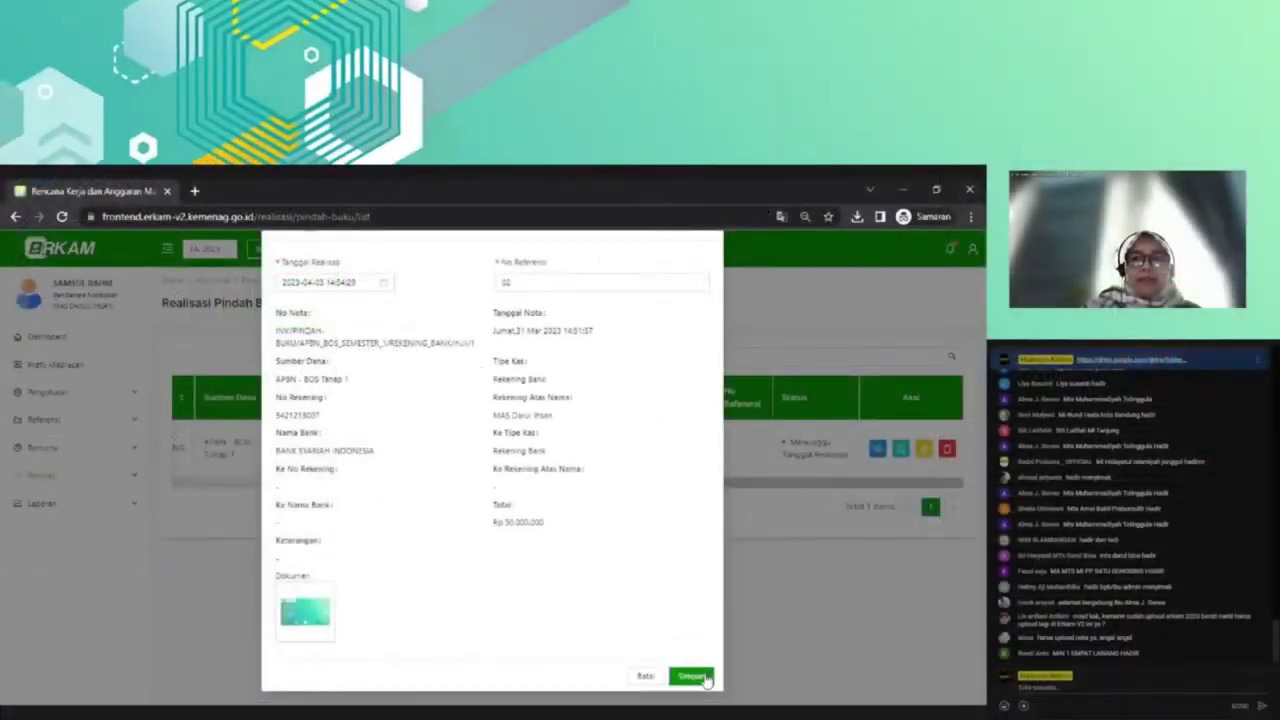
left_click(910, 664)
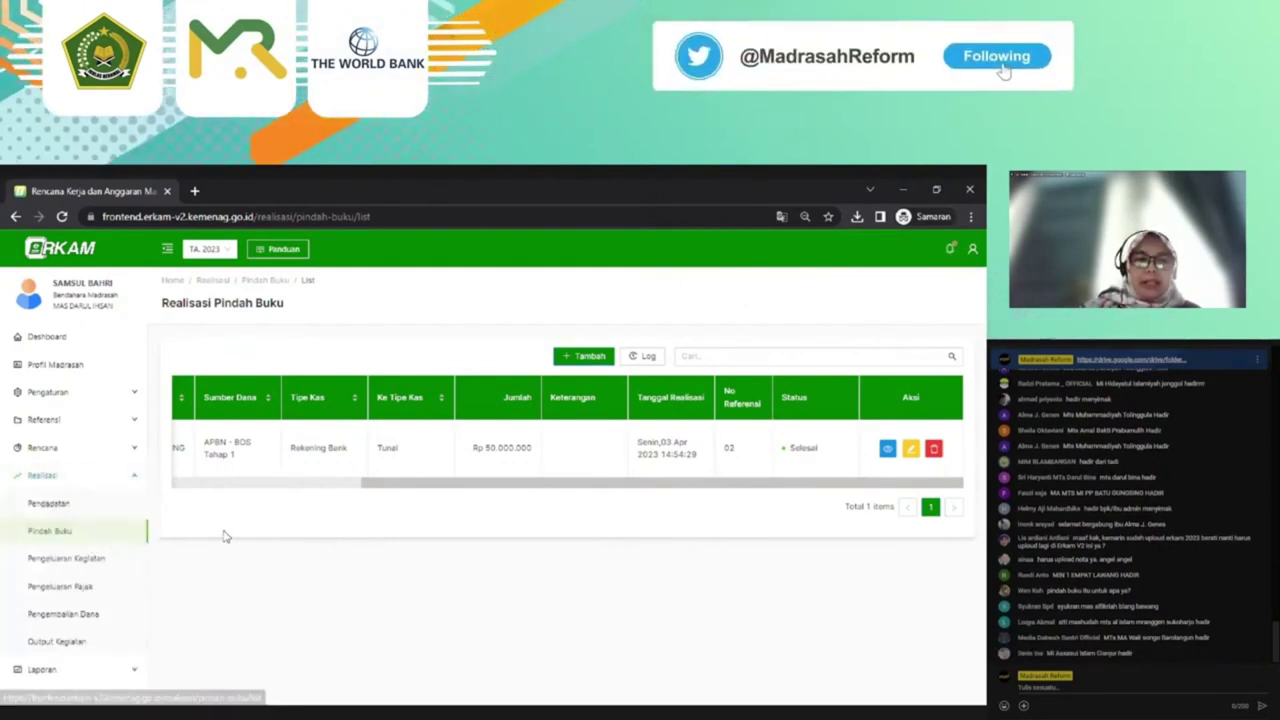
Step: Expand the Total Penerimaan di BKU breakdown on Realisasi Pendapatan, then open Laporan Penatausahaan in the sidebar
left_click(72, 508)
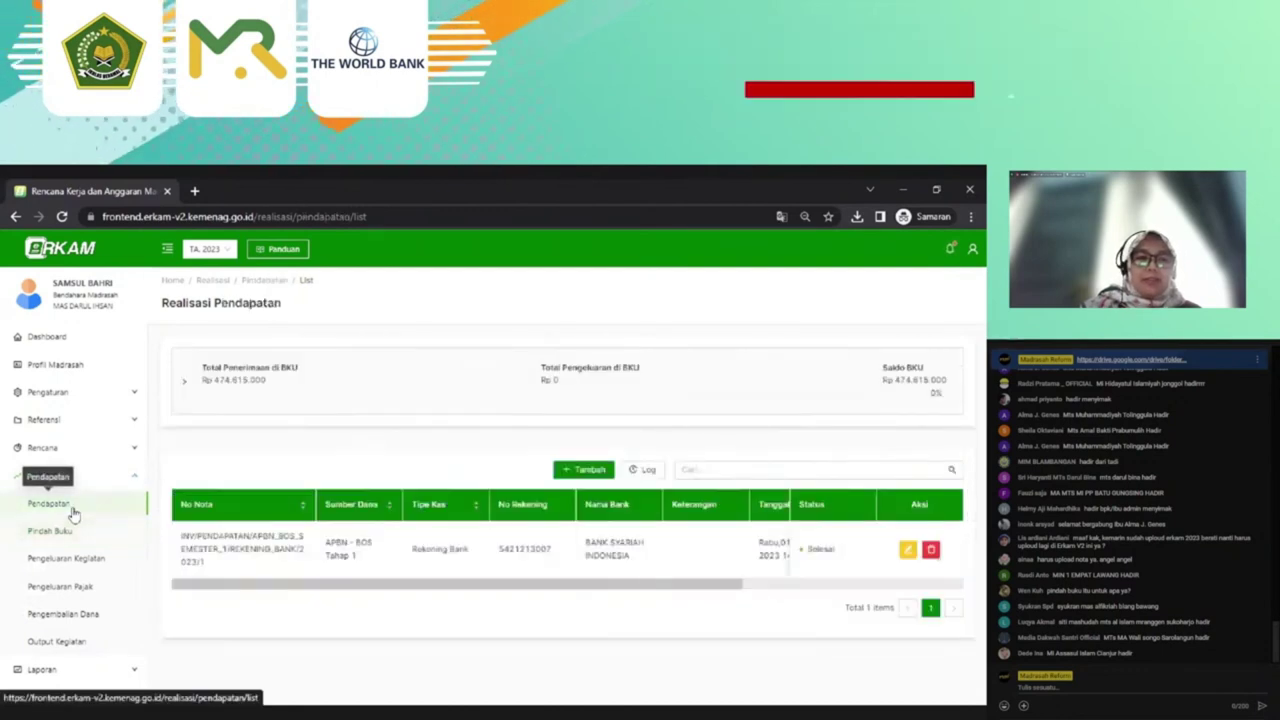
left_click(306, 385)
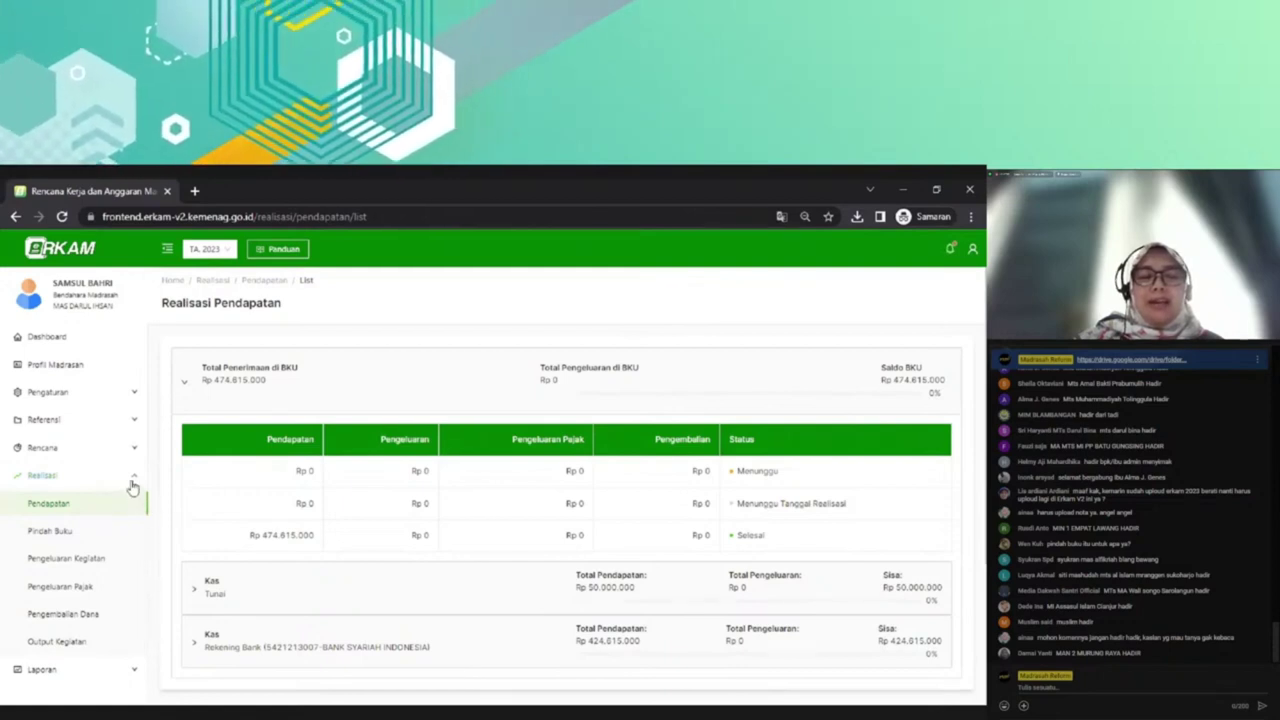
left_click(131, 484)
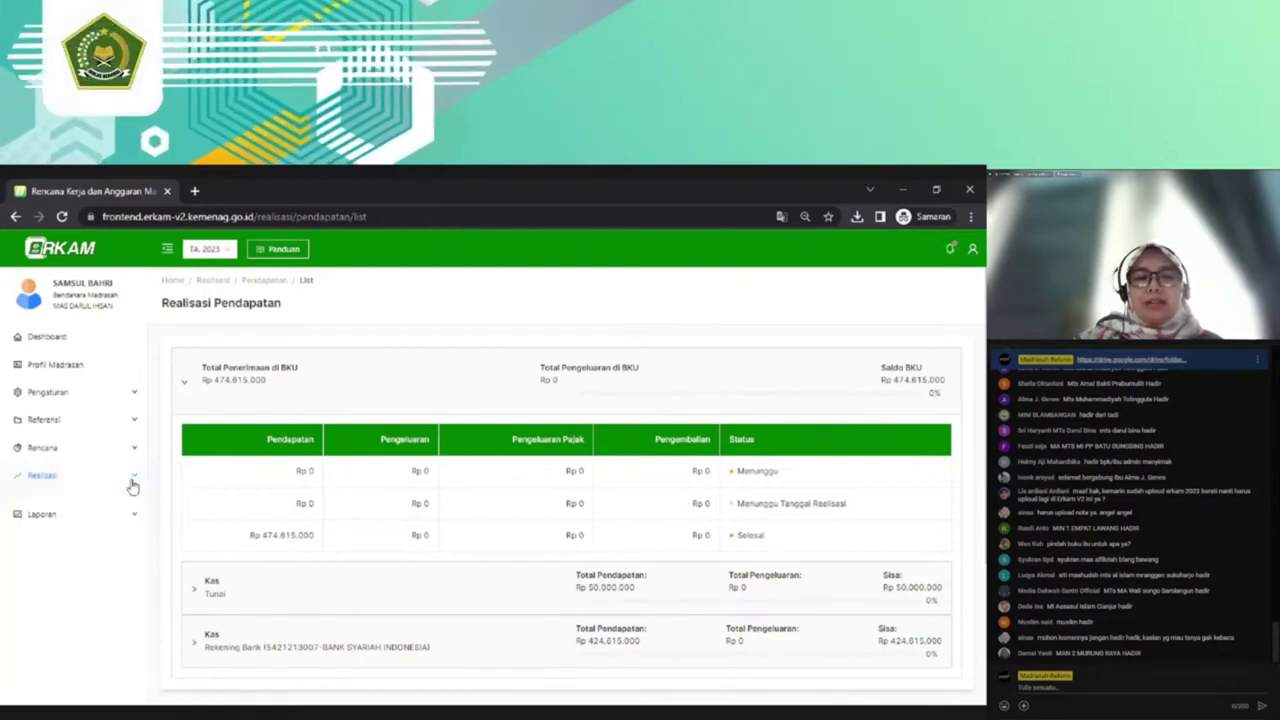
left_click(129, 506)
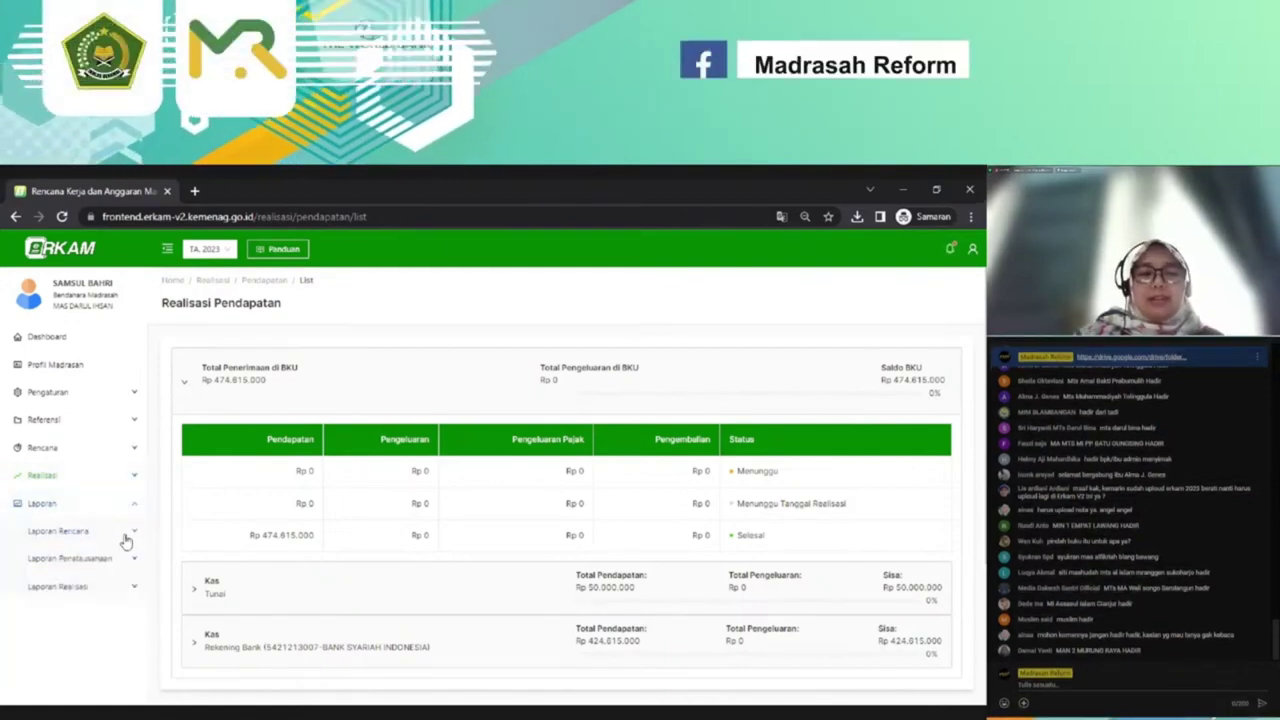
left_click(125, 557)
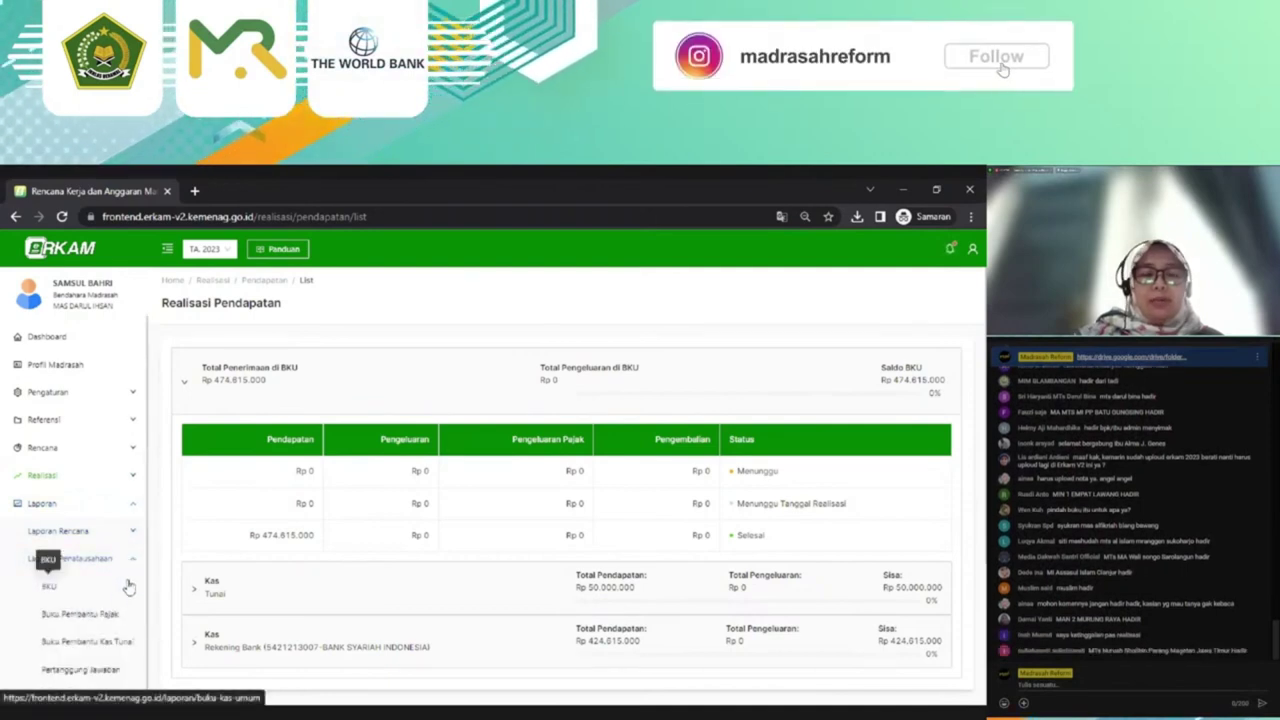
Step: Show the Buku Kas Umum for March 2023 with funding source APBN - BOS Tahap 1
left_click(95, 594)
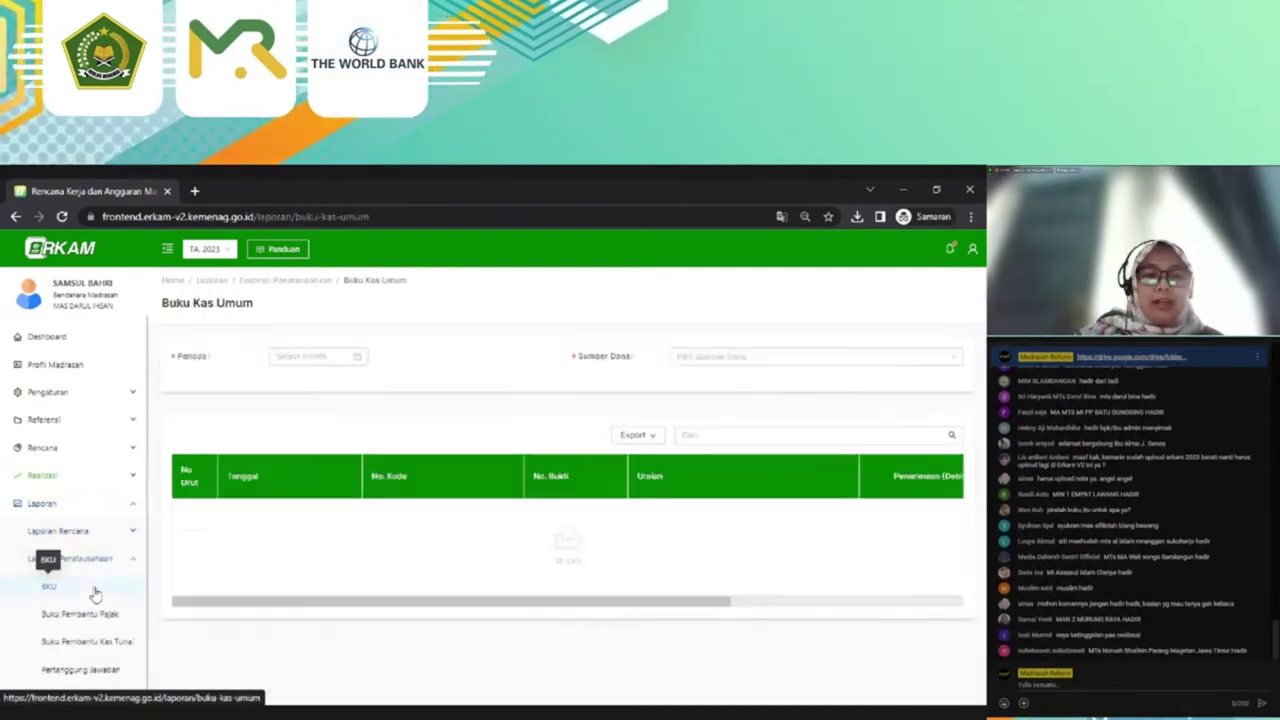
left_click(320, 356)
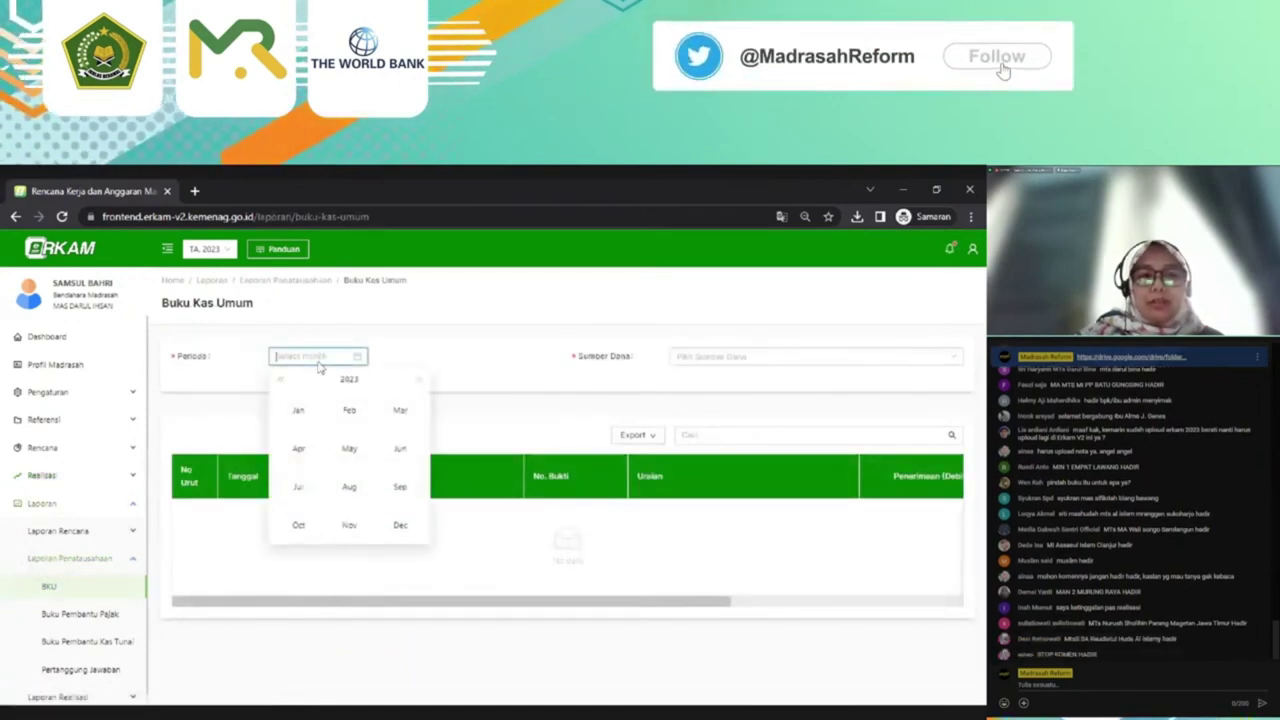
left_click(396, 412)
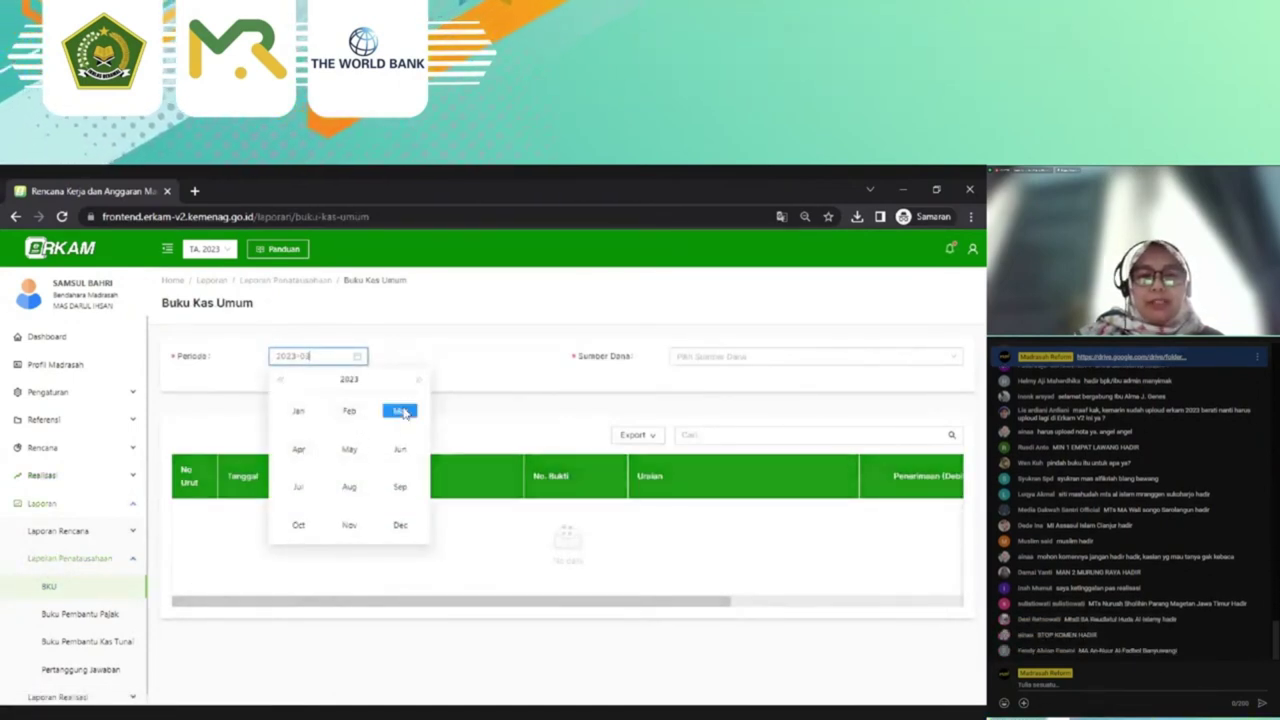
left_click(318, 356)
left_click(299, 450)
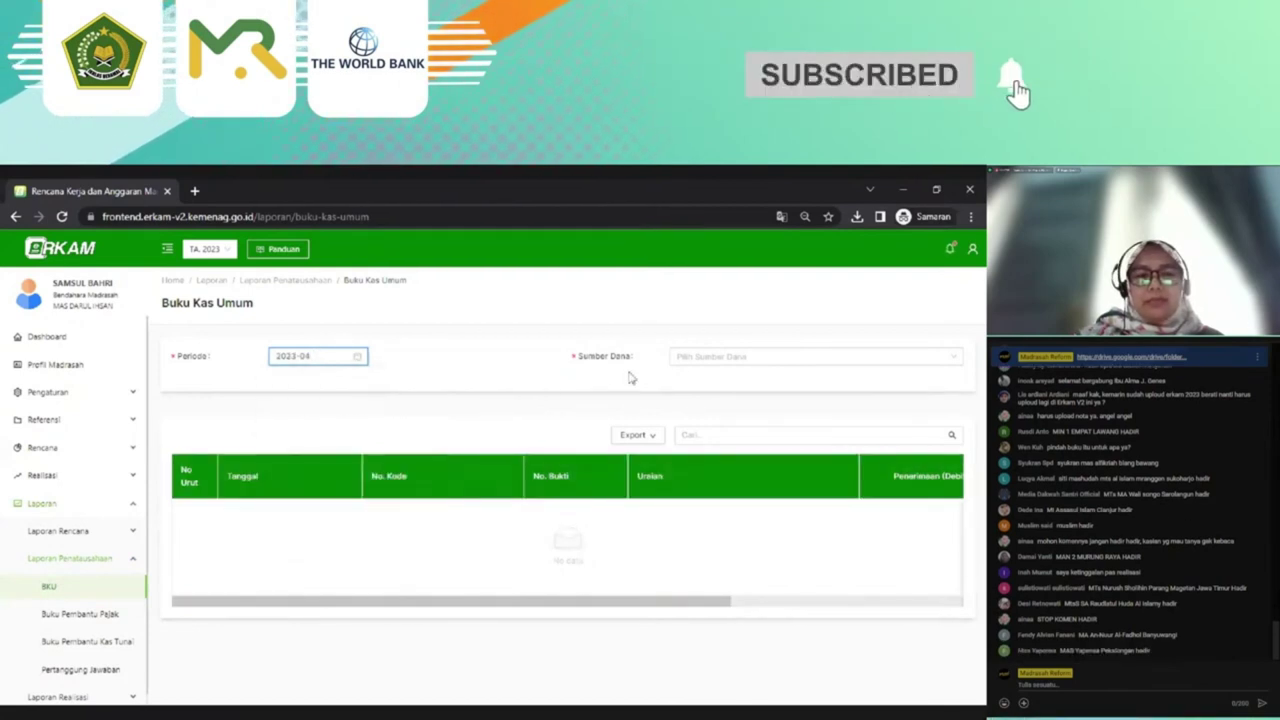
left_click(322, 356)
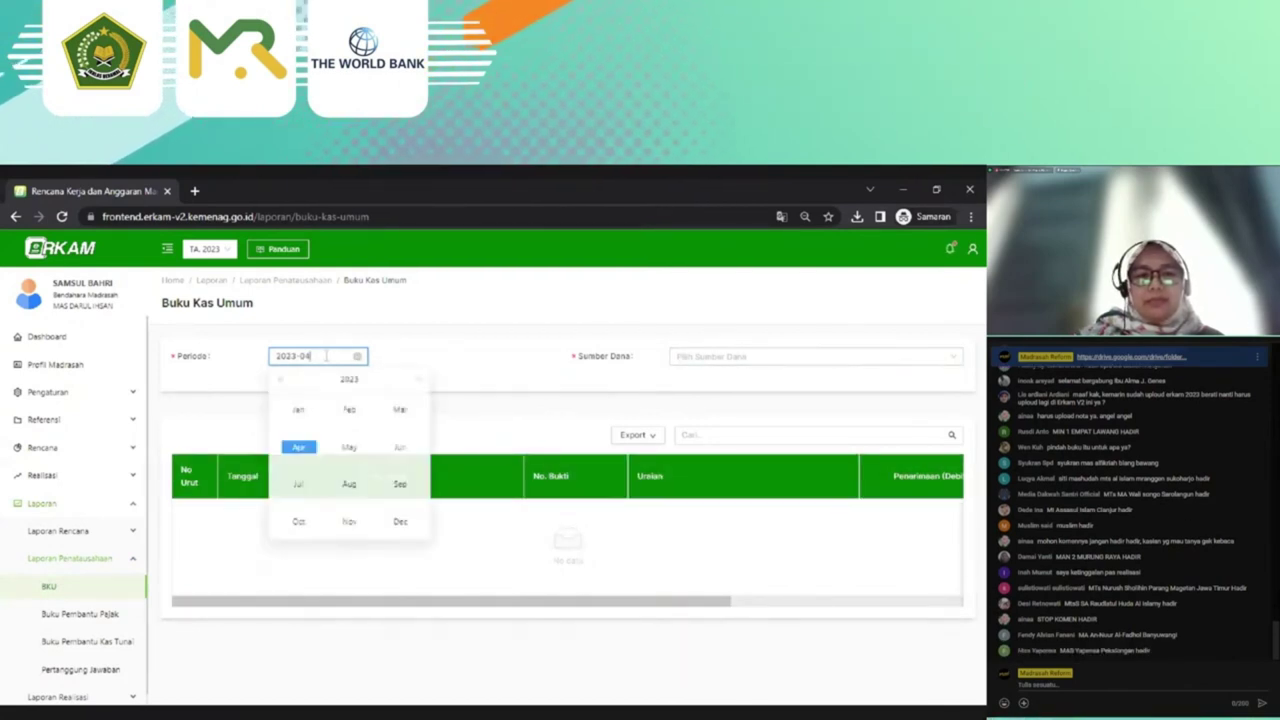
left_click(402, 414)
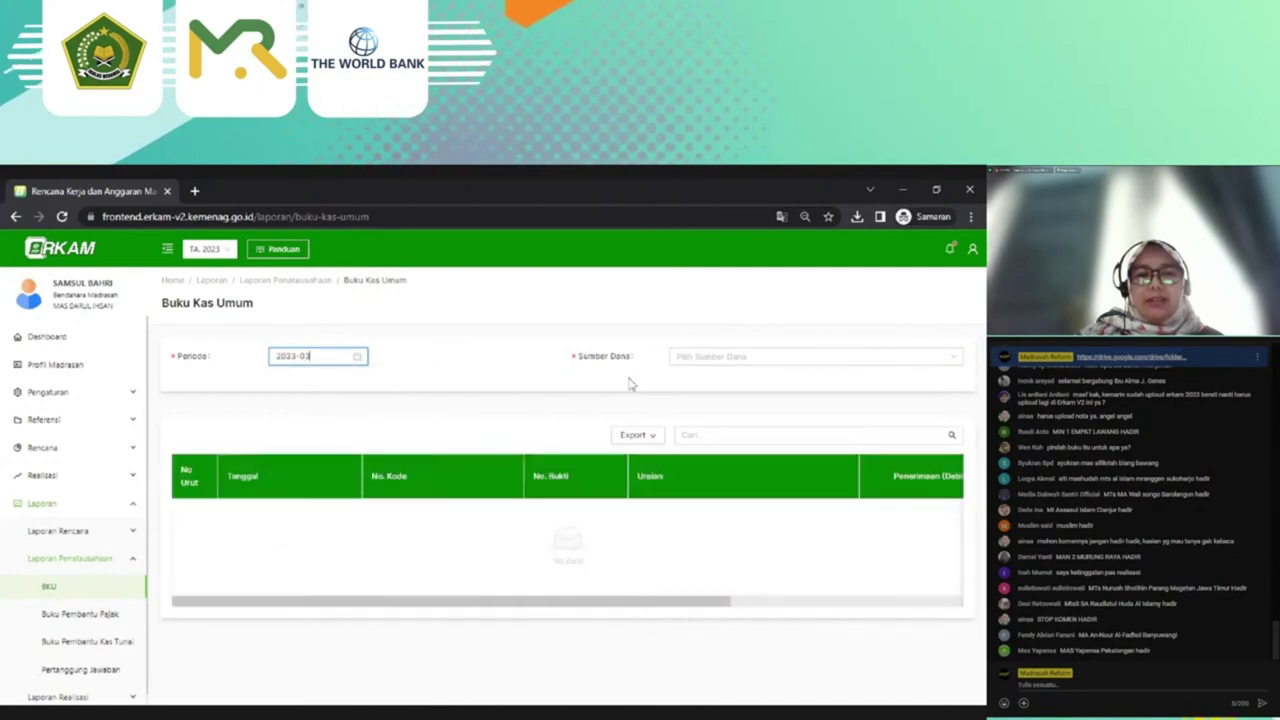
left_click(739, 363)
left_click(741, 378)
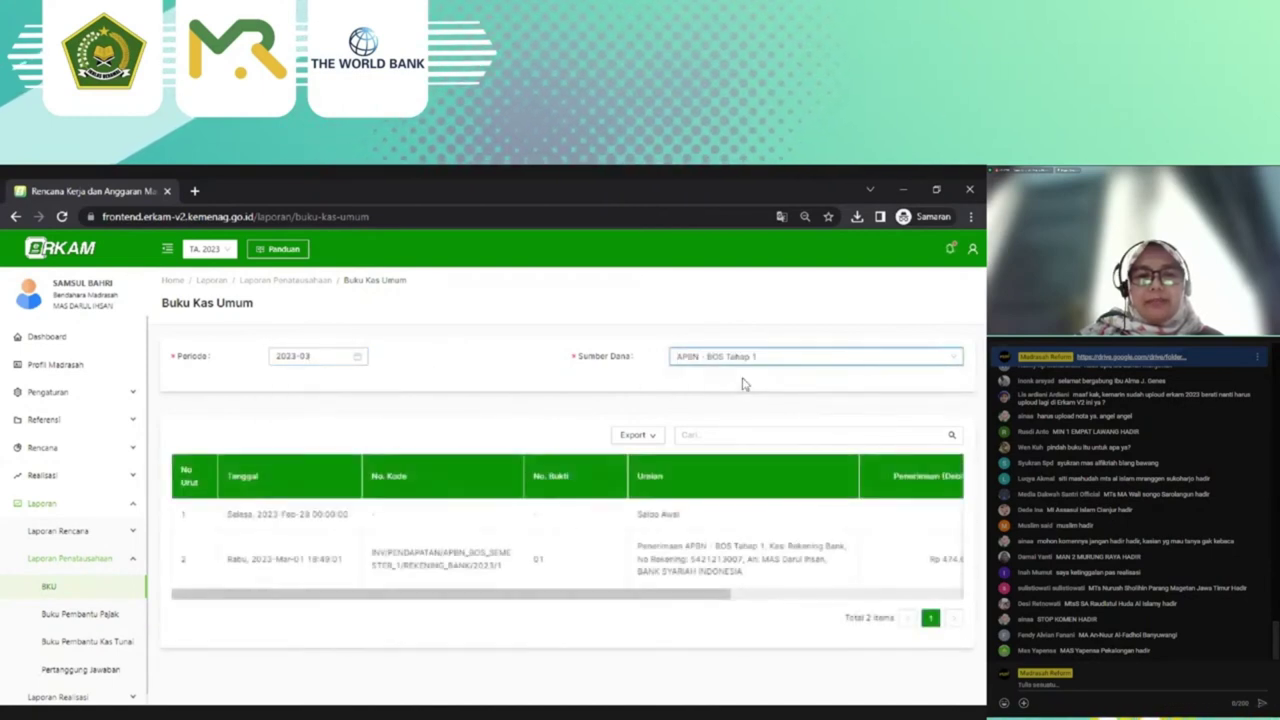
left_click_drag(700, 594, 950, 588)
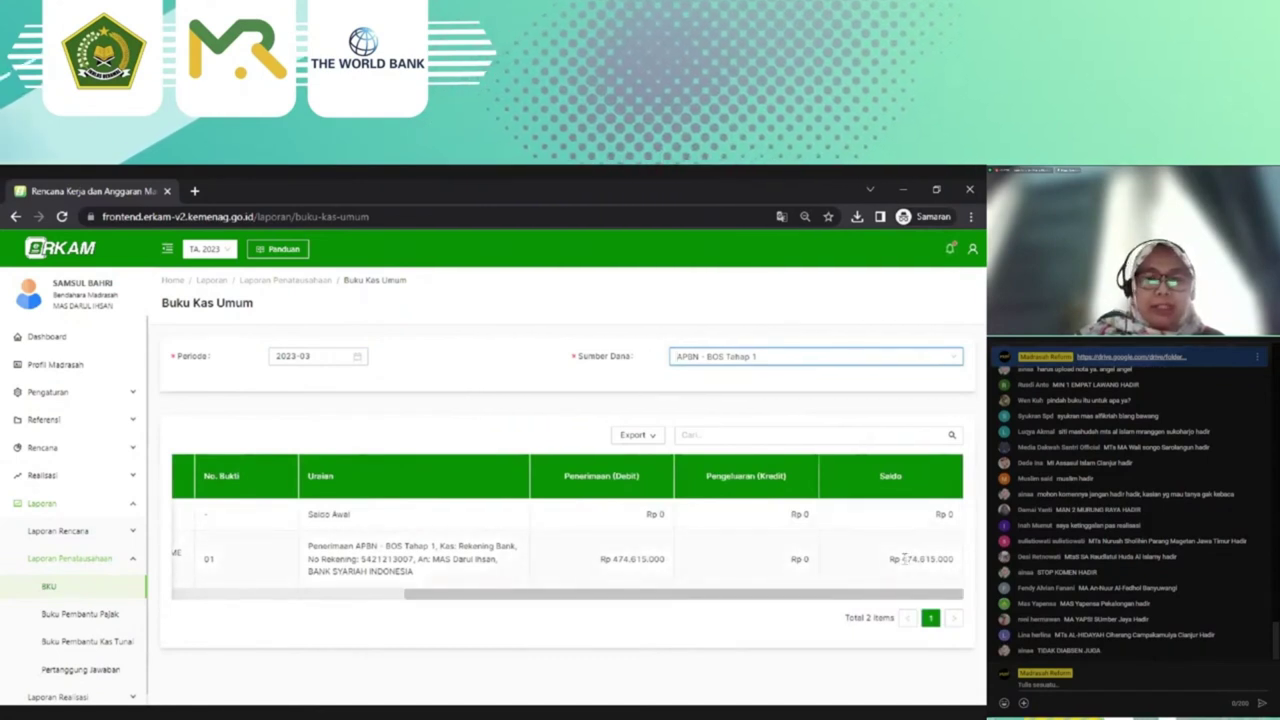
left_click_drag(903, 559, 918, 559)
Step: Switch the period to April 2023 and review the Pindah Buku transfer rows
left_click(316, 356)
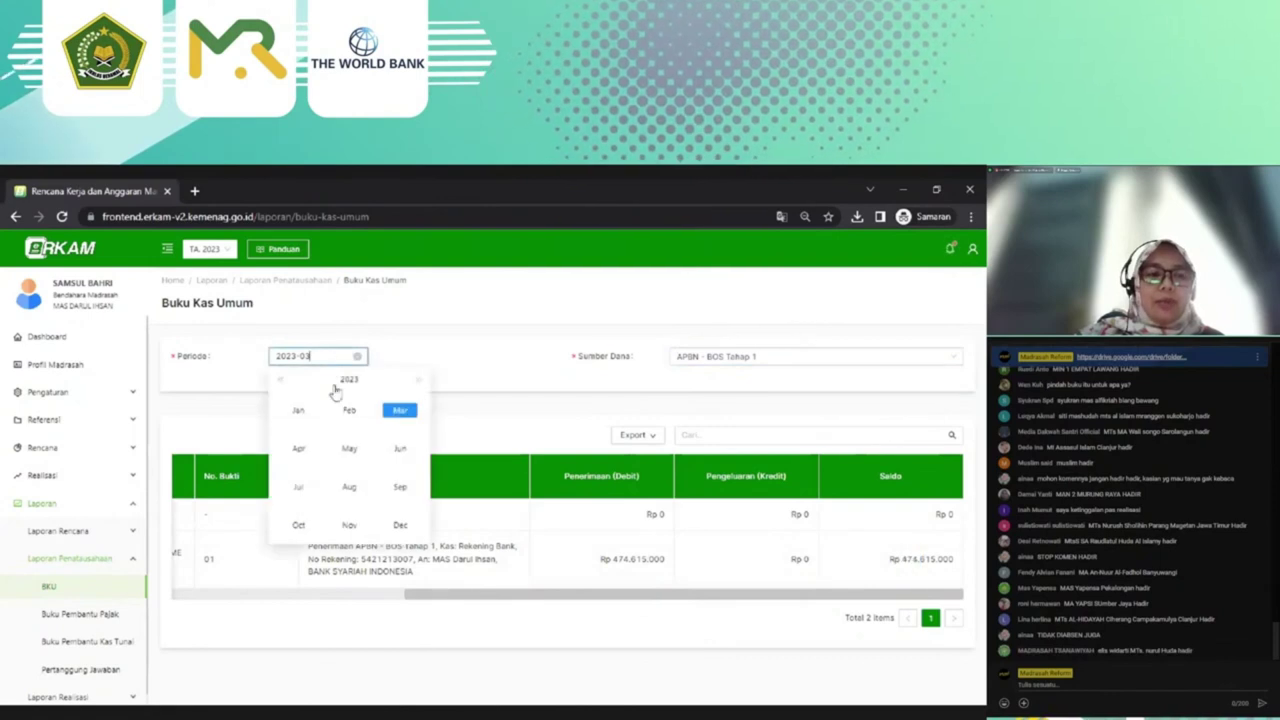
left_click(302, 450)
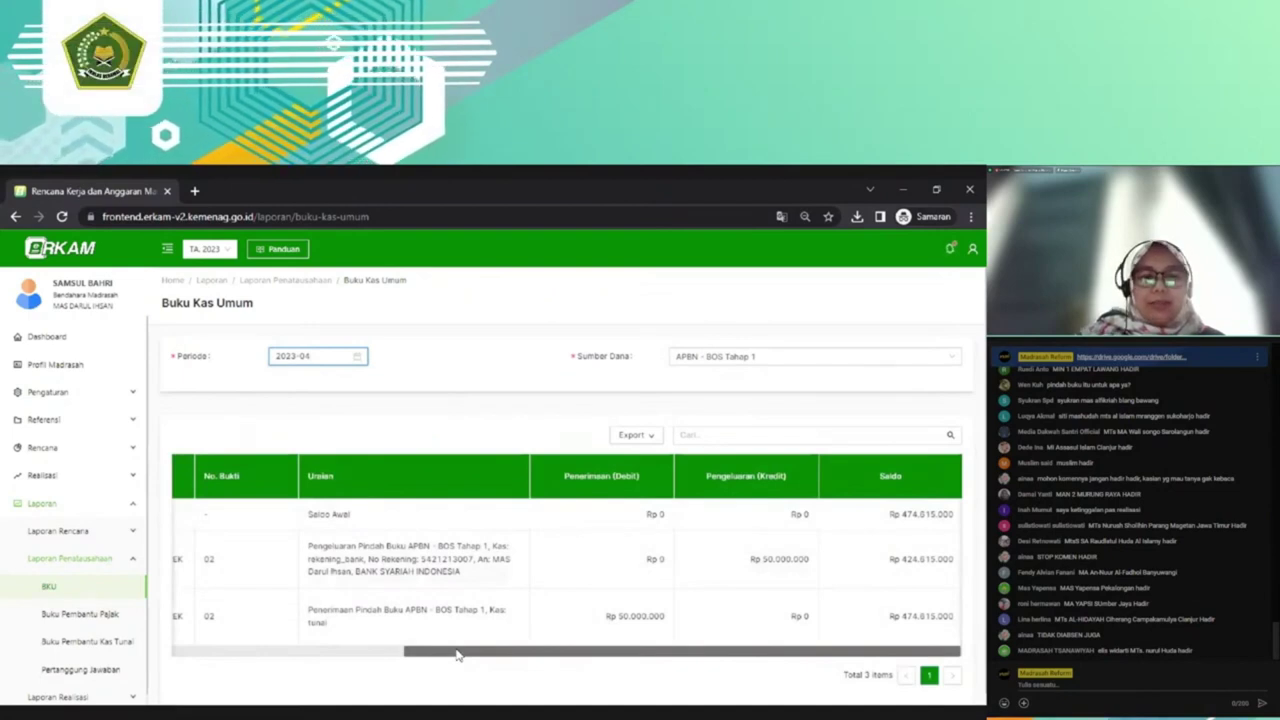
left_click_drag(456, 653, 108, 655)
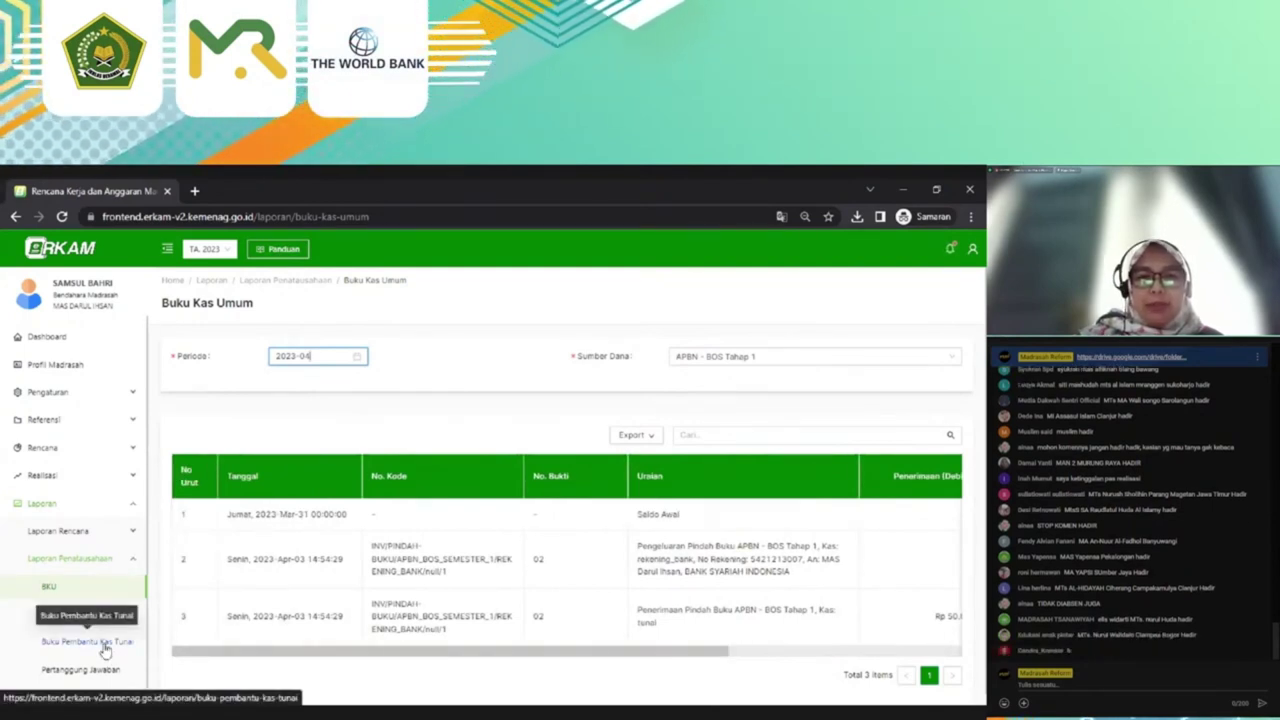
left_click_drag(434, 654, 665, 661)
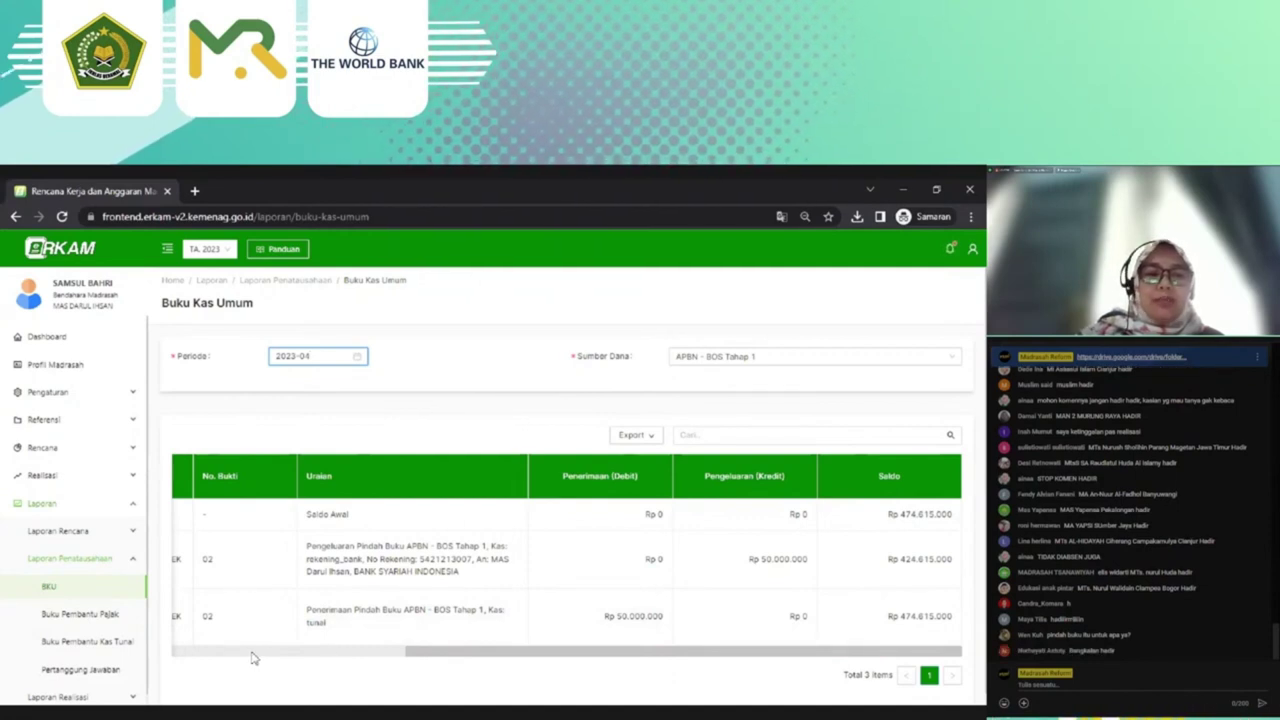
Step: Show the Buku Pembantu Kas Tunai for April 2023 with funding source APBN - BOS Tahap 1
left_click(113, 650)
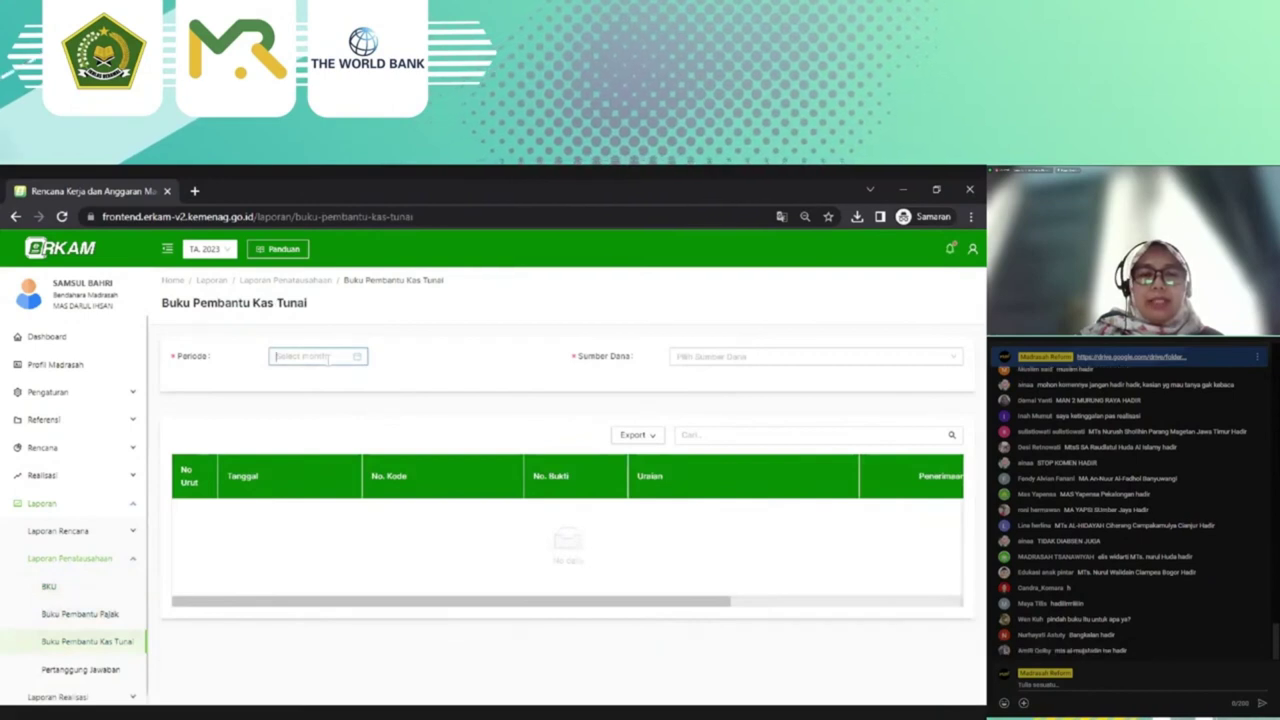
left_click(320, 356)
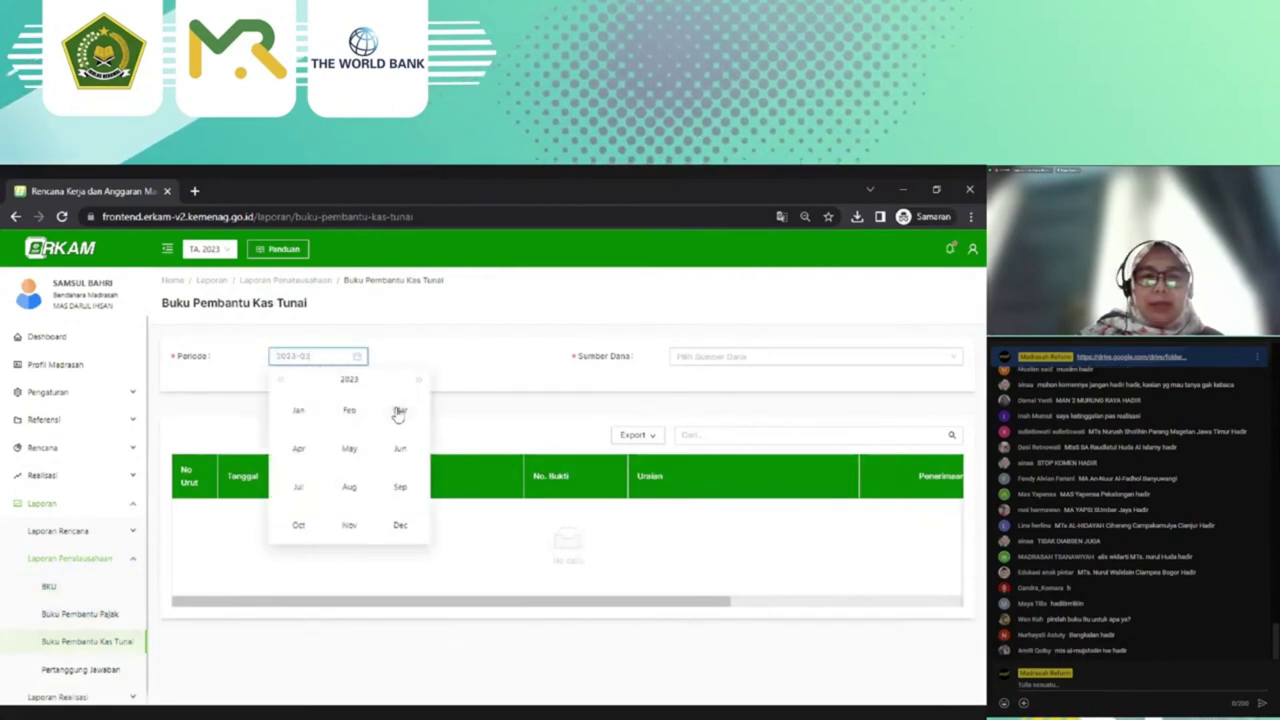
left_click(298, 449)
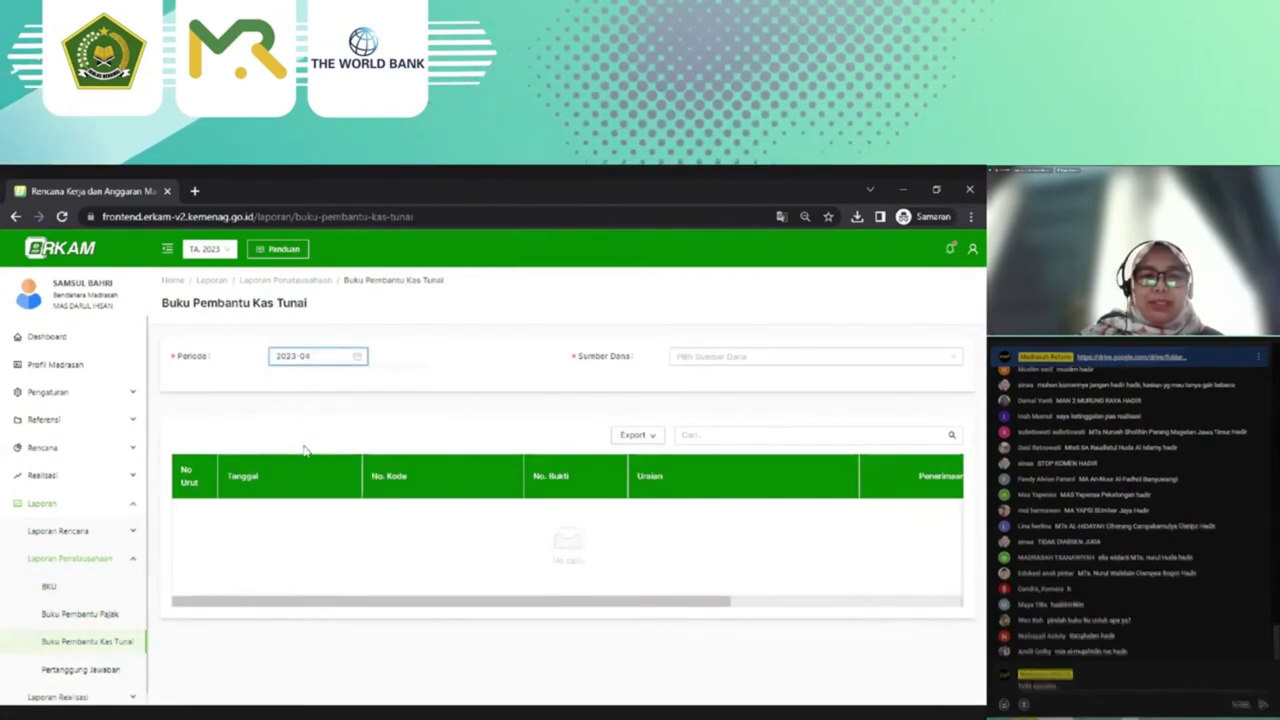
left_click(688, 356)
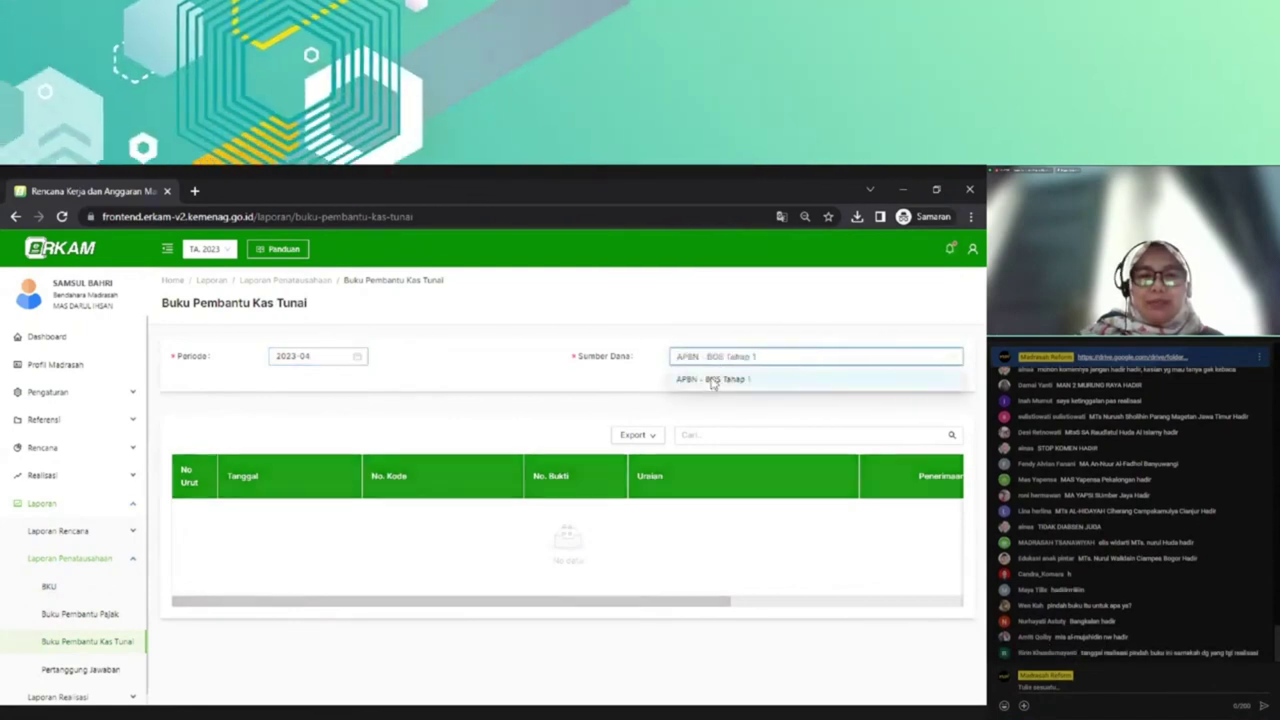
left_click(711, 378)
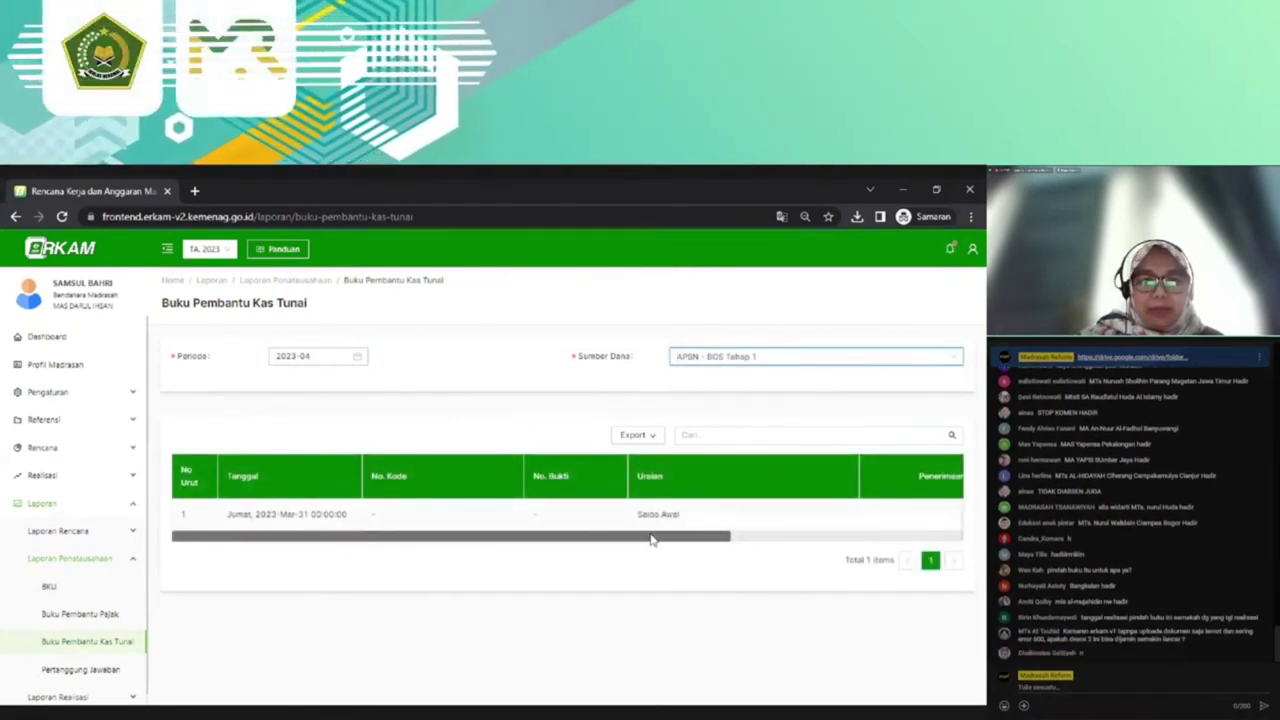
left_click_drag(651, 540, 897, 548)
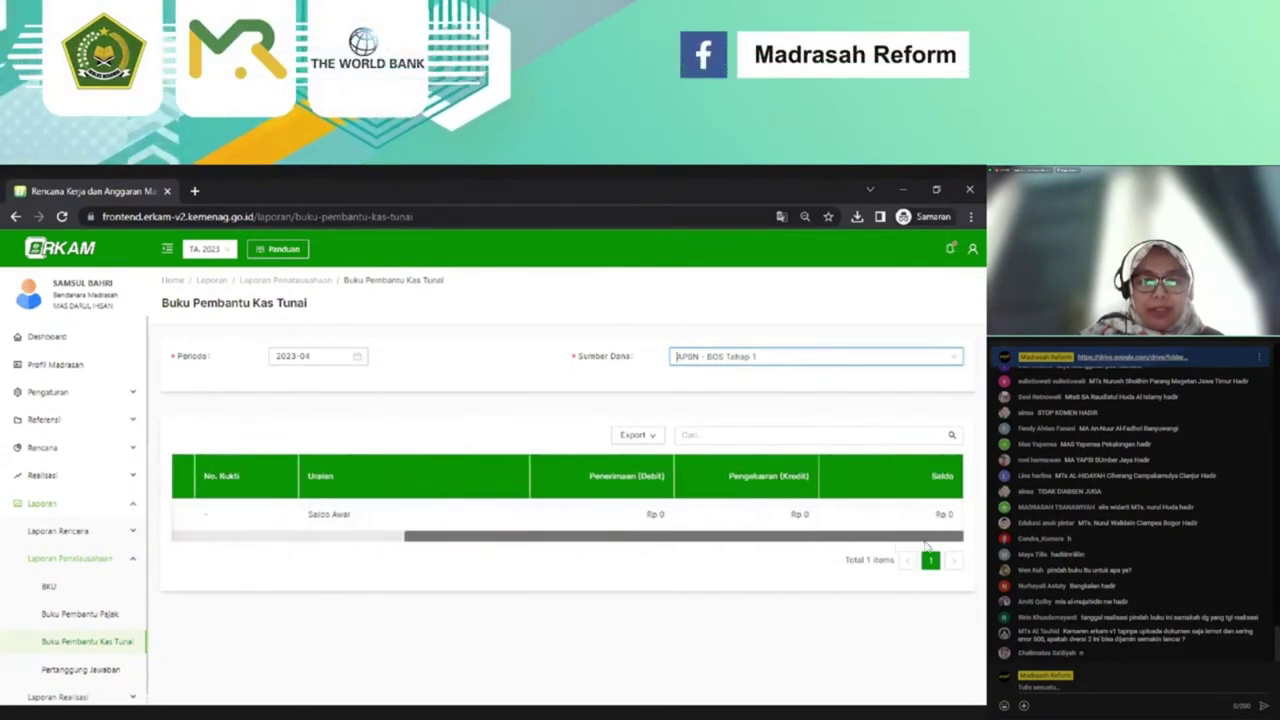
Step: Switch the period to March 2023, showing only Saldo Awal, and collapse Laporan Penatausahaan
left_click(340, 355)
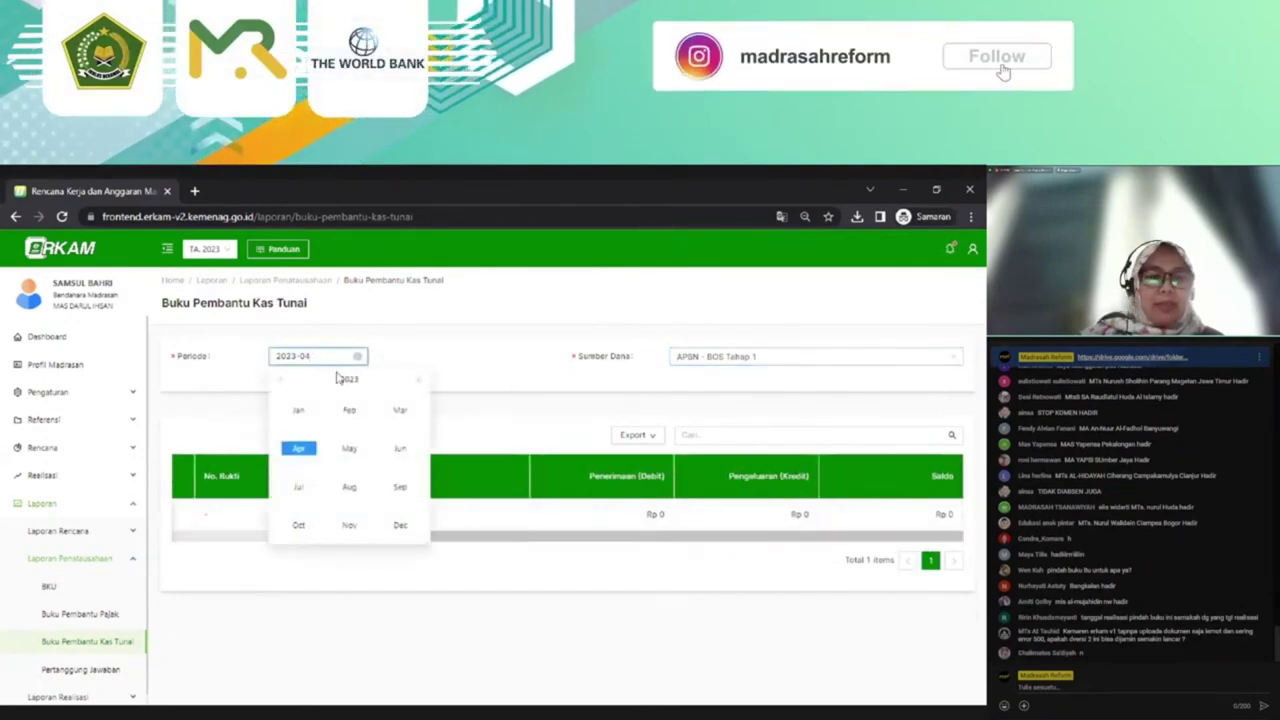
left_click(400, 413)
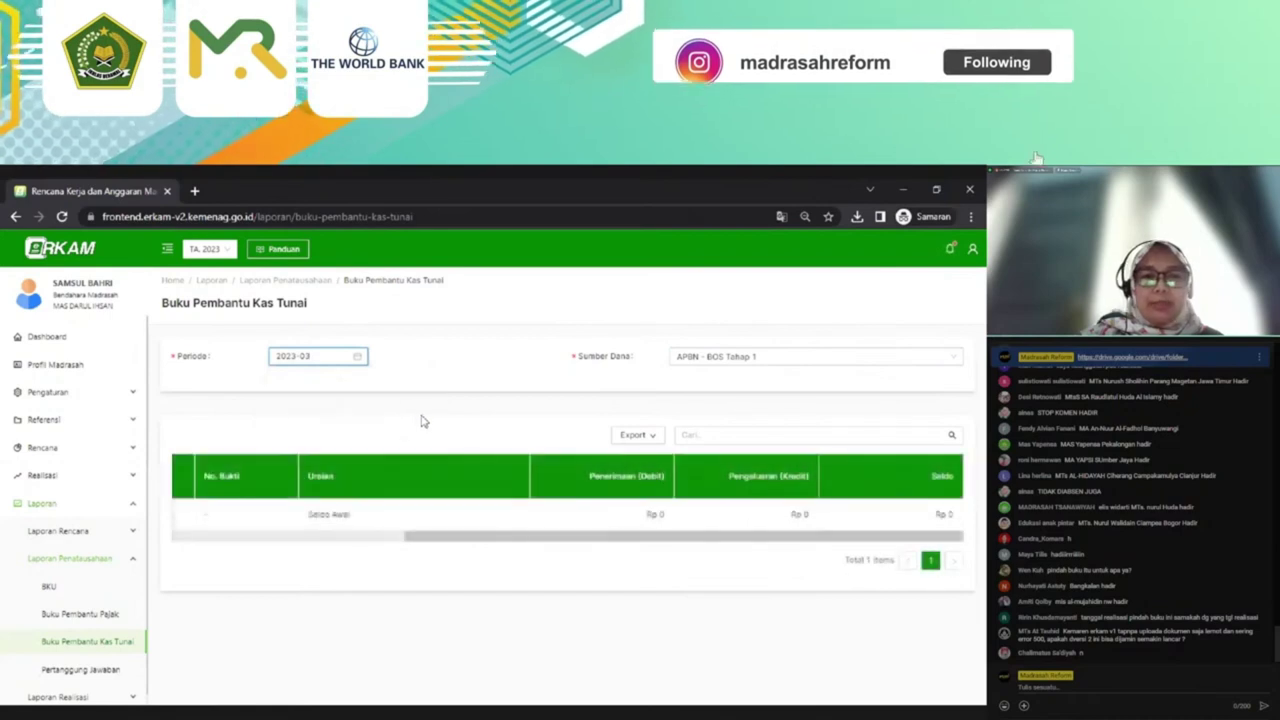
left_click_drag(588, 540, 537, 553)
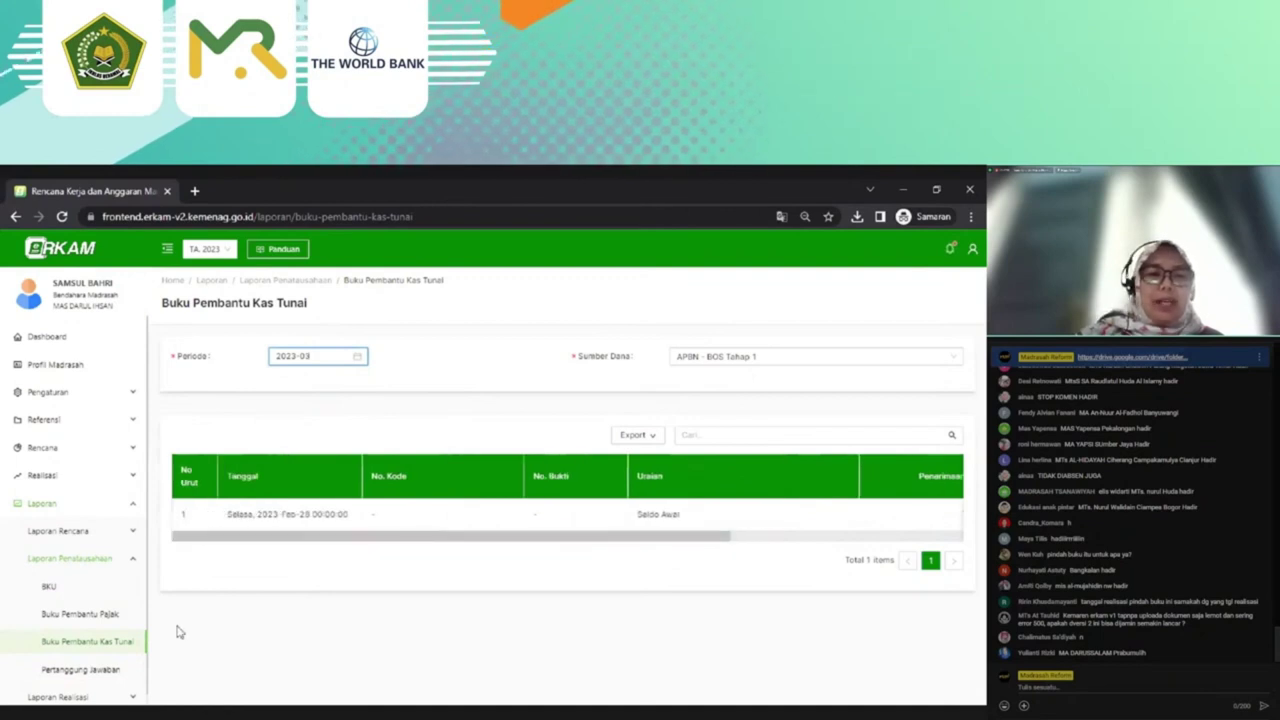
left_click(76, 560)
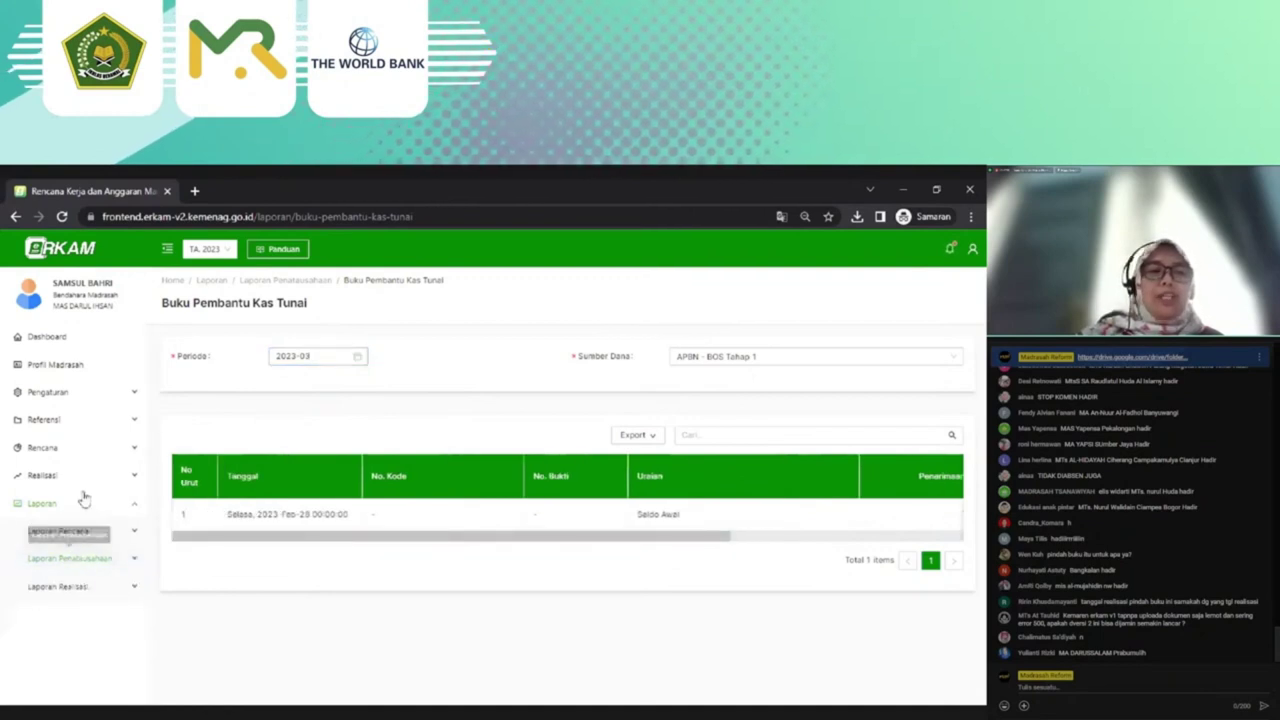
Step: Review the dashboard's summary cards, charts and Standar Nasional Pendidikan table
left_click(50, 337)
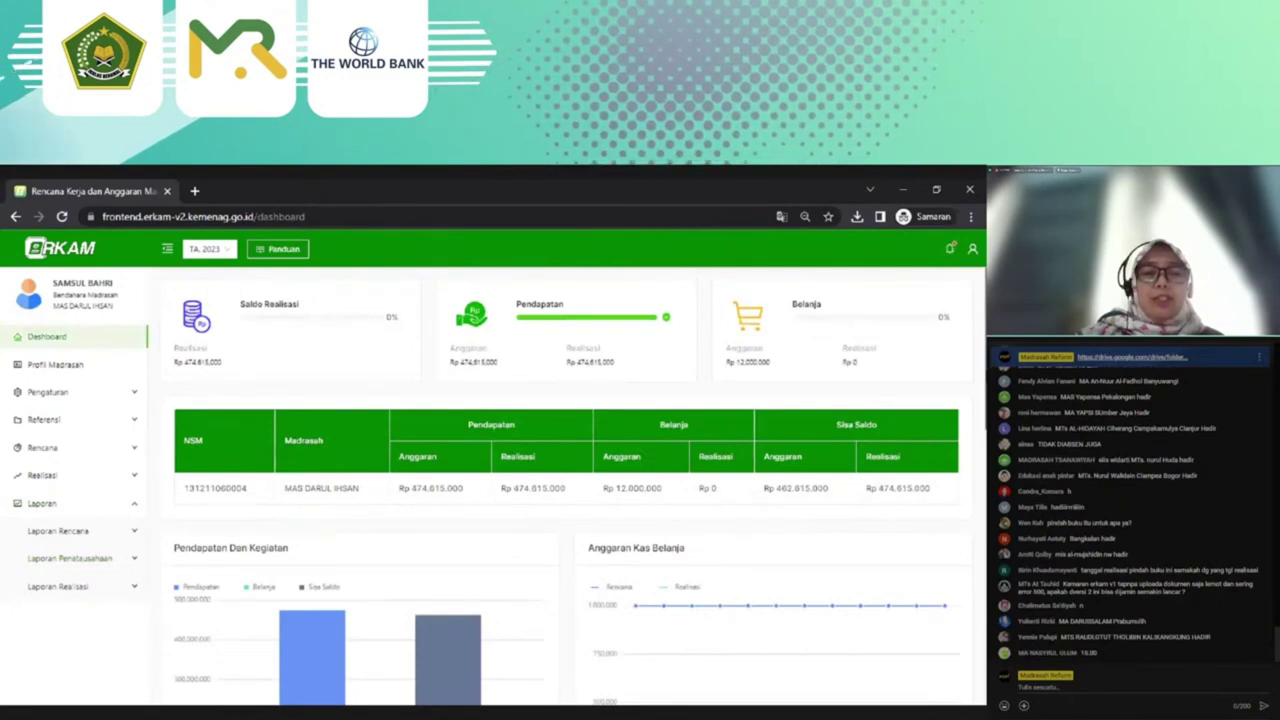
scroll(570, 480, "down", 1)
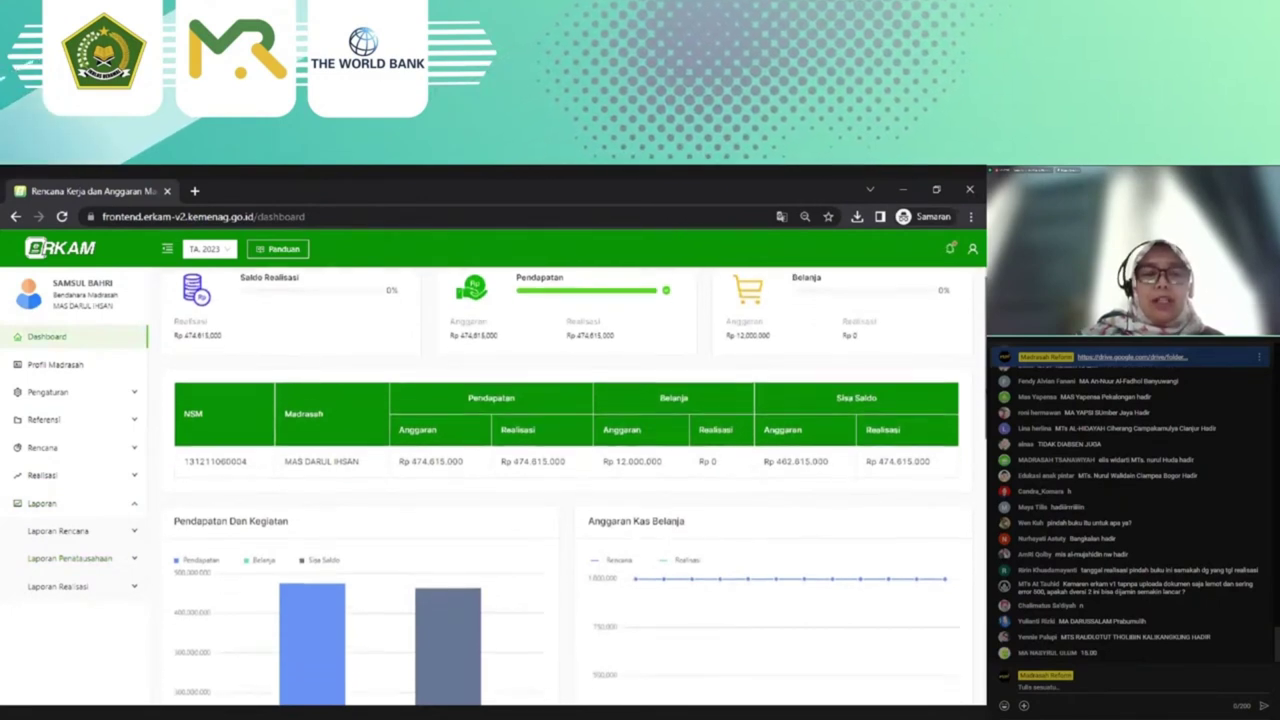
scroll(570, 490, "down", 2)
scroll(689, 385, "up", 3)
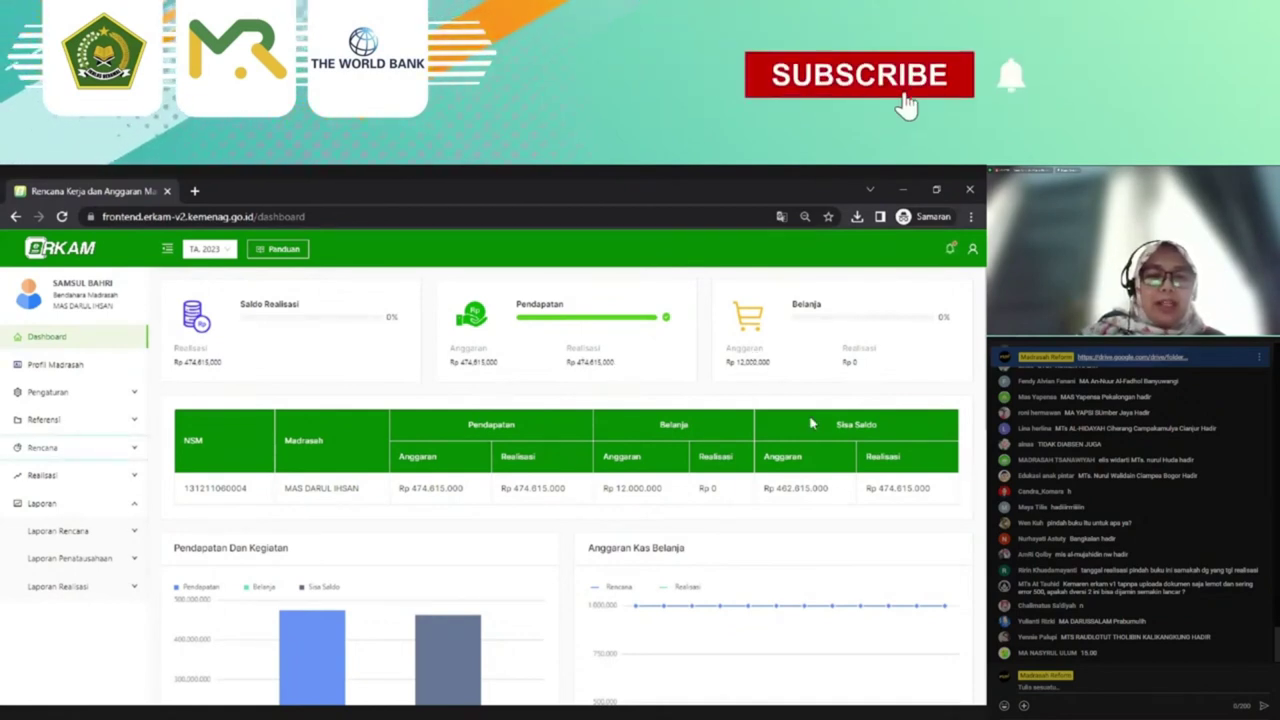
scroll(811, 423, "down", 4)
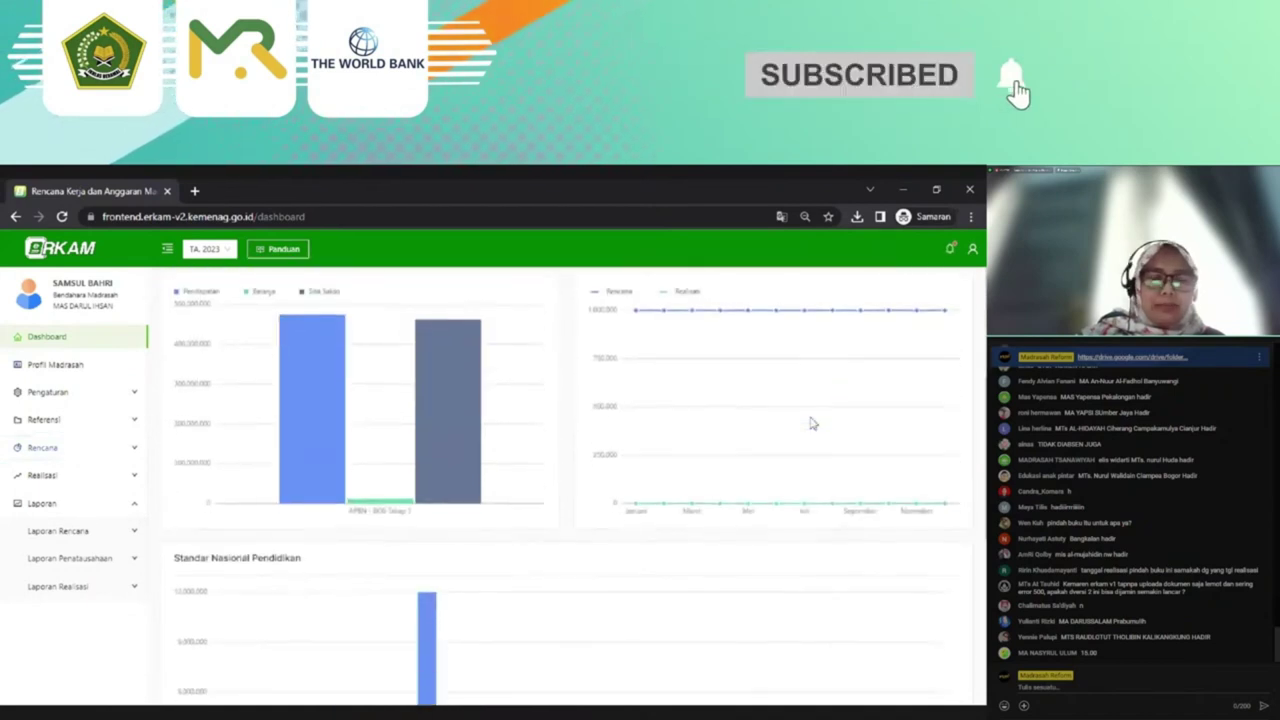
scroll(811, 423, "down", 3)
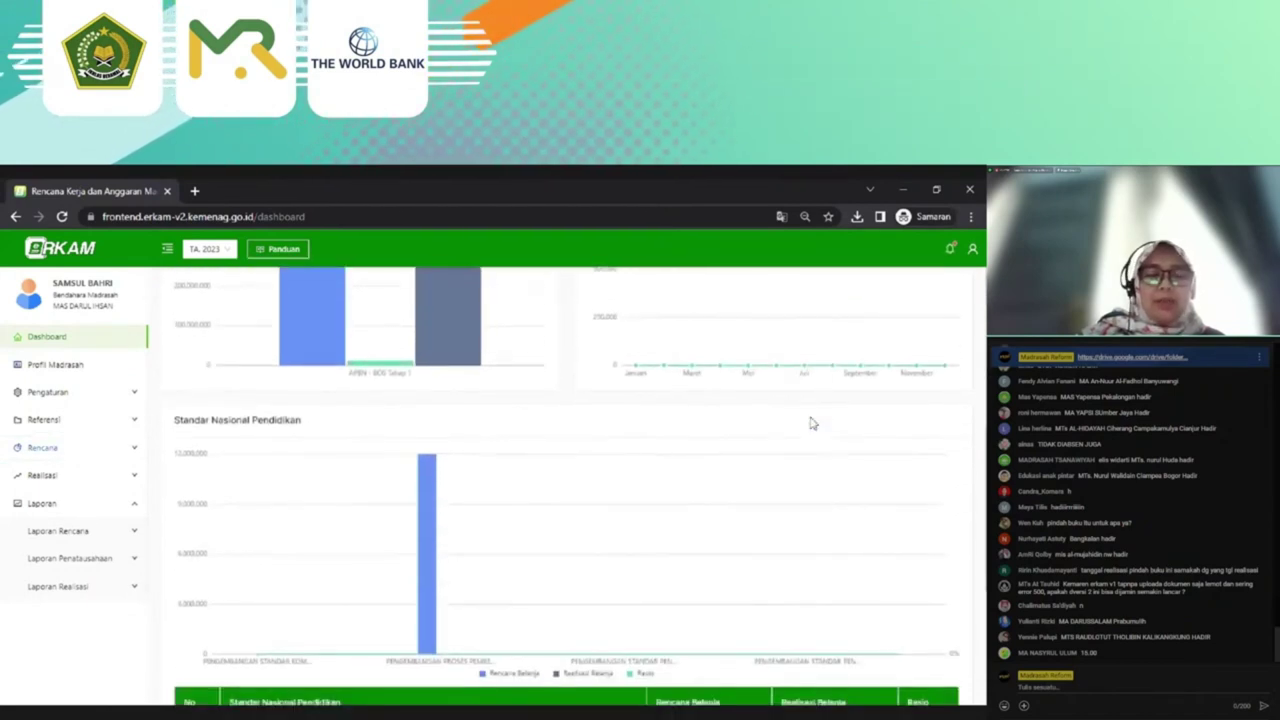
scroll(811, 423, "down", 2)
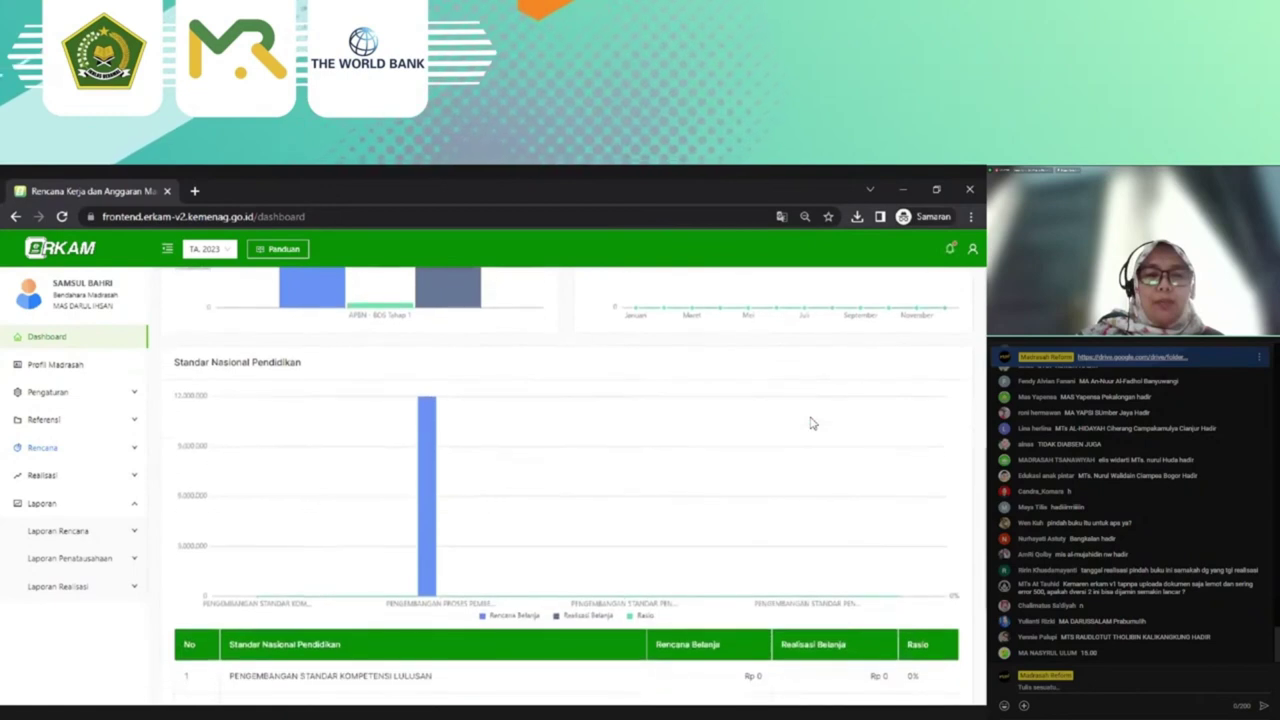
scroll(811, 423, "up", 3)
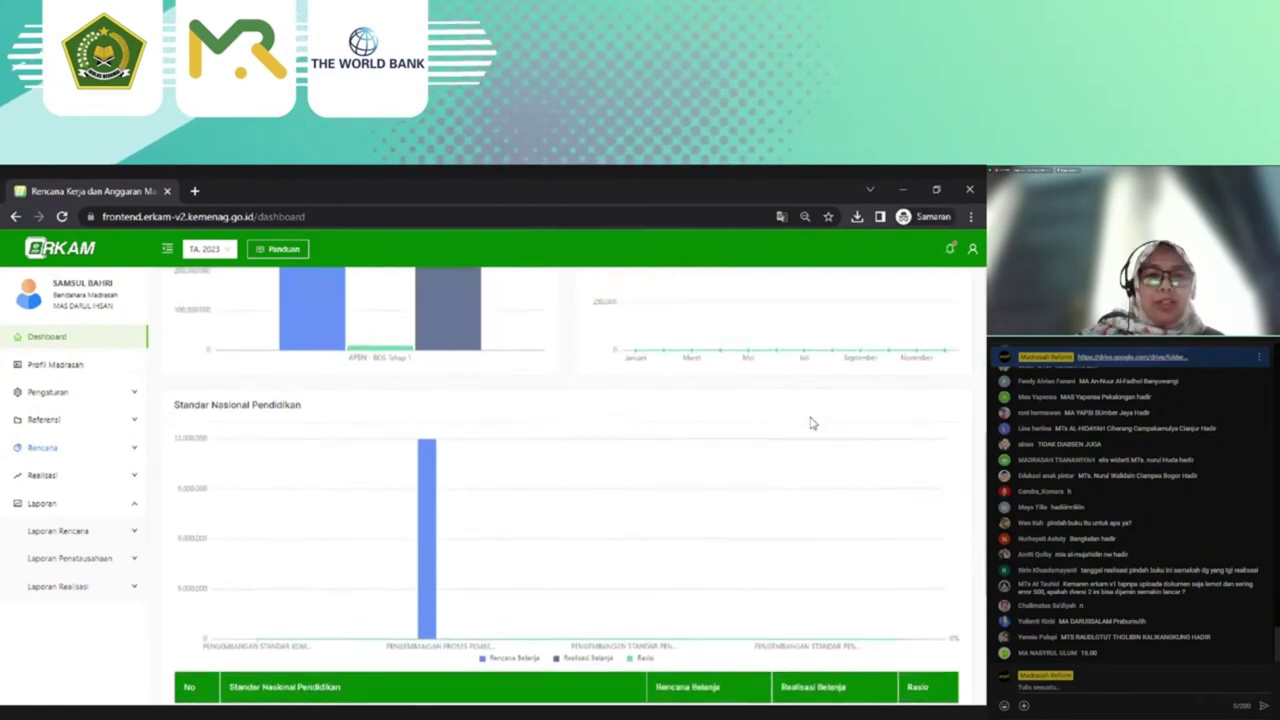
mouse_move(376, 360)
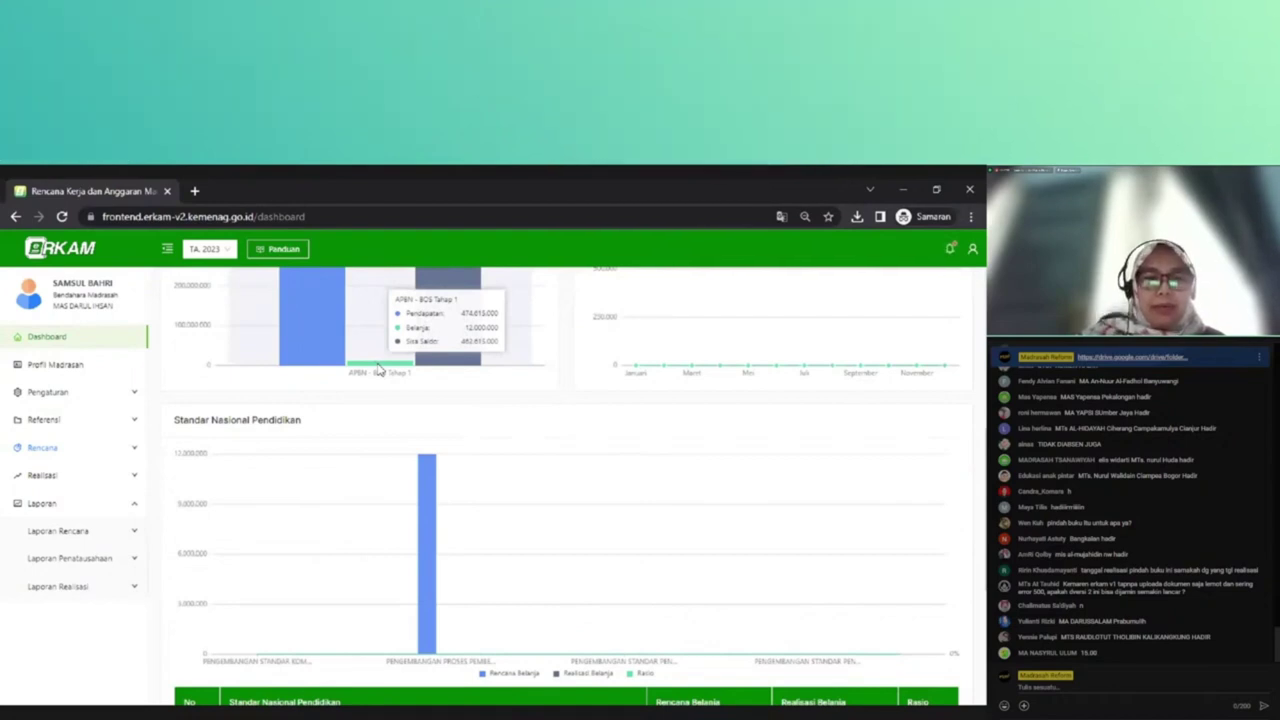
mouse_move(434, 520)
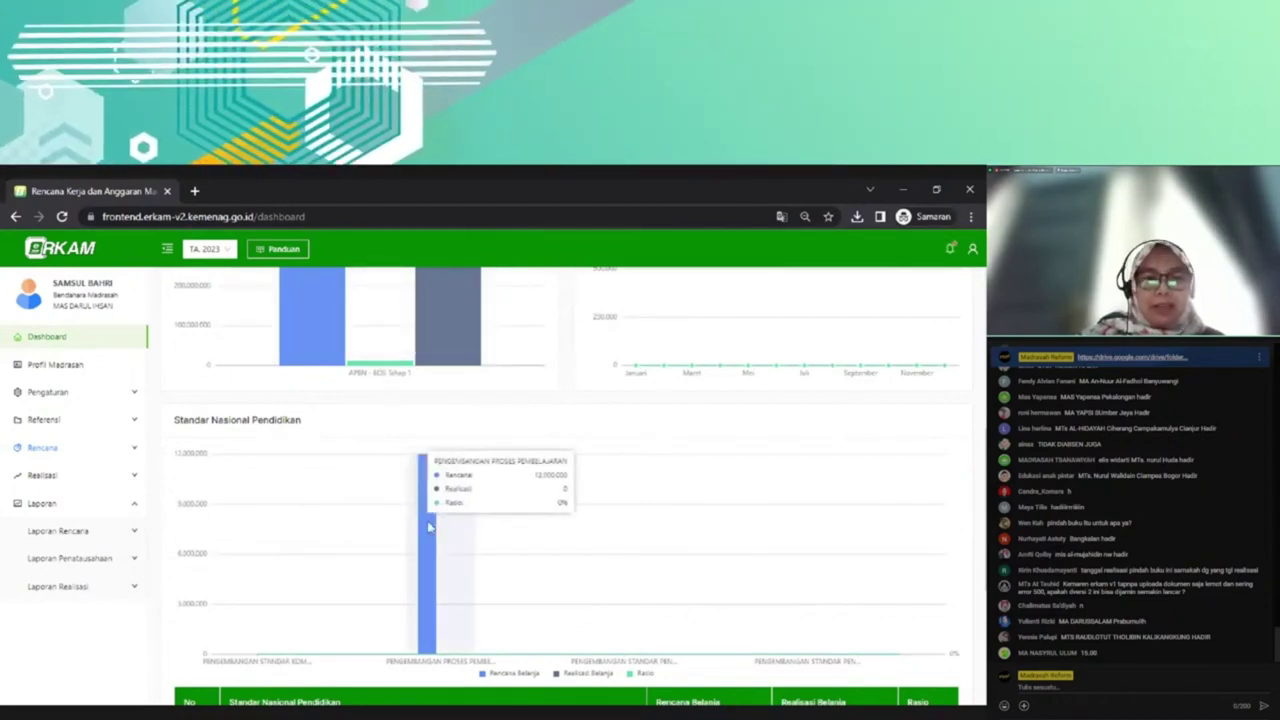
scroll(428, 528, "down", 1)
scroll(428, 528, "down", 1)
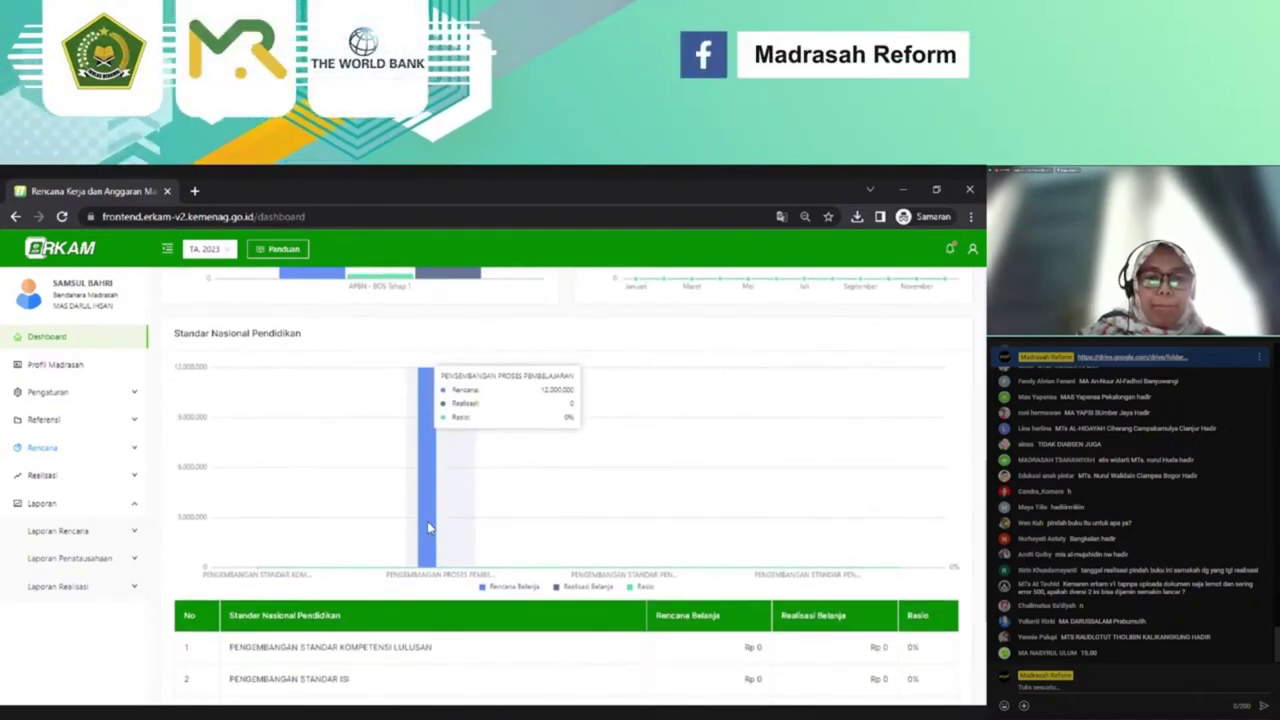
scroll(428, 528, "down", 3)
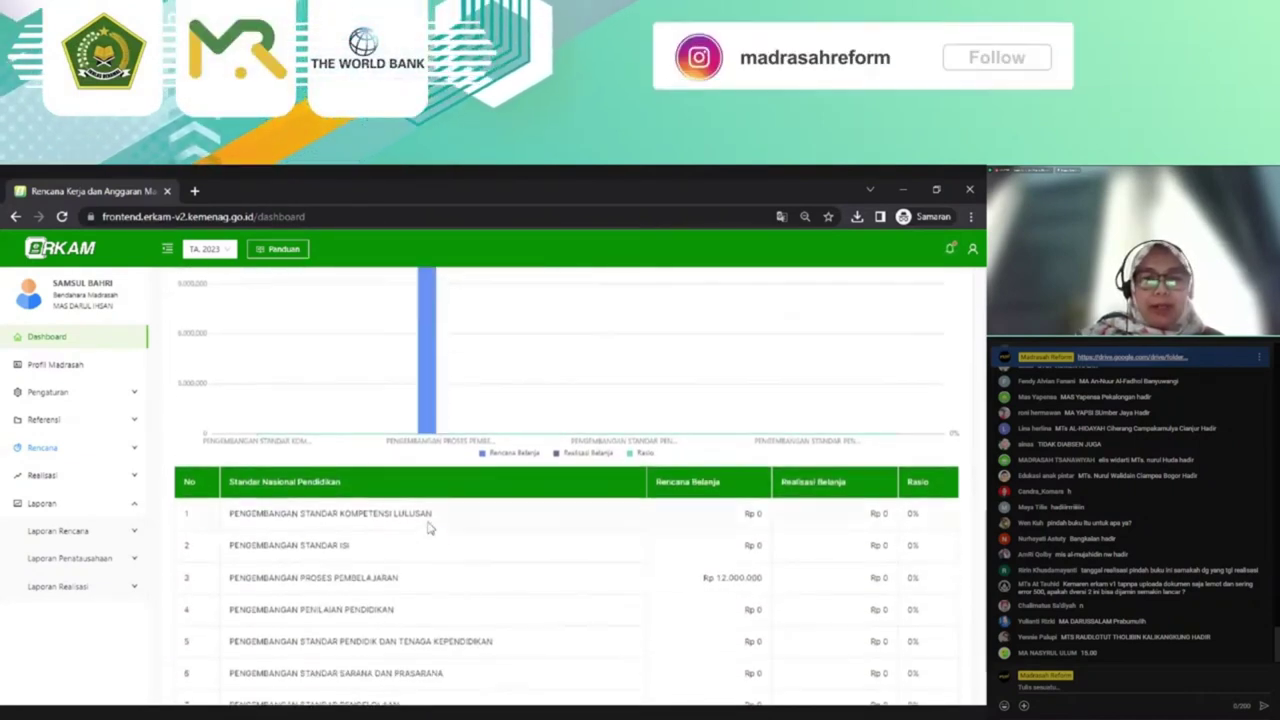
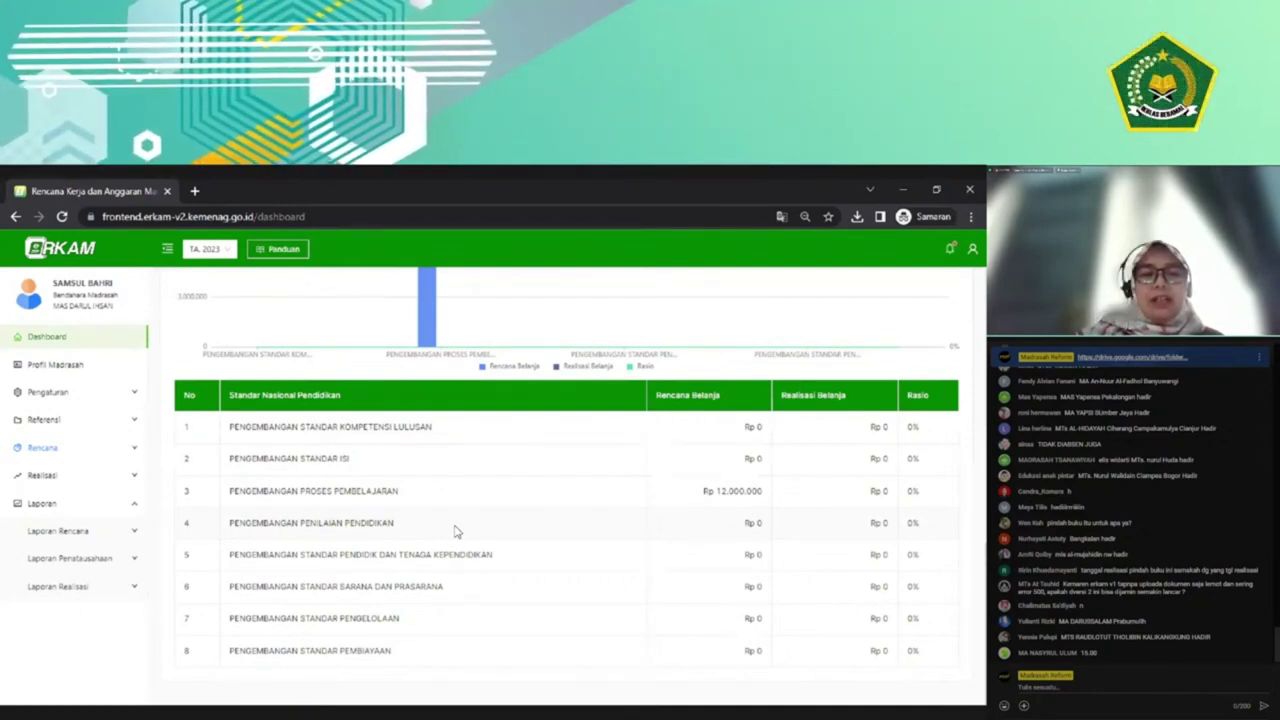
Step: Scroll up the eRKAM page to reach the Realisasi Pengeluaran Kegiatan list
scroll(455, 530, "up", 1)
scroll(455, 530, "up", 2)
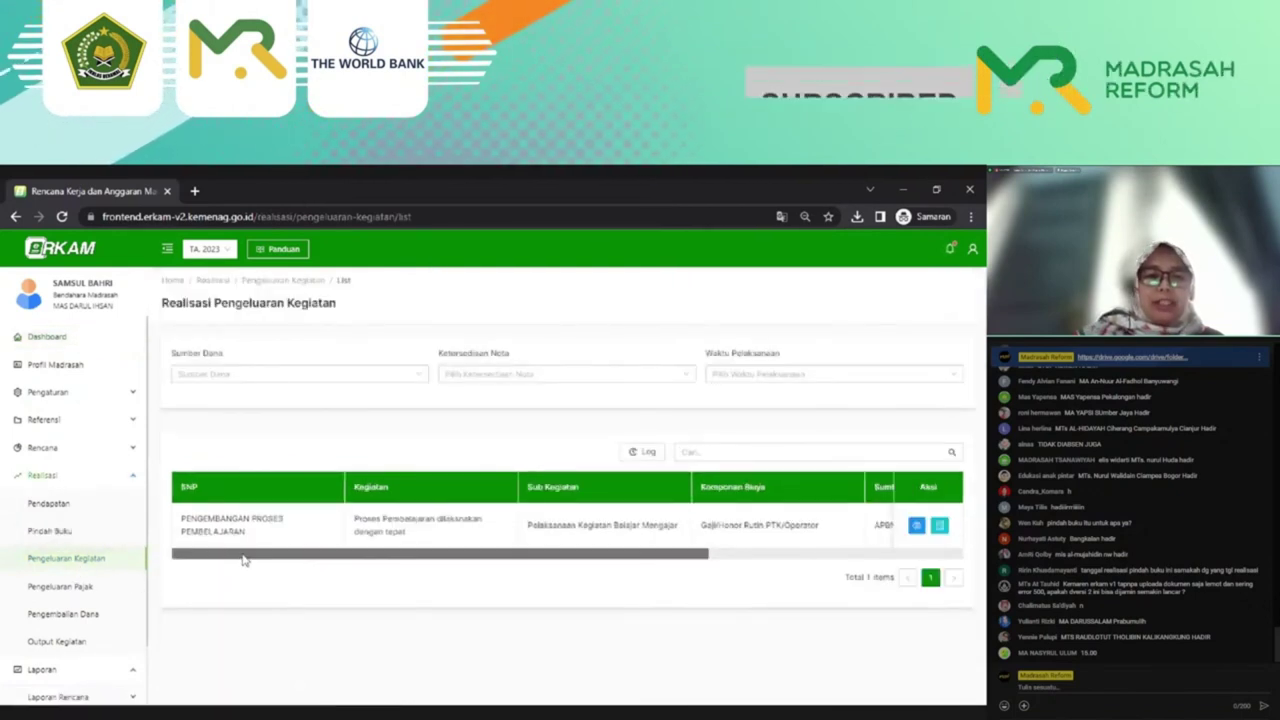
Step: Open Rincian Pembuatan Nota for the Pelaksanaan Kegiatan Belajar Mengajar sub-activity
left_click_drag(244, 558, 620, 572)
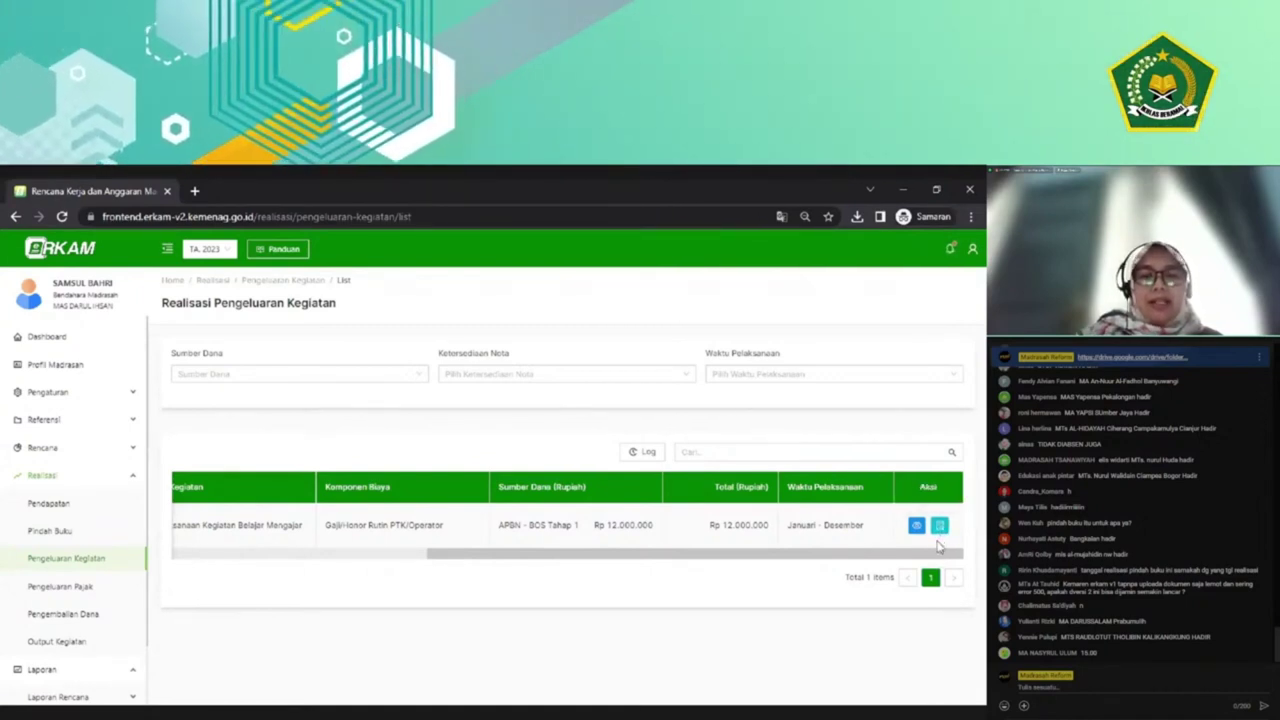
left_click(939, 527)
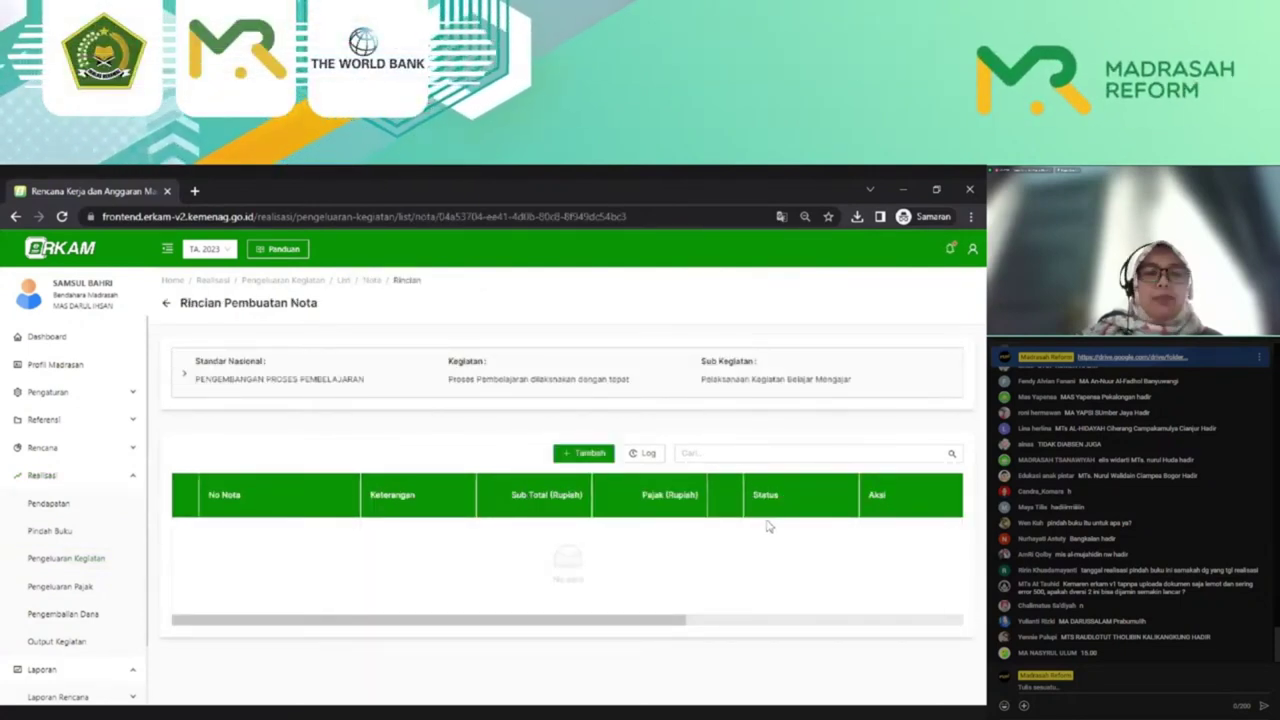
Step: Start a new receipt paid by Tunai and bring up the Tambah Penerima form
left_click(588, 454)
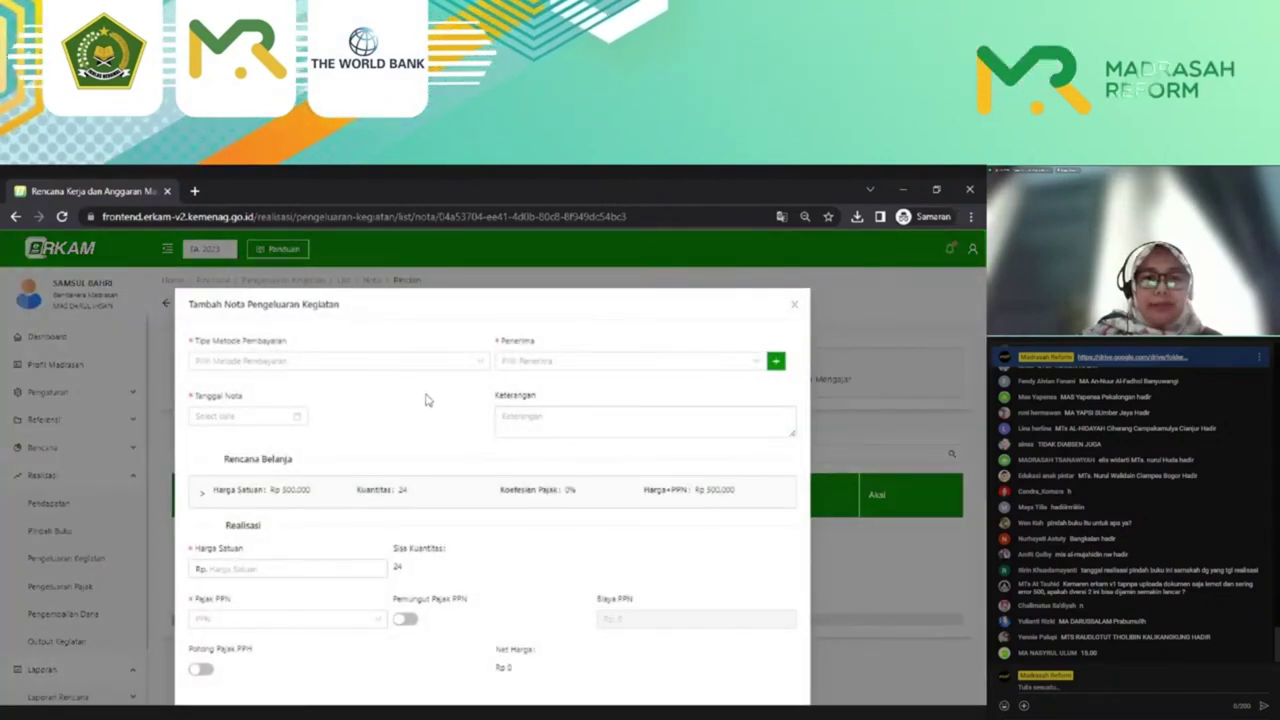
left_click(409, 362)
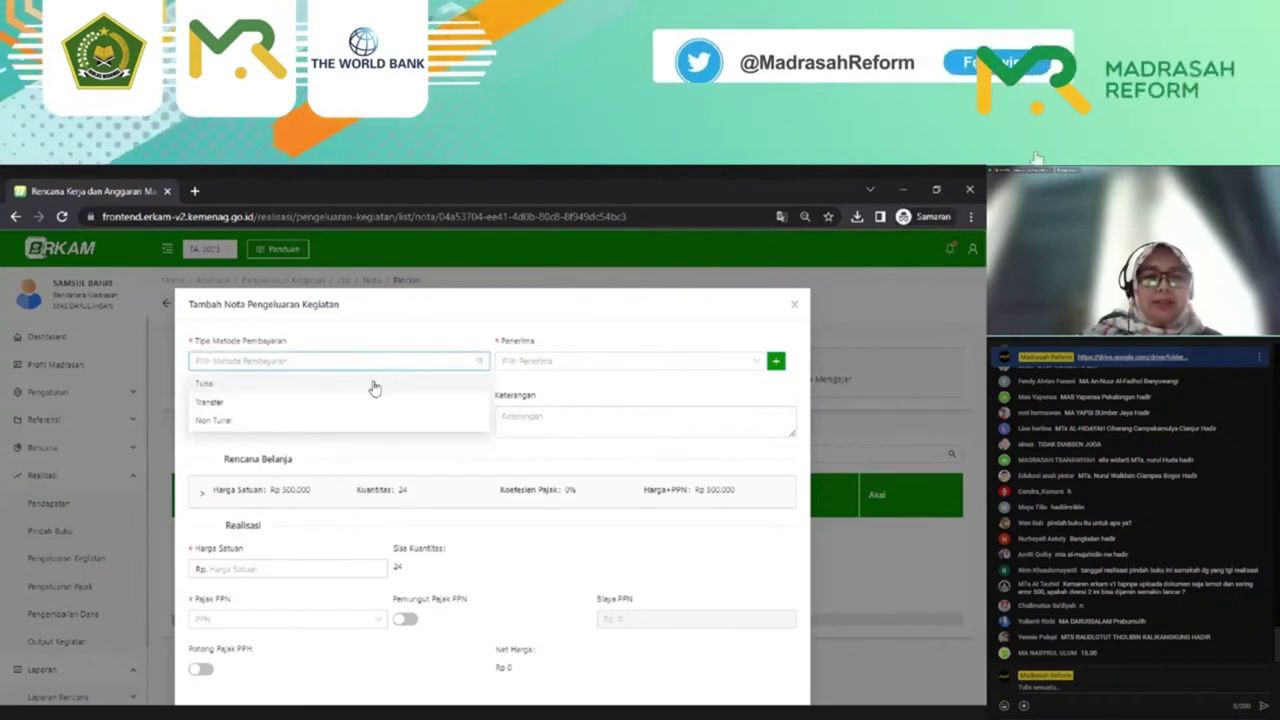
left_click(368, 385)
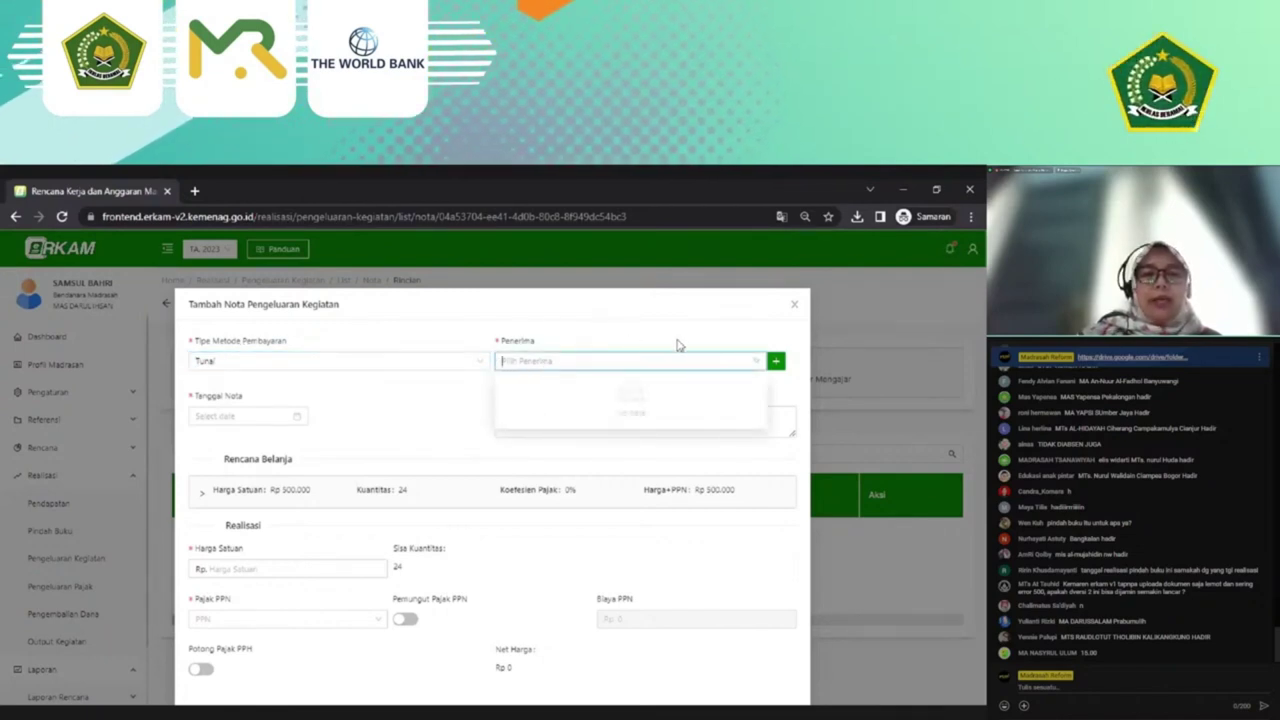
left_click(768, 335)
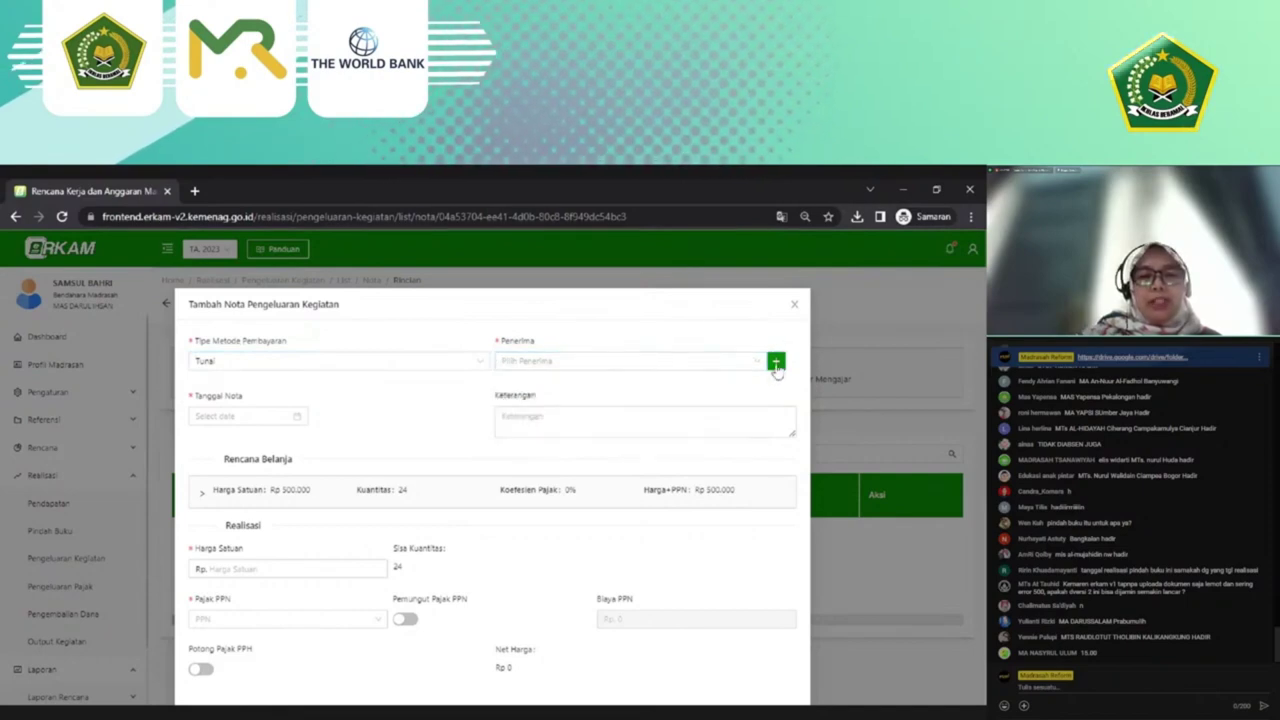
left_click(776, 363)
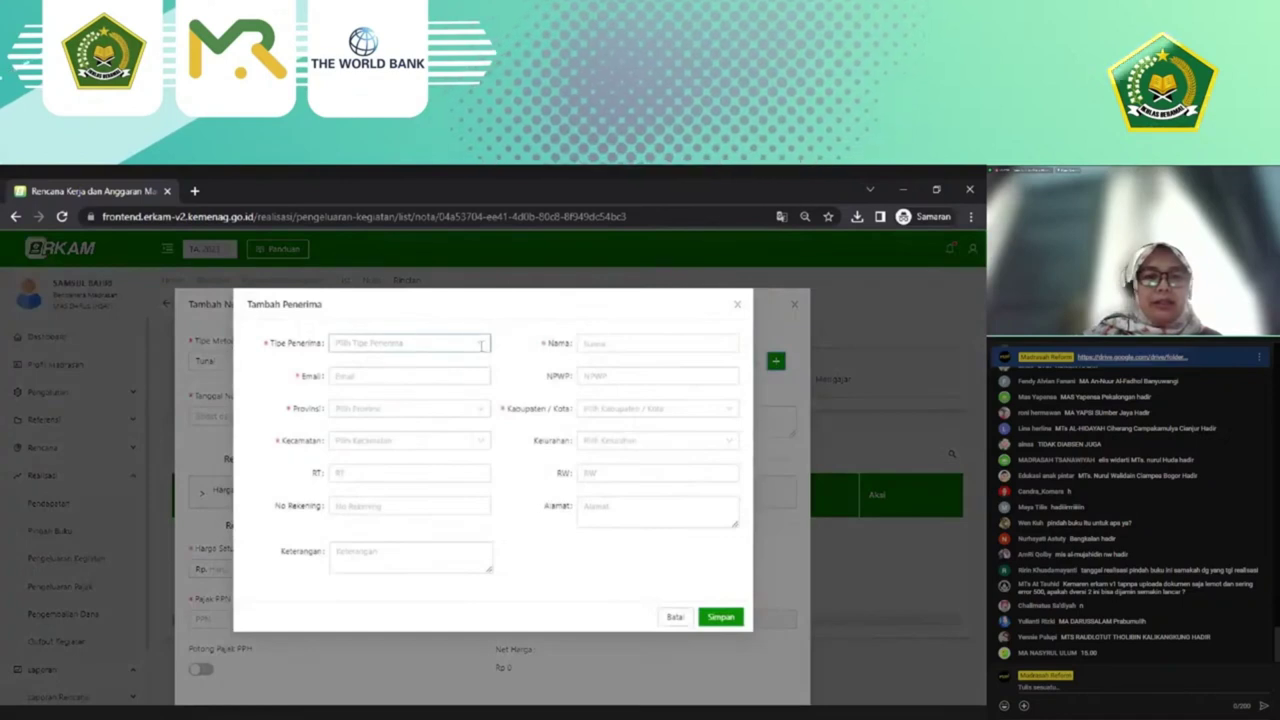
Step: Make the recipient an Individu and enter the recipient's name and e-mail address
left_click(481, 345)
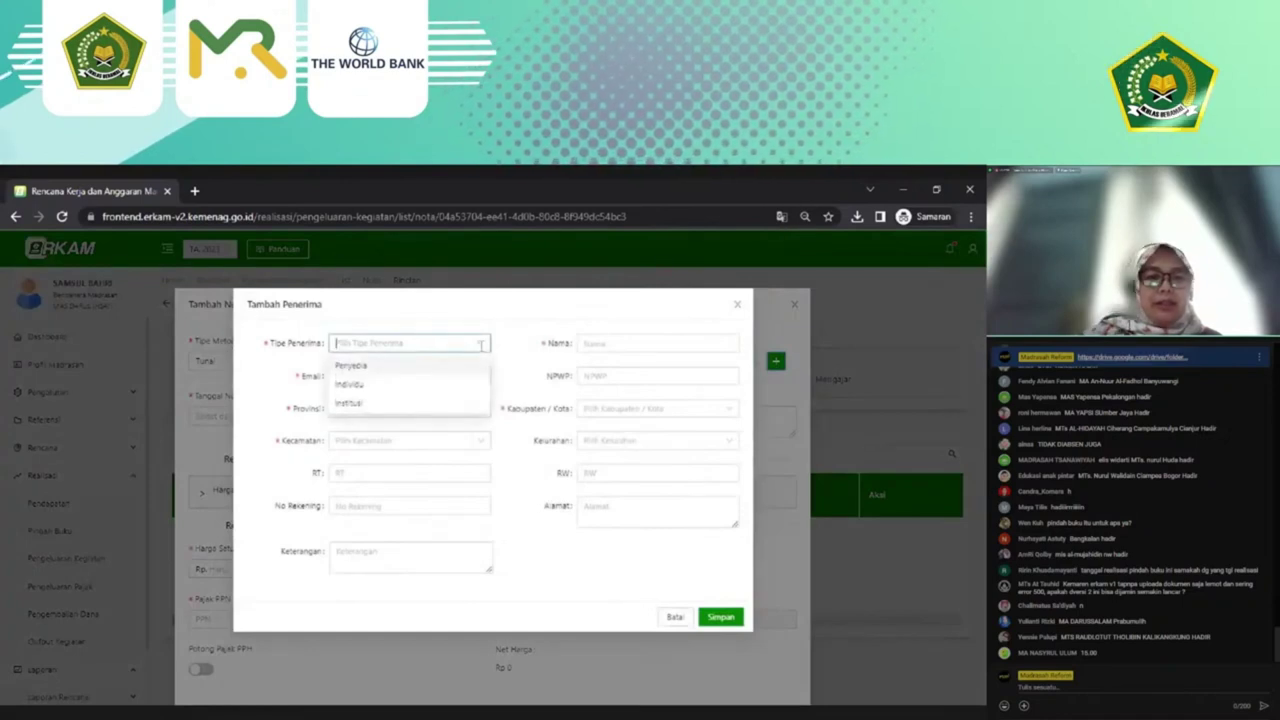
left_click(416, 389)
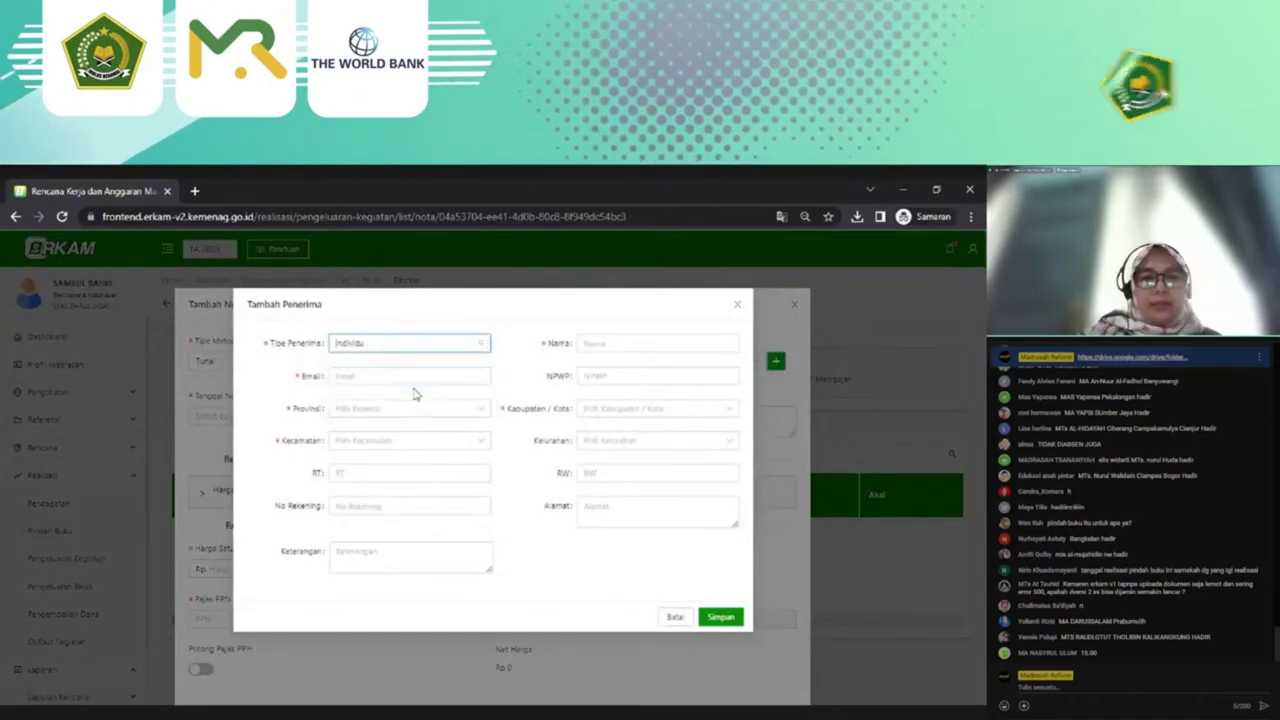
left_click(585, 343)
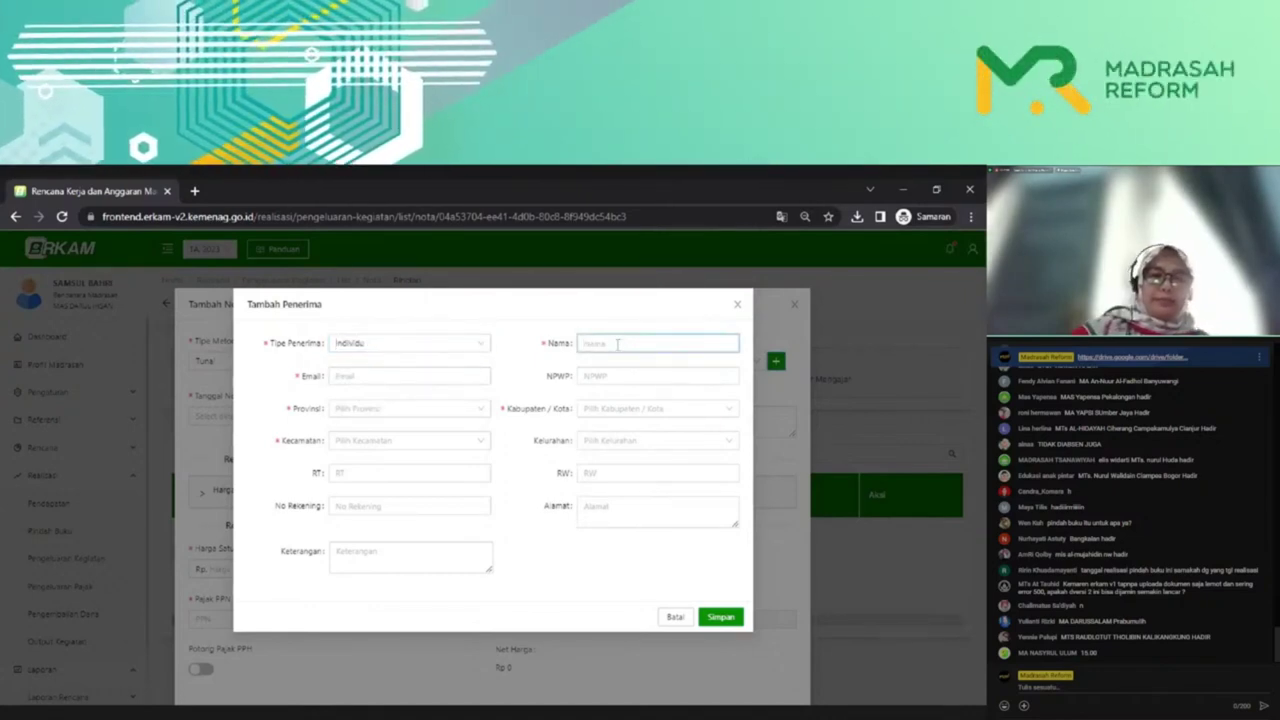
type("Rosi")
key("Tab")
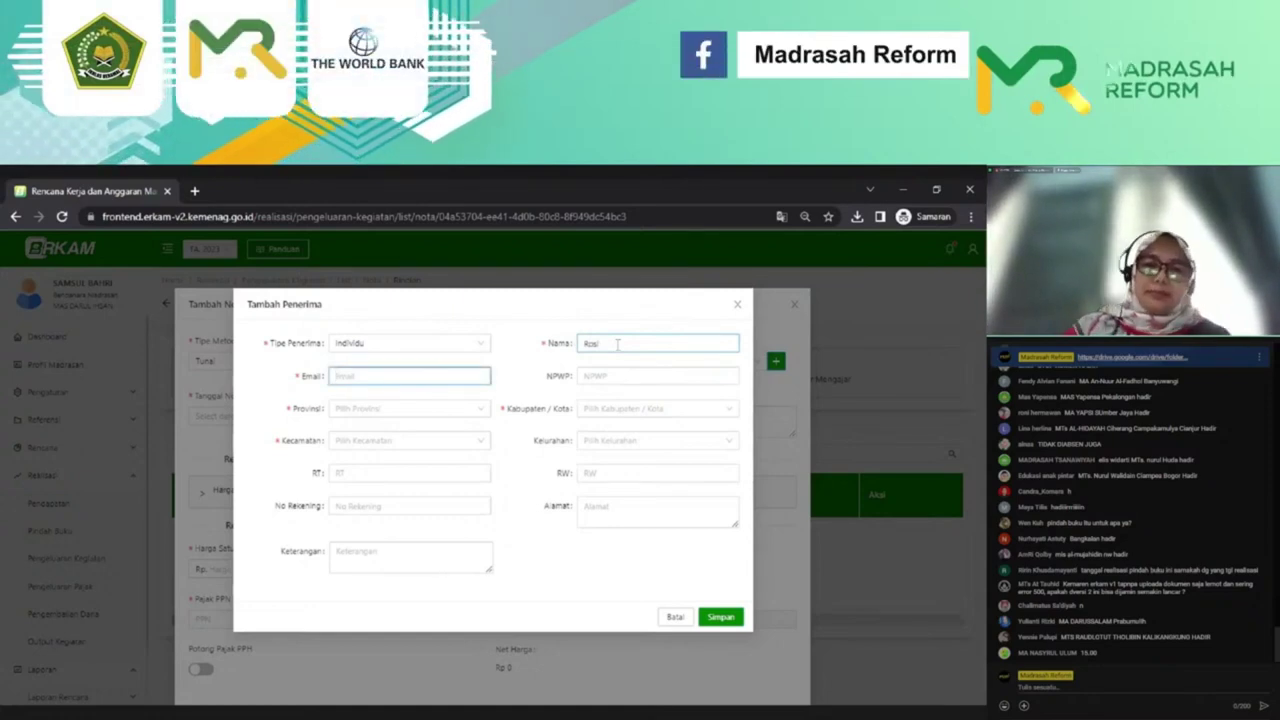
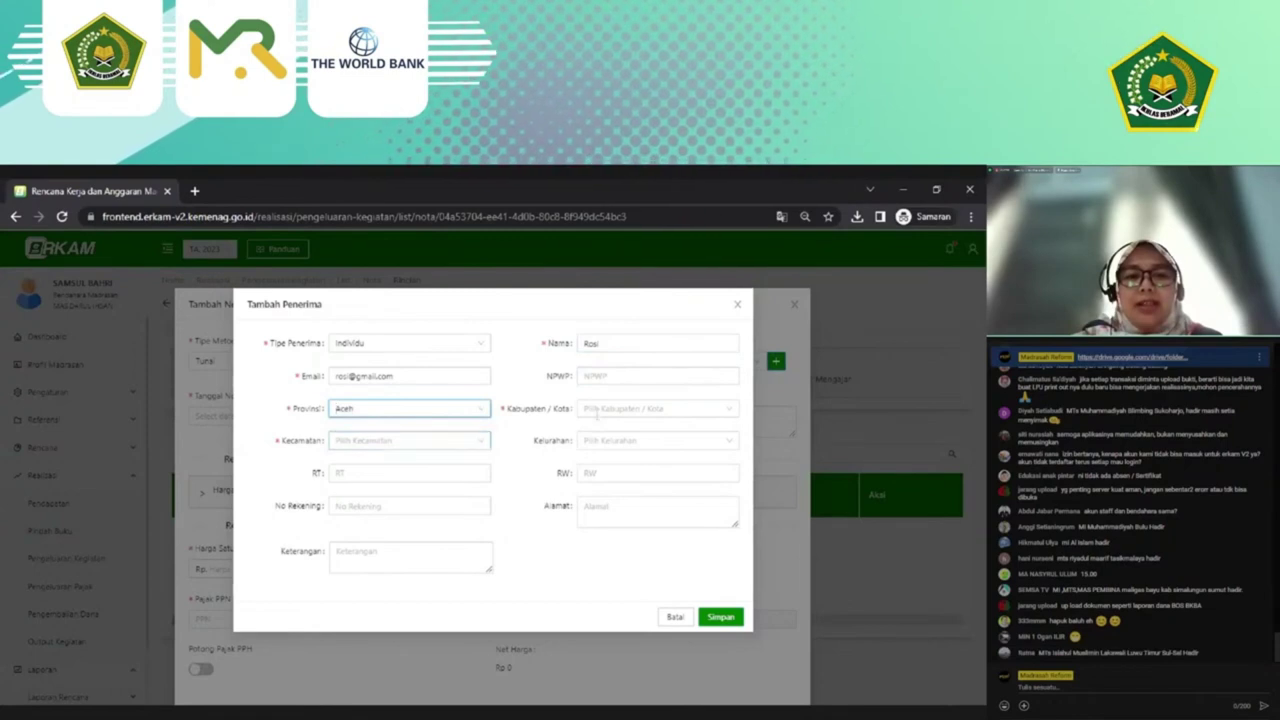
Step: Set the recipient's location to Aceh Besar, Darussalam and save the recipient
left_click(597, 410)
type("a")
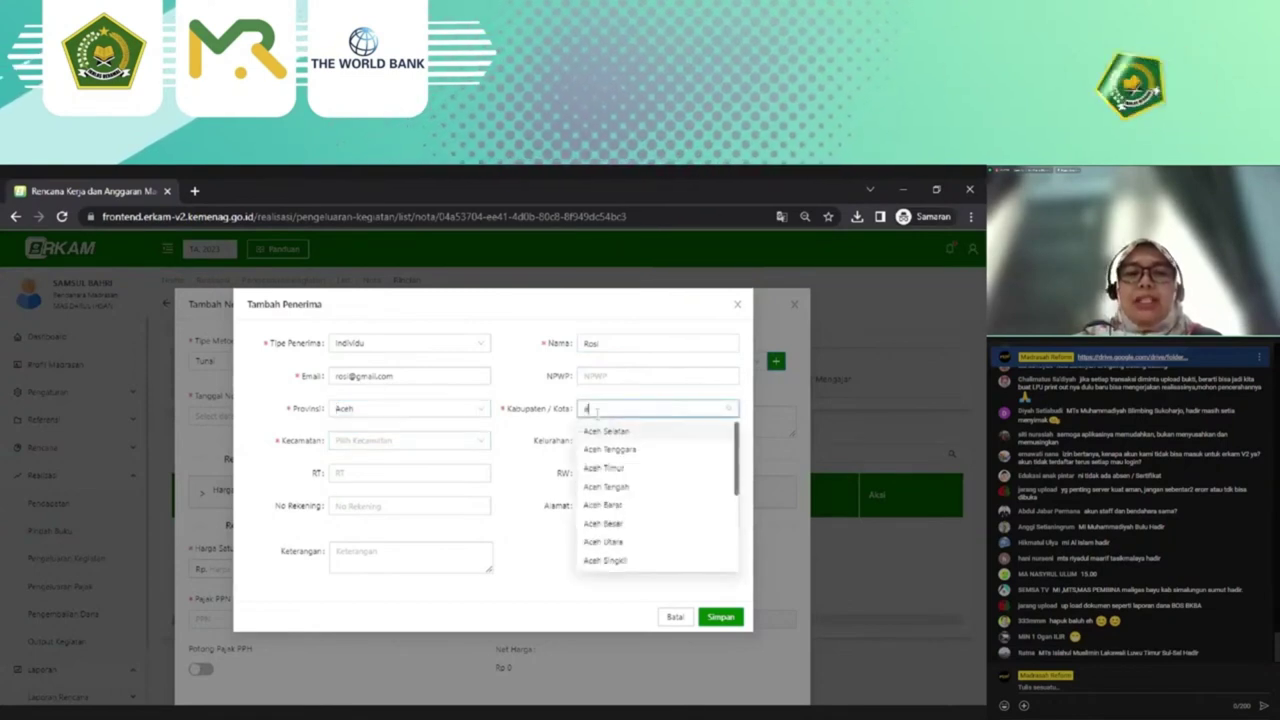
type("ceh besar")
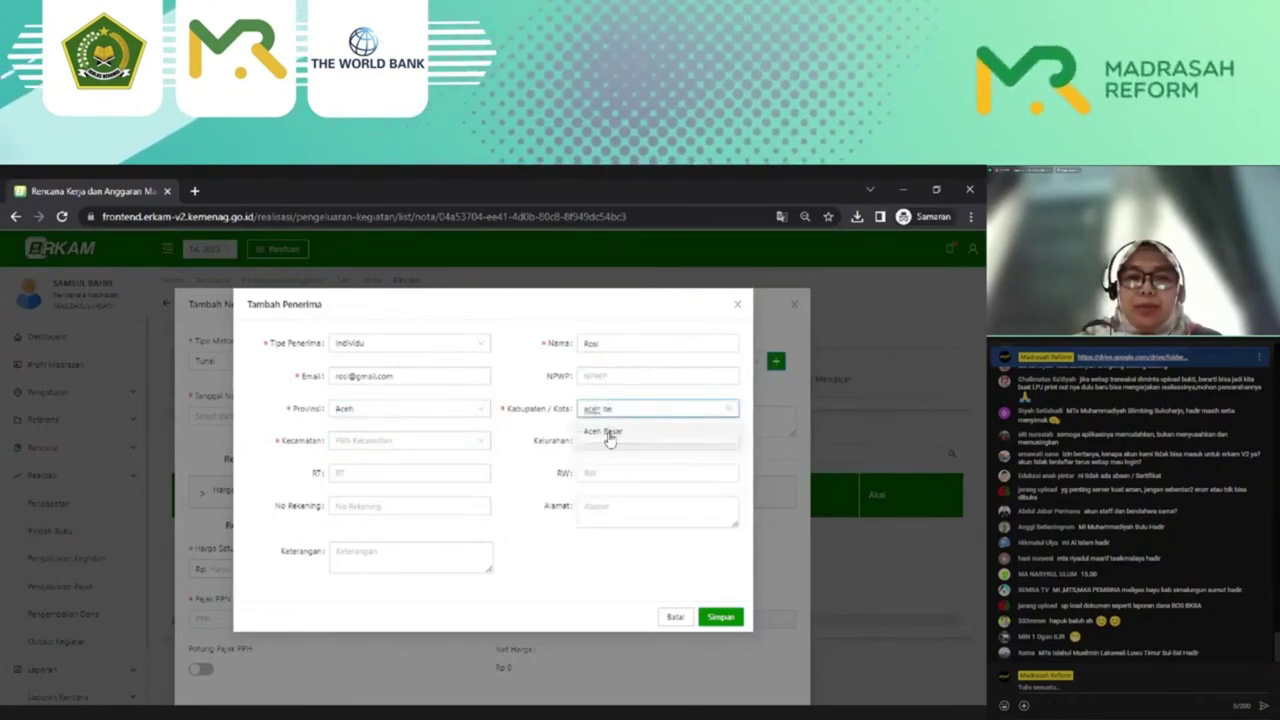
left_click(604, 431)
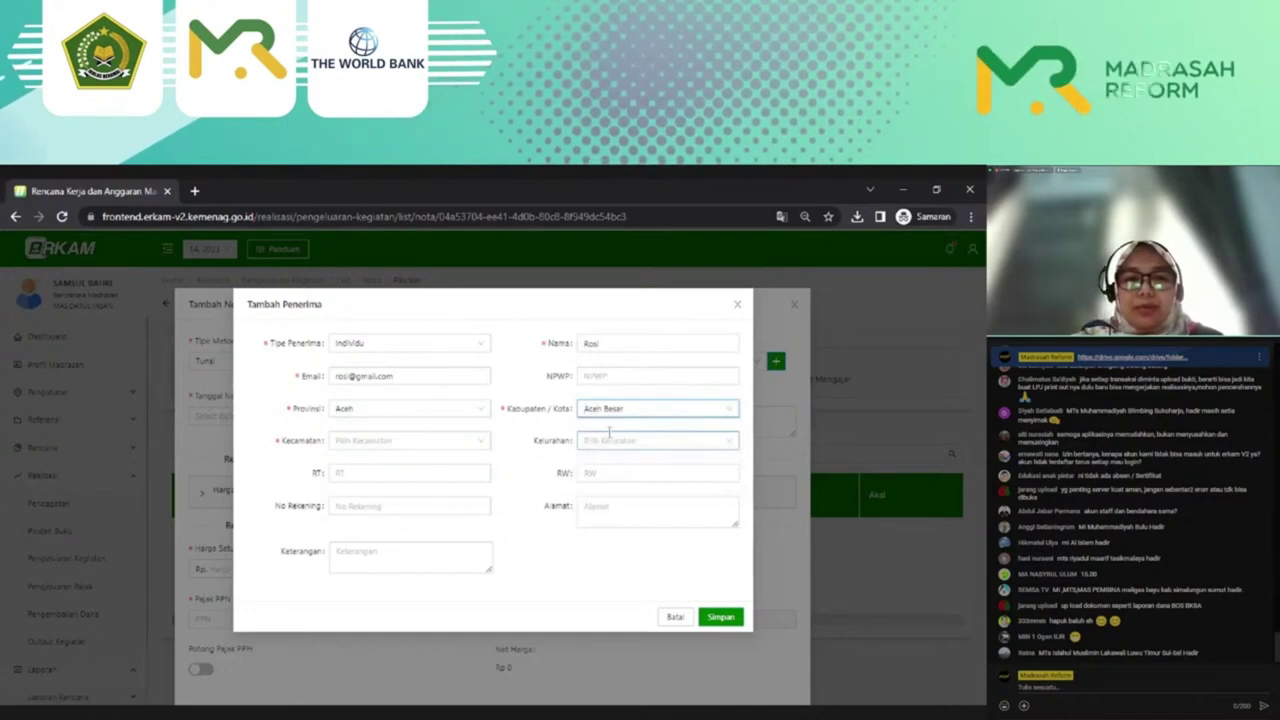
left_click(449, 440)
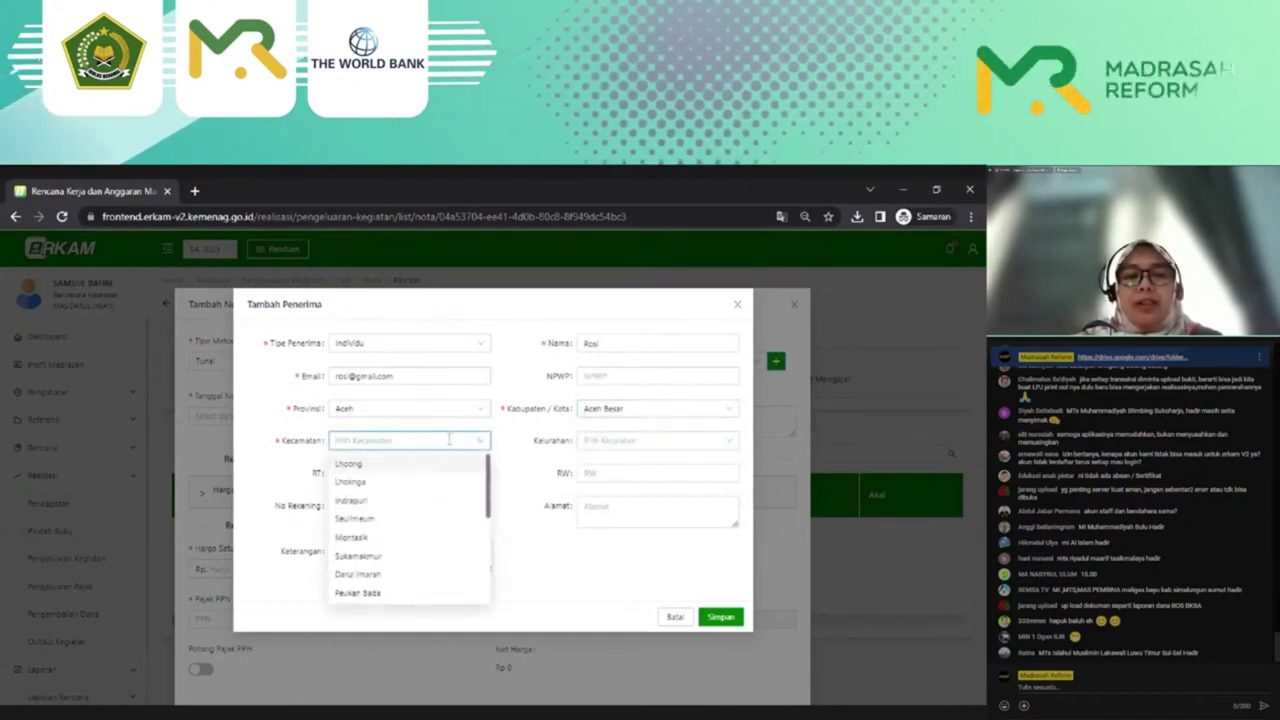
type("daru")
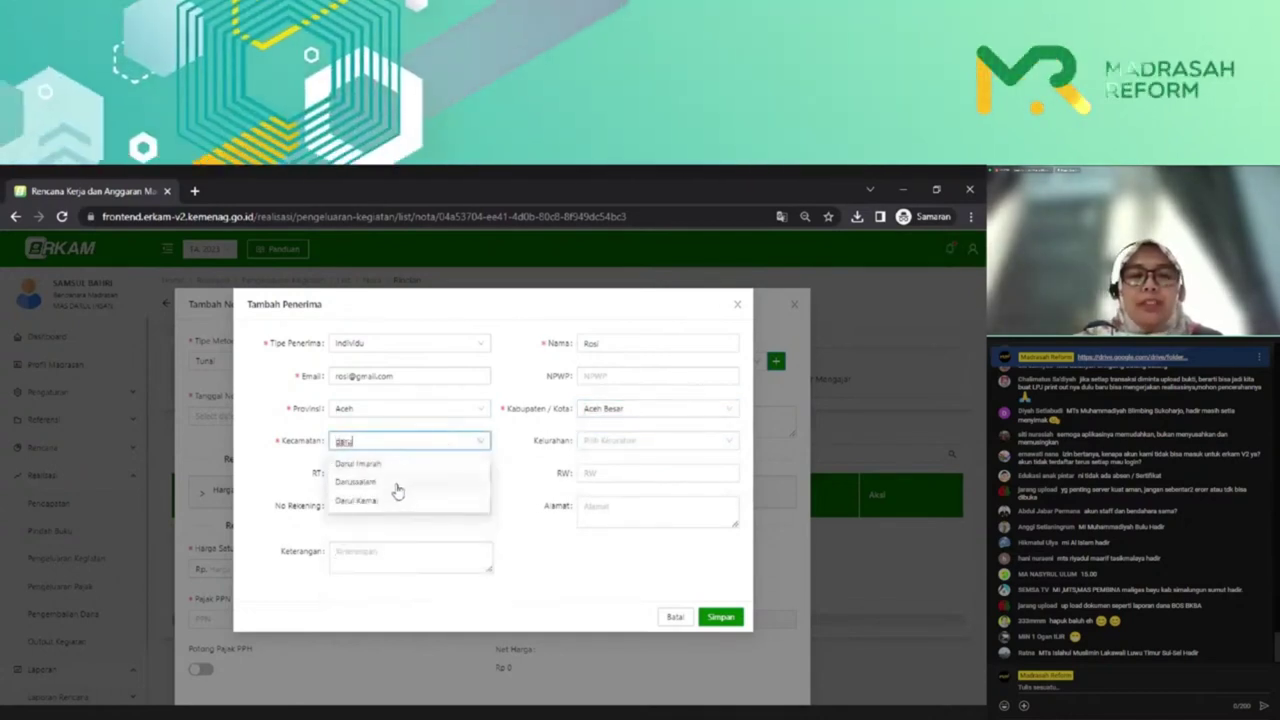
left_click(397, 482)
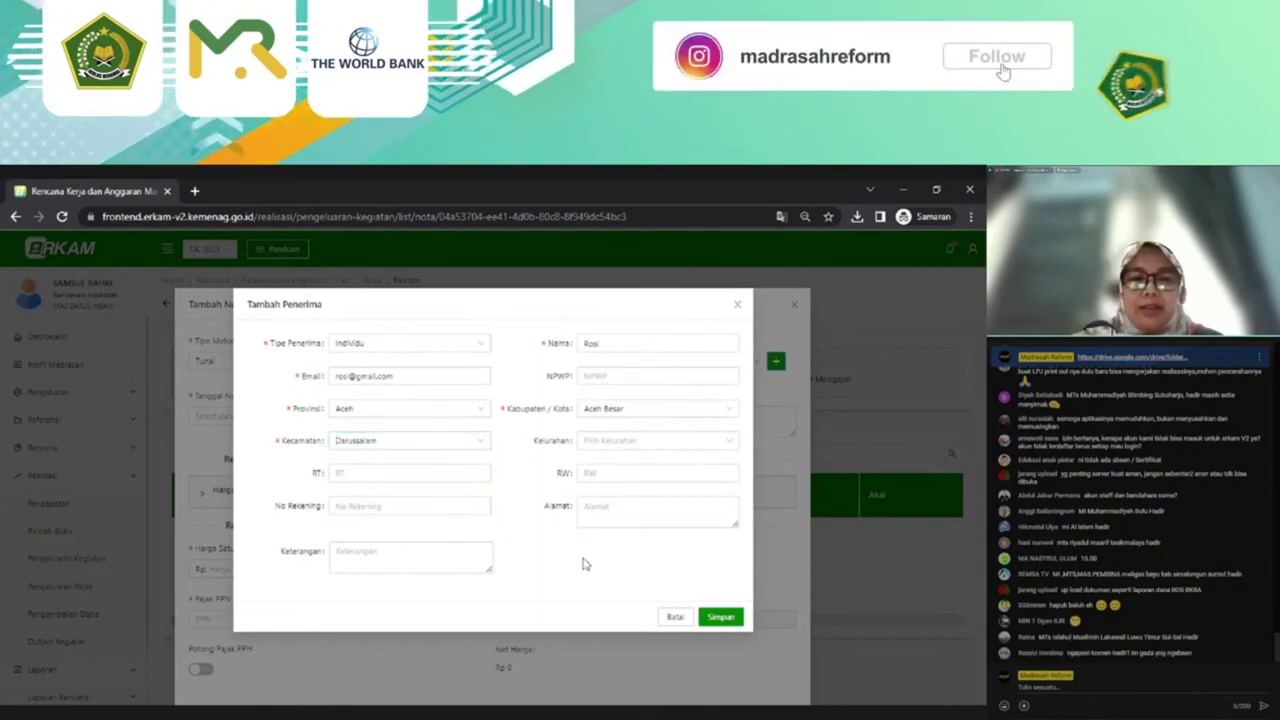
left_click(721, 620)
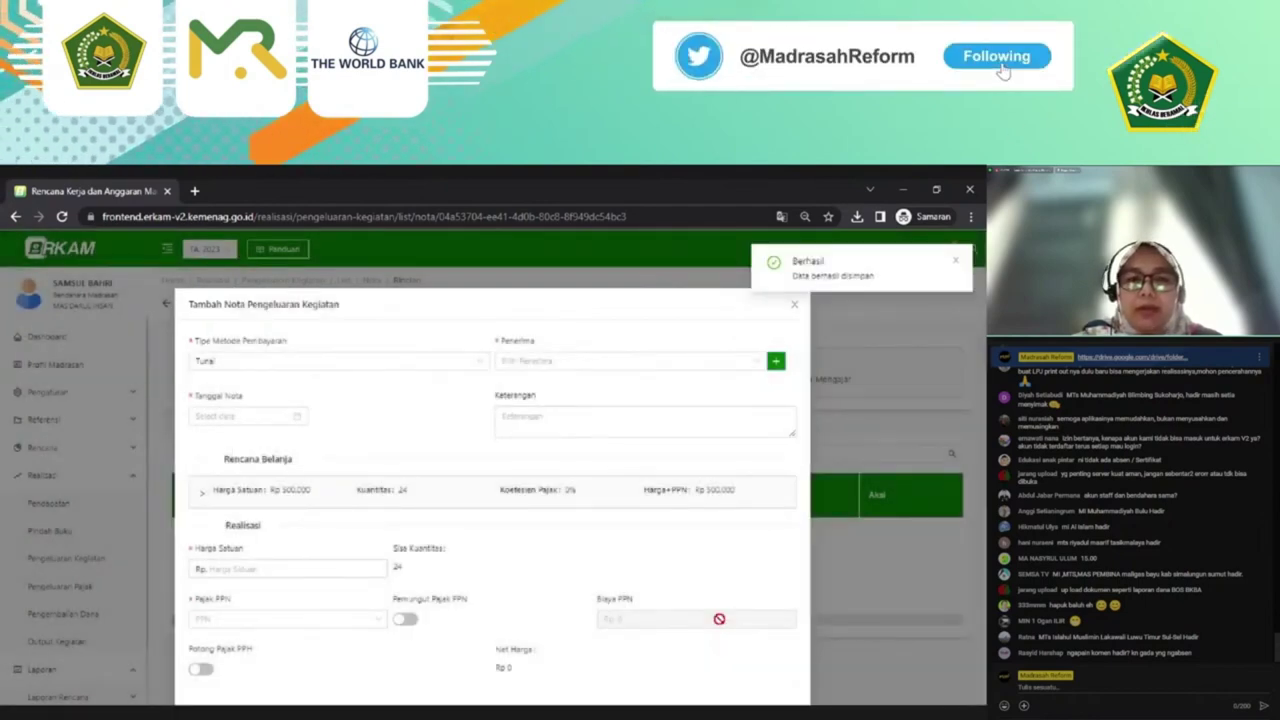
Step: Choose the new recipient and set the receipt date to 5 April 2023
left_click(685, 362)
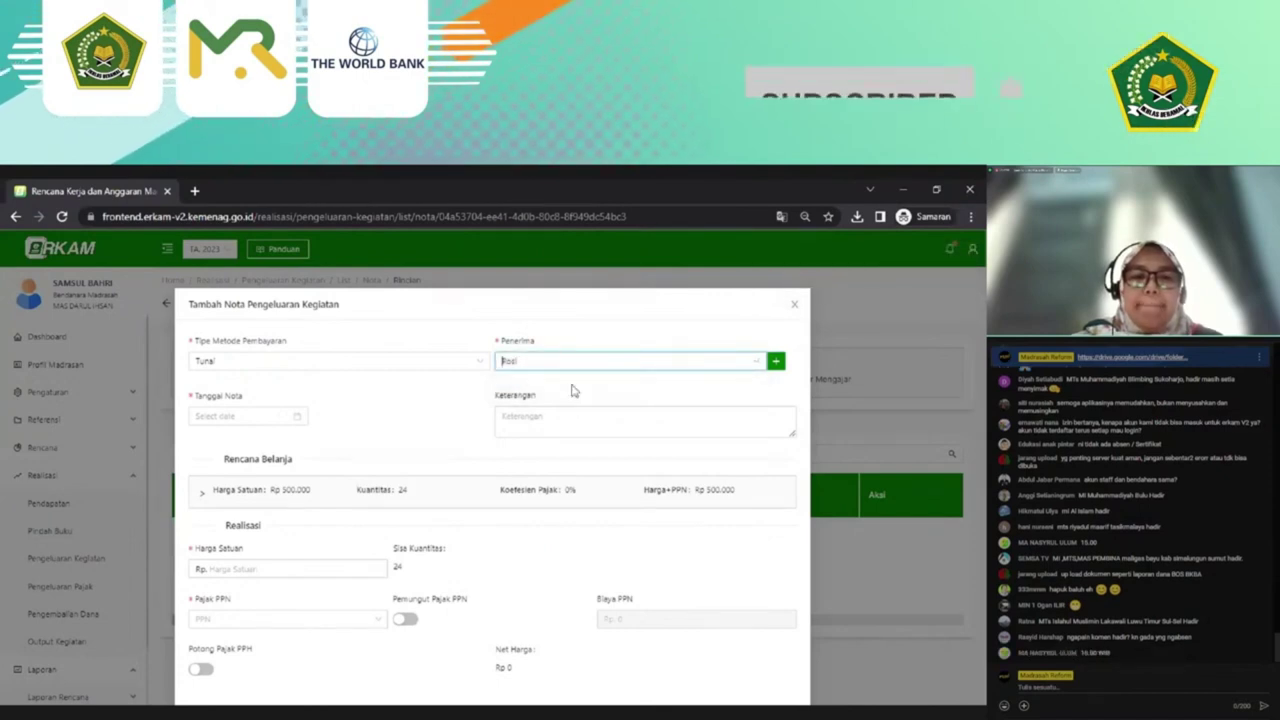
left_click(250, 416)
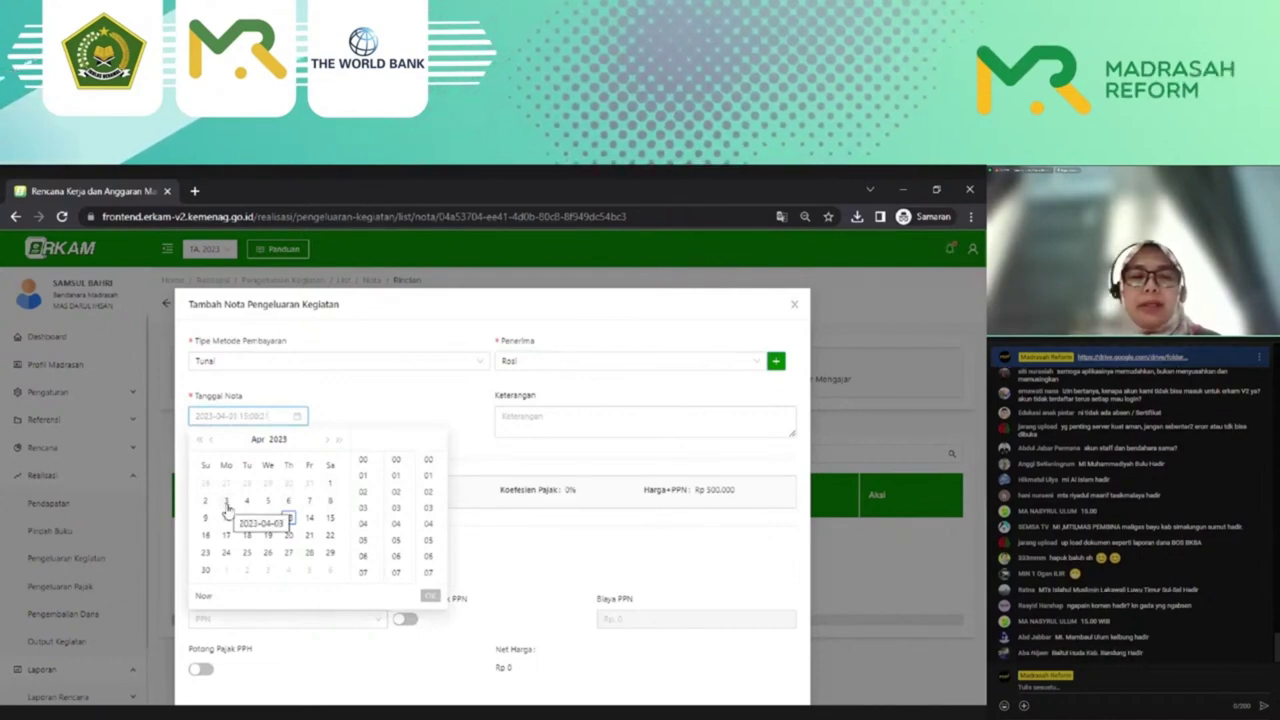
left_click(227, 505)
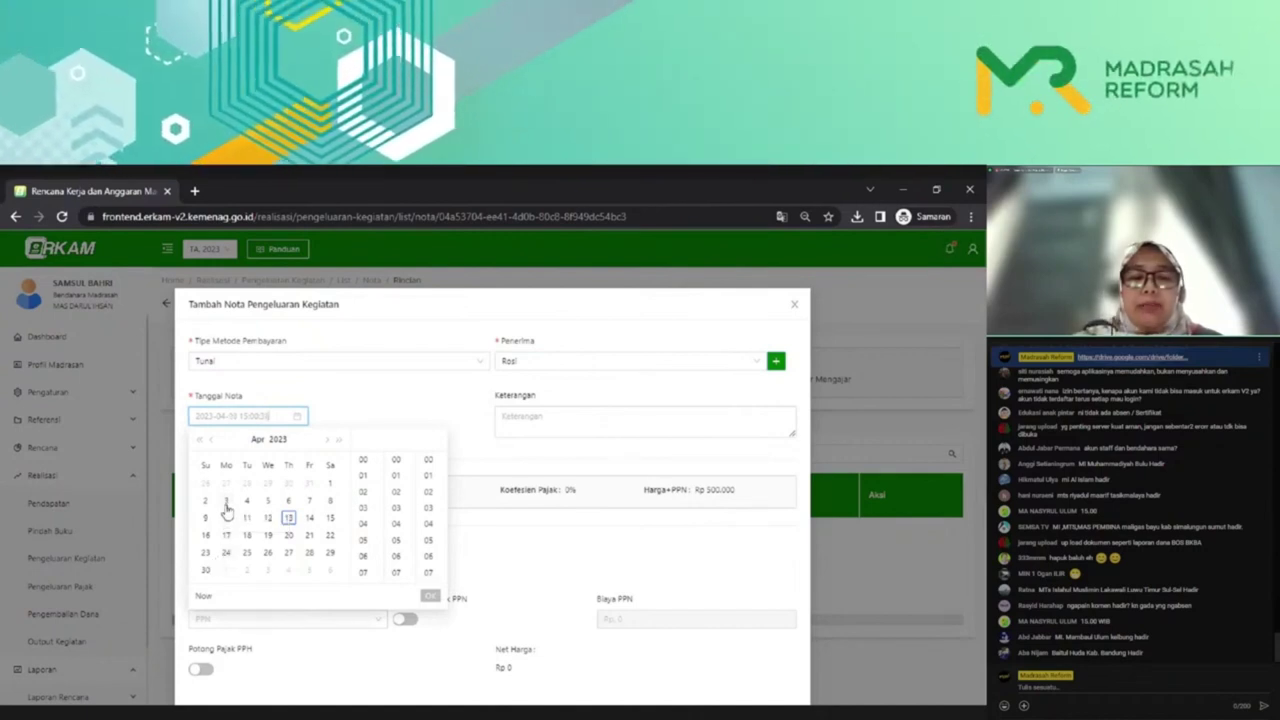
left_click(268, 500)
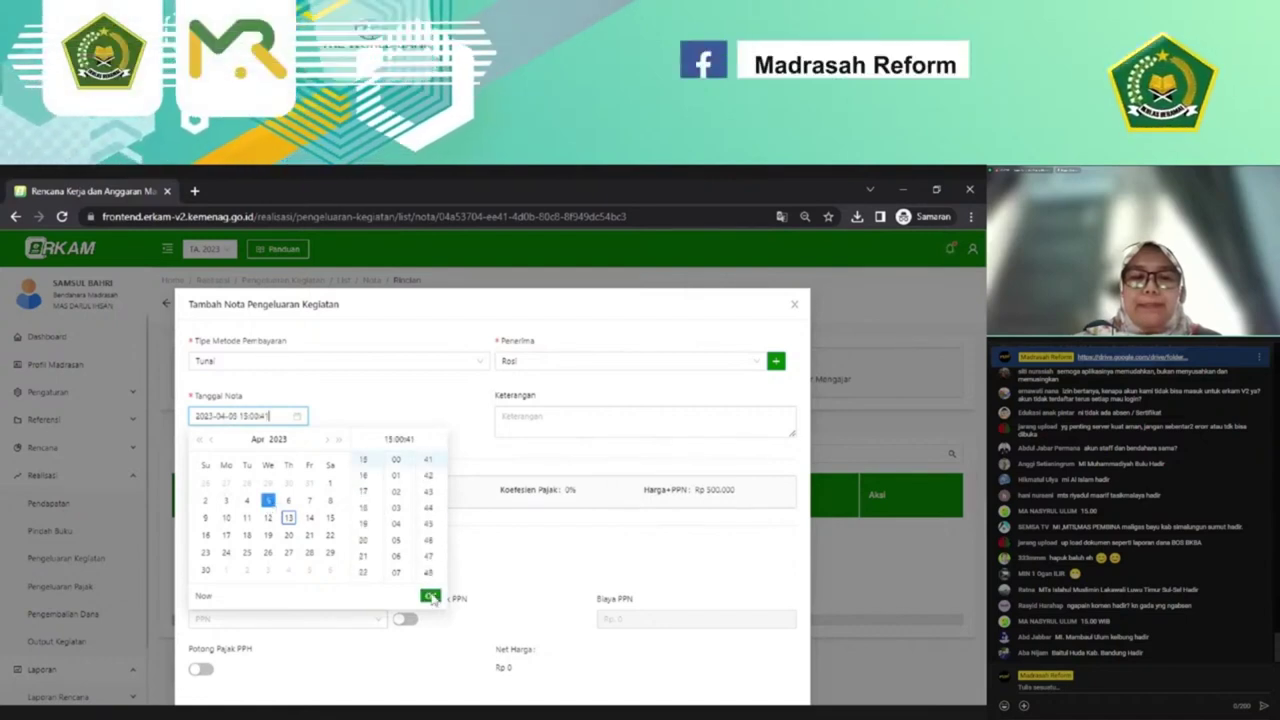
left_click(430, 595)
Step: Enter a realised unit price of 500, giving Rp 500.000
left_click(530, 420)
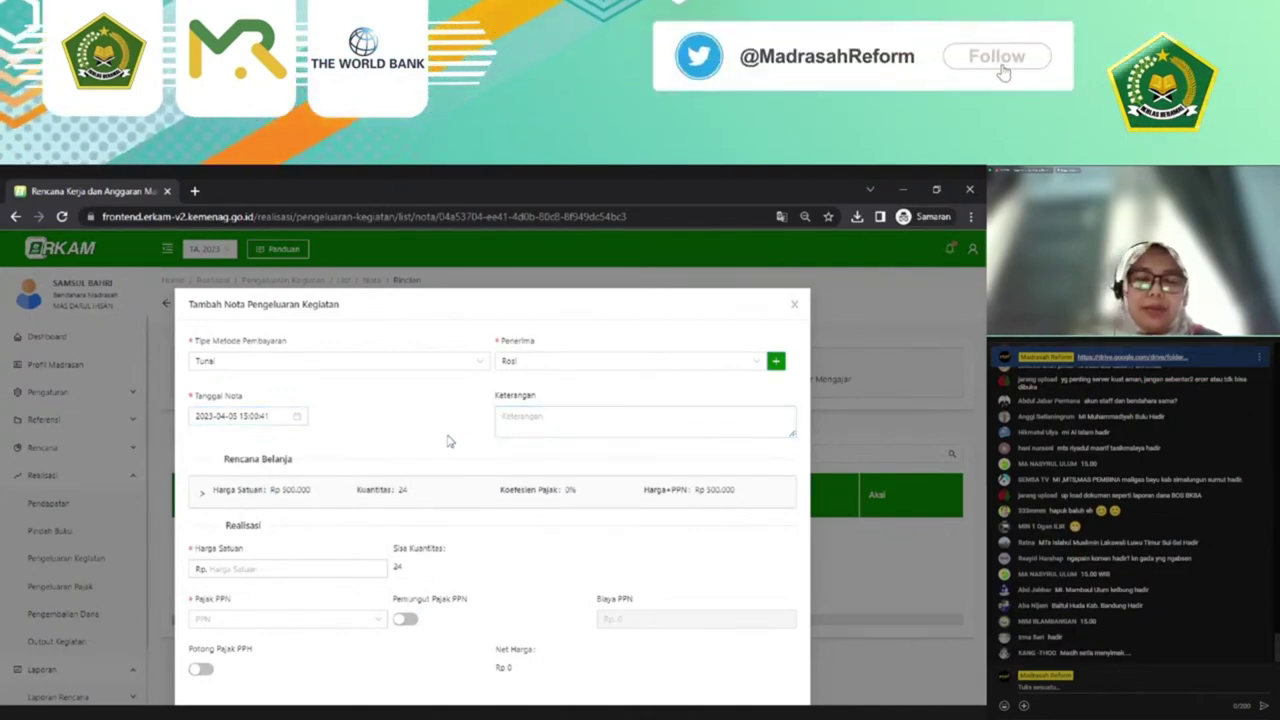
left_click(296, 566)
type("500")
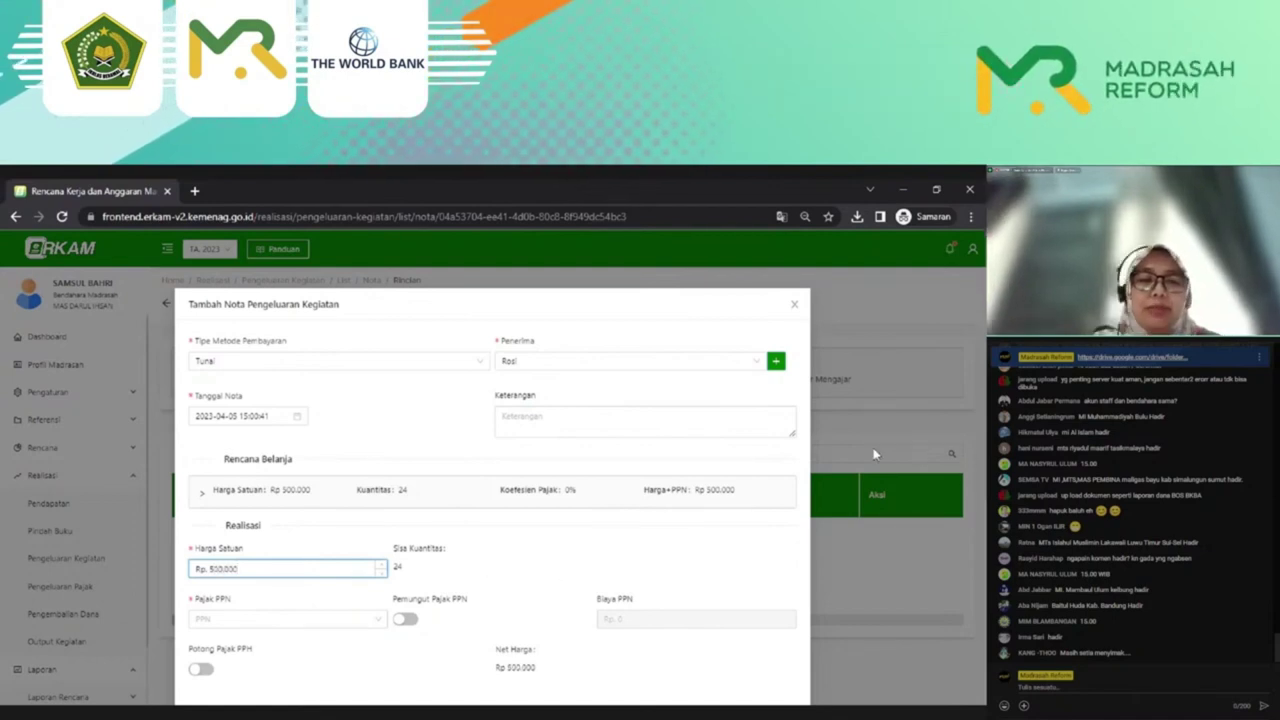
scroll(492, 500, "down", 3)
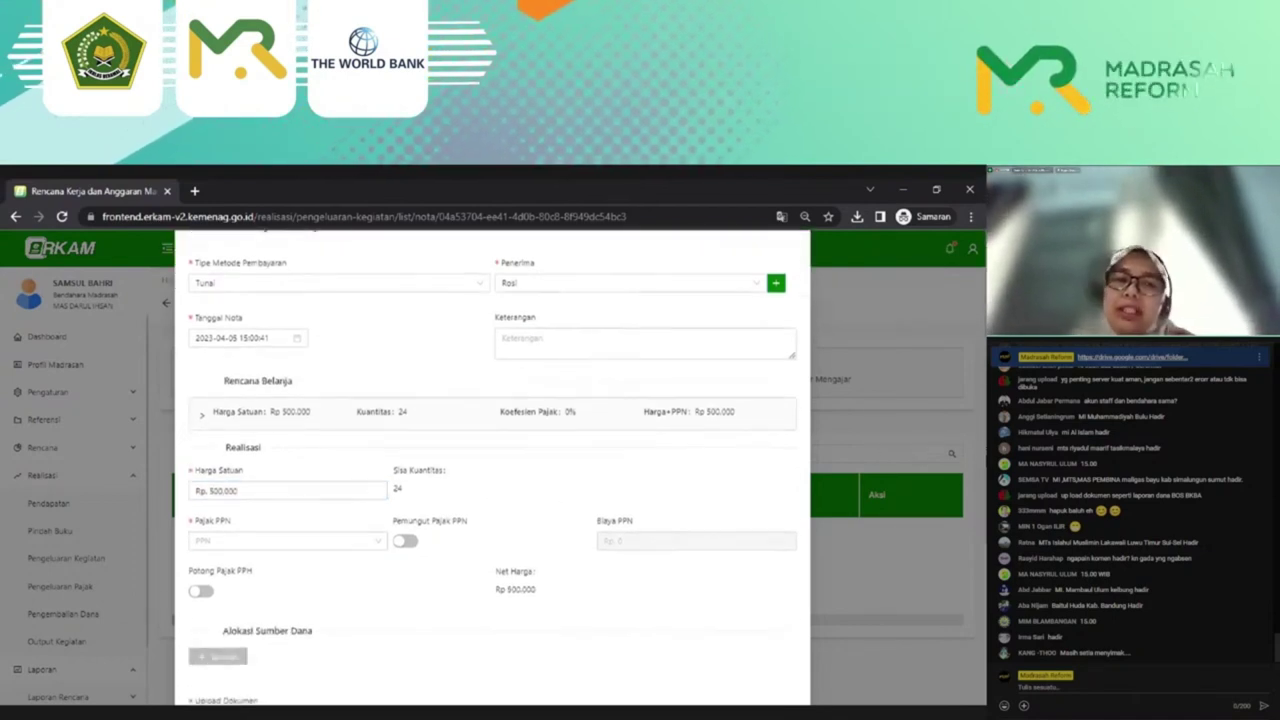
scroll(492, 470, "down", 1)
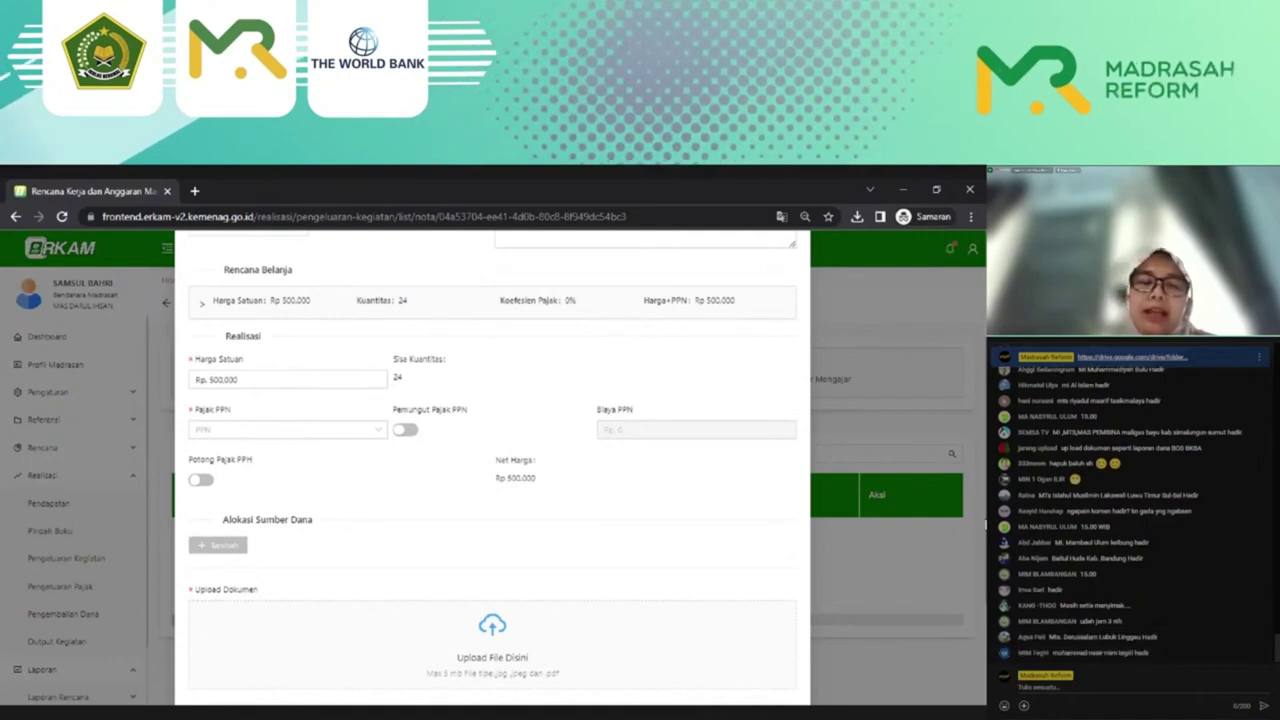
scroll(492, 470, "up", 1)
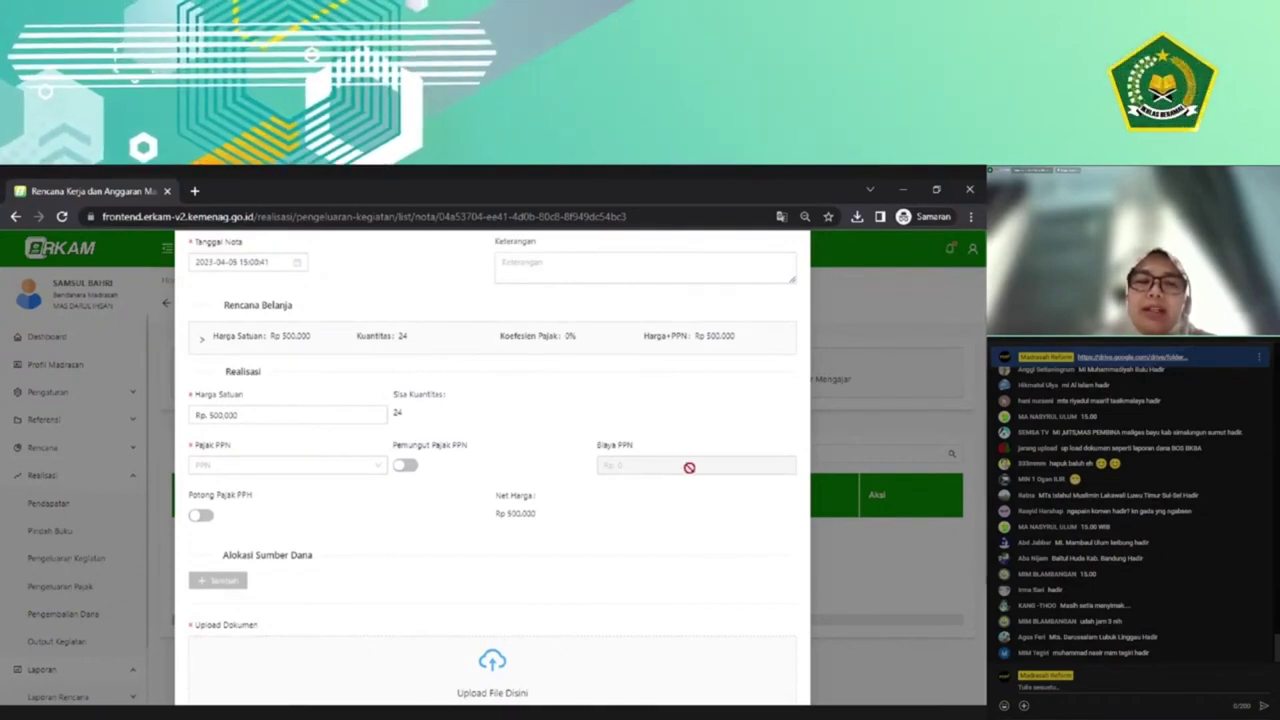
left_click(218, 416)
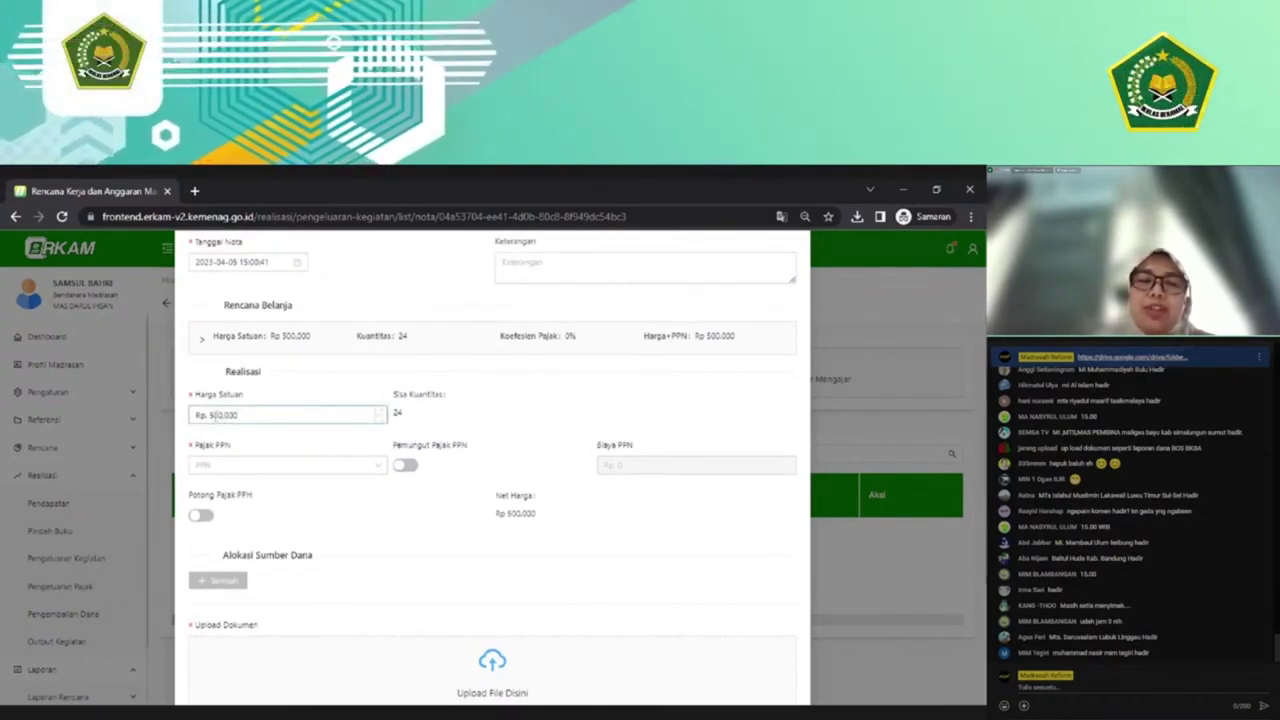
key("ctrl+a")
type("5")
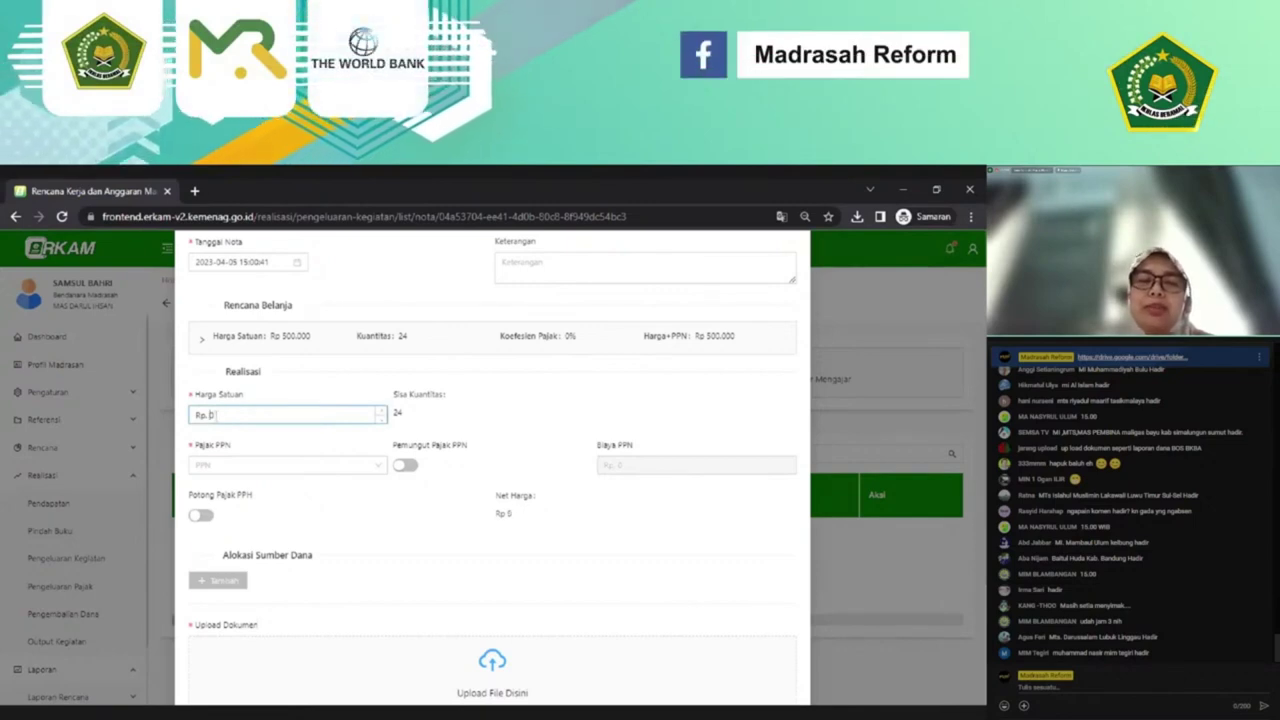
type("0000")
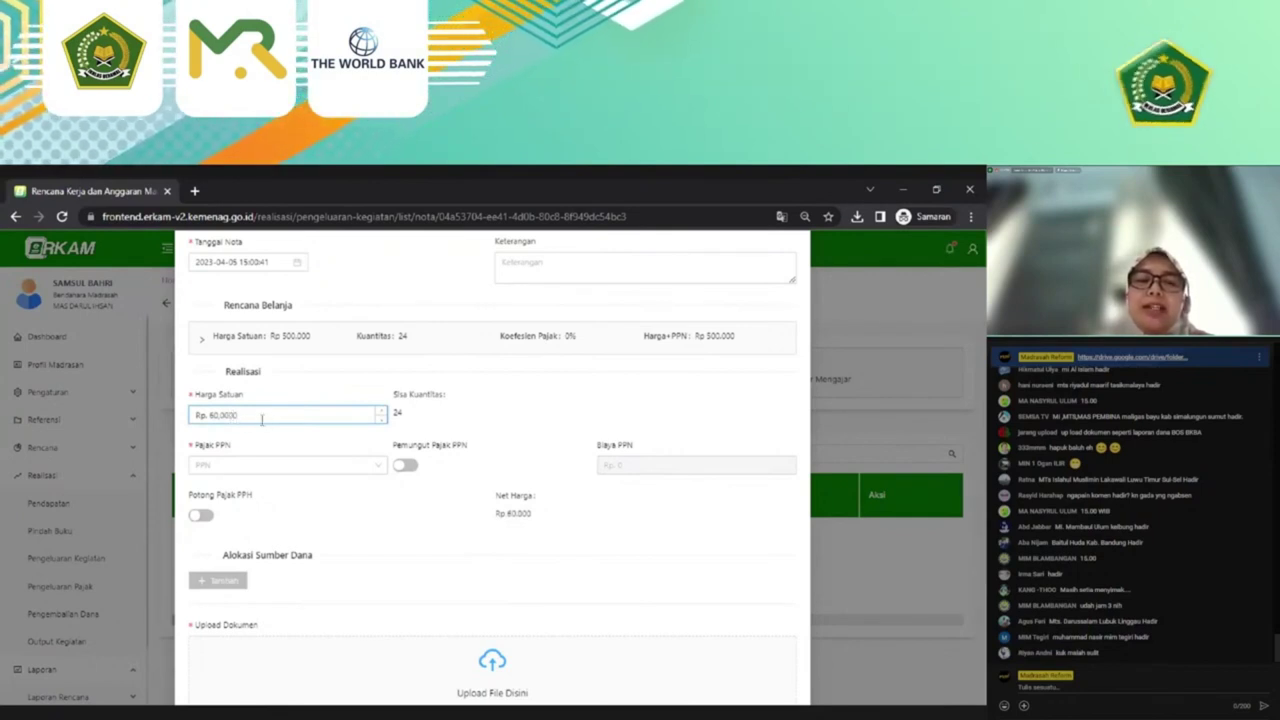
left_click_drag(262, 420, 207, 425)
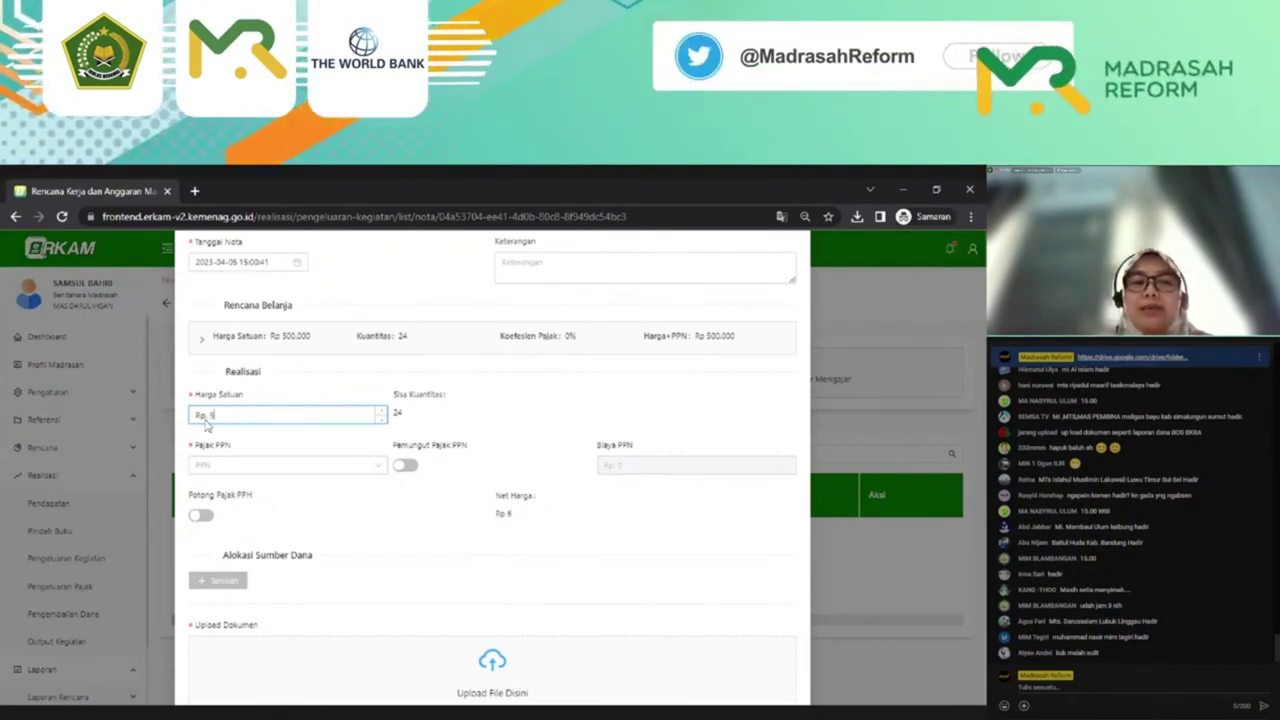
type("500.000")
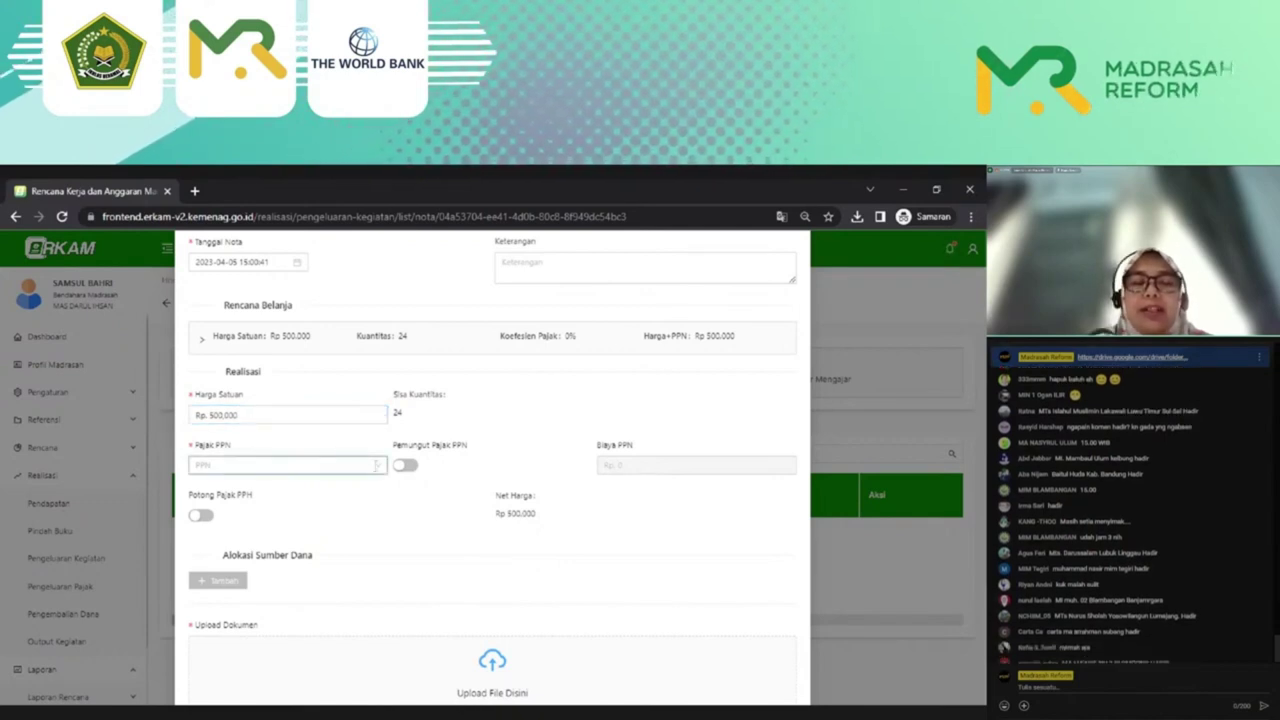
Step: Try the Pajak PPN options and settle on Tidak ada PPN, with the page zoomed out
left_click(377, 465)
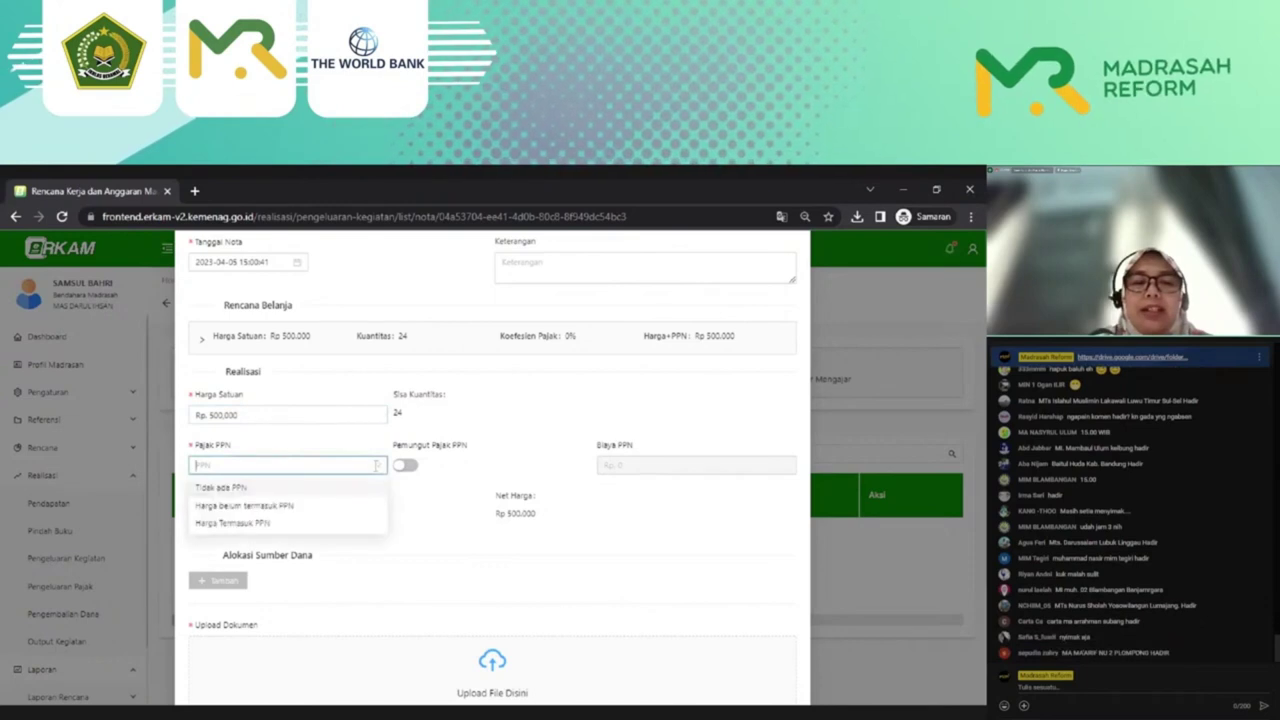
left_click(245, 489)
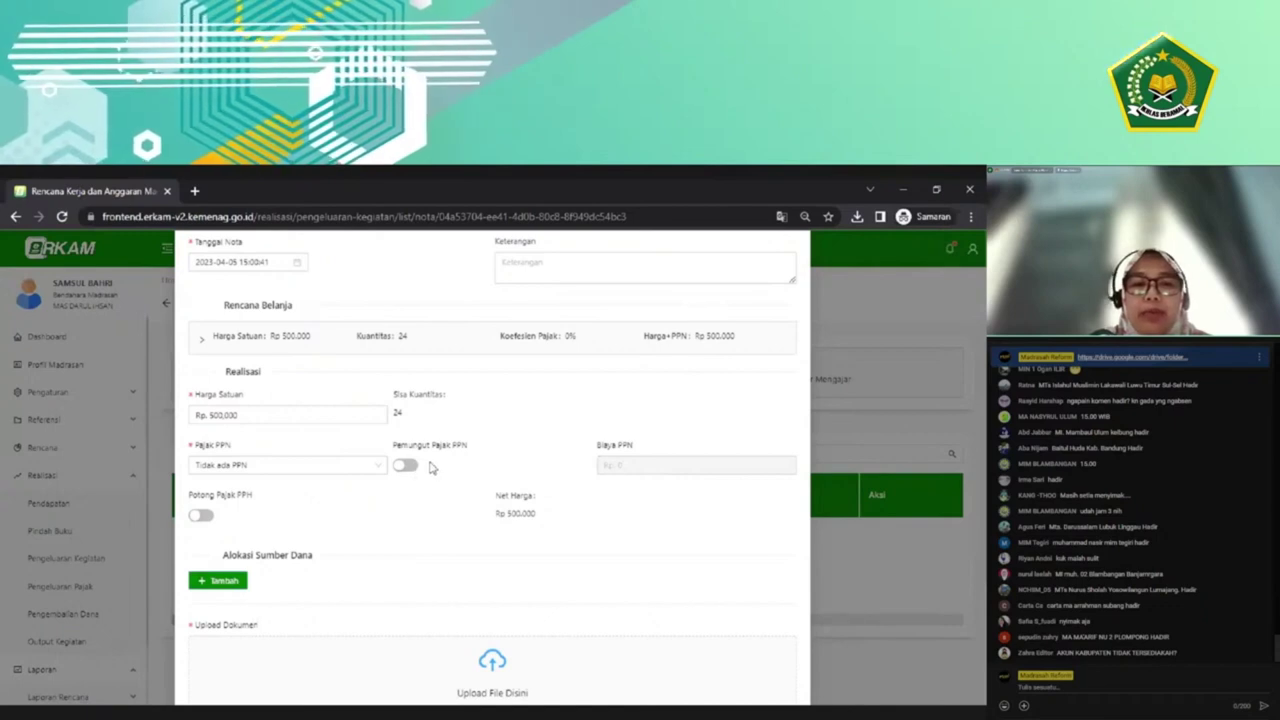
left_click(370, 465)
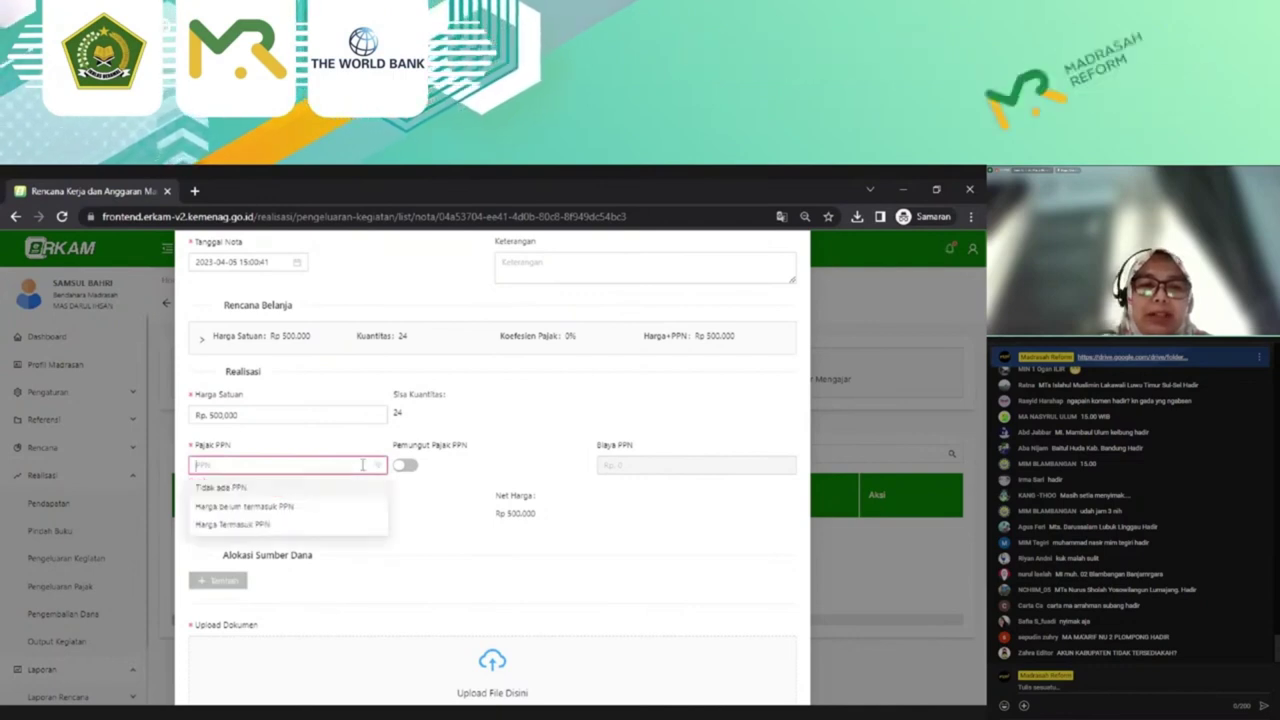
left_click(279, 531)
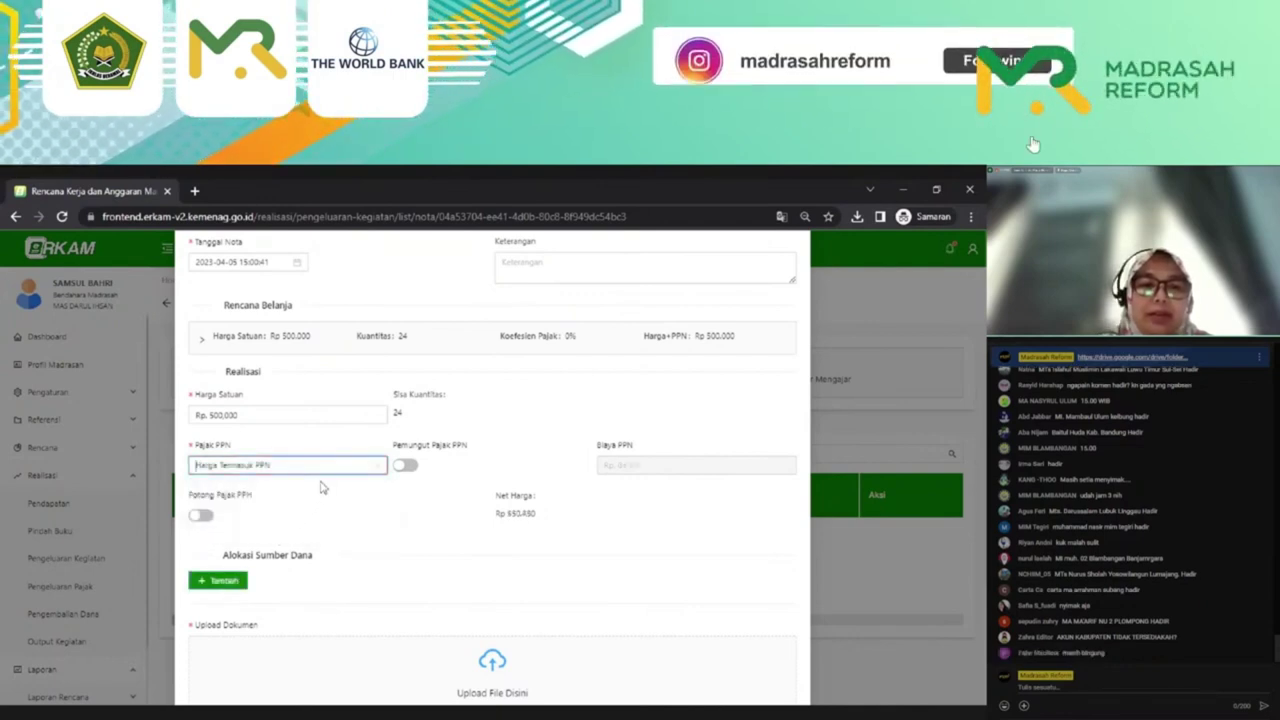
left_click(325, 467)
left_click(293, 508)
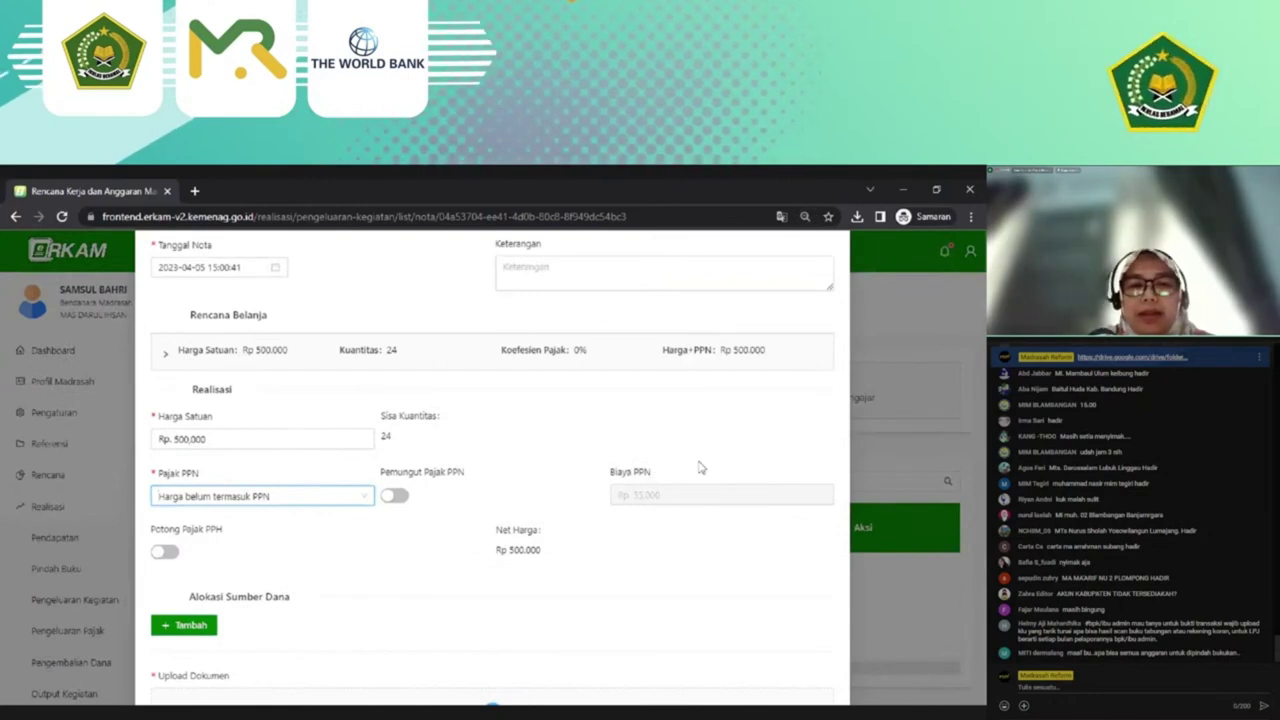
key("ctrl+minus")
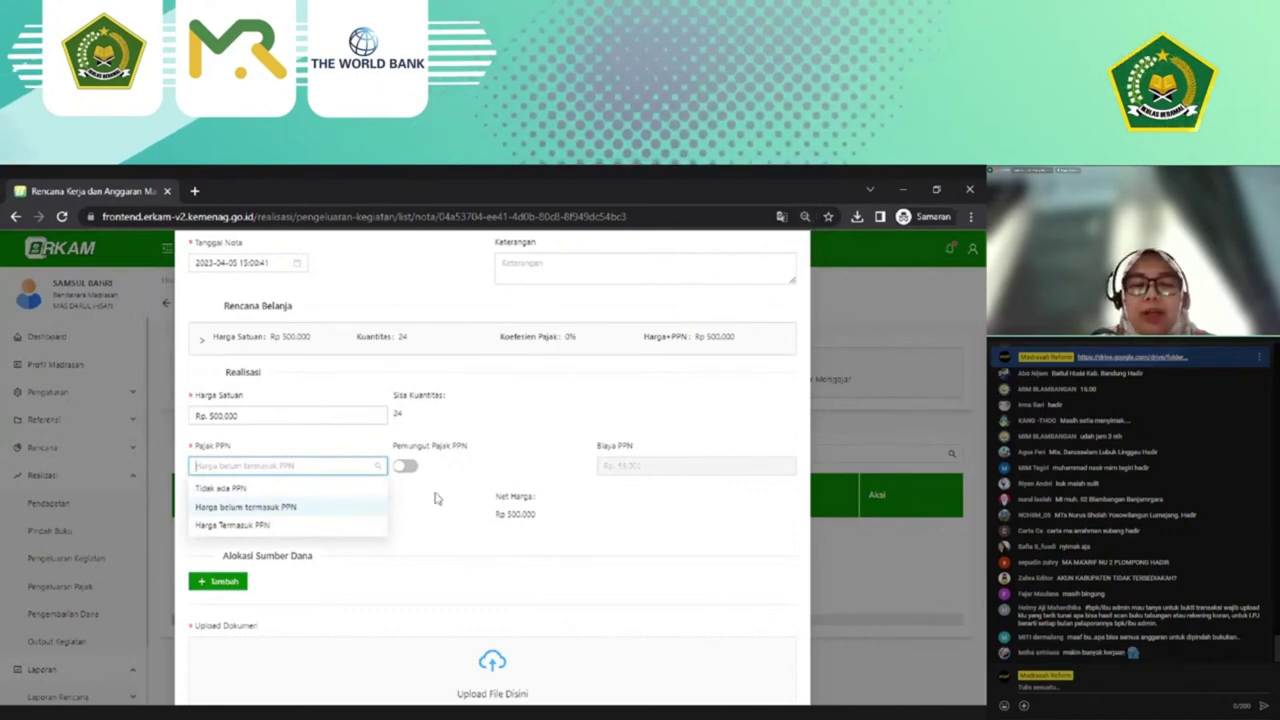
left_click(319, 490)
left_click(321, 467)
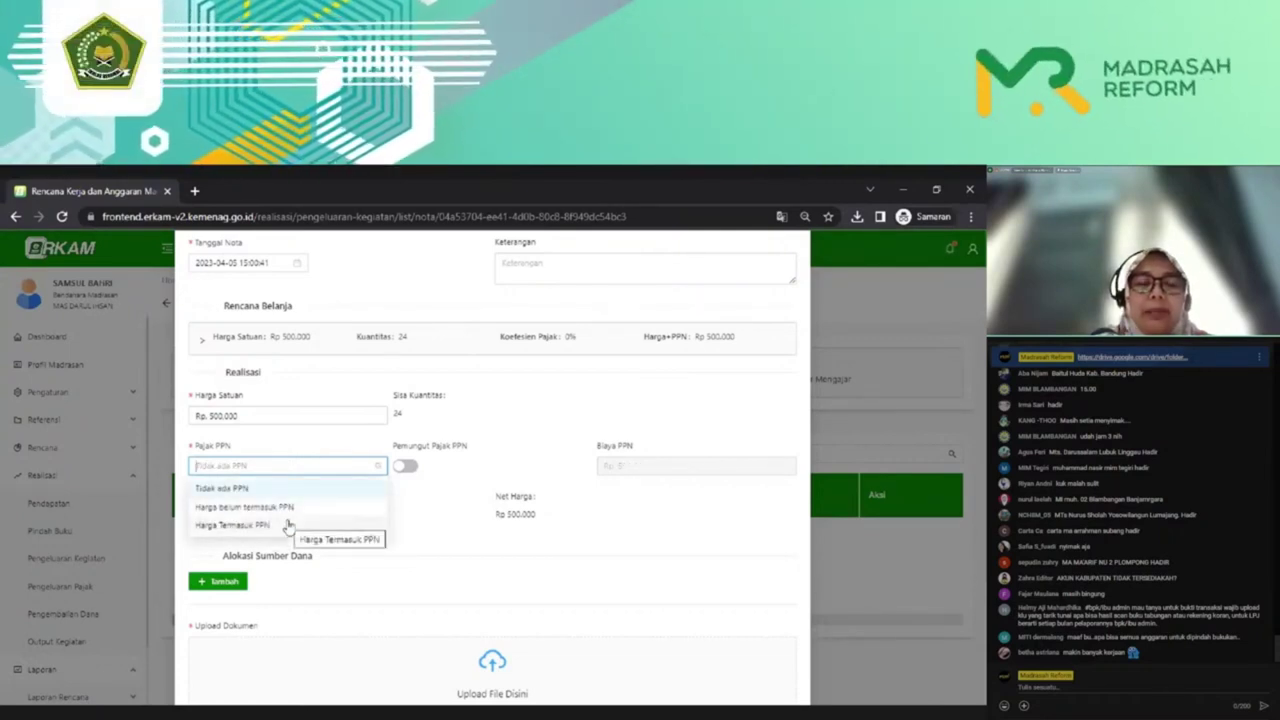
left_click(298, 490)
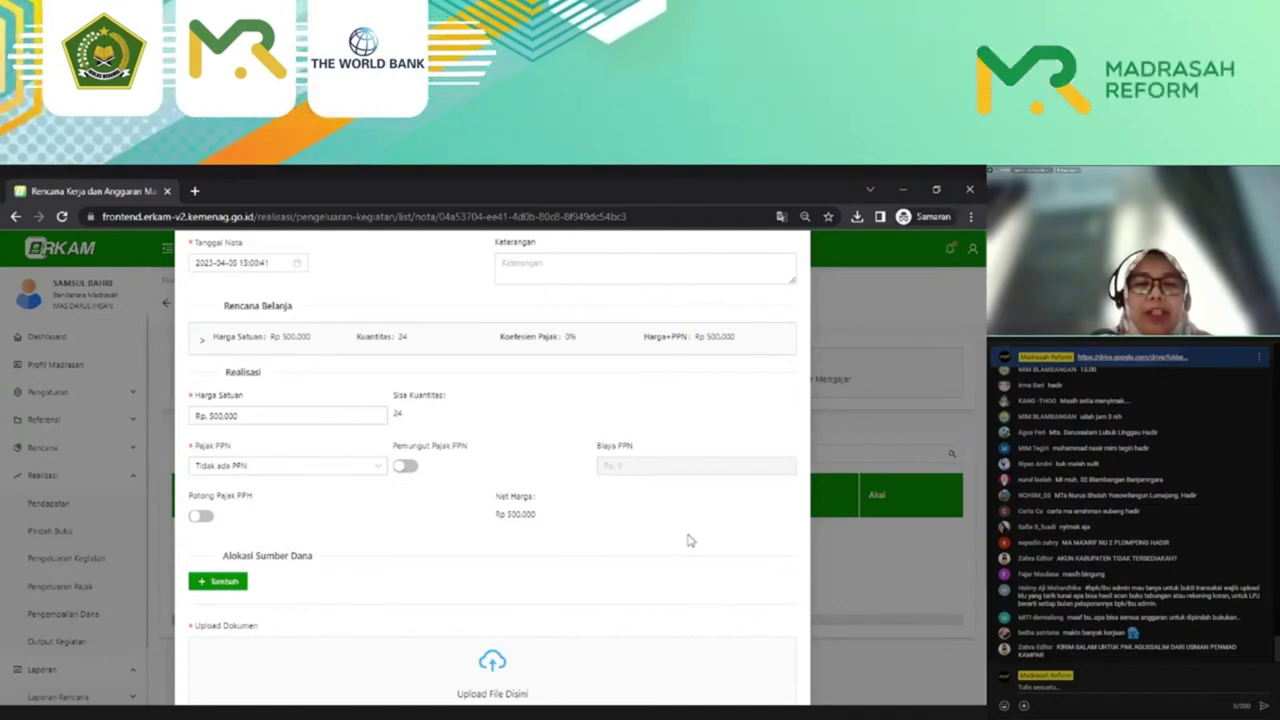
scroll(689, 538, "down", 3)
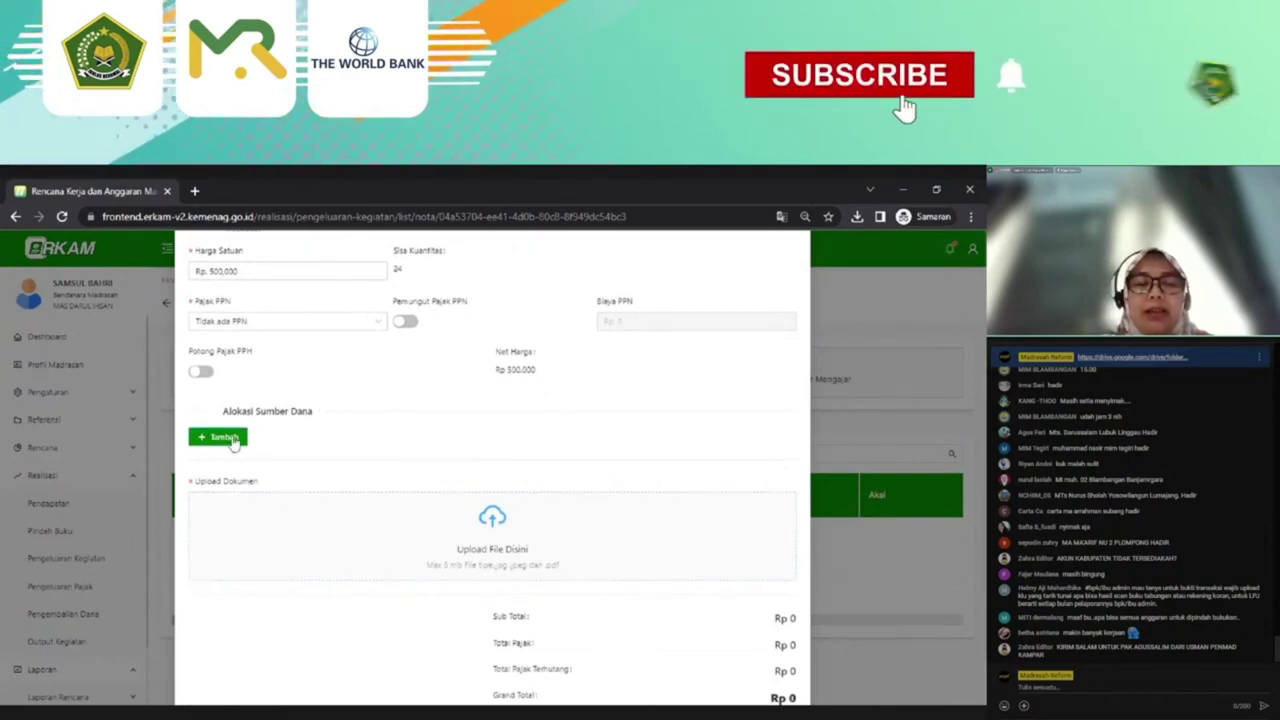
Step: Add an allocation row from APBN - BOS Tahap 1 | Tunai with quantity 6
left_click(222, 437)
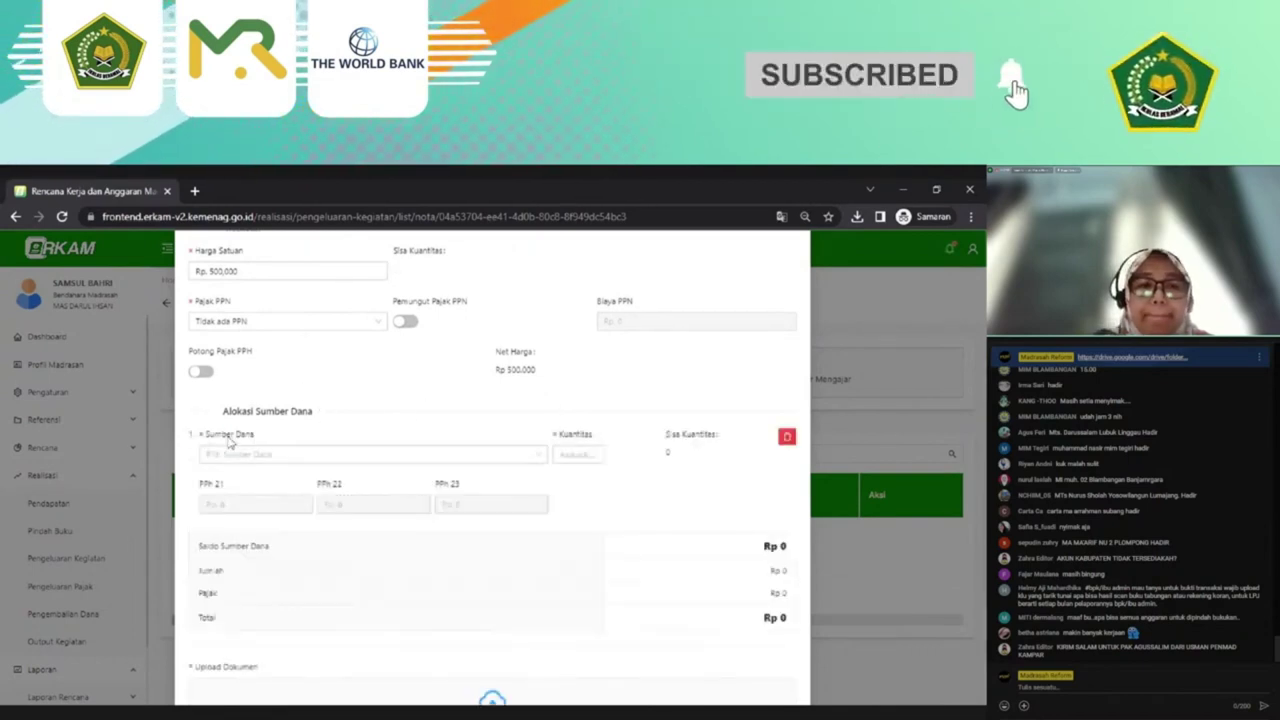
left_click(345, 456)
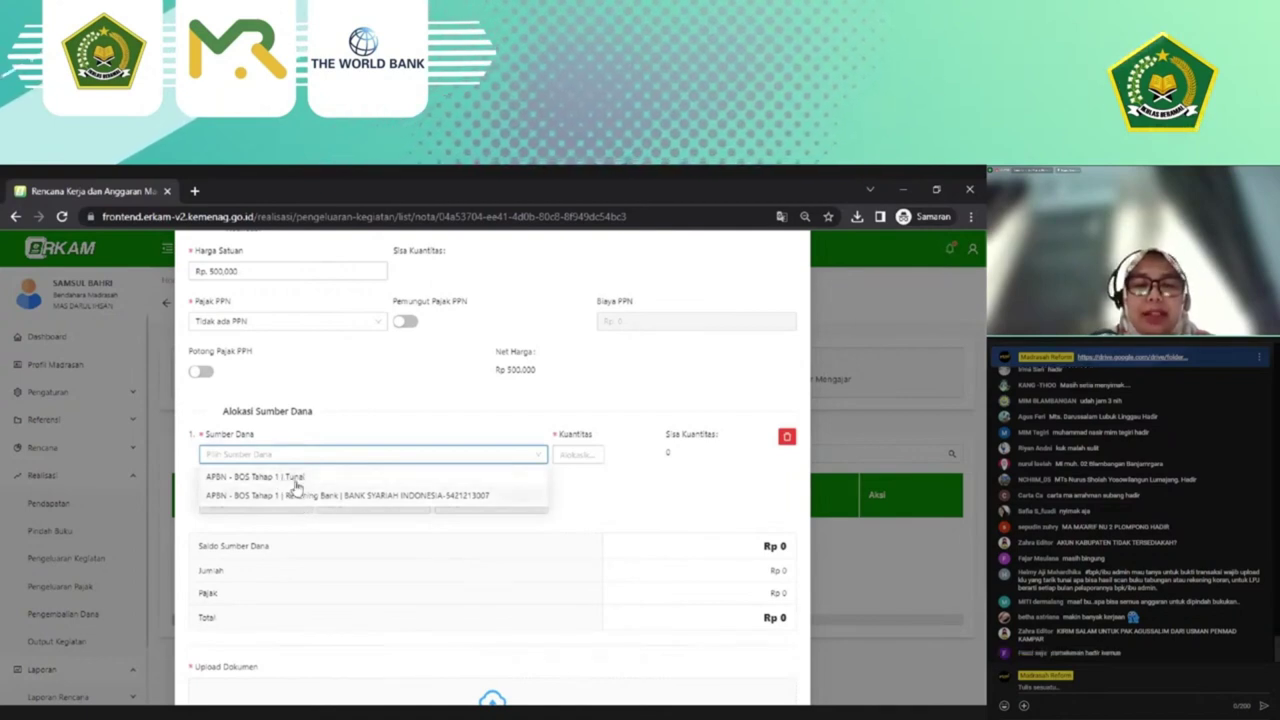
left_click(293, 479)
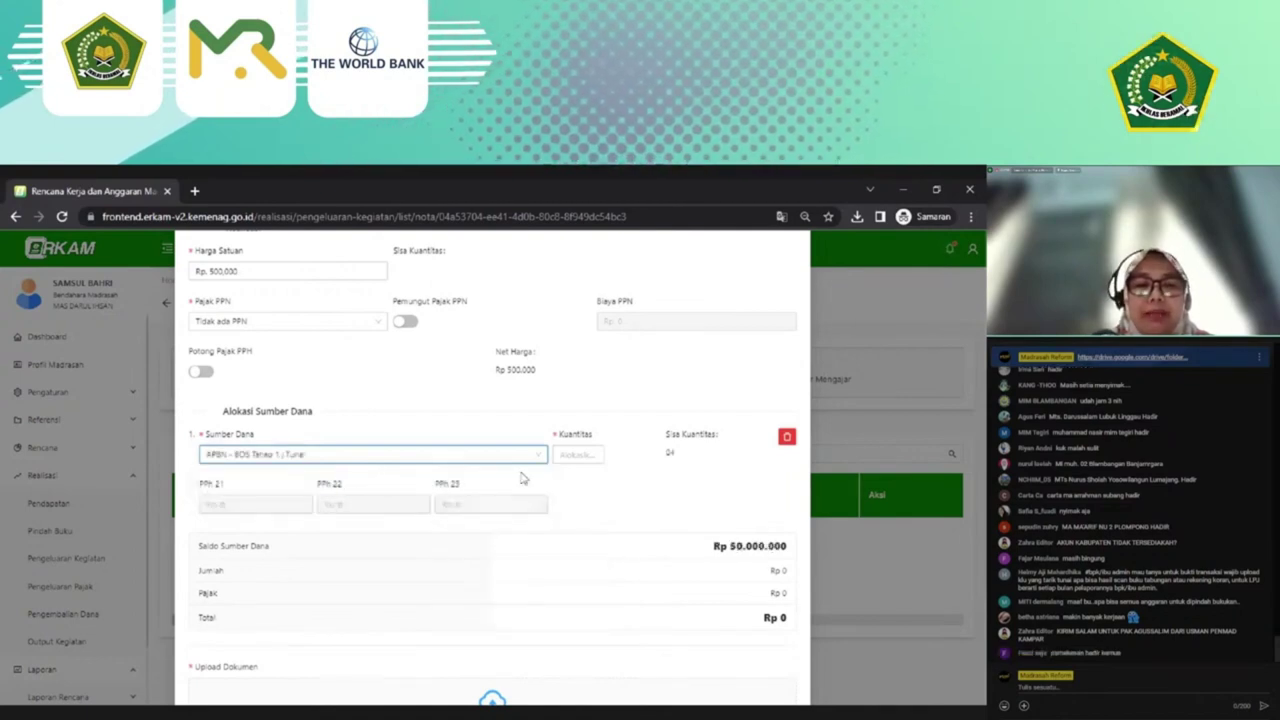
left_click(575, 455)
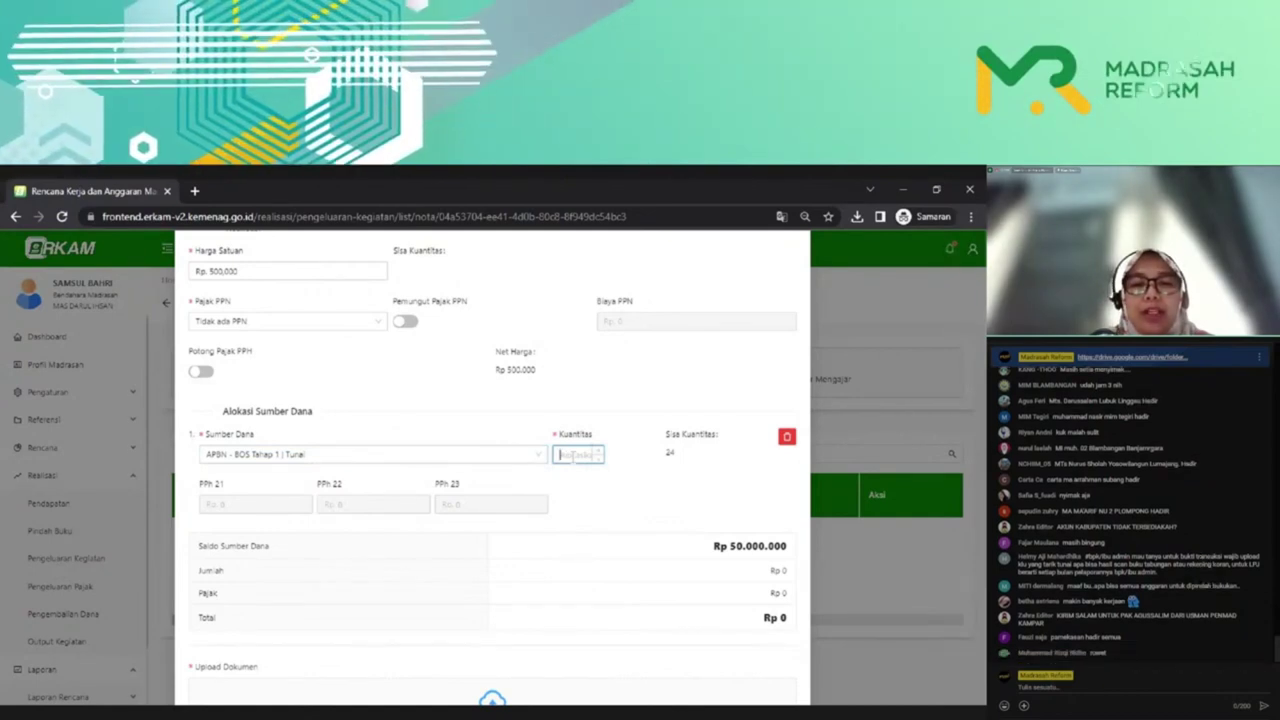
type("6")
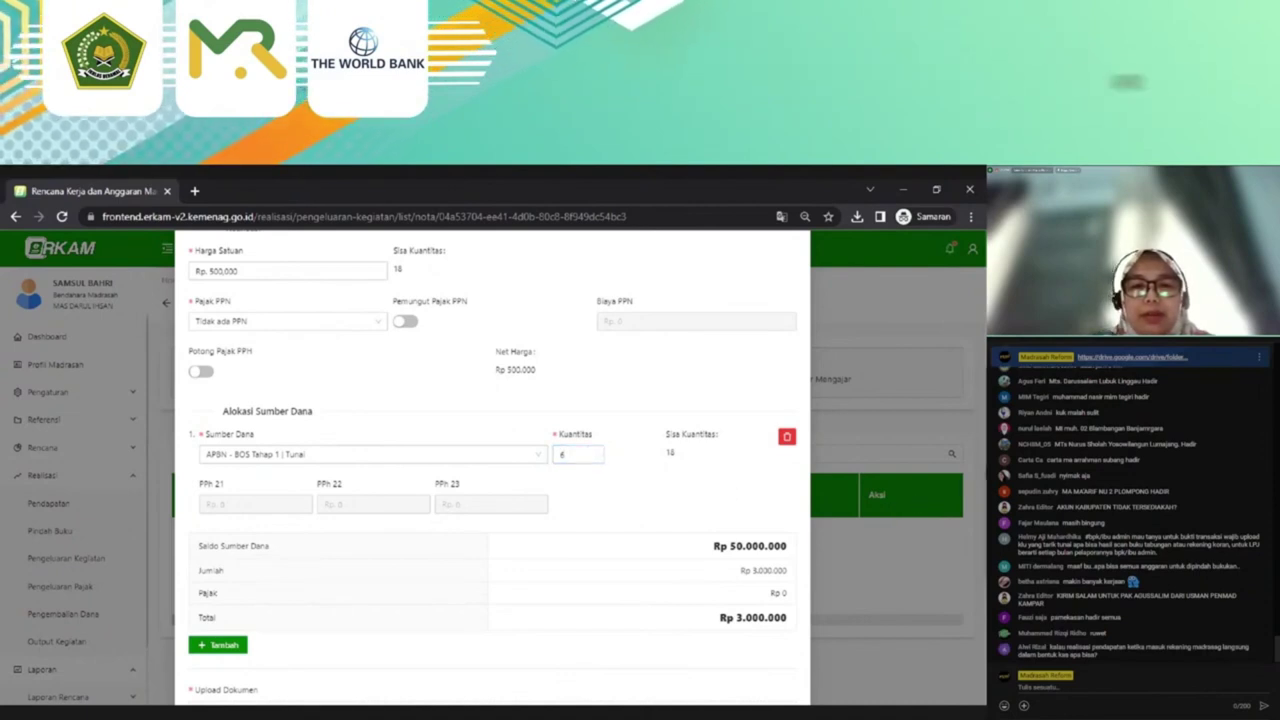
scroll(492, 460, "down", 2)
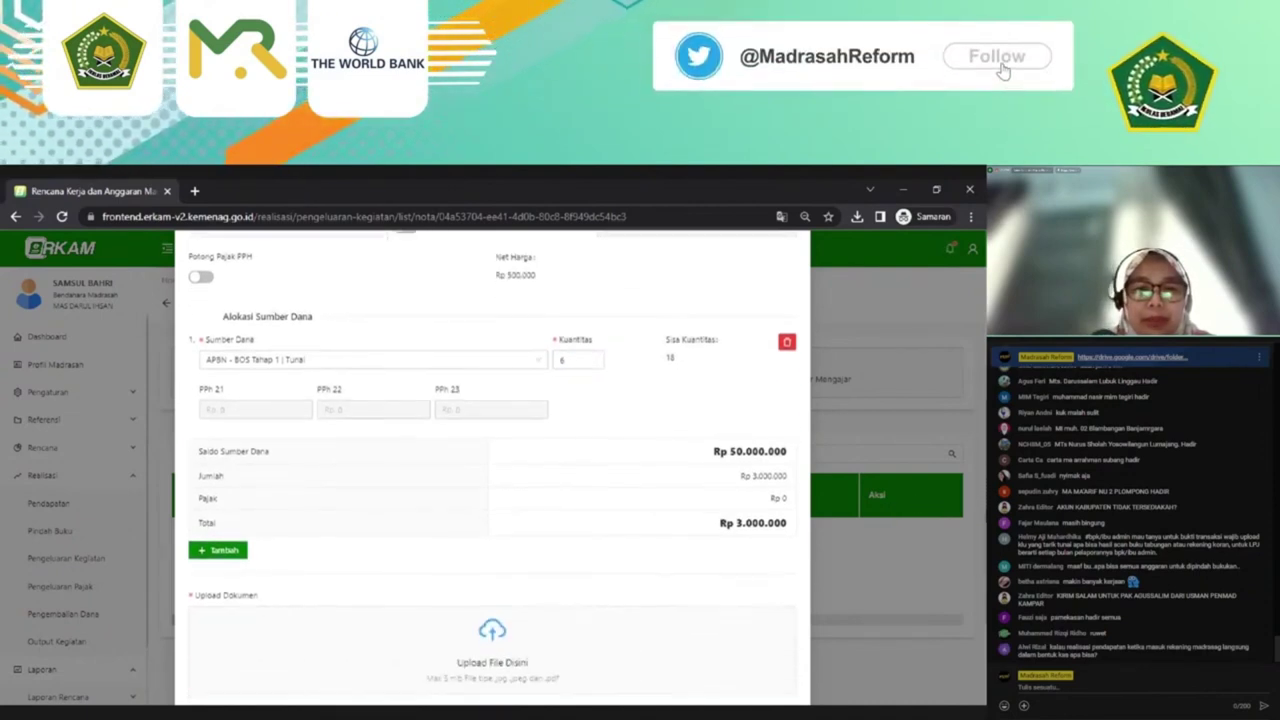
scroll(492, 460, "down", 2)
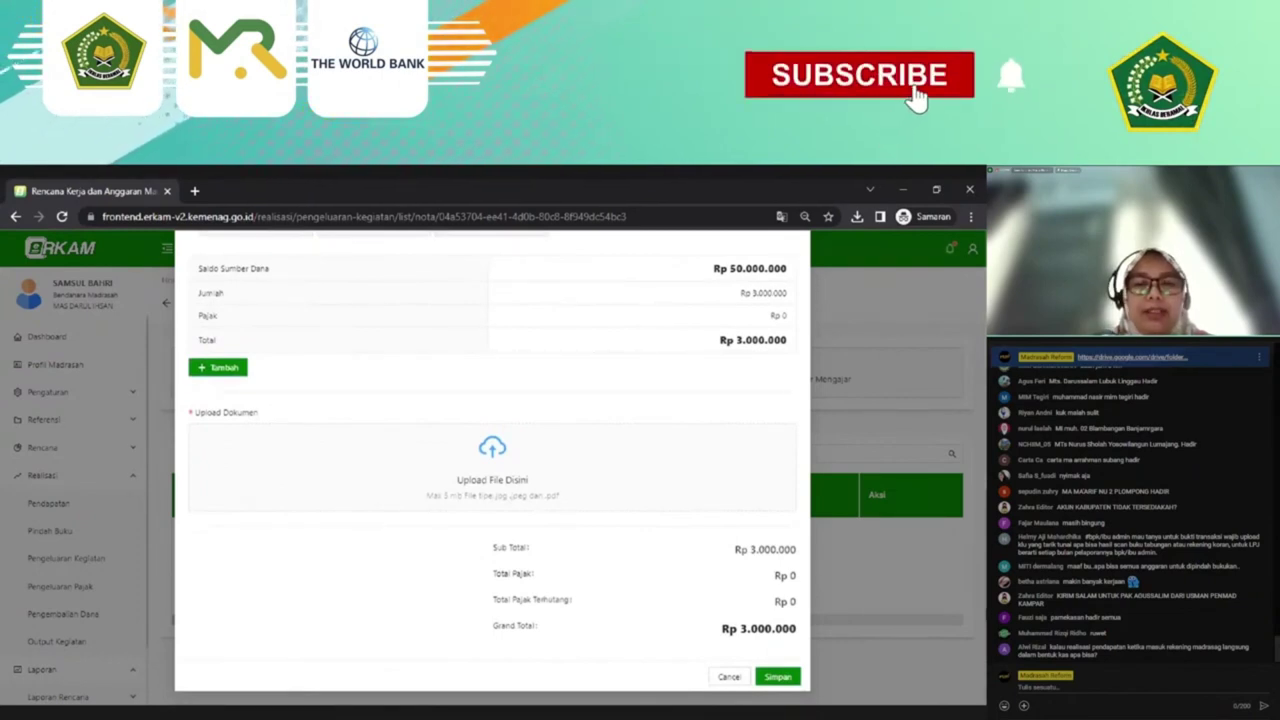
scroll(492, 460, "up", 2)
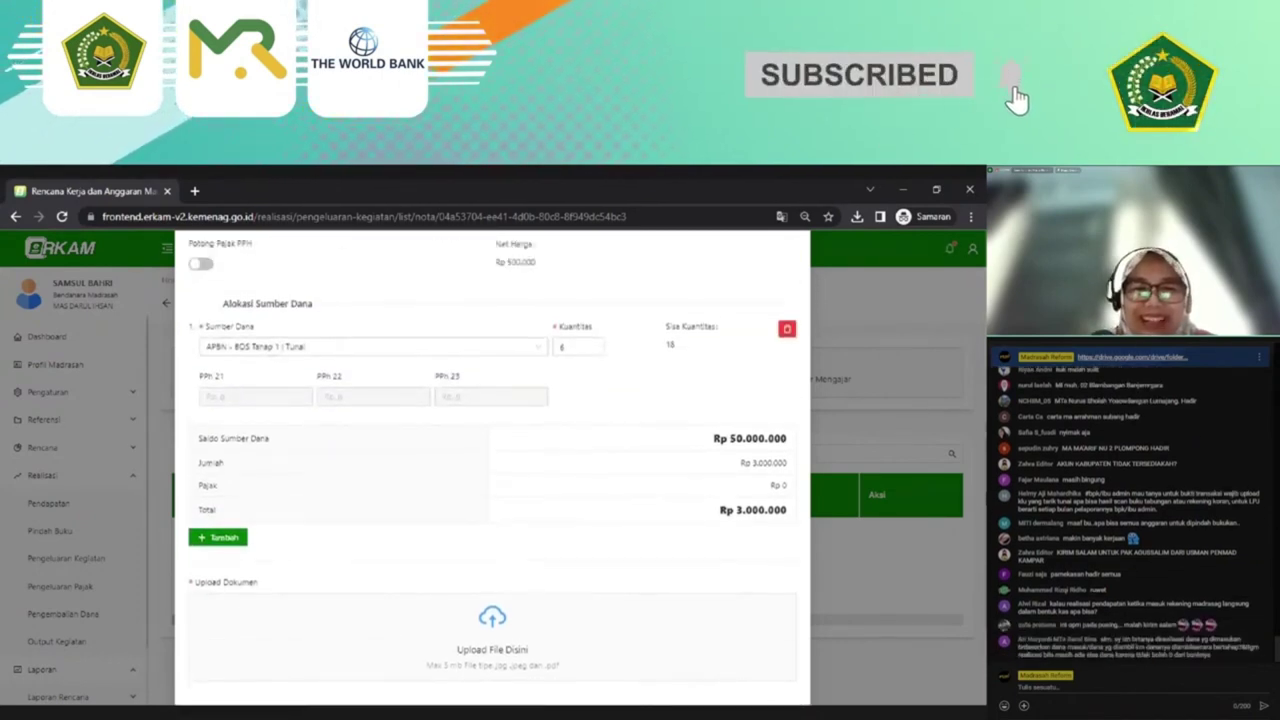
scroll(492, 460, "up", 3)
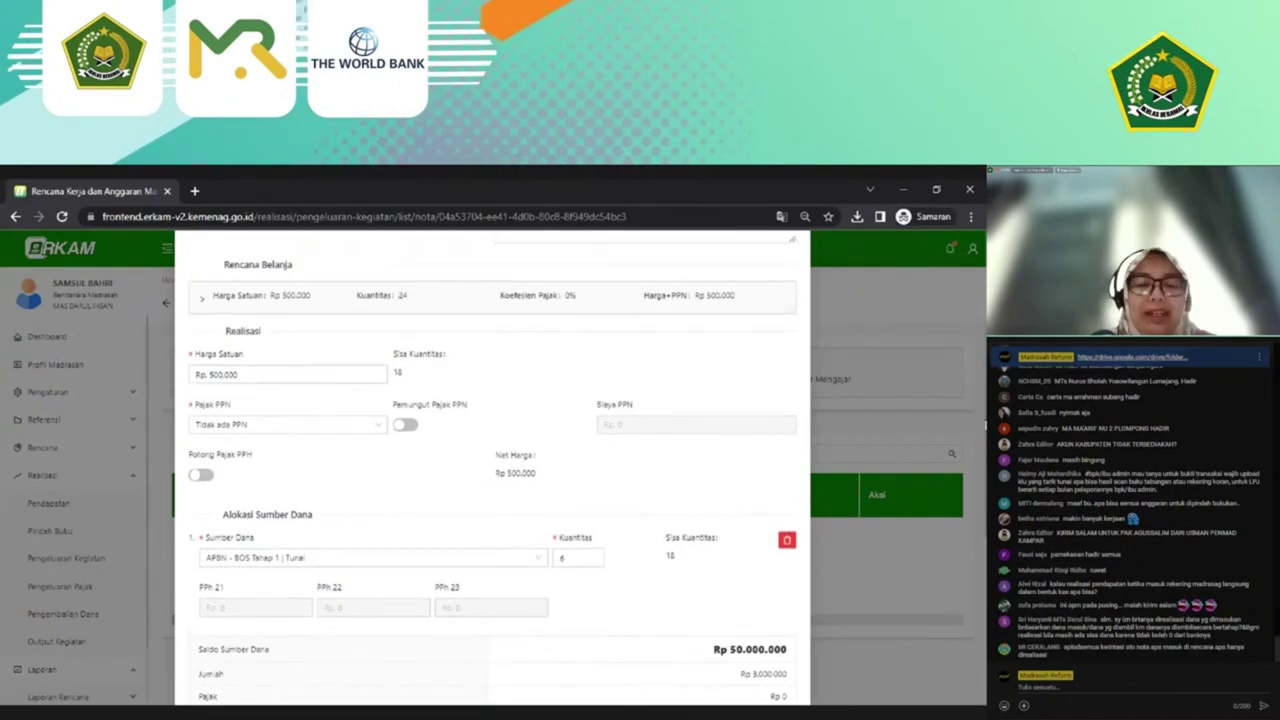
scroll(982, 432, "down", 1)
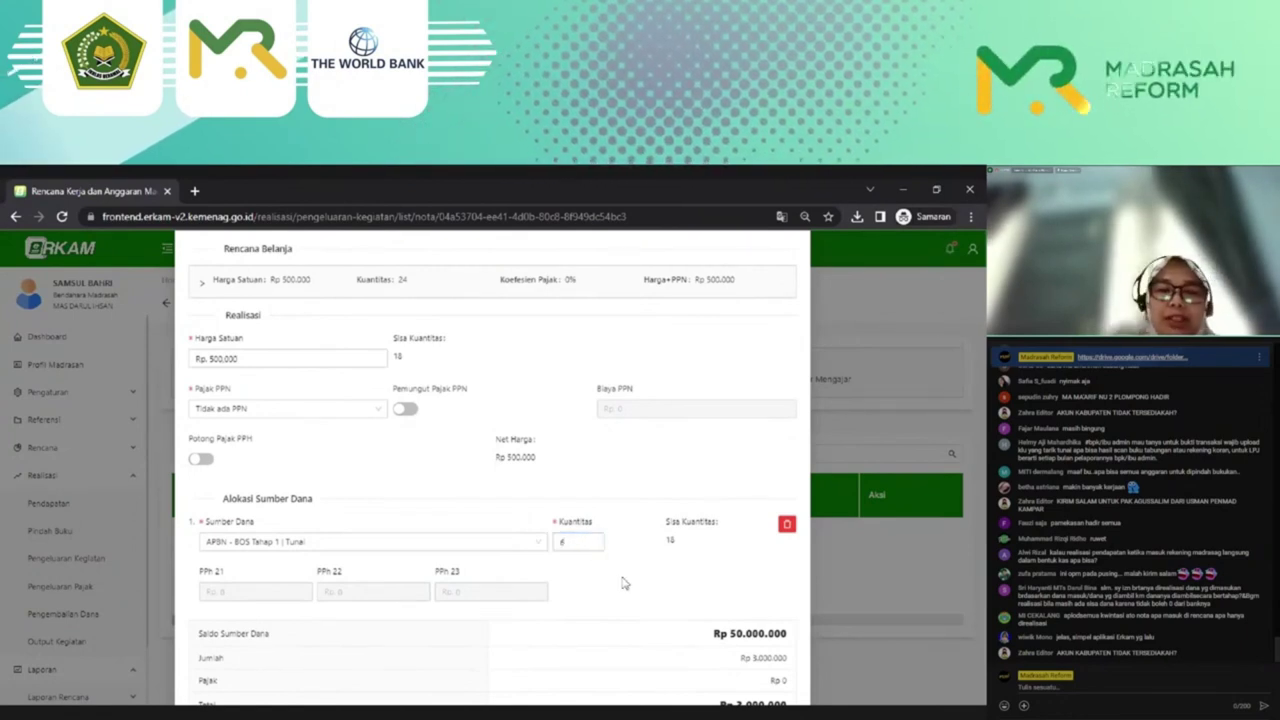
scroll(622, 583, "down", 1)
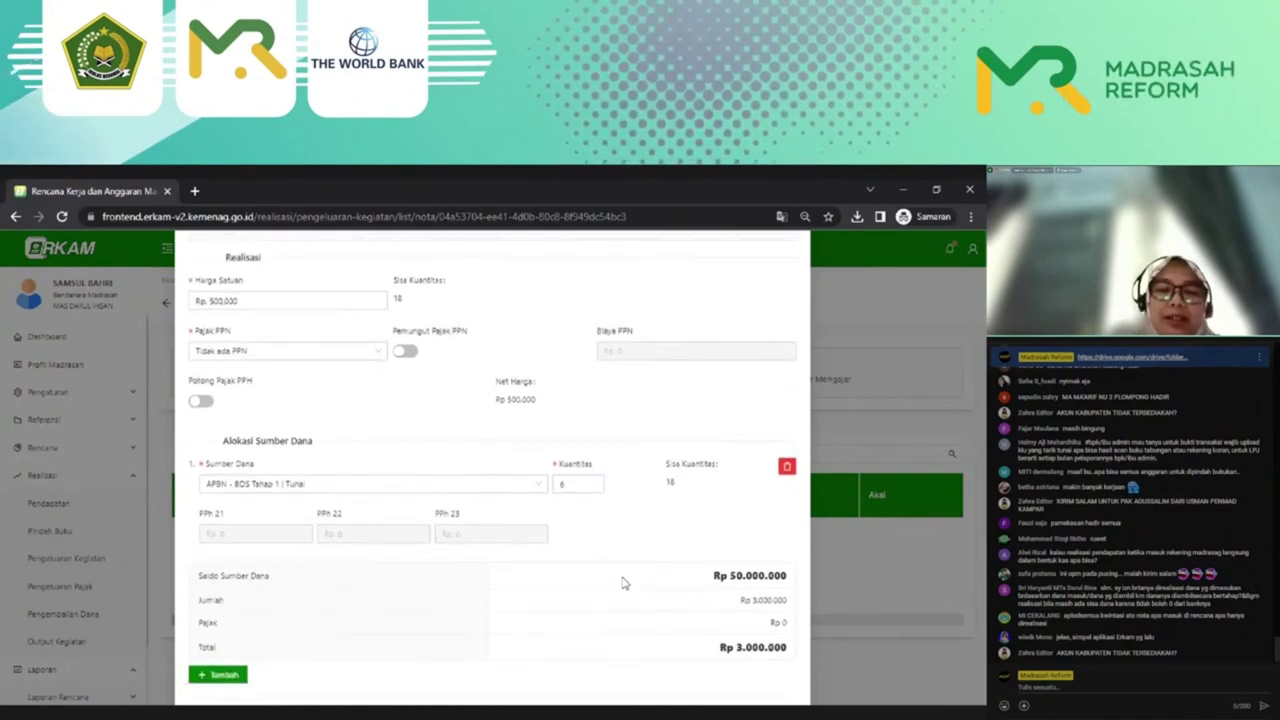
double_click(563, 484)
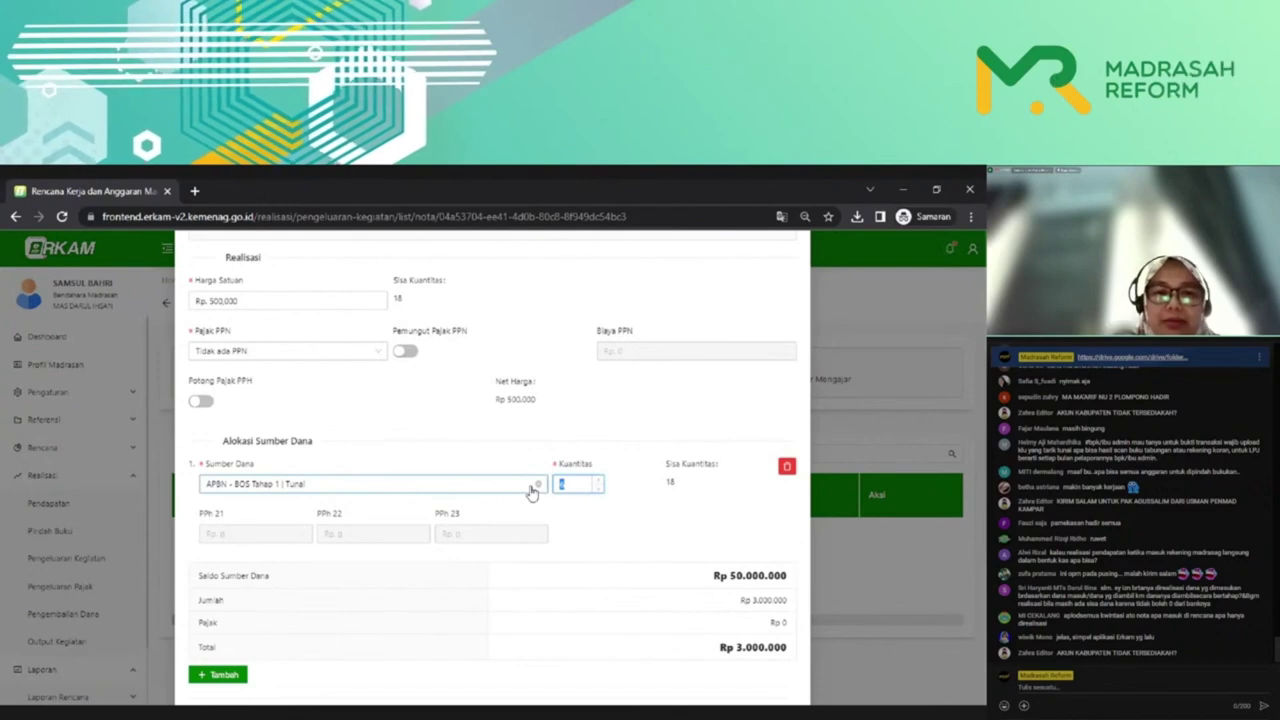
type("24")
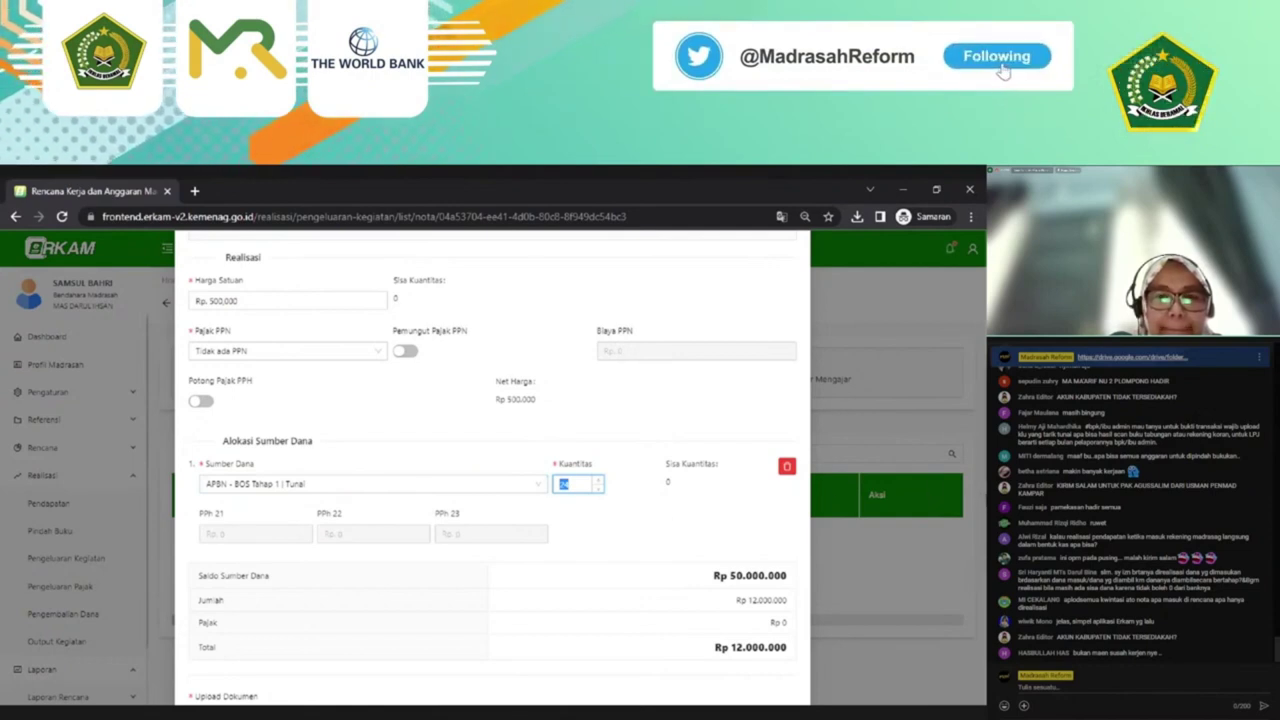
scroll(631, 430, "up", 2)
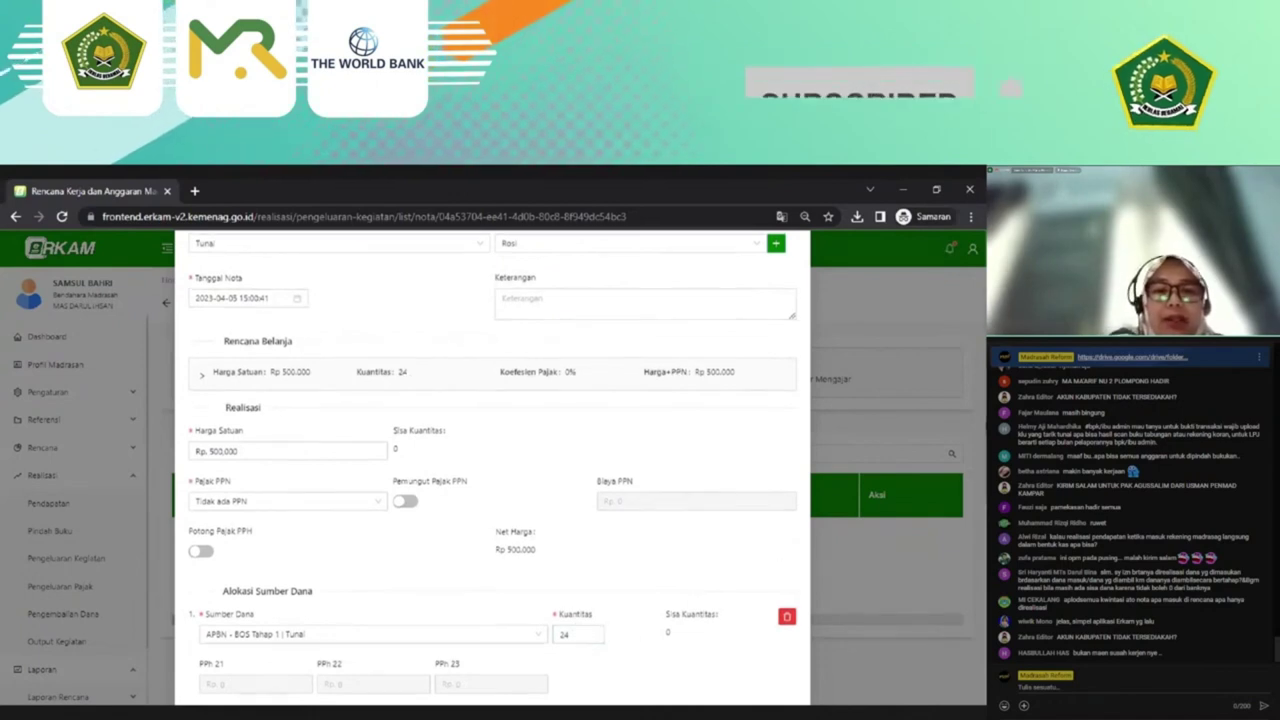
scroll(492, 470, "down", 1)
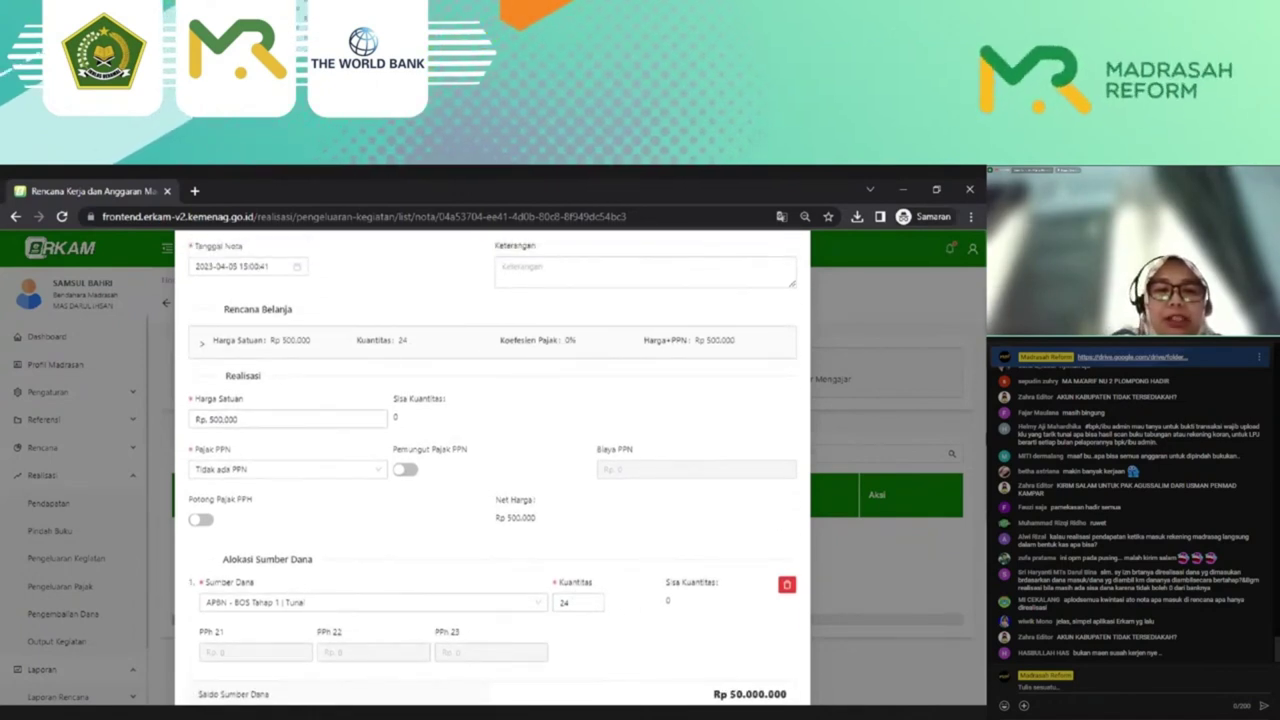
scroll(492, 470, "down", 3)
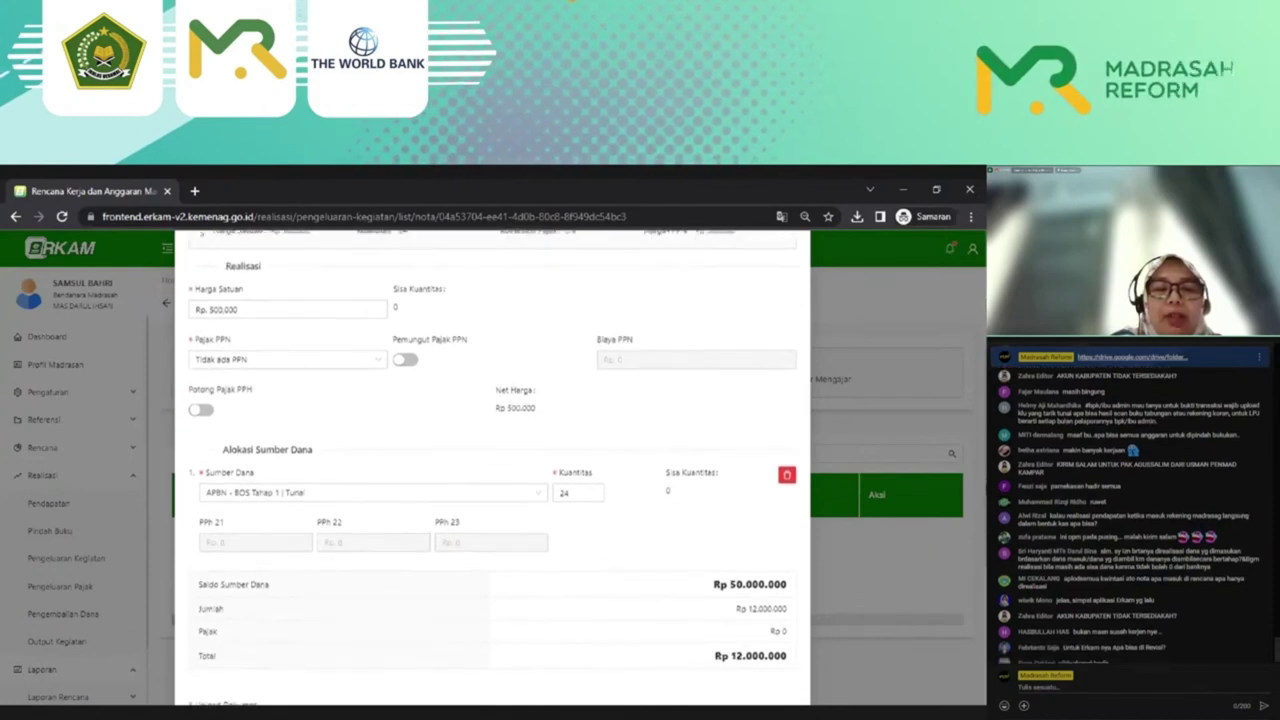
scroll(492, 470, "down", 1)
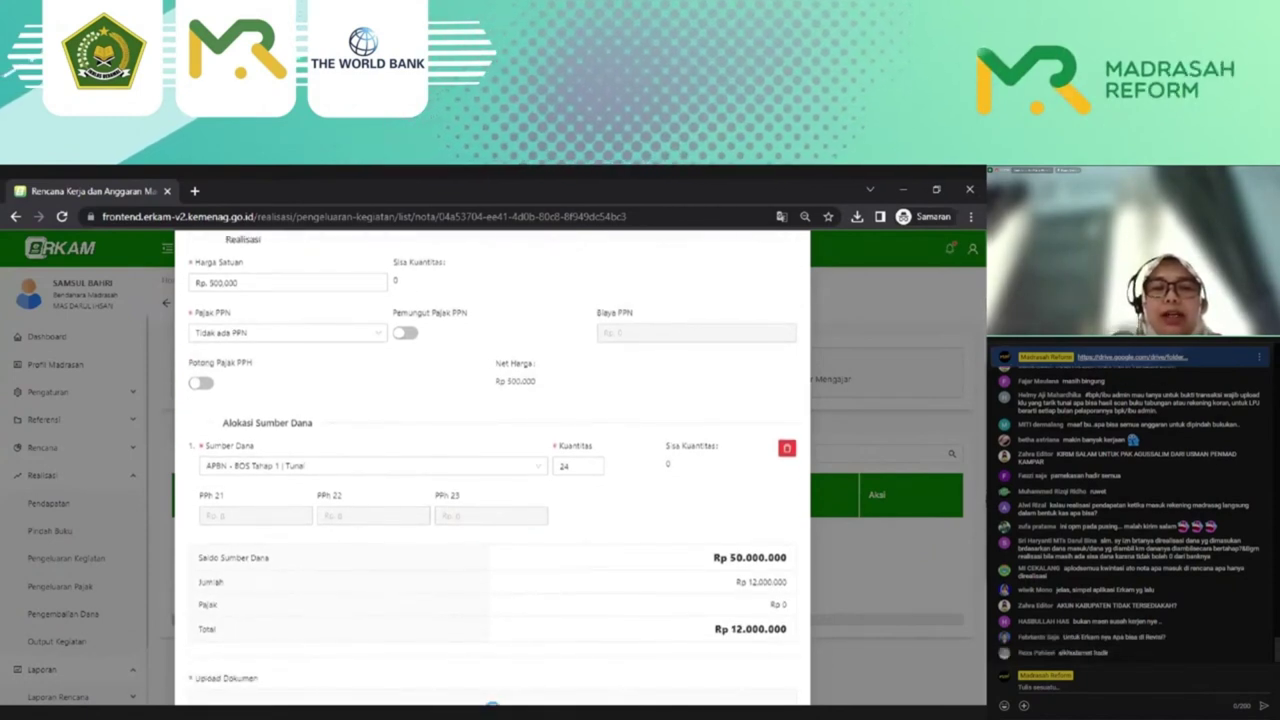
scroll(615, 462, "down", 1)
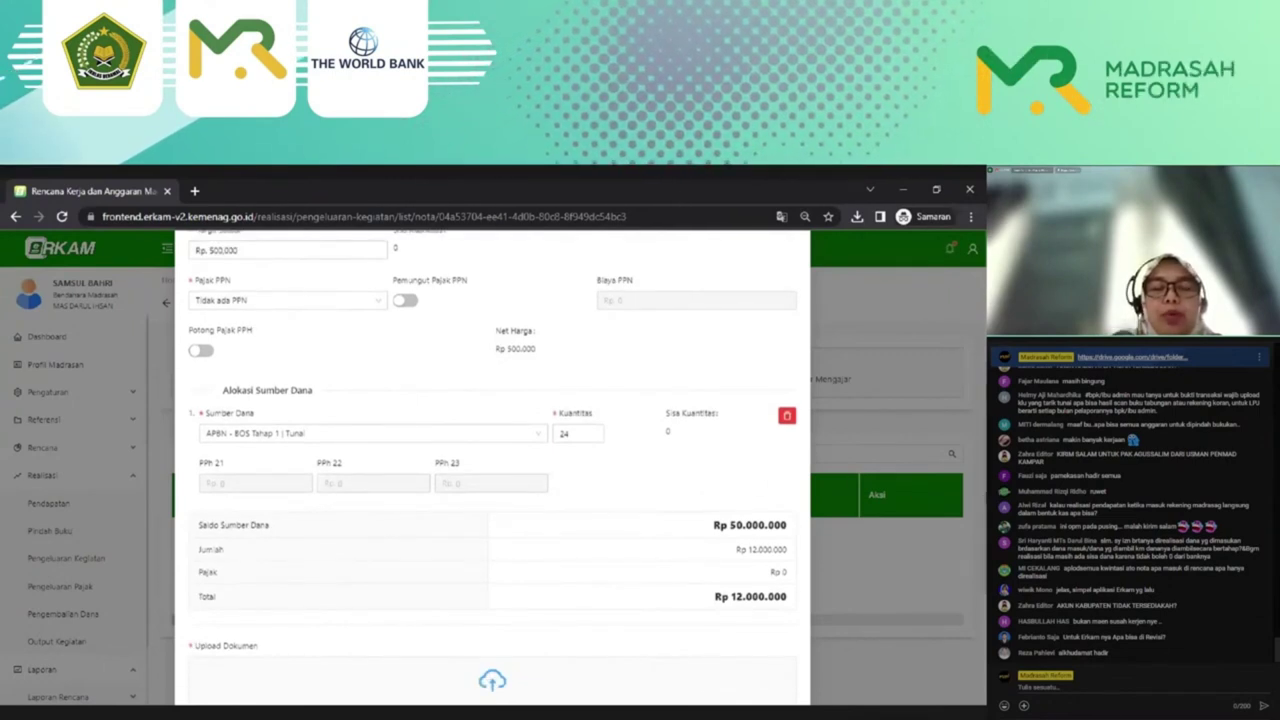
scroll(725, 468, "down", 1)
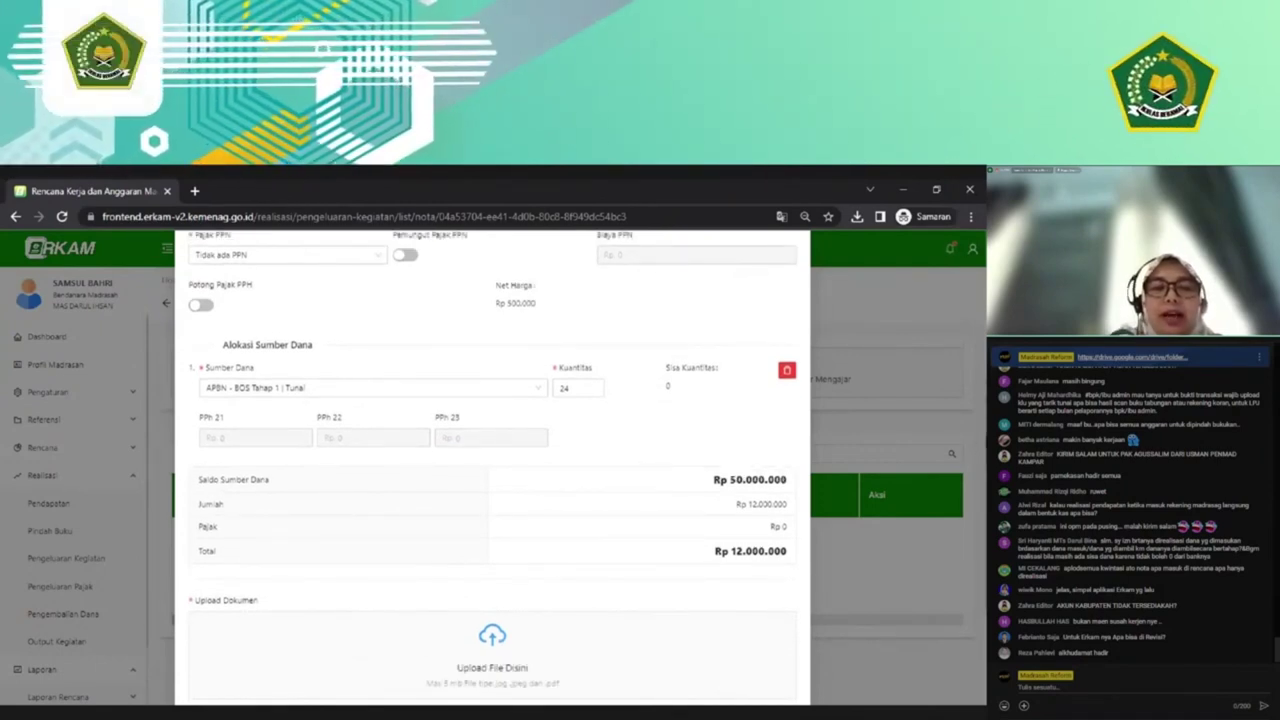
scroll(957, 458, "down", 1)
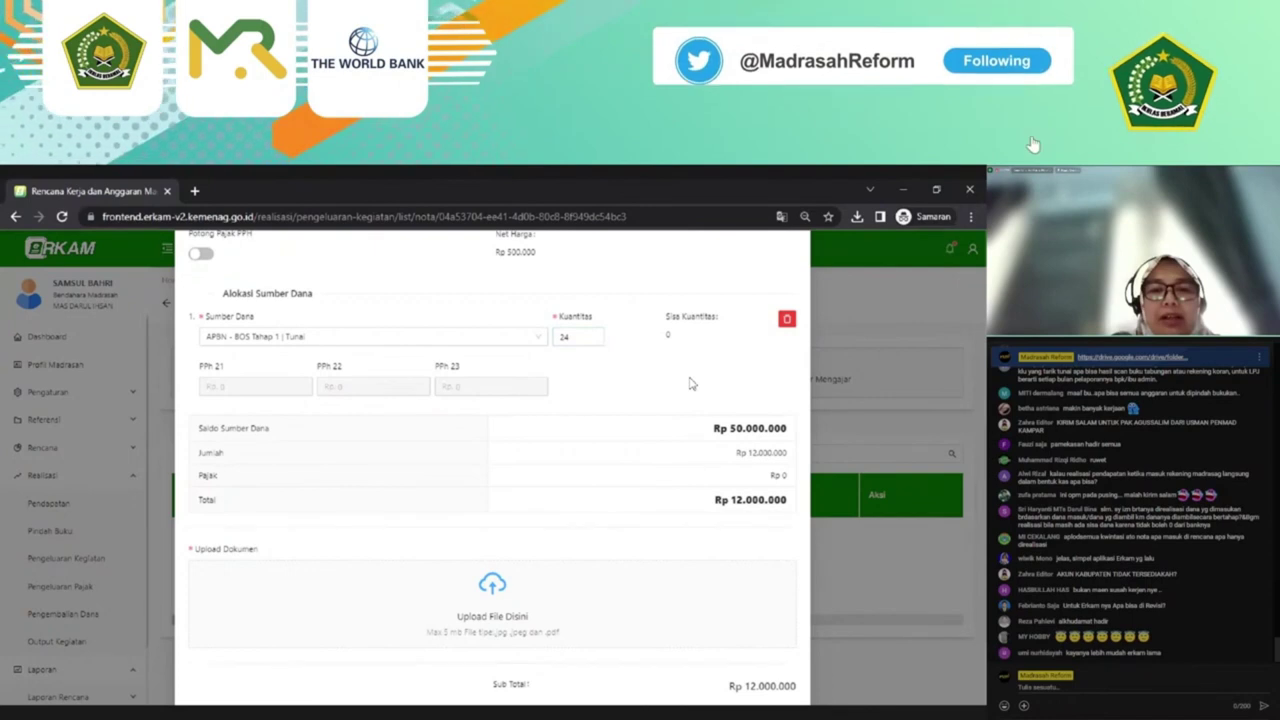
scroll(892, 404, "up", 5)
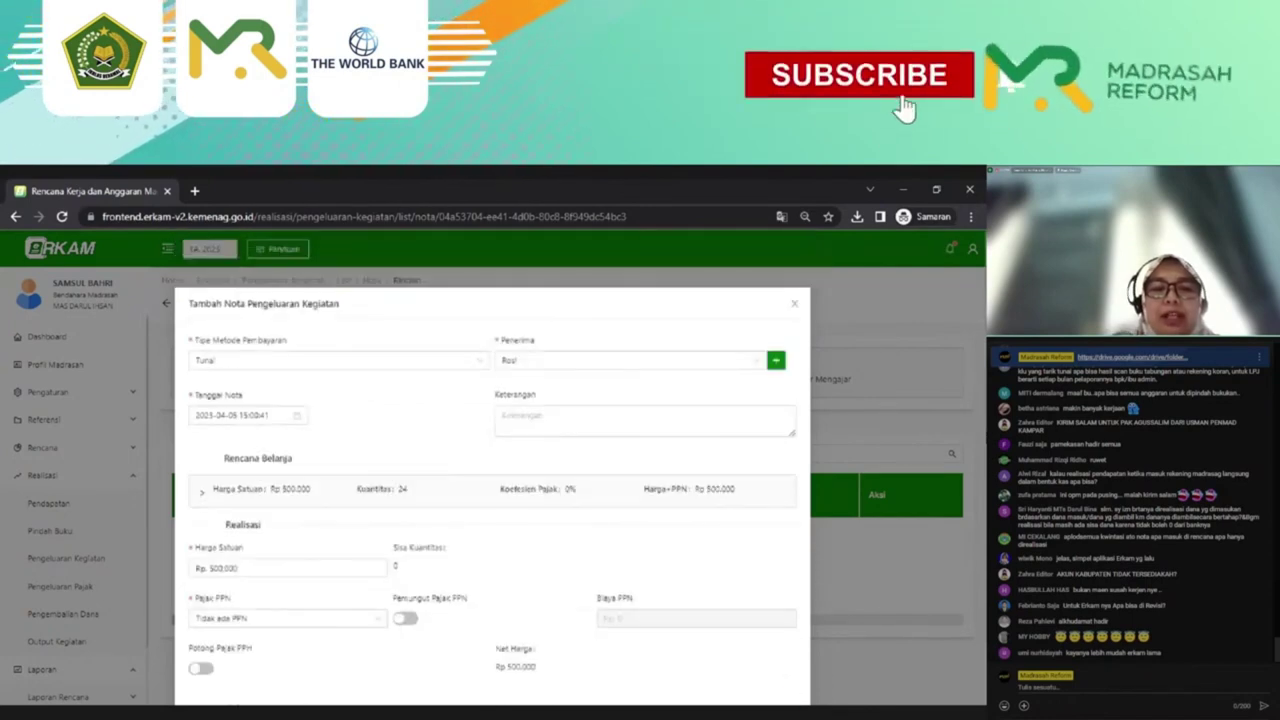
scroll(492, 470, "down", 5)
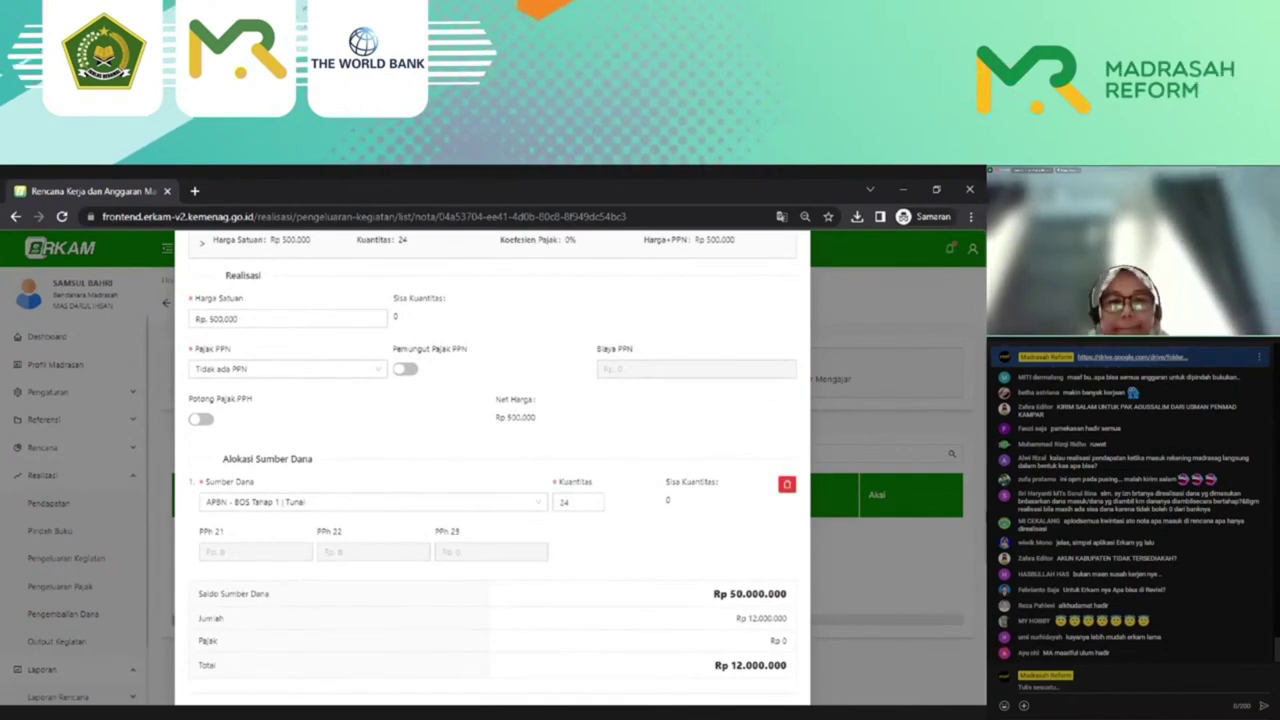
scroll(493, 470, "down", 1)
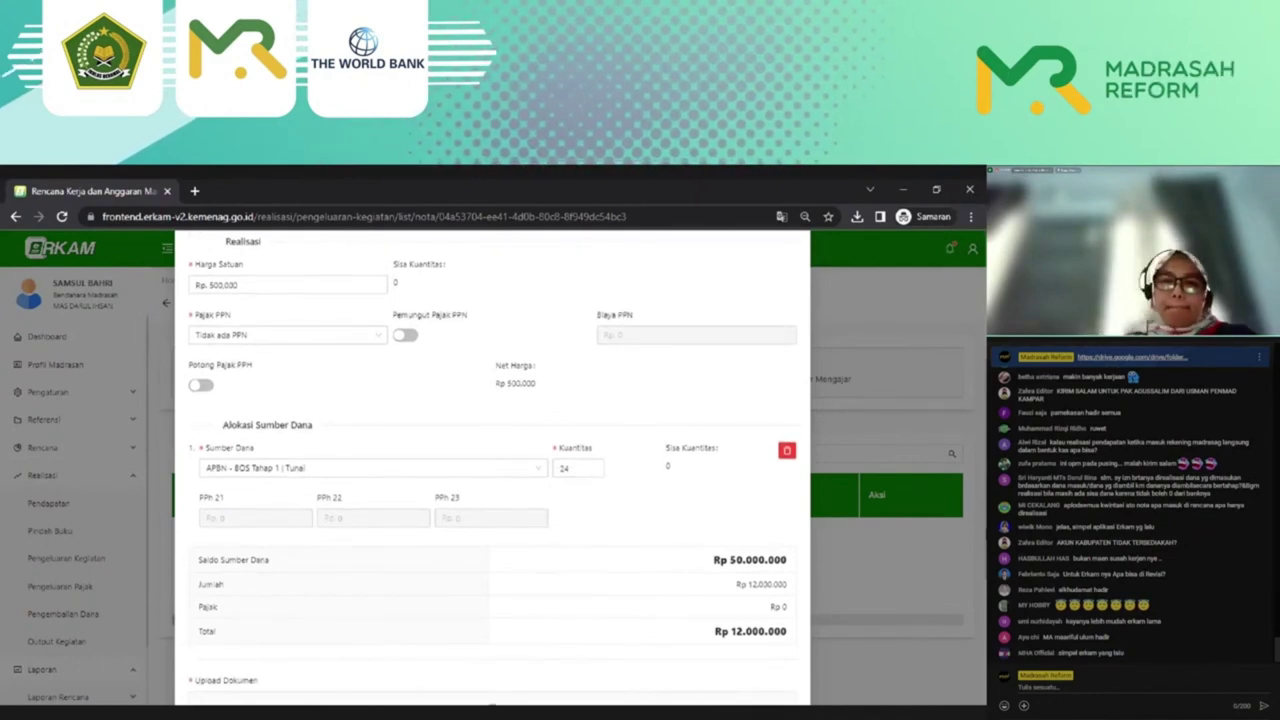
scroll(493, 470, "down", 2)
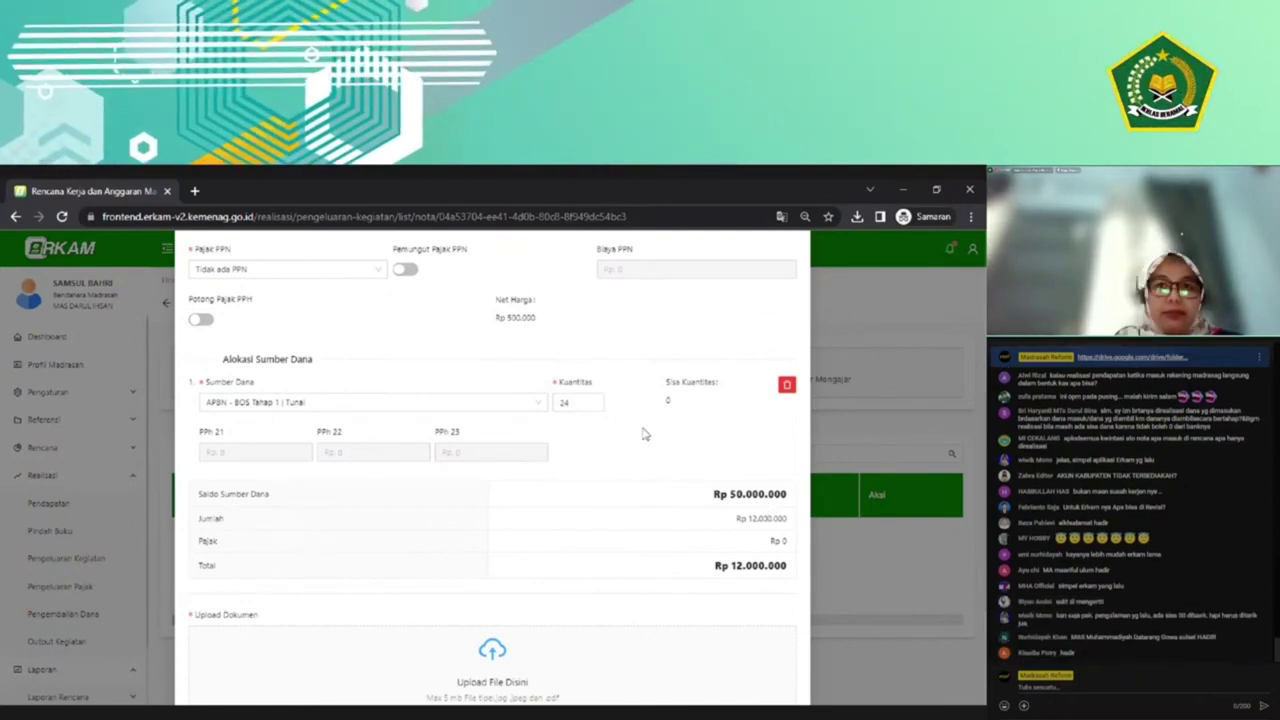
Step: Replace the allocated quantity 24 with 6, restoring the Rp 3.000.000 total
double_click(573, 402)
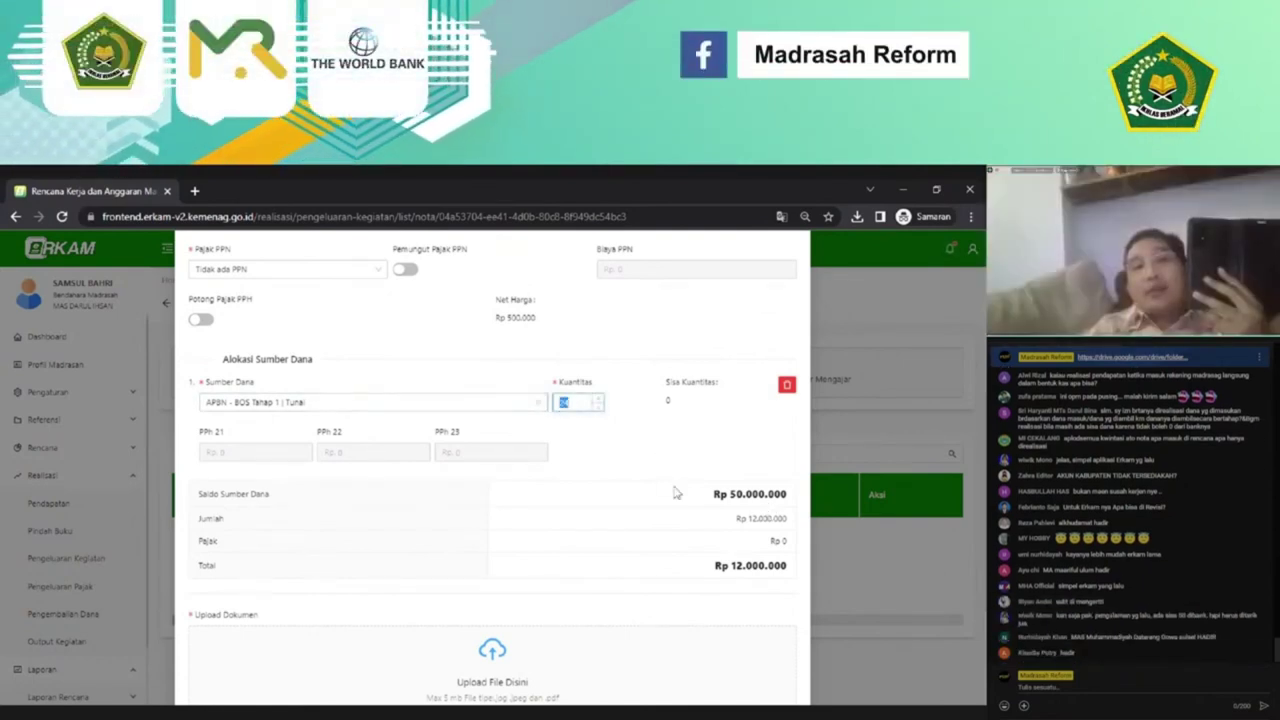
type("6")
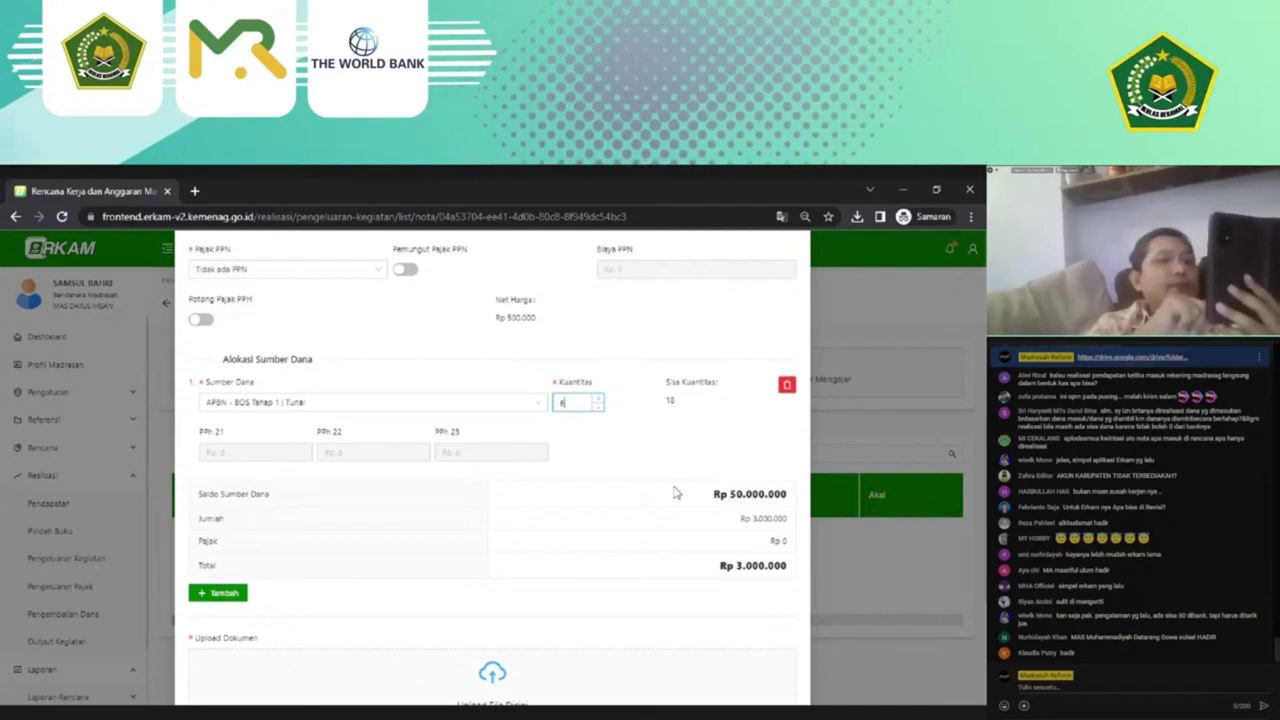
left_click(710, 462)
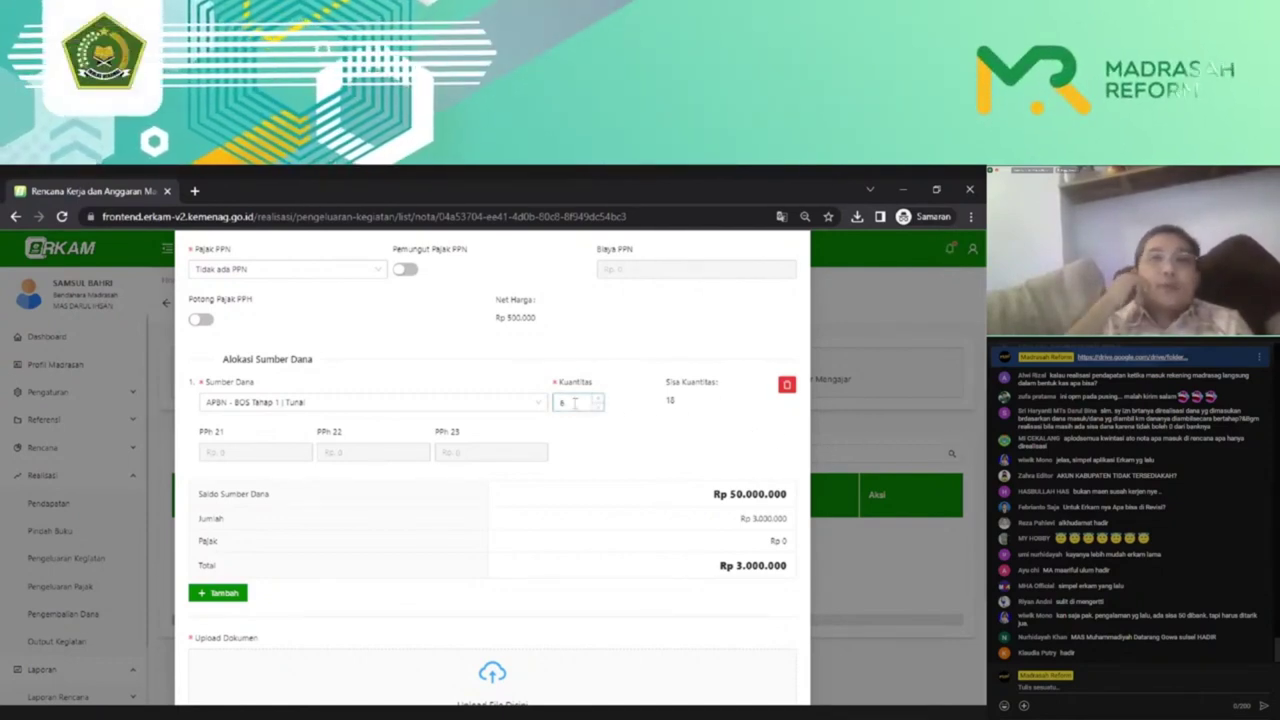
double_click(575, 402)
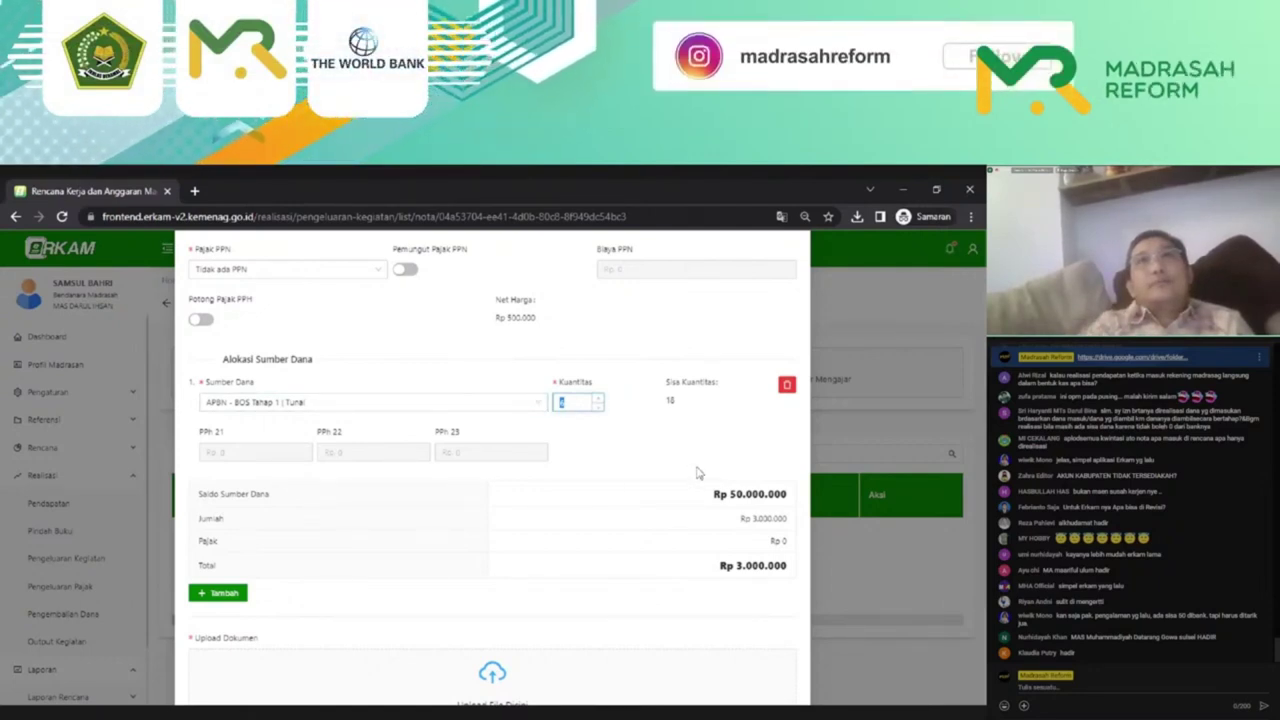
Step: Attach SPM 2022_Jan-Apr_h1.pdf and save the Rp 3.000.000 receipt for approval
left_click(734, 457)
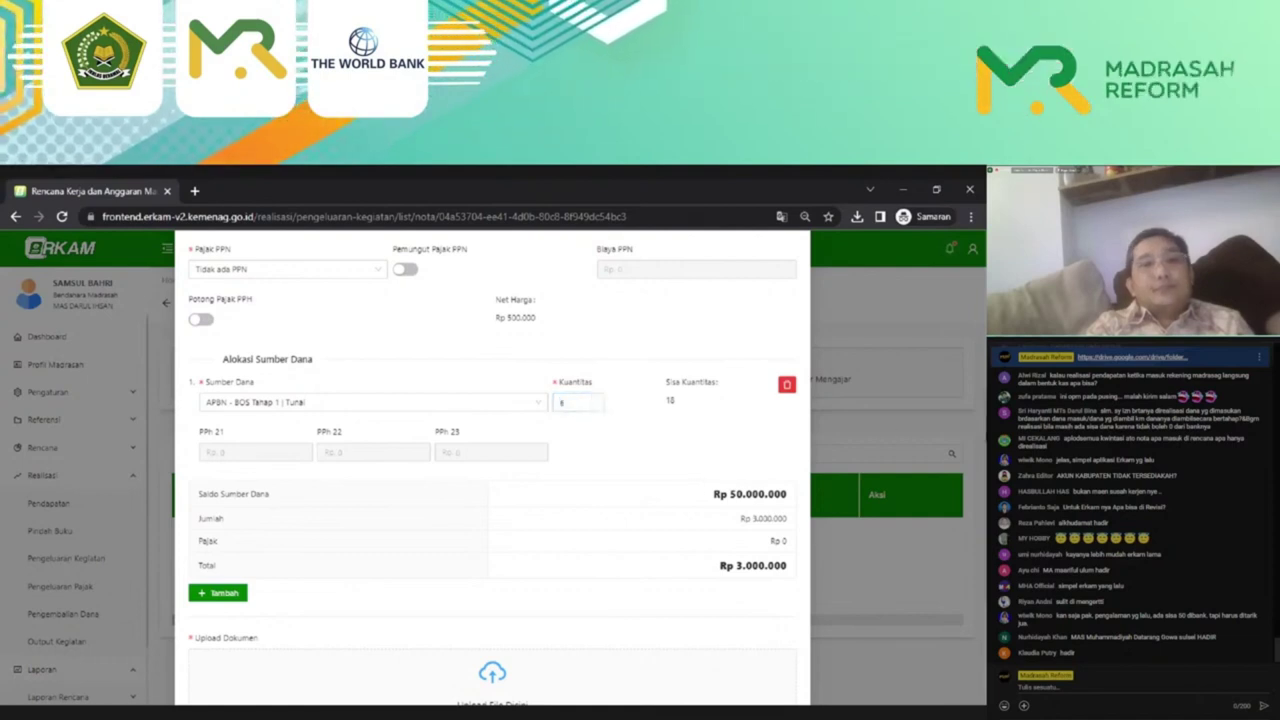
scroll(492, 460, "down", 5)
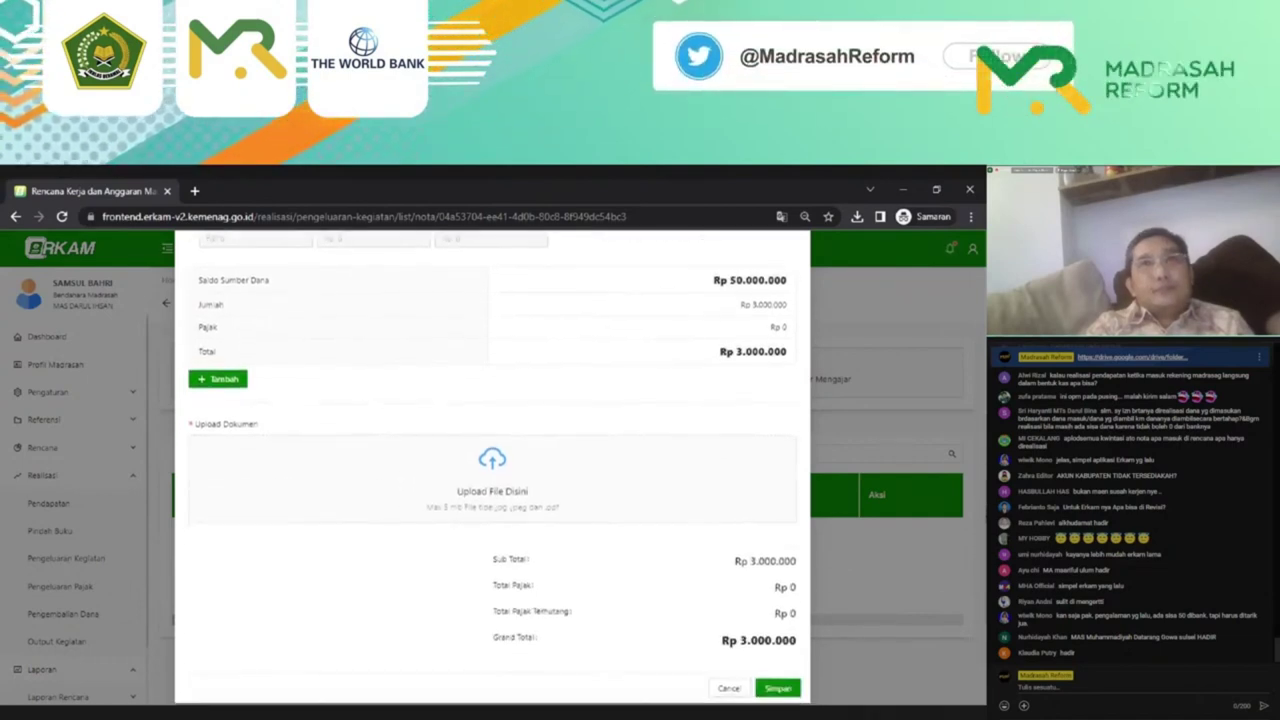
left_click(484, 453)
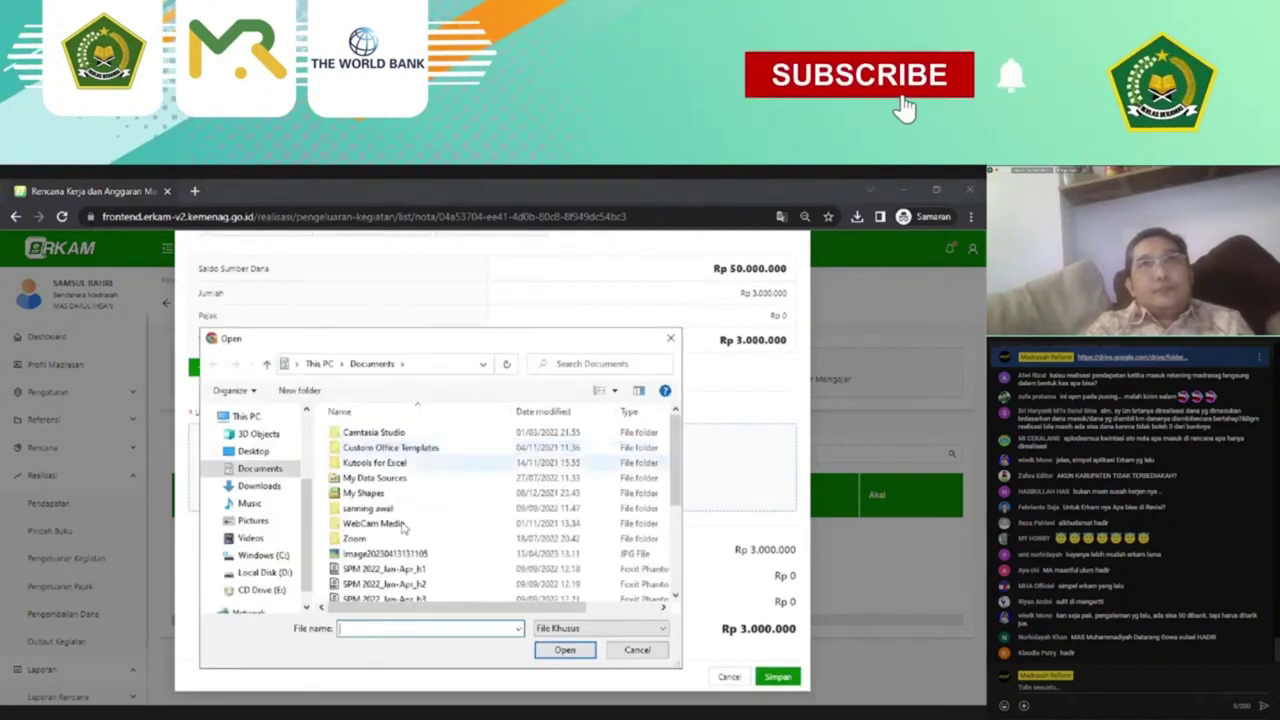
left_click(392, 569)
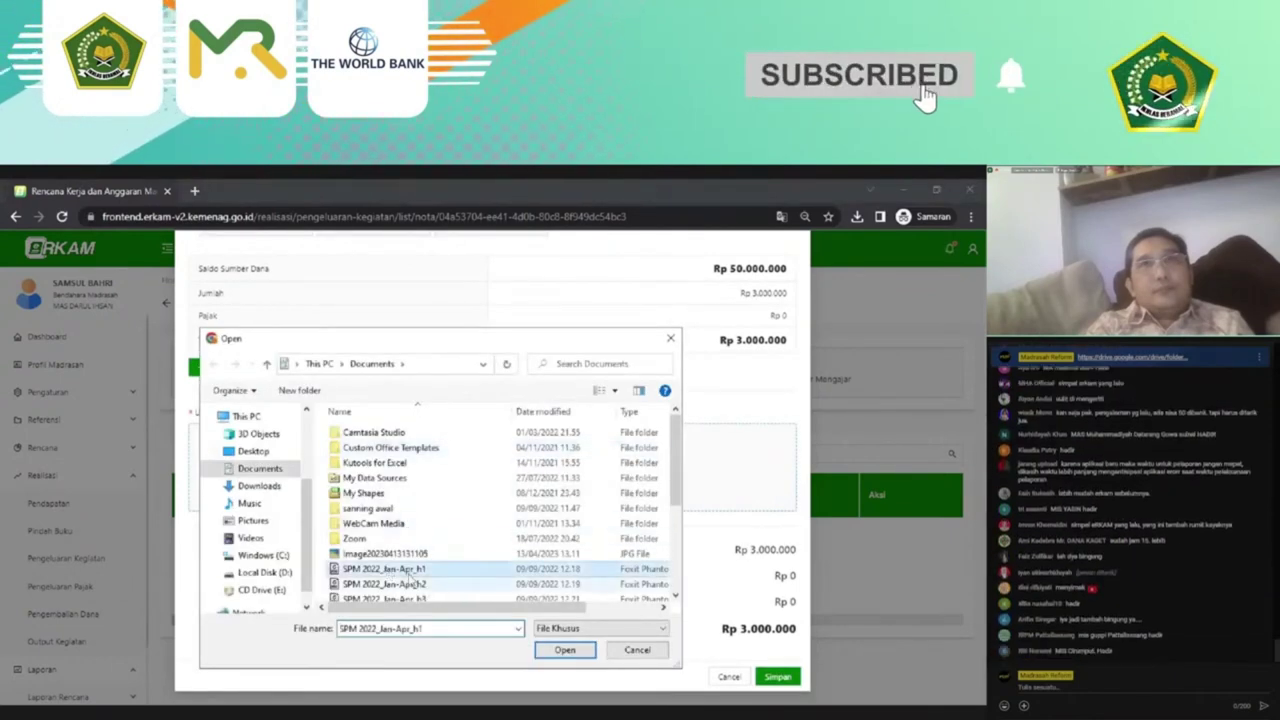
left_click(566, 651)
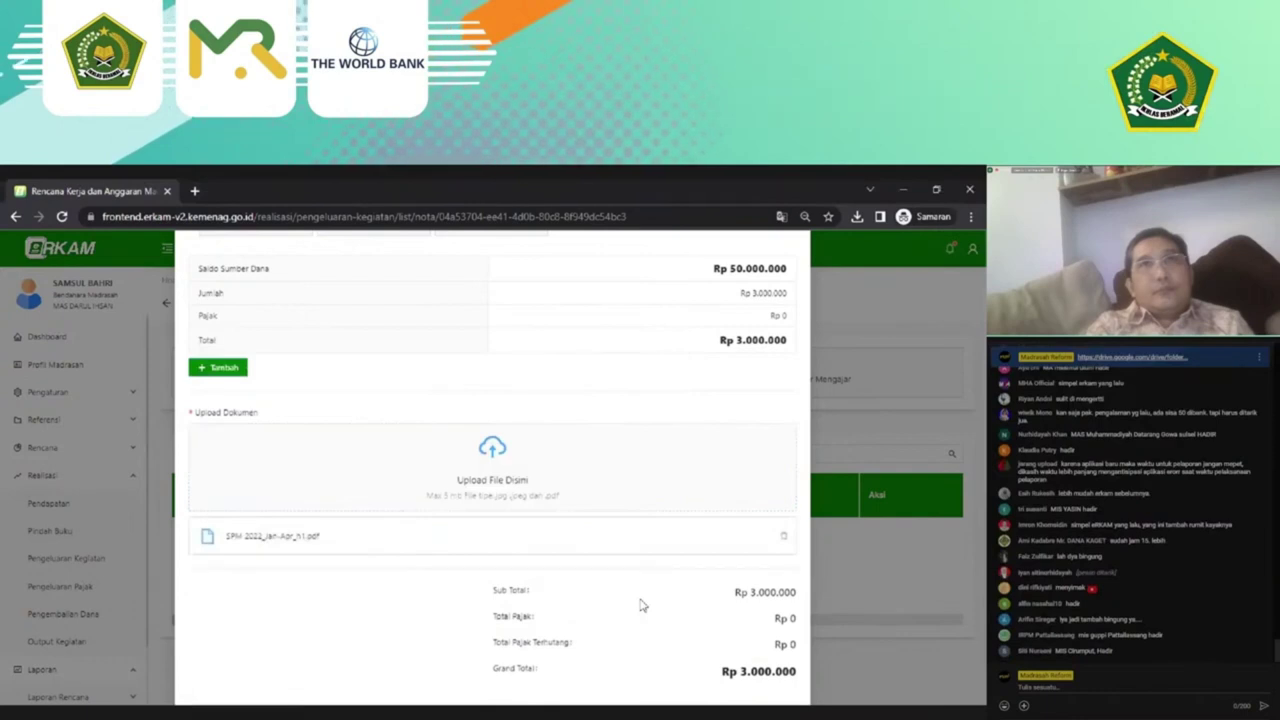
scroll(492, 460, "down", 1)
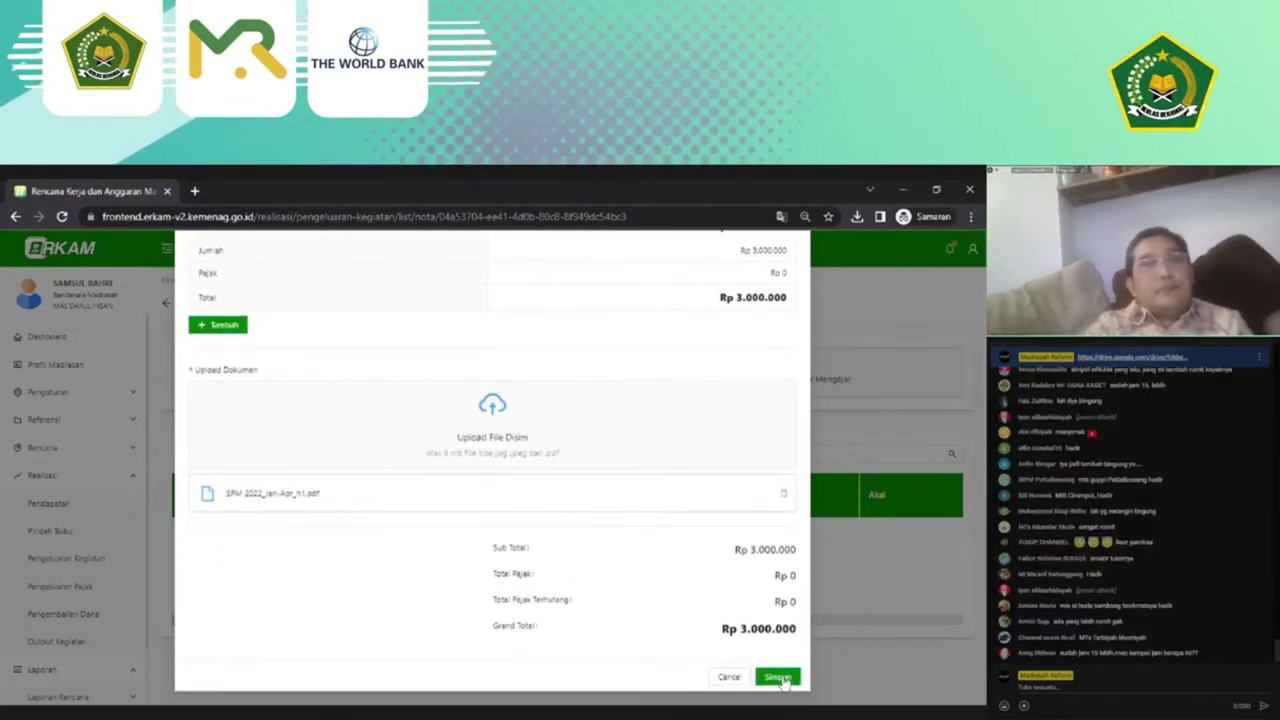
left_click(778, 678)
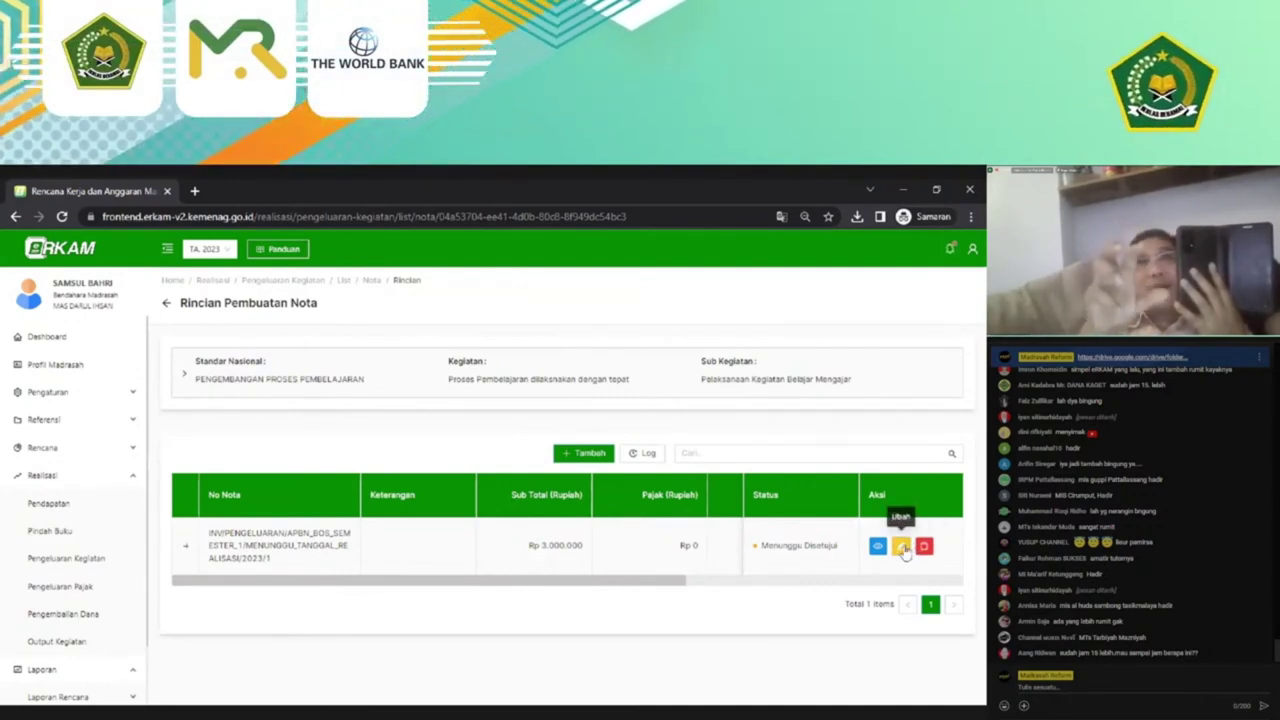
Step: Reopen the saved receipt and retype its unit price
left_click(902, 547)
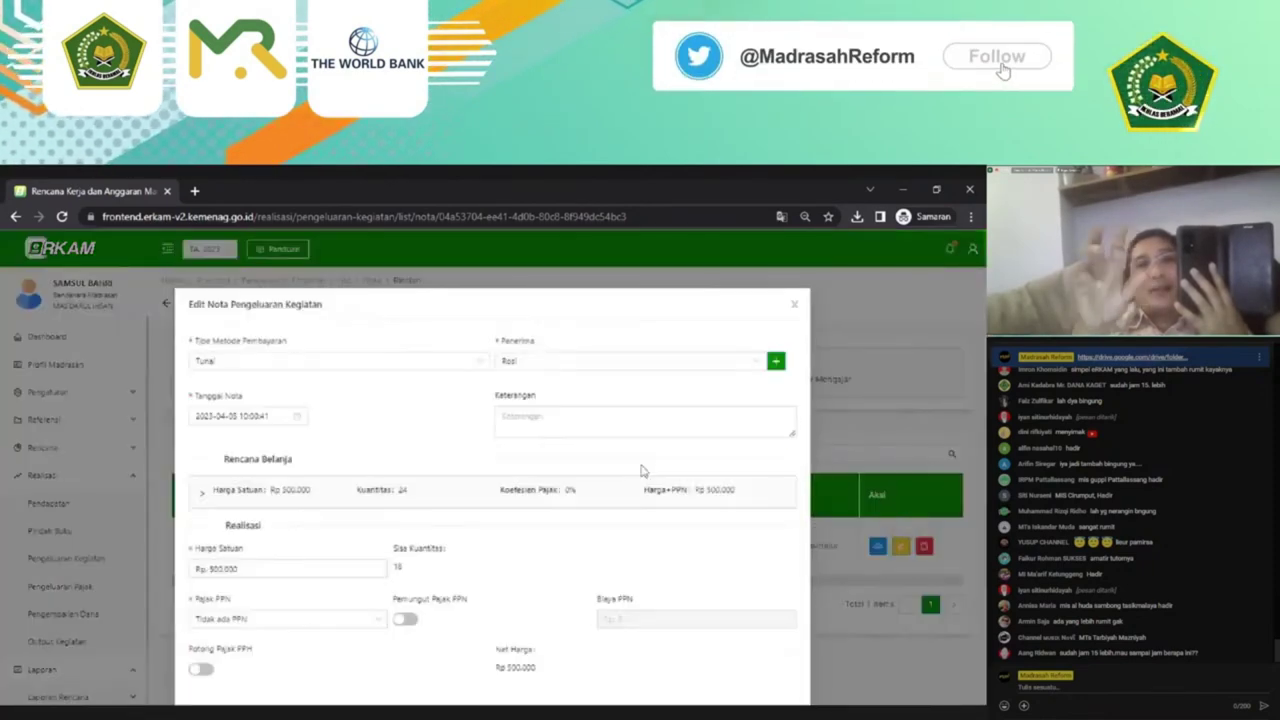
scroll(421, 435, "down", 2)
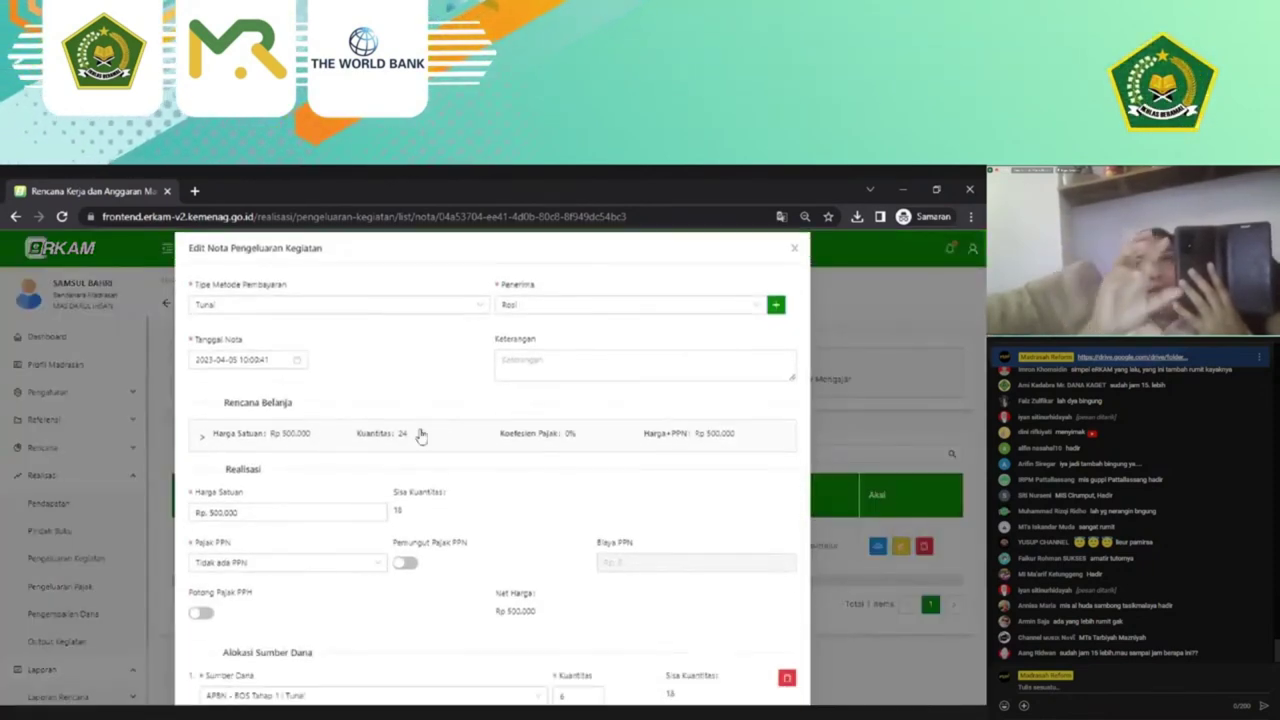
scroll(421, 435, "down", 2)
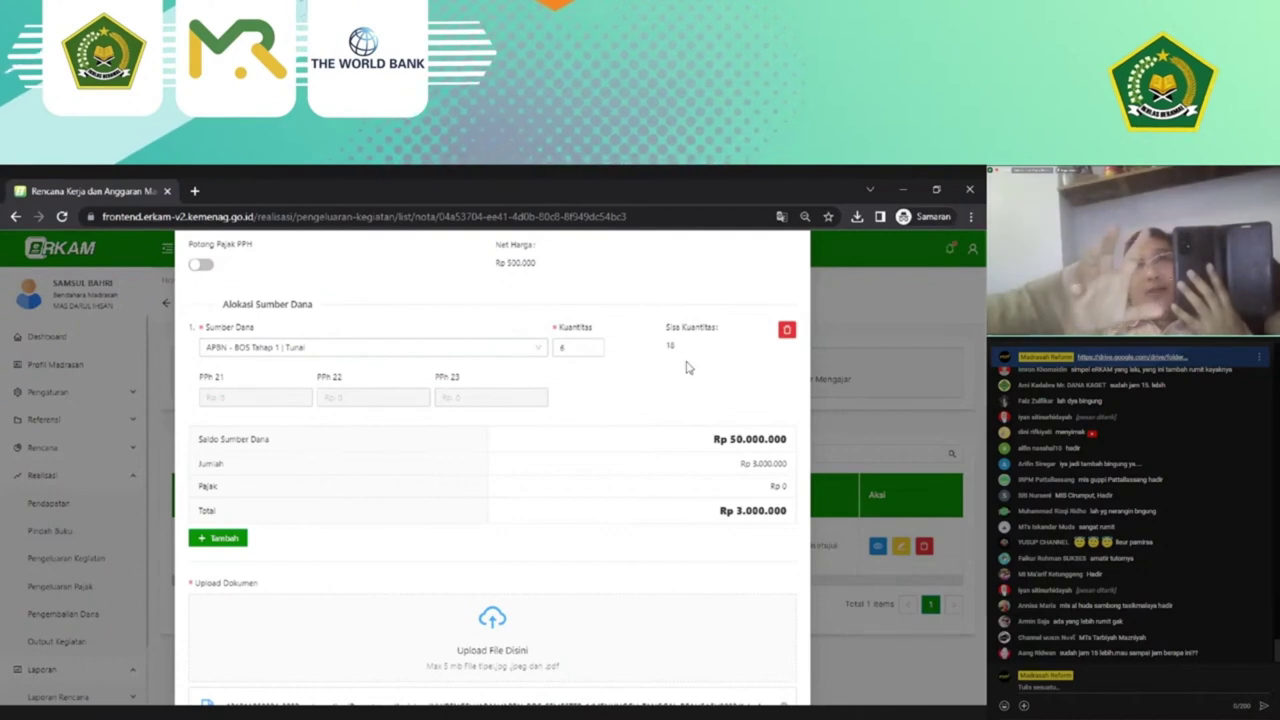
scroll(686, 368, "up", 2)
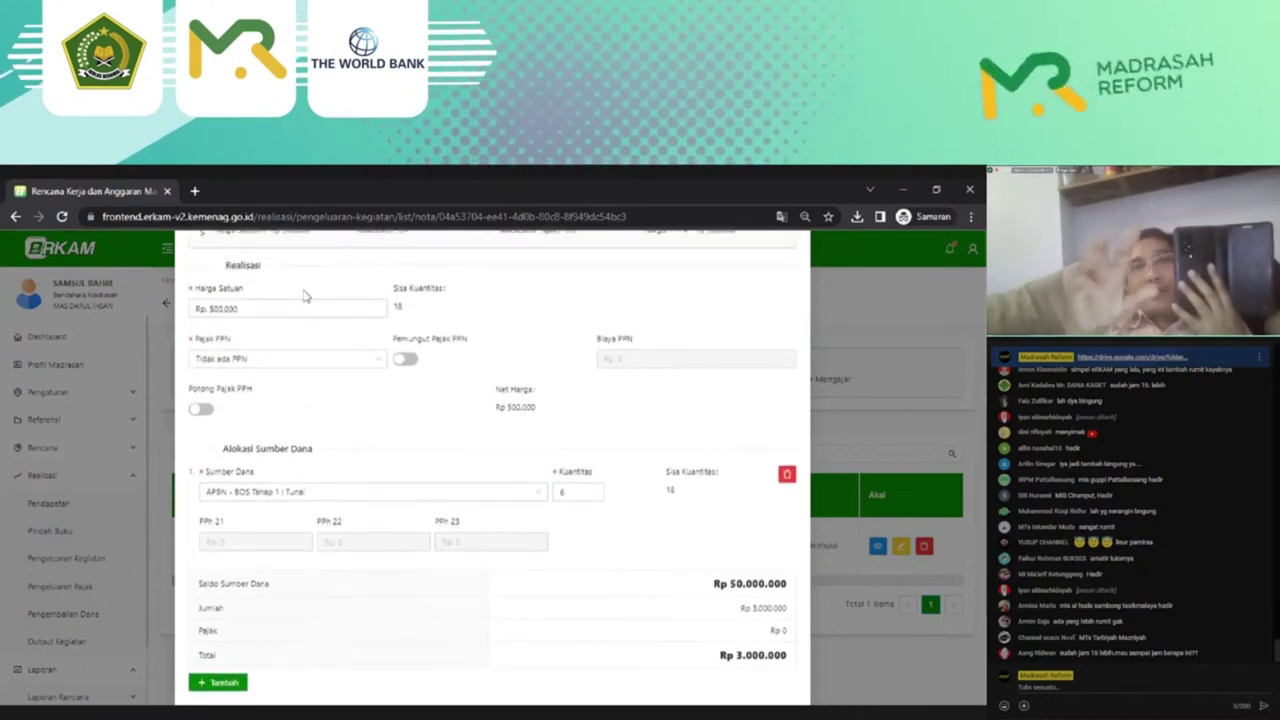
double_click(250, 306)
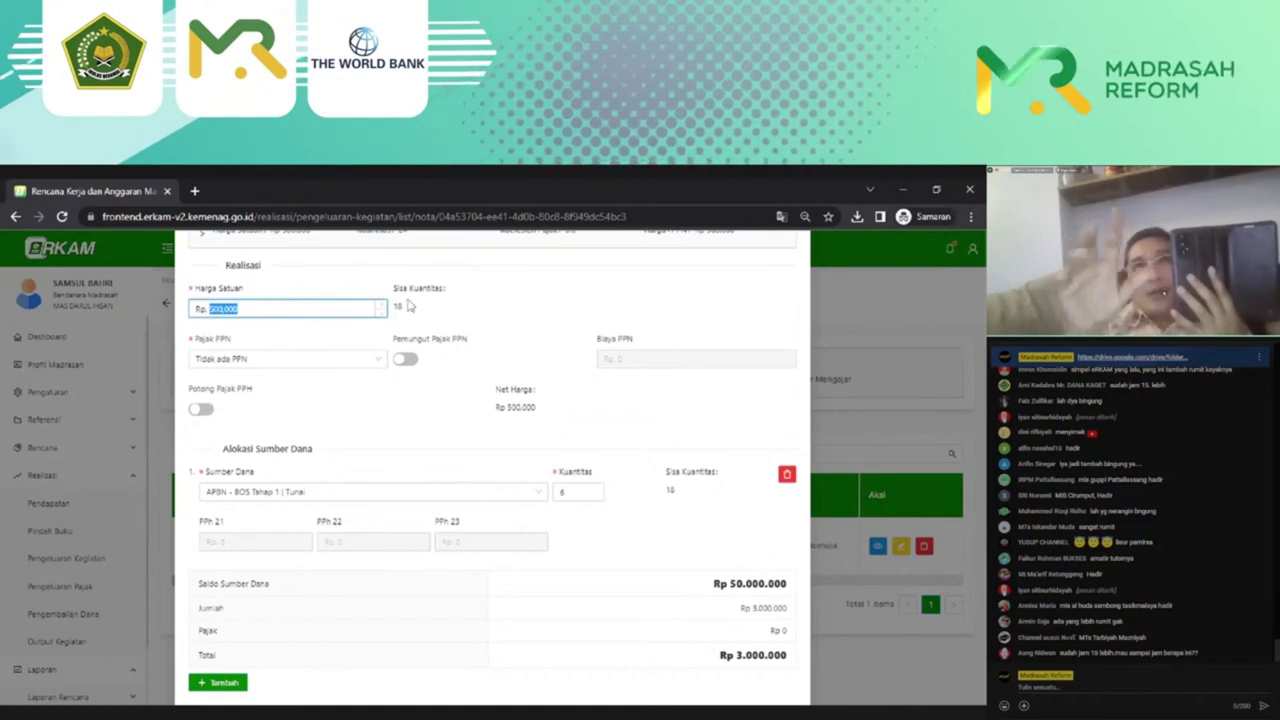
type("5")
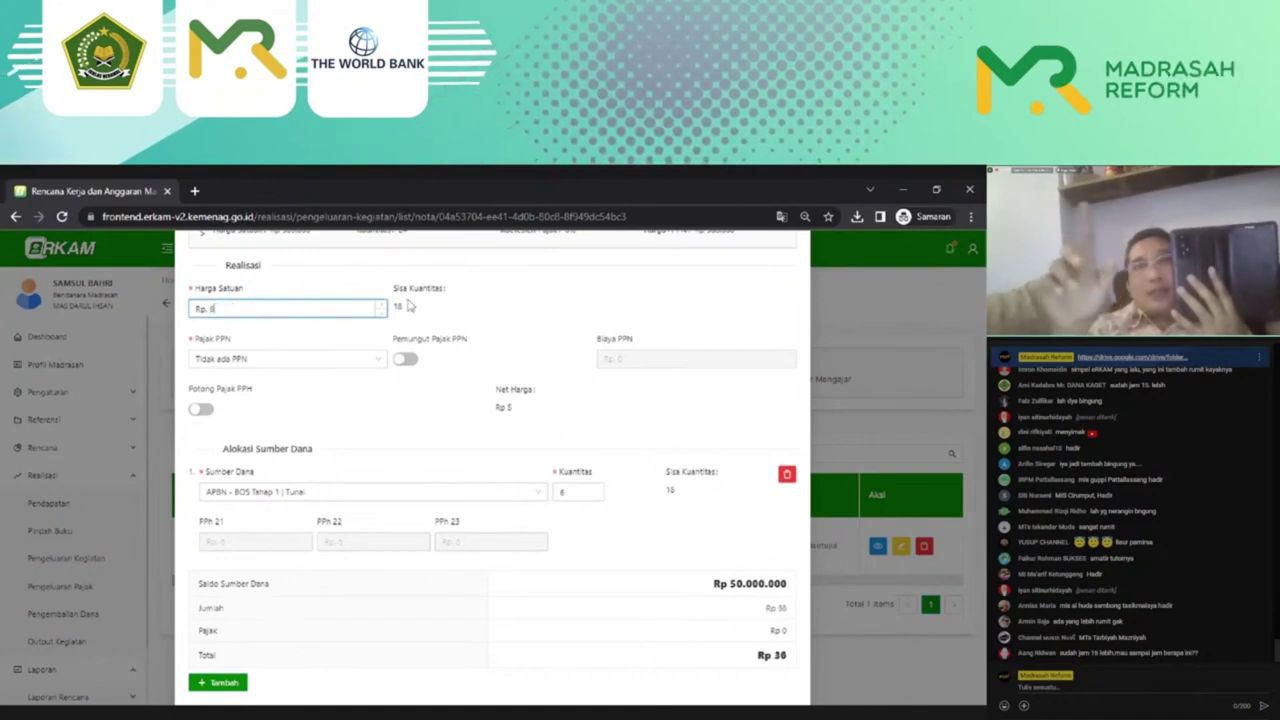
type("000")
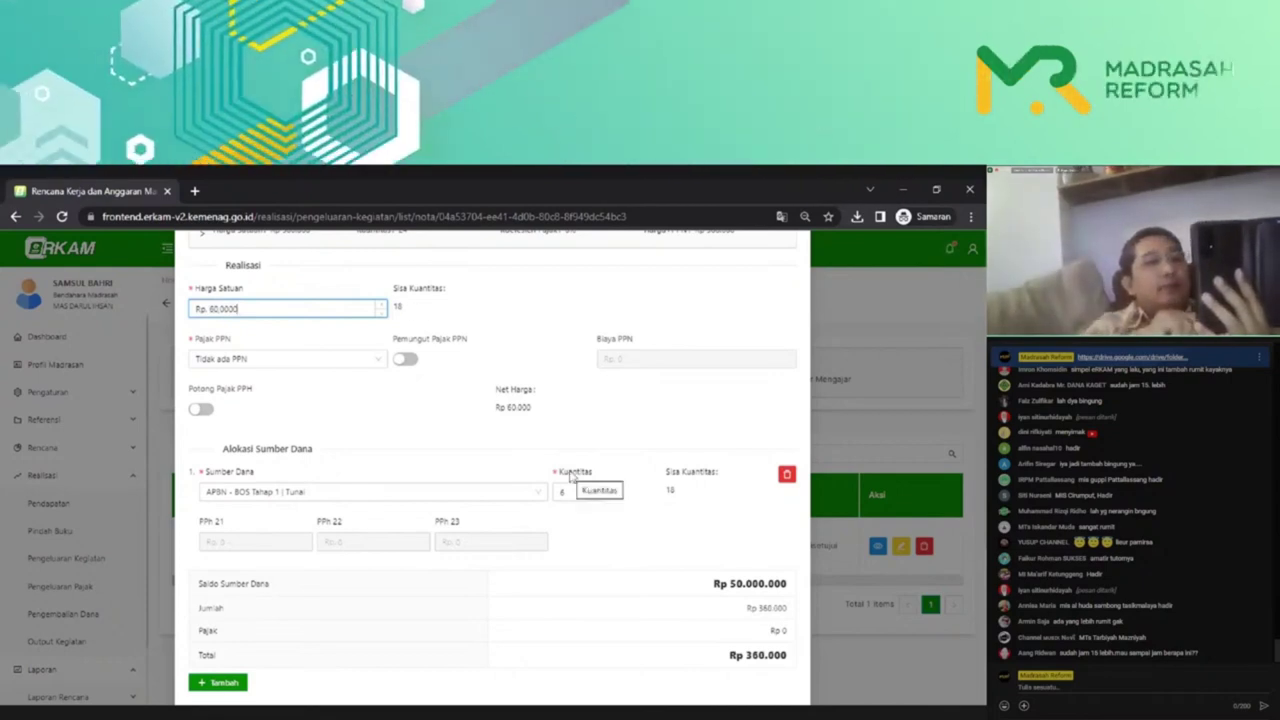
type("00")
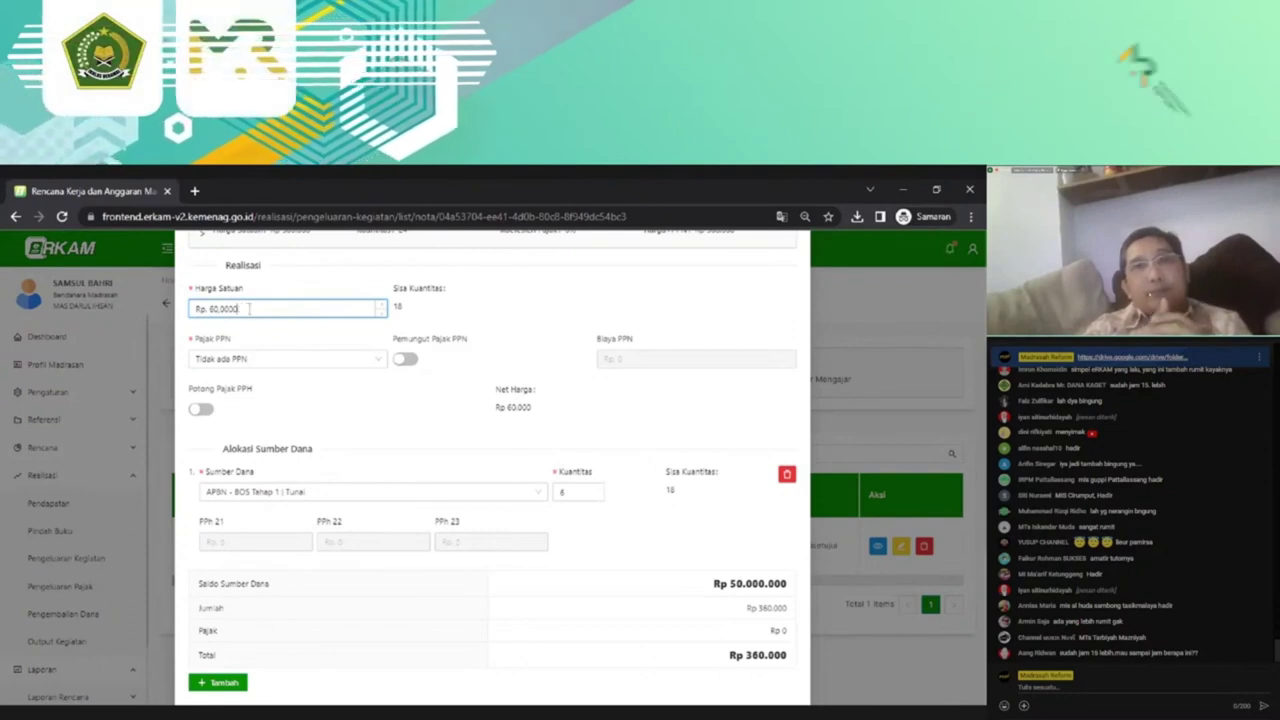
key("BackSpace")
key("BackSpace")
key("BackSpace")
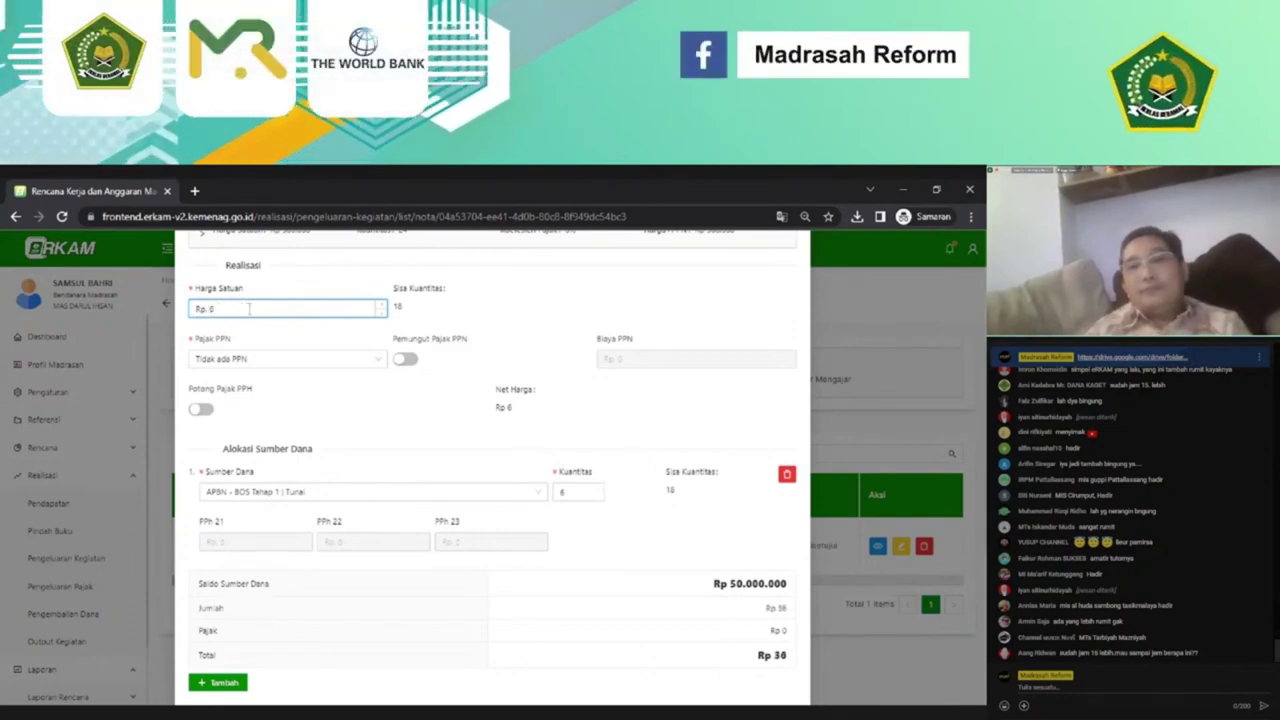
type("00")
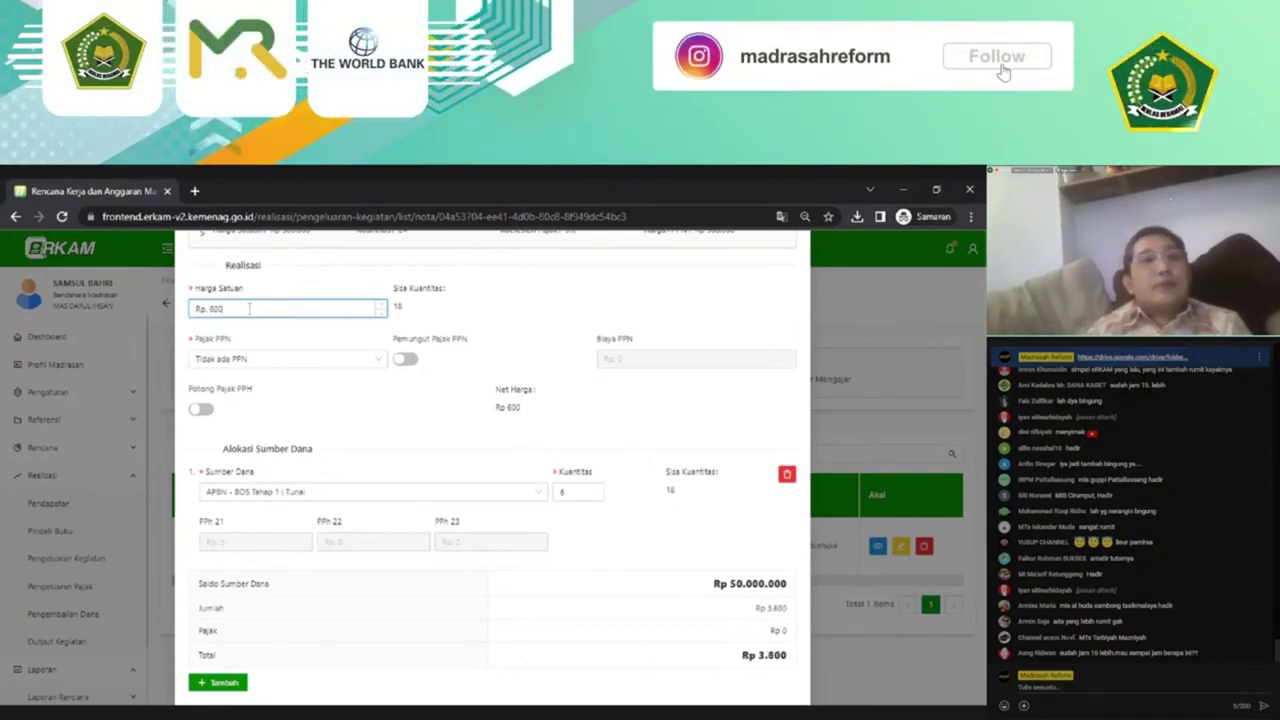
key("BackSpace")
type(".000")
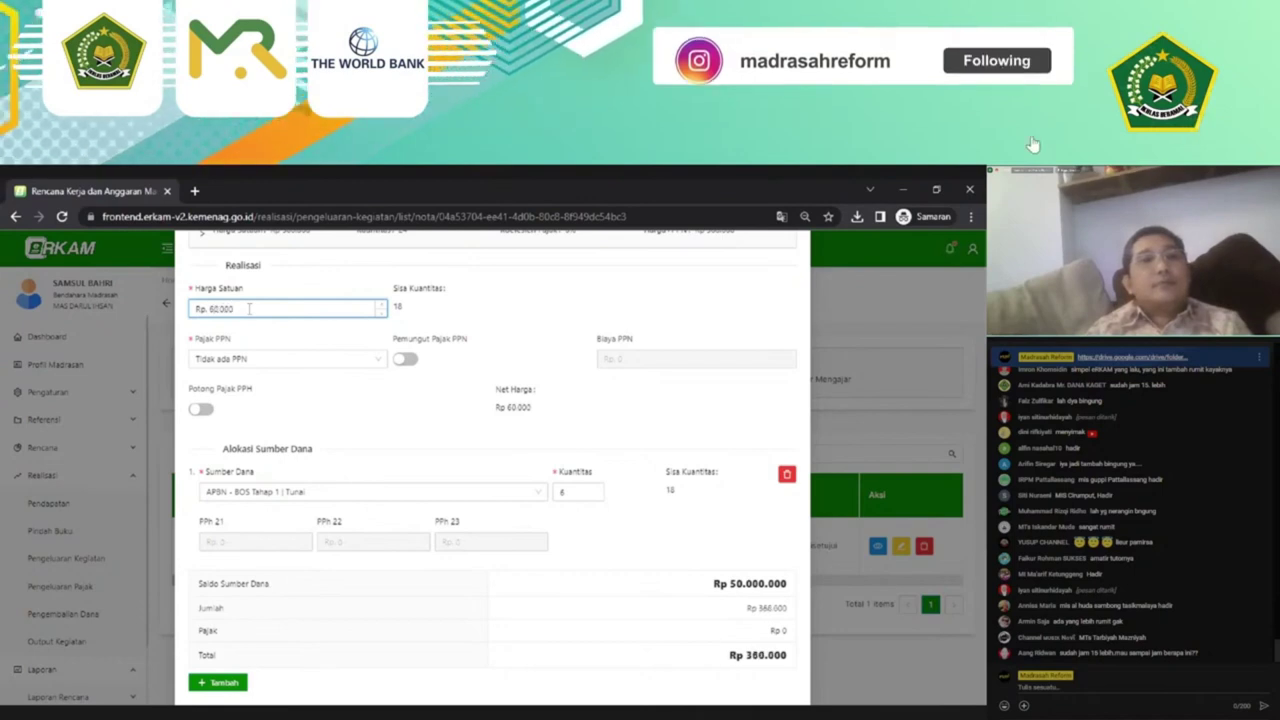
left_click_drag(249, 309, 182, 313)
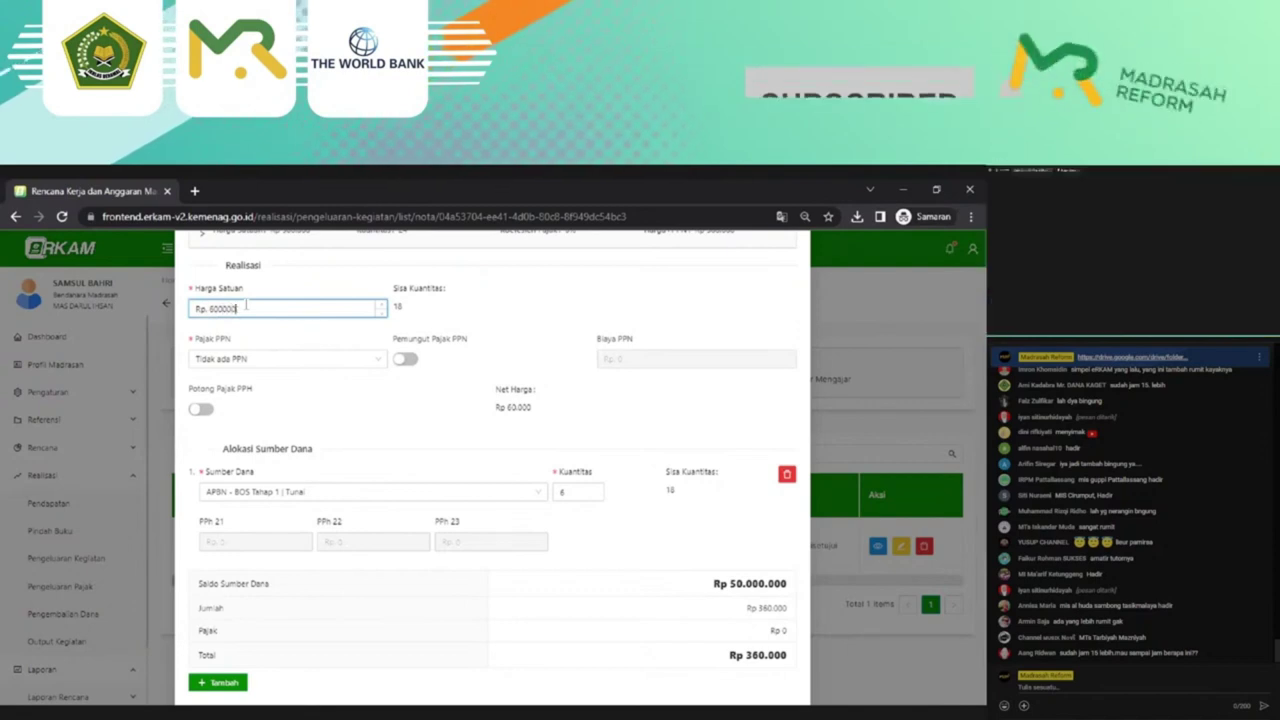
type("00")
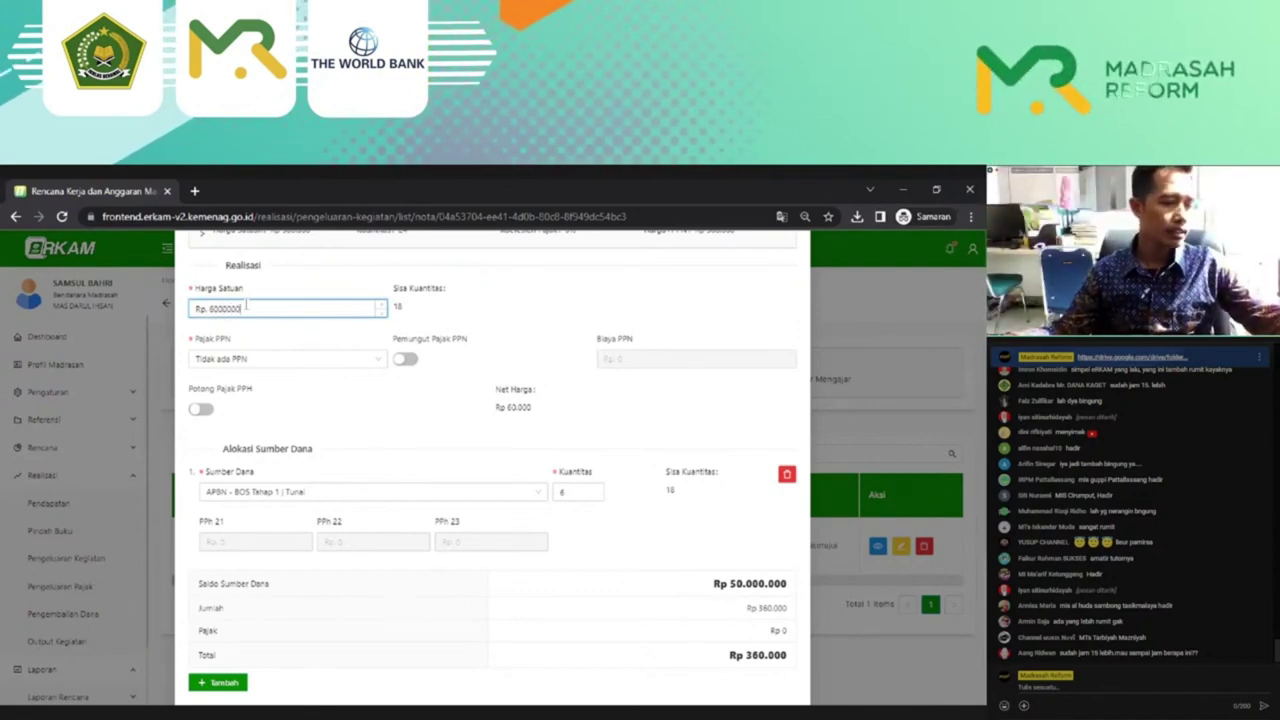
Step: Set quantity to 24 and unit price to 51.000, totalling Rp 1.224.000
double_click(562, 491)
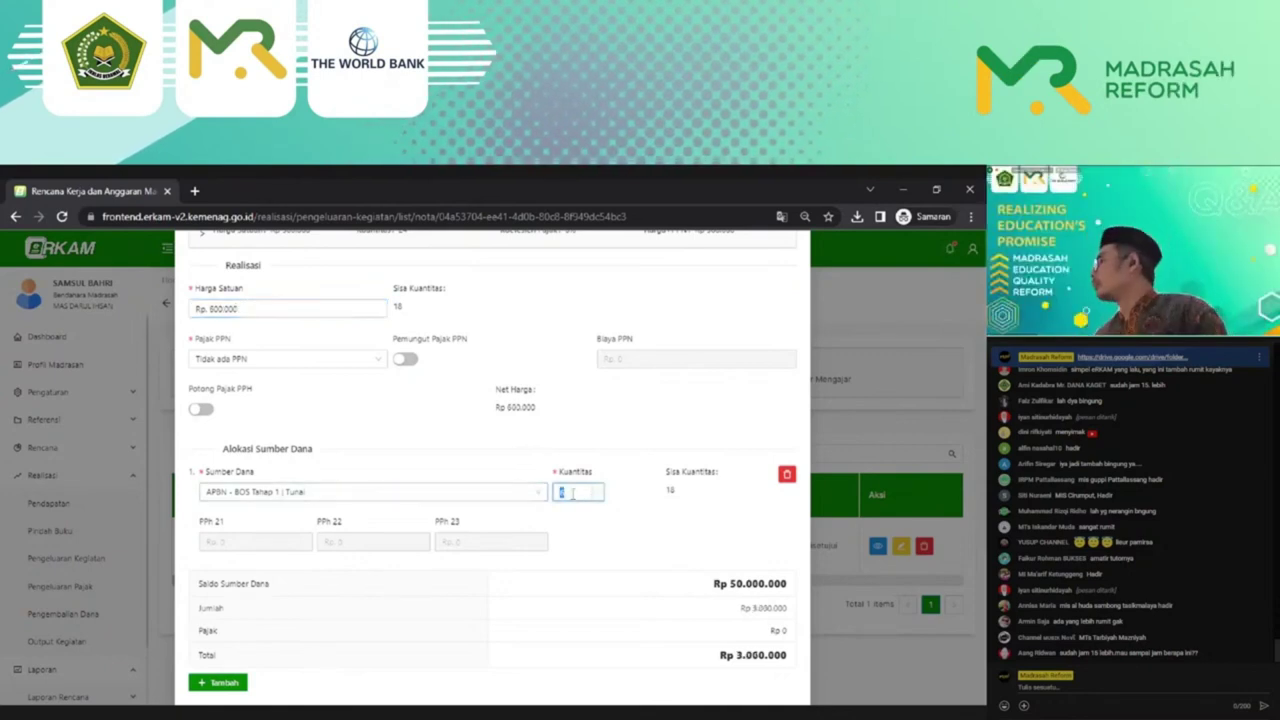
type("24")
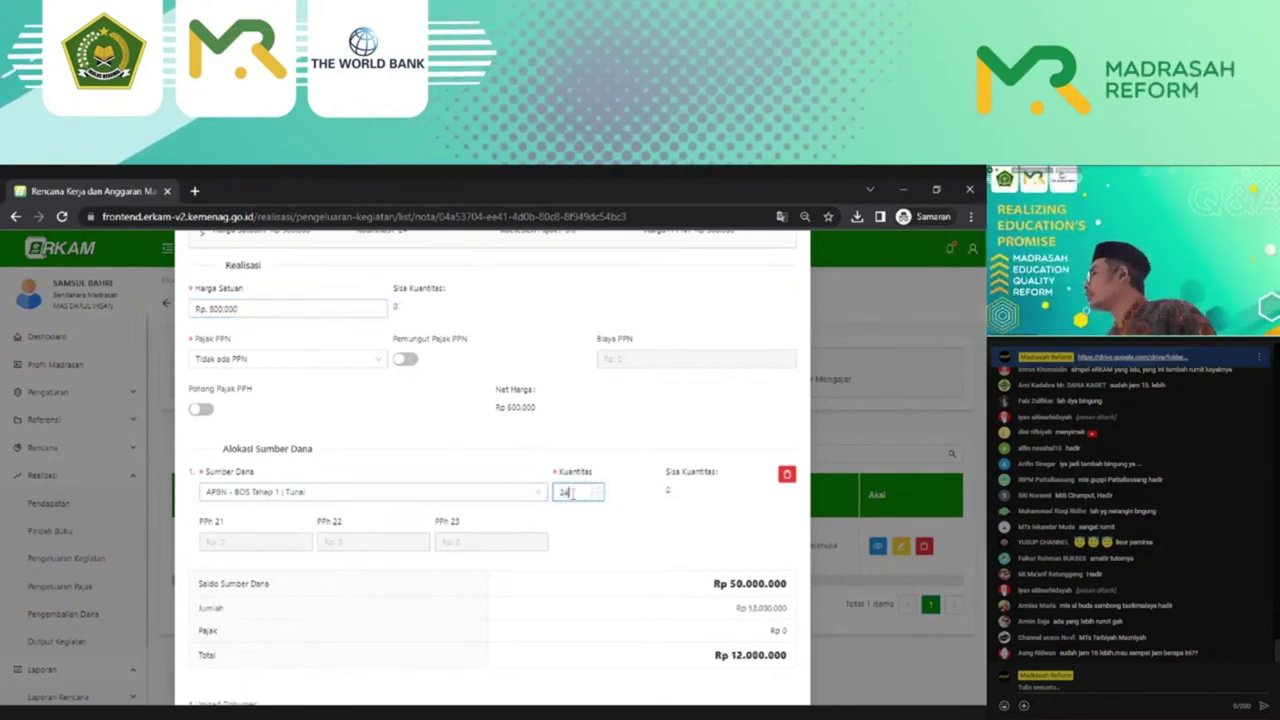
left_click(257, 308)
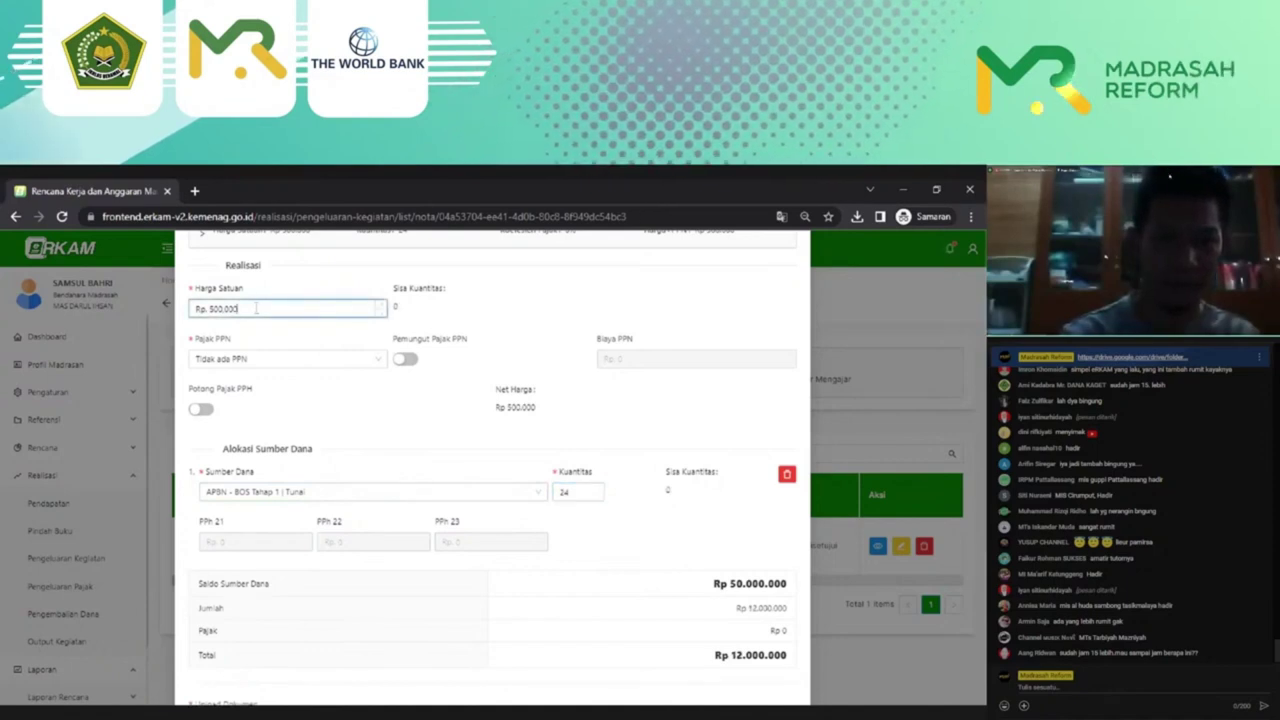
left_click_drag(257, 308, 165, 308)
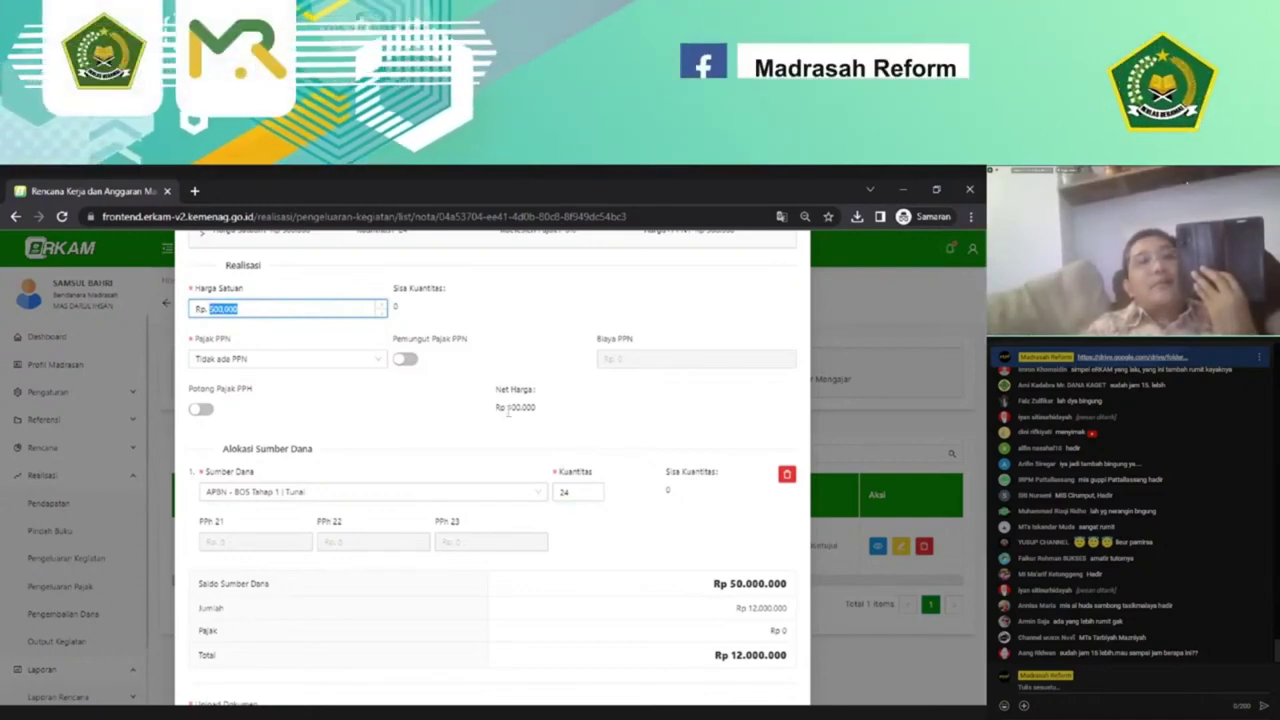
type("51")
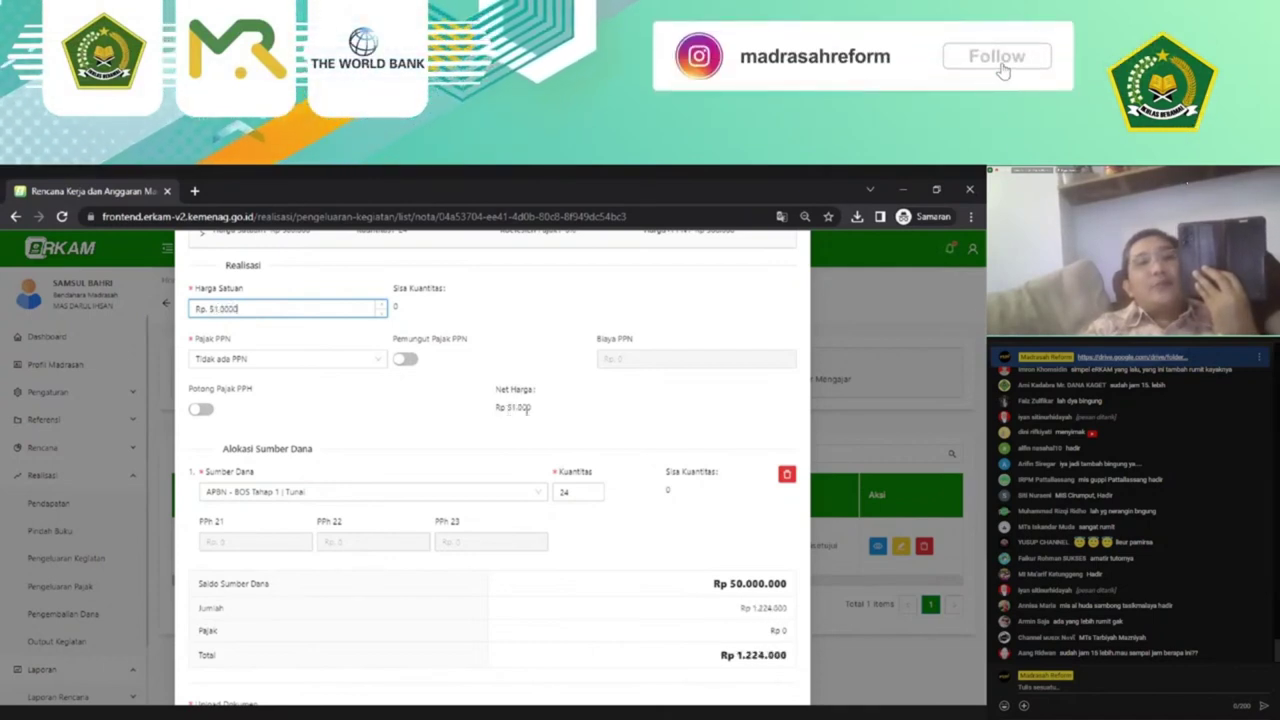
left_click_drag(535, 407, 508, 407)
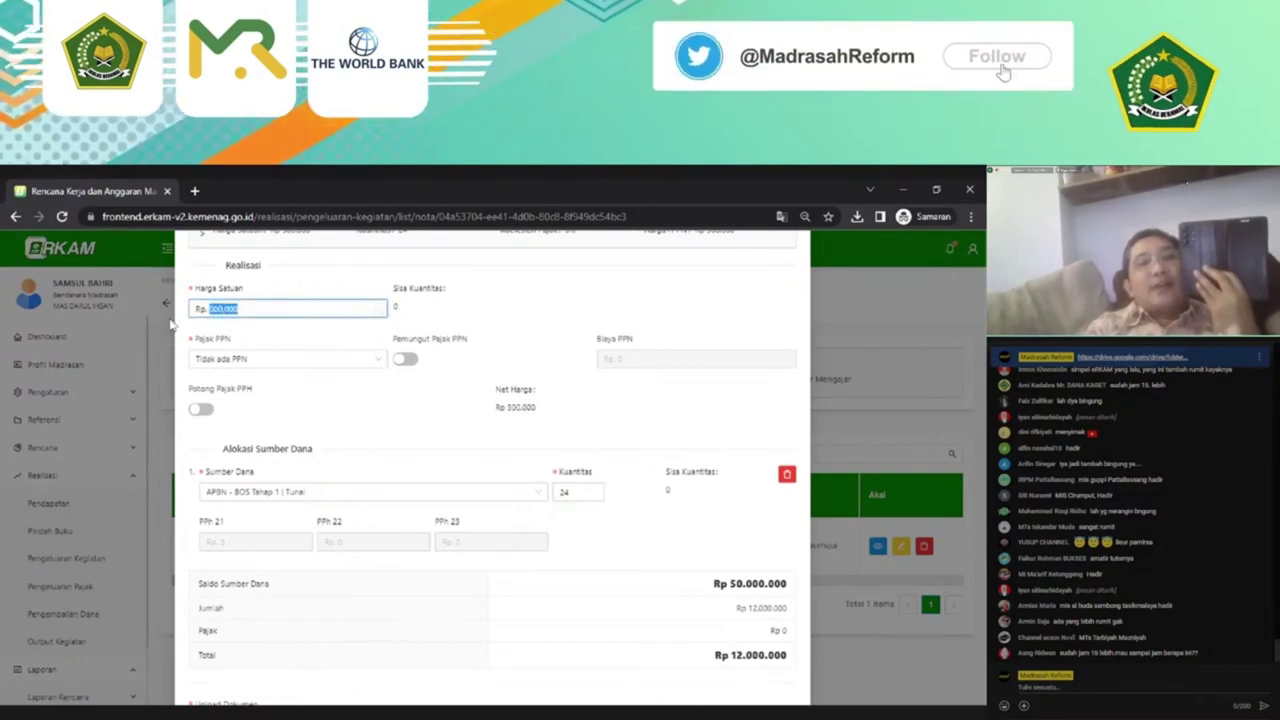
type("51.000")
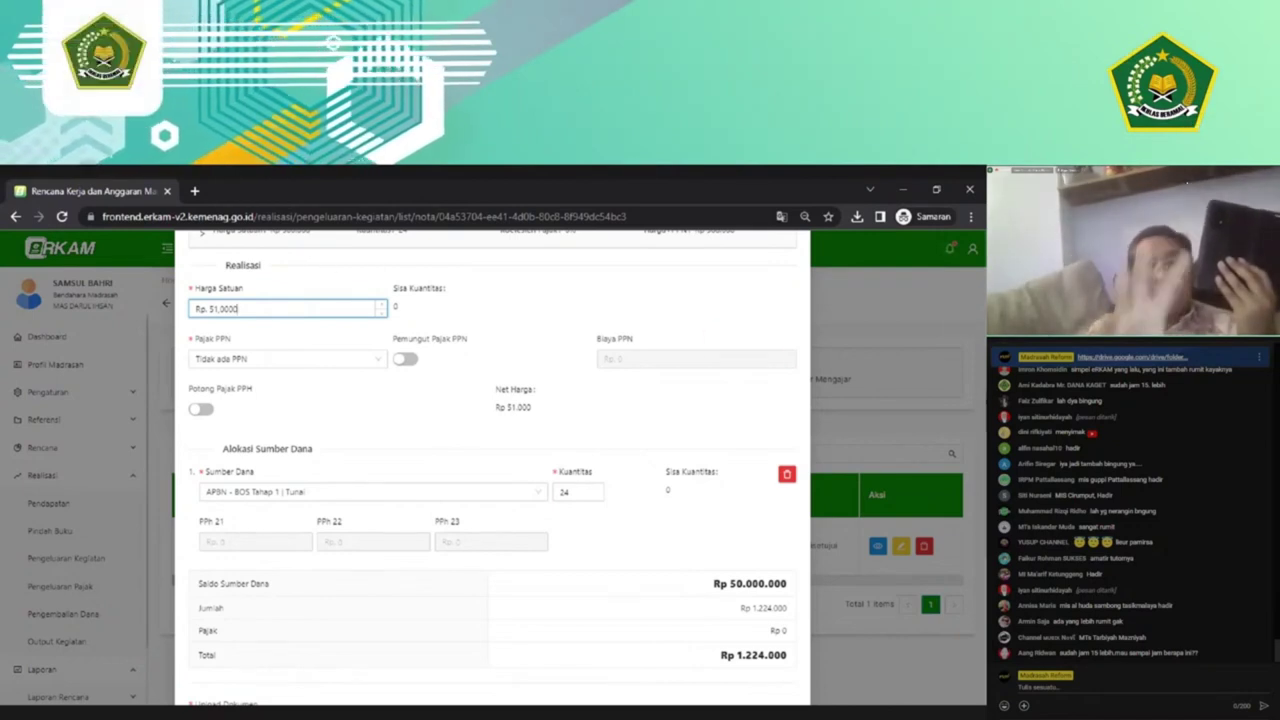
Step: Retype the unit price as 500000 for a Rp 12.000.000 total, then cancel the nota form unsaved
type("500000")
scroll(490, 450, "up", 1)
scroll(757, 314, "up", 1)
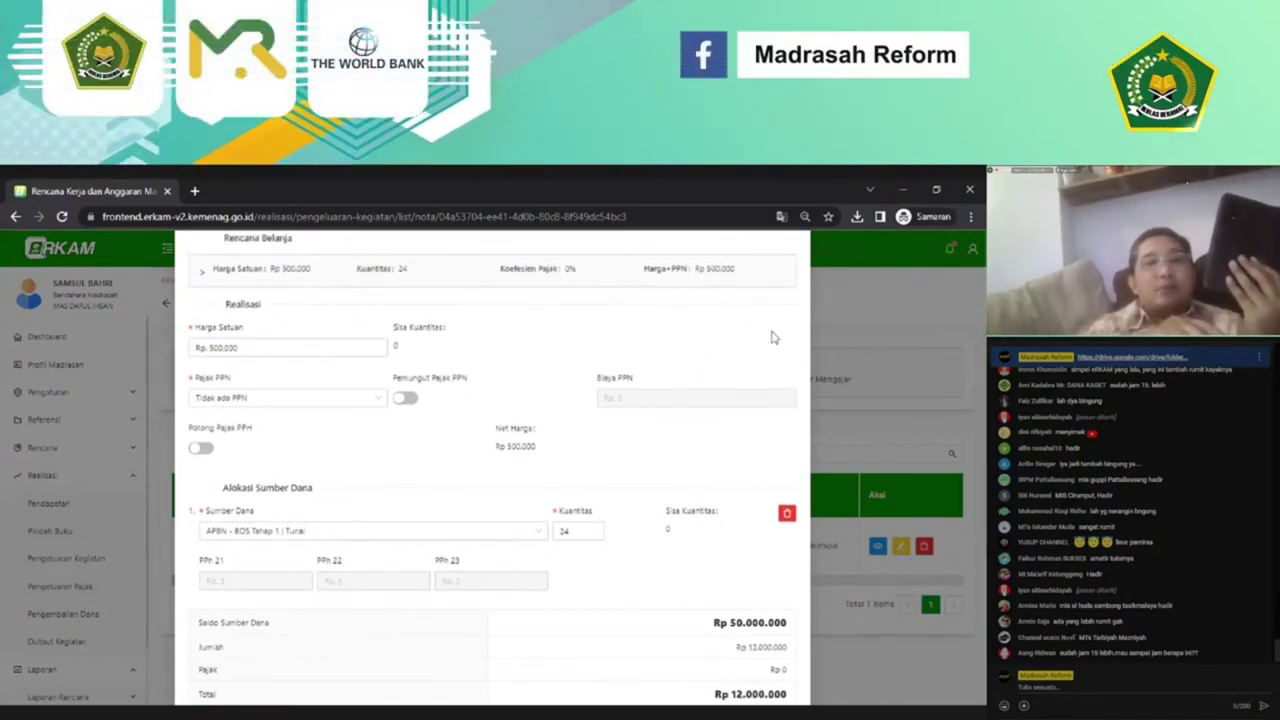
left_click(272, 347)
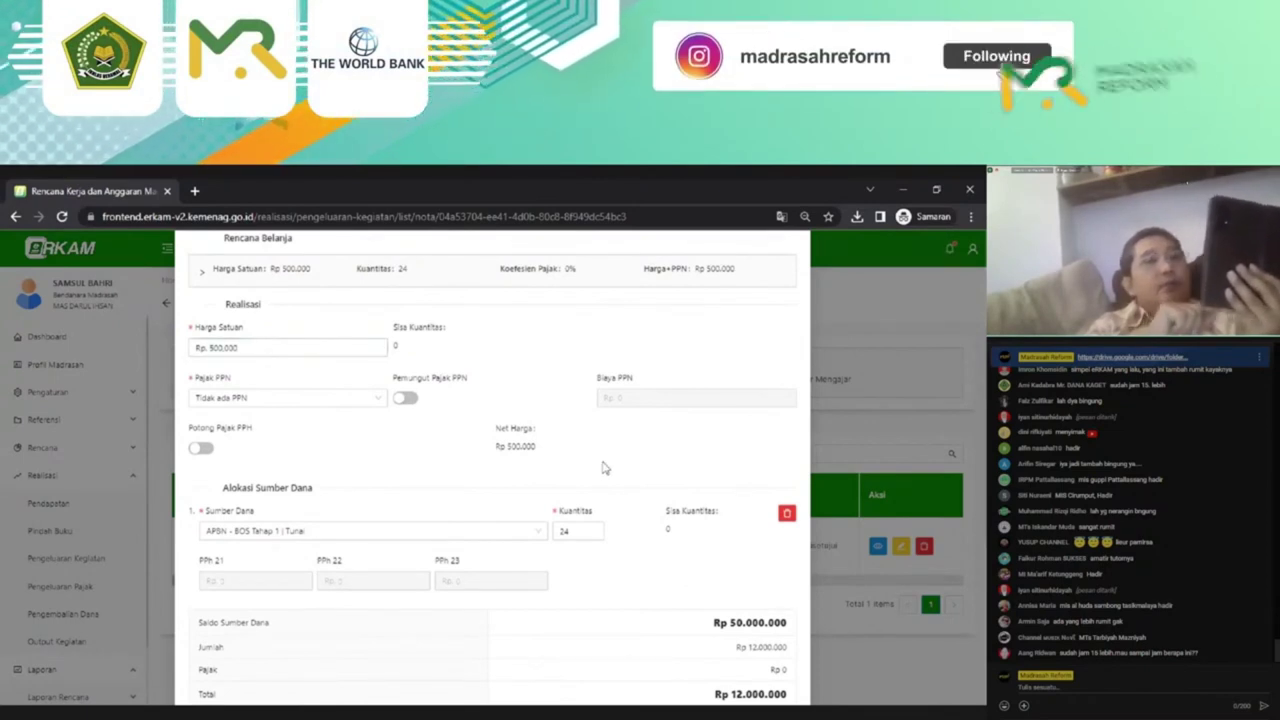
left_click(573, 531)
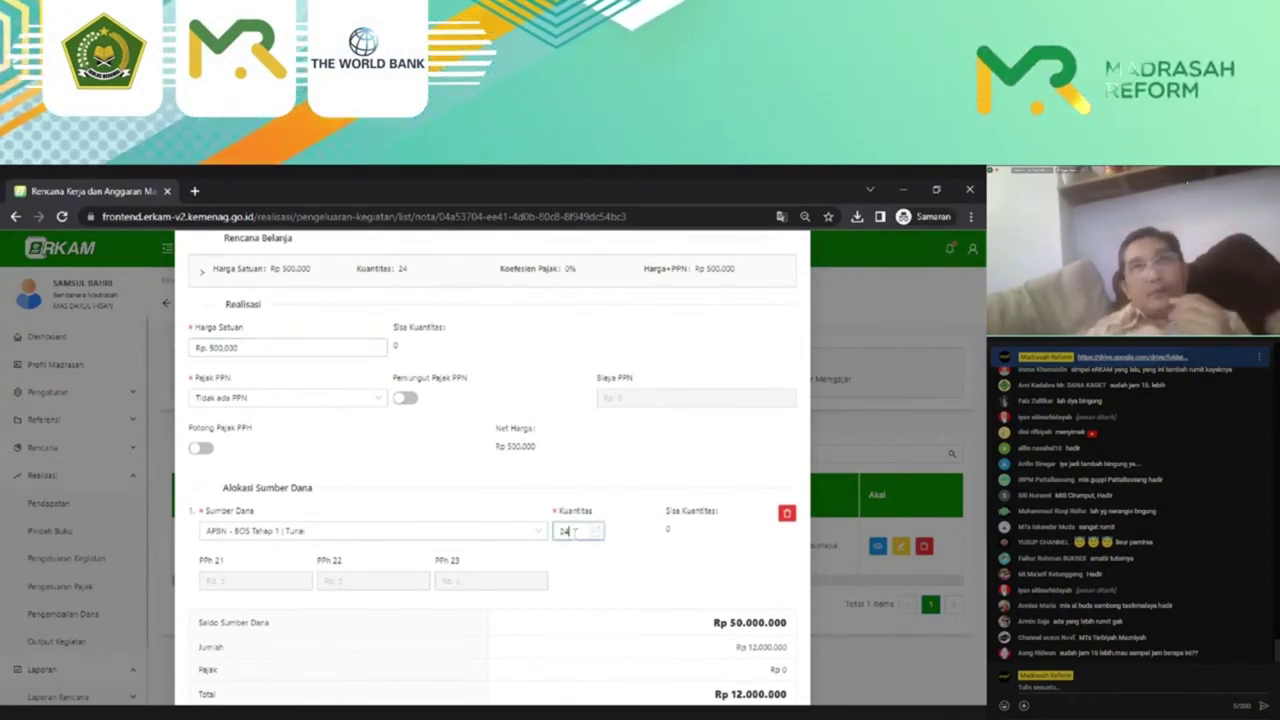
scroll(574, 531, "down", 2)
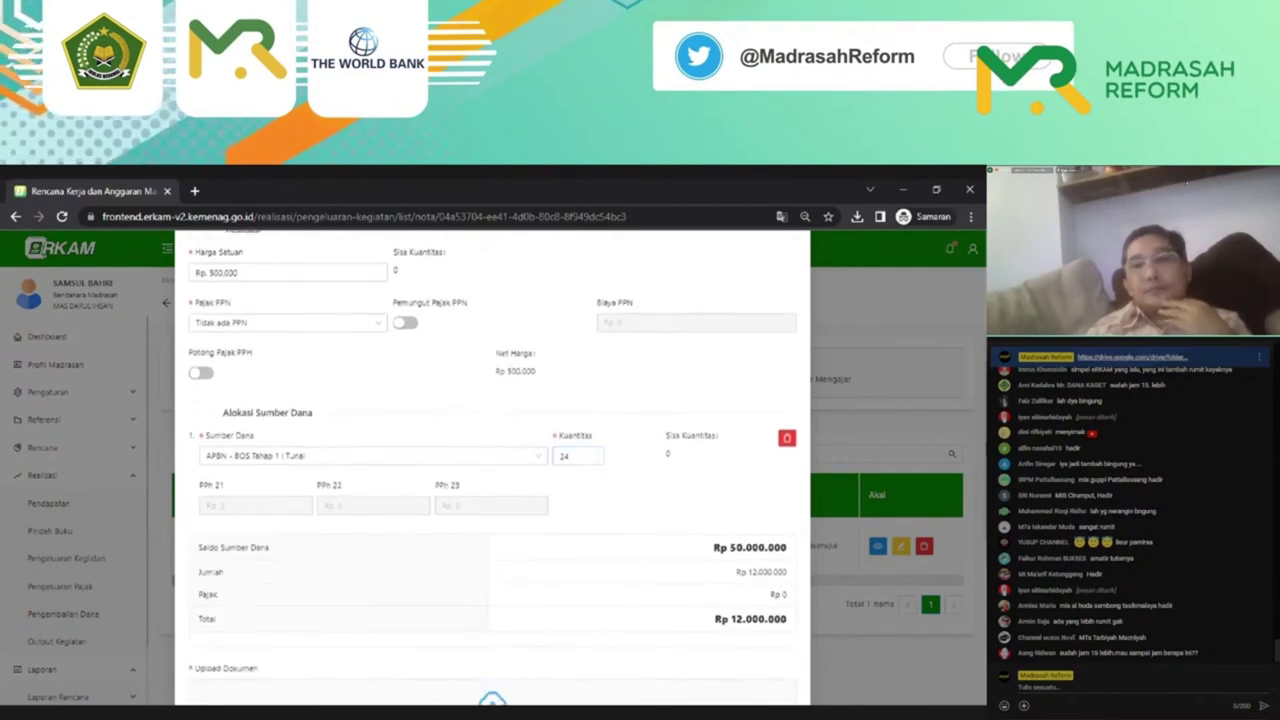
scroll(492, 470, "up", 1)
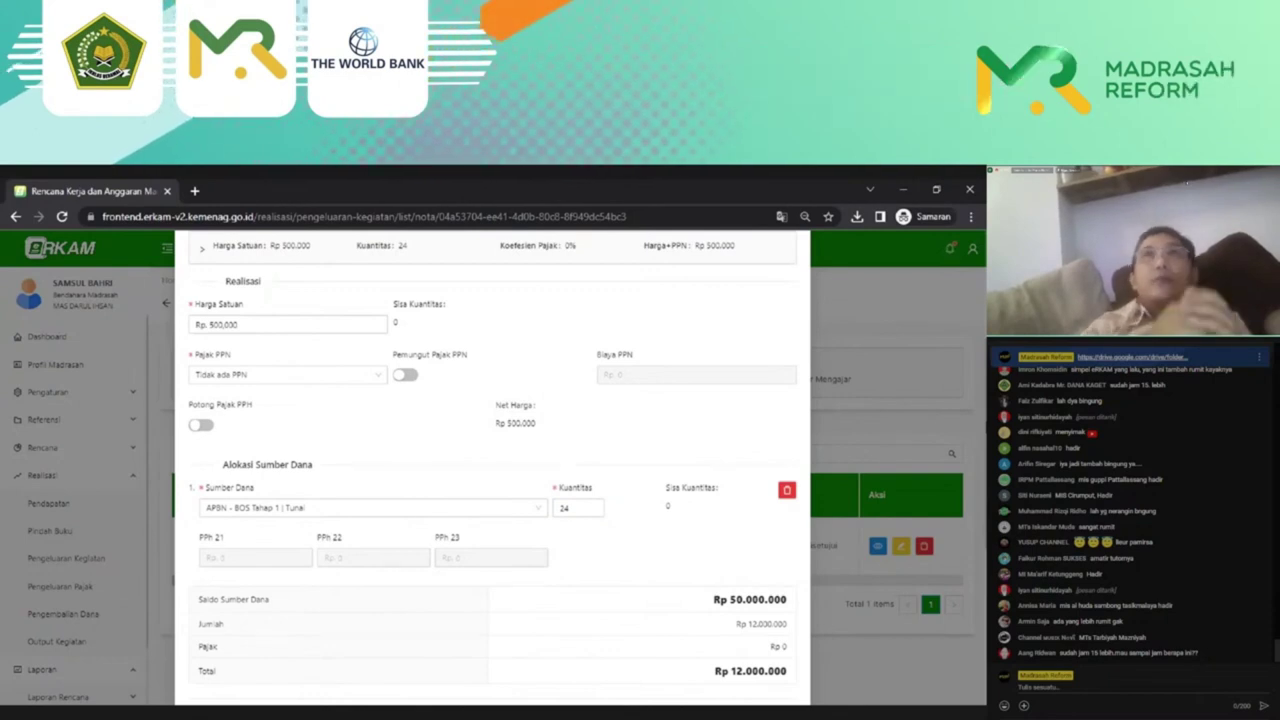
scroll(733, 680, "down", 7)
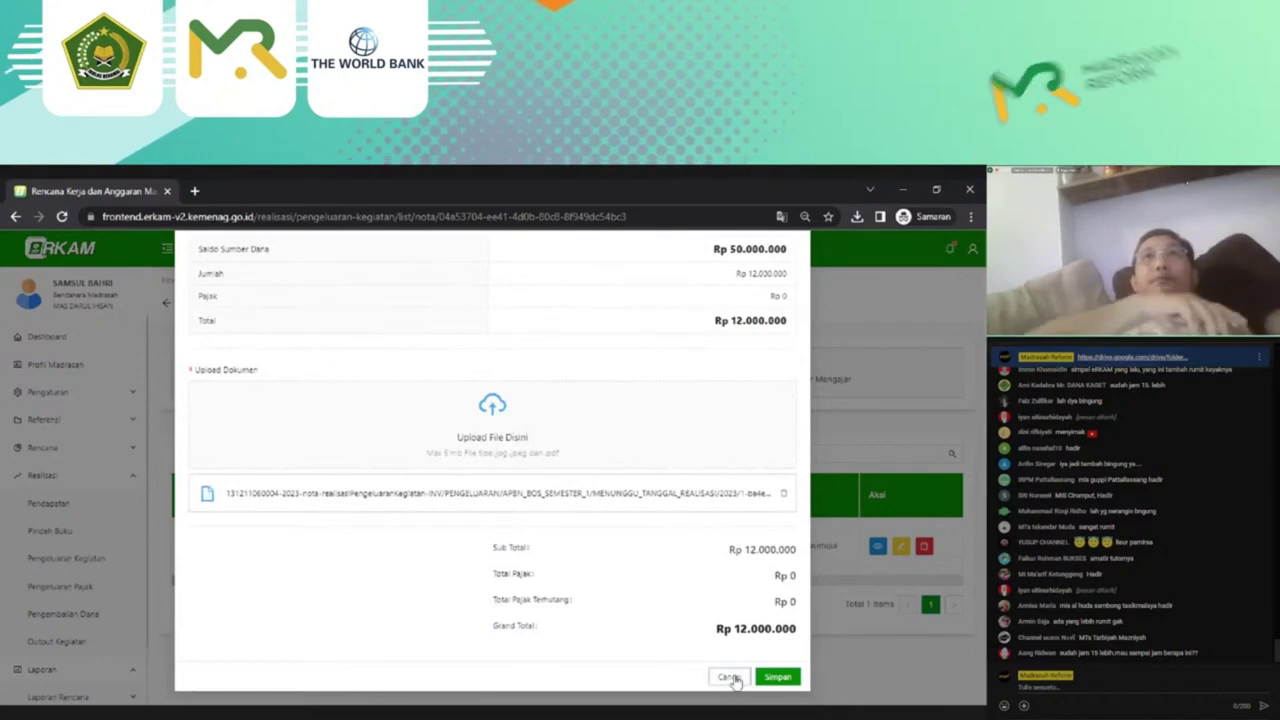
left_click(731, 678)
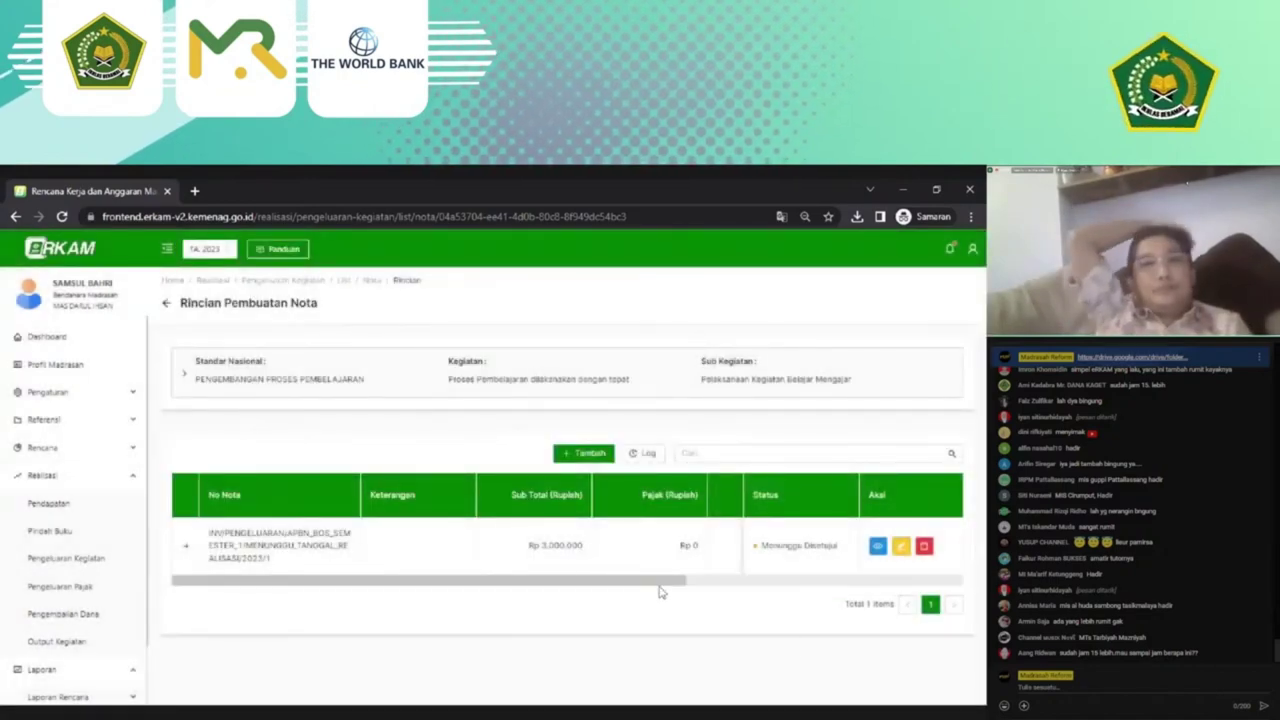
Step: Scroll the nota table sideways and switch to the madrasah head's Realisasi Pindah Buku window
left_click_drag(643, 583, 871, 596)
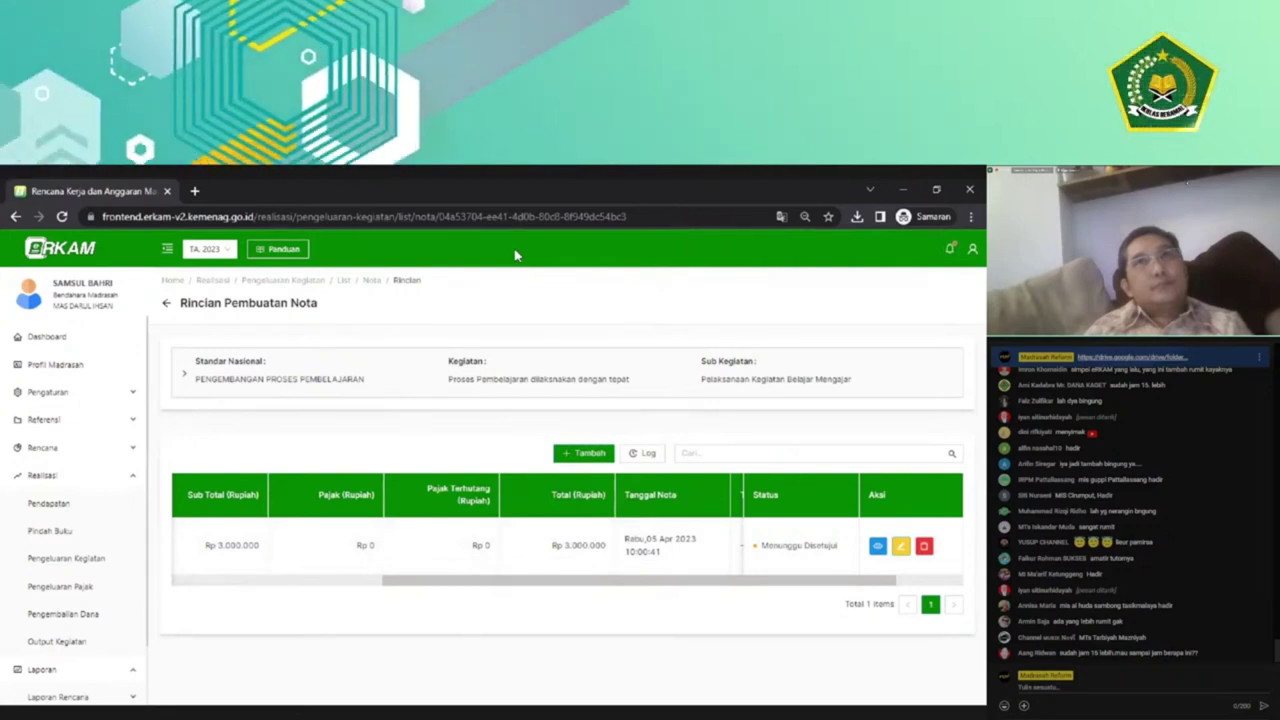
key("alt+Tab")
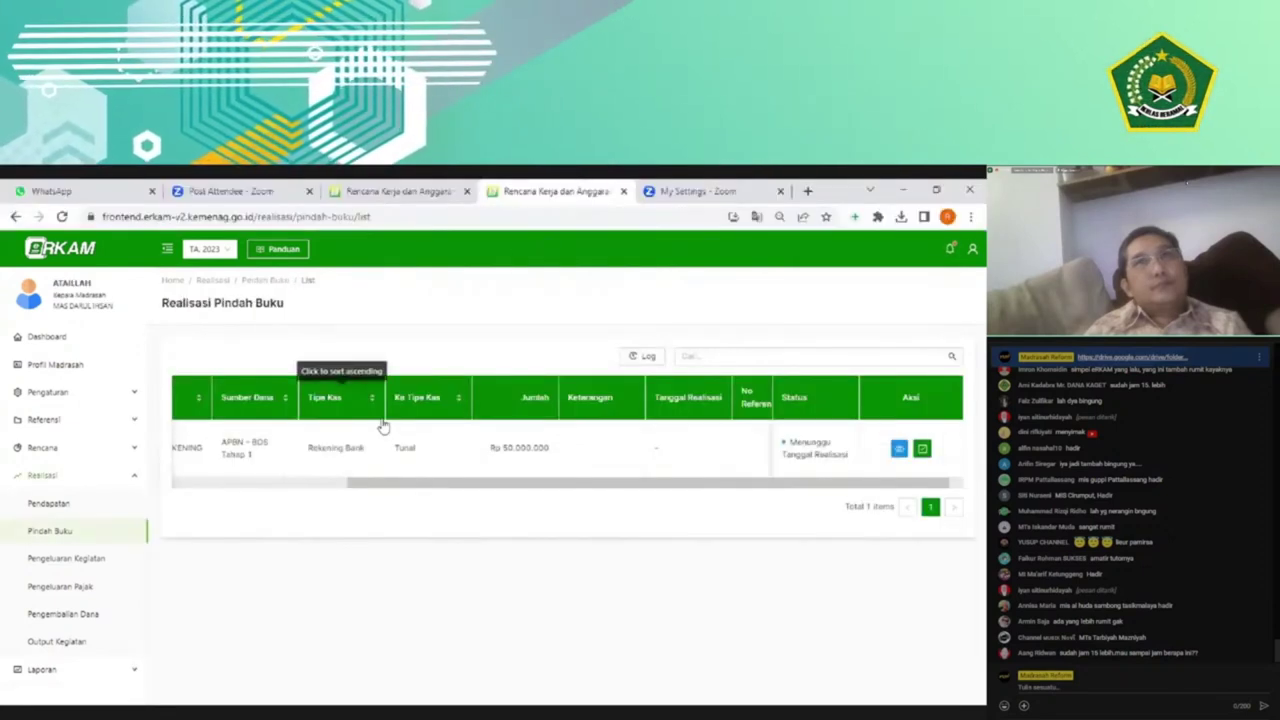
Step: Reload, go to Realisasi > Pengeluaran Kegiatan, check the activity info, and open its Rincian Pembuatan Nota
key("F5")
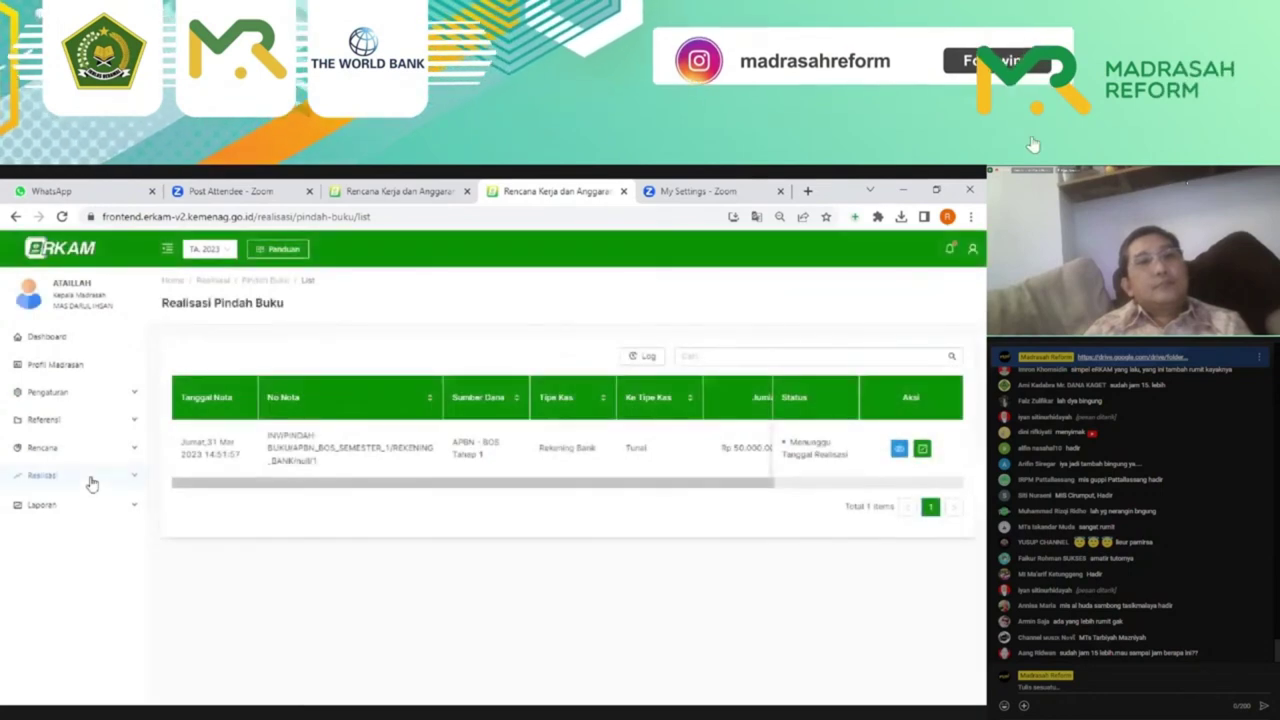
left_click(90, 479)
left_click(70, 560)
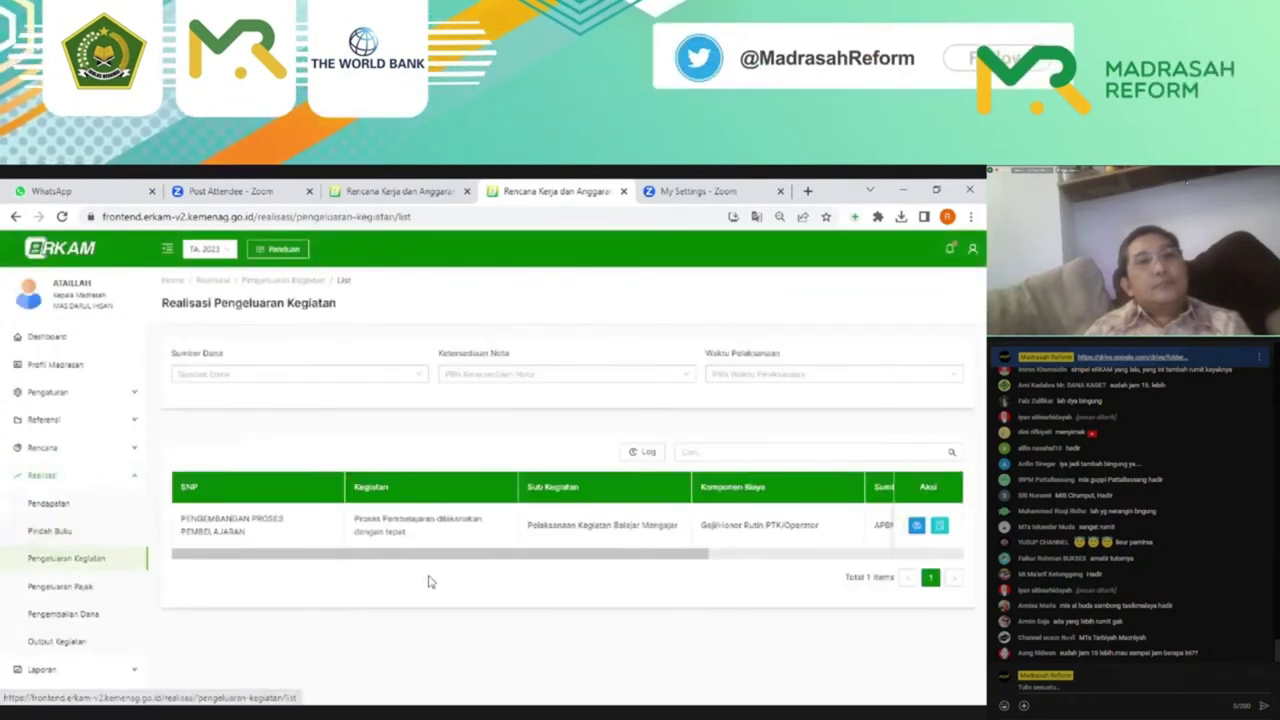
left_click_drag(603, 563, 883, 567)
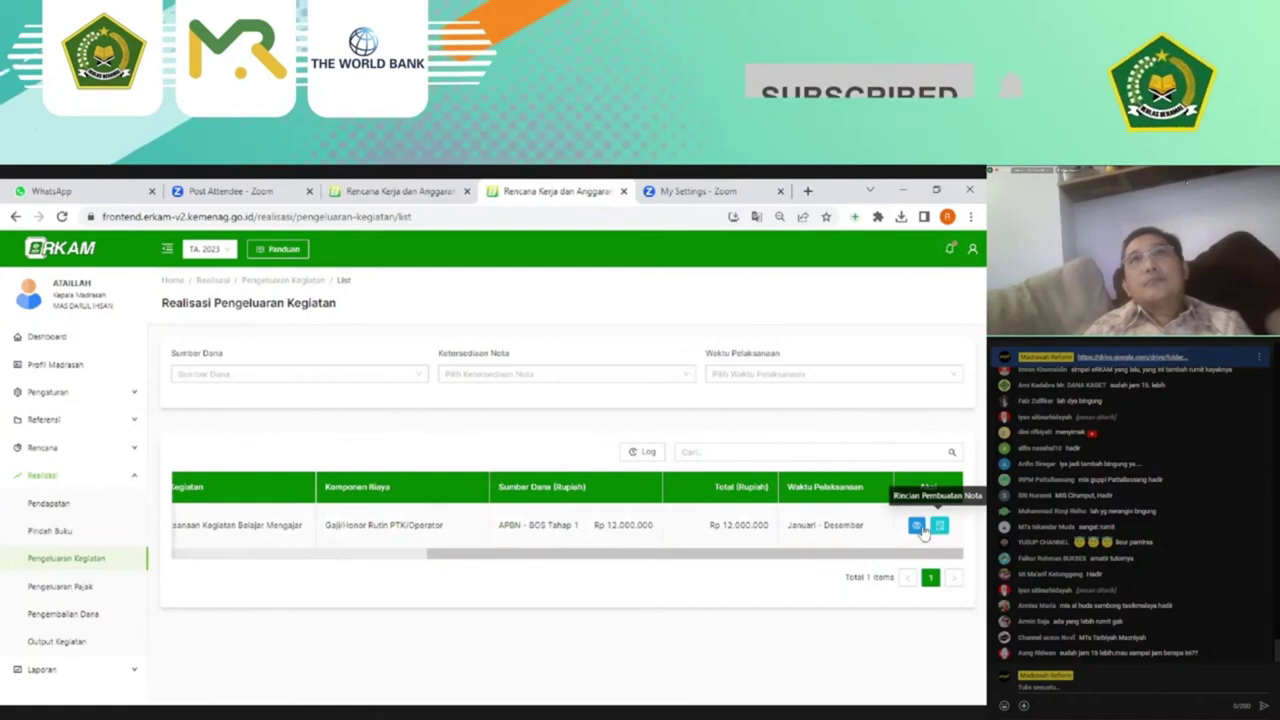
left_click(916, 526)
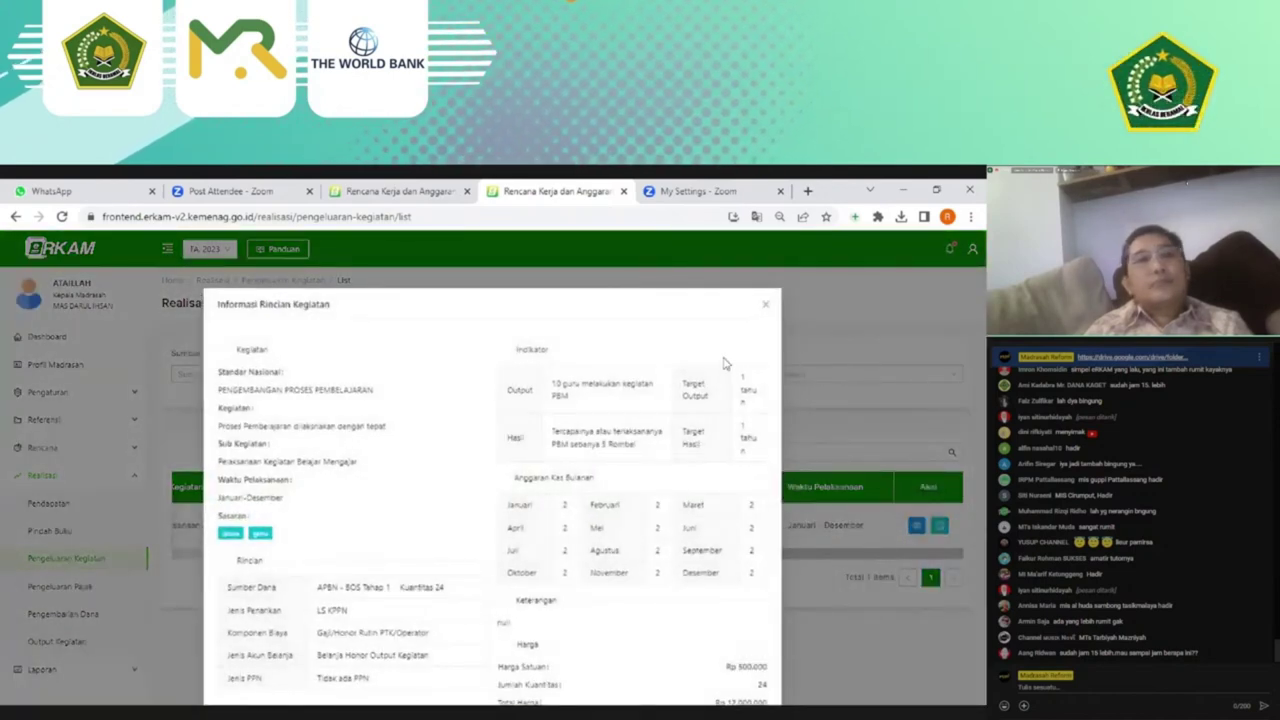
left_click(768, 311)
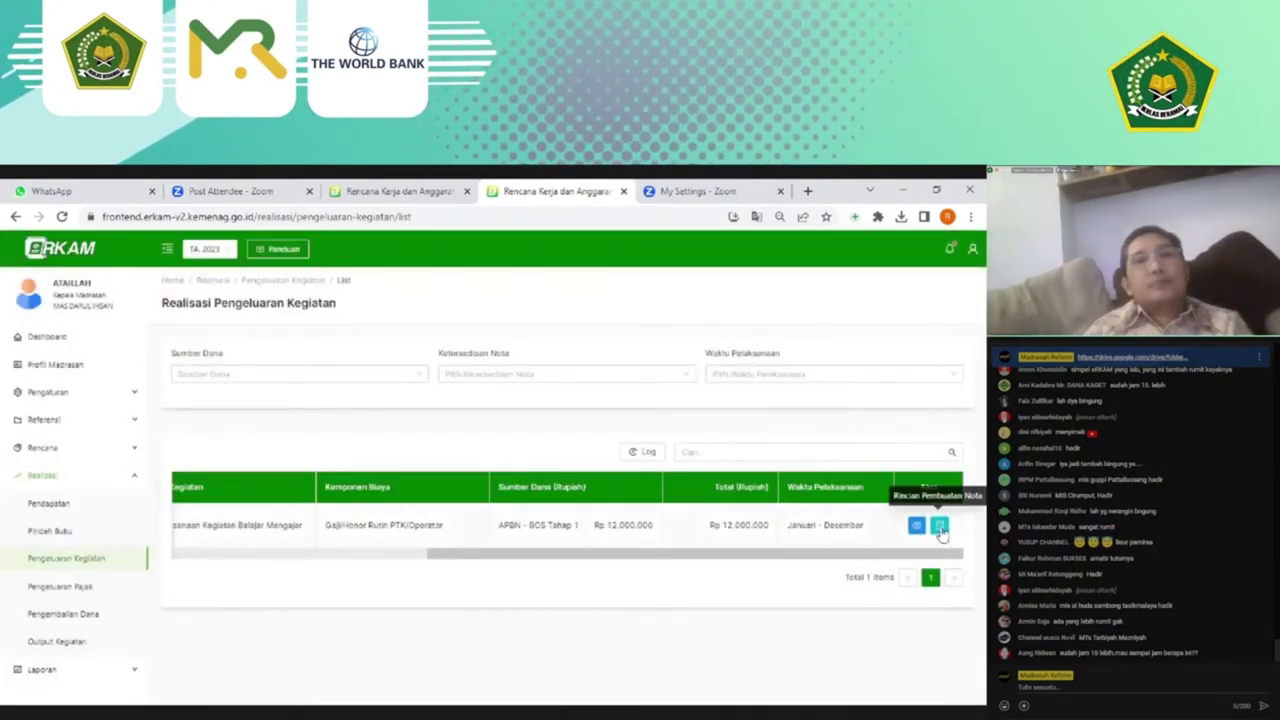
left_click(940, 528)
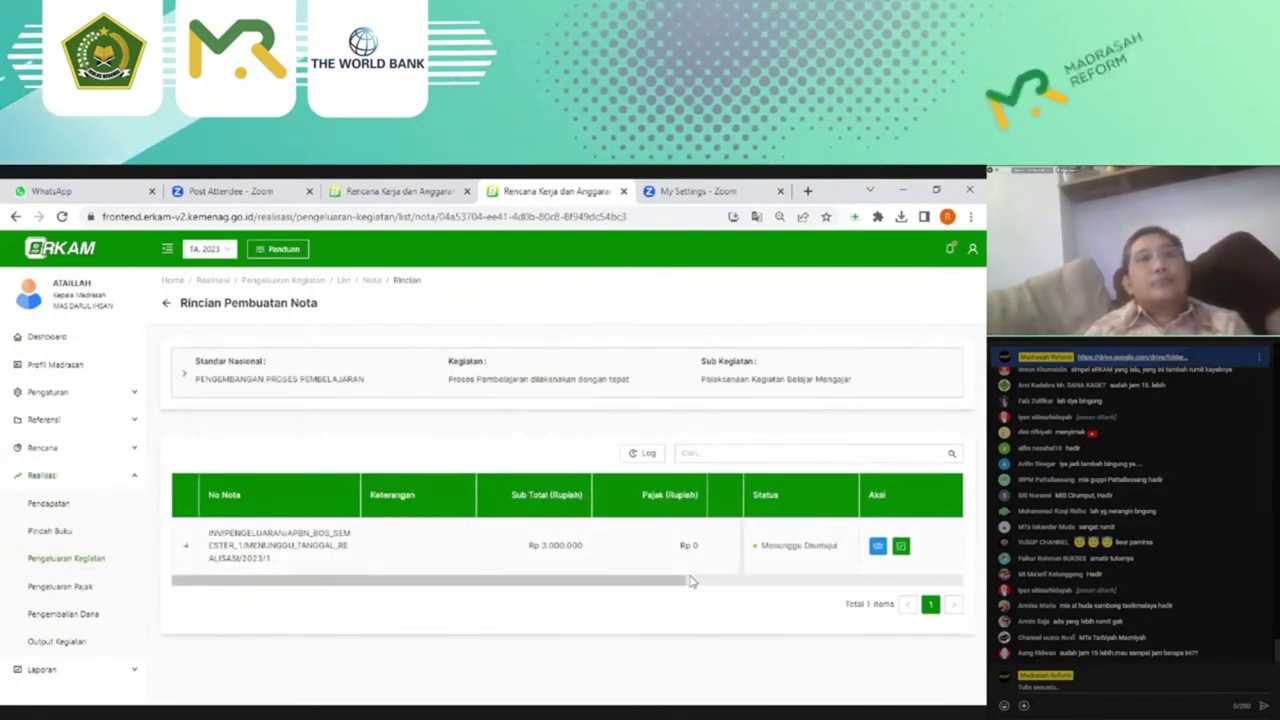
Step: Review the Rp 3.000.000 nota's approval details and mark it Disetujui
left_click_drag(665, 587, 831, 587)
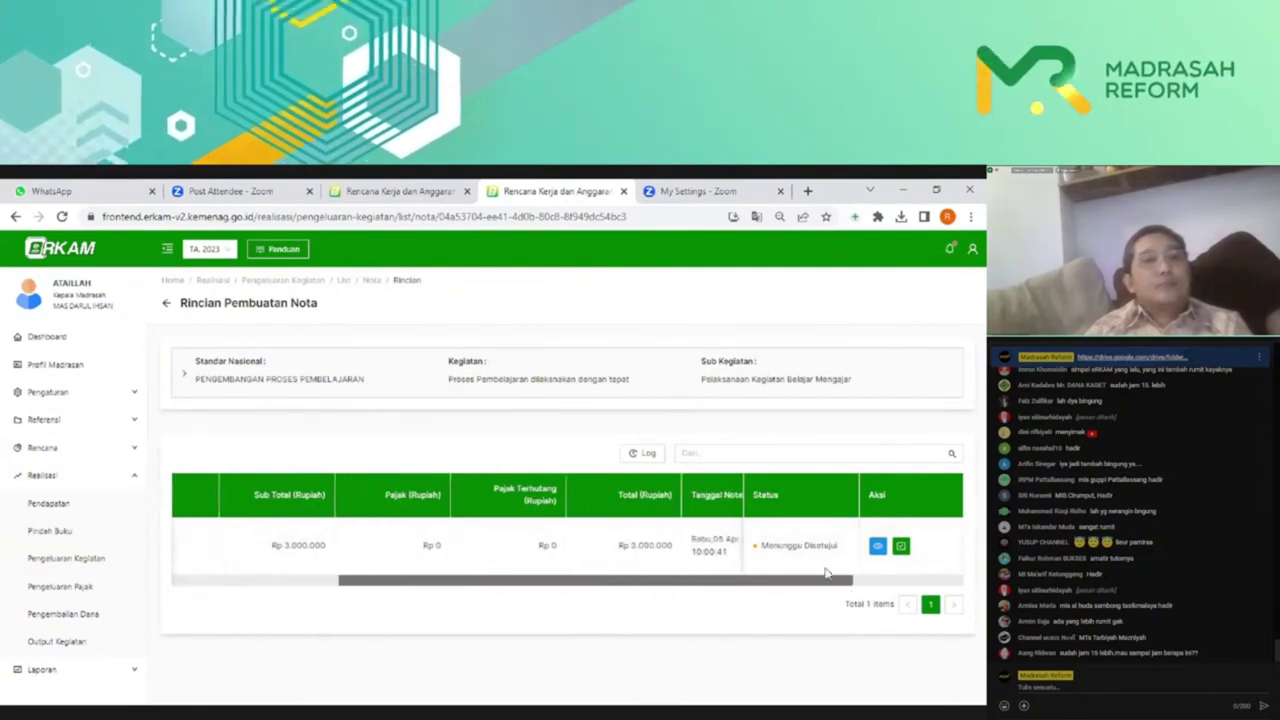
left_click(901, 547)
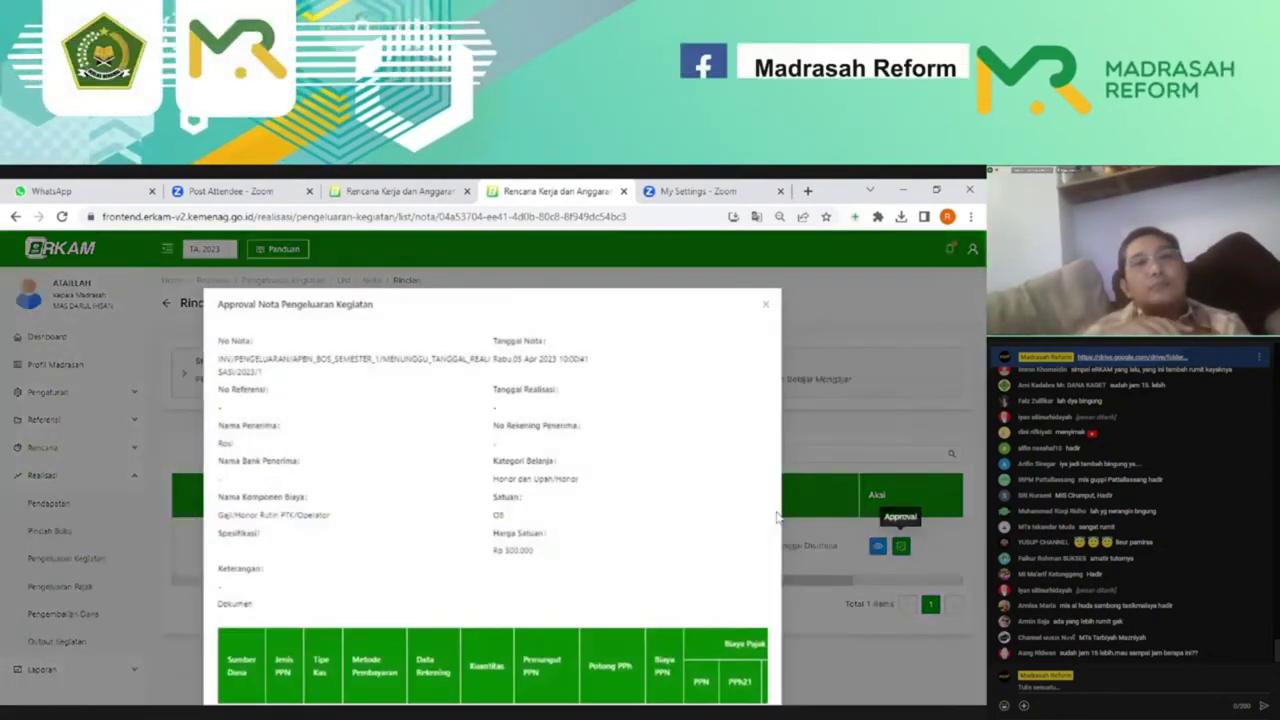
scroll(683, 471, "down", 4)
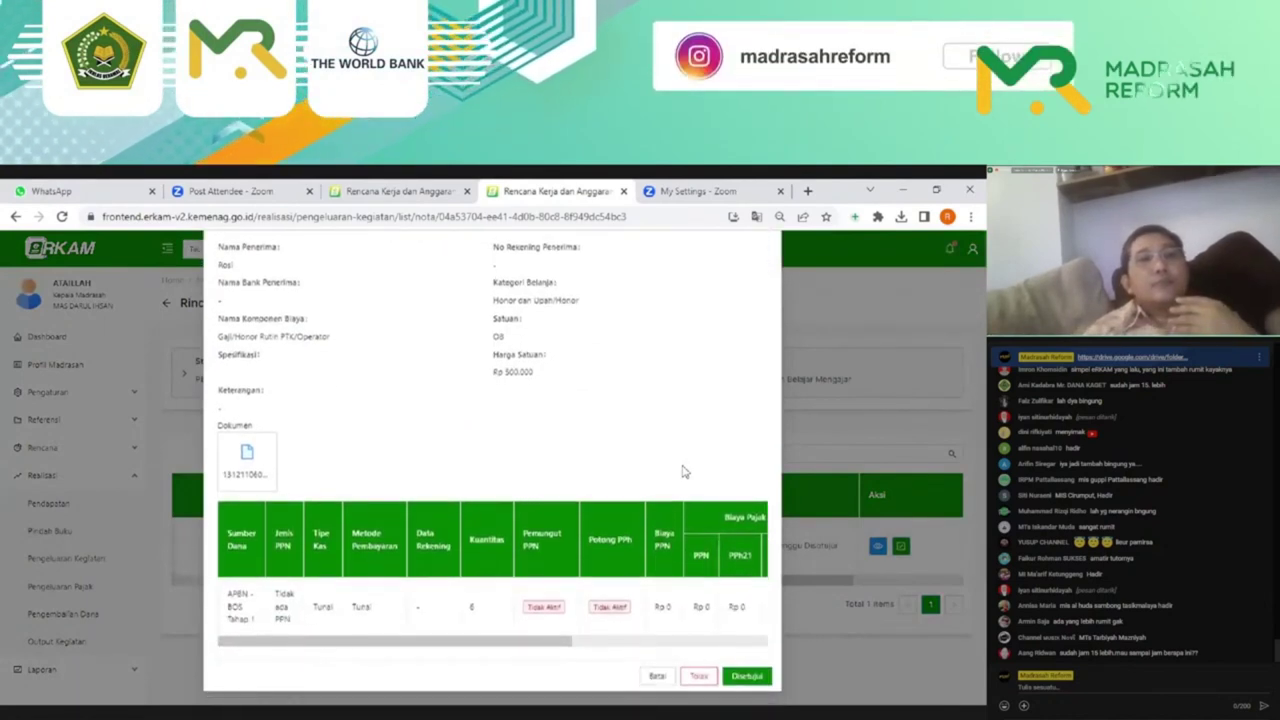
left_click_drag(531, 645, 740, 645)
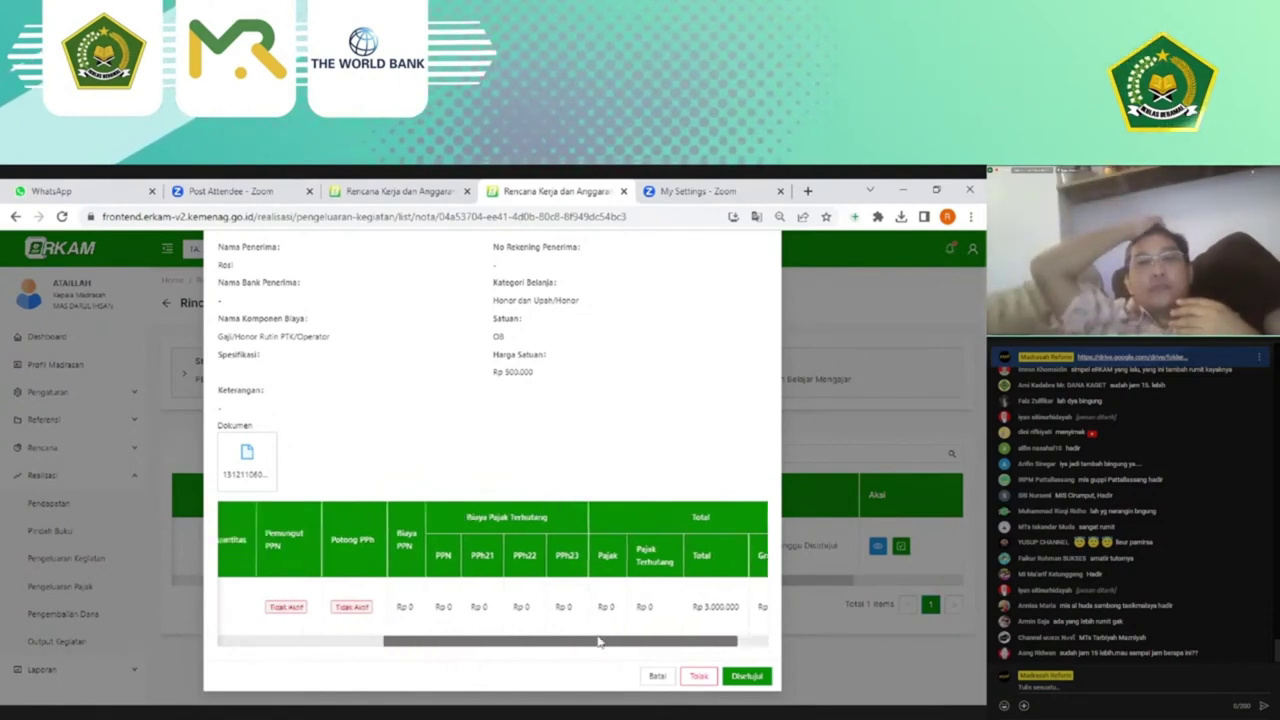
left_click_drag(748, 645, 552, 645)
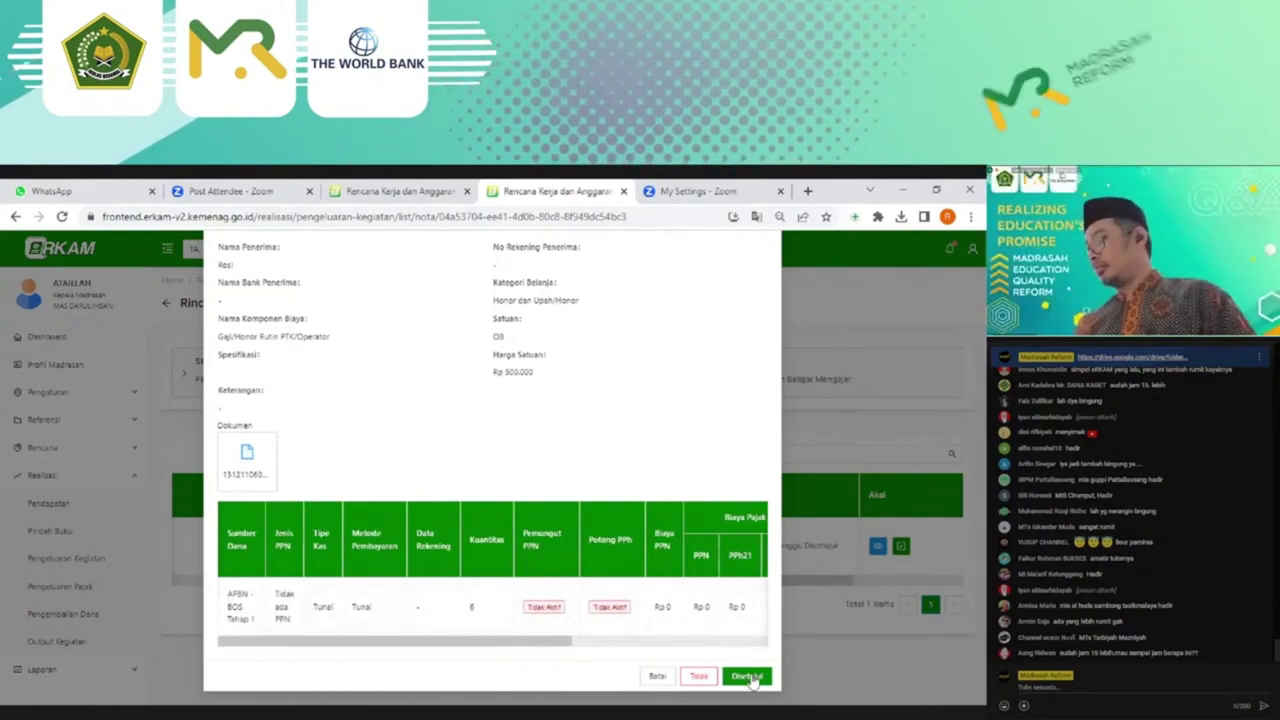
left_click(748, 677)
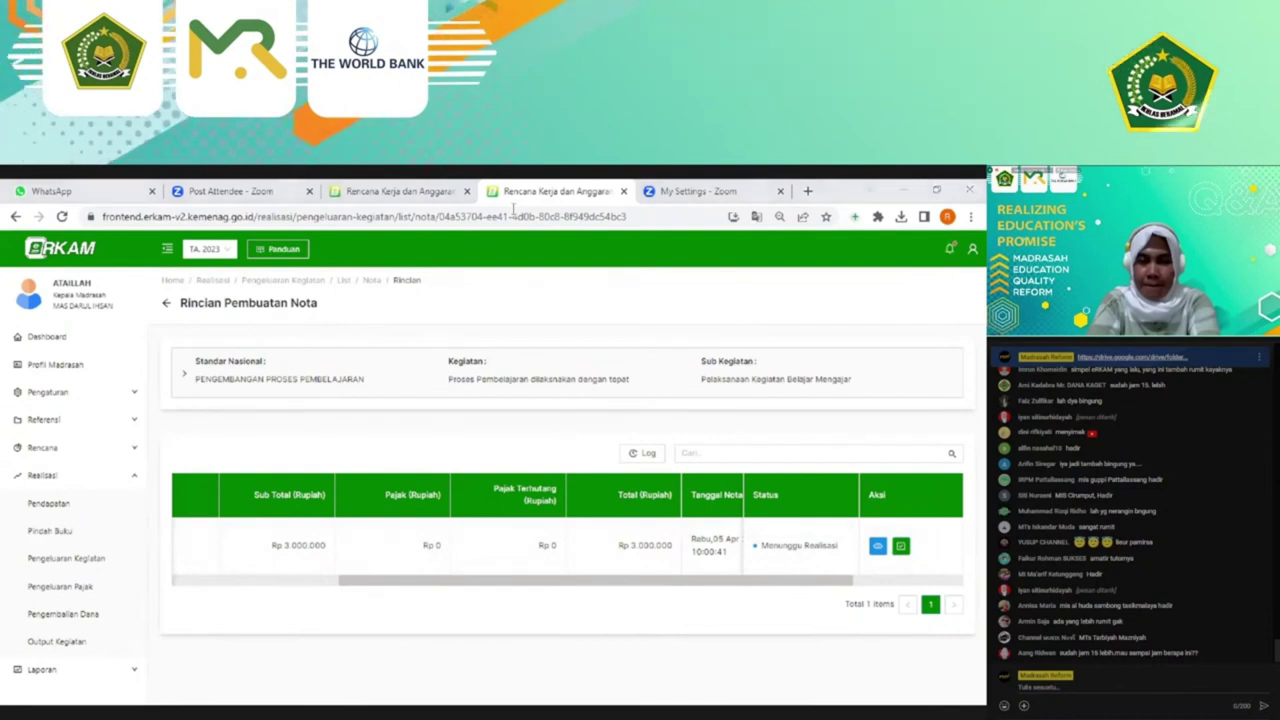
Step: In the treasurer's window, open Realisasi > Pengeluaran Kegiatan and the activity's Rincian Pembuatan Nota
key("alt+Tab")
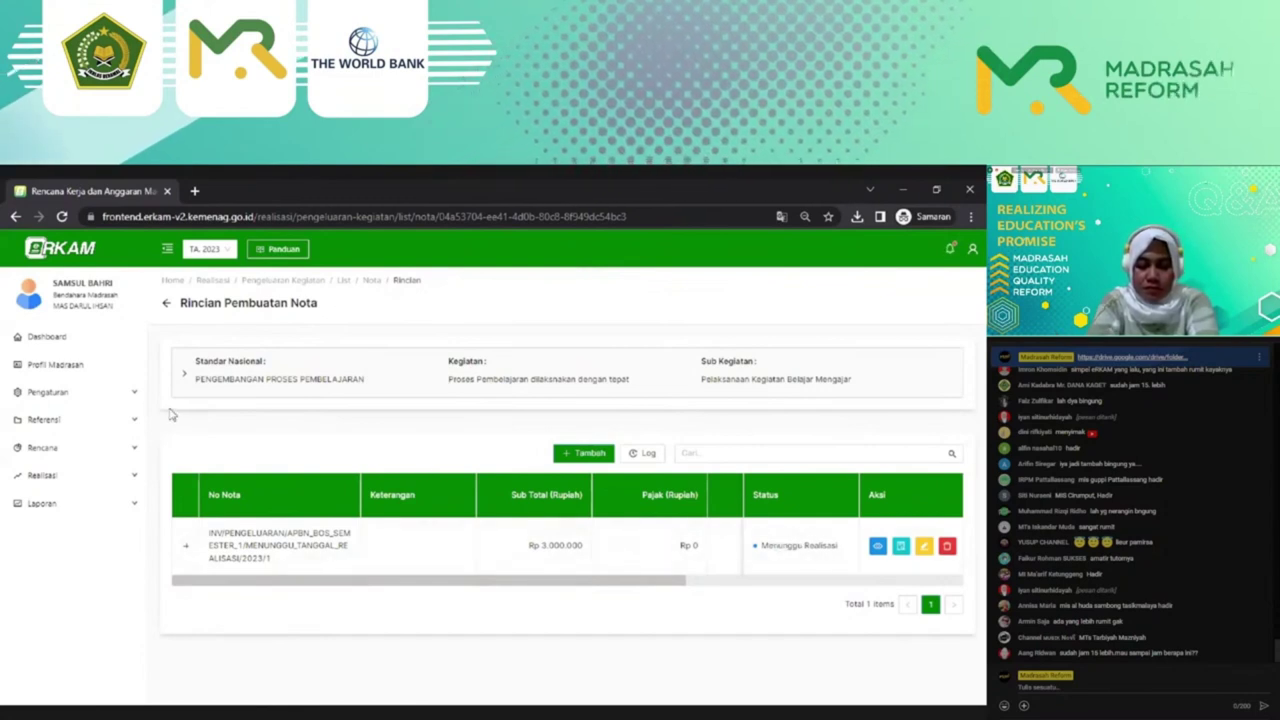
left_click(106, 476)
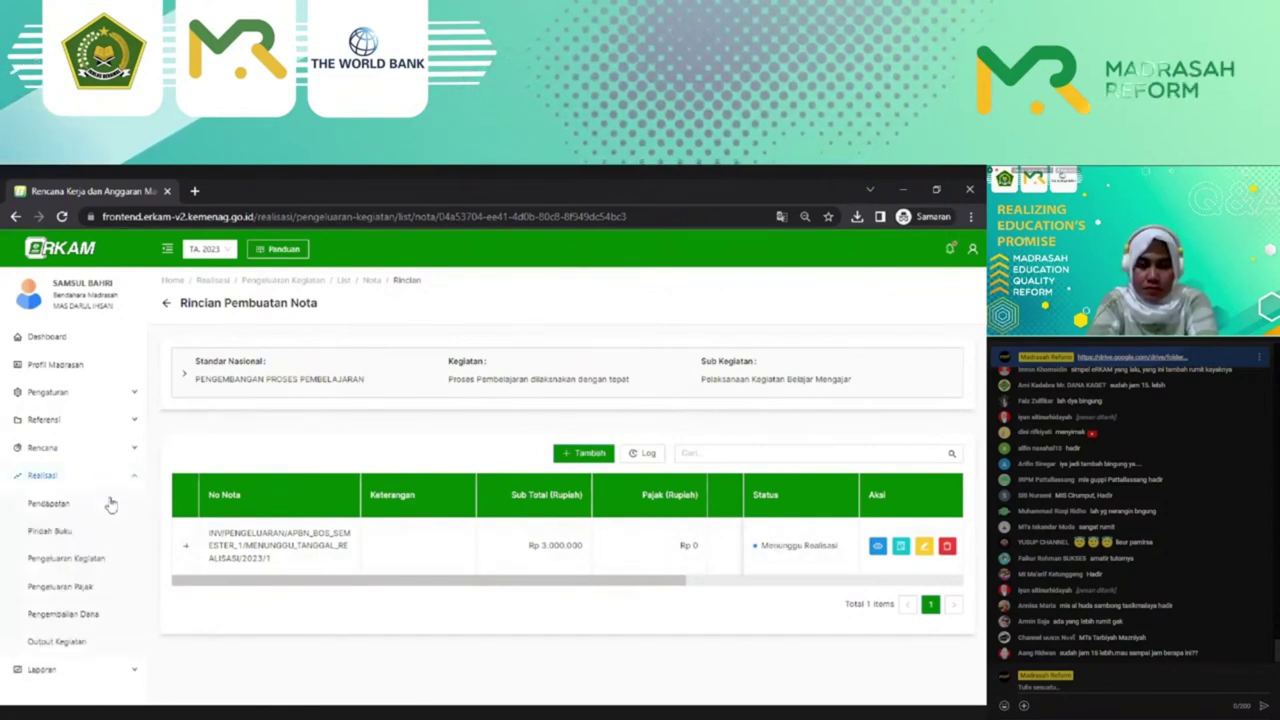
left_click(80, 560)
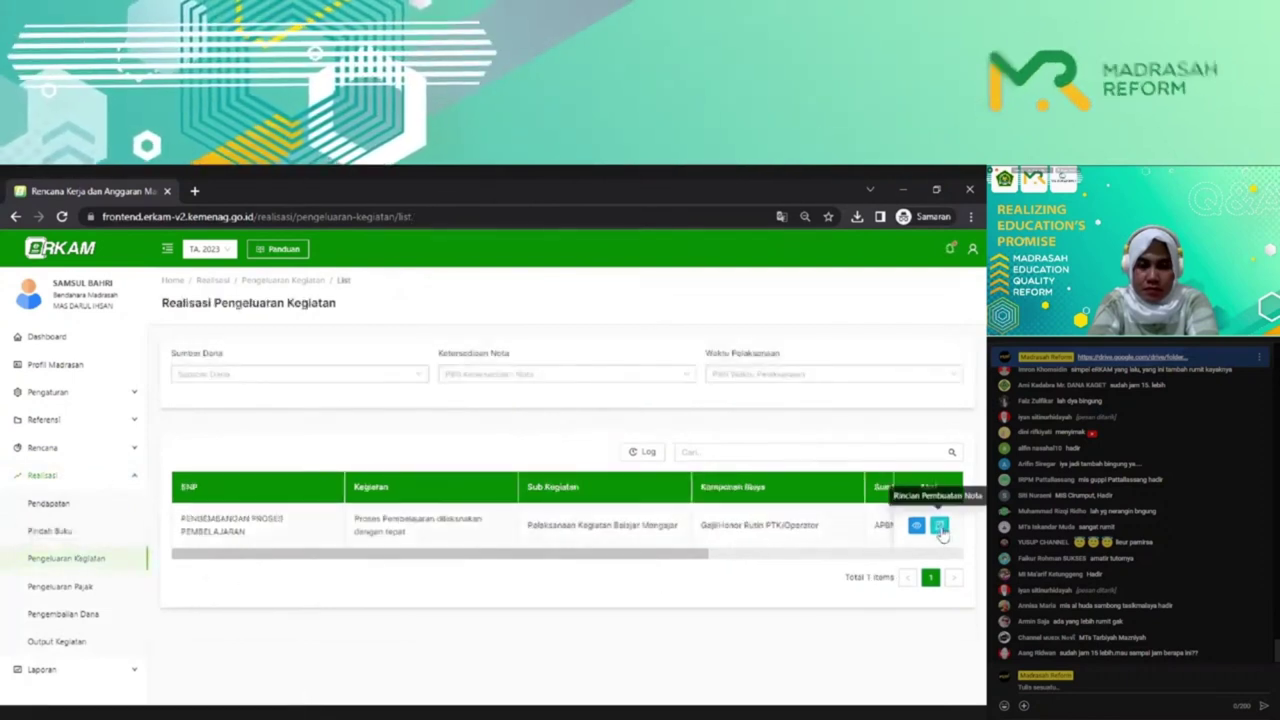
left_click(940, 527)
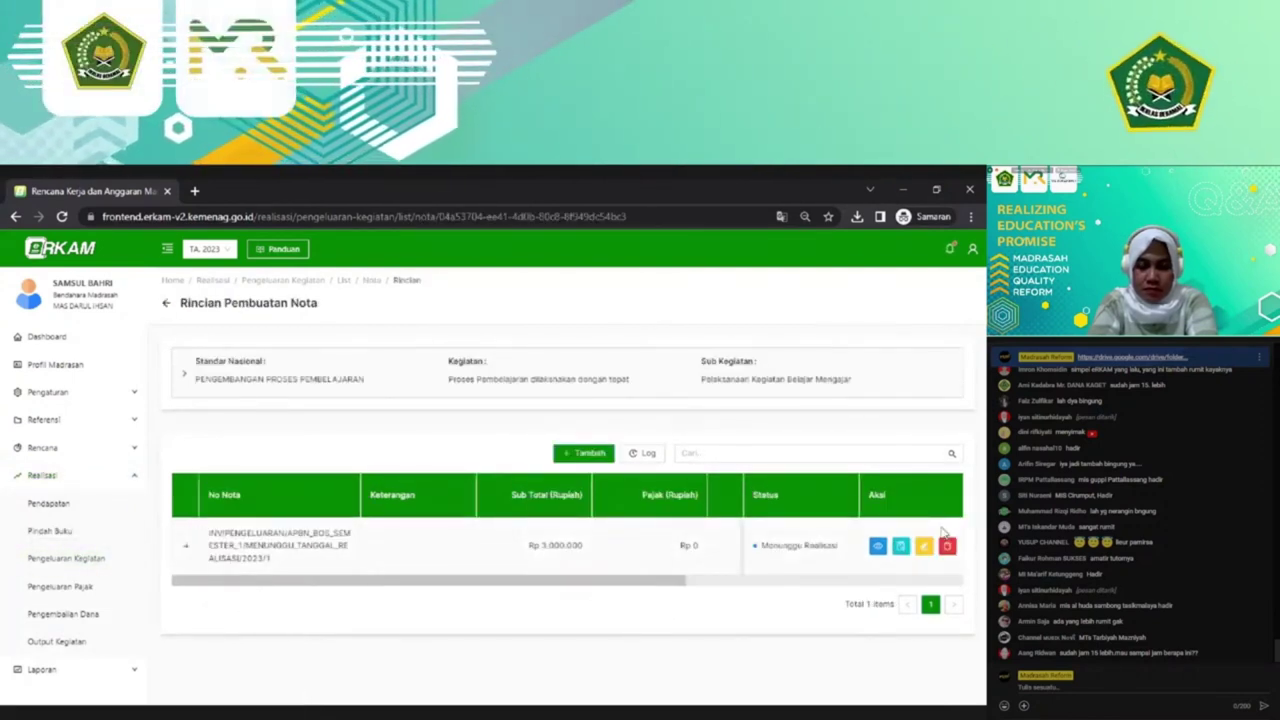
Step: Set the note's Tanggal Realisasi to 2023-04-27 and No Referensi to 03, then save
left_click(901, 546)
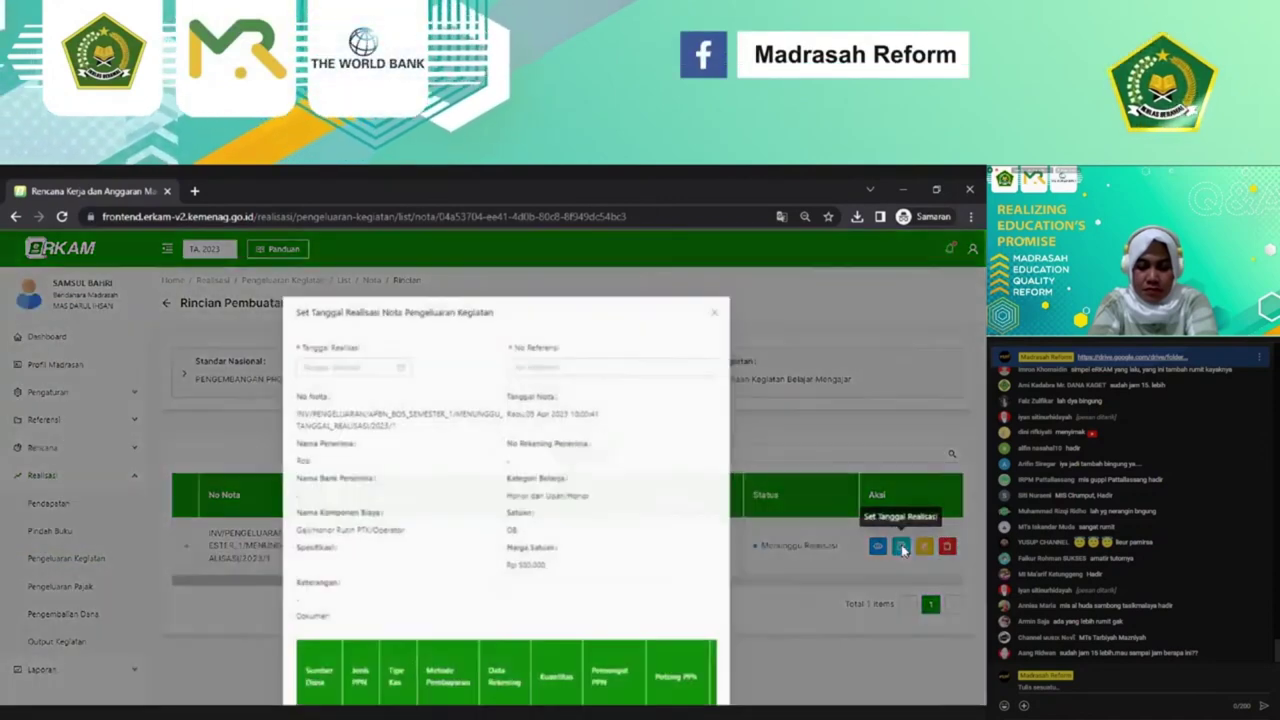
left_click(326, 361)
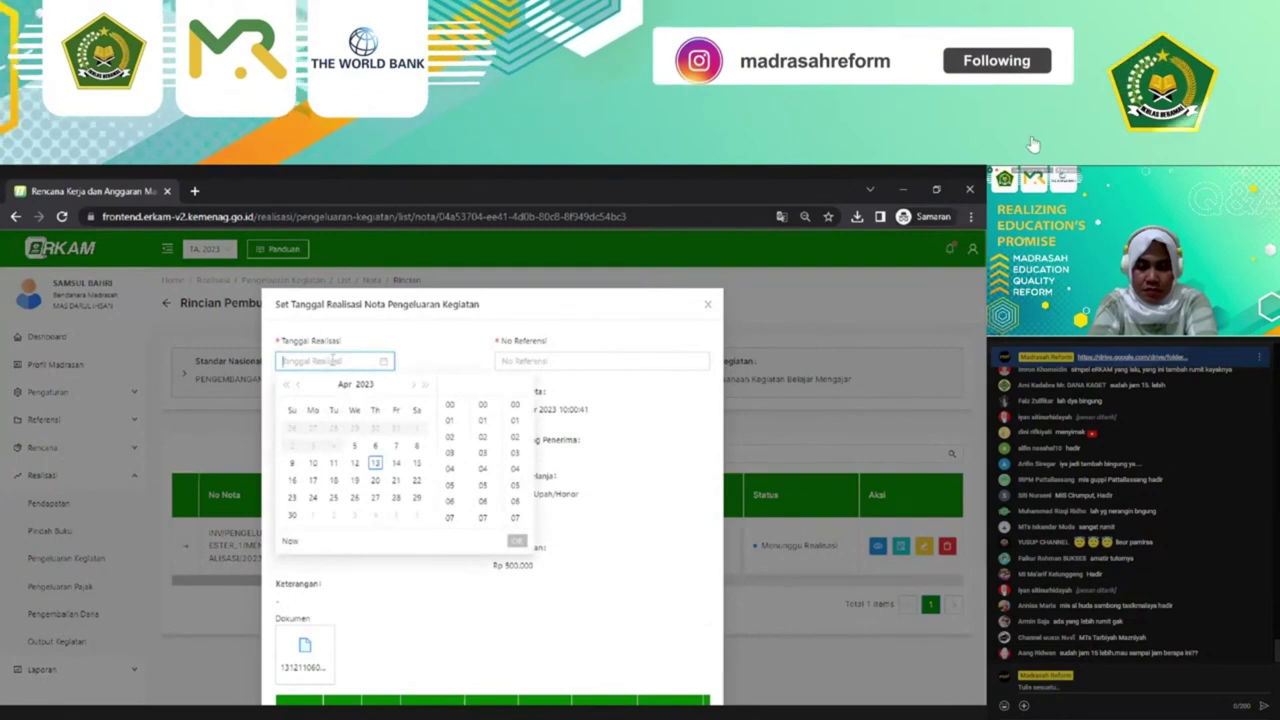
left_click(470, 333)
scroll(472, 333, "down", 3)
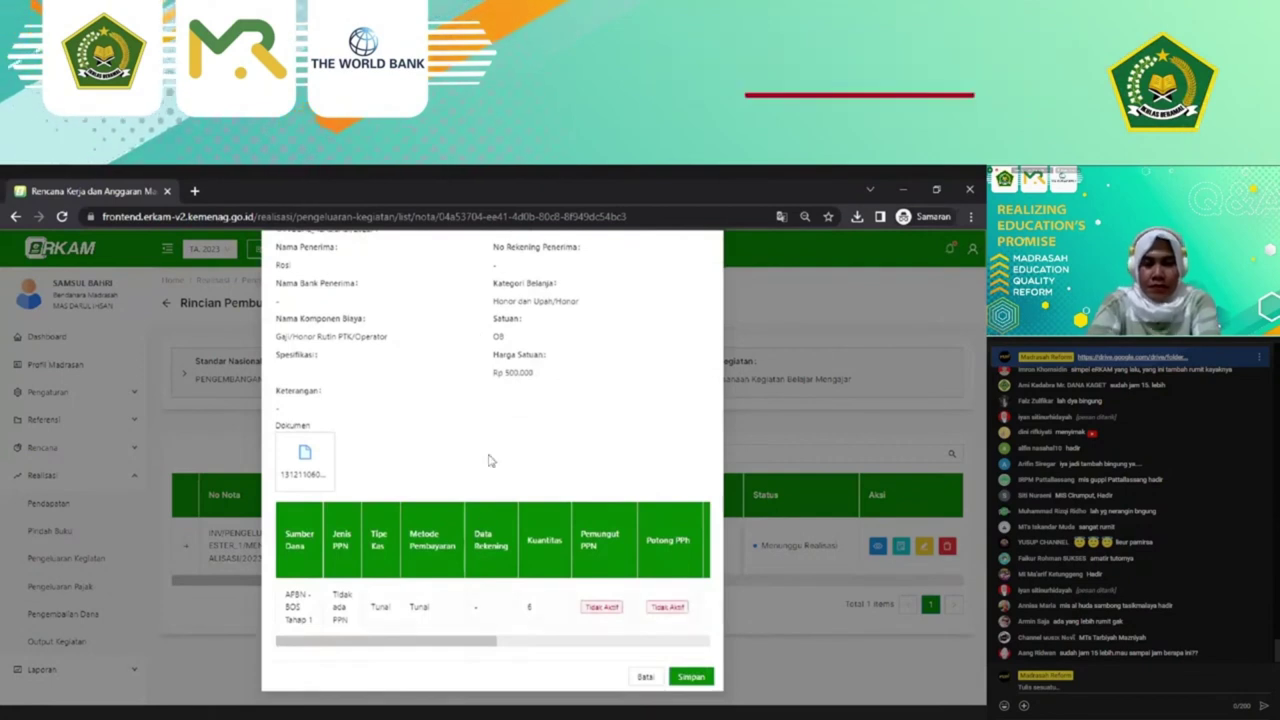
scroll(489, 460, "up", 3)
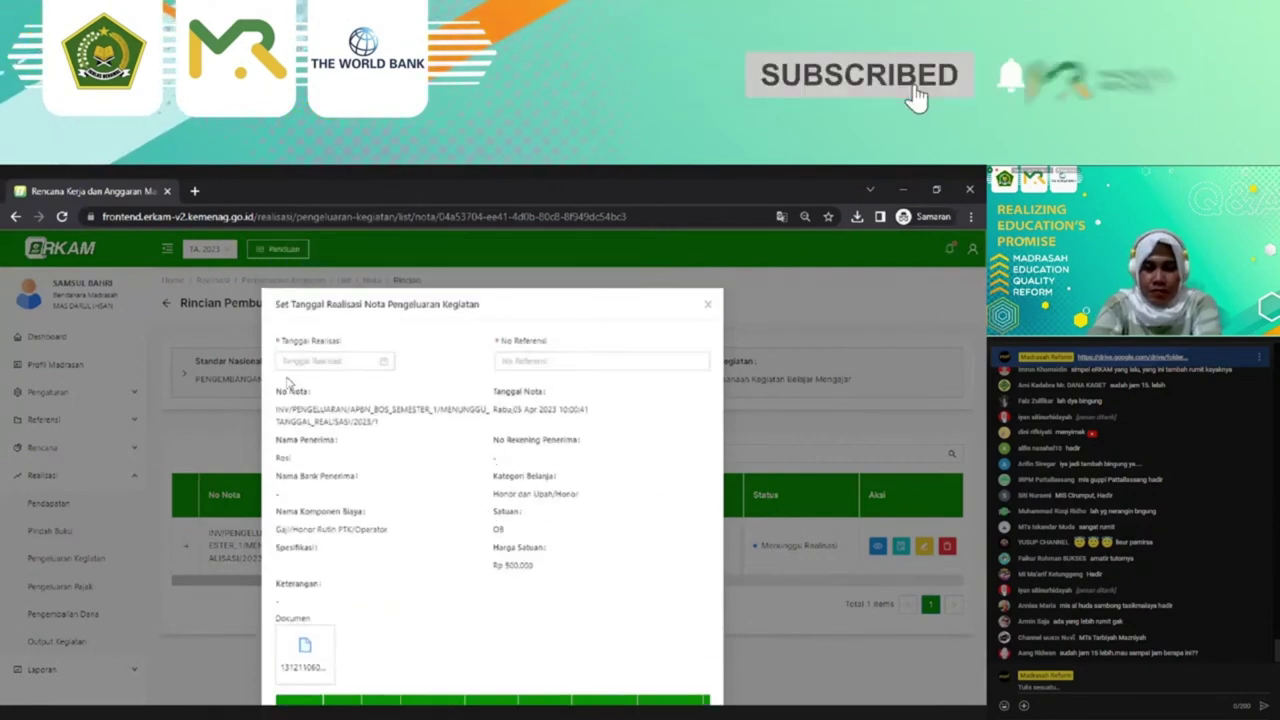
left_click(290, 361)
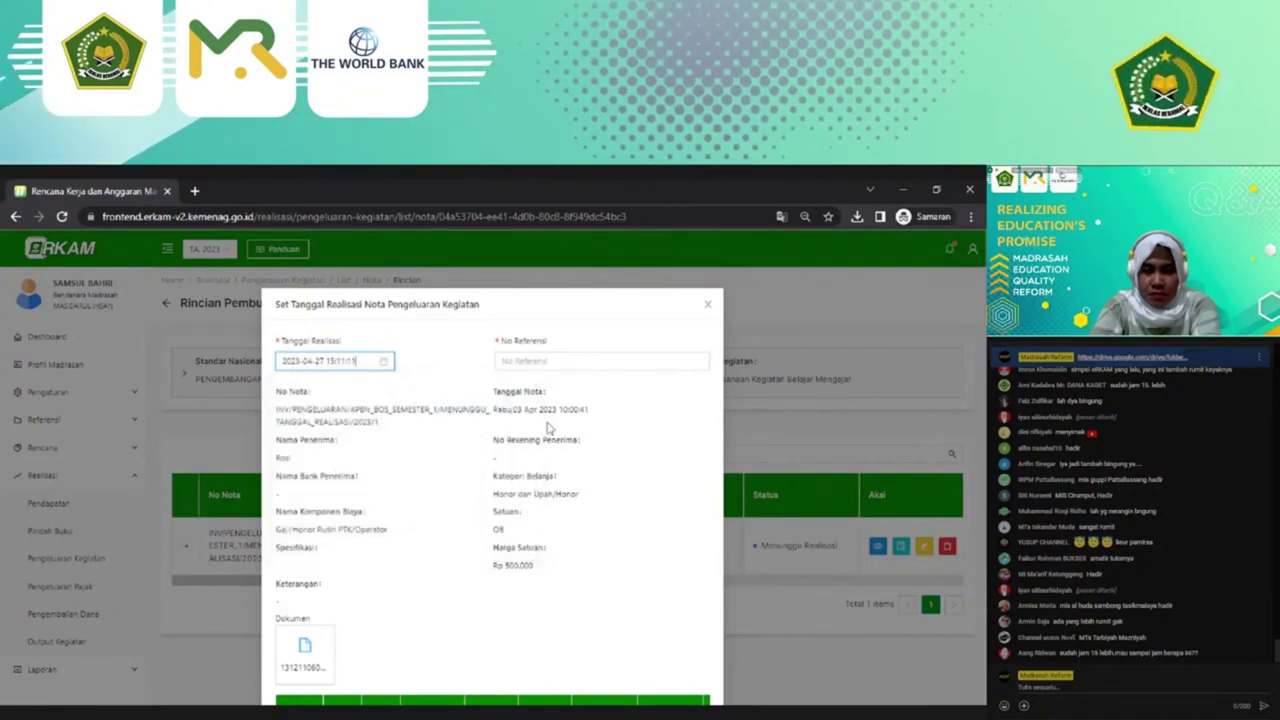
type("03")
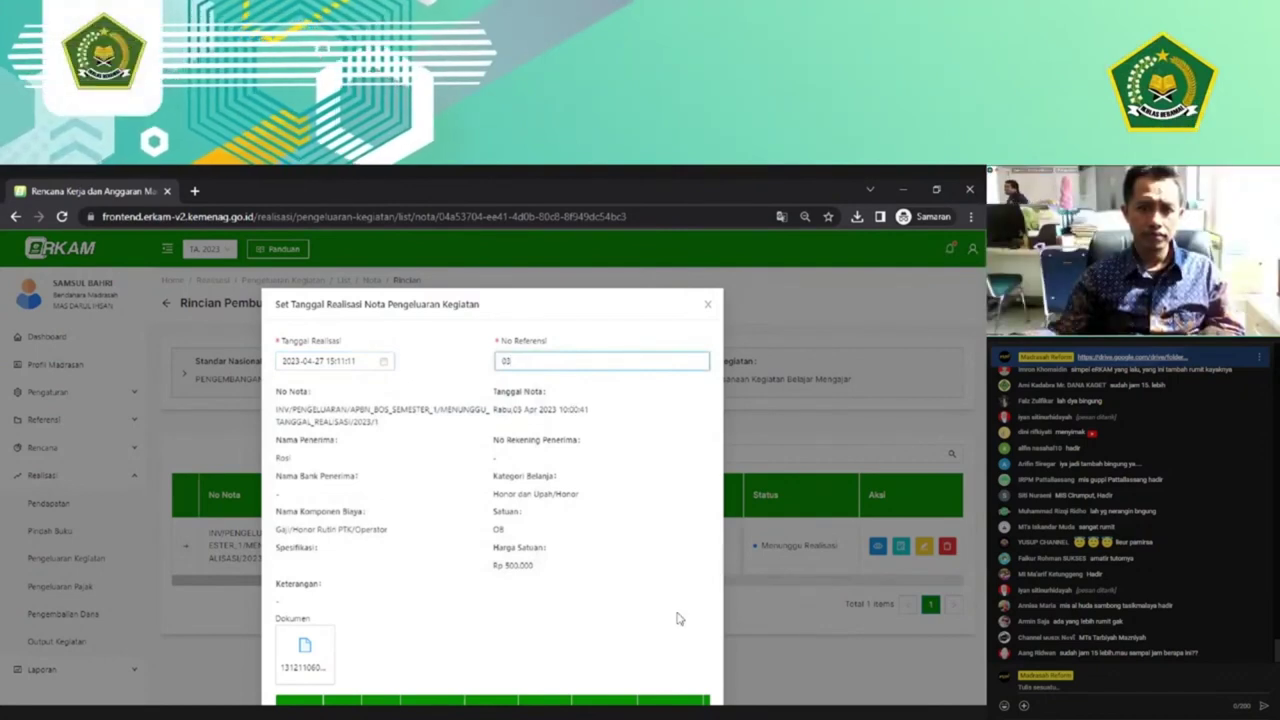
scroll(677, 617, "down", 3)
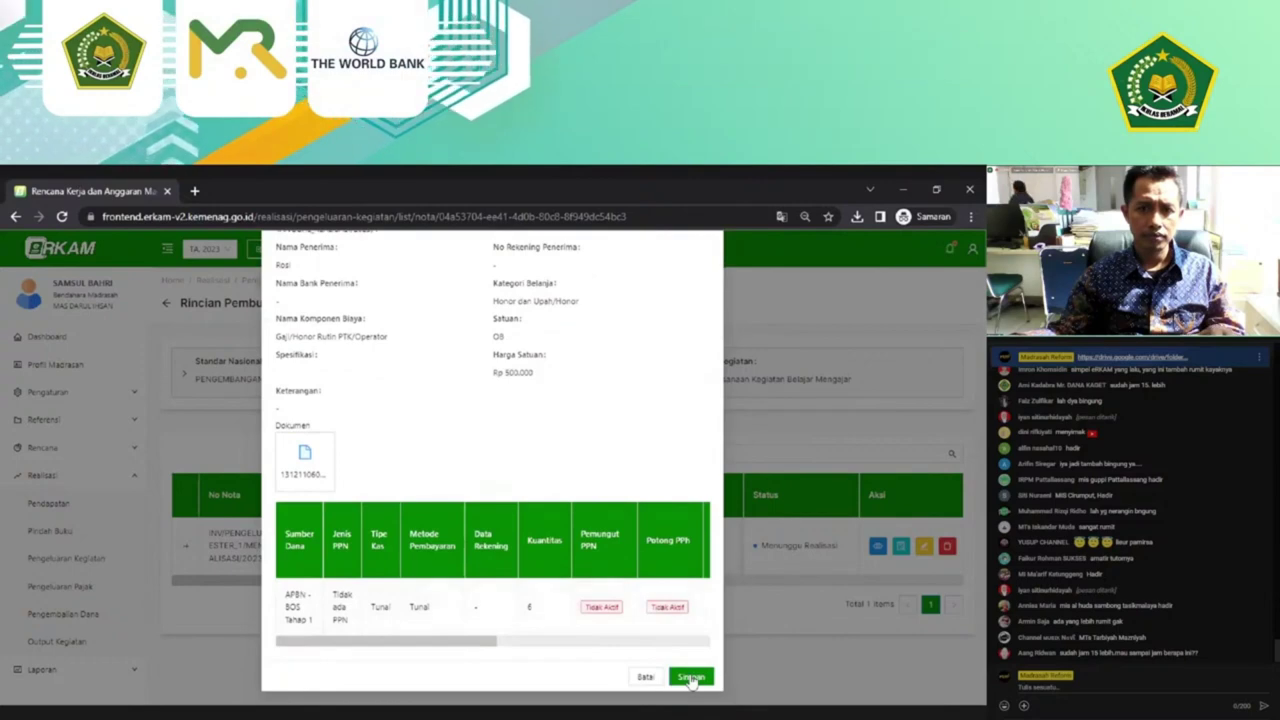
left_click(690, 678)
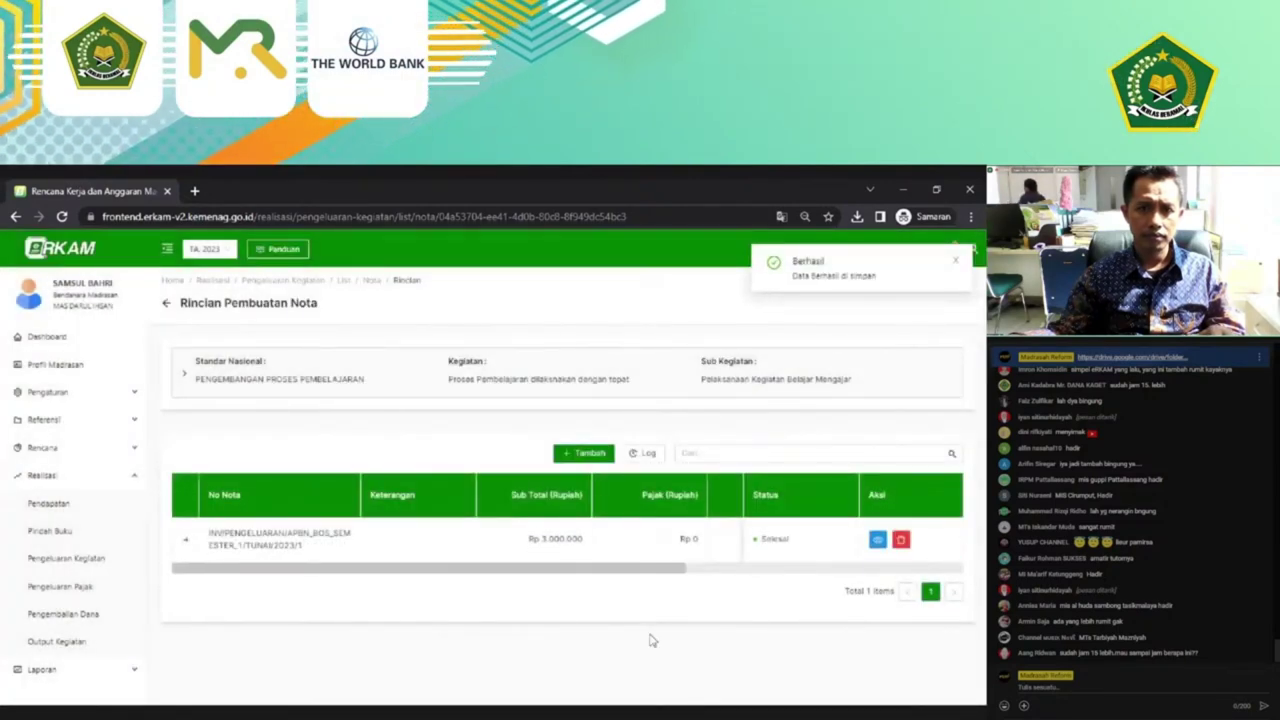
left_click_drag(610, 573, 906, 578)
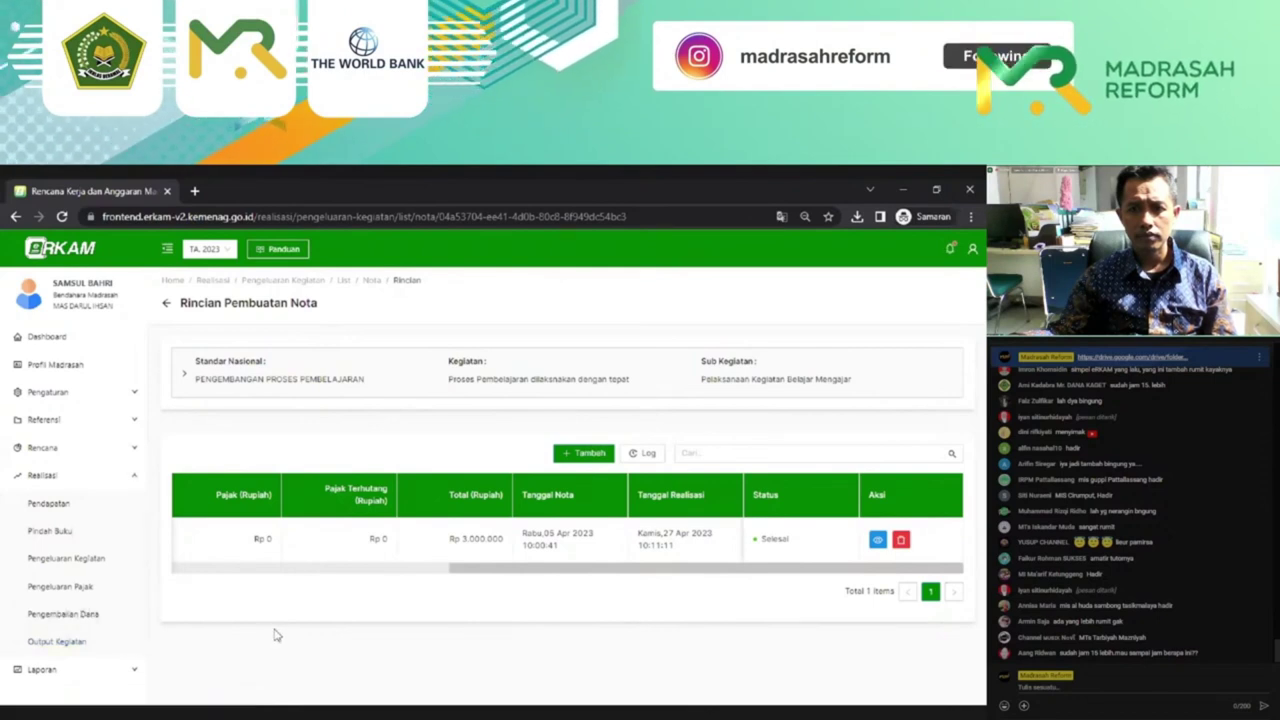
Step: From Realisasi > Output Kegiatan, open the learning activity's Rincian and start a new output entry
left_click(72, 651)
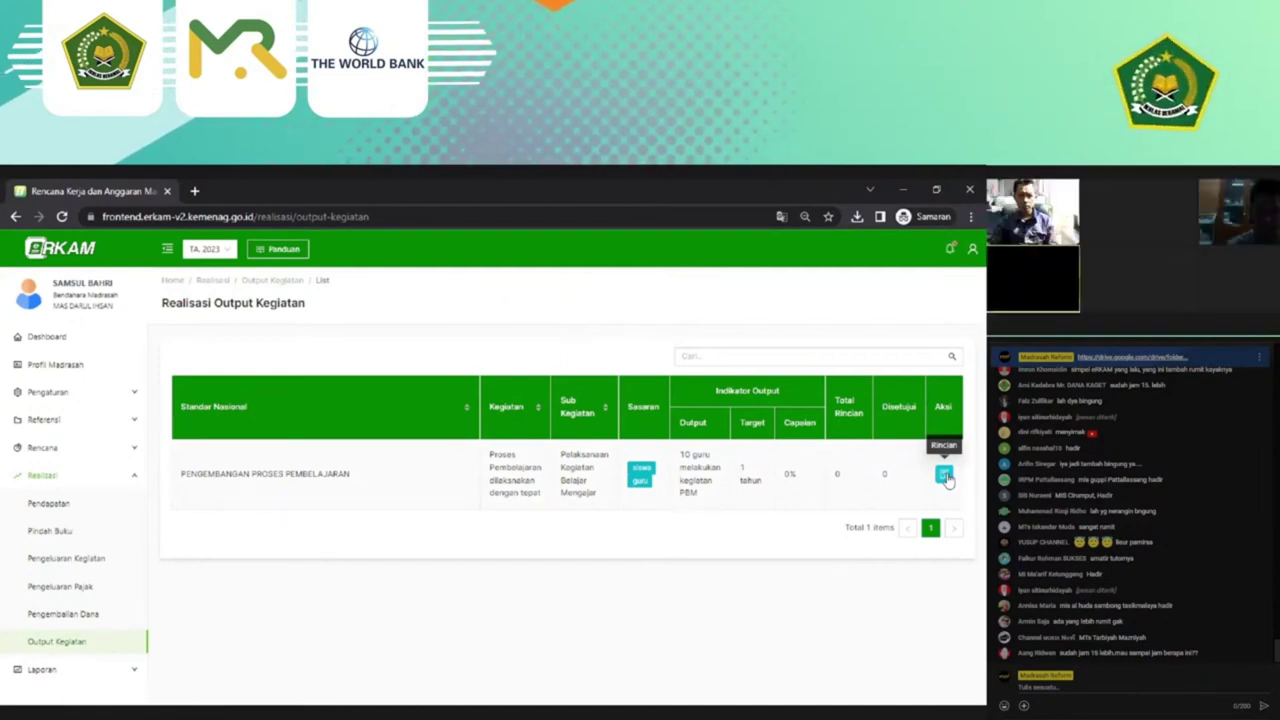
left_click(944, 475)
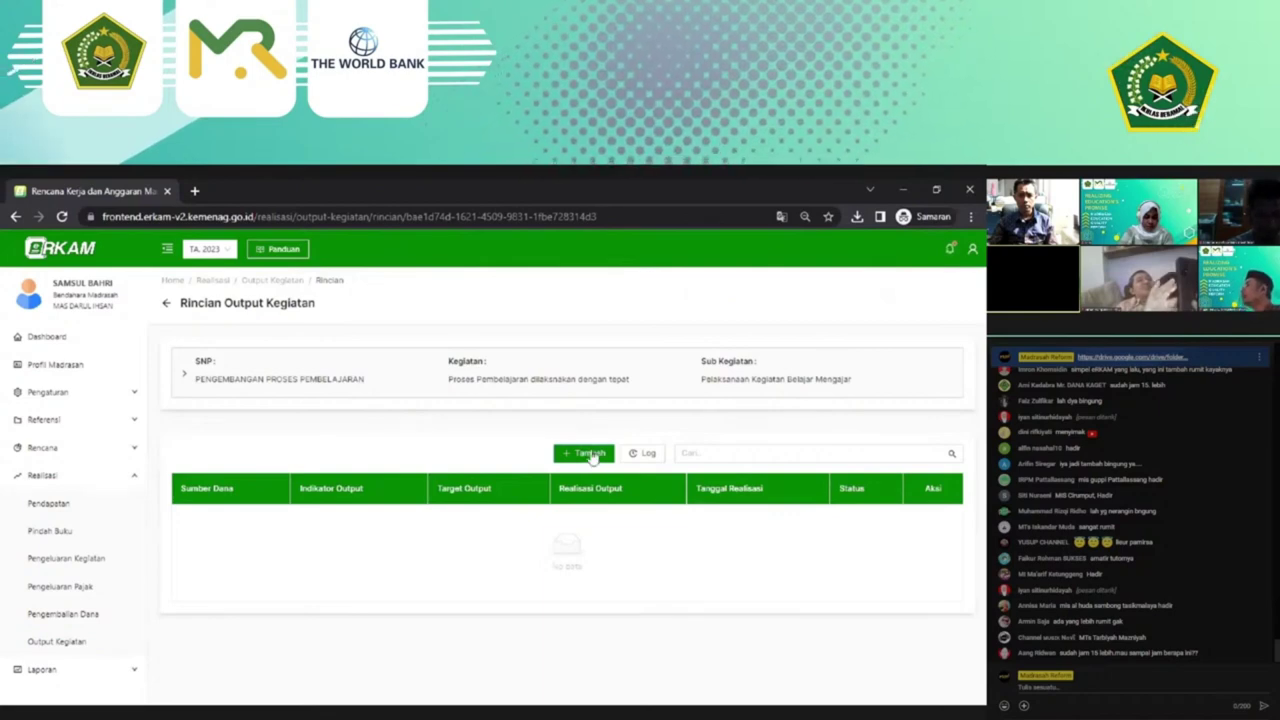
left_click(591, 454)
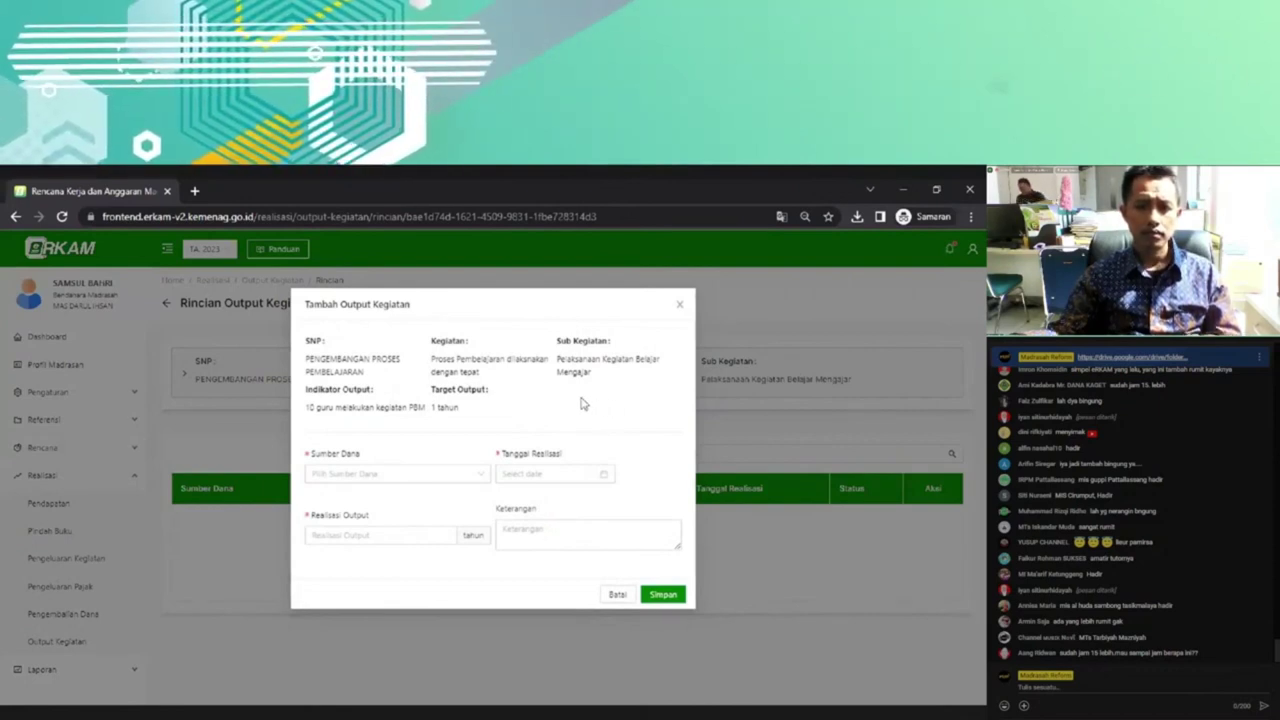
Step: Set the output's Sumber Dana to APBN - BOS Tahap 1 and realization date to 27 April 2023
left_click(466, 474)
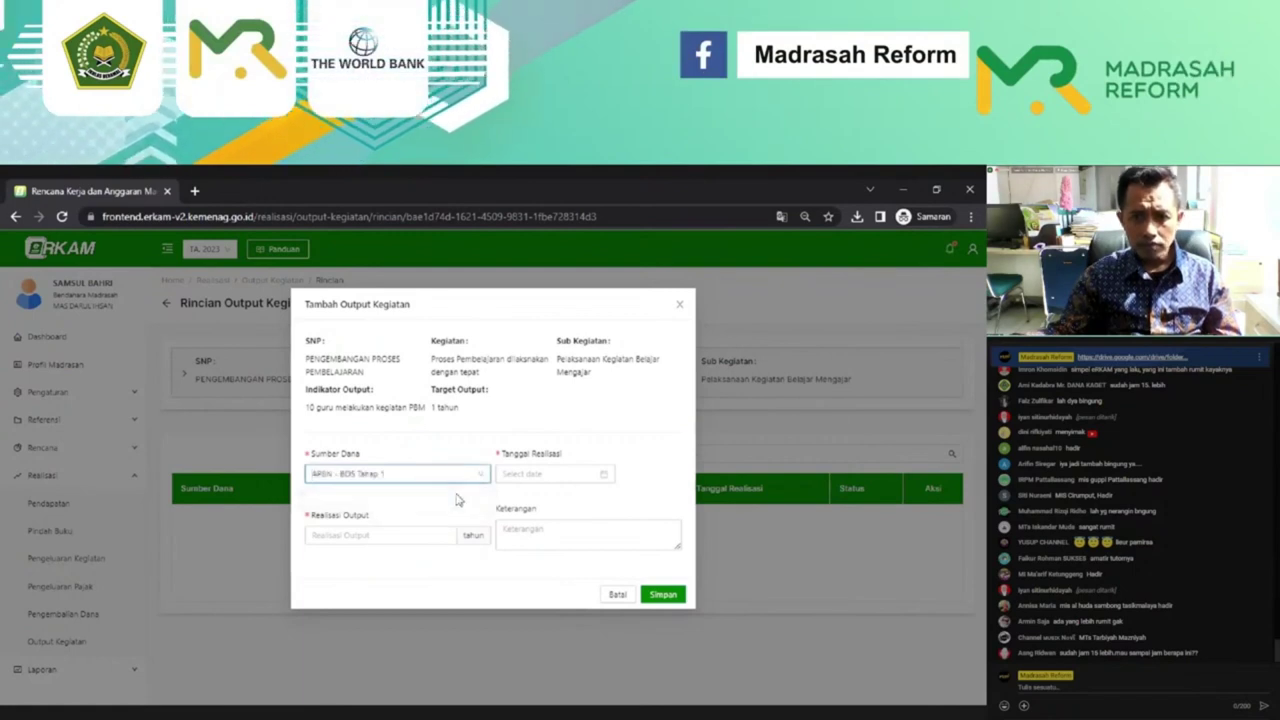
left_click(530, 474)
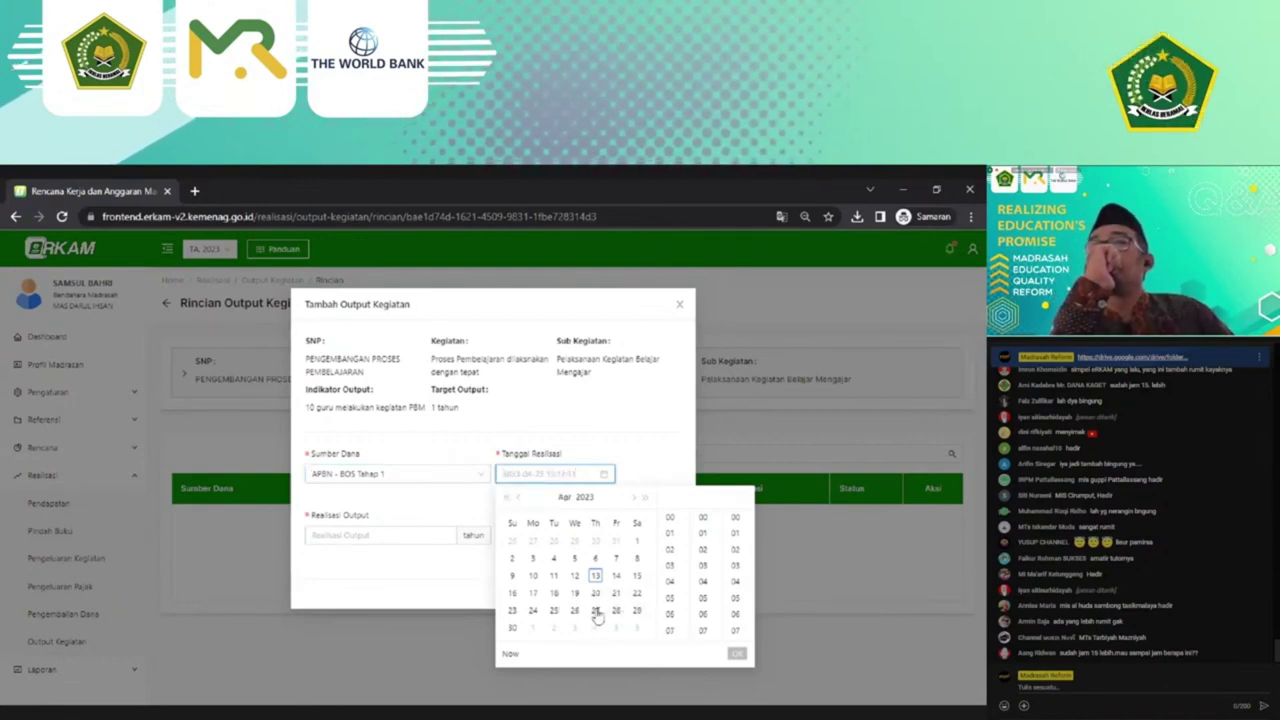
left_click(597, 611)
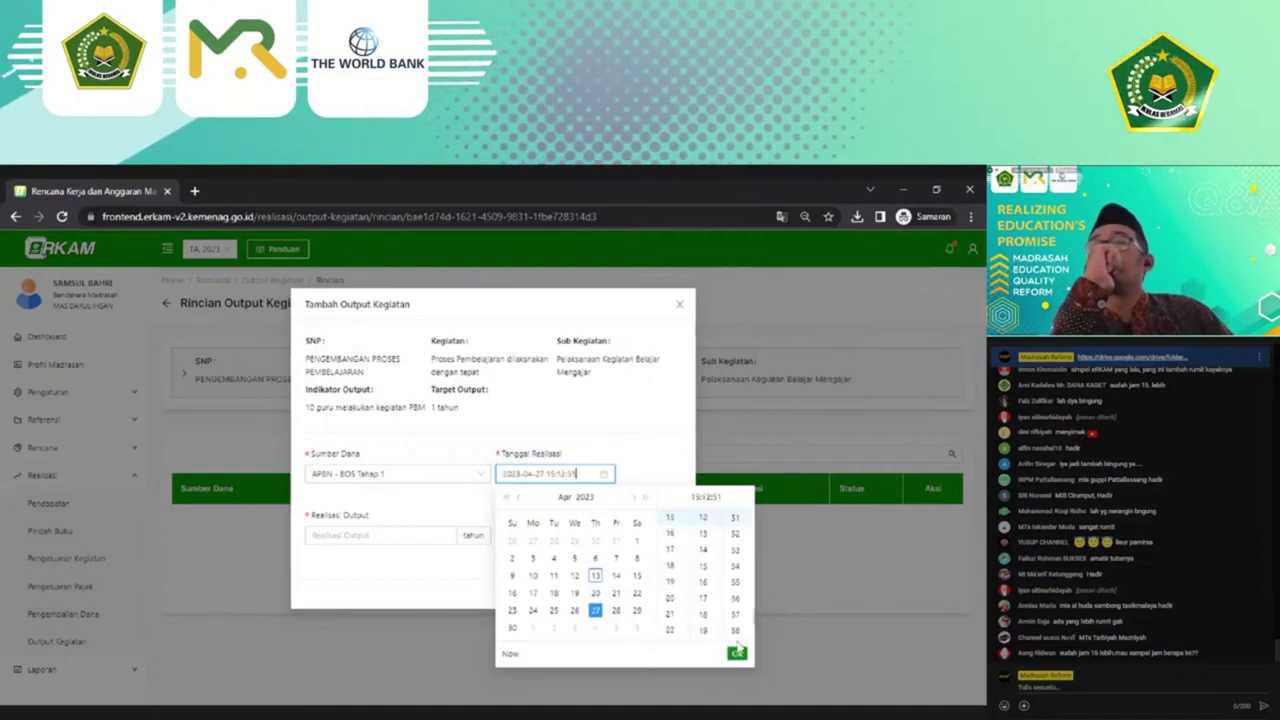
left_click(737, 655)
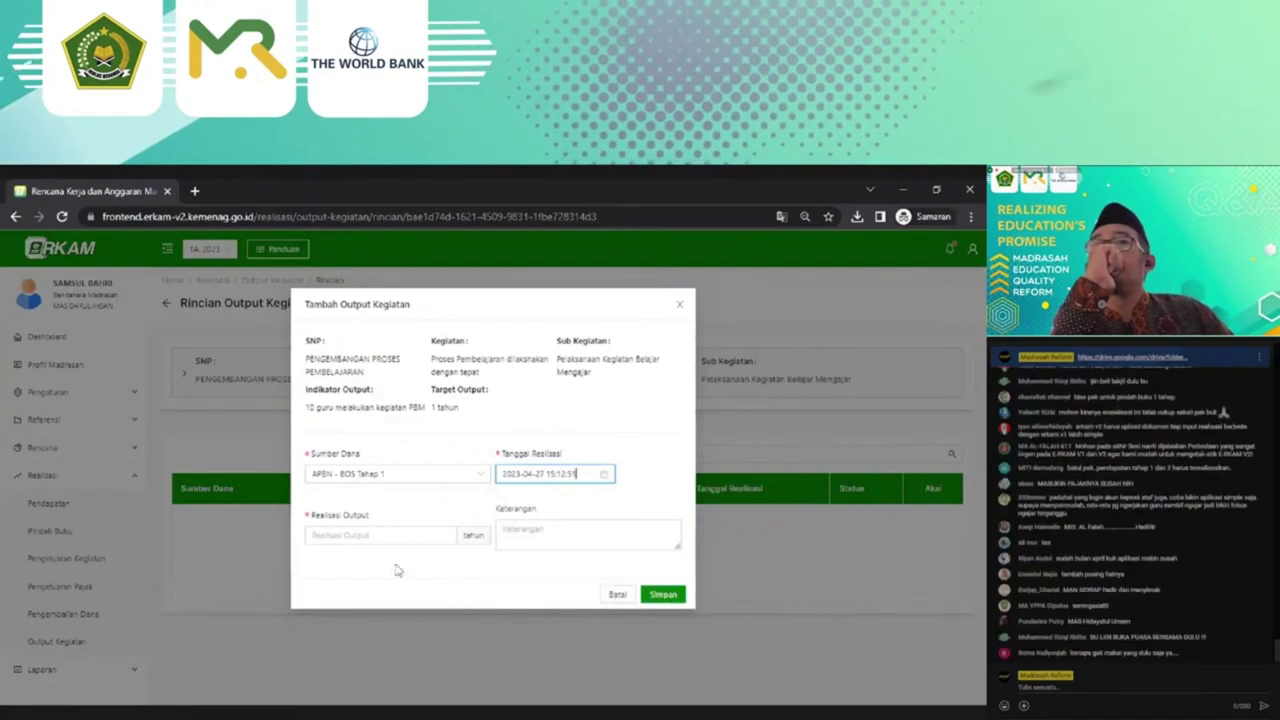
left_click(367, 537)
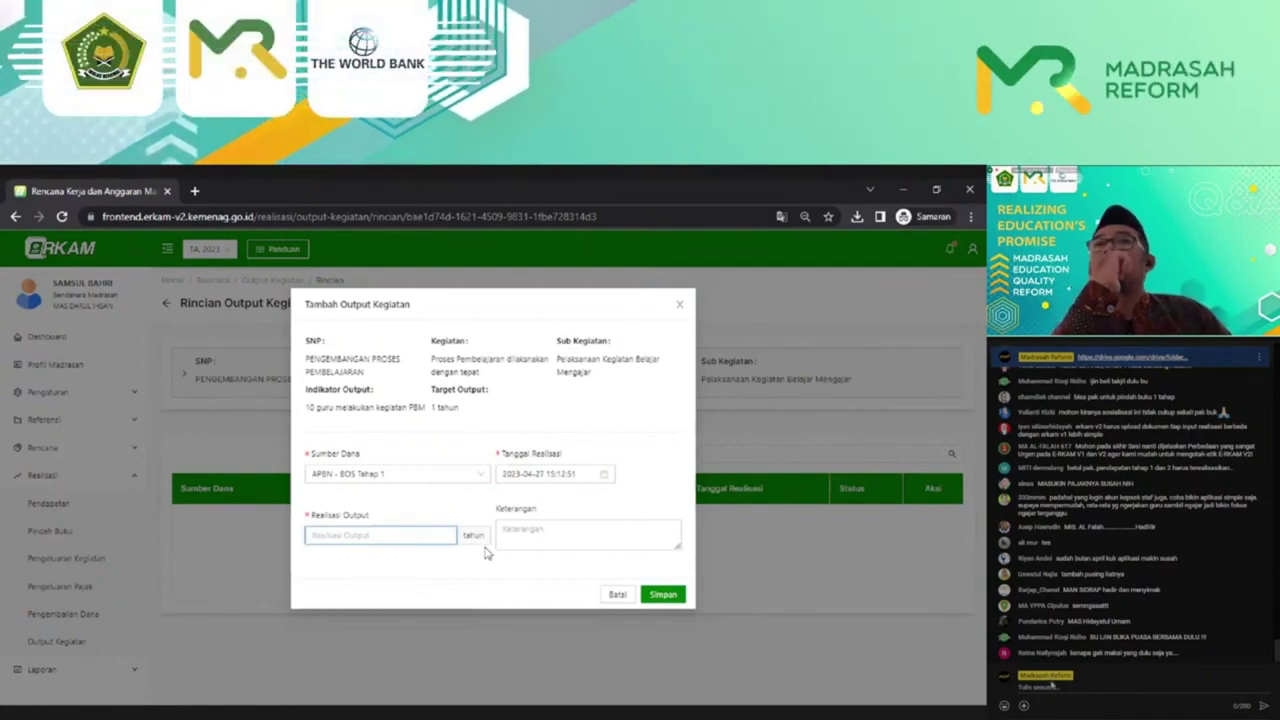
Step: Enter a 1 tahun output realization and save it to the Rincian Output Kegiatan table
type("0,1")
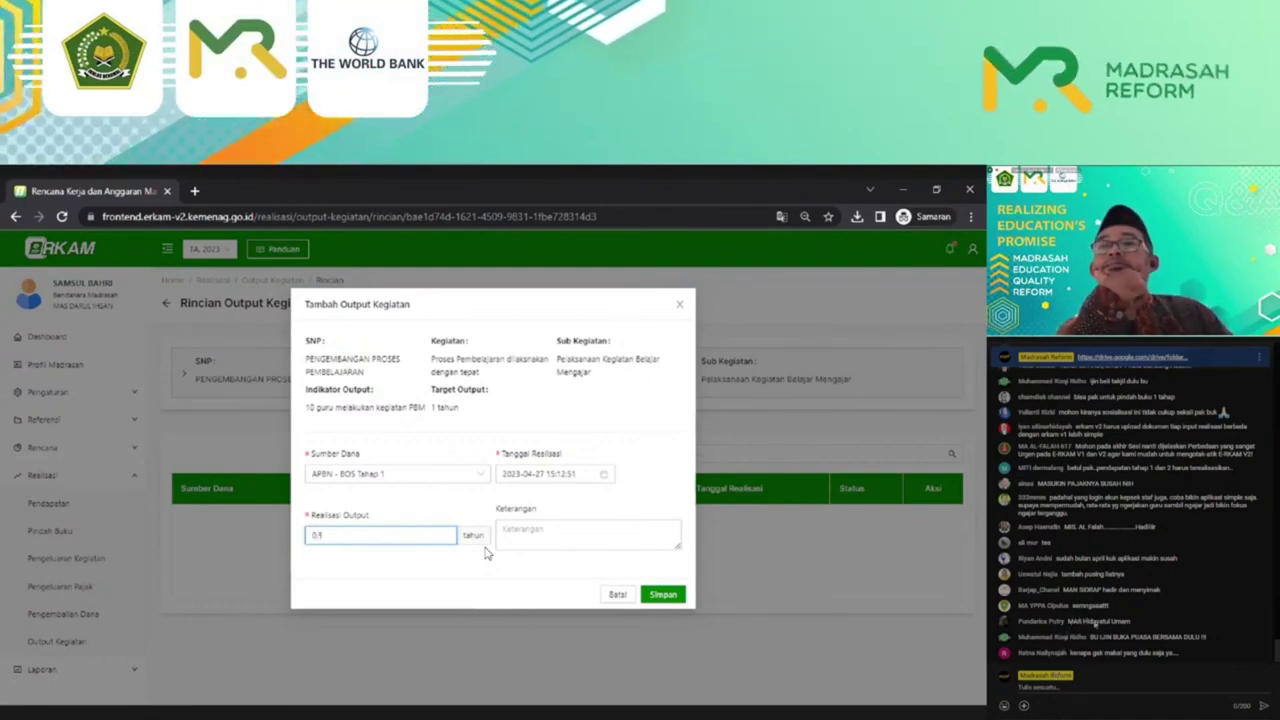
key("BackSpace")
key("BackSpace")
key("BackSpace")
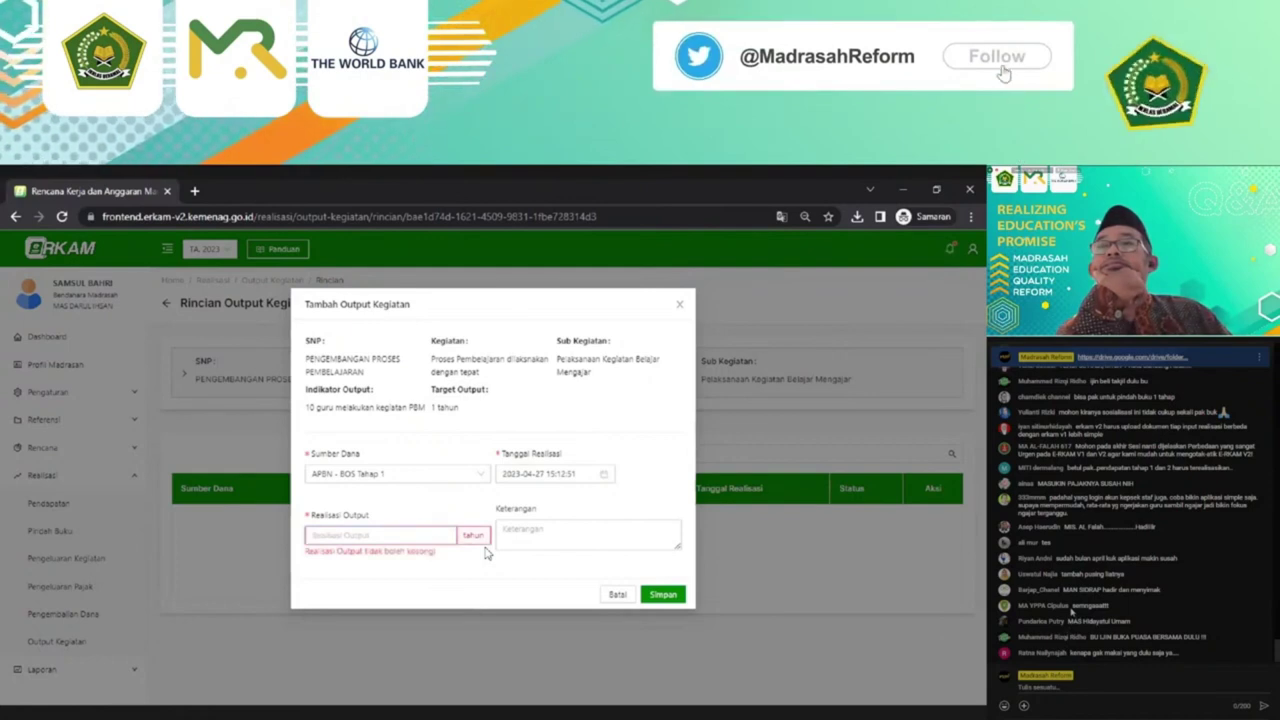
type("0")
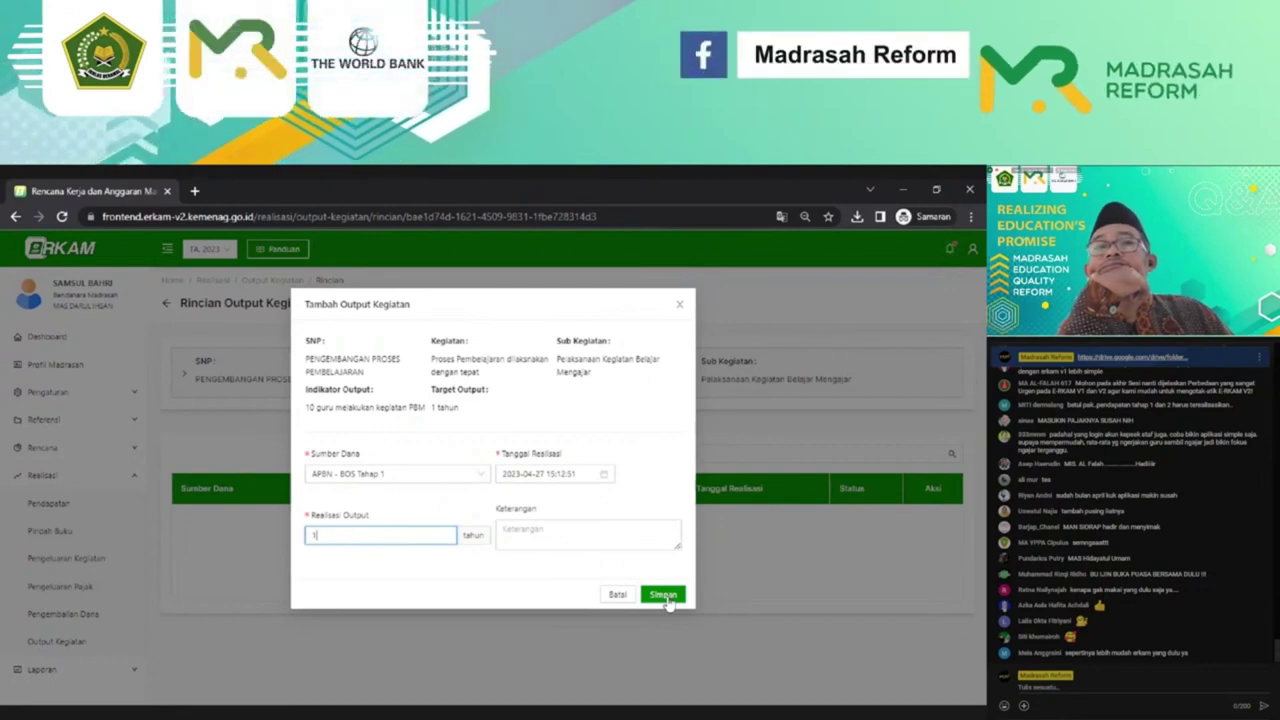
left_click(590, 540)
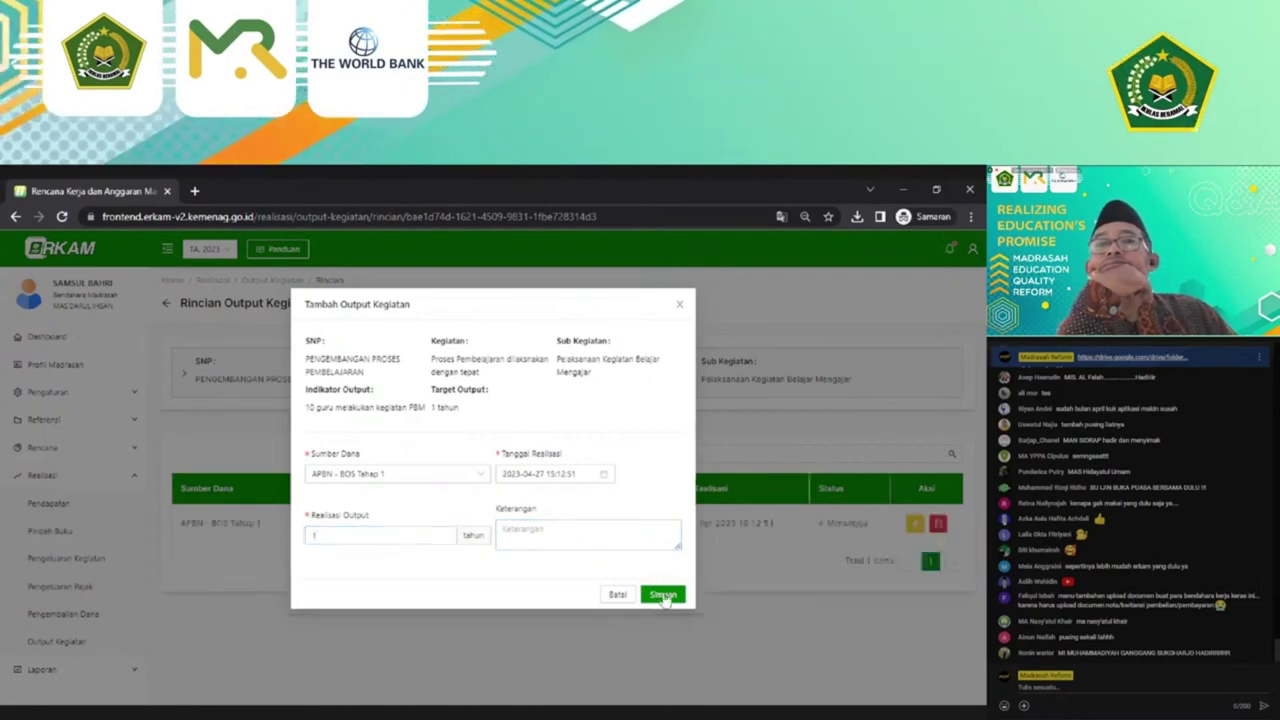
left_click(663, 595)
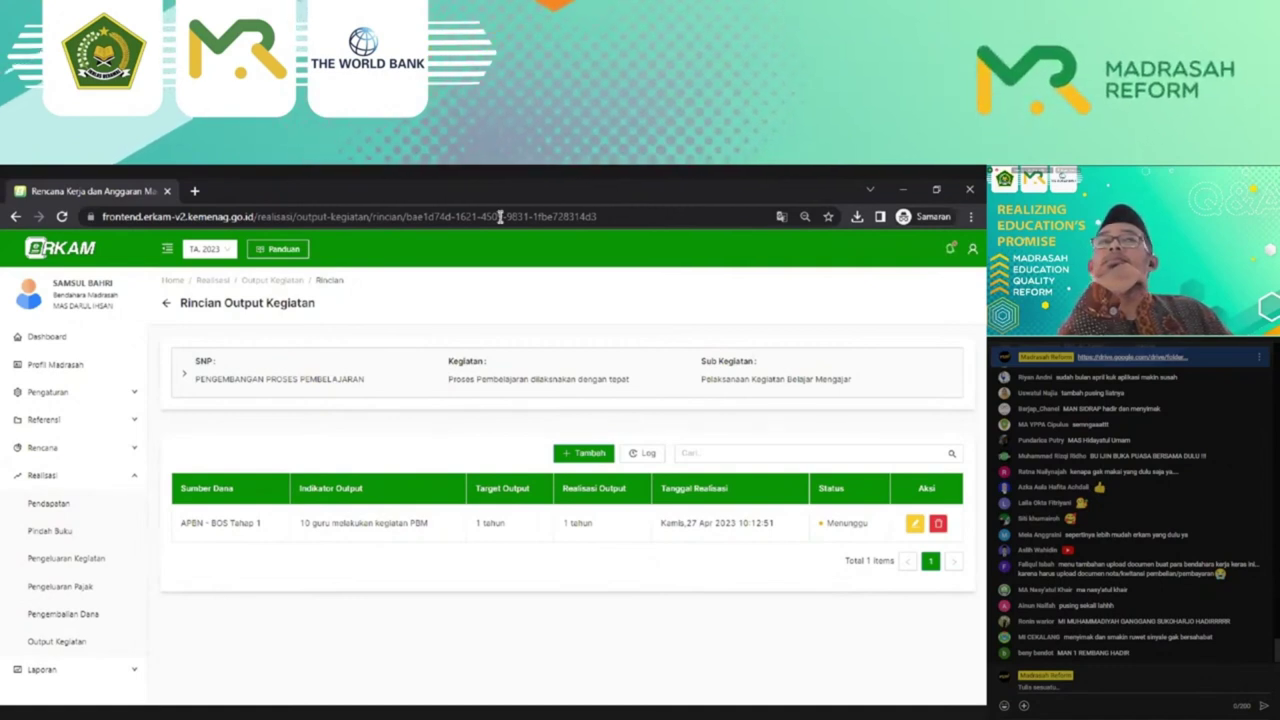
Step: In the head's window, open Output Kegiatan > Rincian, reload, and approve the 1 tahun output
key("alt+Tab")
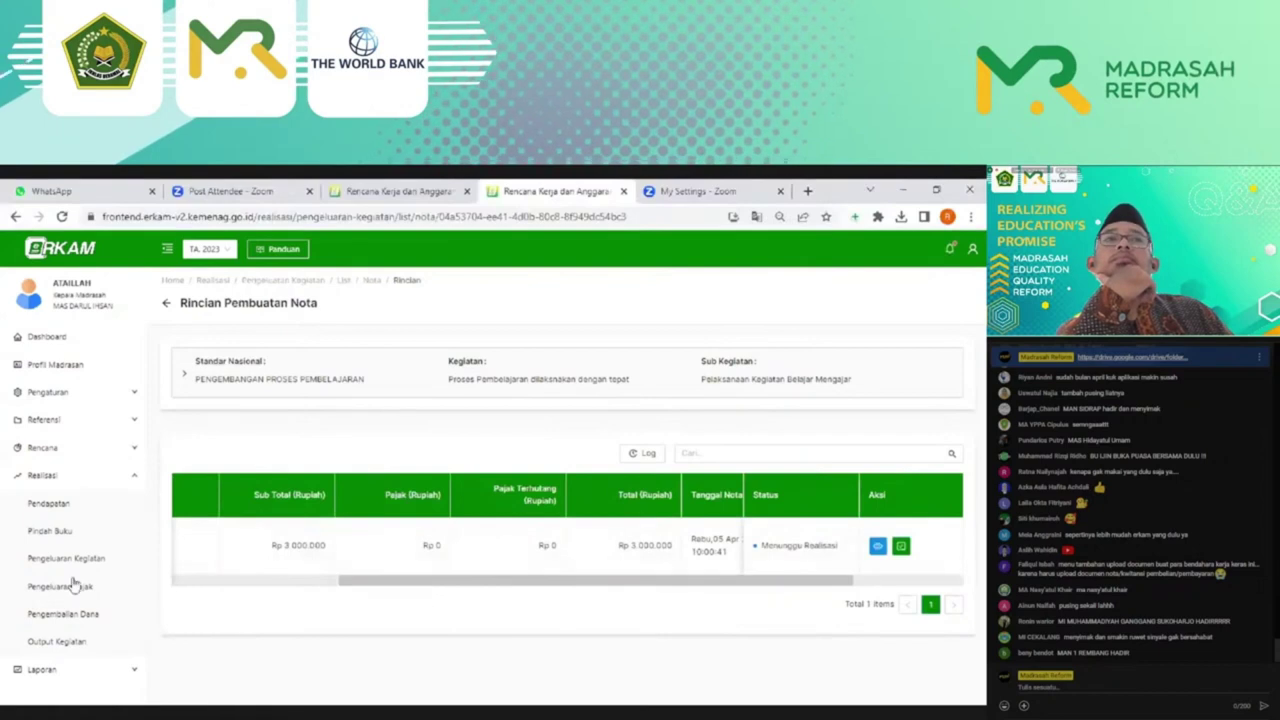
left_click(62, 641)
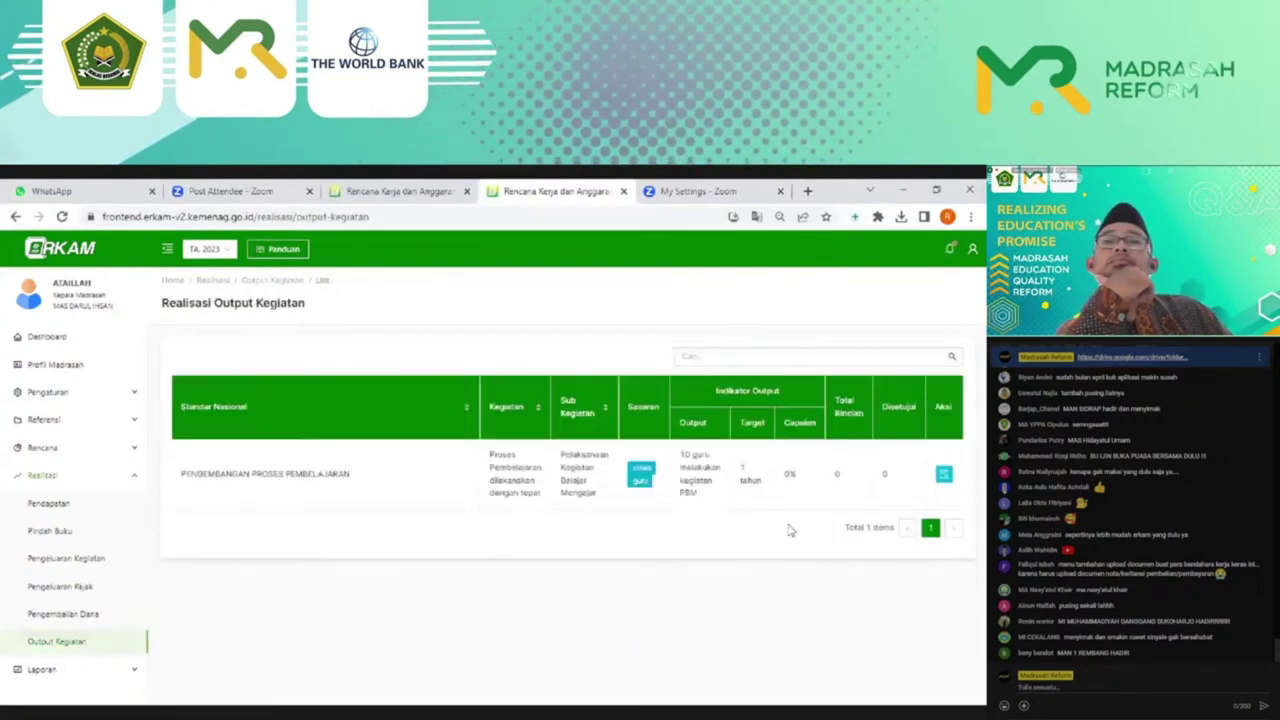
left_click(944, 476)
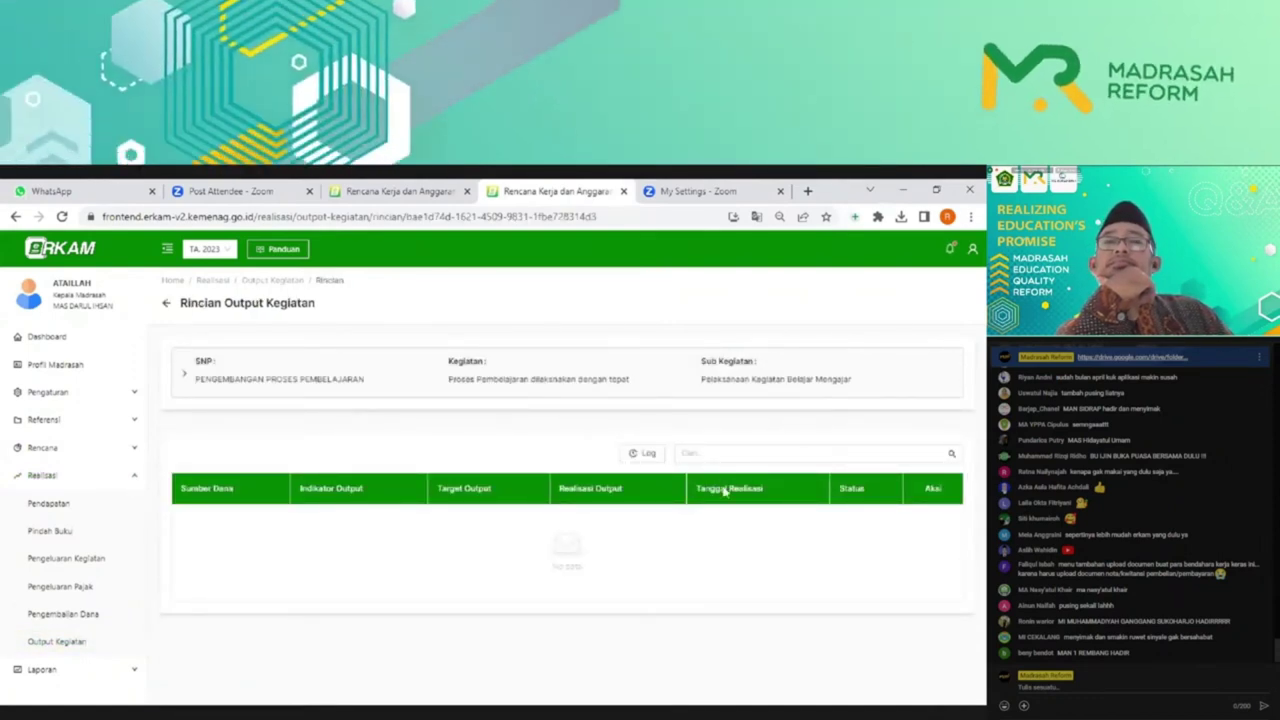
key("F5")
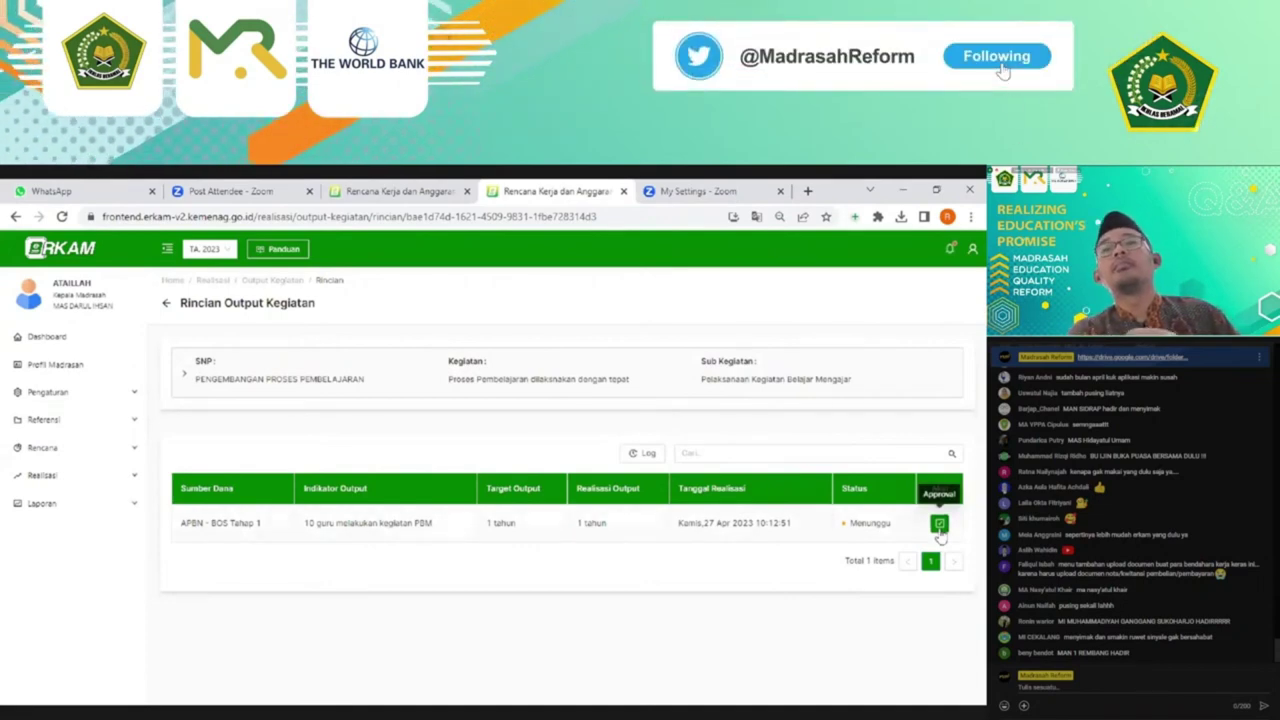
left_click(938, 528)
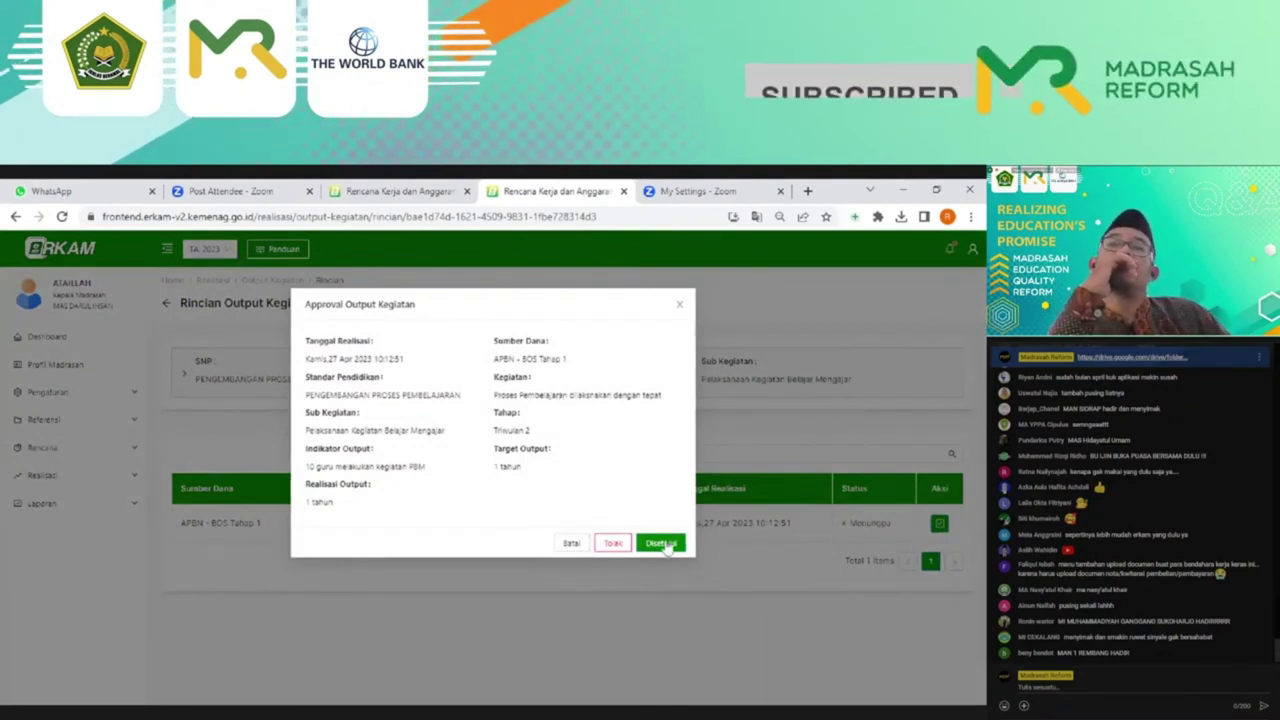
left_click(668, 543)
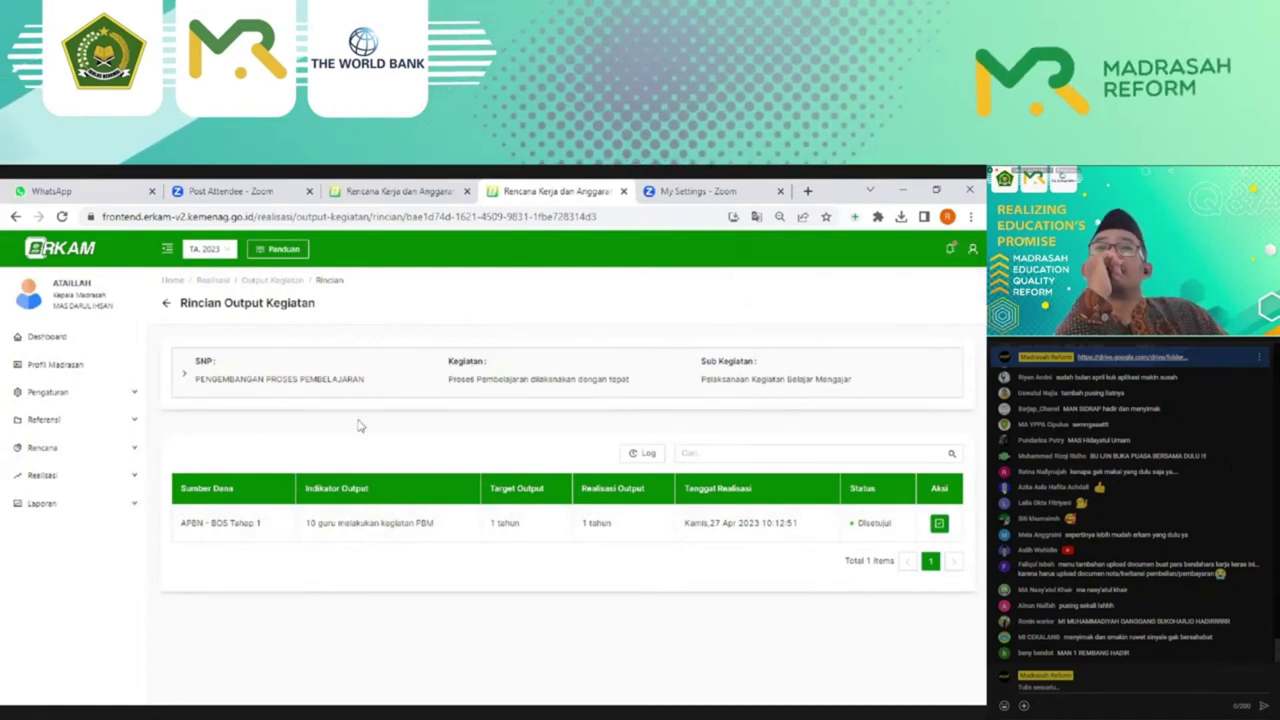
left_click(72, 344)
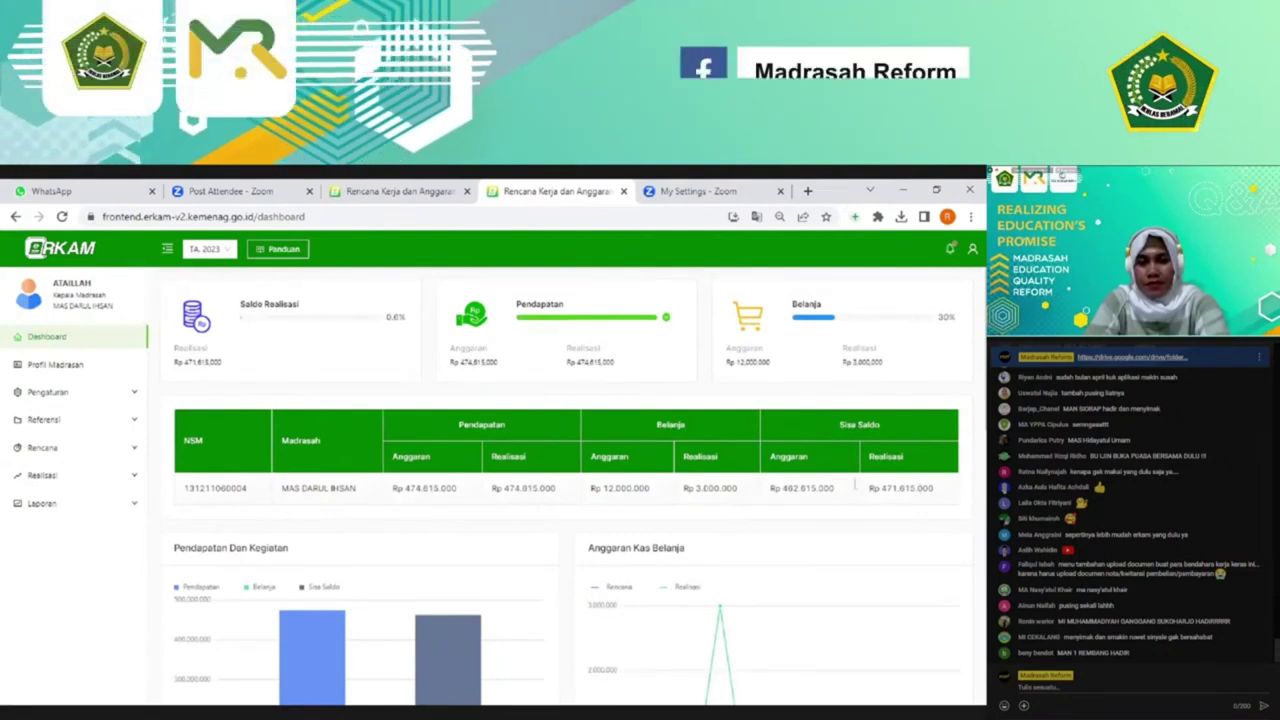
scroll(565, 480, "down", 1)
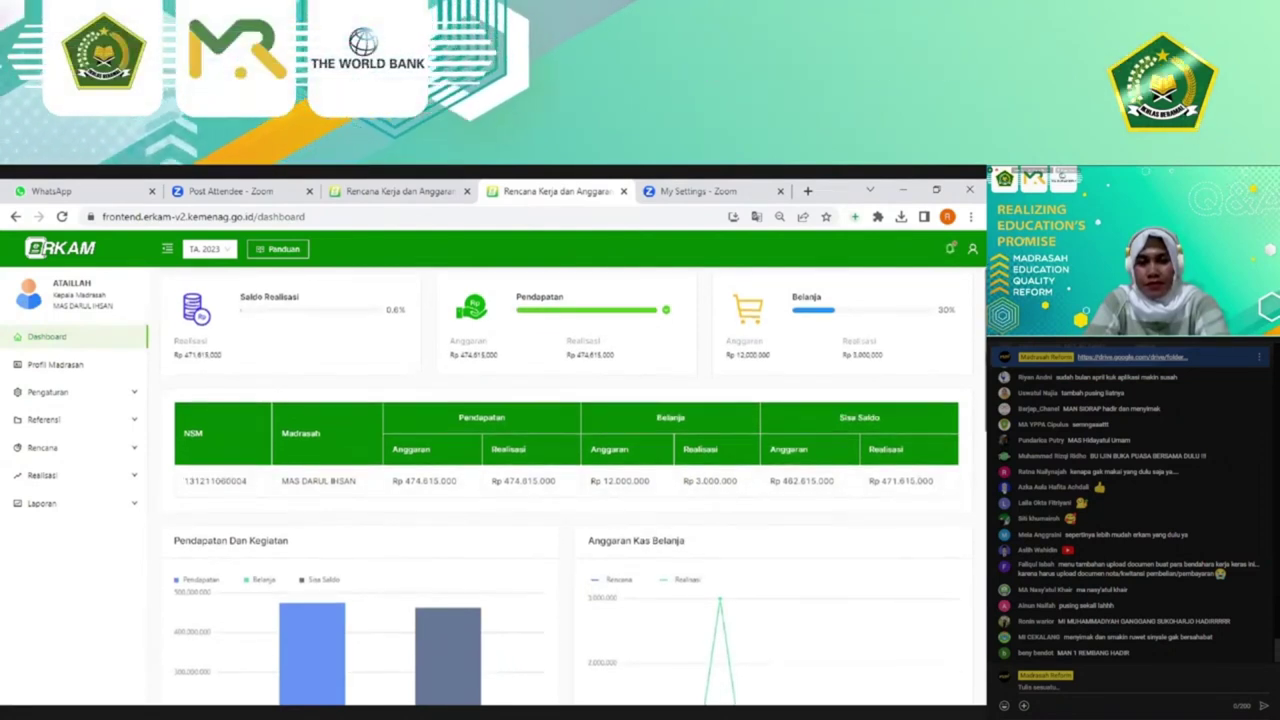
scroll(565, 480, "down", 1)
scroll(565, 480, "up", 1)
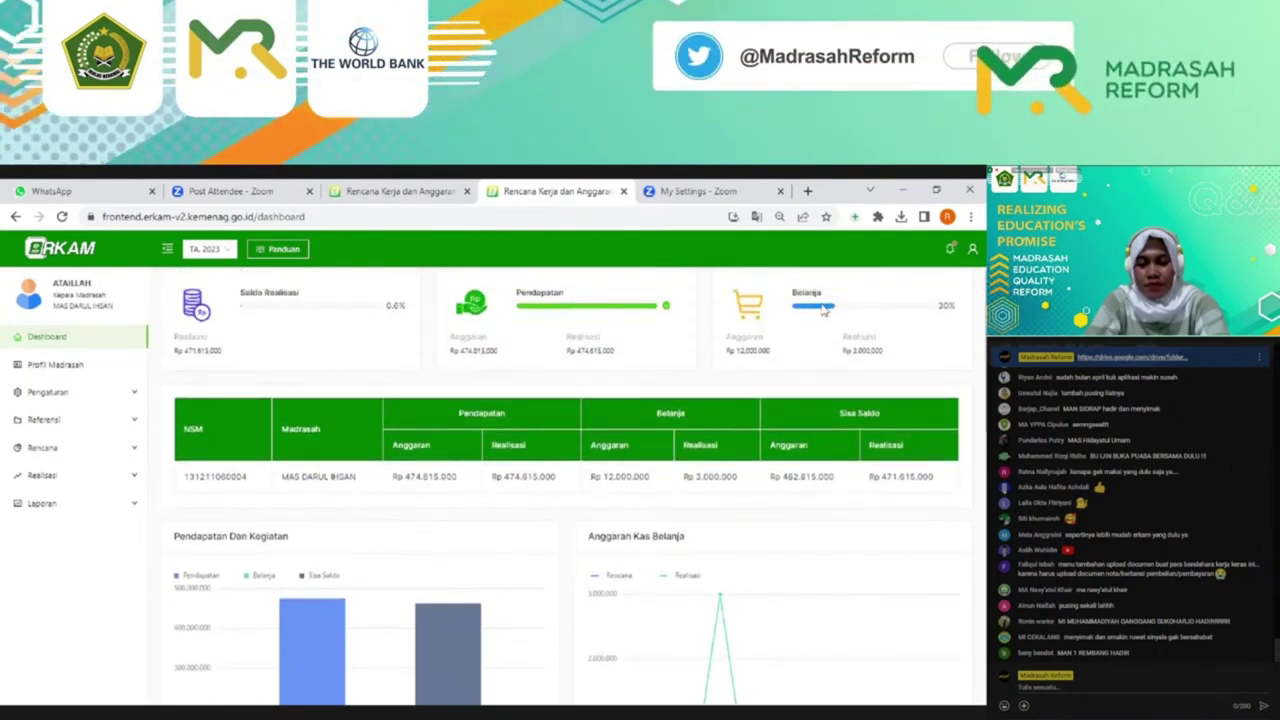
scroll(822, 310, "down", 2)
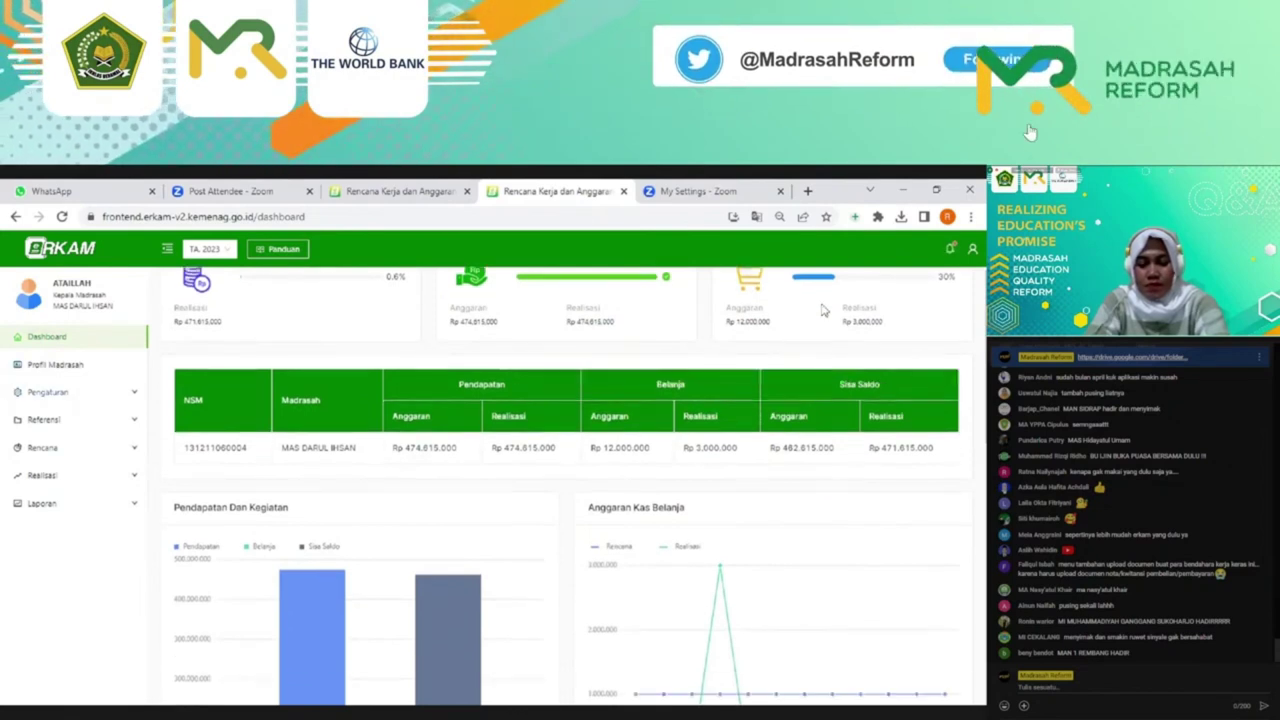
scroll(822, 310, "down", 1)
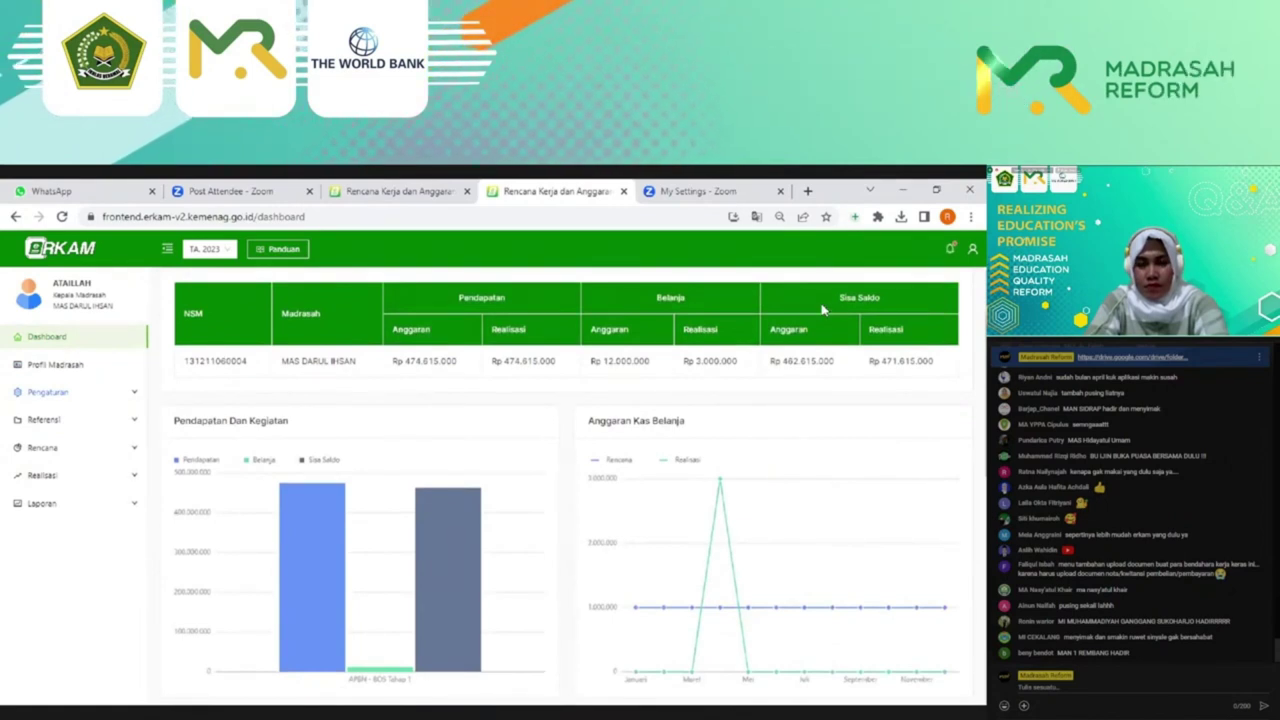
scroll(822, 310, "up", 3)
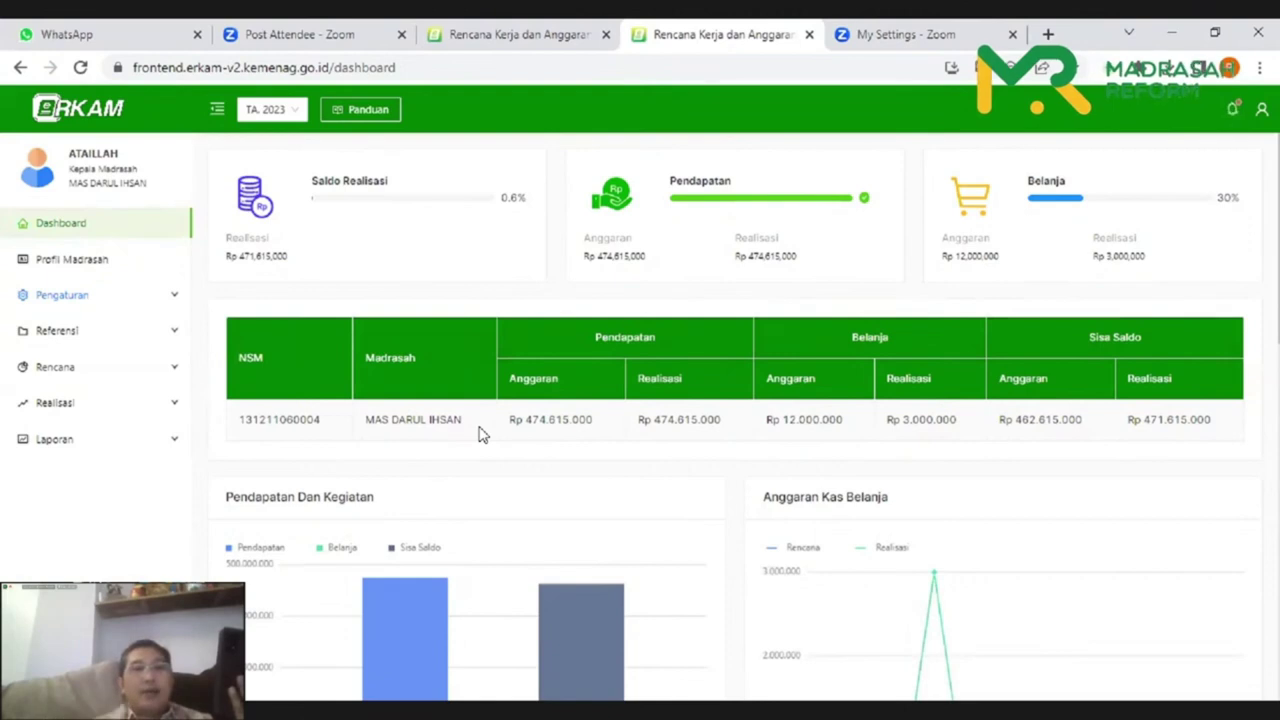
scroll(480, 433, "down", 1)
scroll(480, 433, "down", 3)
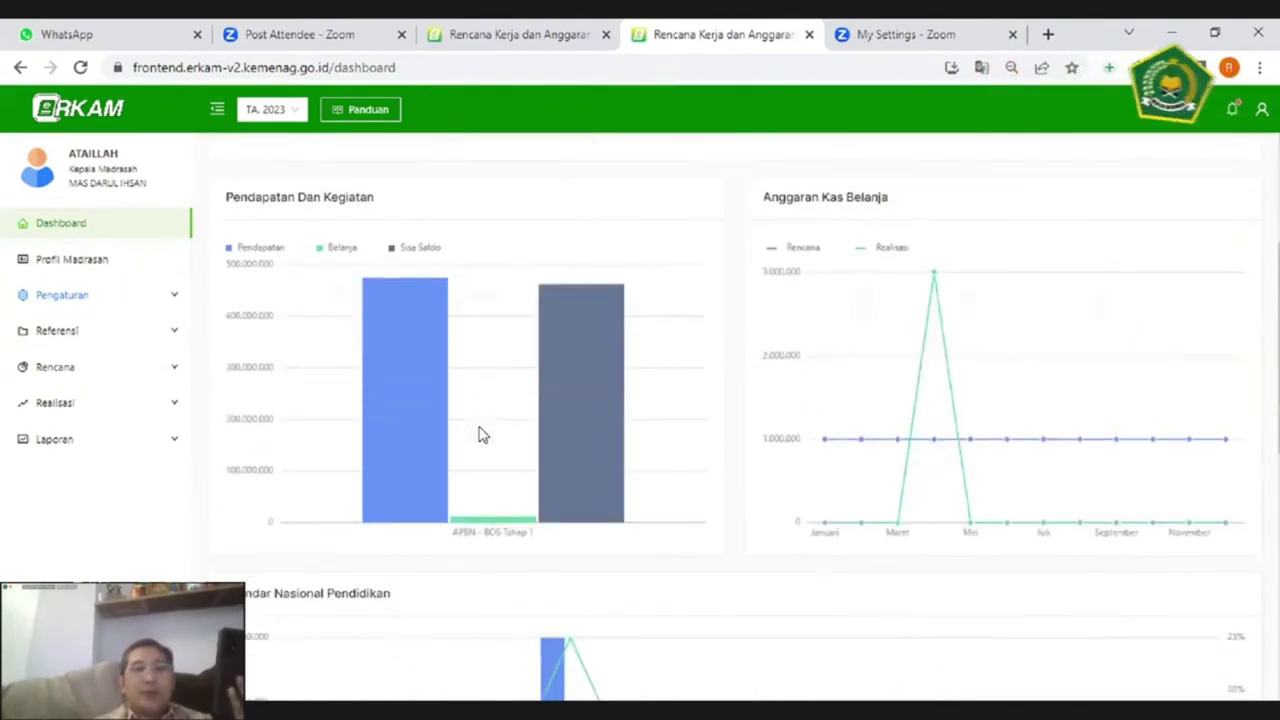
scroll(480, 433, "down", 1)
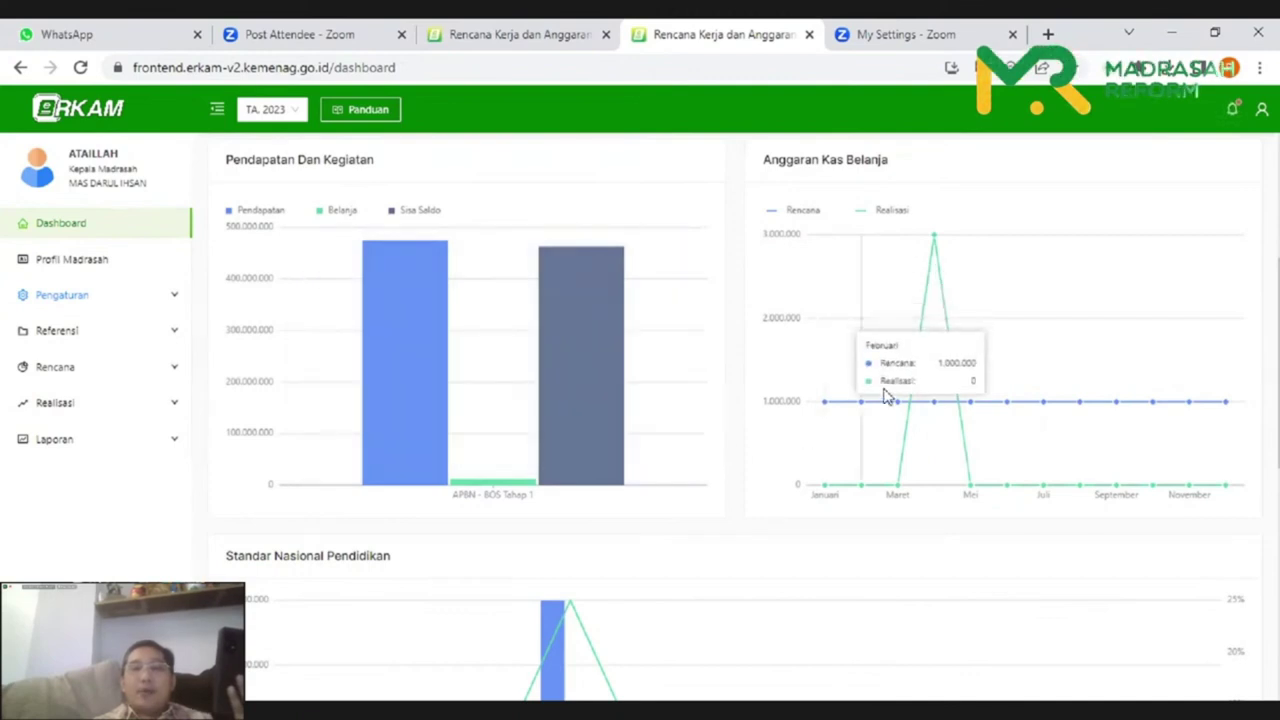
mouse_move(931, 382)
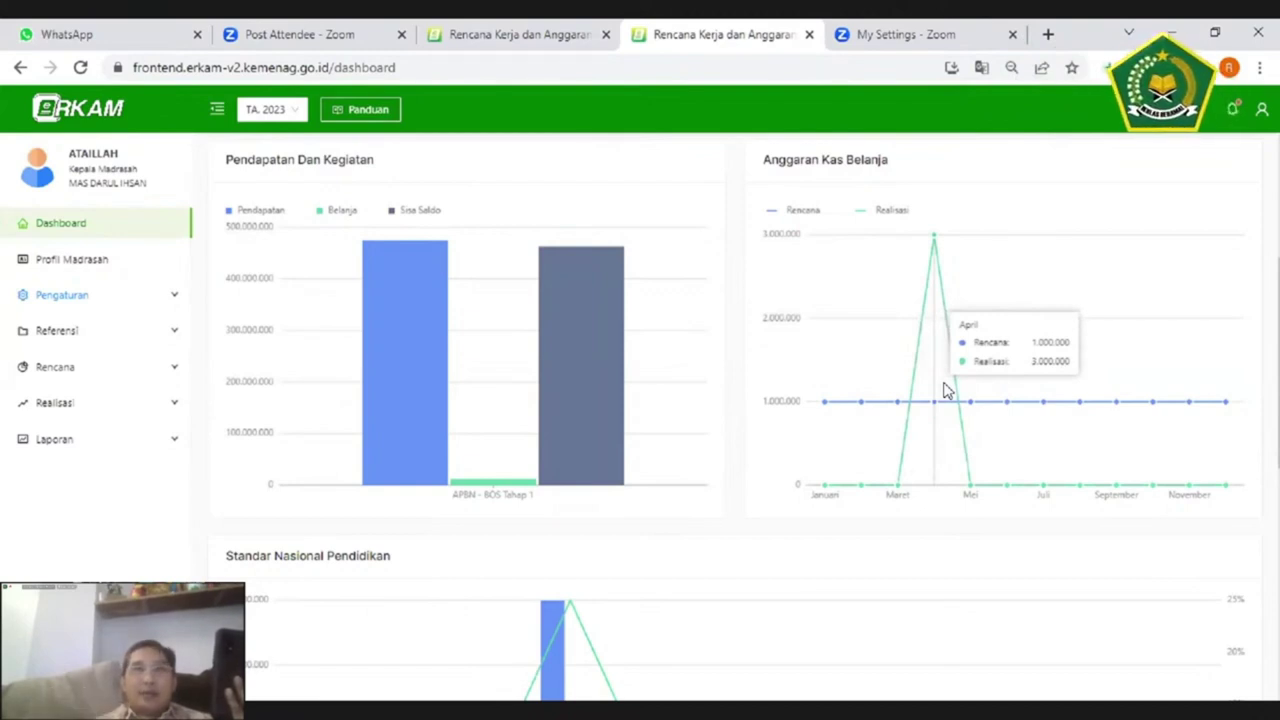
mouse_move(913, 491)
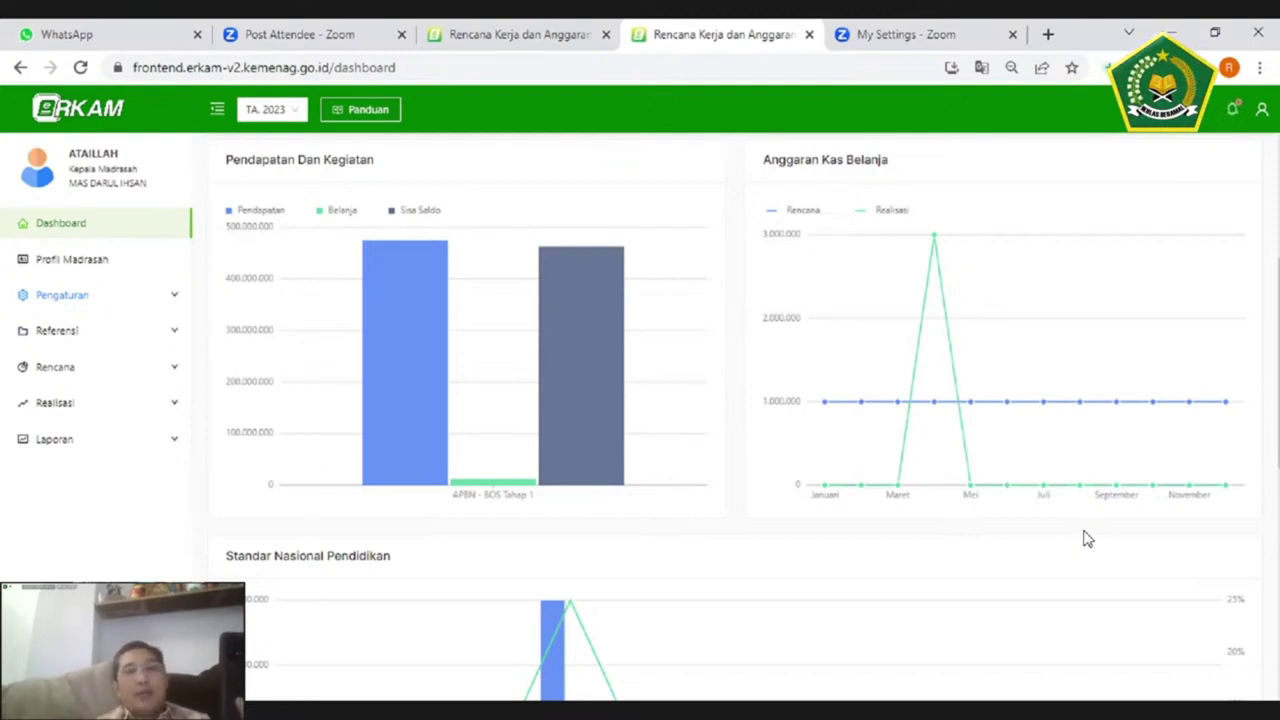
Step: Review the Standar Nasional Pendidikan chart and table: Rp 12.000.000 planned, Rp 3.000.000 realised (25%)
scroll(1088, 539, "down", 1)
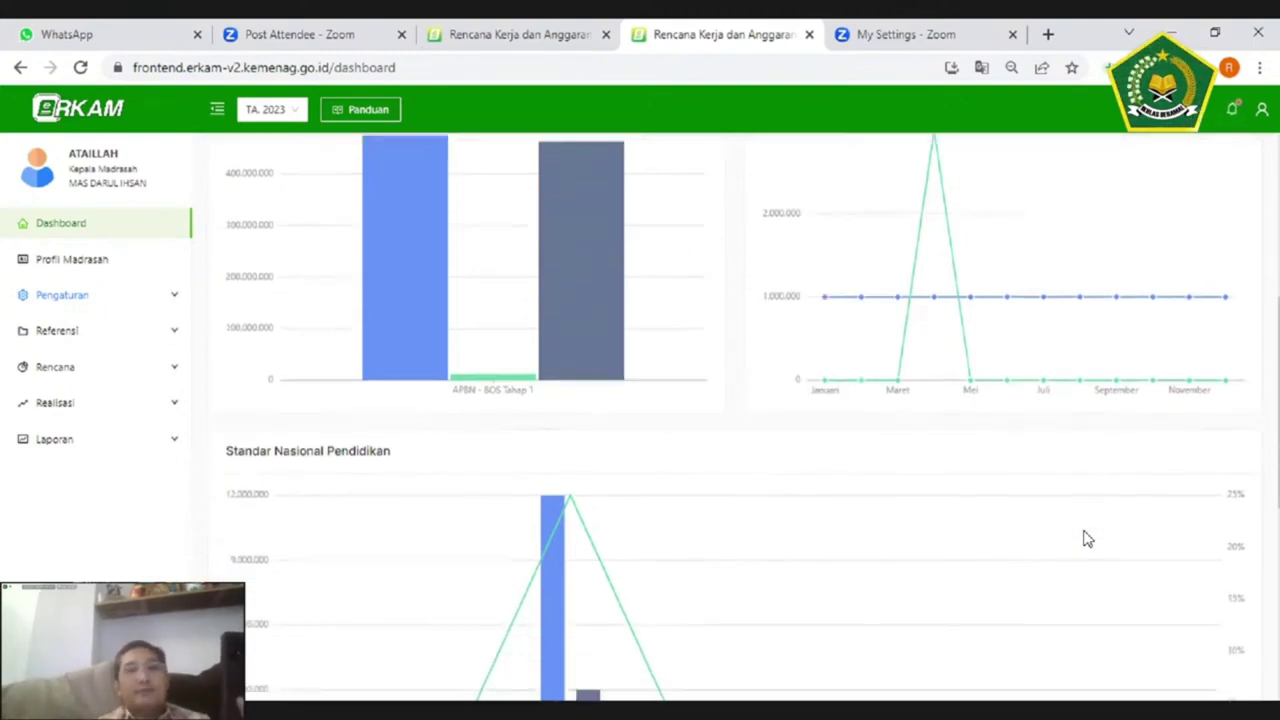
scroll(1088, 539, "down", 3)
scroll(1088, 539, "up", 1)
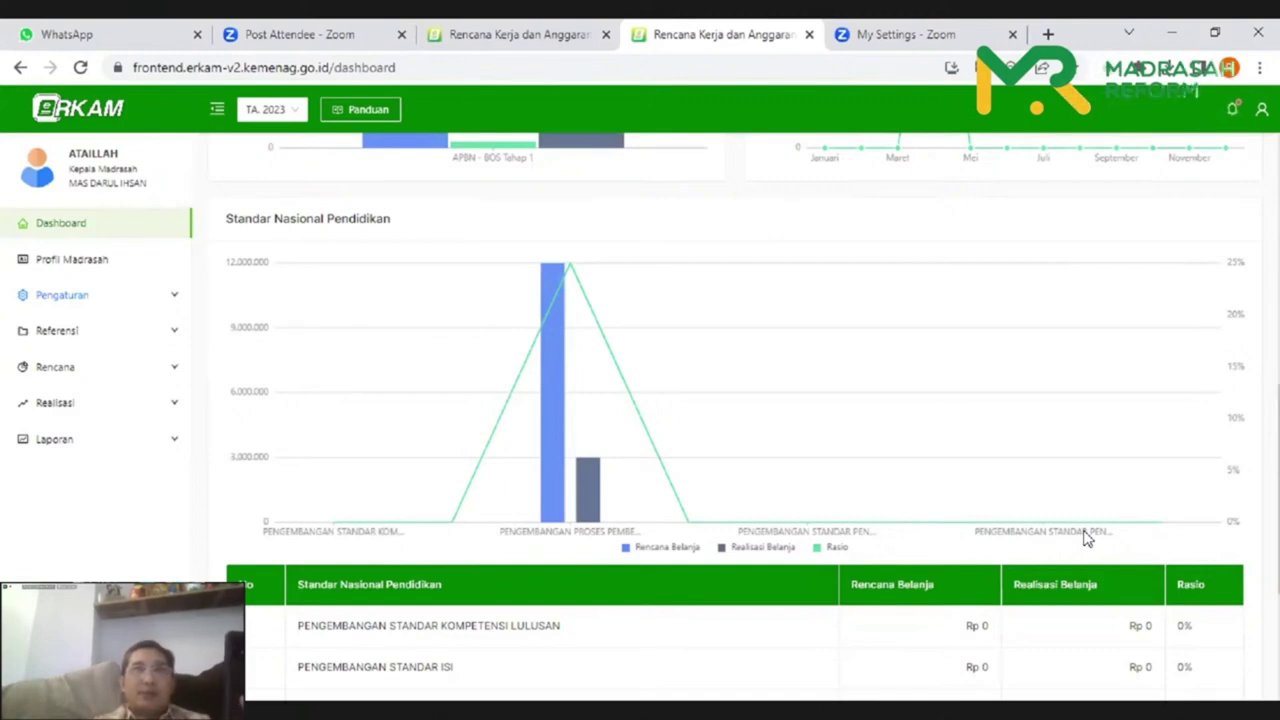
mouse_move(1098, 539)
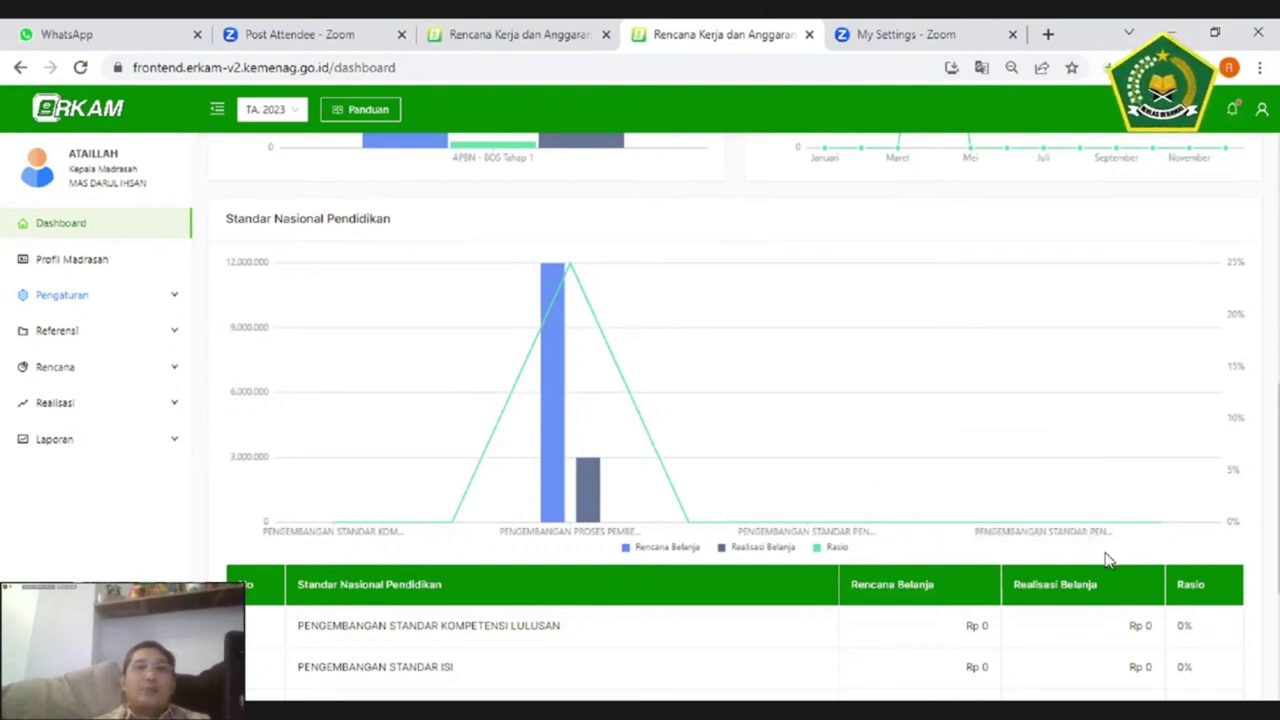
mouse_move(900, 452)
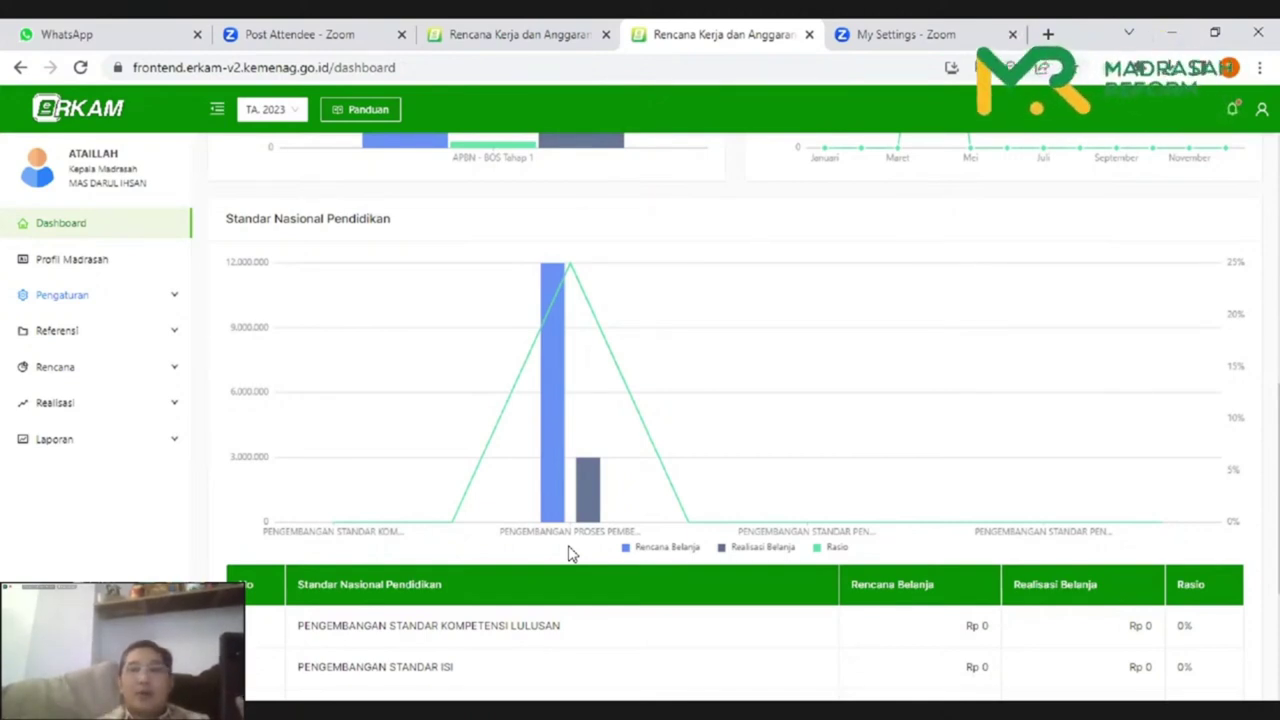
scroll(570, 553, "down", 3)
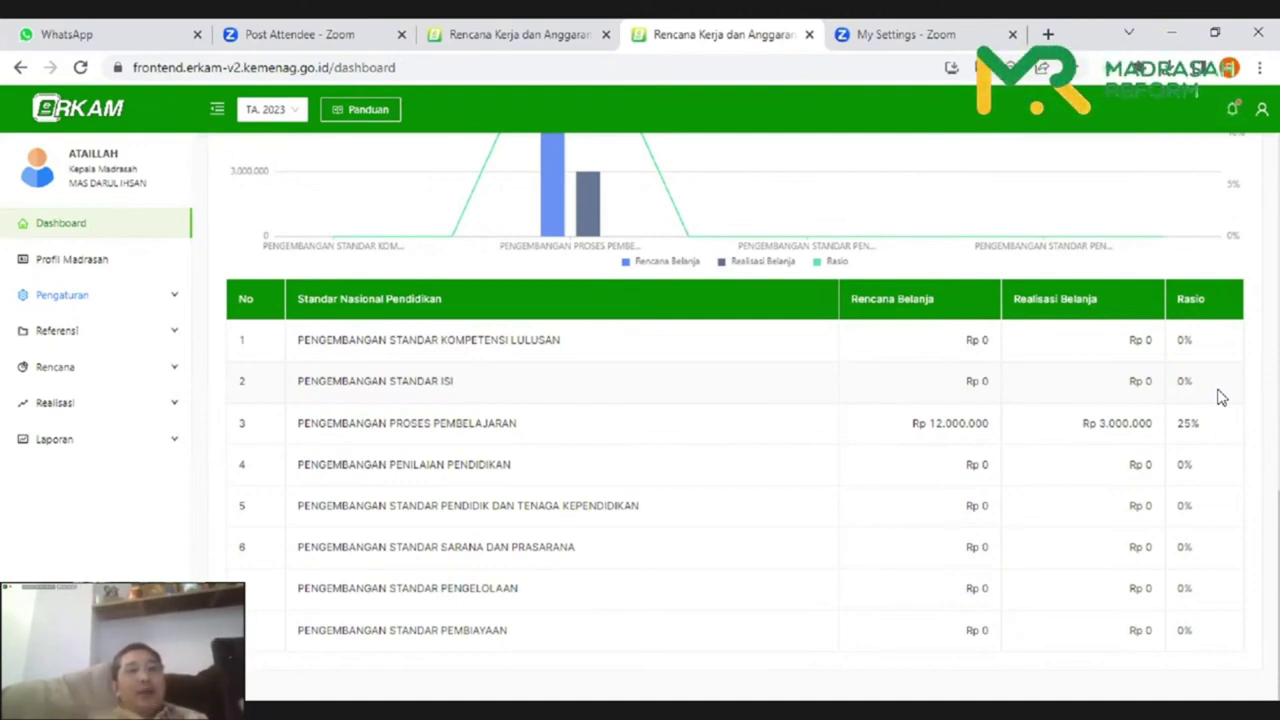
Step: Open the RKAM report via Laporan > Laporan Rencana, showing the APBN - BOS Tahap 1 row
scroll(1220, 397, "up", 1)
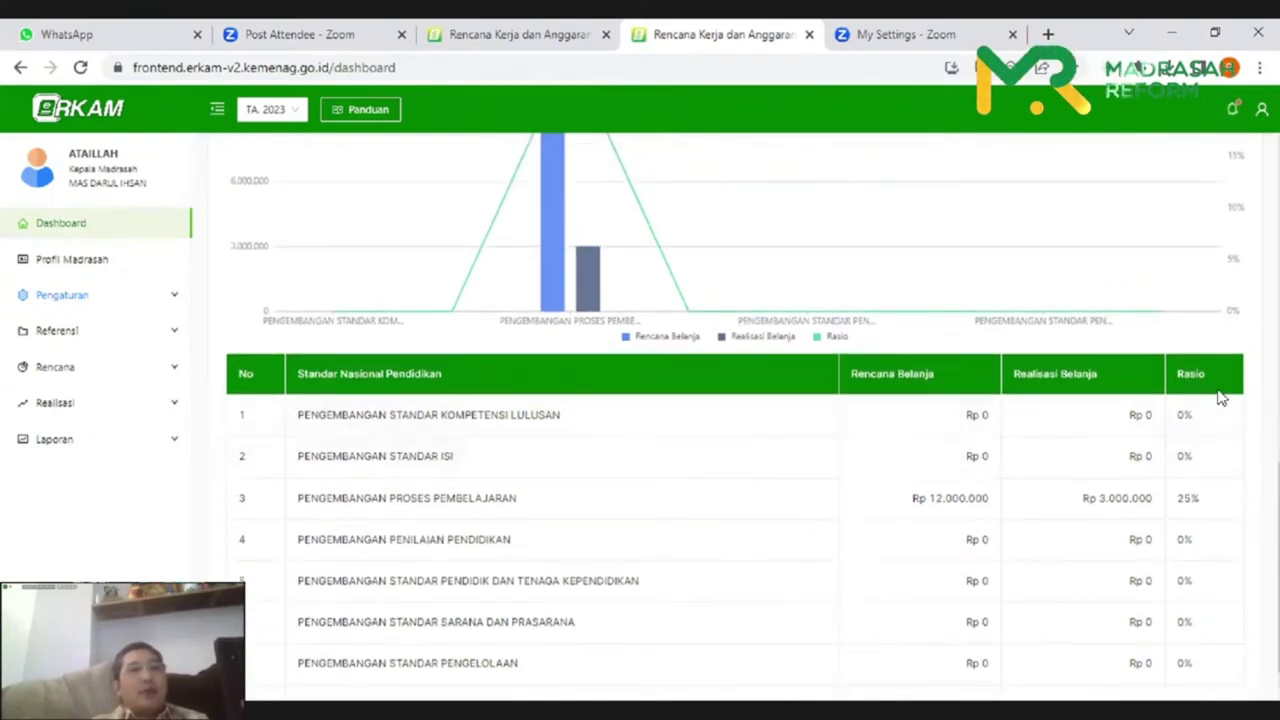
left_click(166, 441)
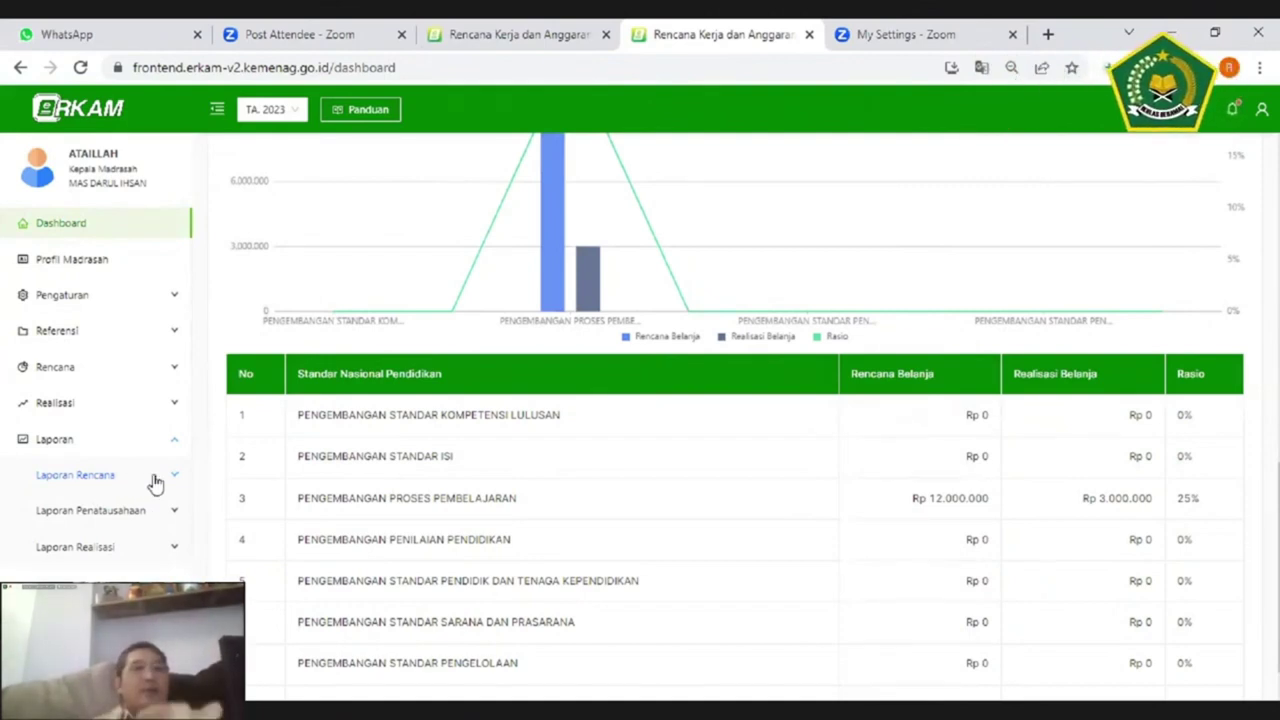
left_click(155, 483)
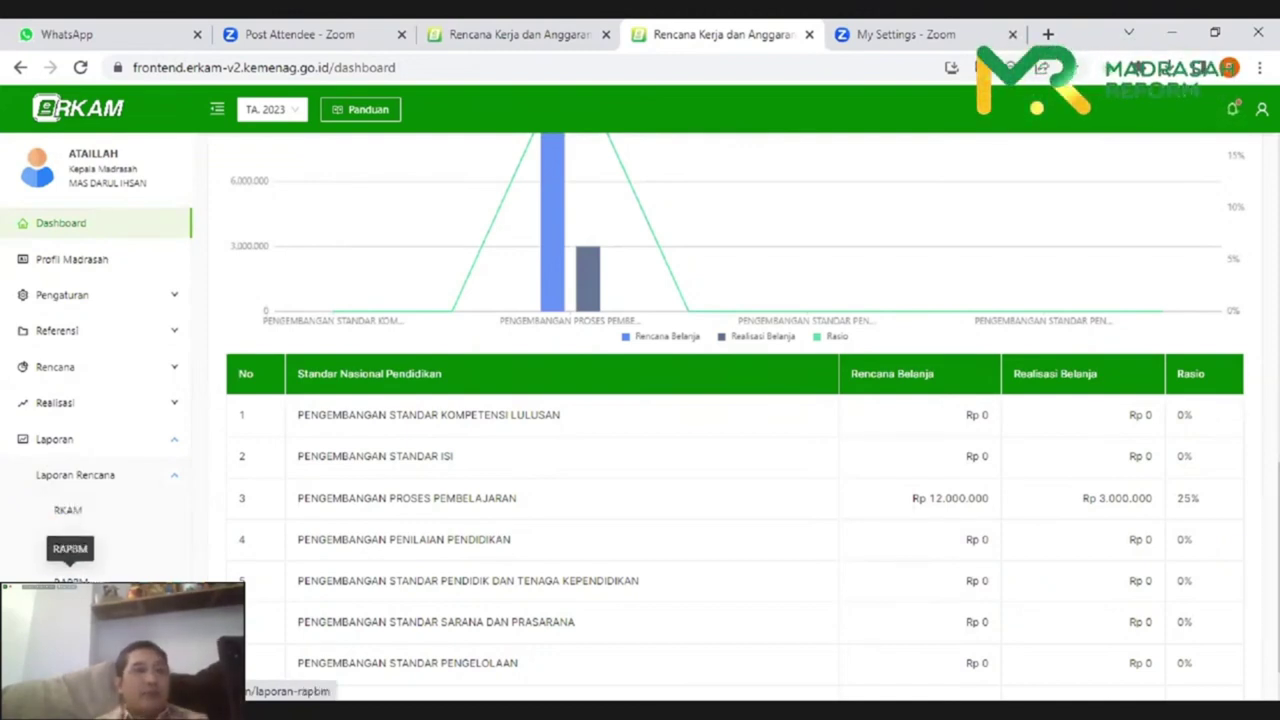
left_click(114, 522)
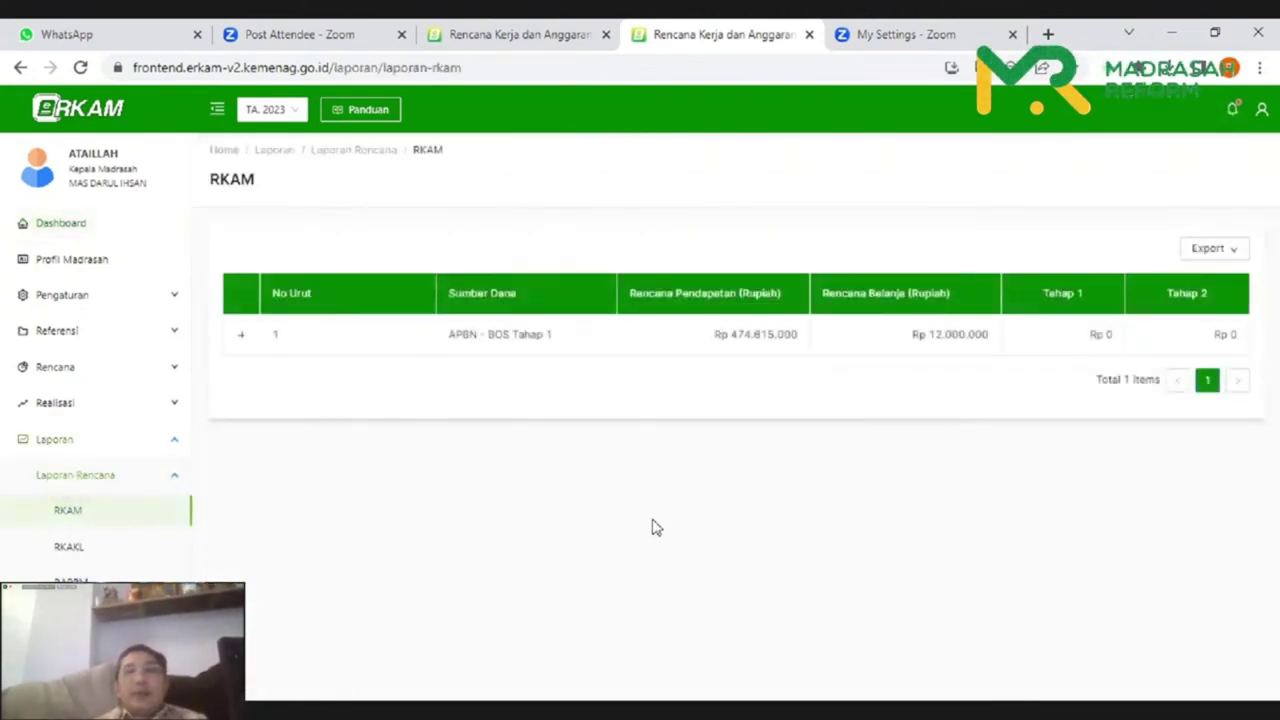
Step: Export the RKAM report as a PDF and scroll through the generated laporan-rkam document
left_click(1214, 248)
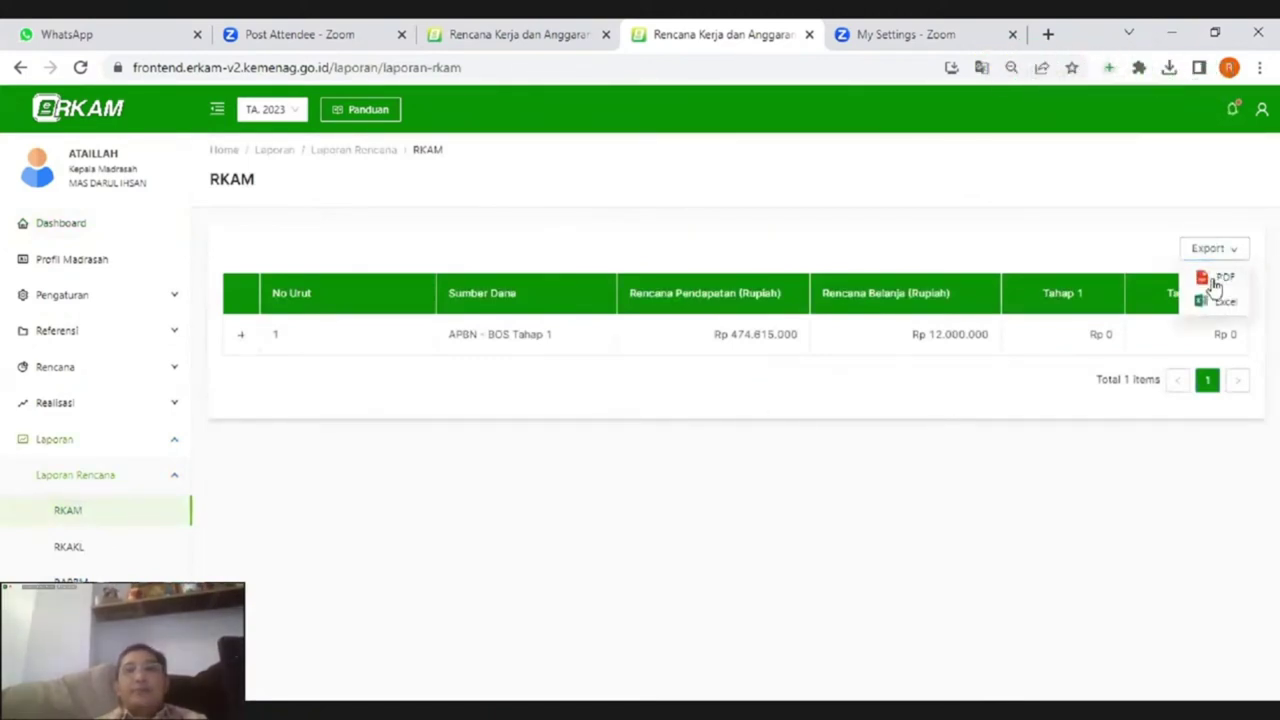
left_click(1213, 279)
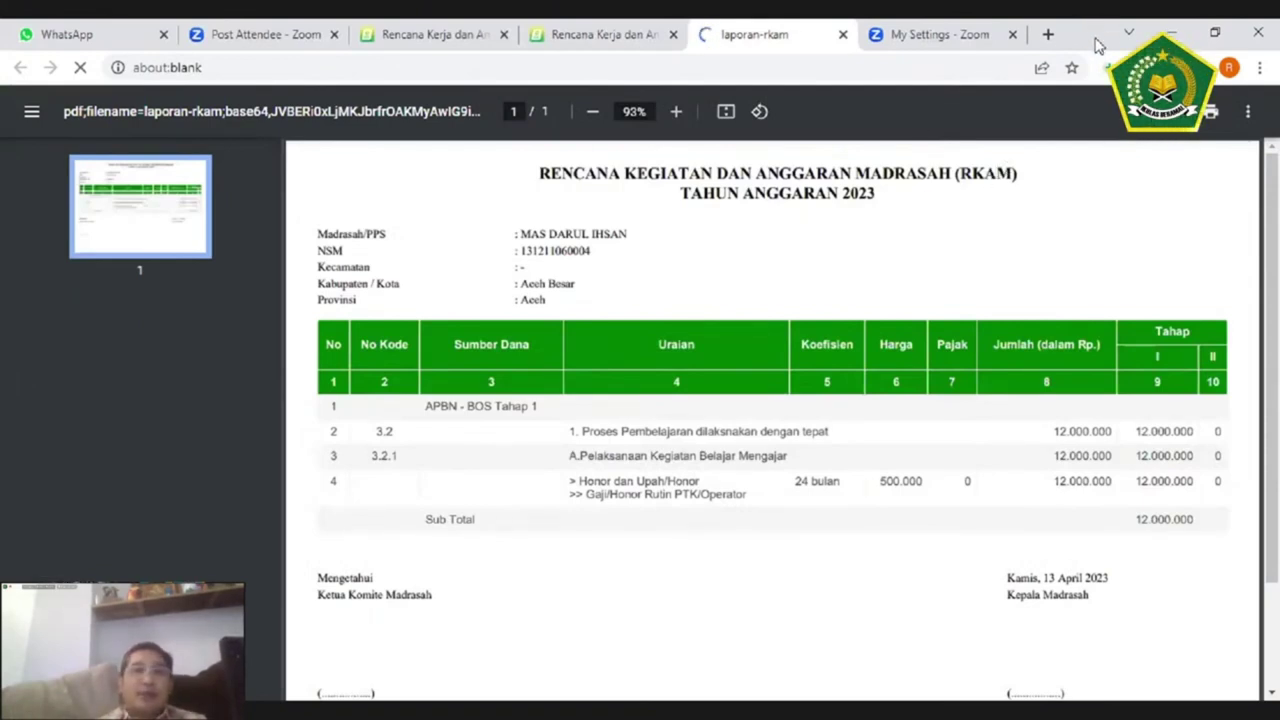
scroll(983, 428, "down", 3)
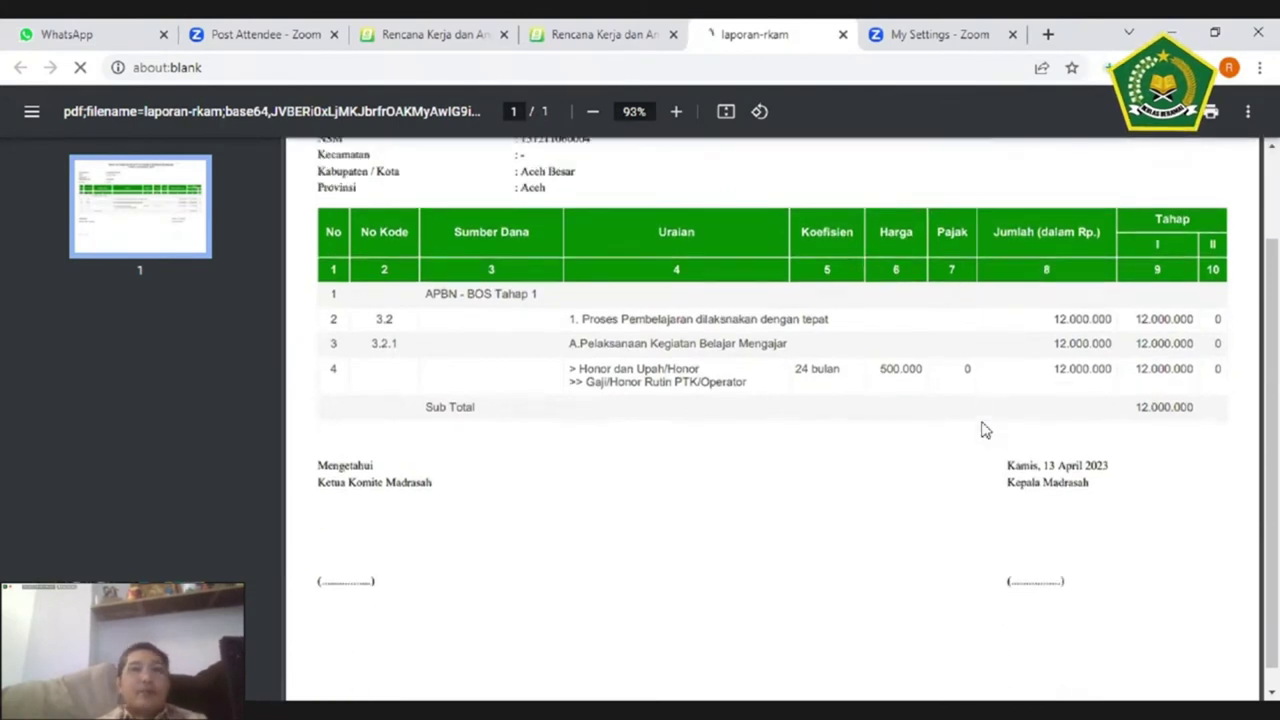
scroll(983, 428, "up", 3)
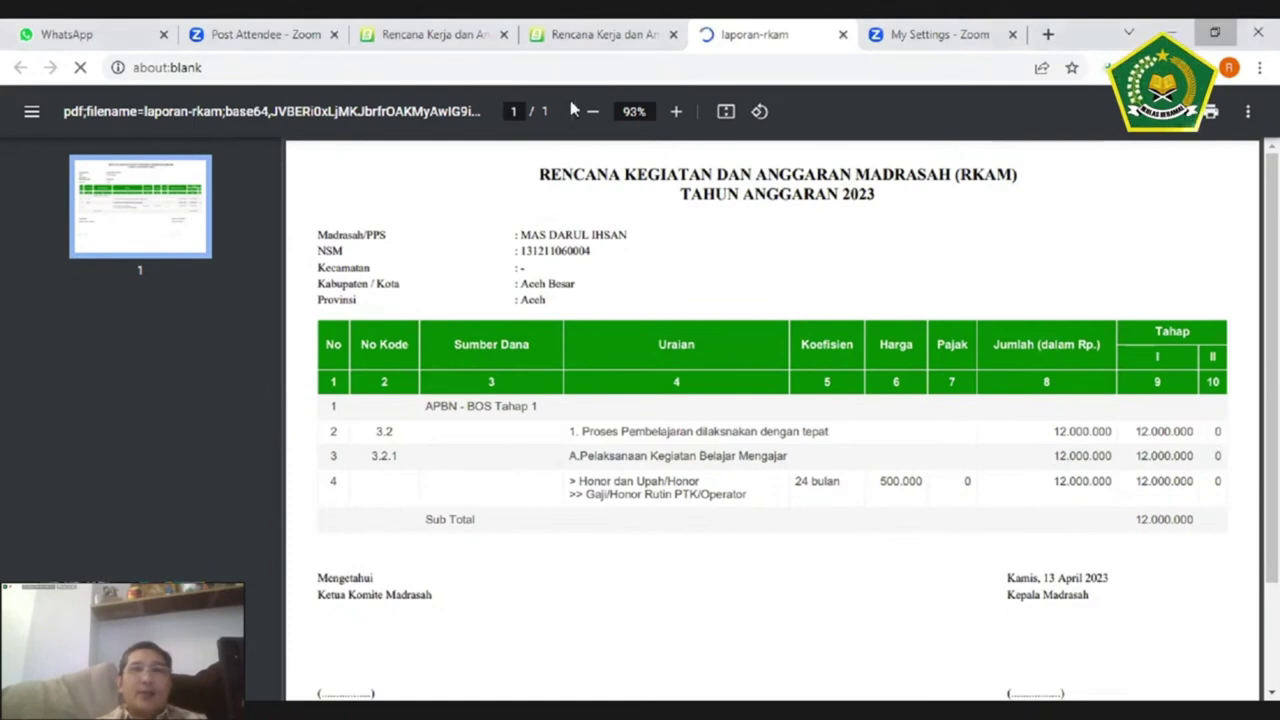
Step: Close the PDF tab and maximize the browser back on the RKAM report page
left_click(1214, 33)
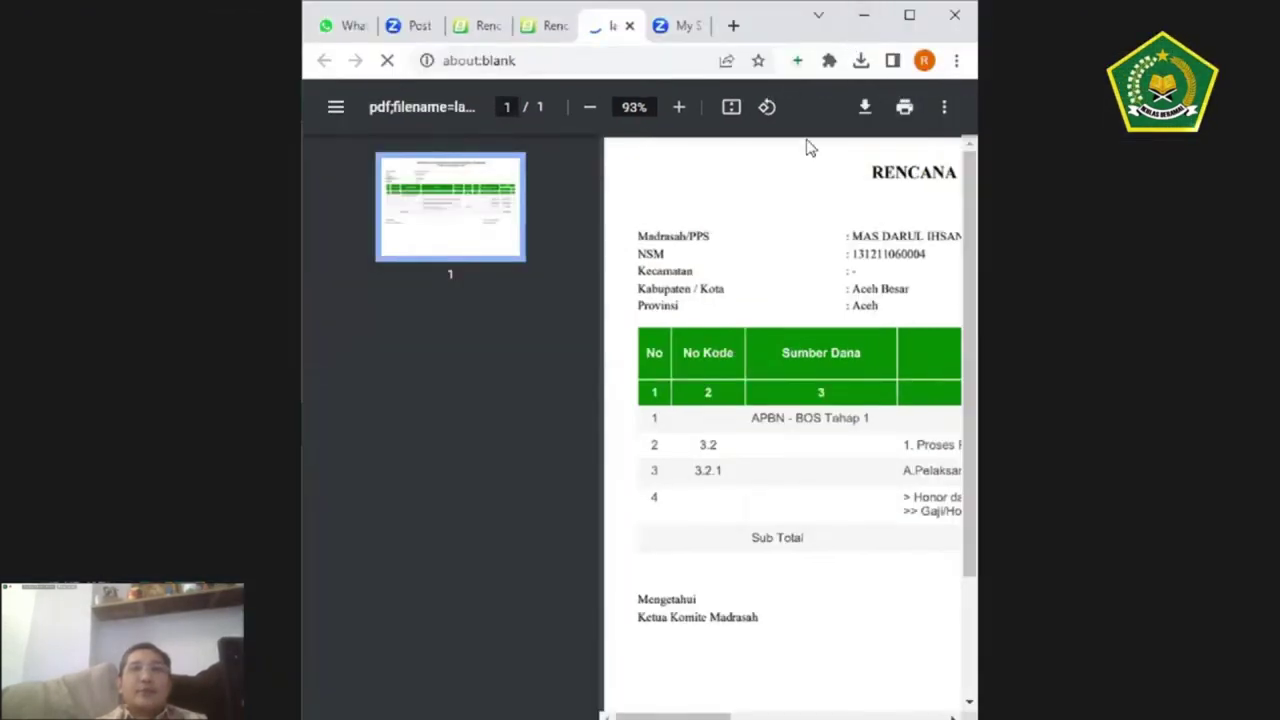
left_click(629, 25)
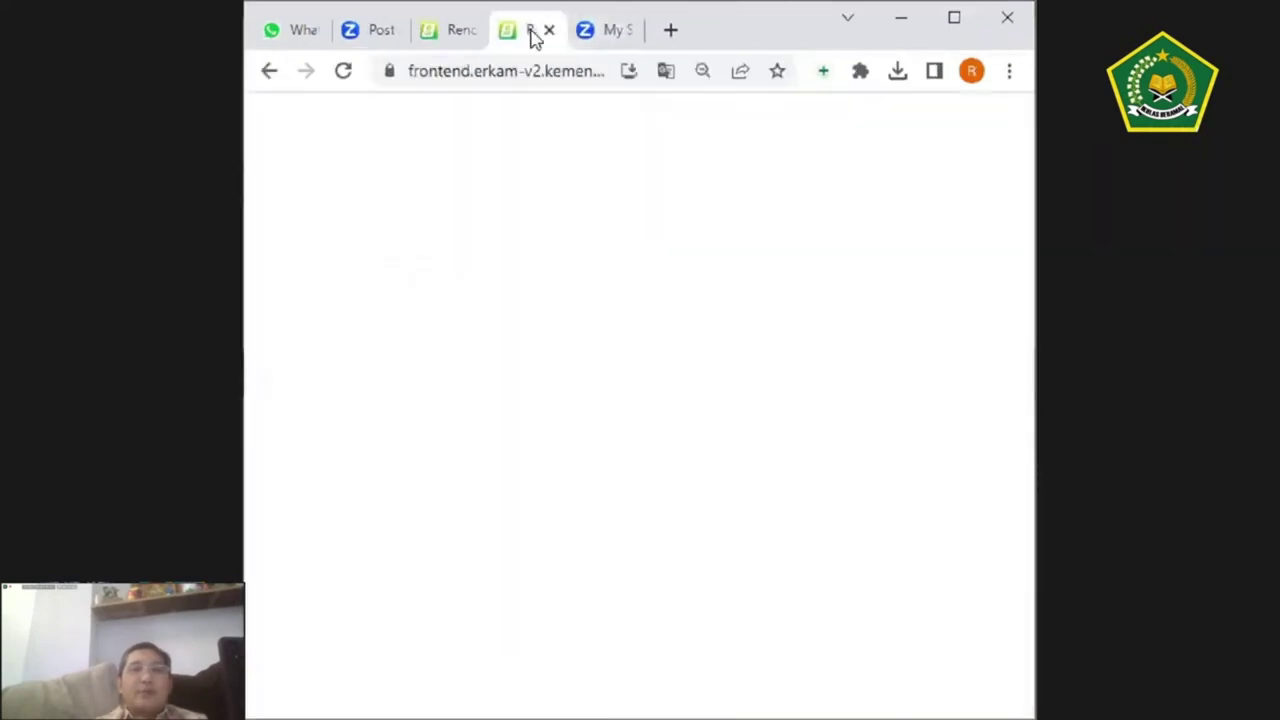
left_click(952, 20)
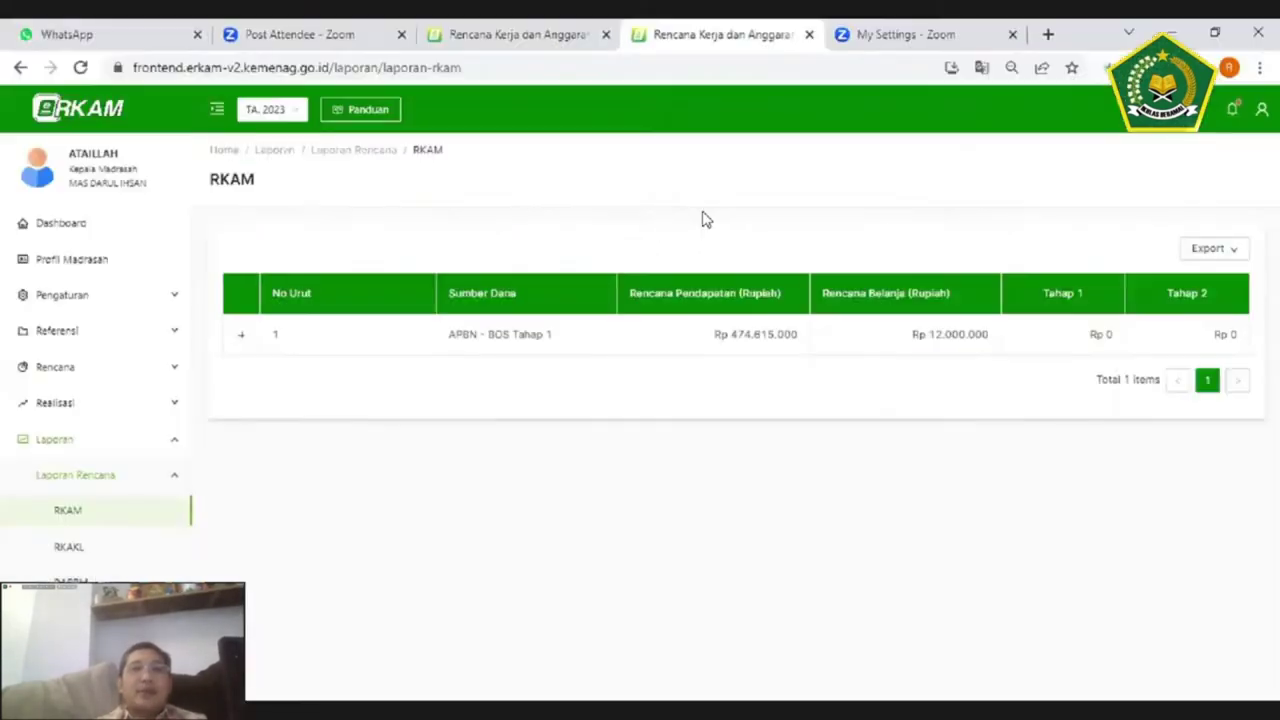
Step: Open the RKAKL report and scroll through its table
left_click(110, 556)
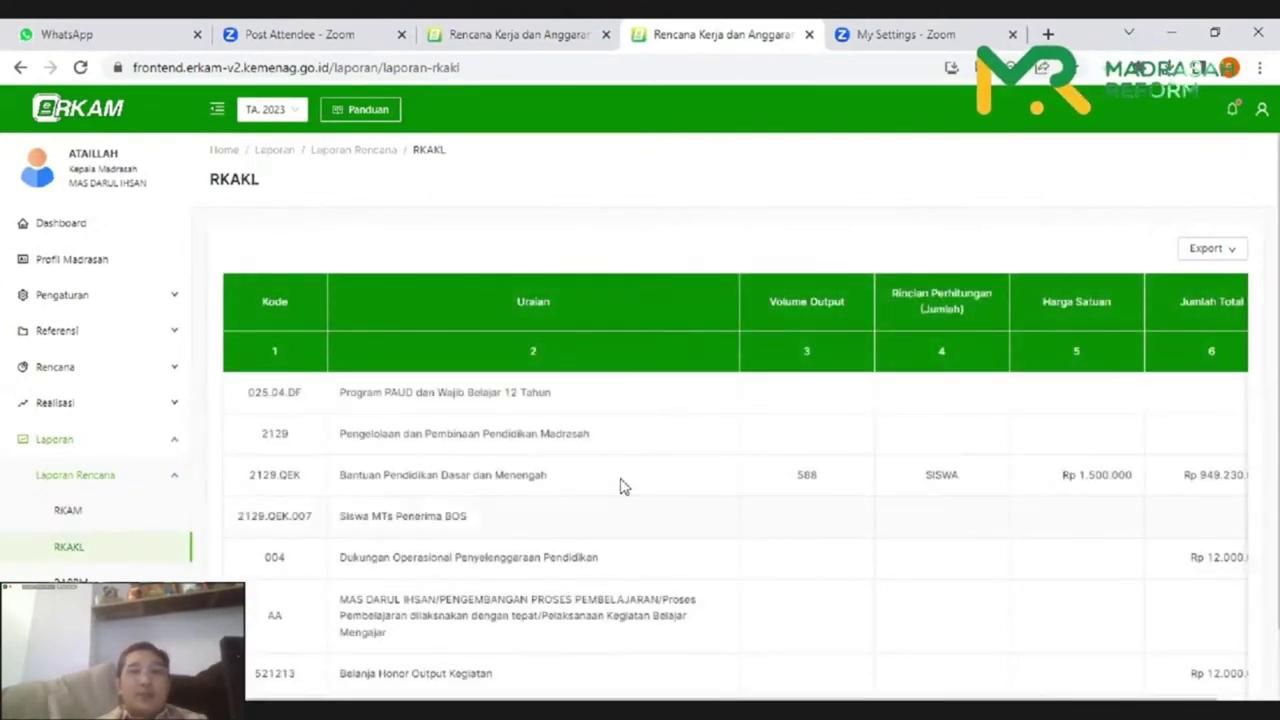
scroll(938, 410, "down", 1)
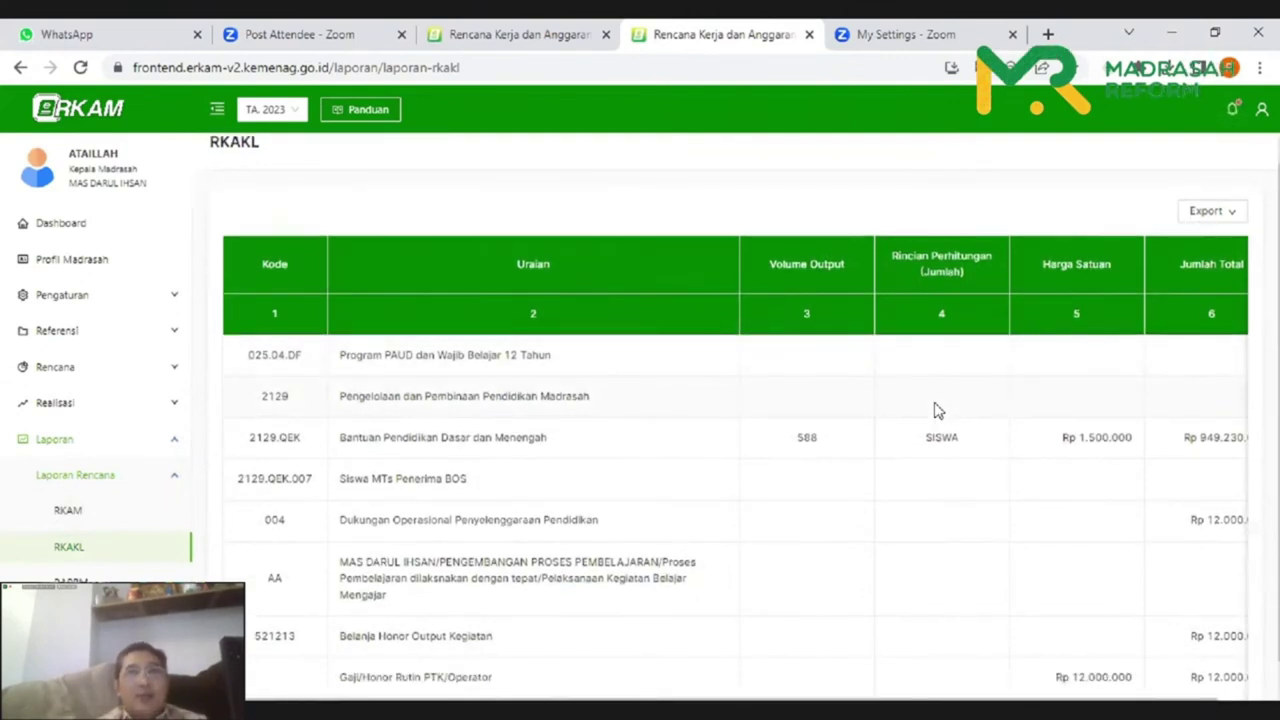
scroll(938, 410, "down", 1)
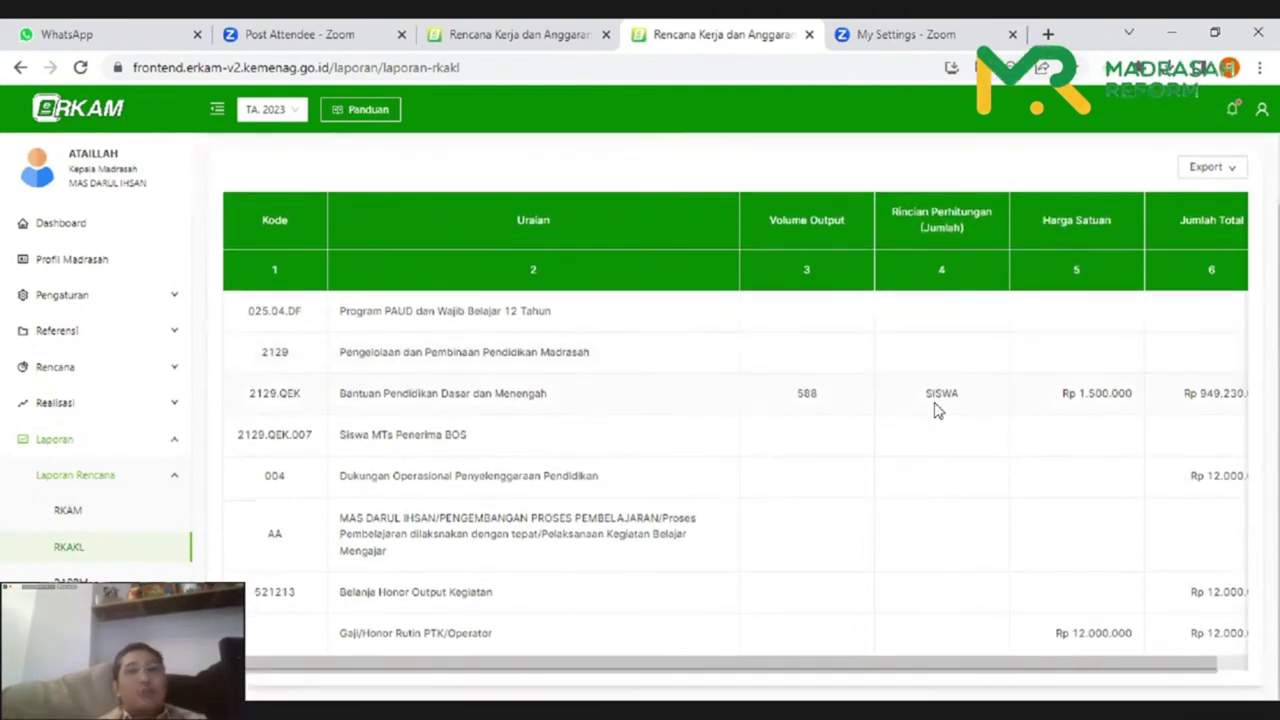
scroll(938, 410, "up", 1)
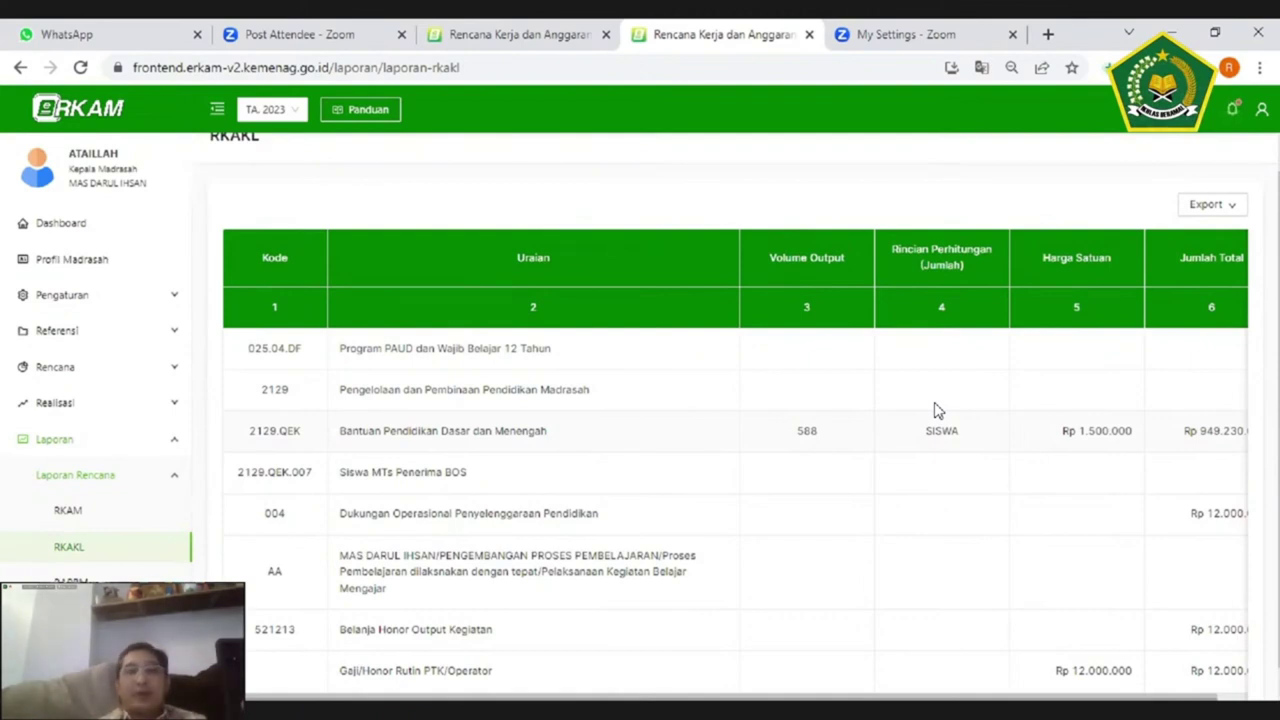
Step: Check RKAKL export options, scroll the table, then open the RAPBM report with Rp 462.615.000 remaining
left_click(1206, 208)
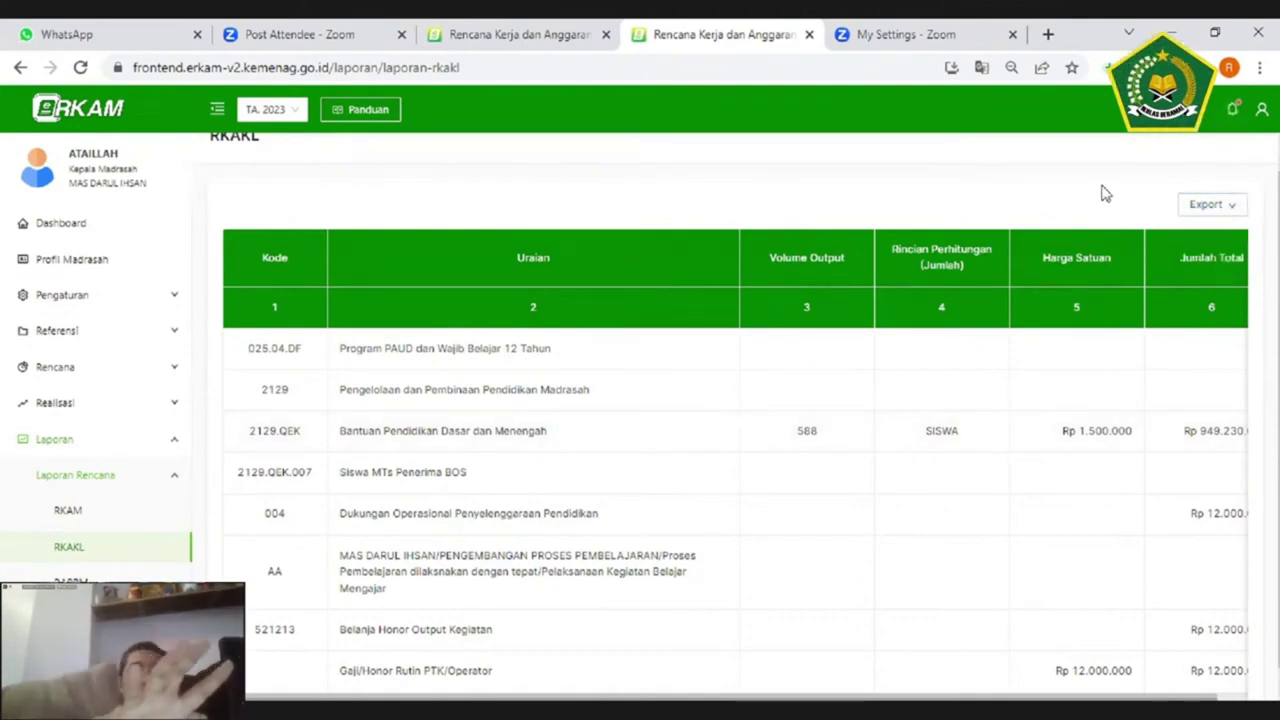
scroll(1052, 378, "right", 1)
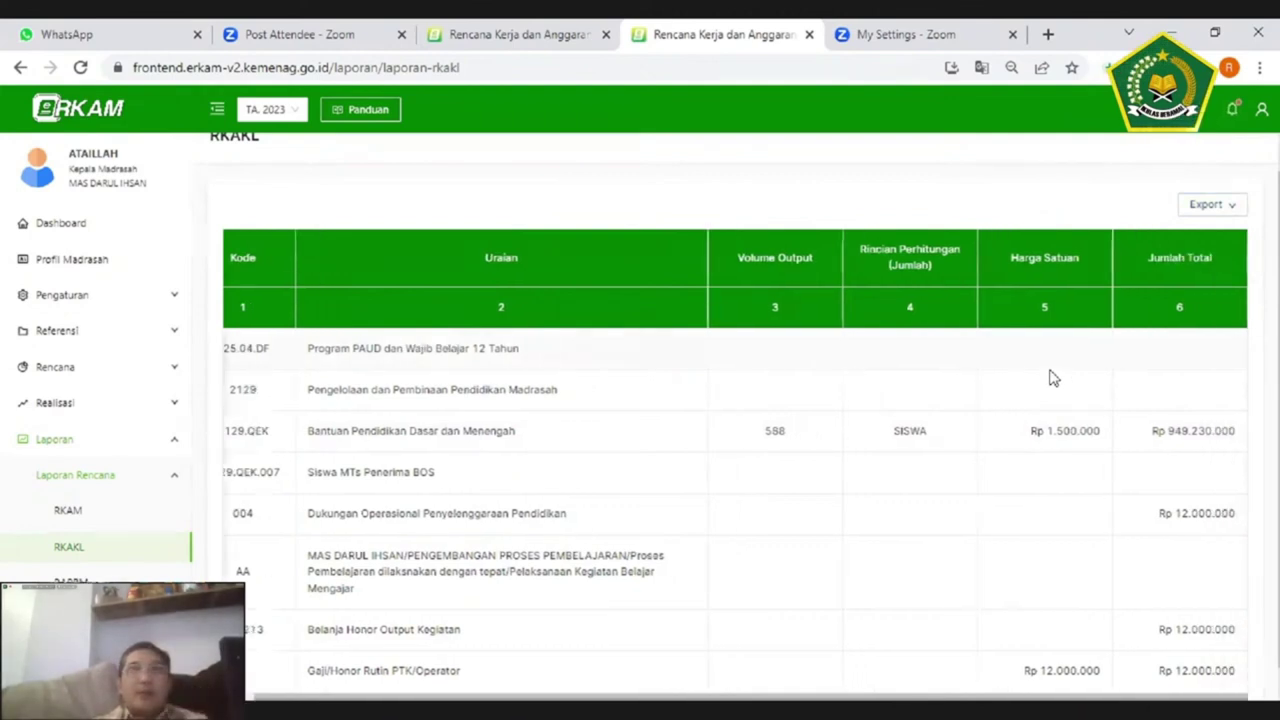
scroll(1052, 378, "left", 1)
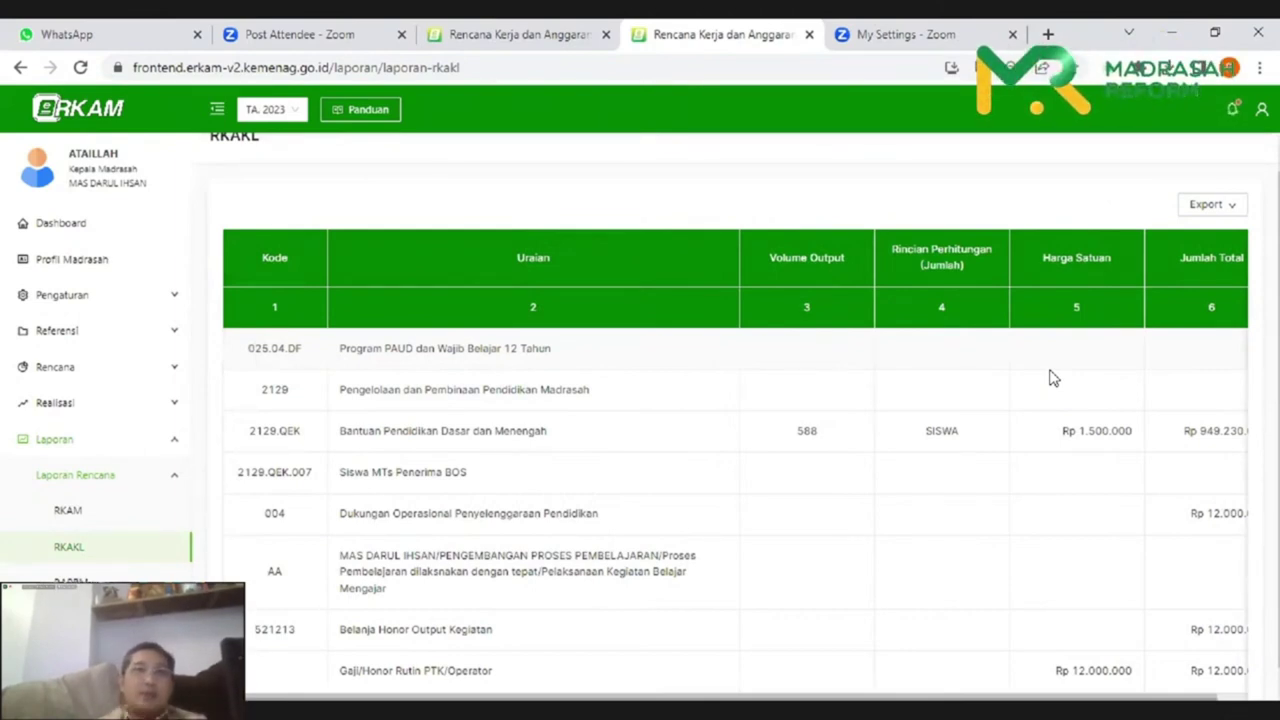
scroll(1052, 378, "down", 1)
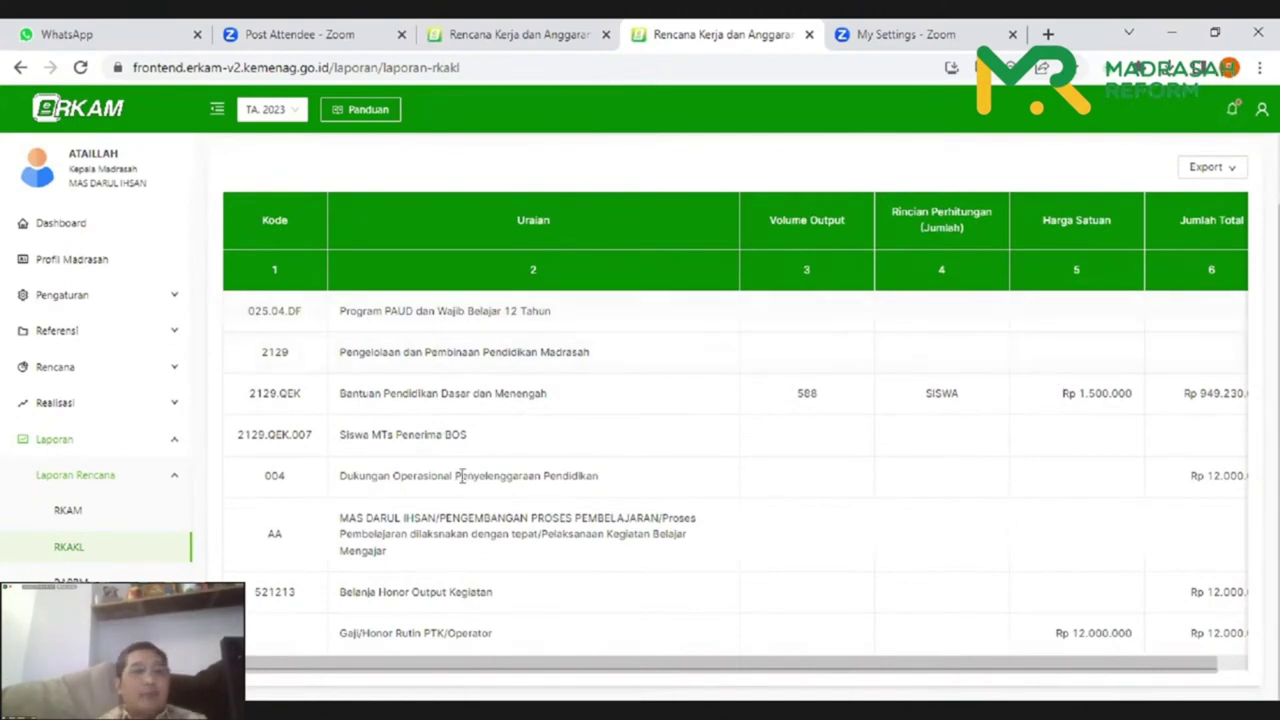
left_click(70, 580)
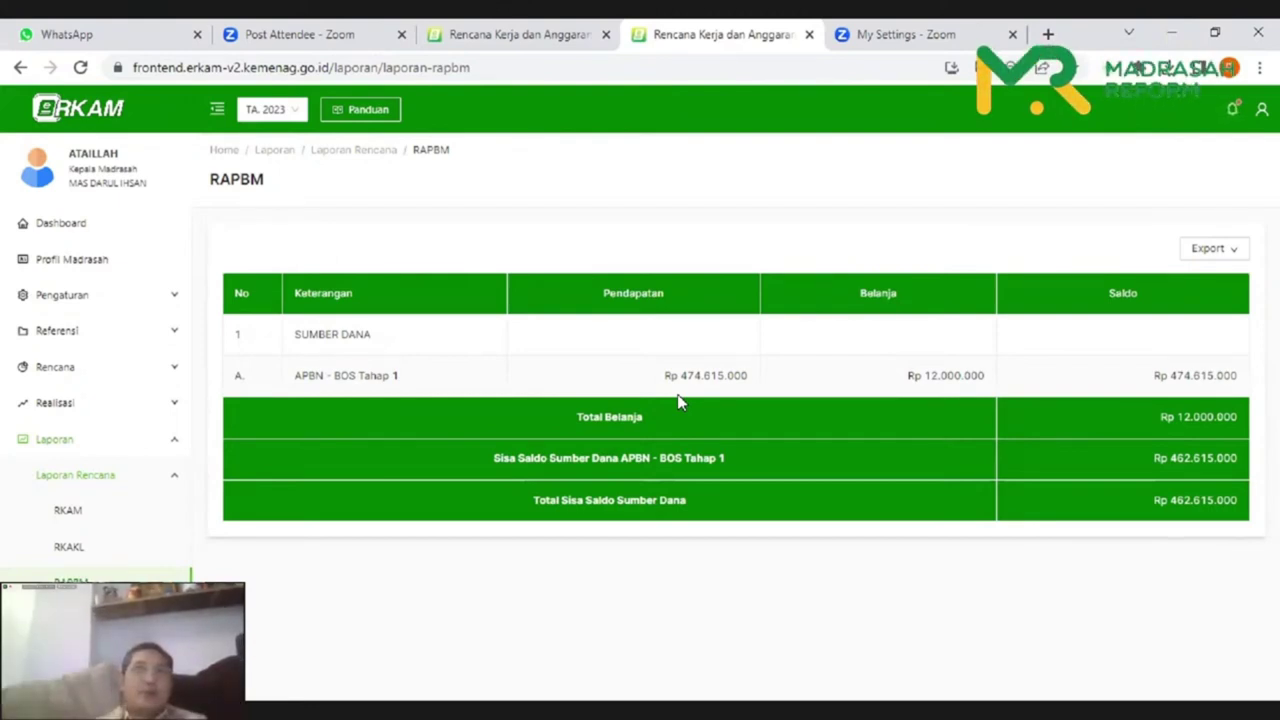
Step: Dismiss the RAPBM export choices and open BKU under Laporan Penatausahaan
left_click(1220, 255)
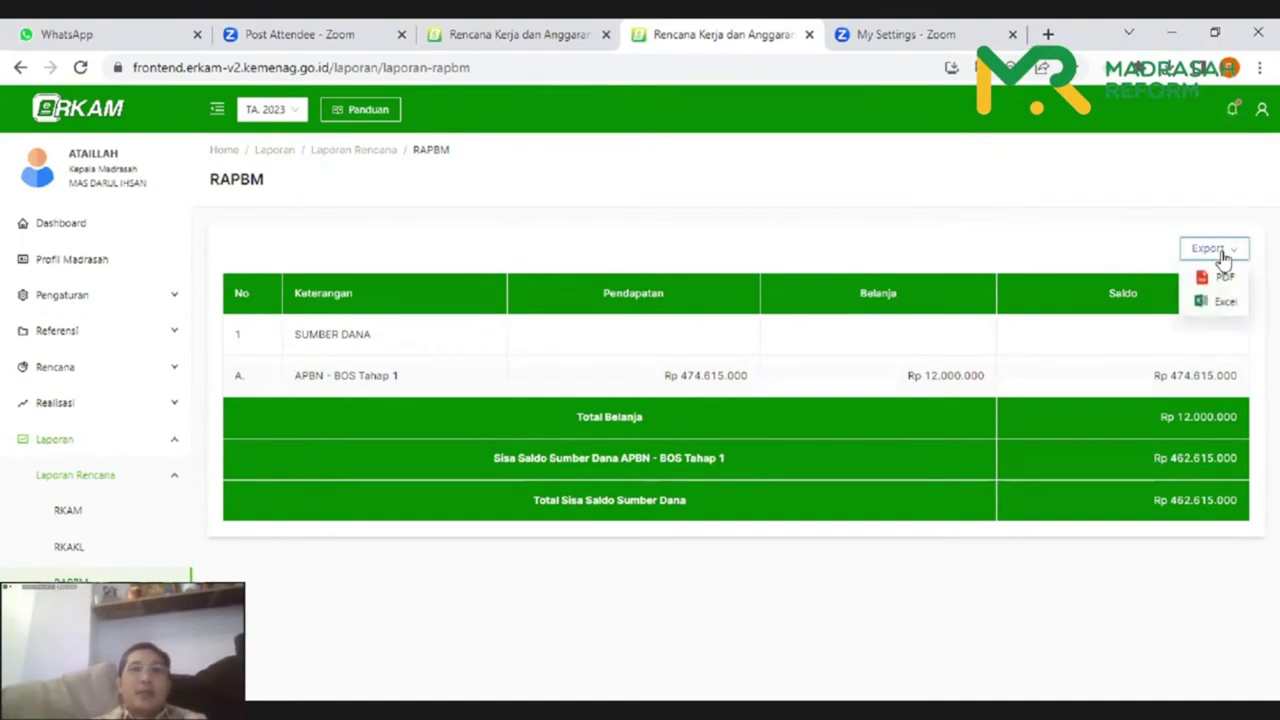
left_click(1103, 252)
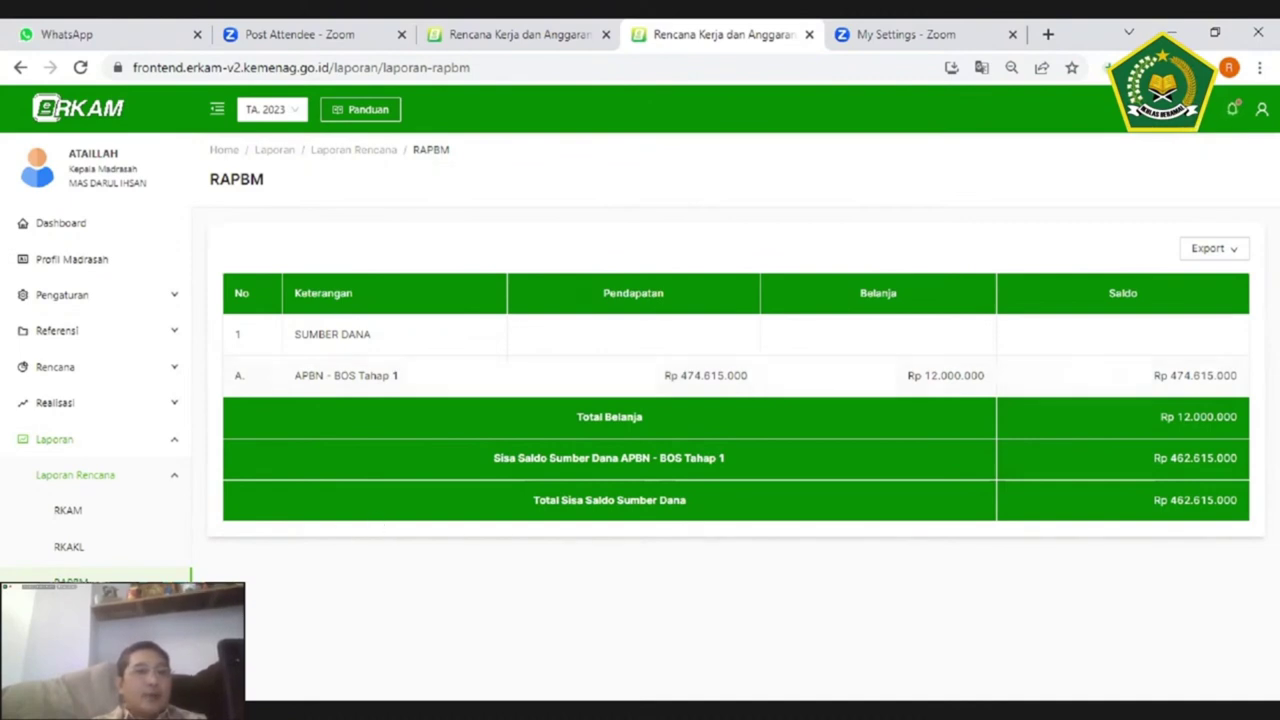
left_click(157, 484)
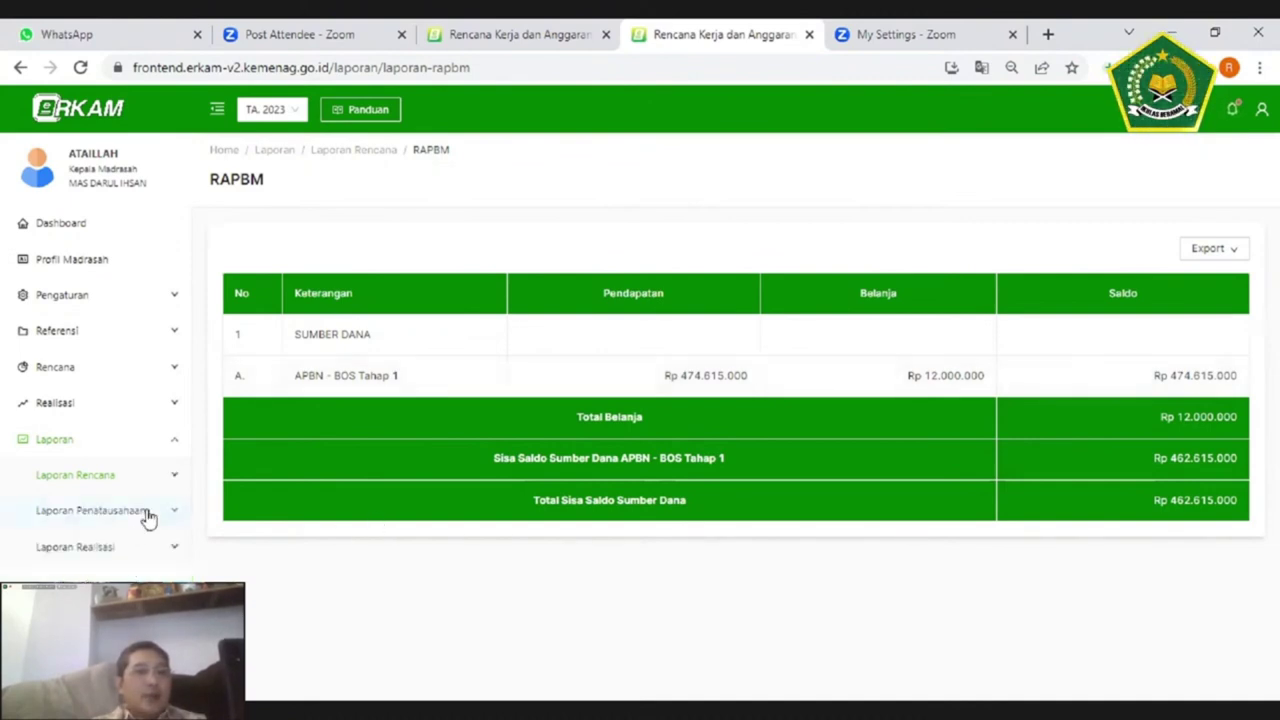
left_click(147, 515)
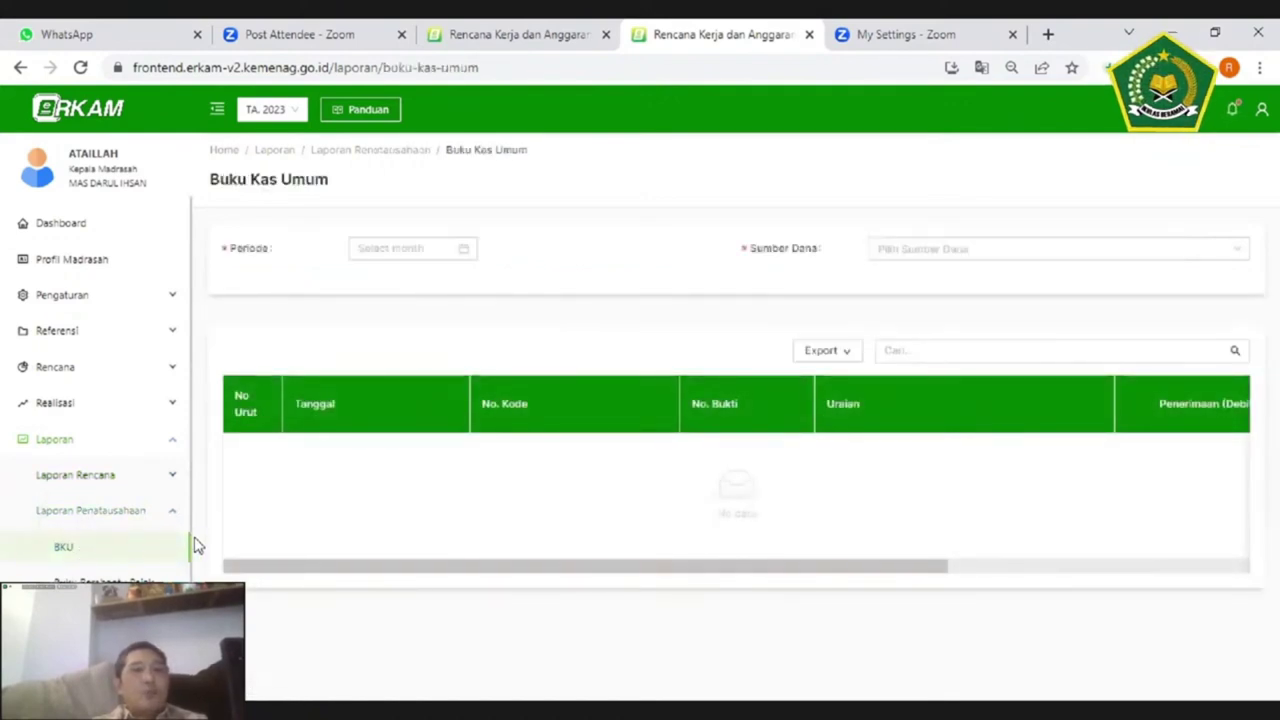
Step: Open the Pertanggung Jawaban item under Laporan Penatausahaan, still without data
scroll(196, 530, "down", 1)
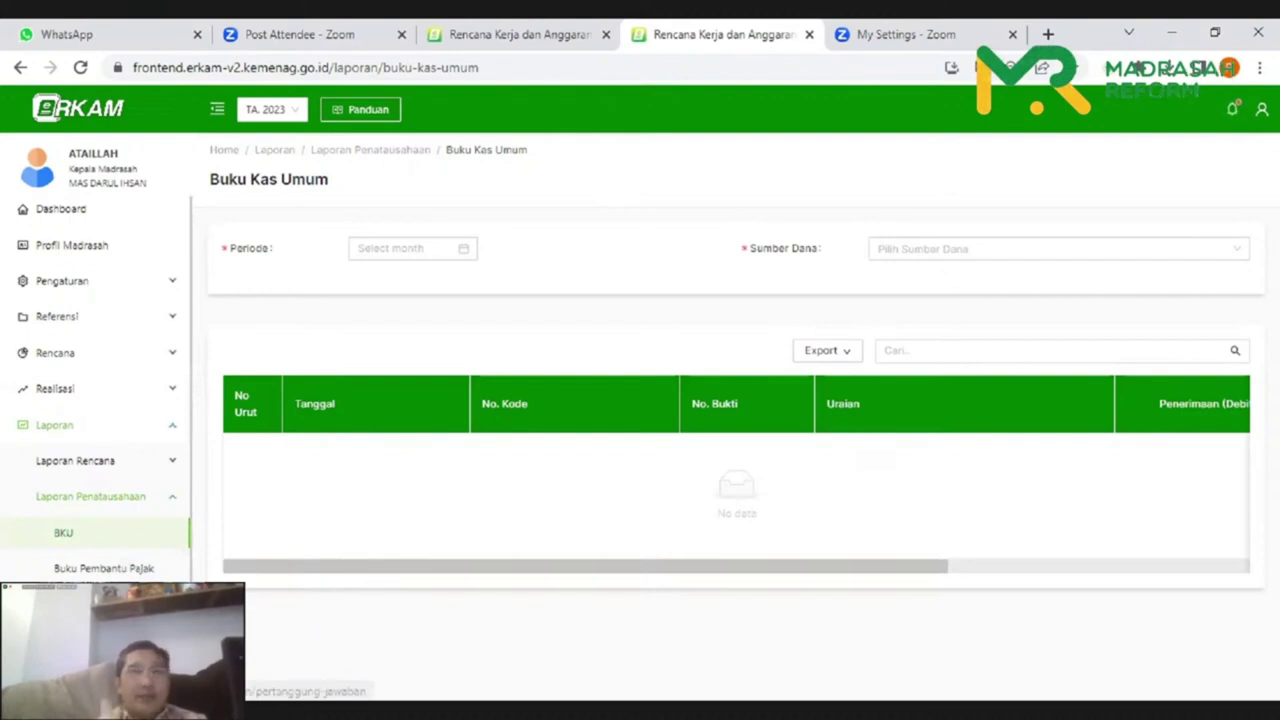
left_click(100, 640)
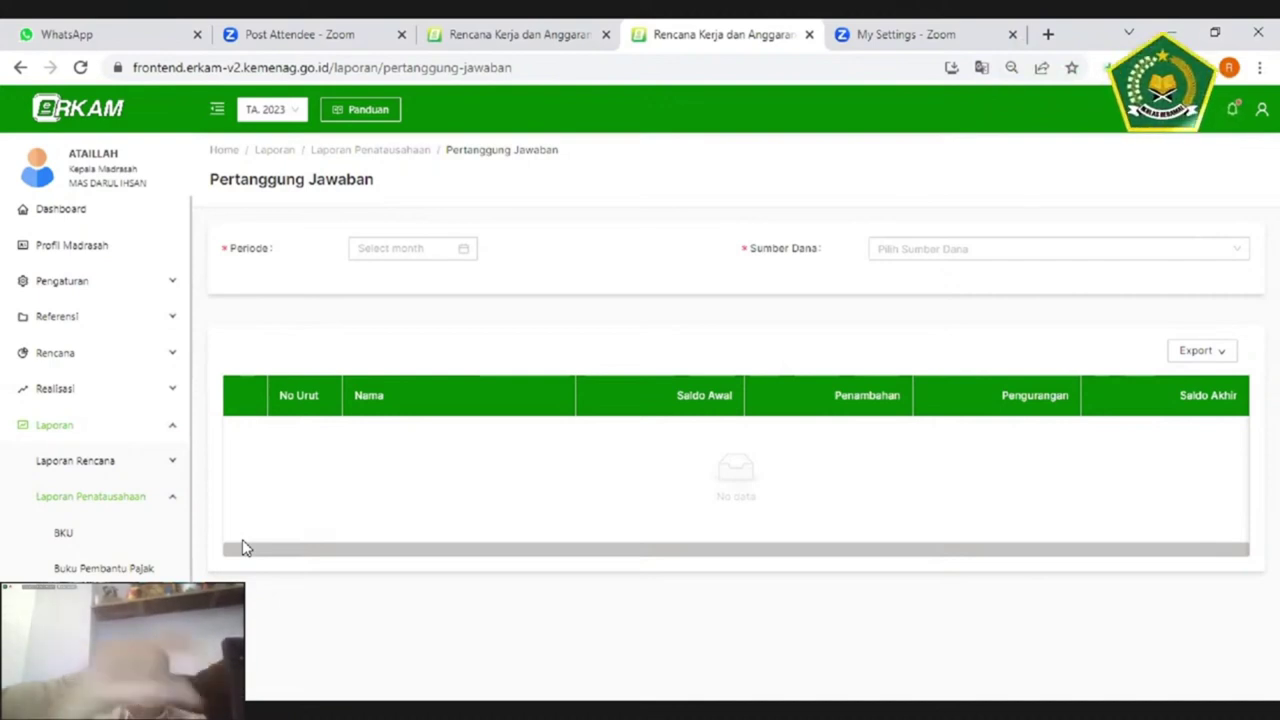
Step: Filter Pertanggung Jawaban to period 2023-03 with fund source APBN - BOS Tahap 1
left_click(400, 248)
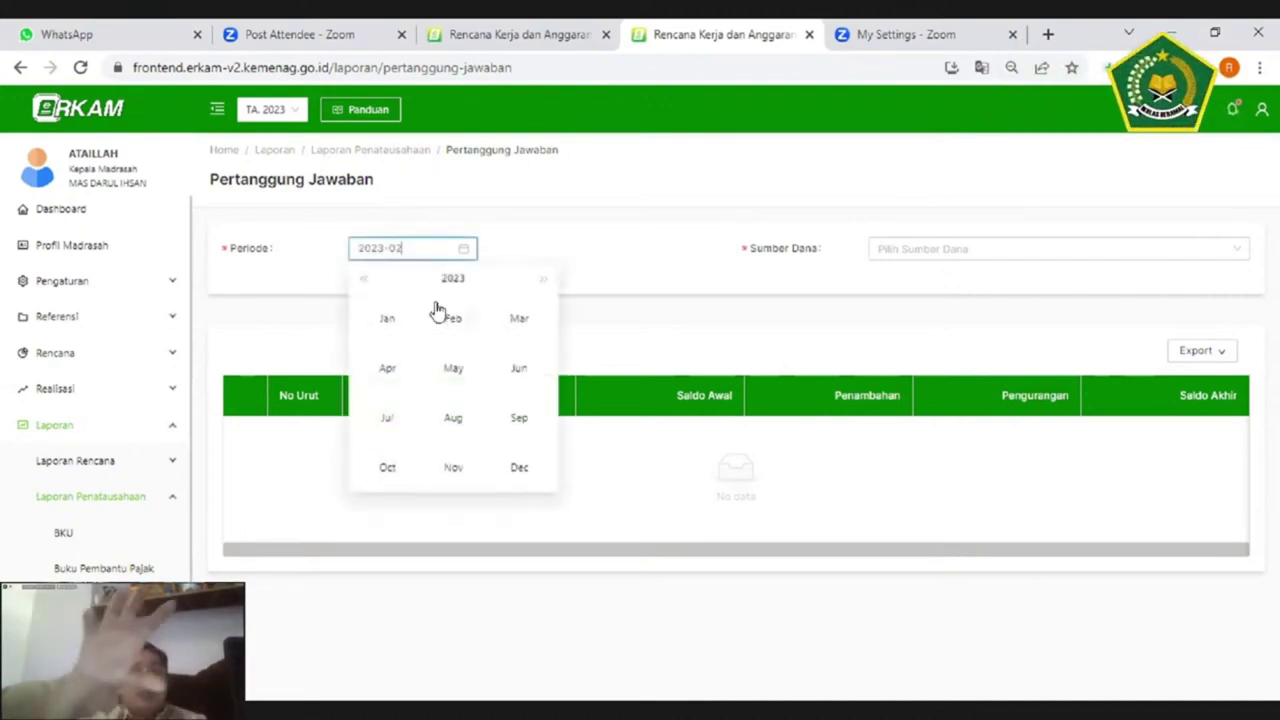
left_click(519, 327)
left_click(940, 255)
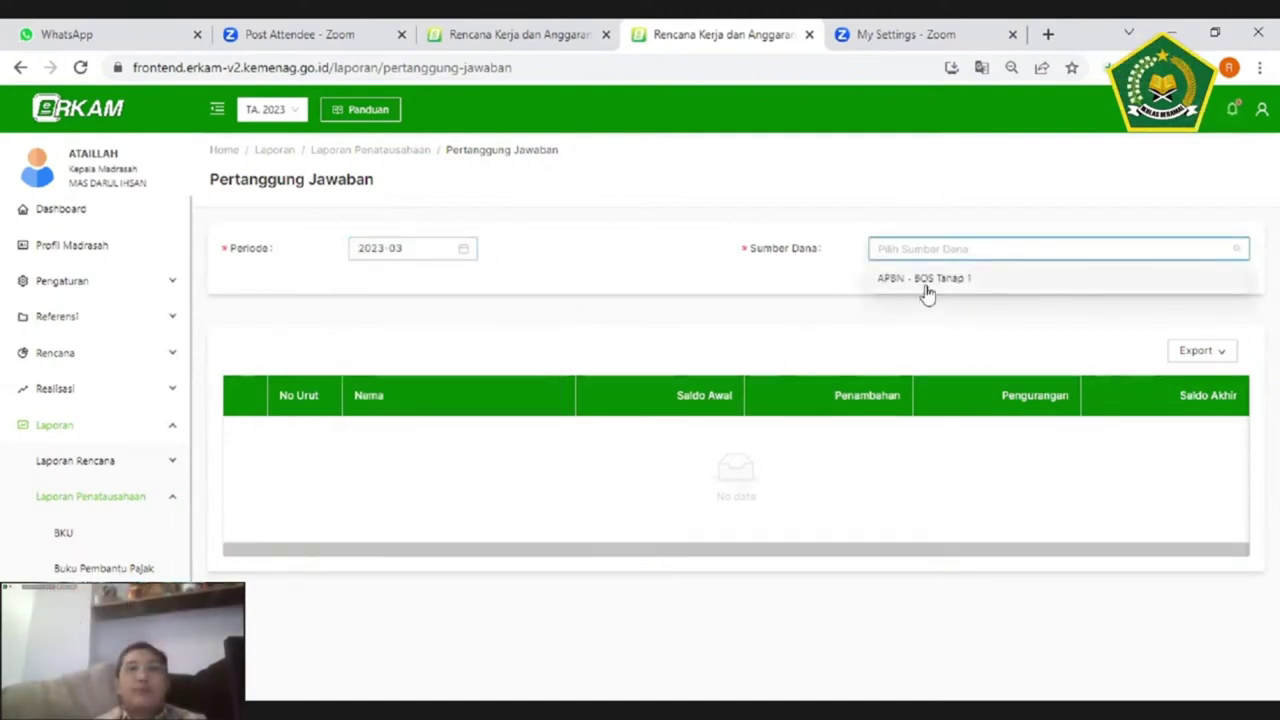
left_click(886, 280)
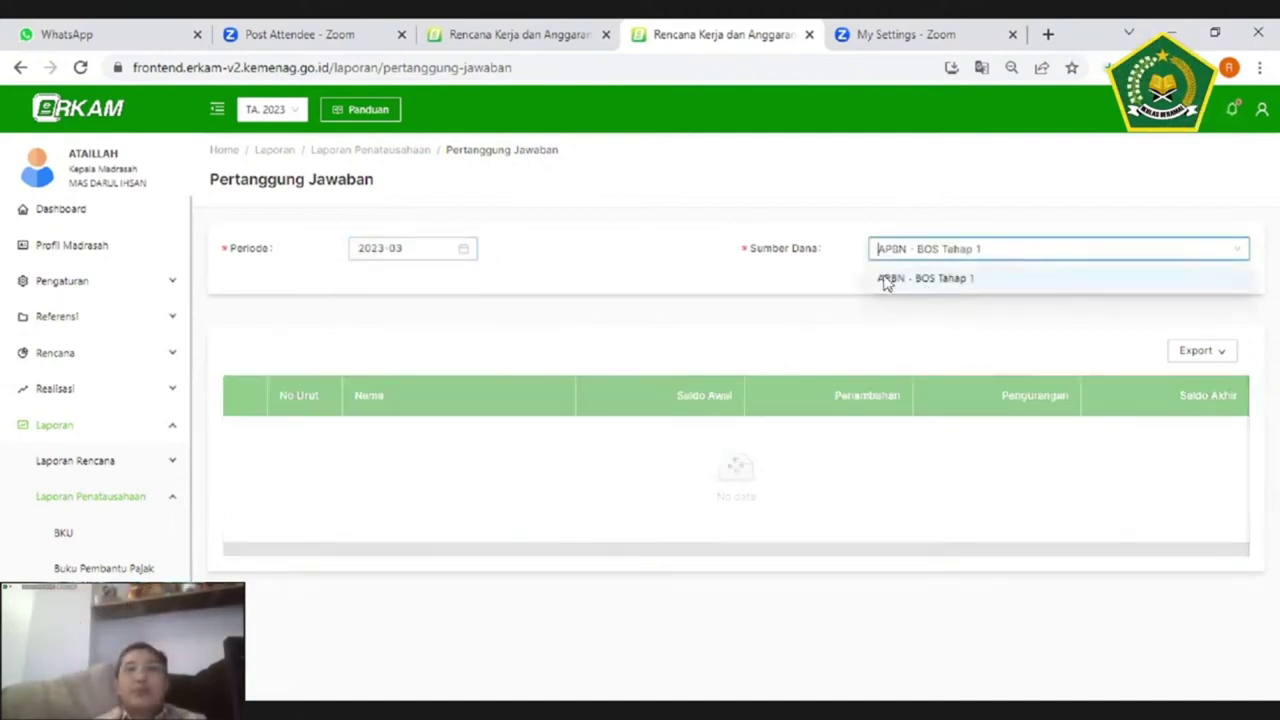
Step: Change the period to 2023-04 with APBN - BOS Tahap 1, then return to Buku Kas Umum
left_click(417, 246)
left_click(390, 371)
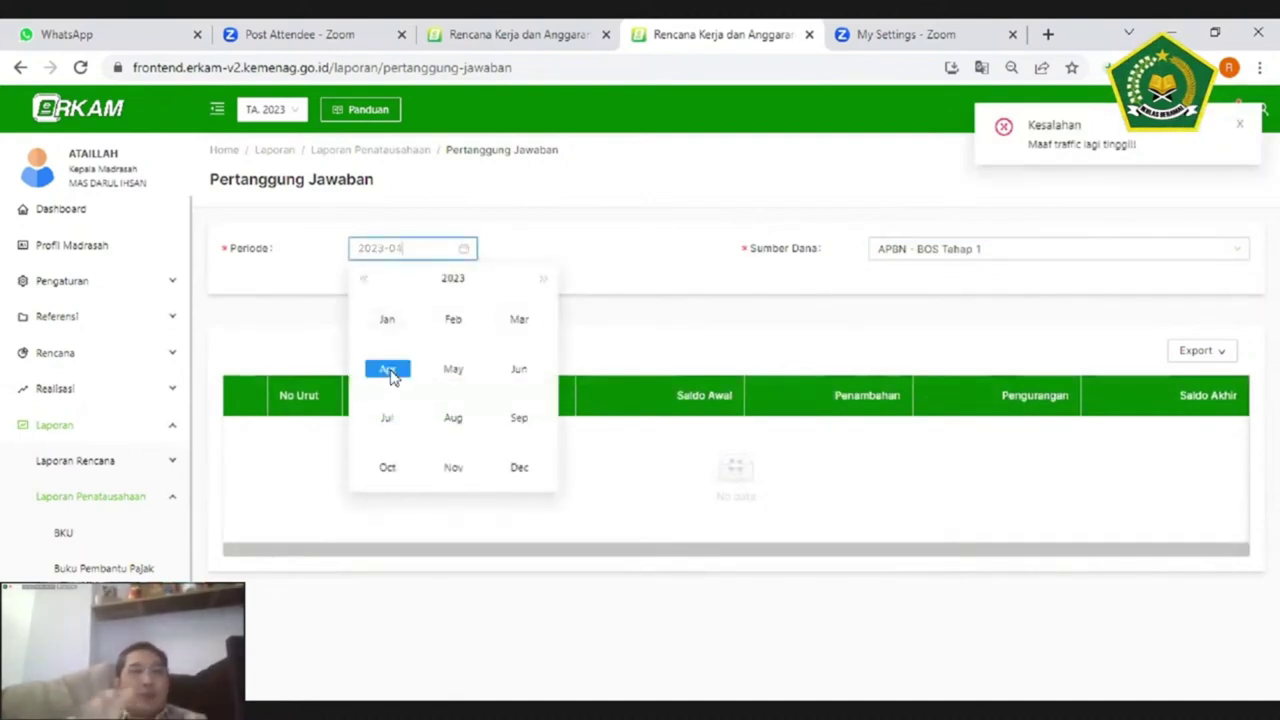
left_click(975, 250)
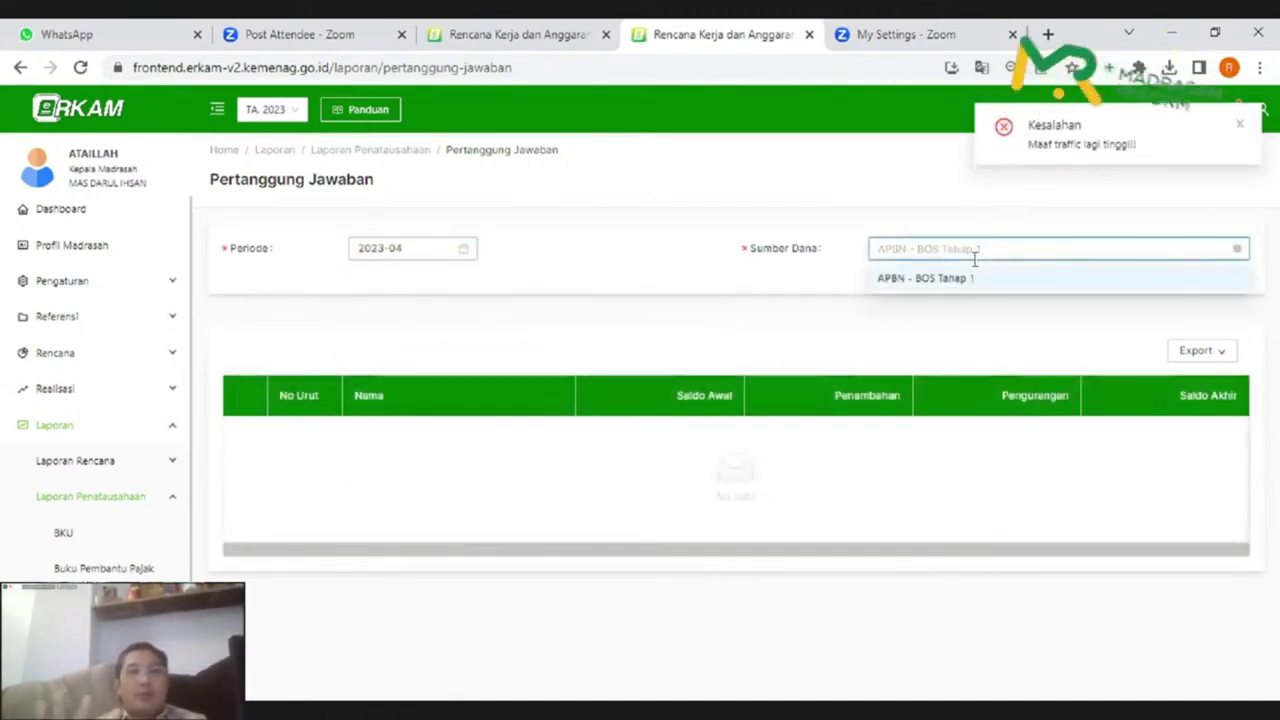
left_click(957, 278)
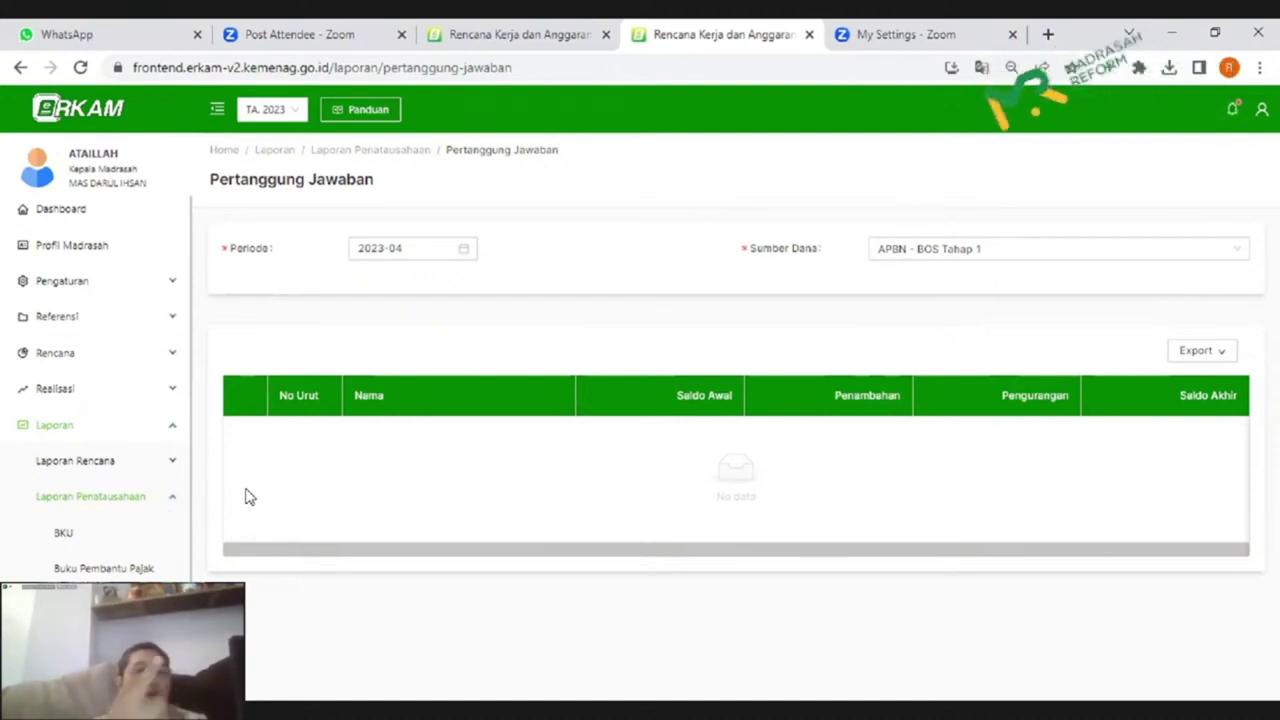
left_click(128, 540)
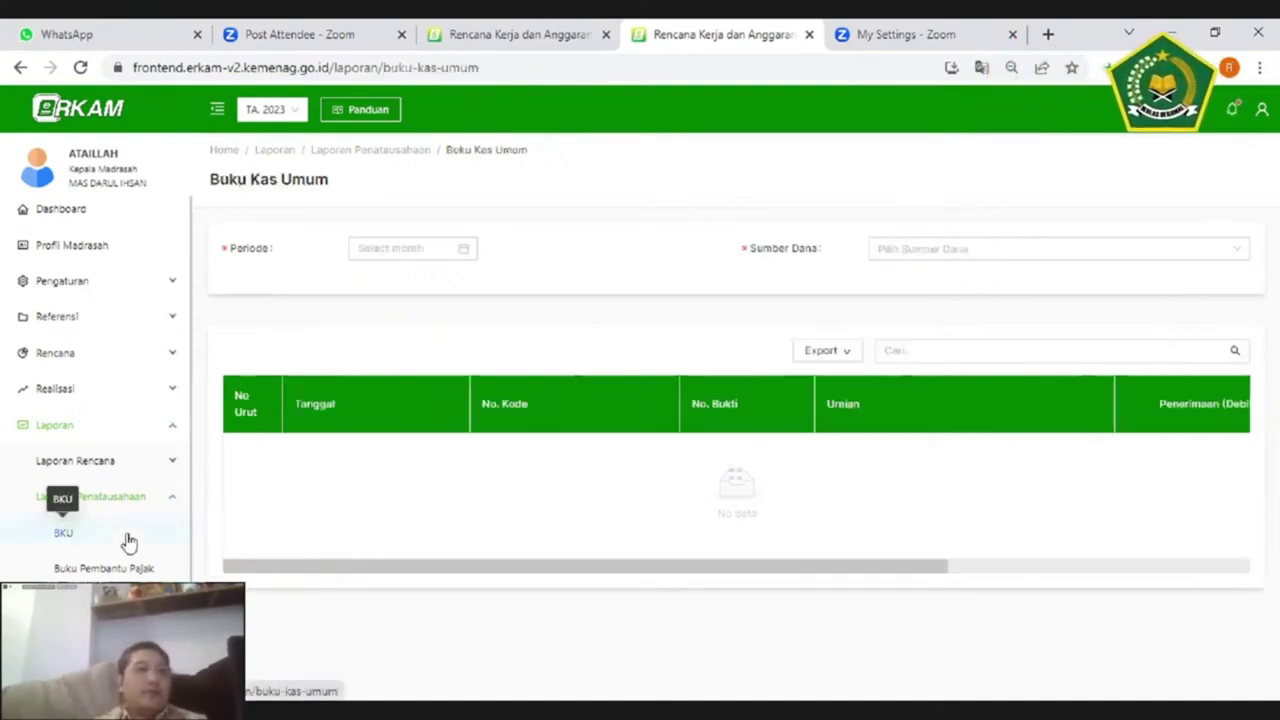
Step: Show Buku Kas Umum for 2023-03, APBN - BOS Tahap 1, scrolling to the Rp 474.615.000 receipt
left_click(418, 250)
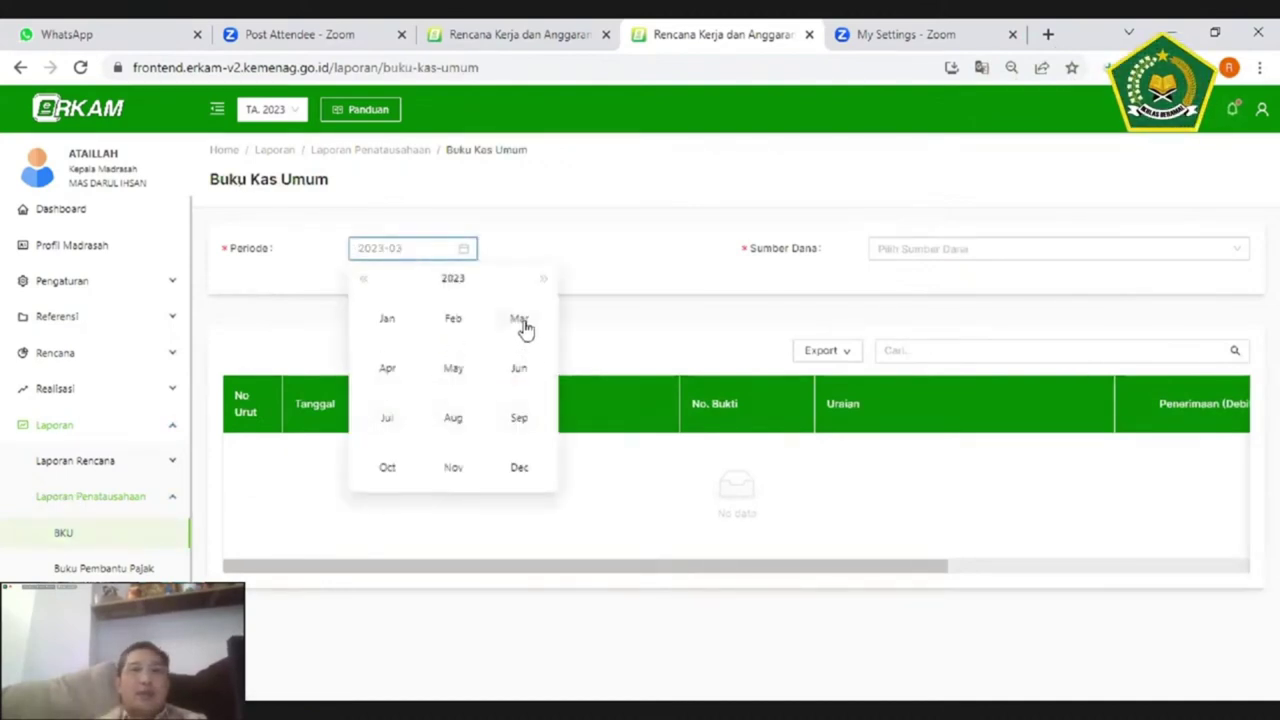
left_click(943, 249)
left_click(941, 278)
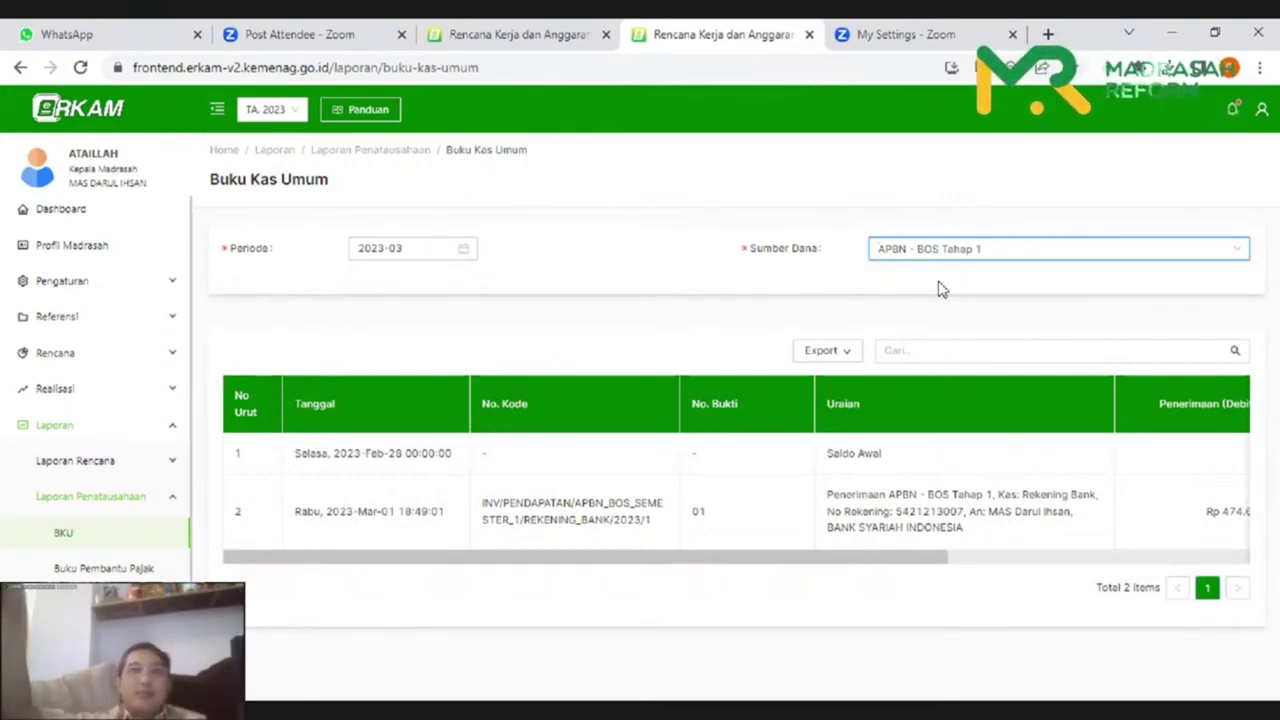
left_click_drag(831, 556, 1171, 566)
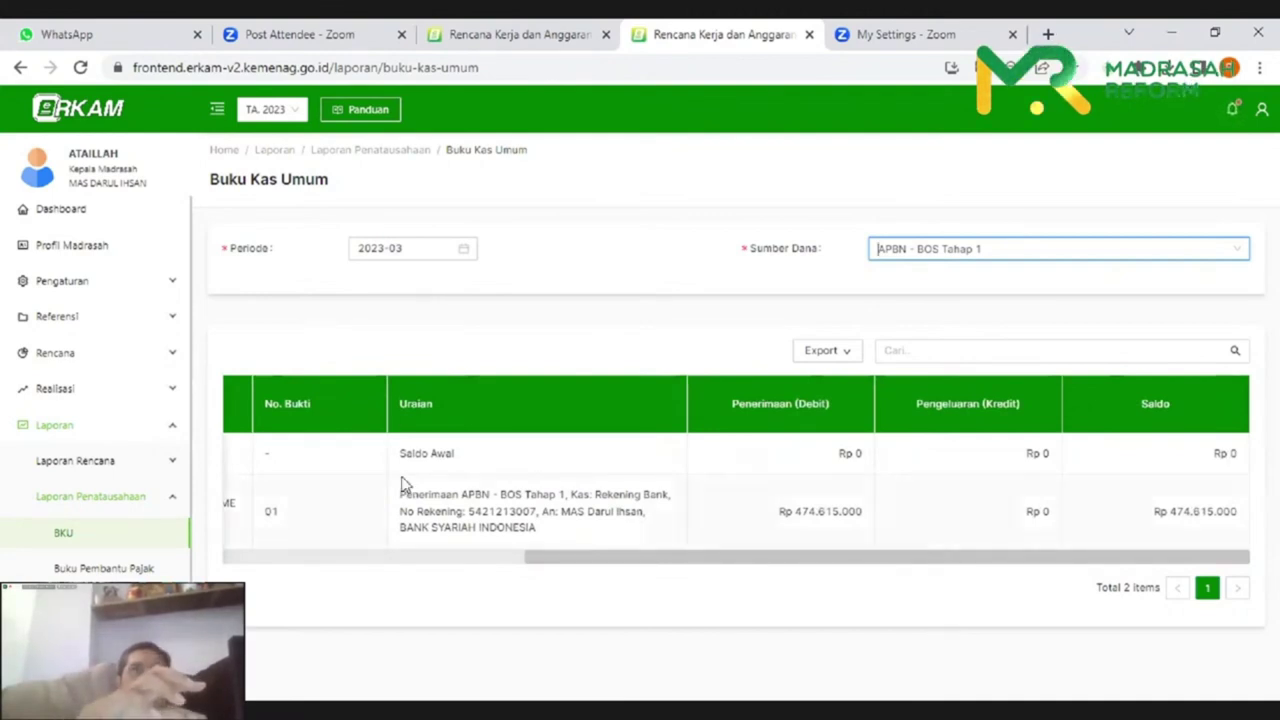
left_click(365, 612)
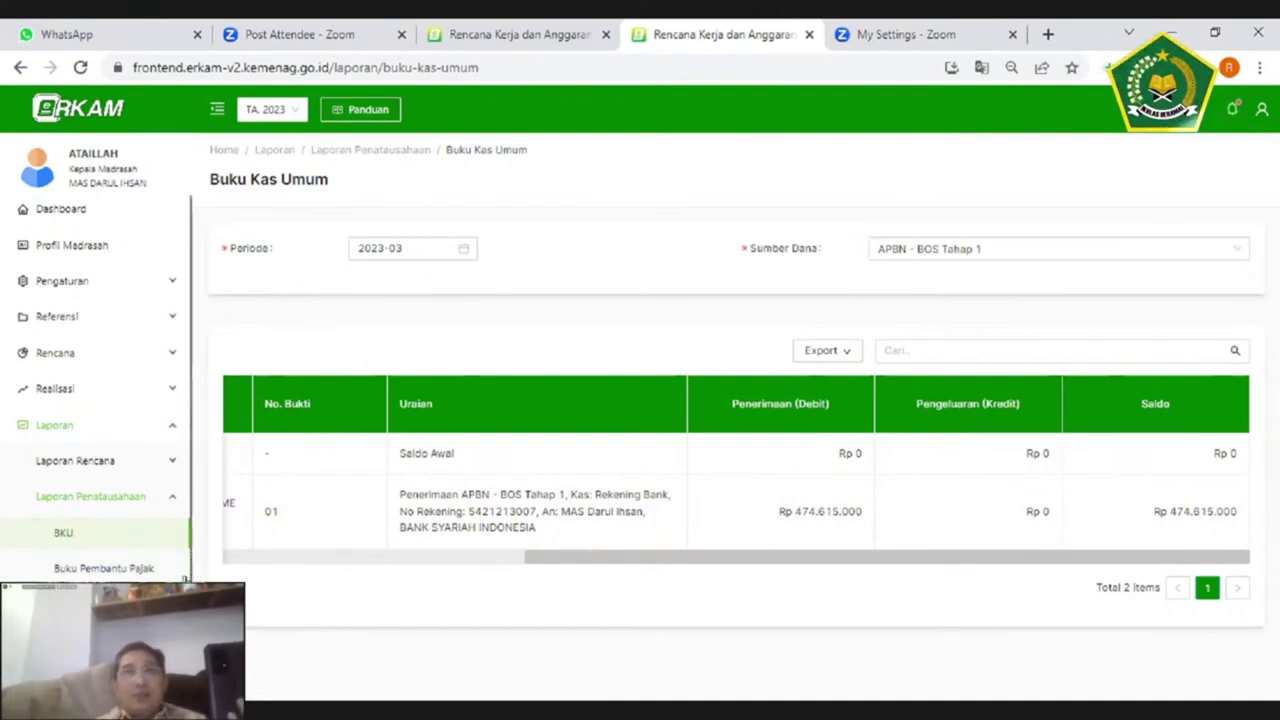
Step: Open Buku Pembantu Kas Tunai for 2023-04, APBN - BOS Tahap 1, and scroll its entries
left_click(100, 567)
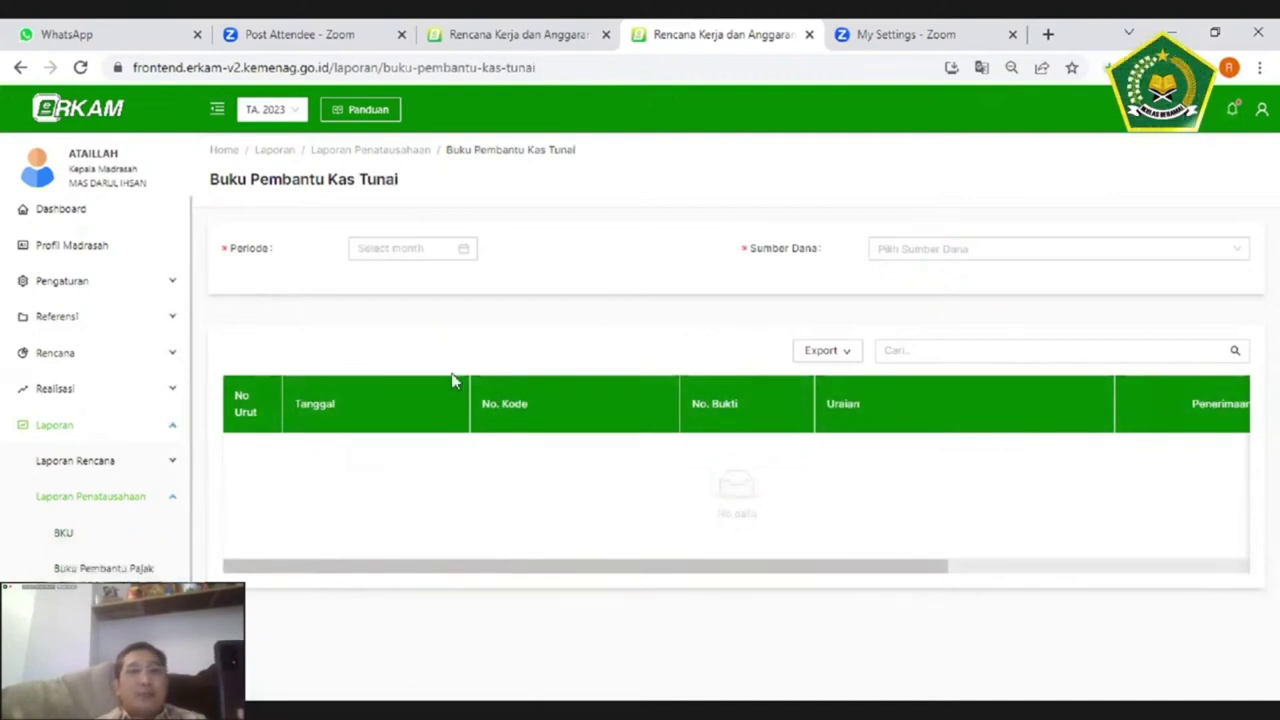
left_click(420, 250)
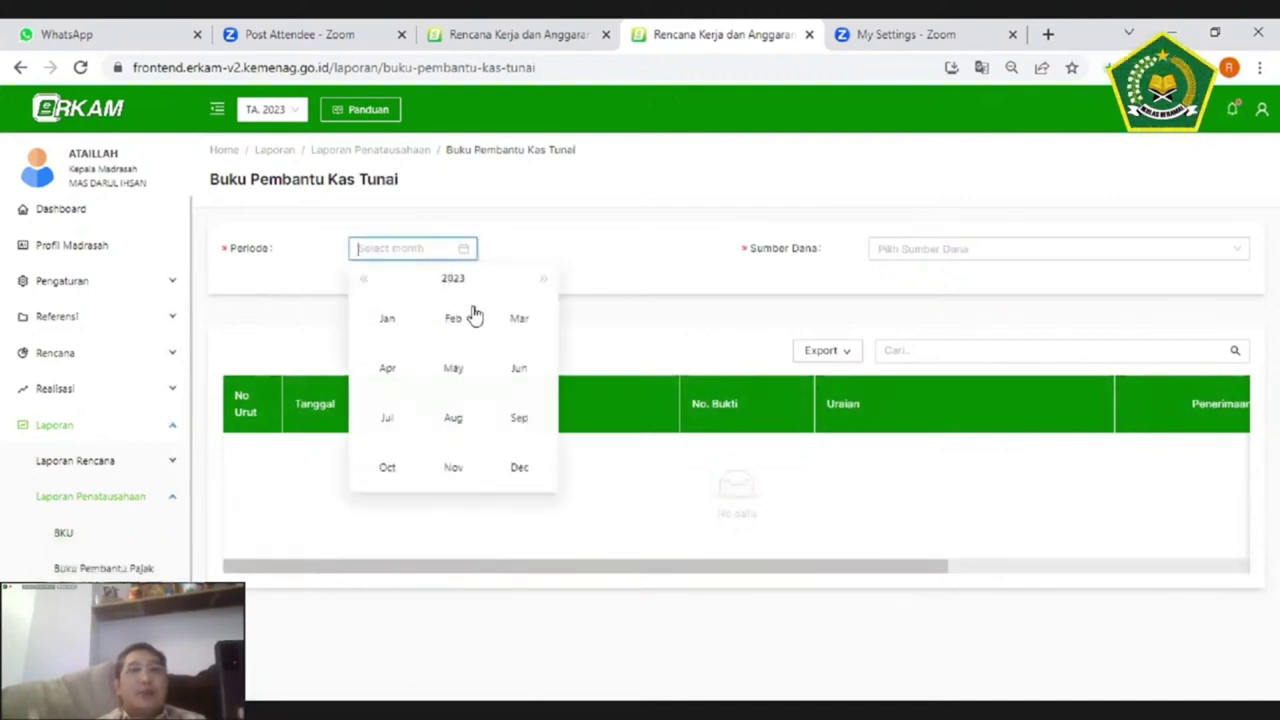
left_click(392, 370)
left_click(910, 250)
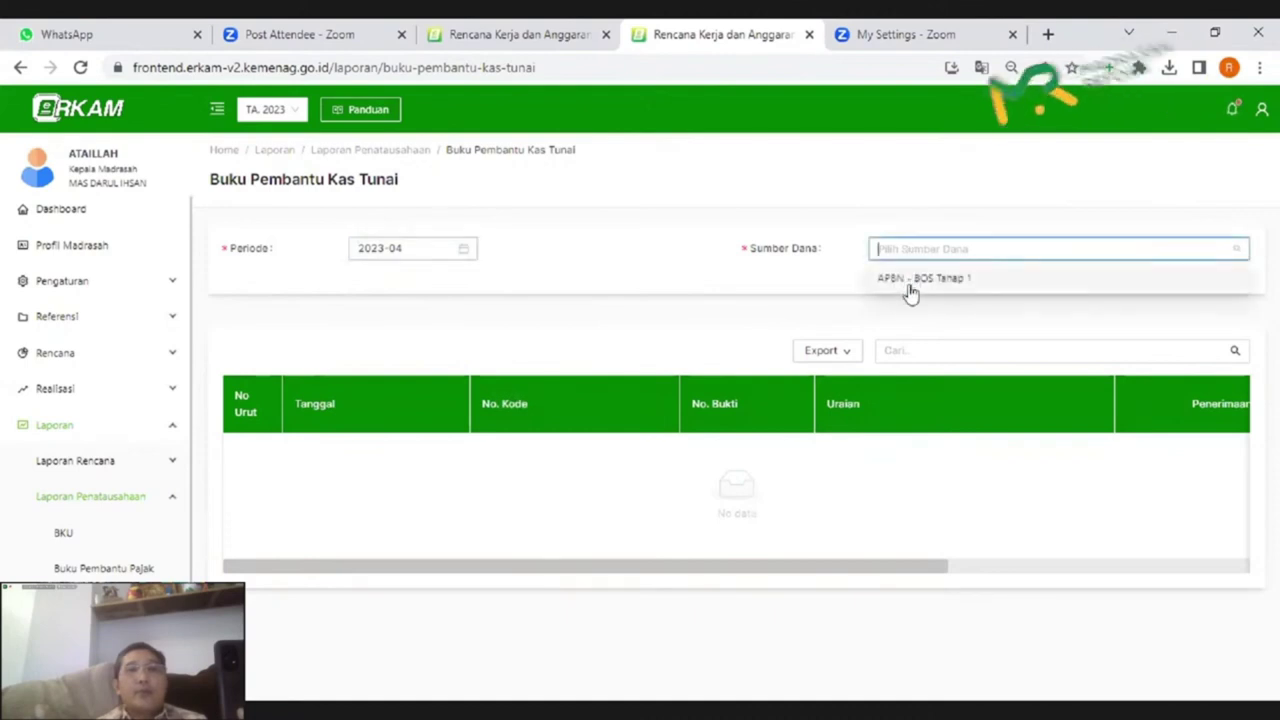
left_click(910, 282)
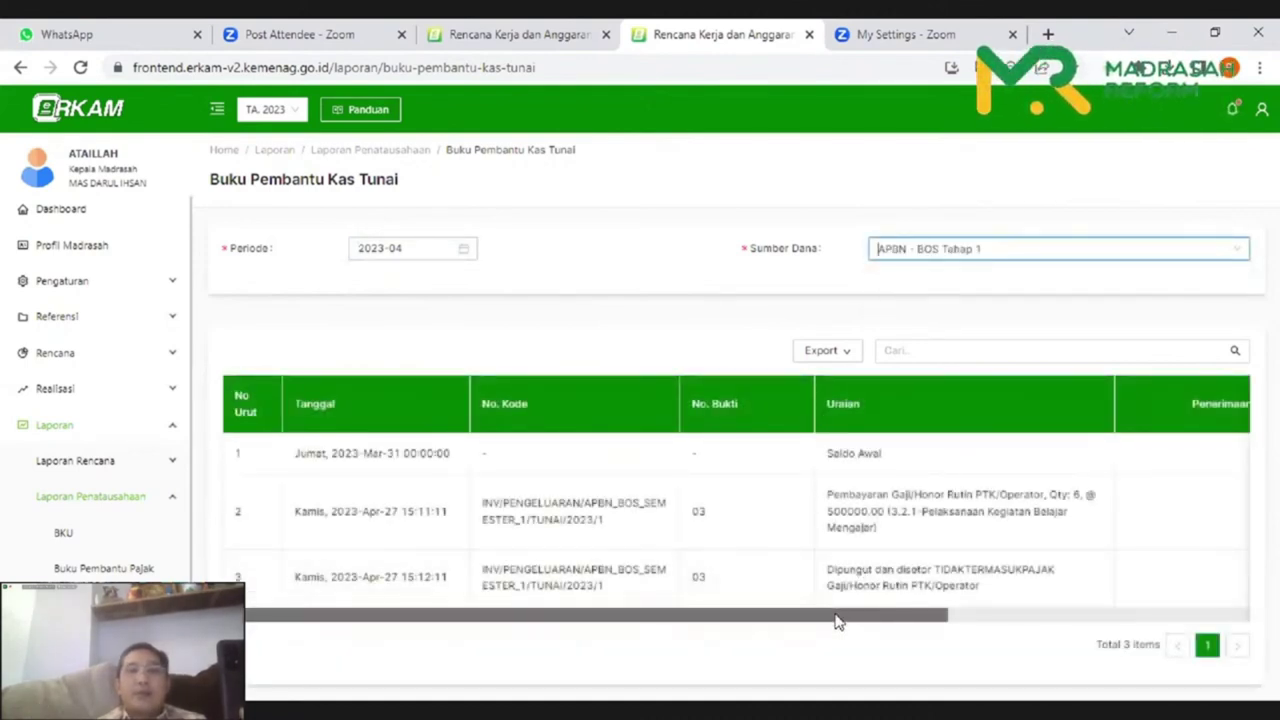
left_click_drag(837, 616, 862, 618)
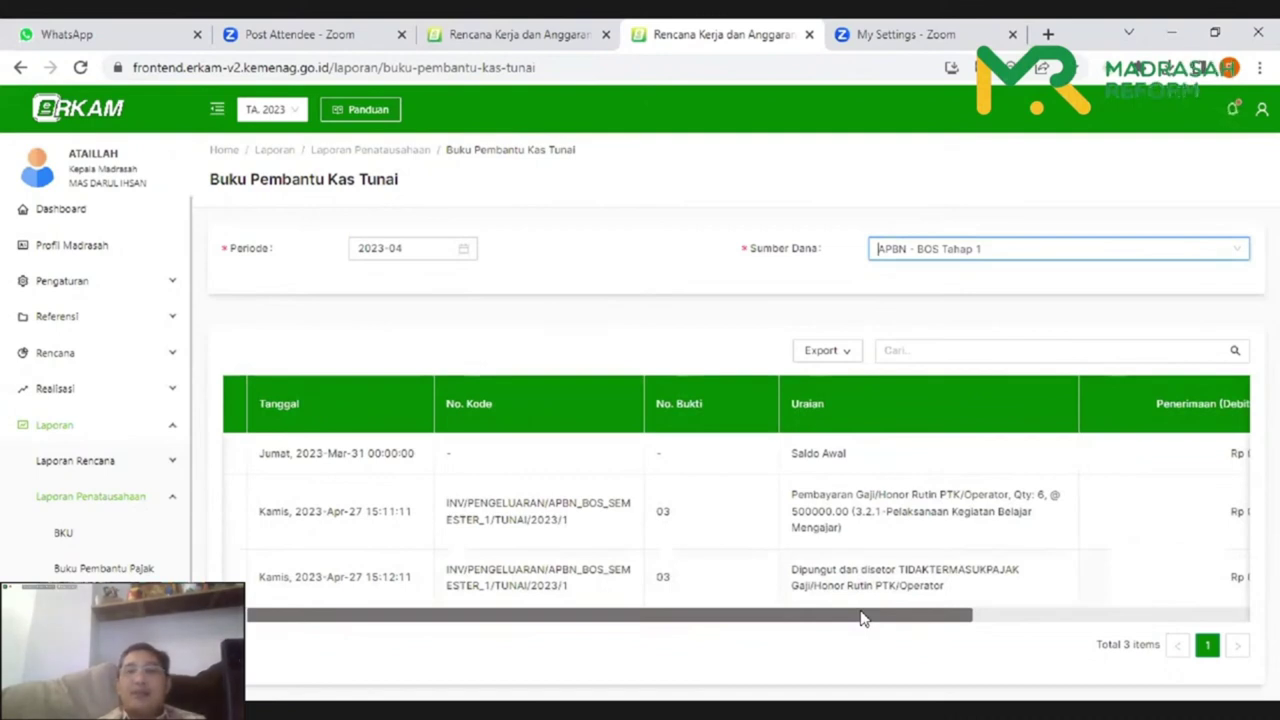
left_click_drag(863, 617, 1177, 621)
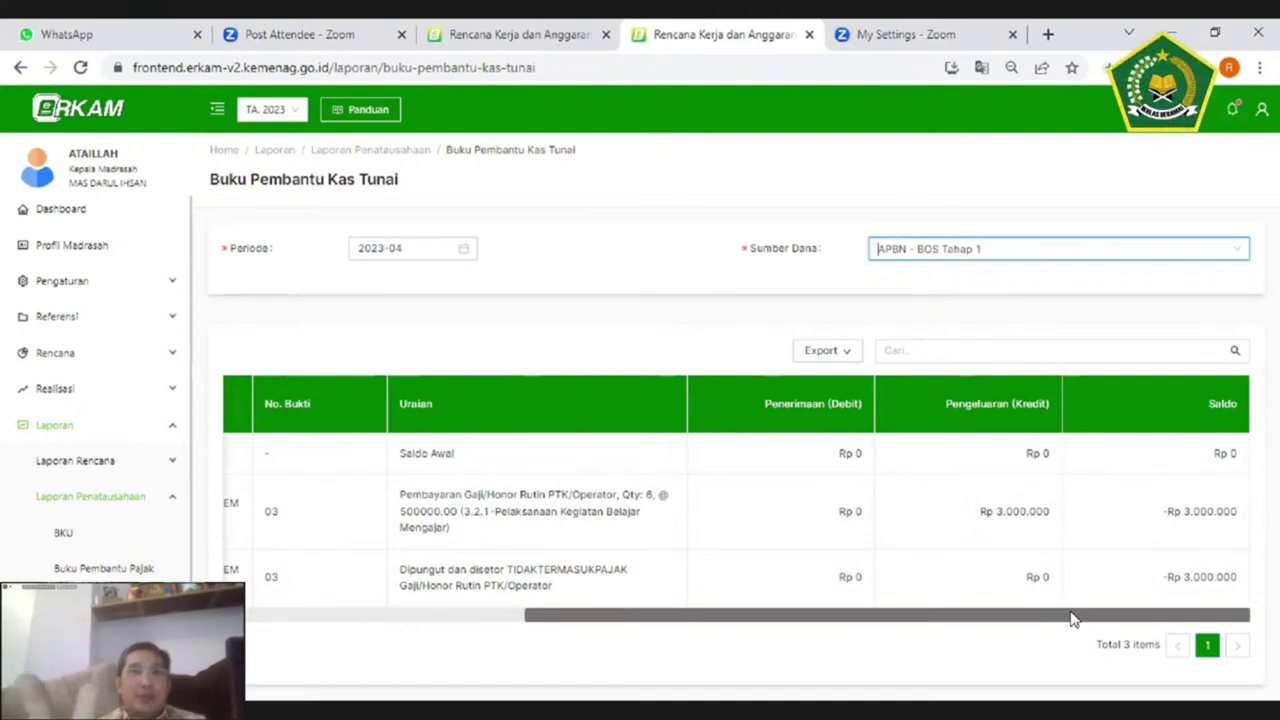
left_click_drag(1071, 619, 694, 623)
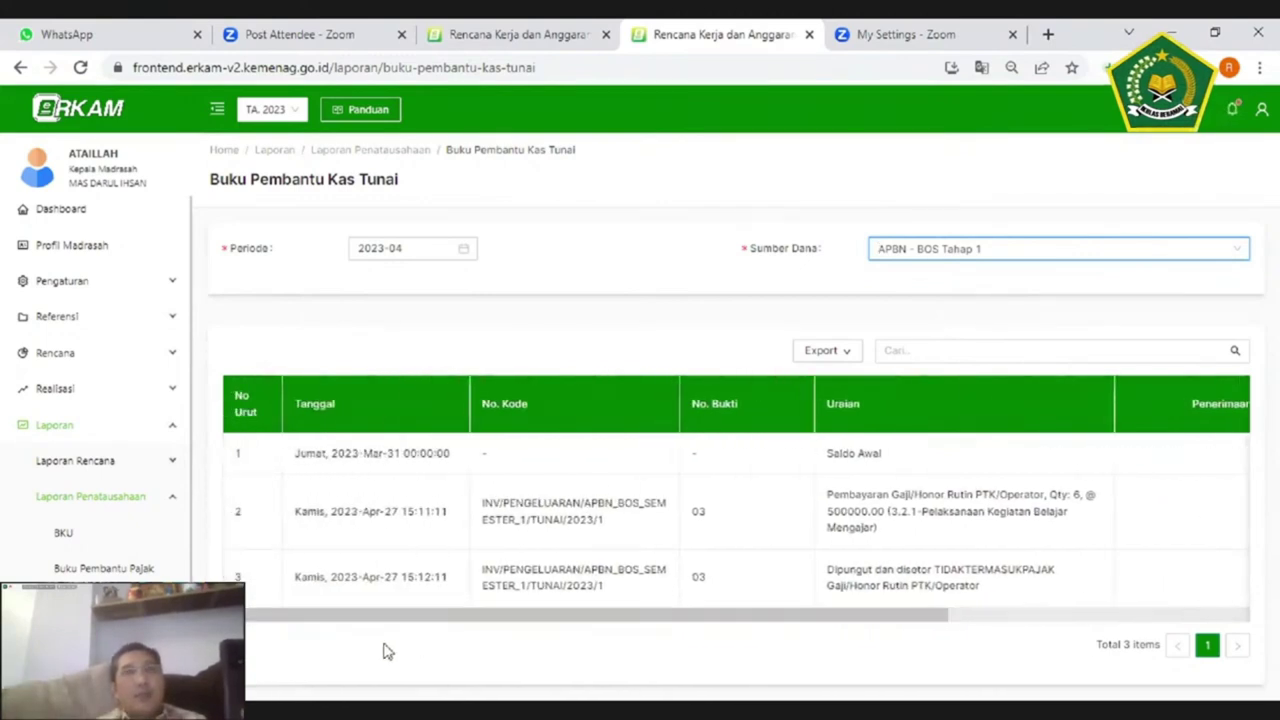
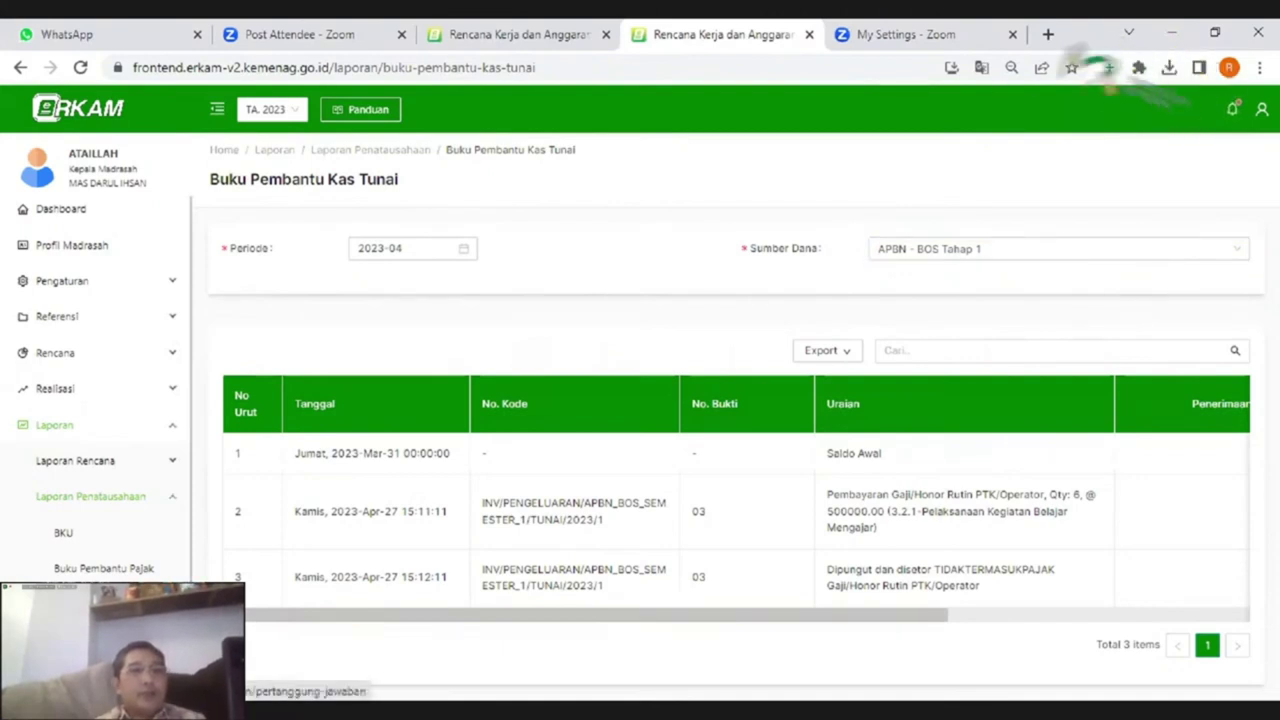
Step: Collapse the Laporan Penatausahaan group in the sidebar to reveal Laporan Realisasi
left_click(141, 509)
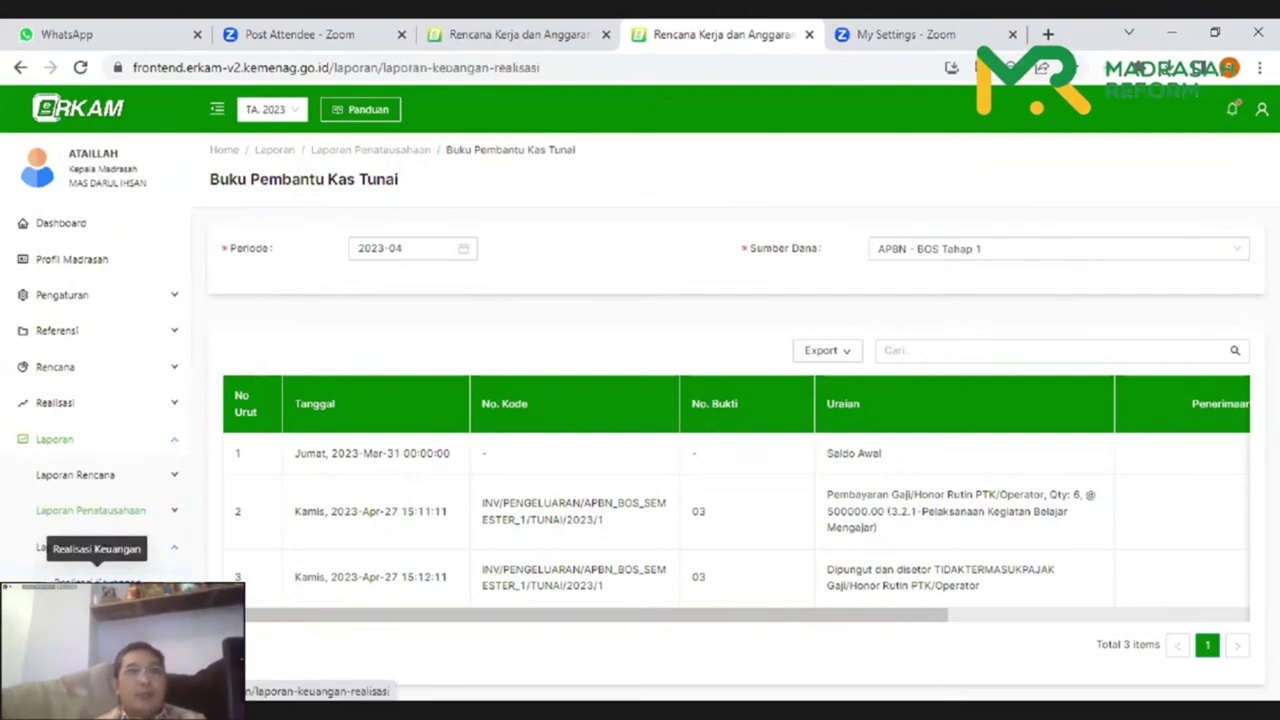
Step: View the Realisasi Keuangan report, then the Output Kegiatan report for APBN - BOS Tahap 1
left_click(97, 581)
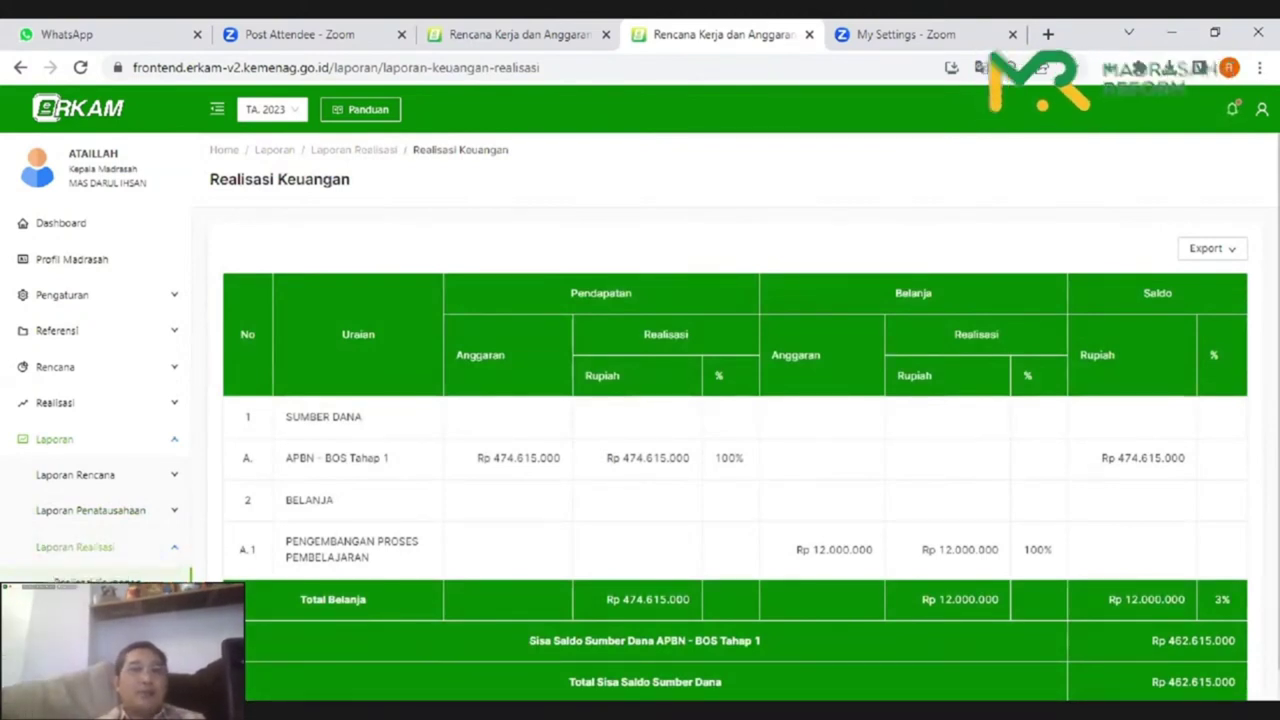
left_click(90, 615)
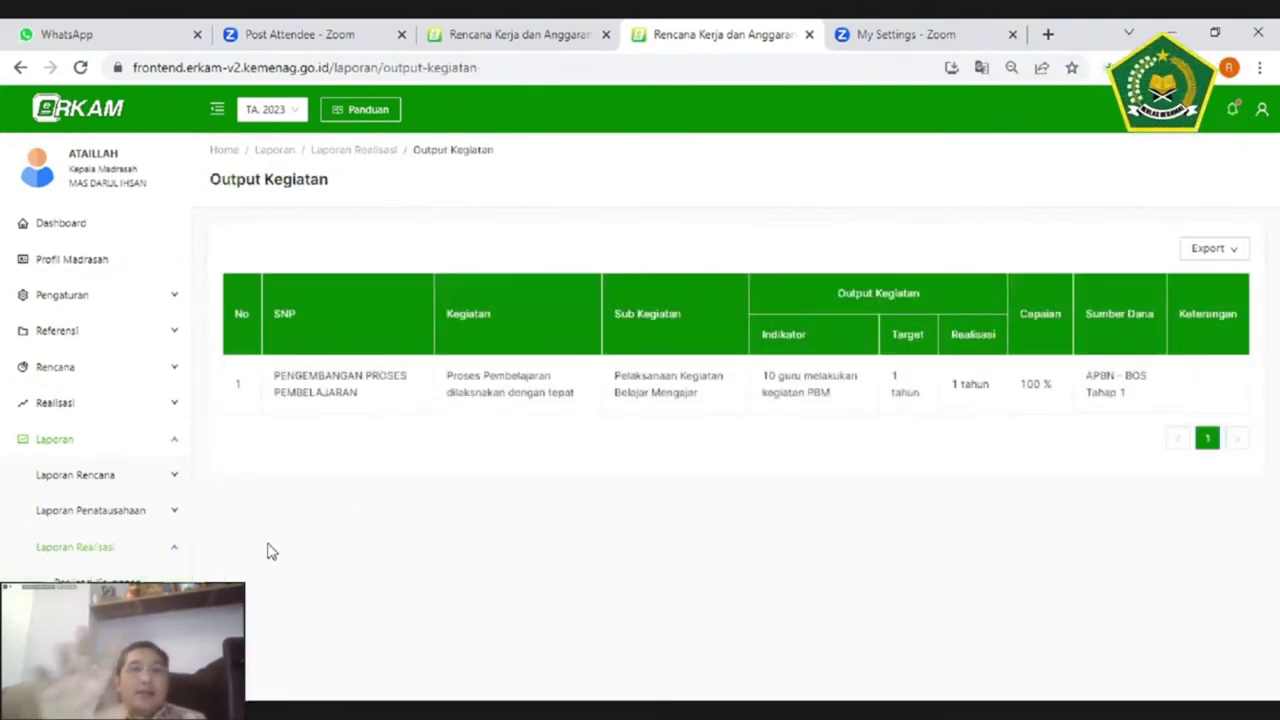
Step: Back on Realisasi Keuangan, highlight the APBN row's 474.615.000 Anggaran figure
left_click(163, 581)
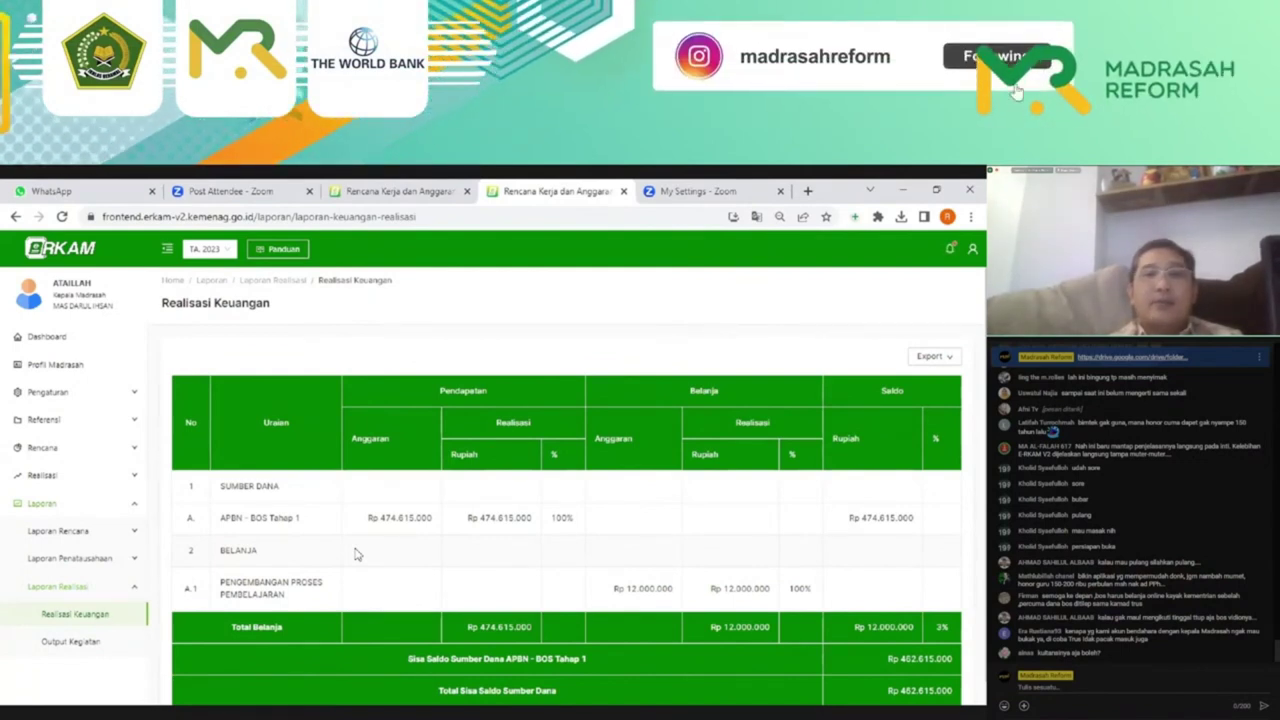
scroll(357, 554, "down", 1)
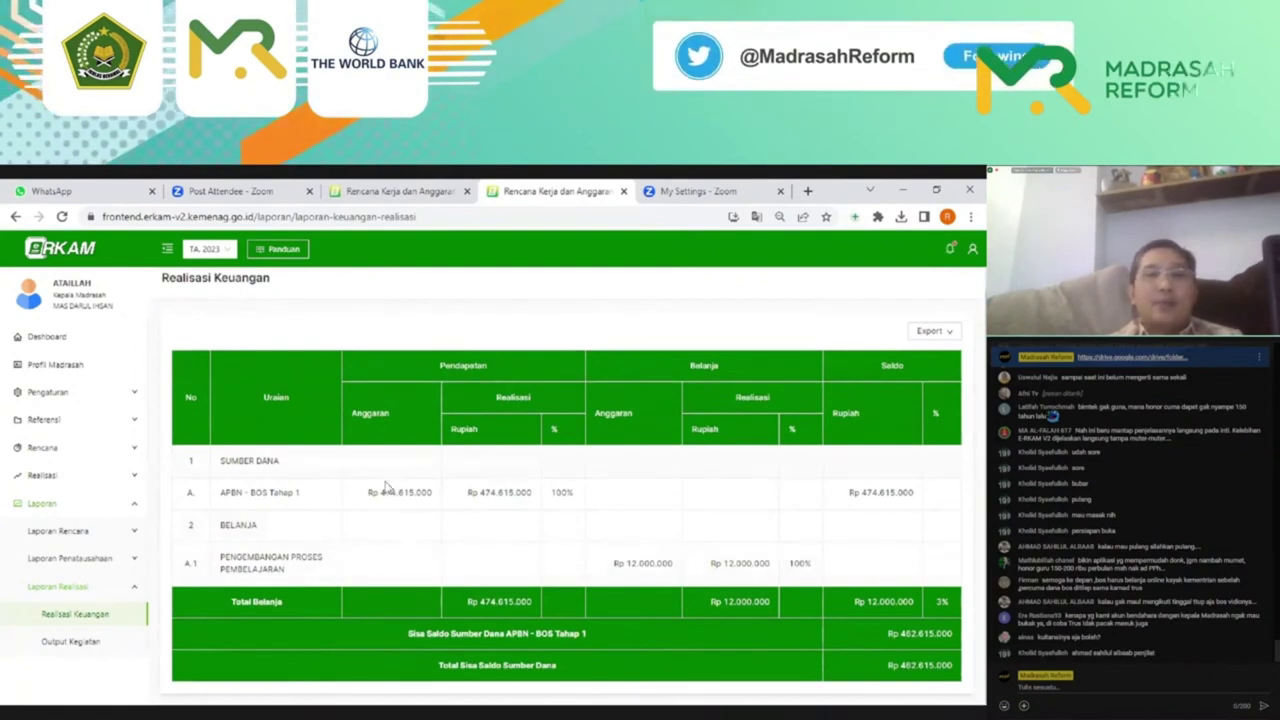
left_click_drag(381, 492, 430, 493)
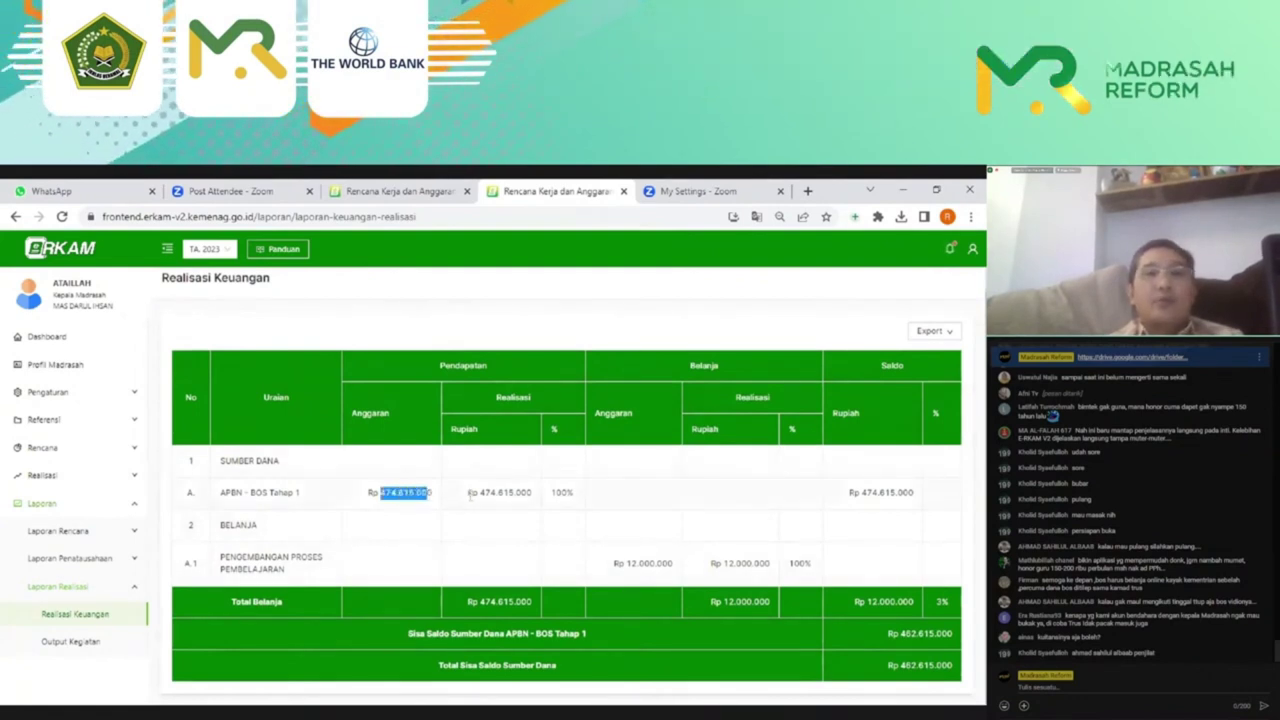